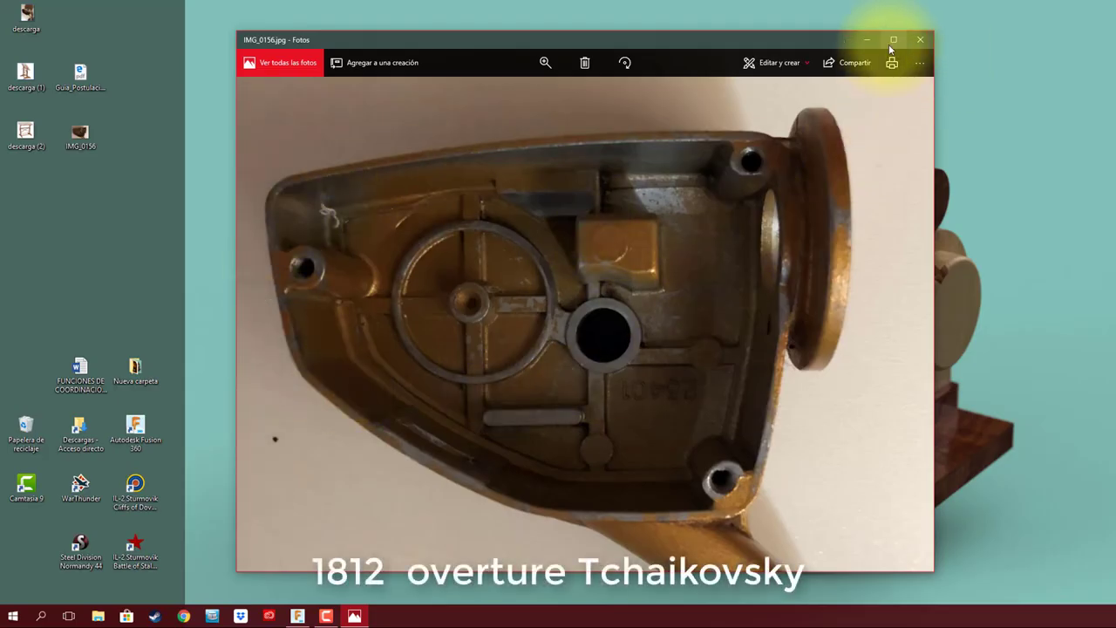
- Close the housing reference photo in Photos and return to the empty Untitled Fusion 360 design
left_click(920, 39)
left_click(298, 616)
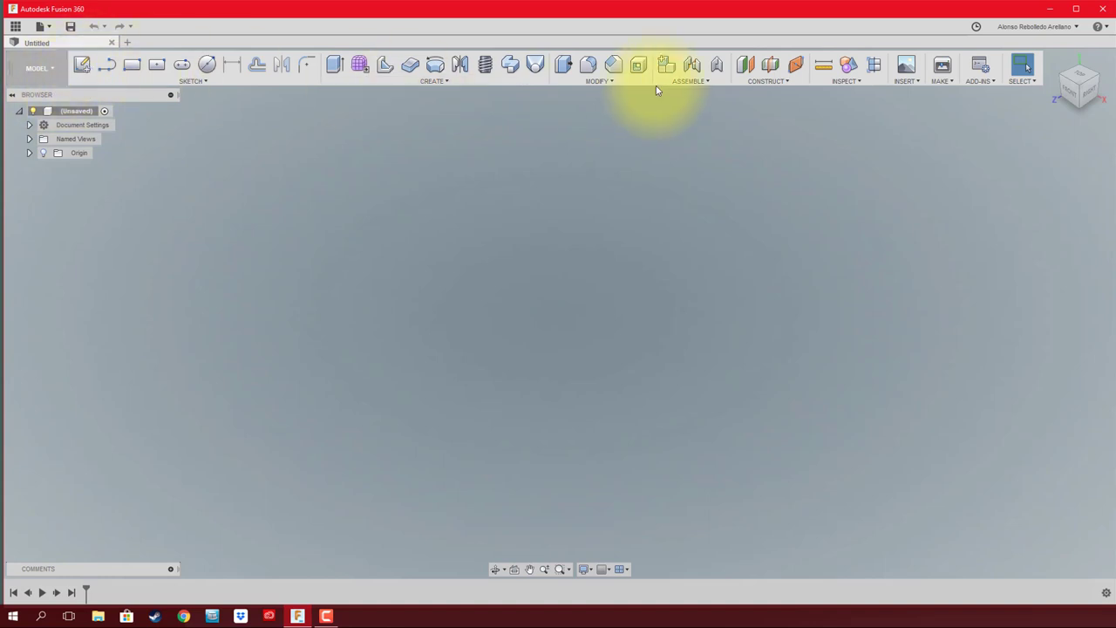
- Attach the IMG_0156 photo as a canvas on the XZ plane, viewed from Top and rotated a quarter turn
left_click(904, 80)
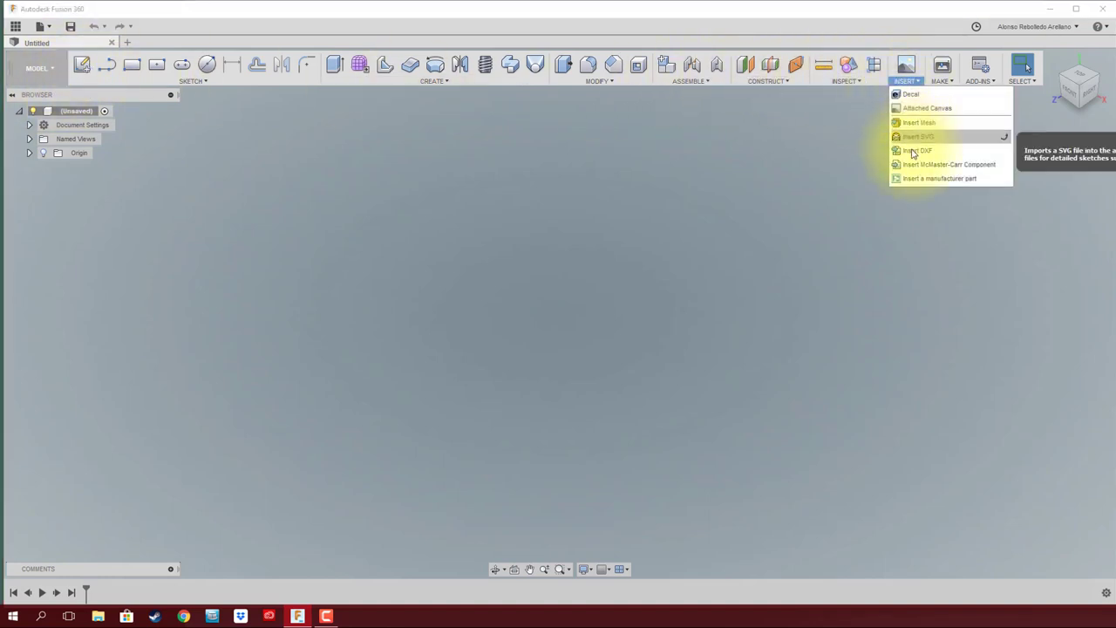
left_click(919, 106)
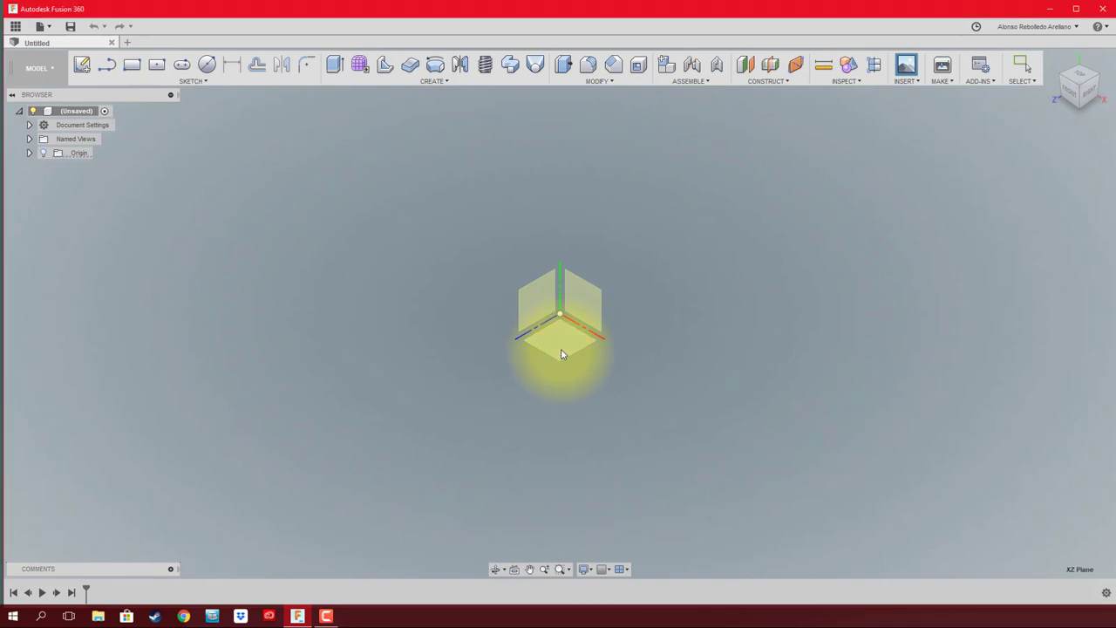
left_click(562, 348)
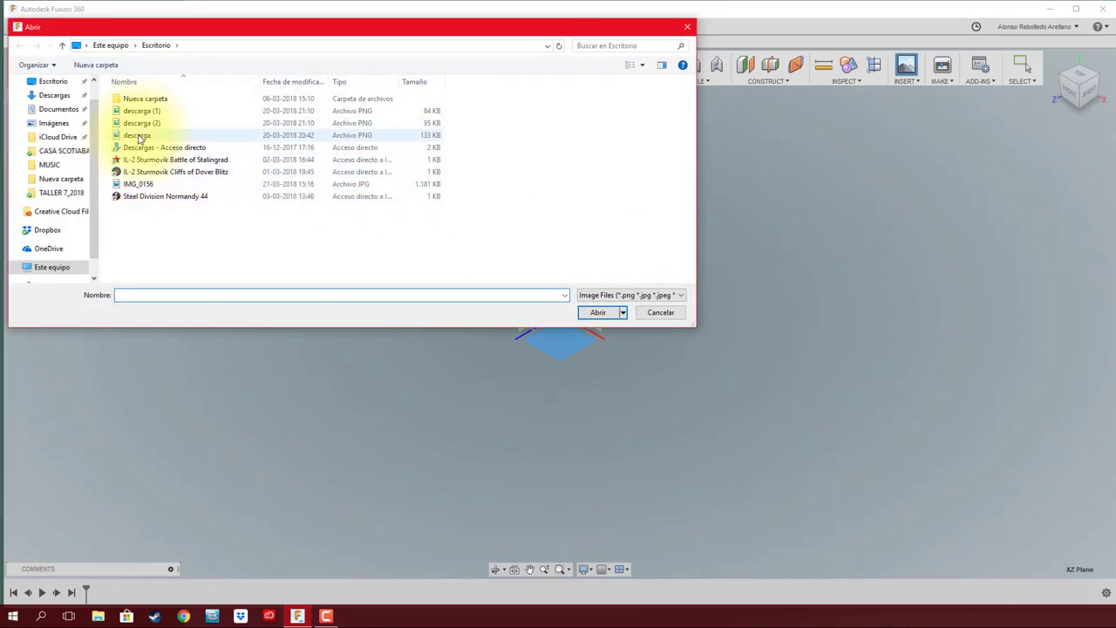
left_click(138, 137)
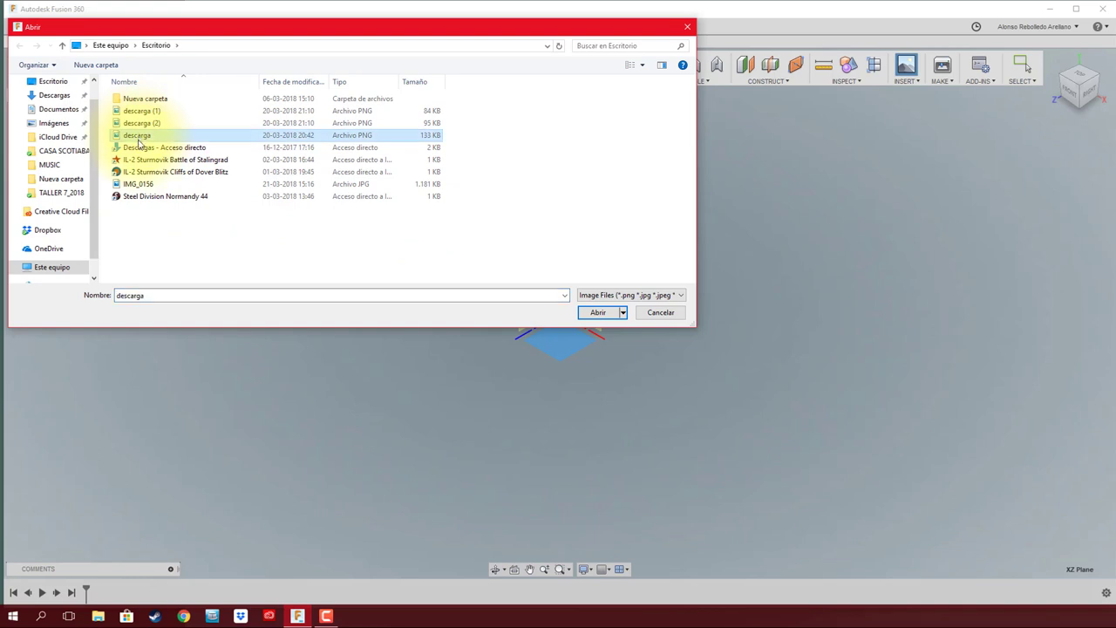
left_click(138, 185)
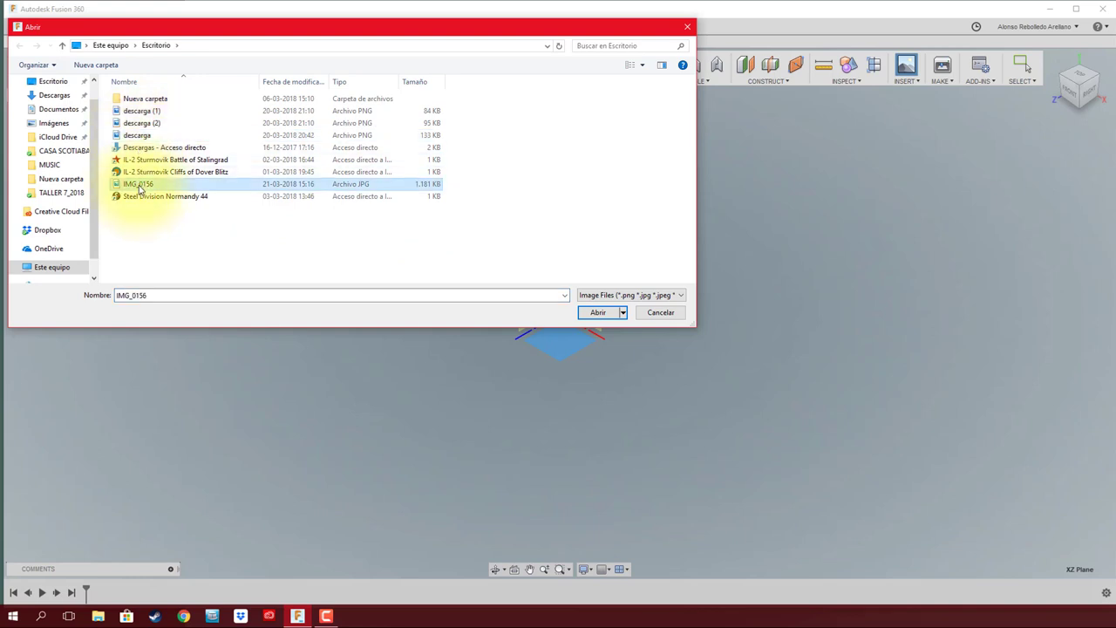
left_click(599, 311)
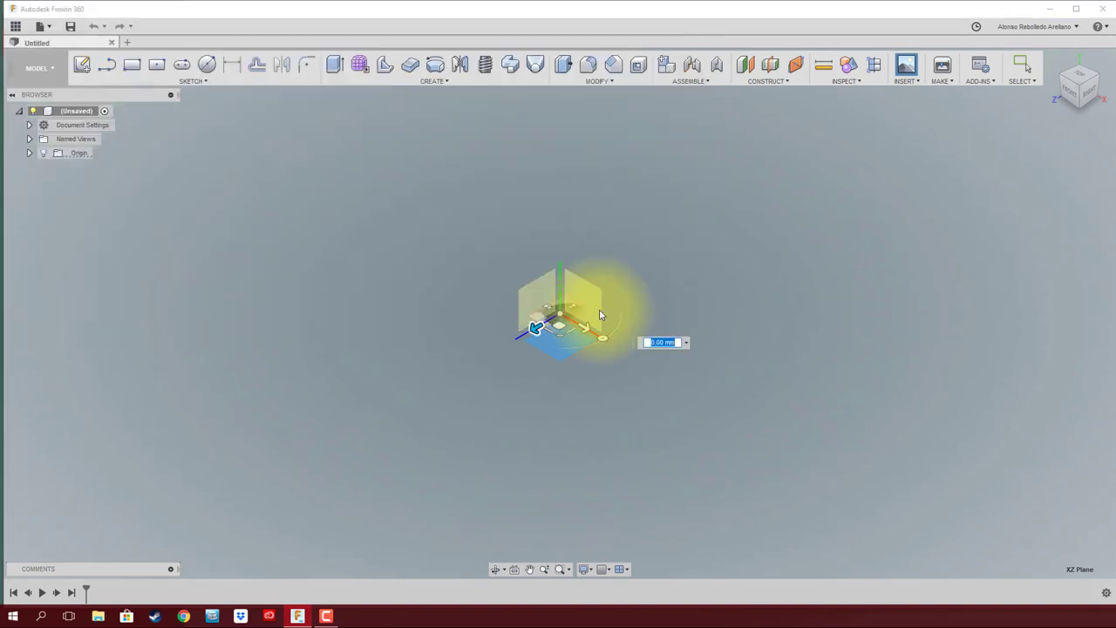
scroll(582, 318, "down", 2)
scroll(591, 314, "up", 2)
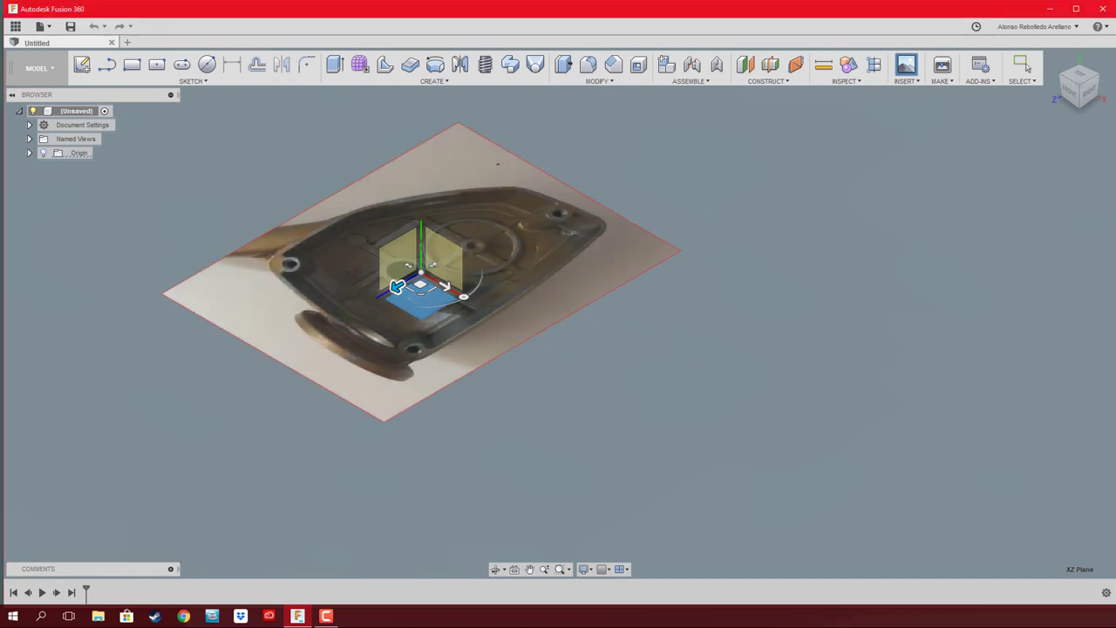
left_click(839, 276)
left_click(1082, 81)
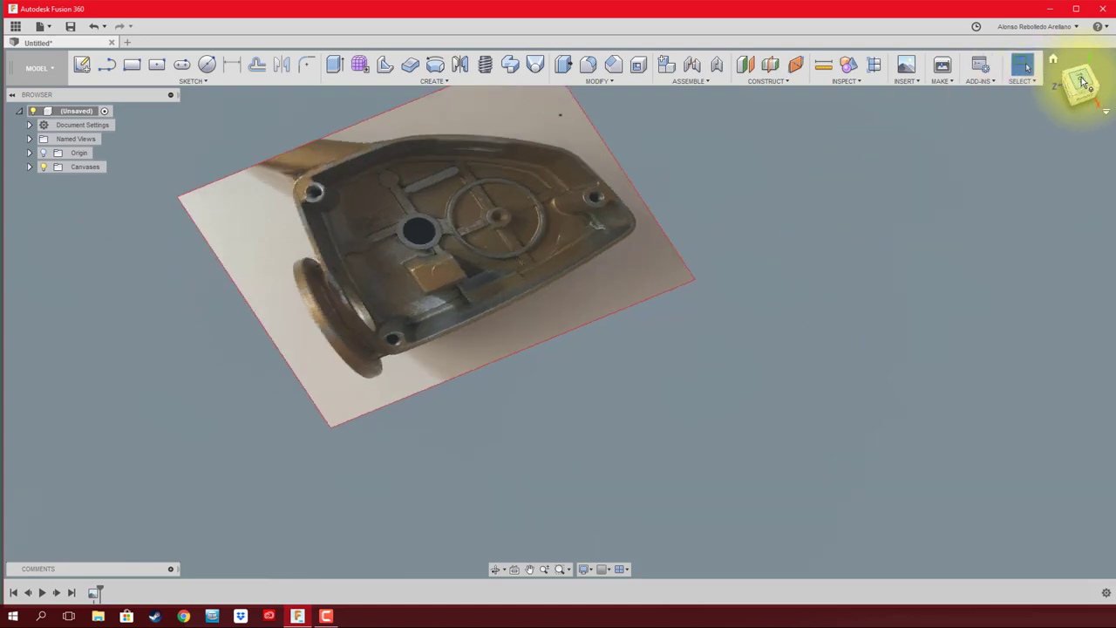
left_click(1100, 64)
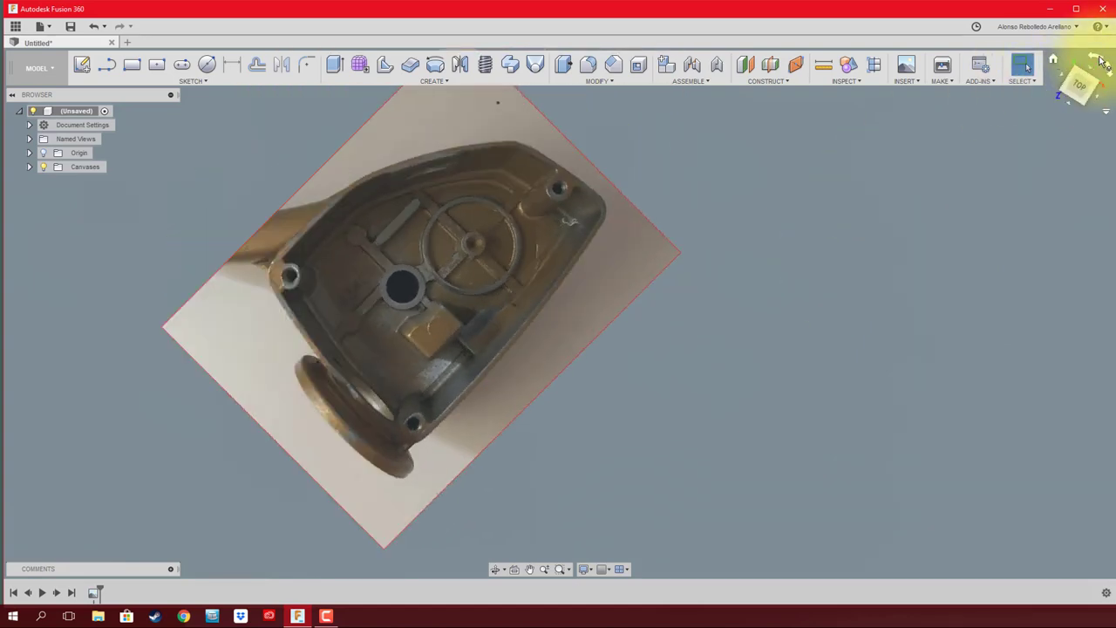
- Calibrate the IMG_0156 canvas to a 65 mm distance across the housing
left_click(1097, 59)
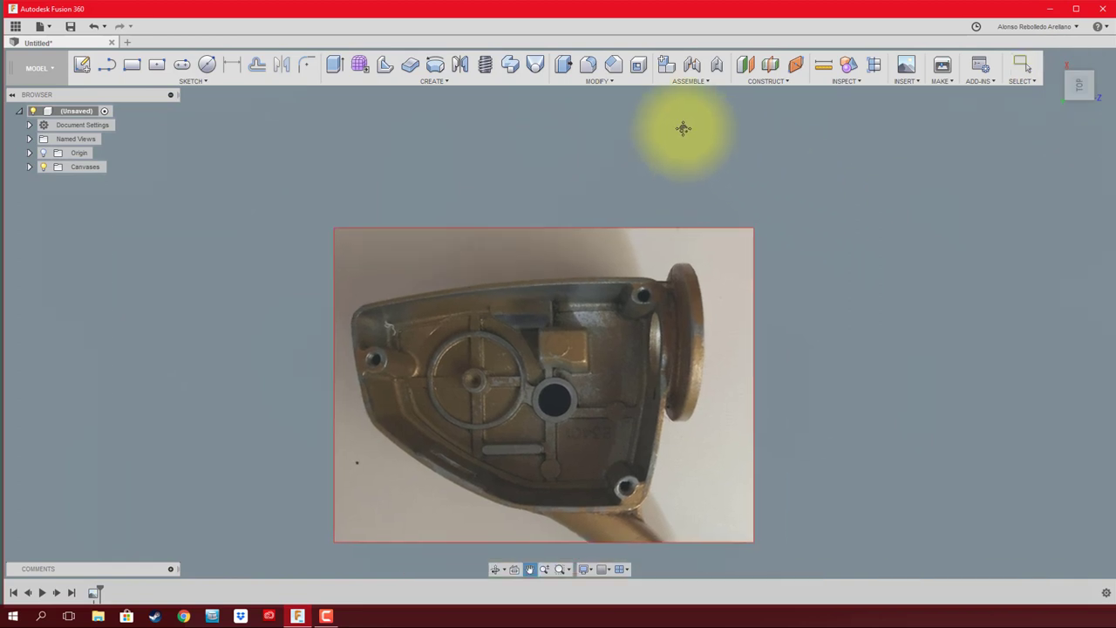
left_click(30, 166)
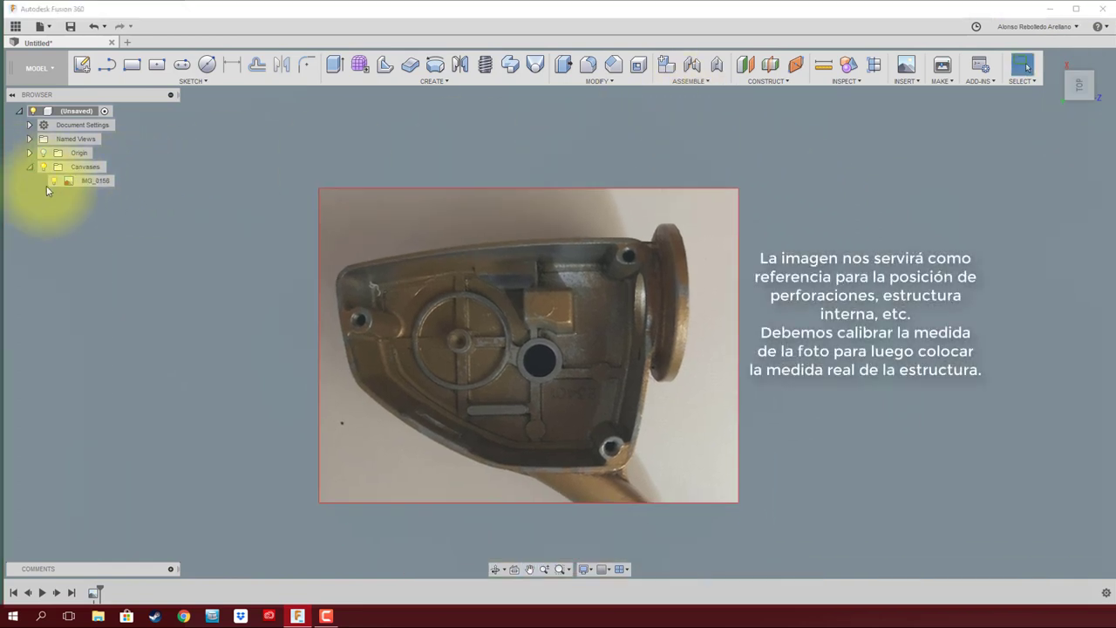
left_click(82, 180)
right_click(82, 180)
left_click(110, 219)
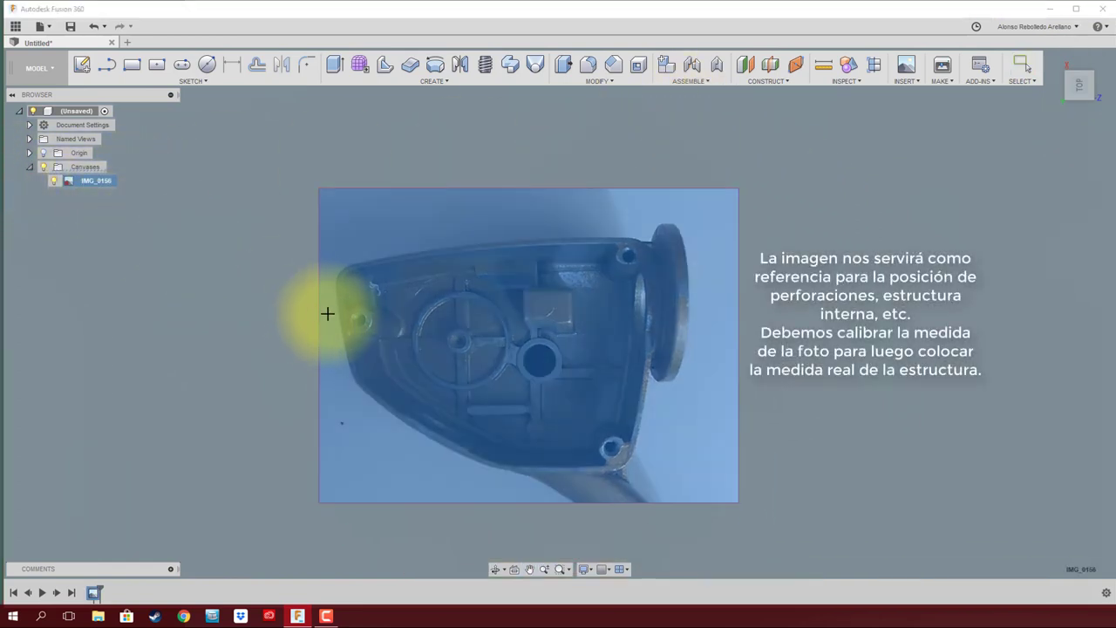
left_click(337, 279)
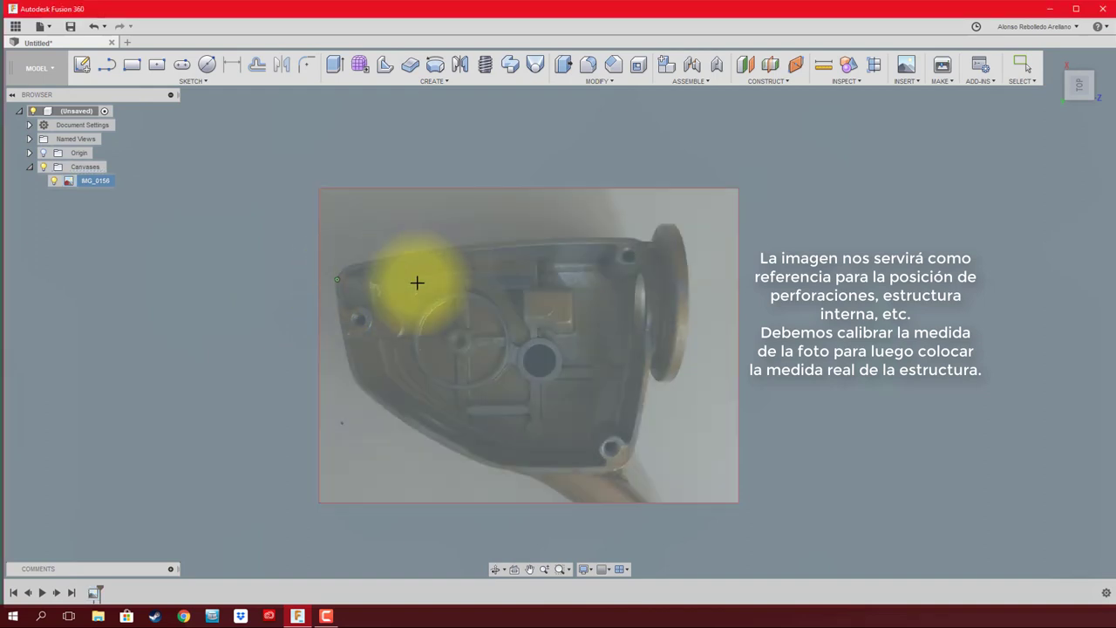
left_click(655, 292)
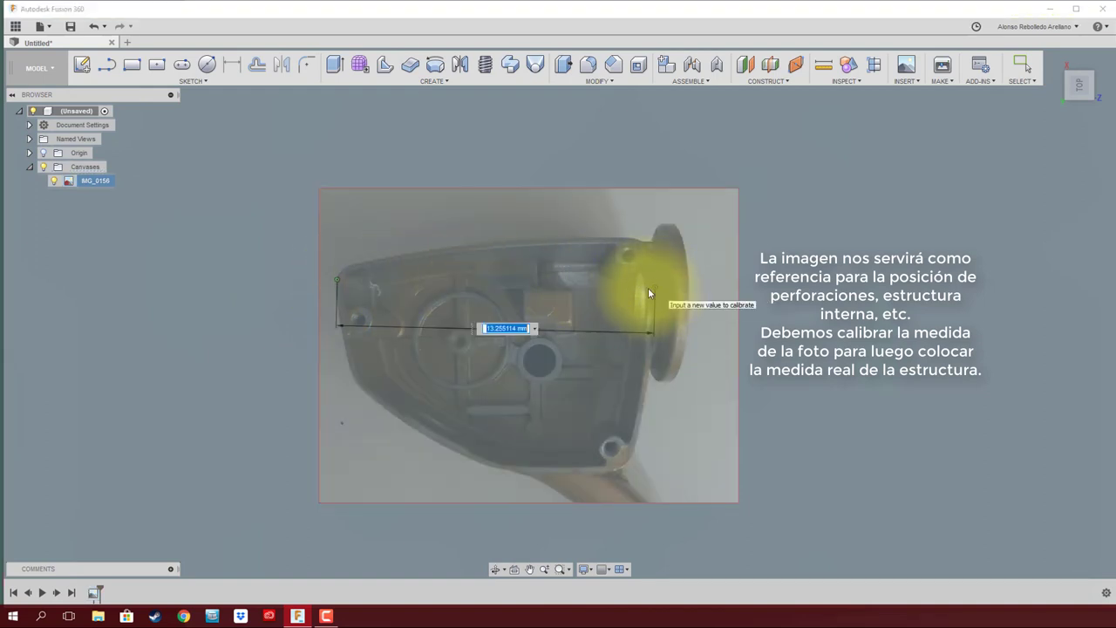
left_click(506, 328)
type("65")
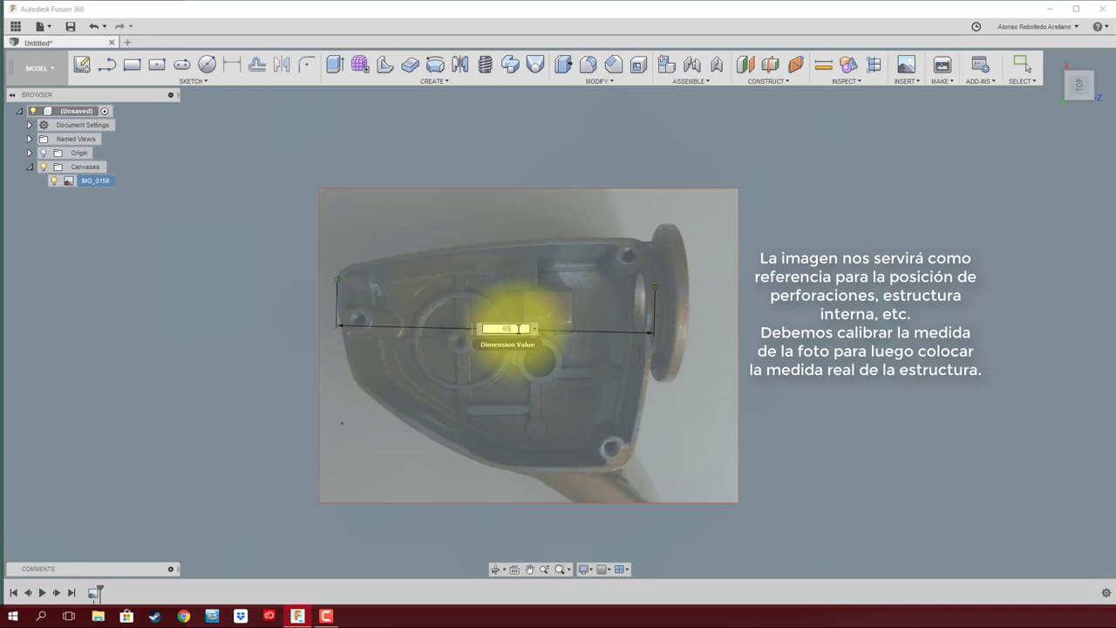
key("Return")
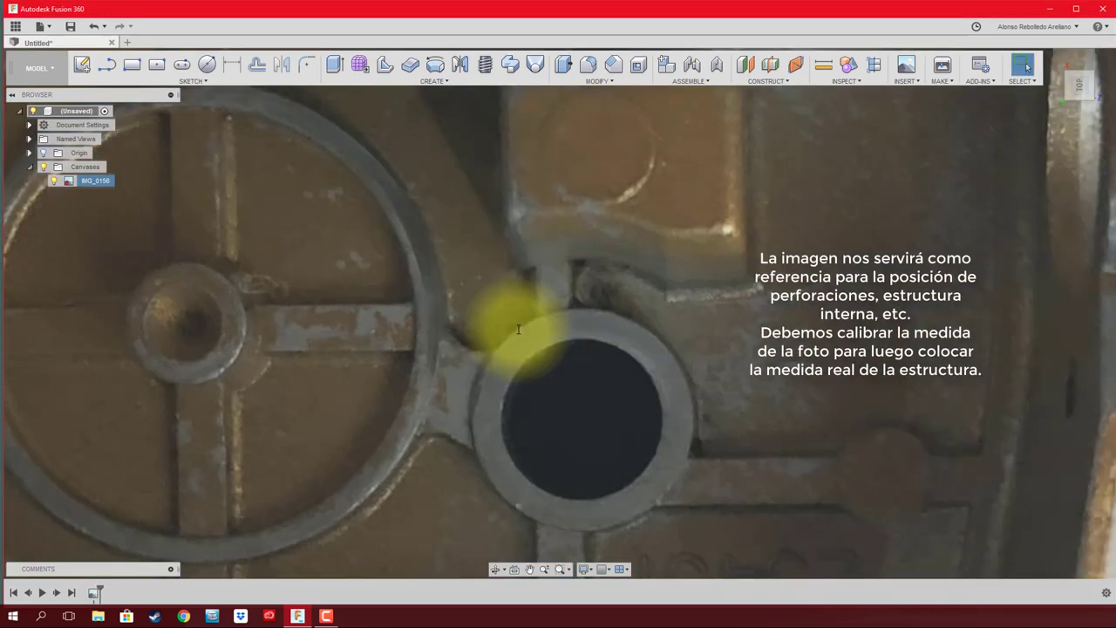
scroll(517, 328, "down", 3)
scroll(517, 328, "down", 3)
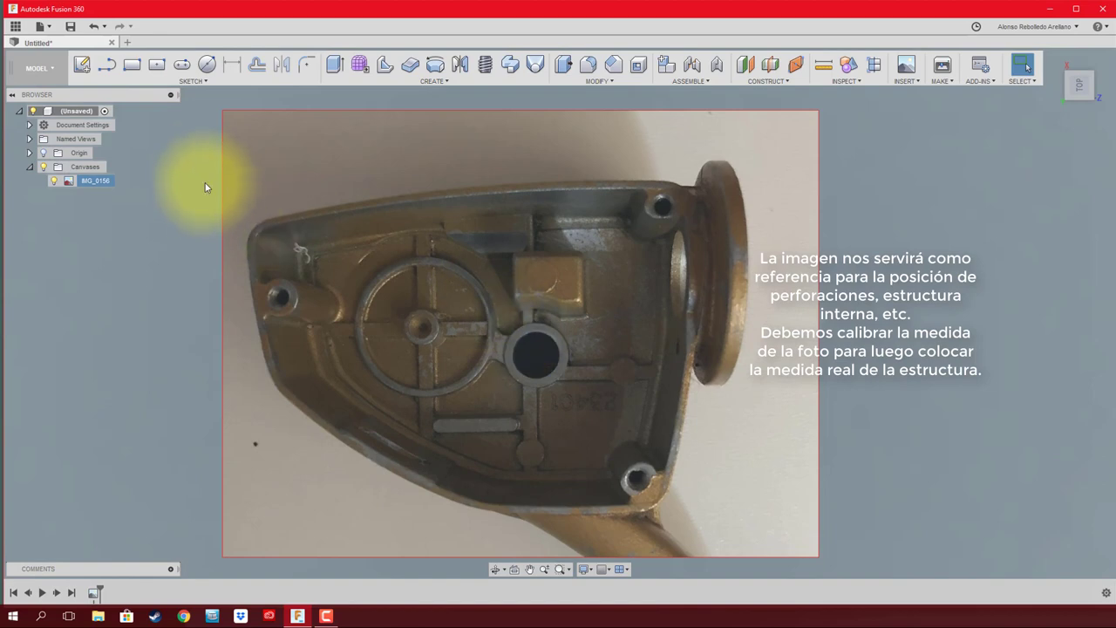
- Recalibrate the IMG_0156 canvas between the housing's left and right edges
right_click(94, 181)
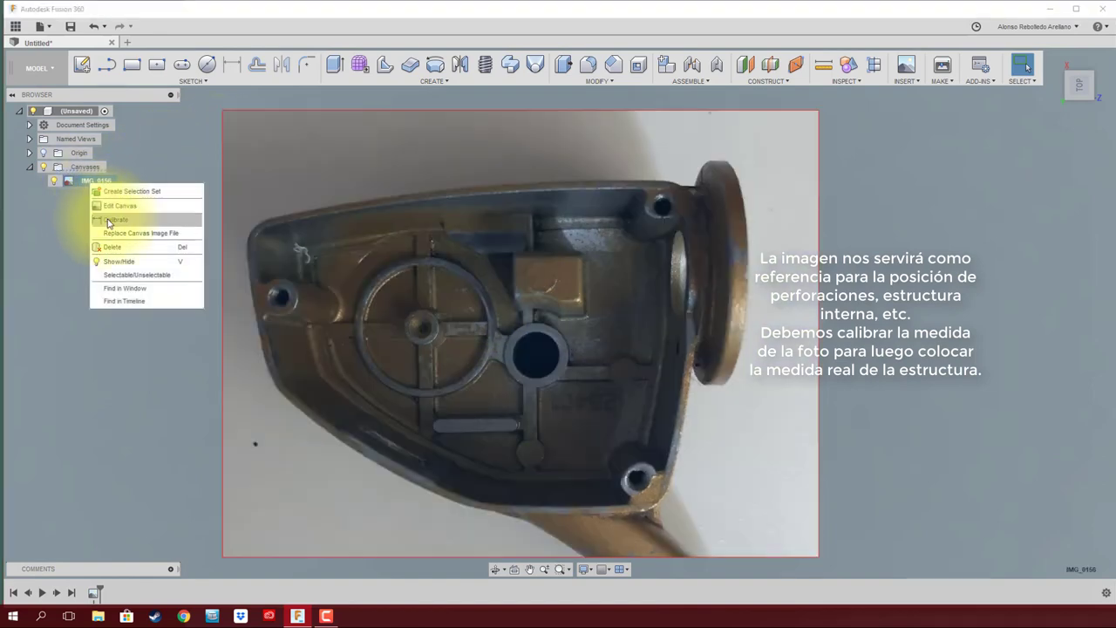
left_click(109, 220)
left_click(248, 265)
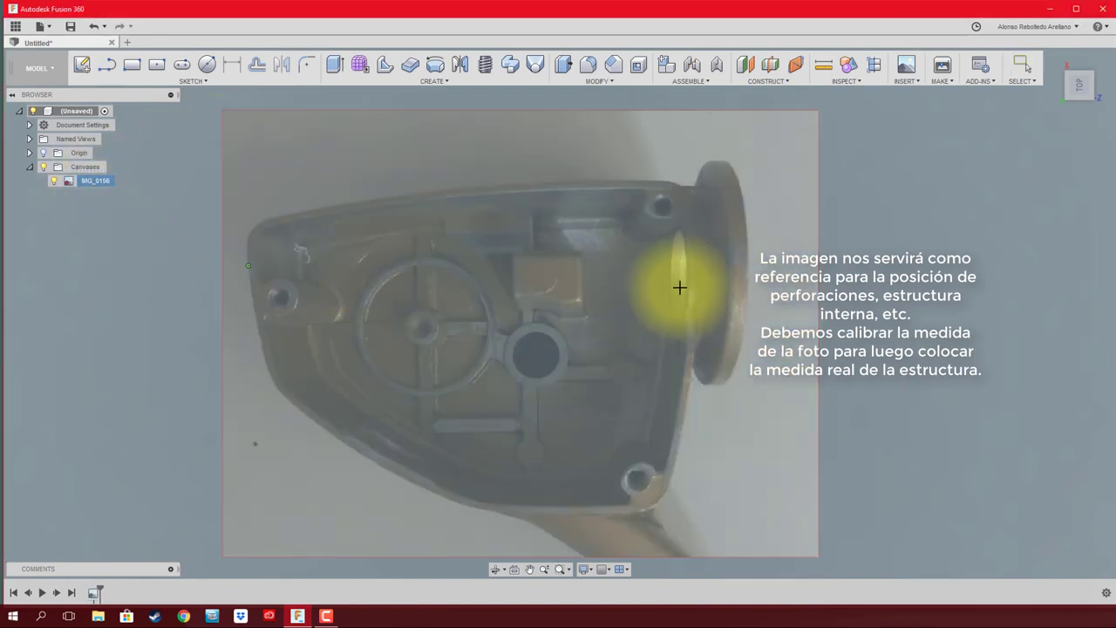
left_click(694, 274)
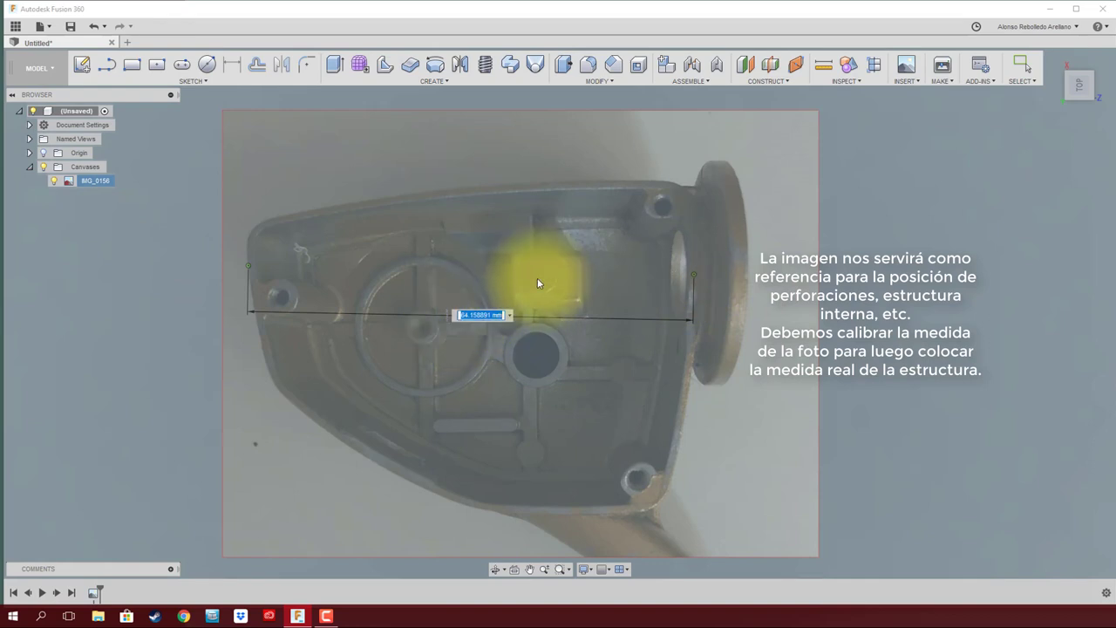
key("Return")
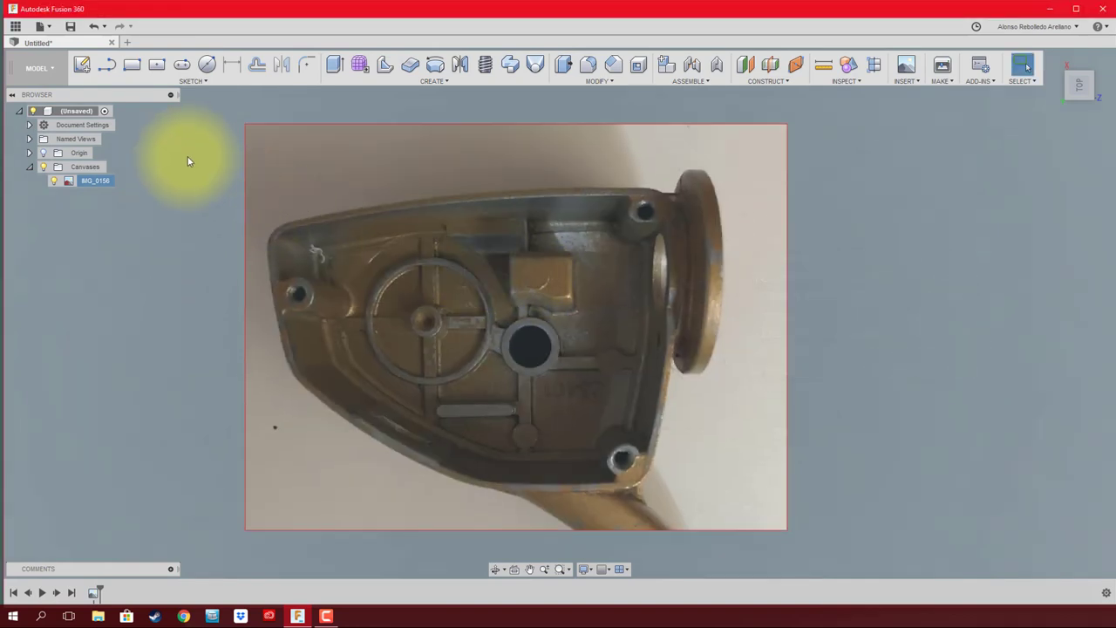
- Create the active CARCASA component, then confirm the IMG_0156 canvas edit unchanged
left_click(670, 68)
type("CARCASA 1")
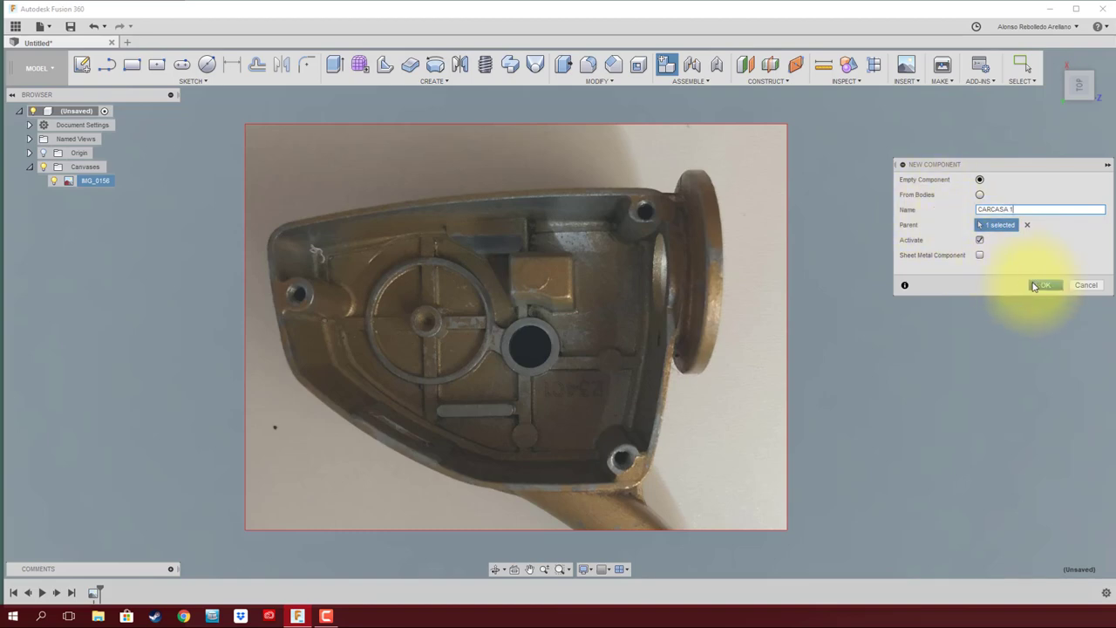
left_click(1046, 286)
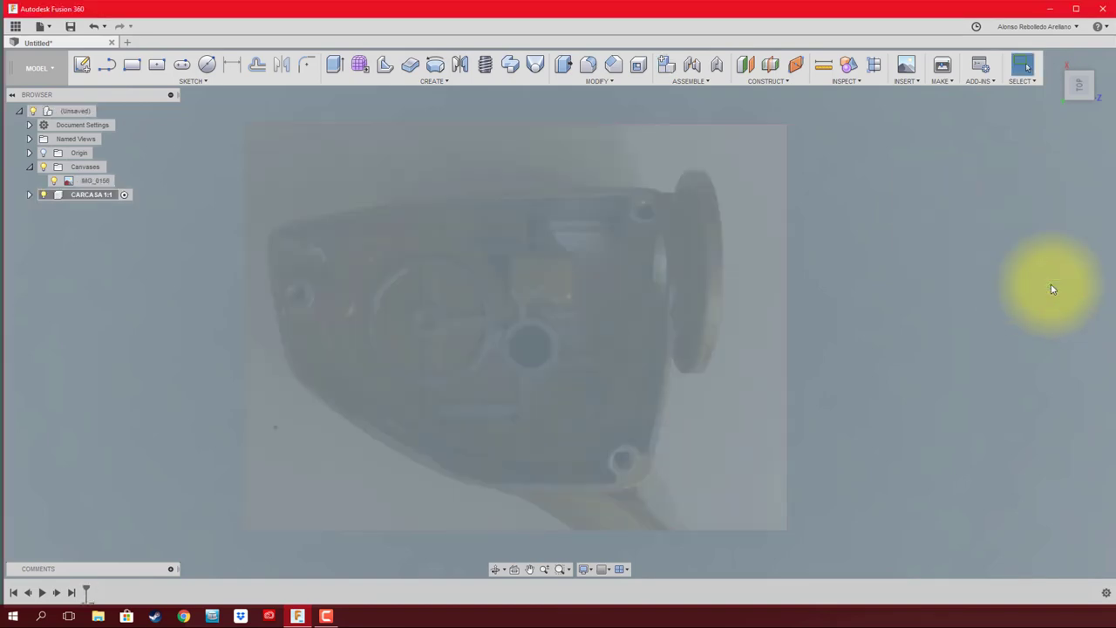
right_click(94, 180)
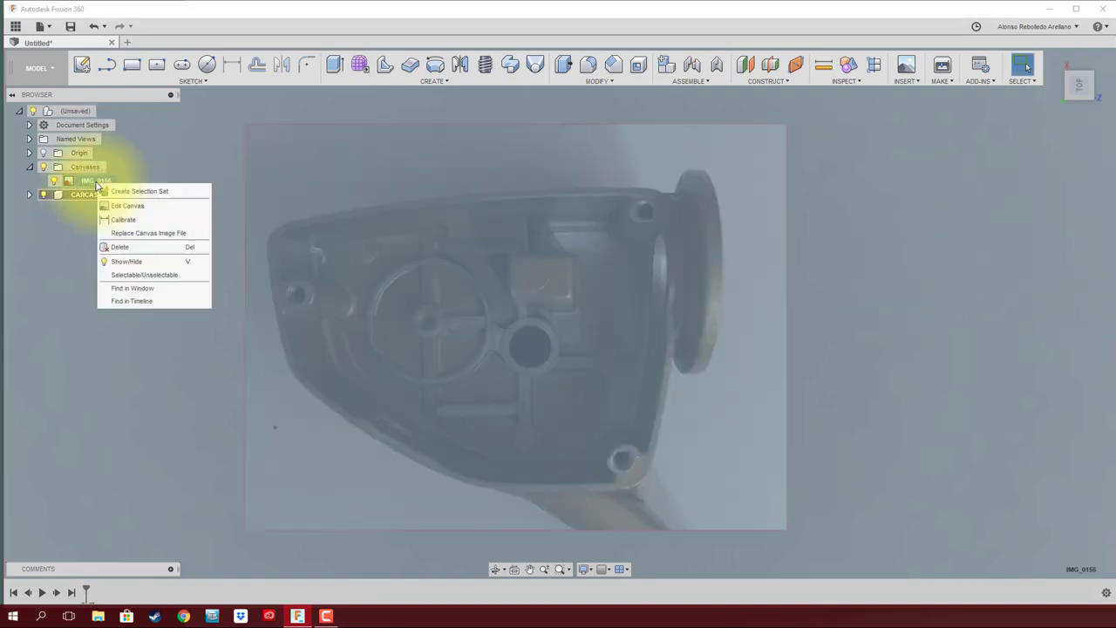
left_click(205, 207)
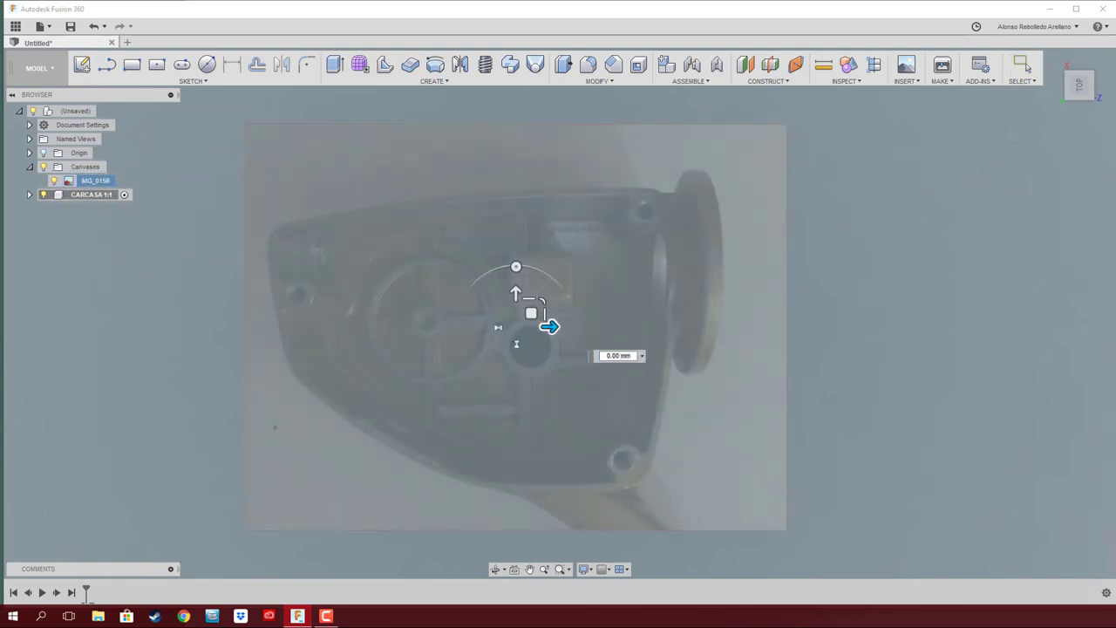
left_click(742, 300)
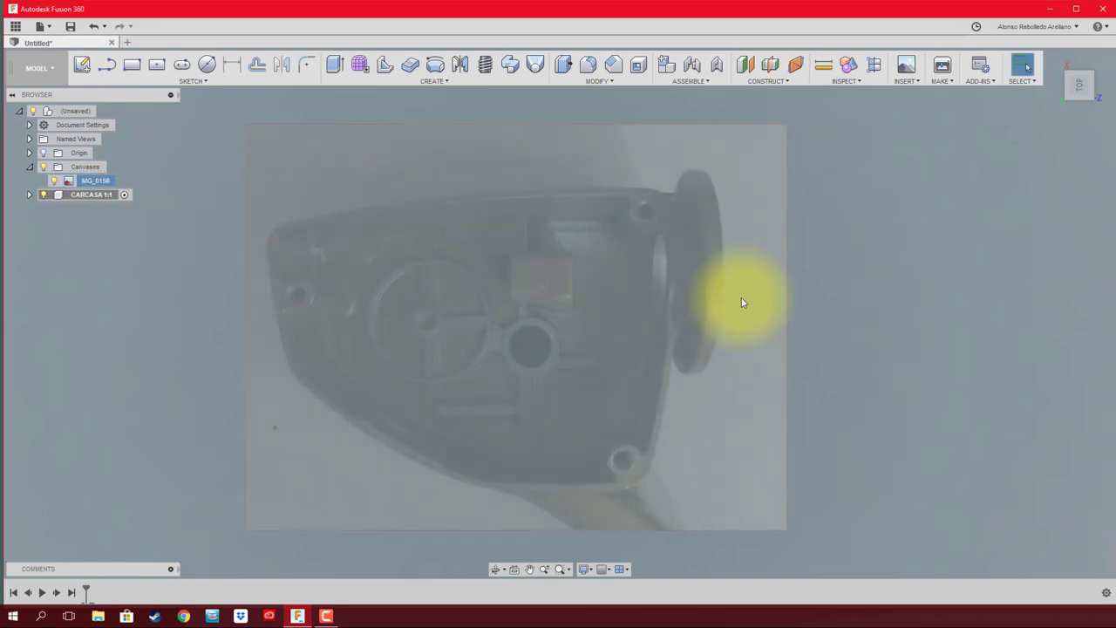
- Start a sketch on the XY plane and draw the housing's horizontal top edge line
left_click(112, 70)
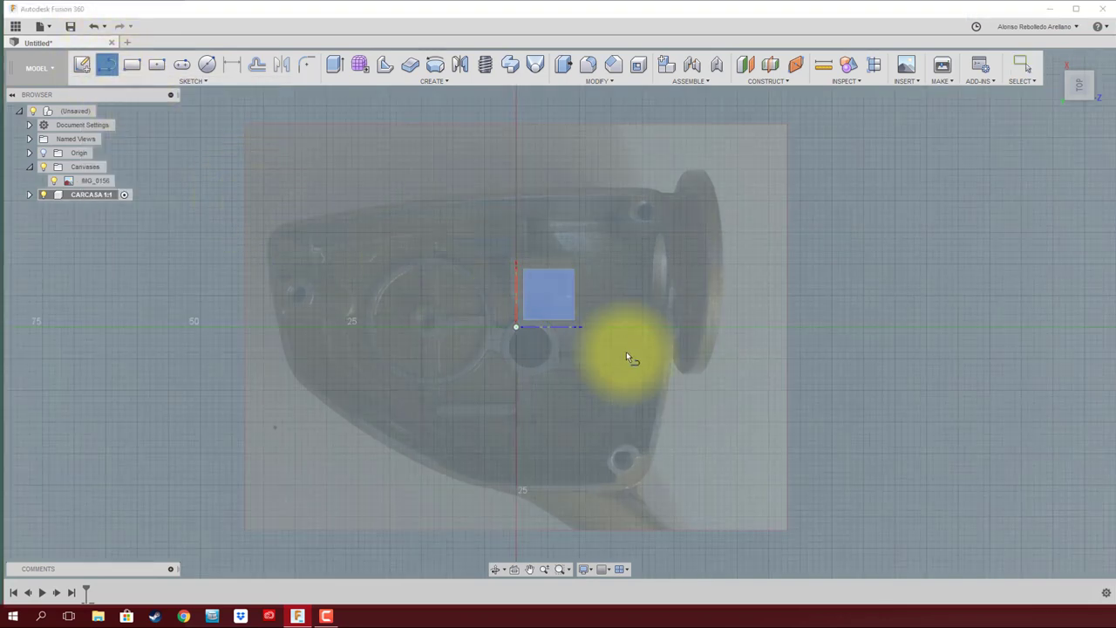
left_click(546, 296)
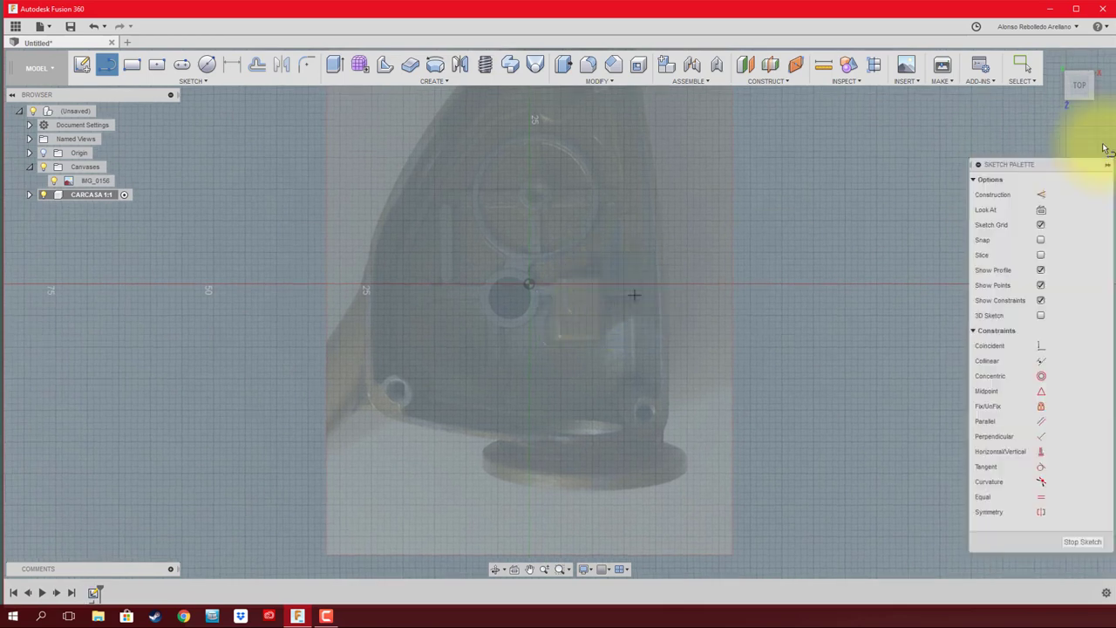
left_click(1104, 94)
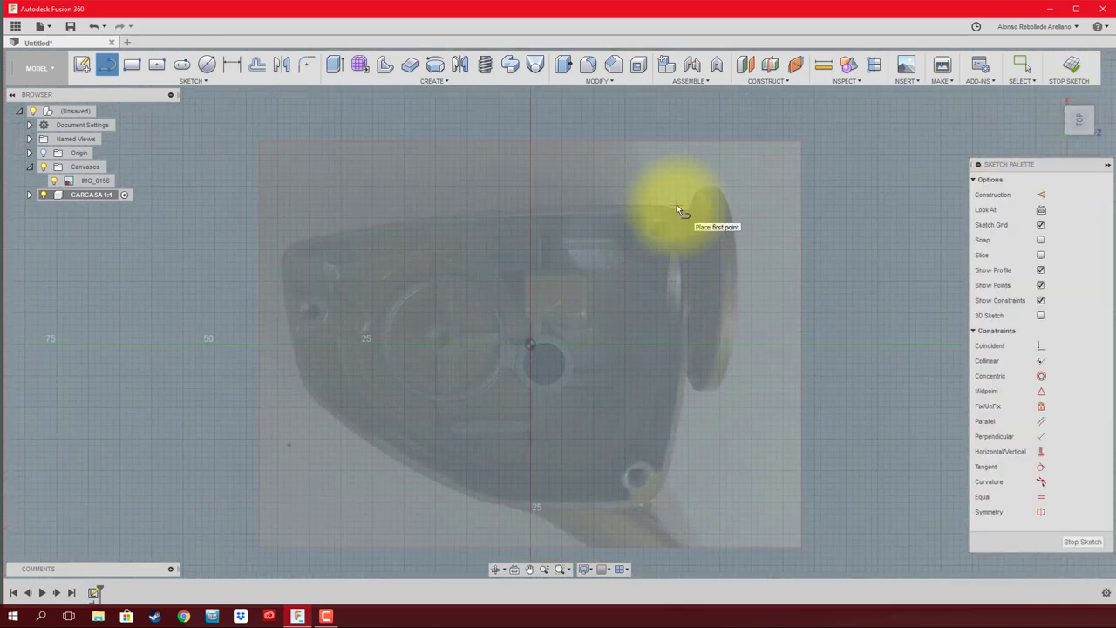
left_click(676, 205)
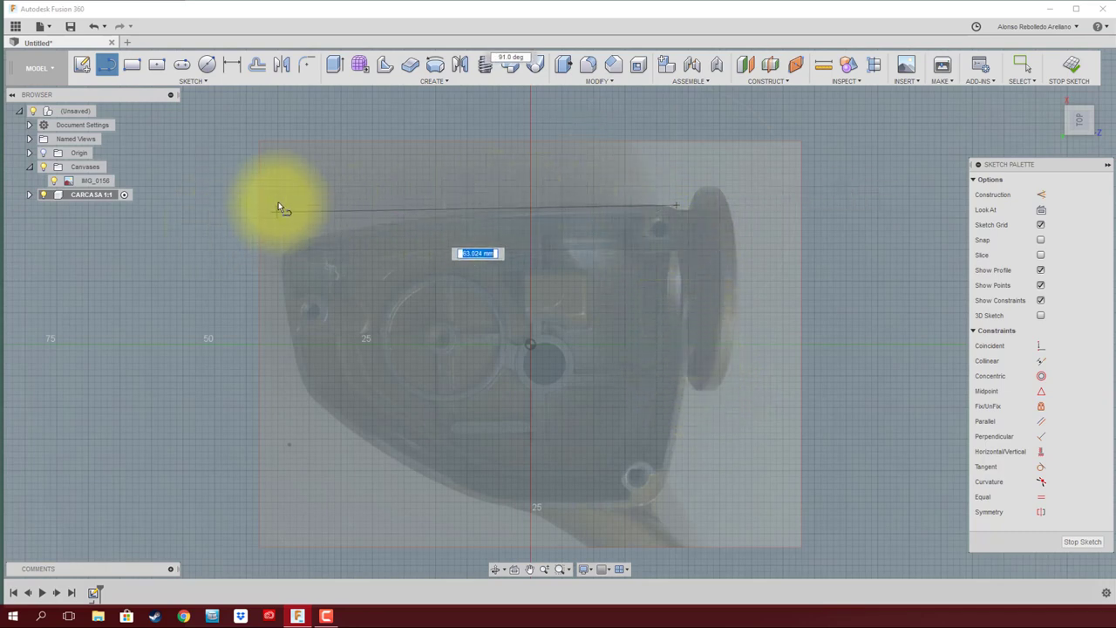
left_click(221, 206)
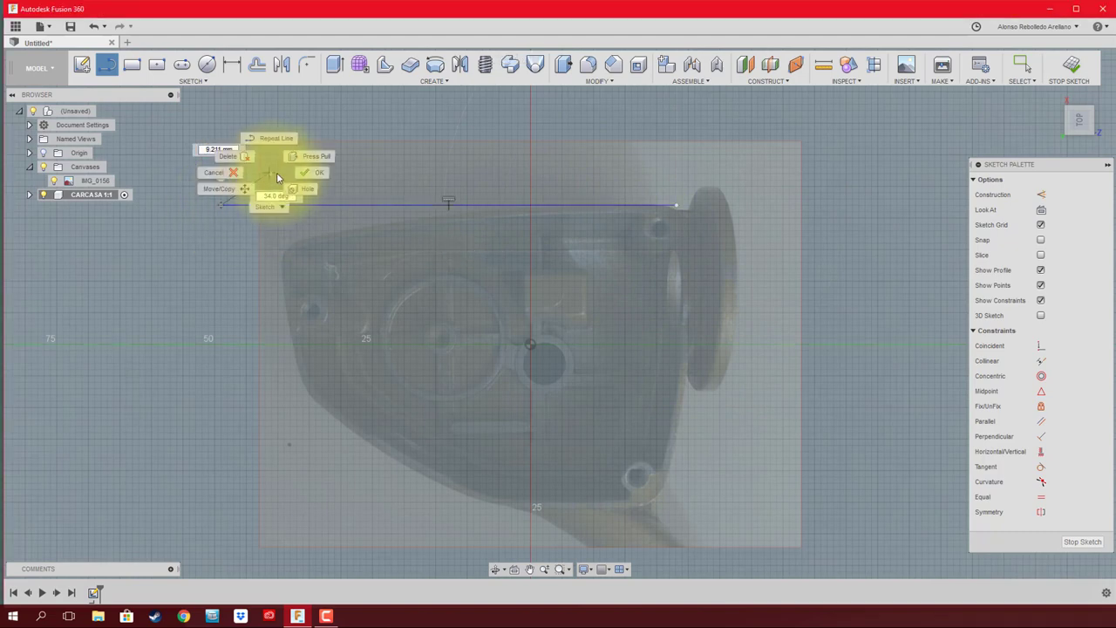
key("Escape")
- Draw the left slanted edge and the lower-left diagonal edge over the photo
key("l")
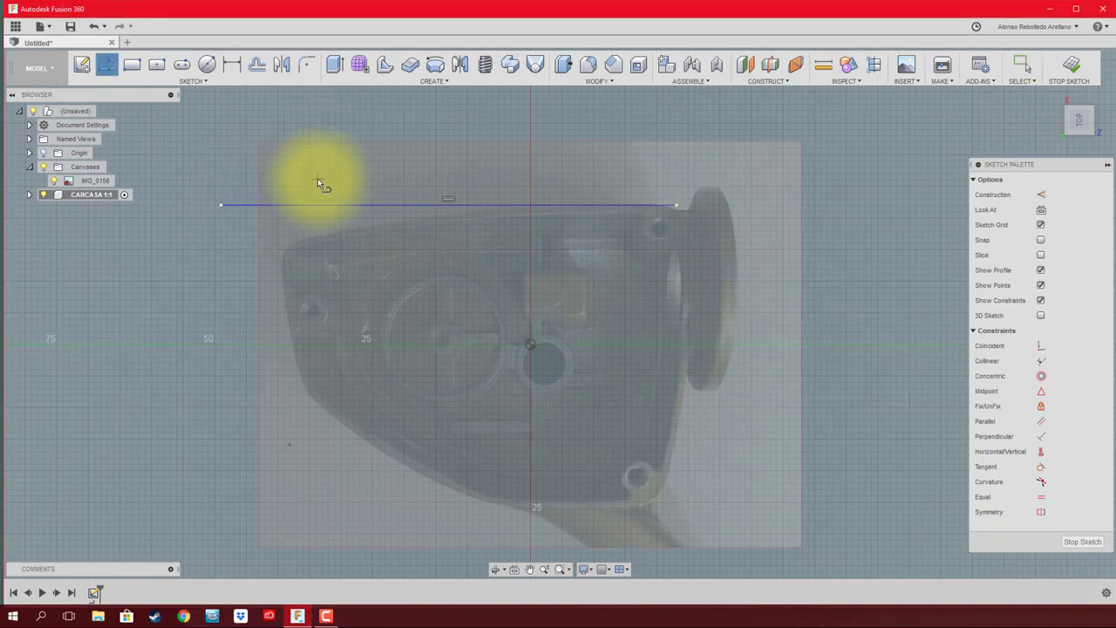
middle_click_drag(318, 181, 342, 183, "shift")
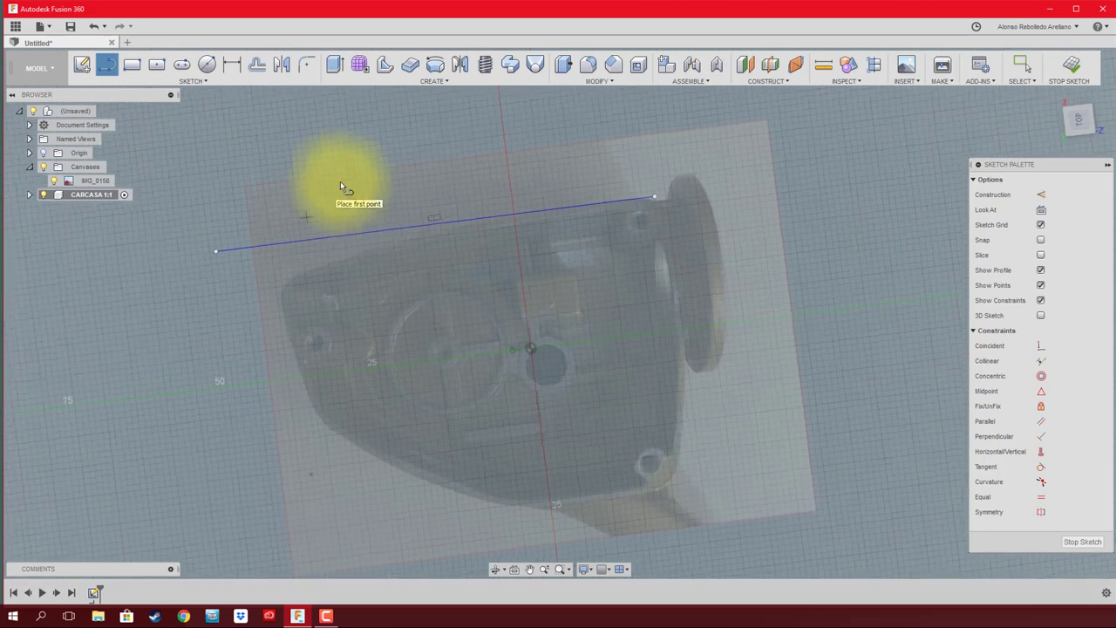
left_click(1080, 120)
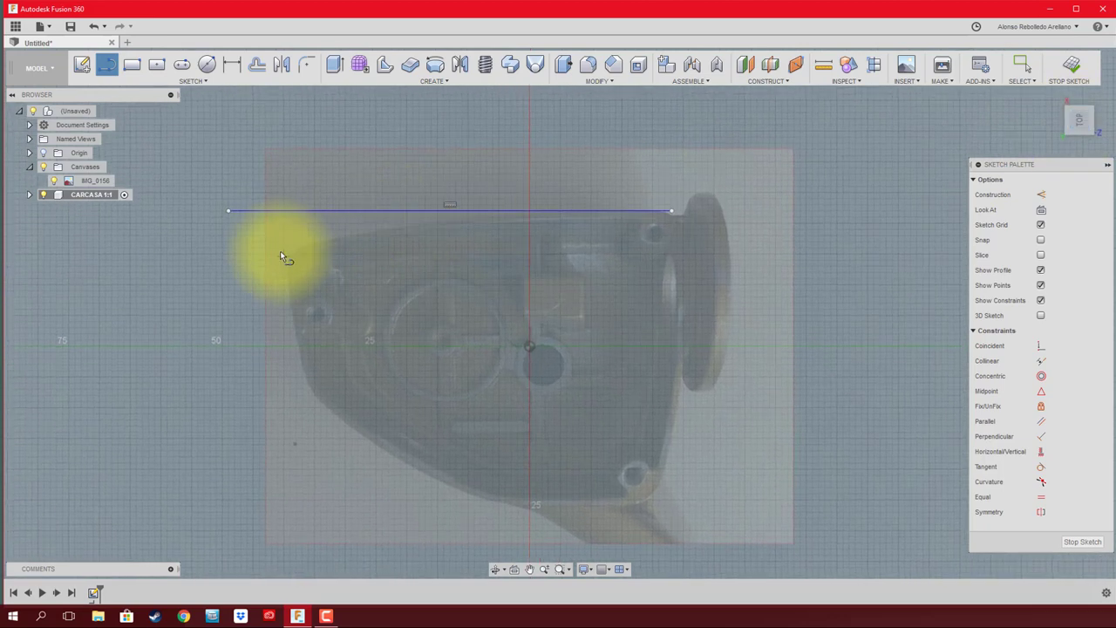
left_click(329, 514)
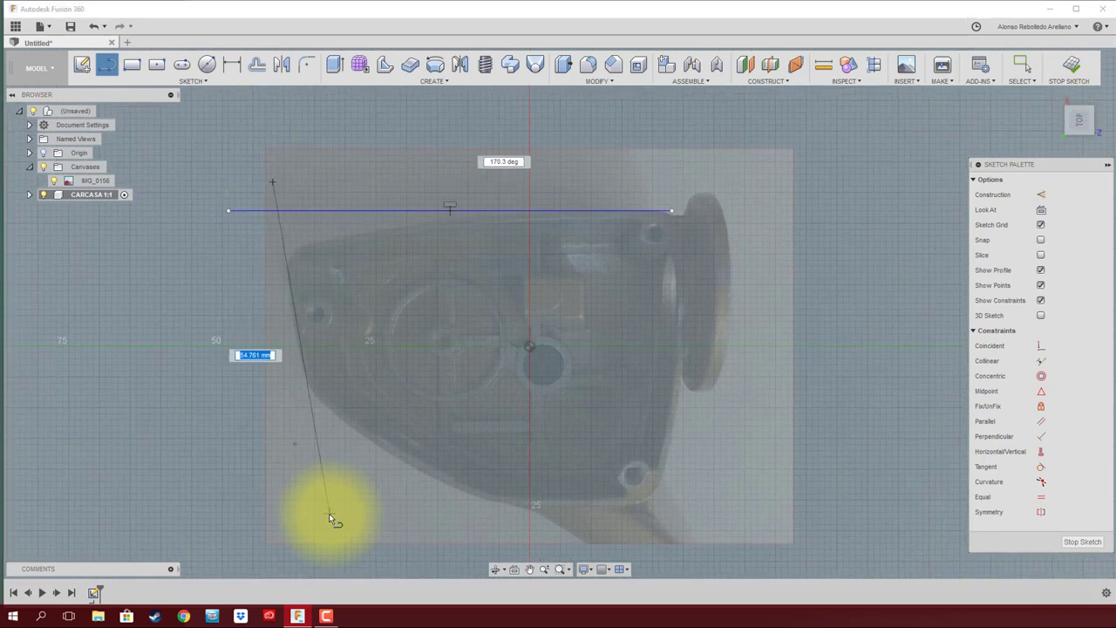
key("Escape")
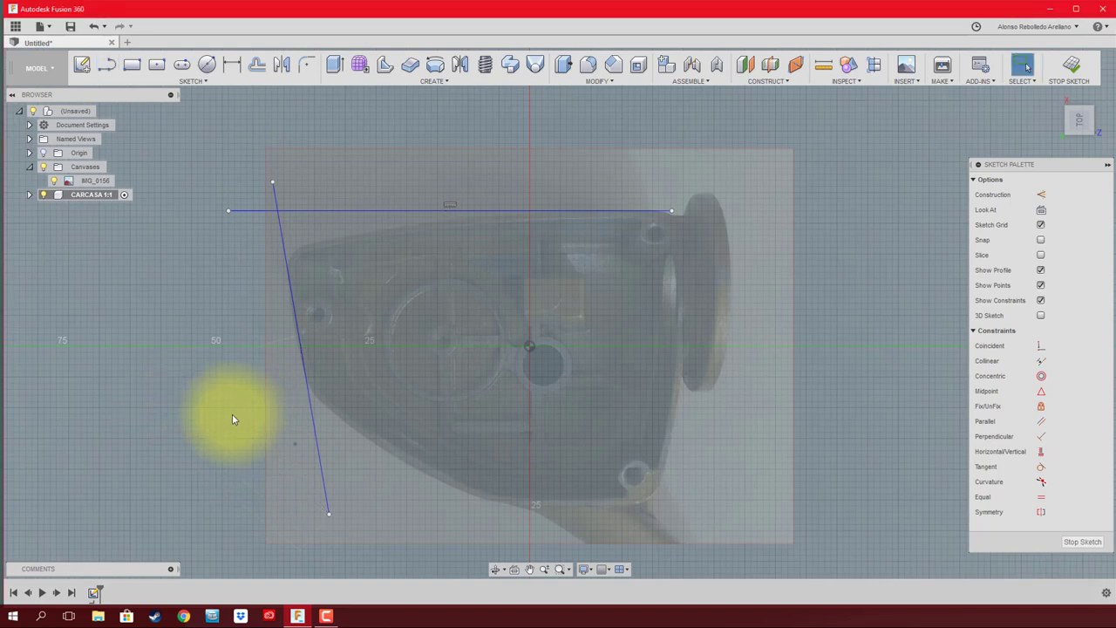
left_click(264, 362)
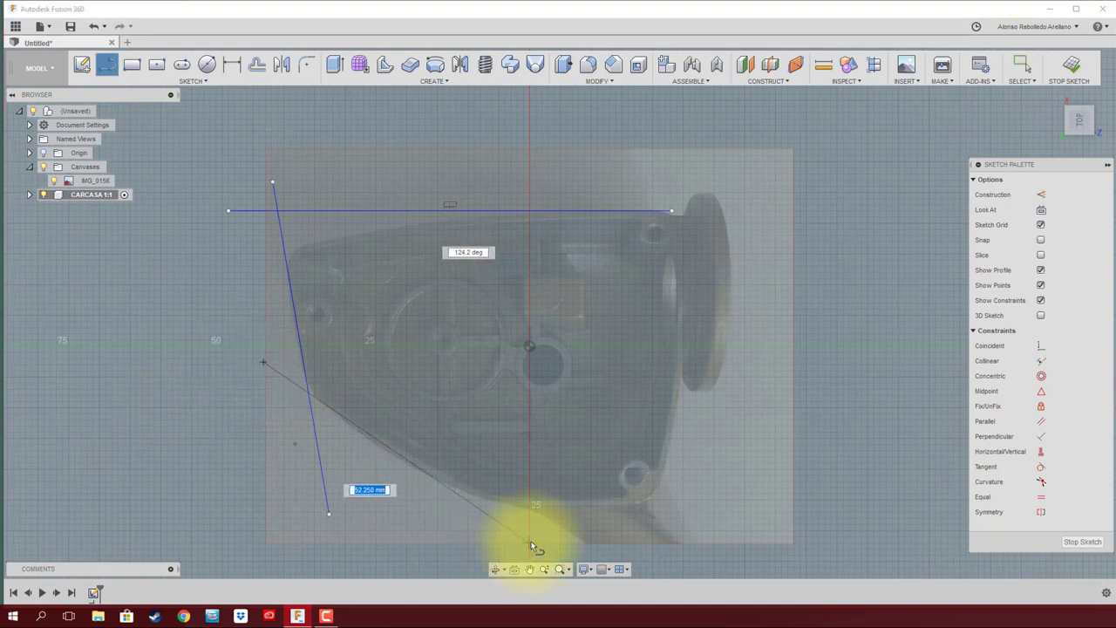
left_click(514, 510)
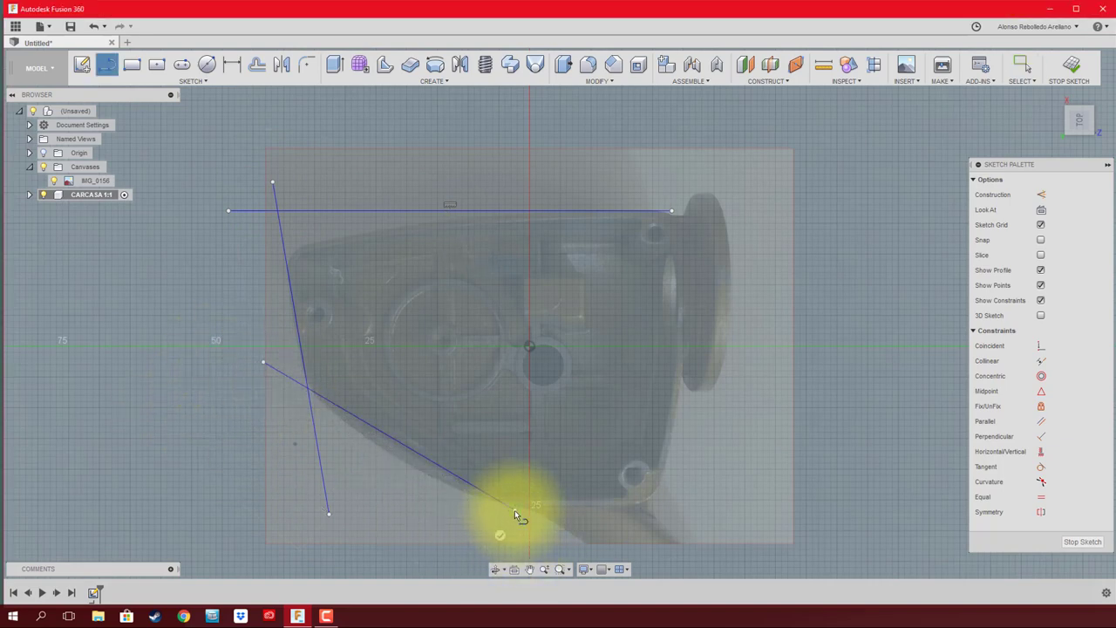
right_click(514, 510)
left_click(547, 511)
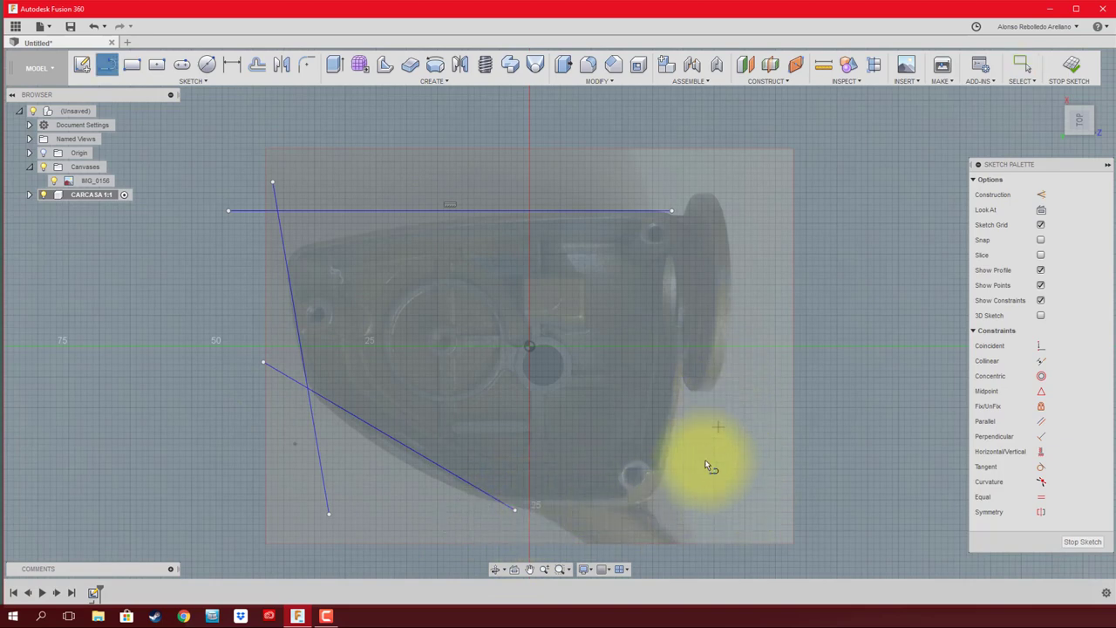
- Draw the bottom horizontal edge and the lower-right slanted edge
left_click(447, 505)
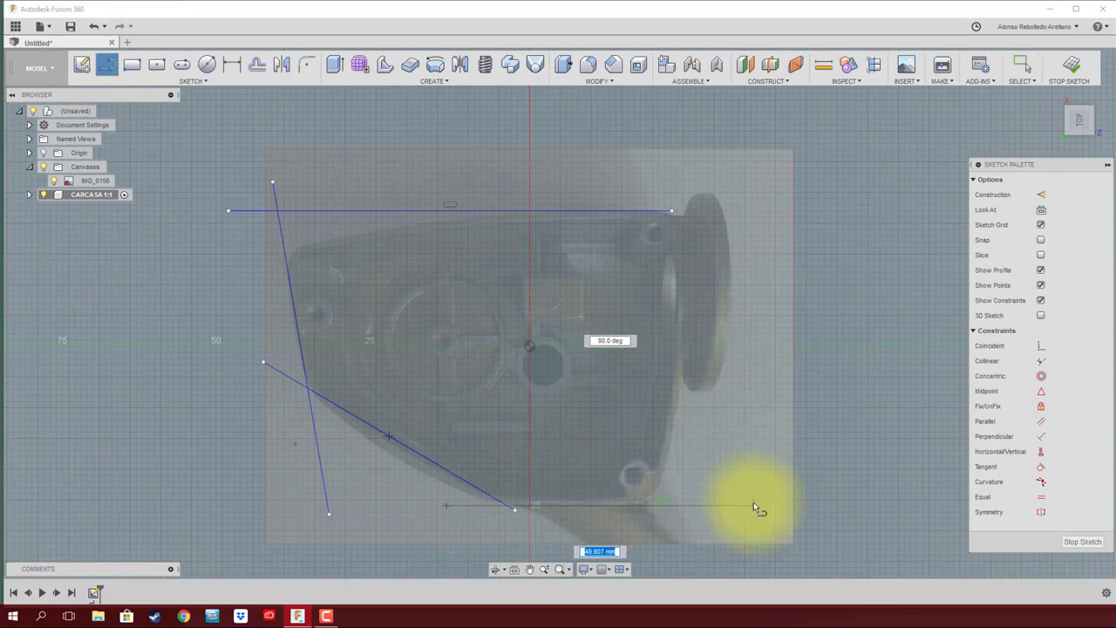
right_click(774, 478)
left_click(810, 478)
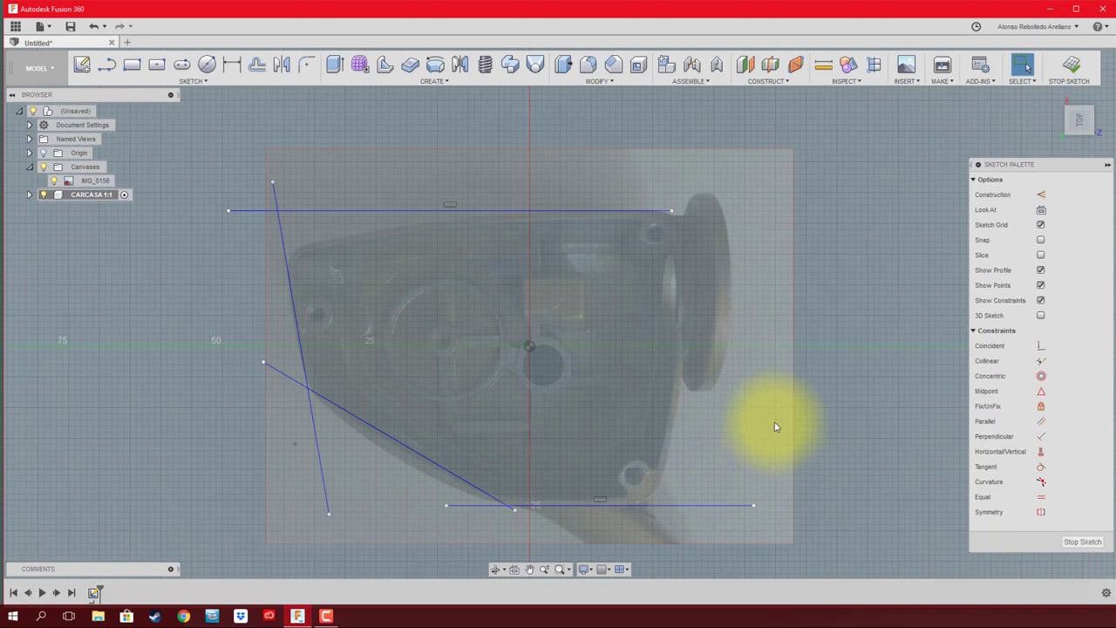
key("l")
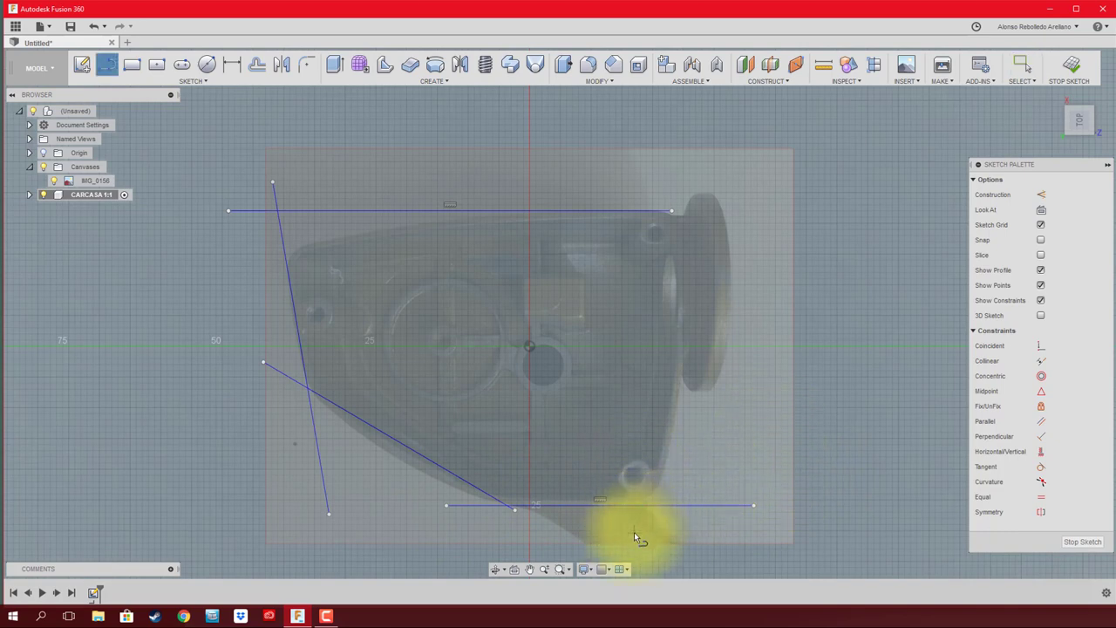
left_click(634, 526)
left_click(683, 380)
right_click(718, 387)
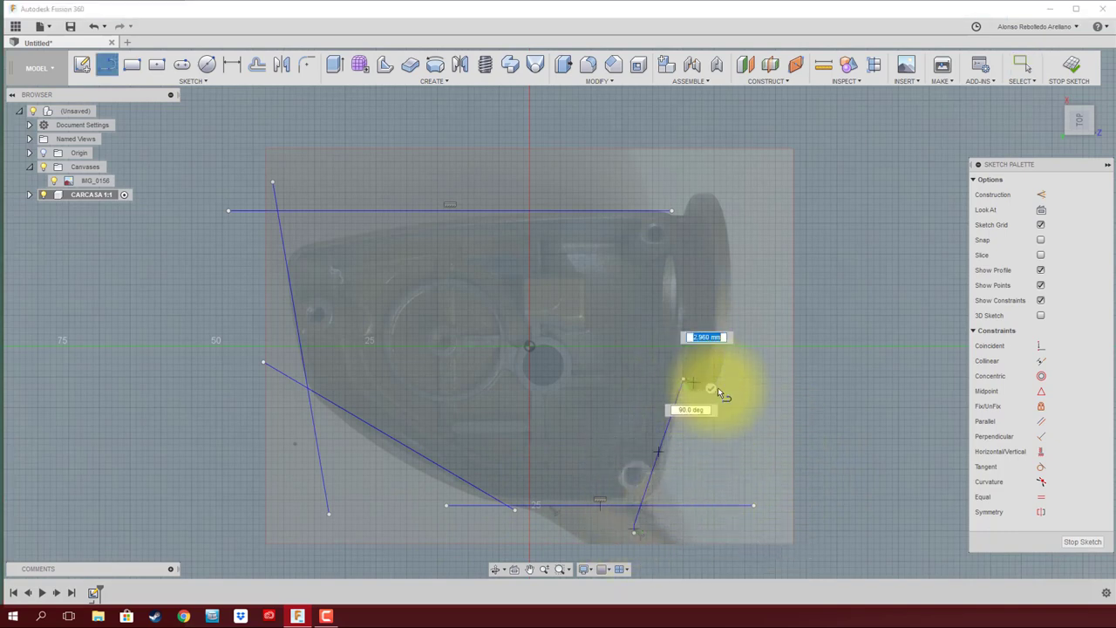
left_click(698, 425)
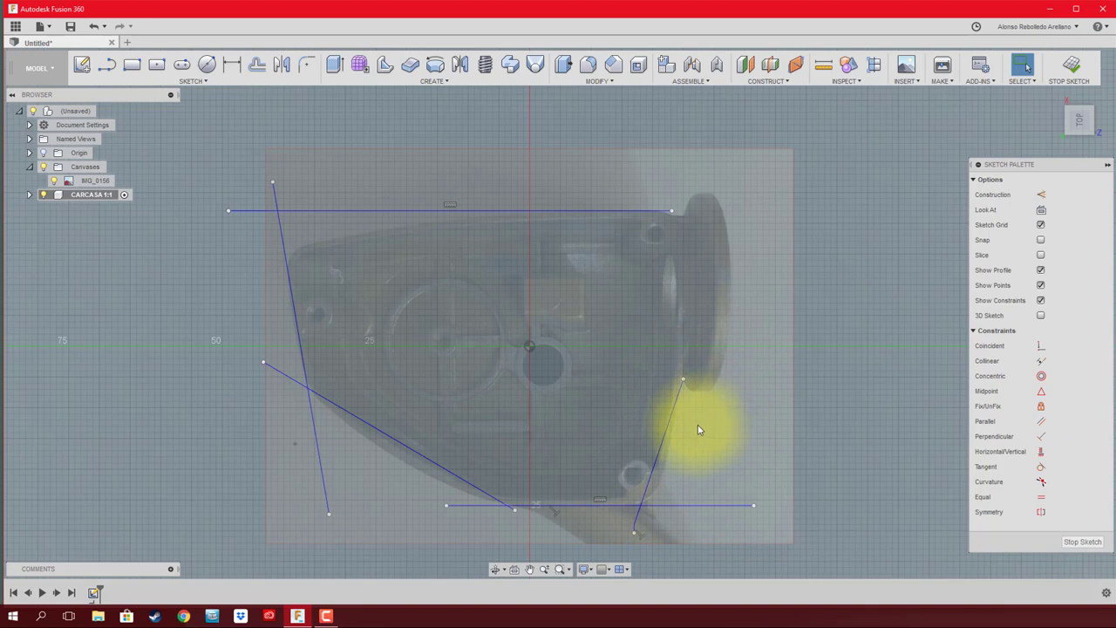
- Draw the vertical right edge from the slanted line's end up past the top line
left_click(683, 380)
left_click(683, 148)
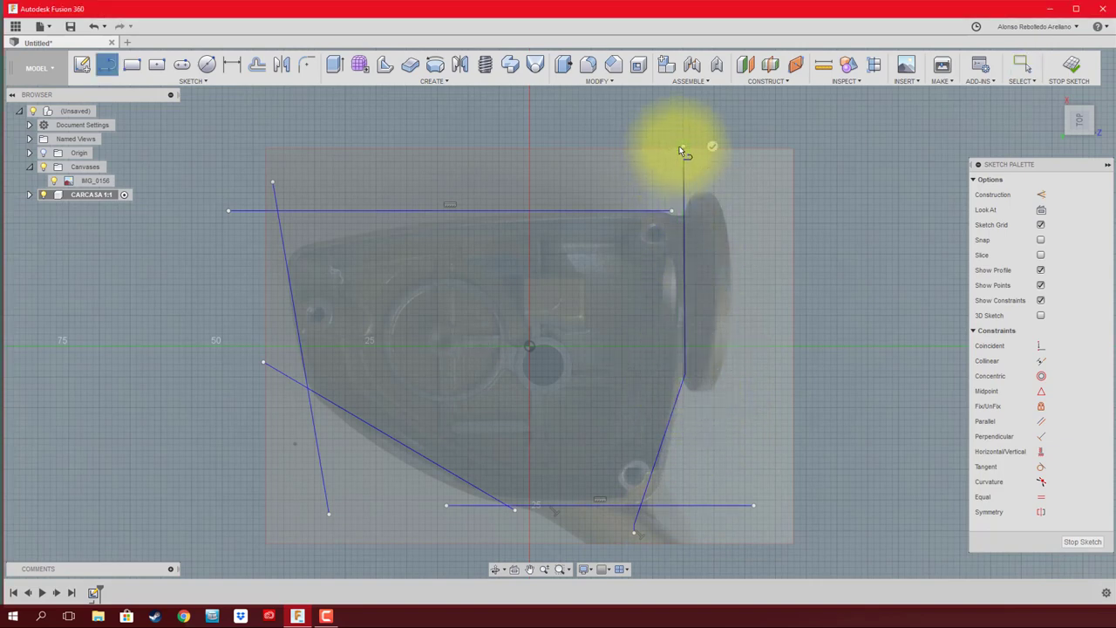
key("Escape")
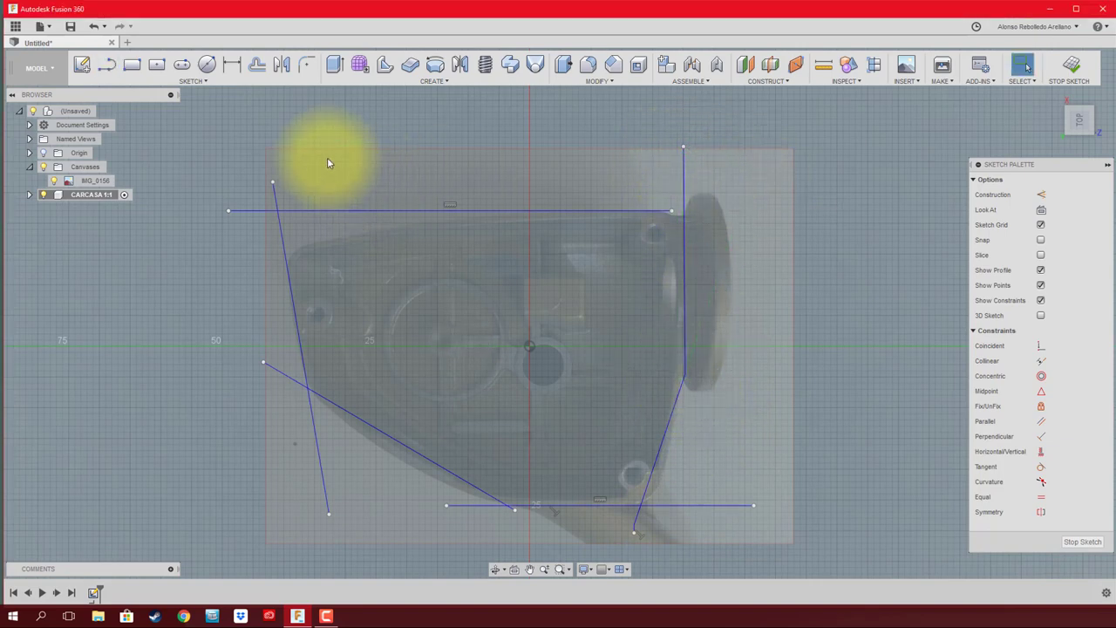
left_click(212, 85)
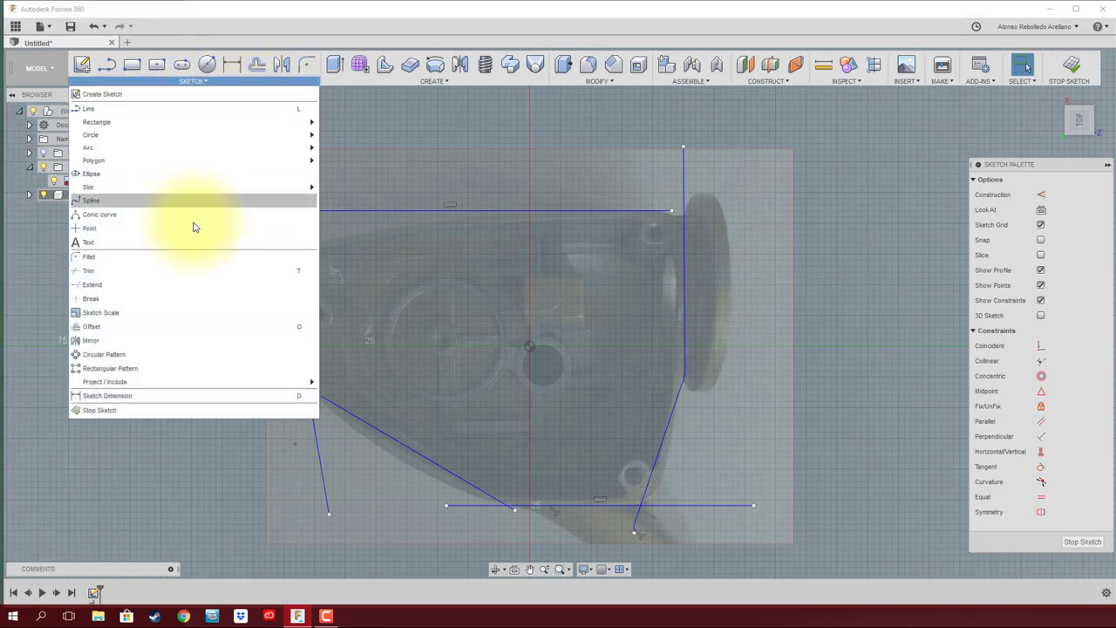
- Extend the top line to meet the vertical right edge
left_click(206, 288)
left_click(635, 211)
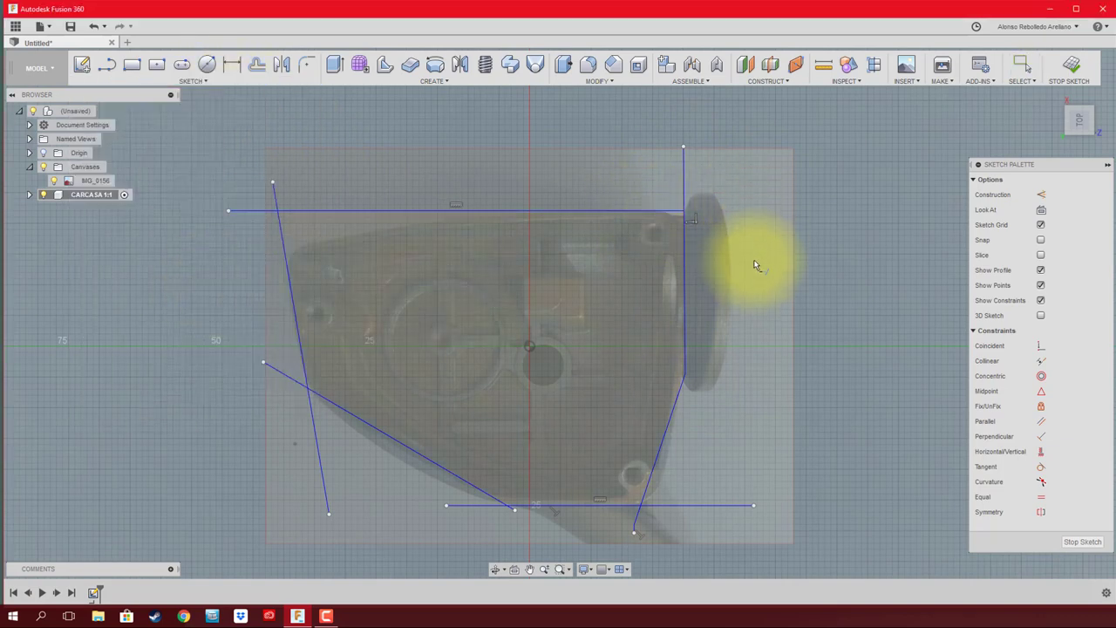
scroll(204, 284, "up", 1)
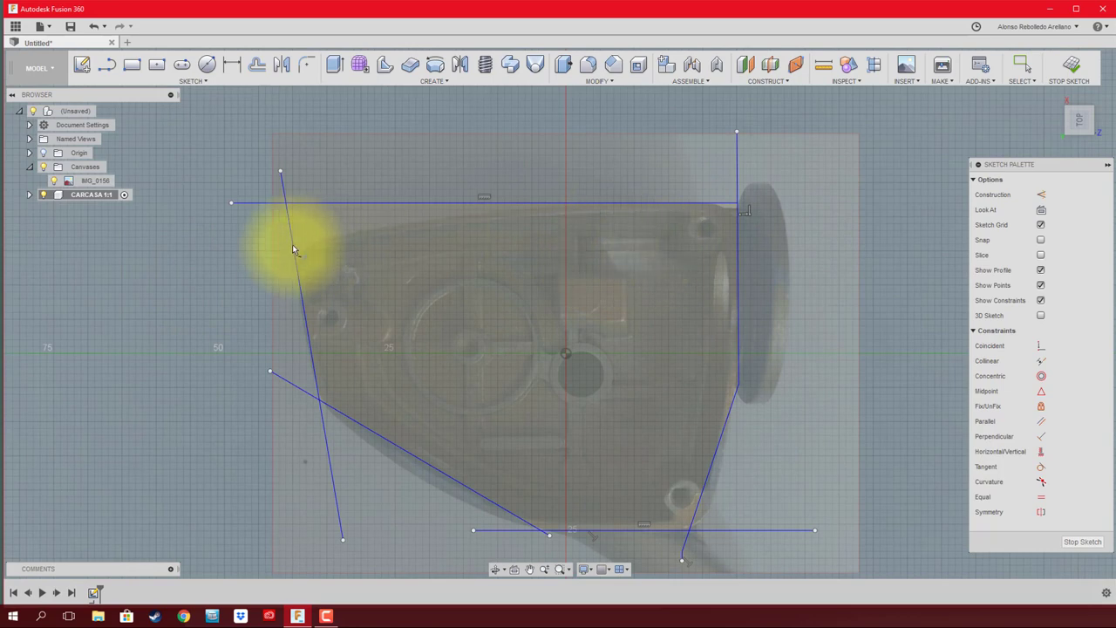
- Draw a 3-point arc along the housing's top edge from the left slanted line to the top-right corner
left_click(211, 85)
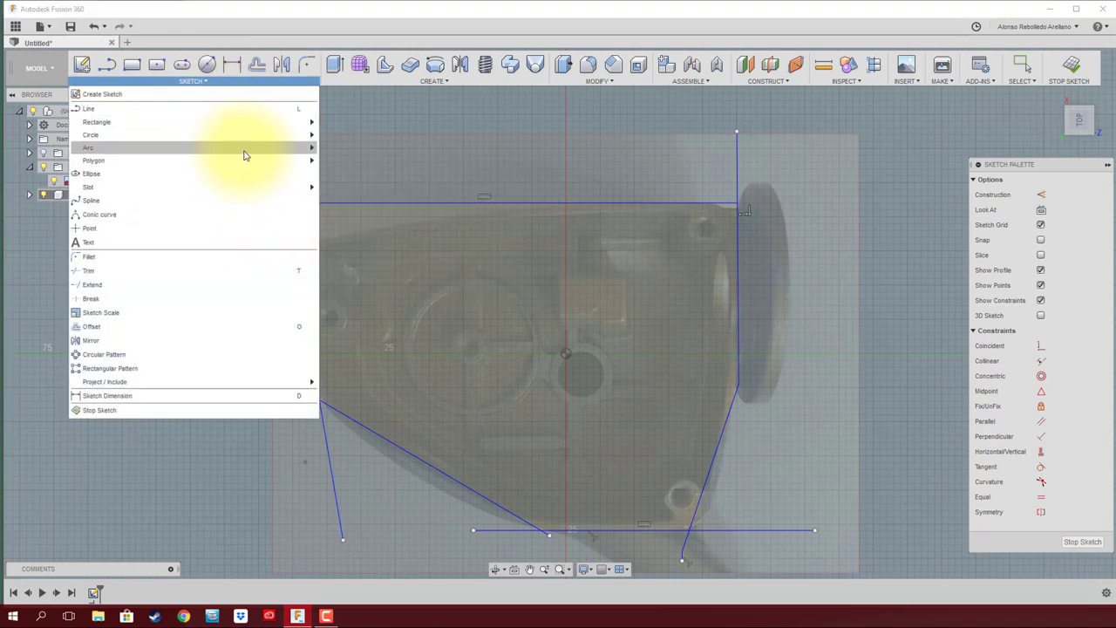
left_click(349, 162)
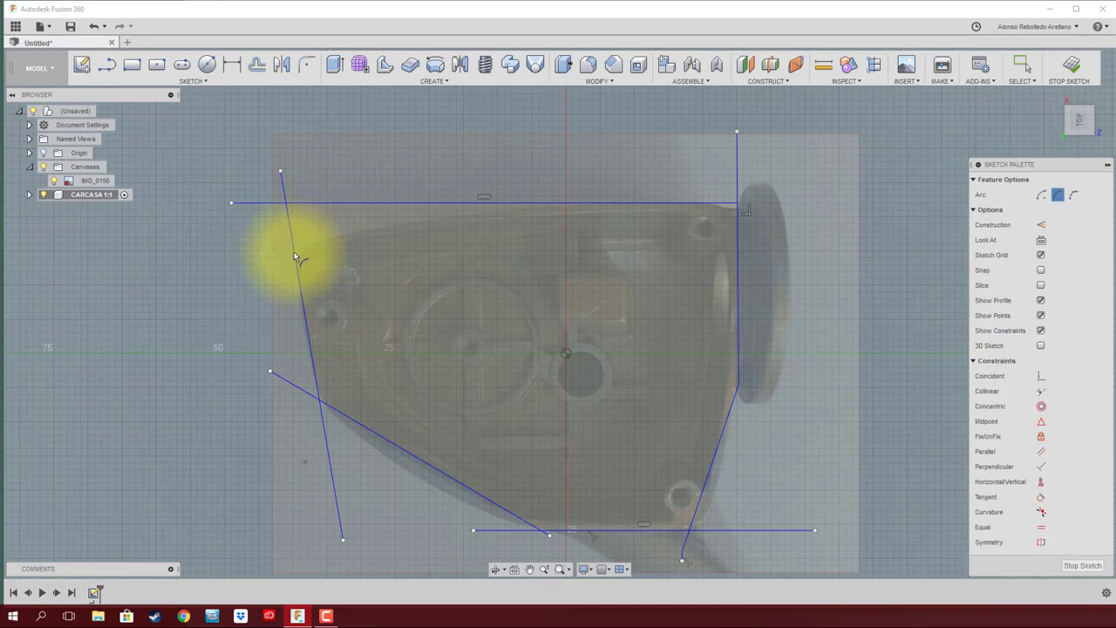
left_click(294, 251)
left_click(727, 212)
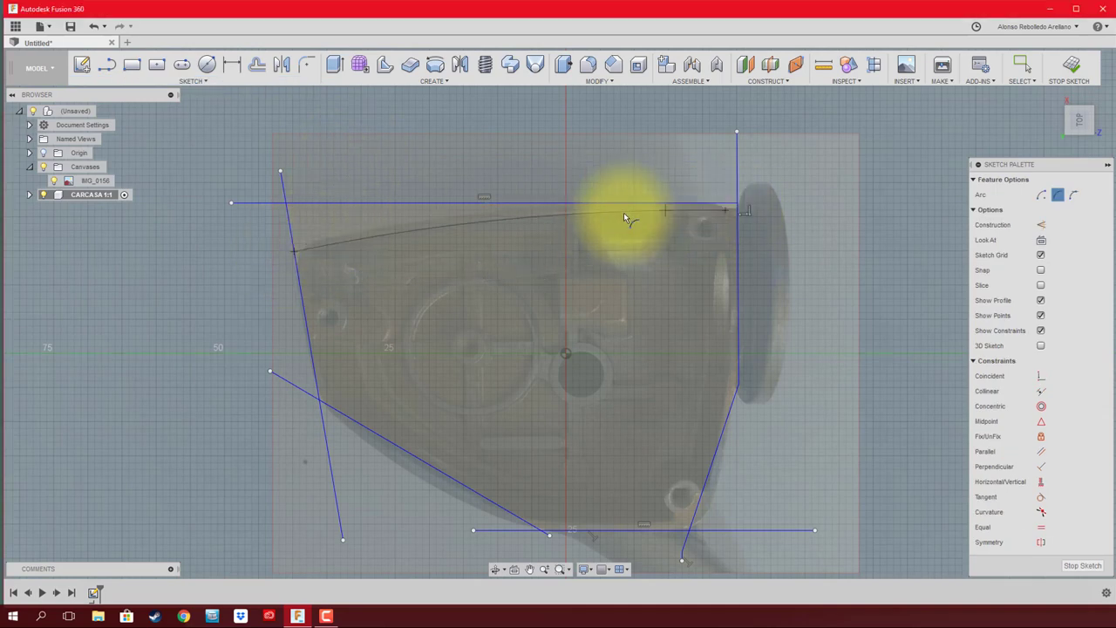
left_click(529, 207)
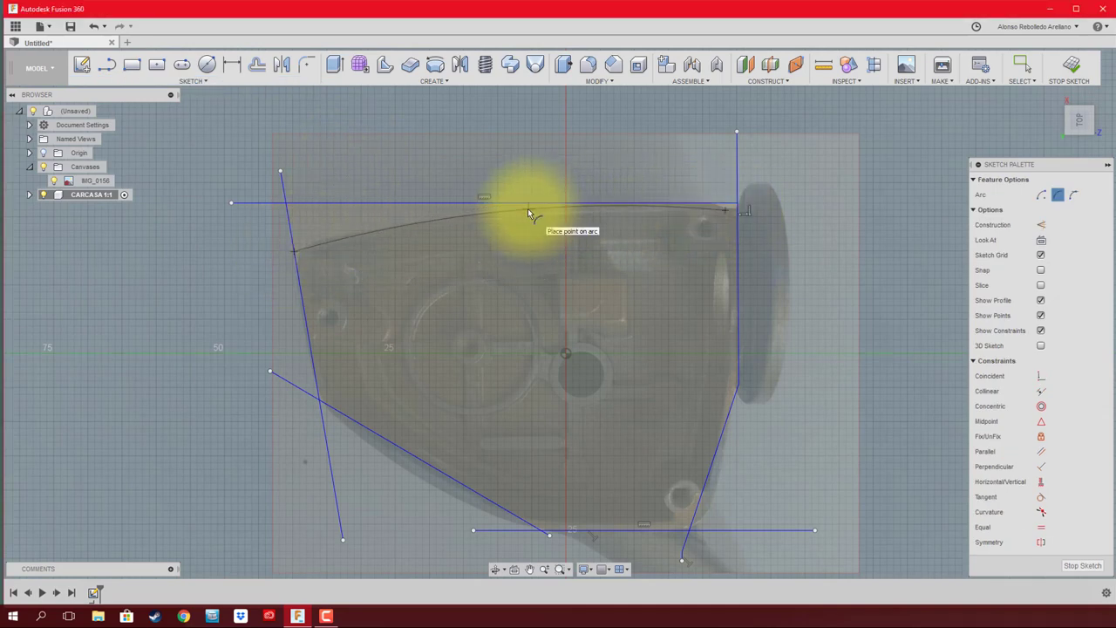
scroll(558, 206, "up", 2)
scroll(580, 208, "up", 1)
scroll(532, 211, "down", 1)
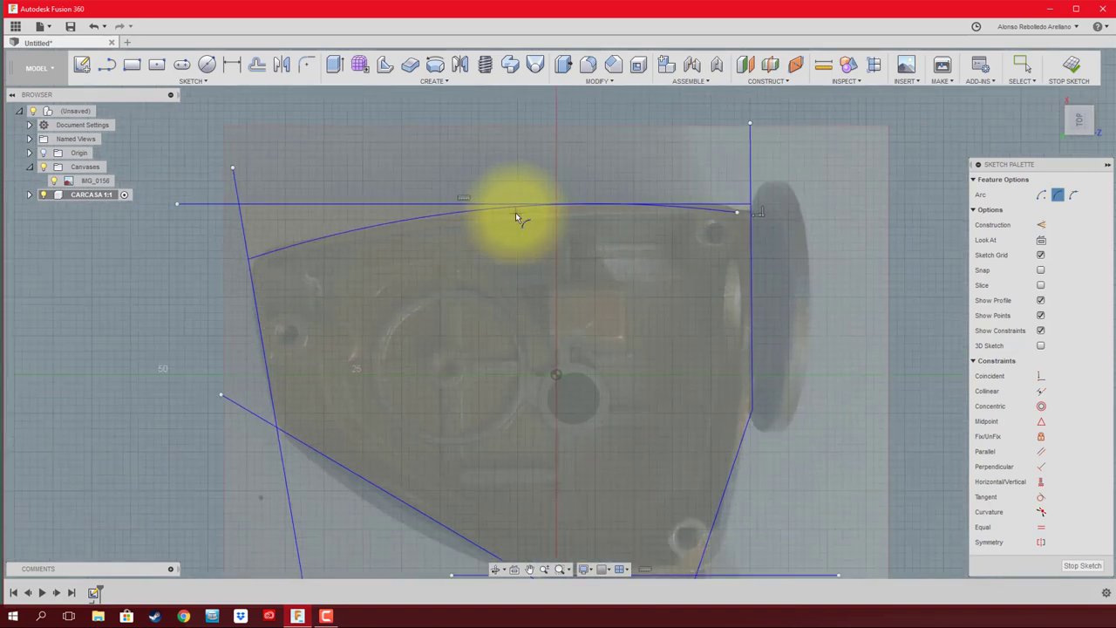
middle_click_drag(399, 341, 406, 324)
- Round the top-left corner between the left line and arc with a 2.50 mm fillet
left_click(307, 65)
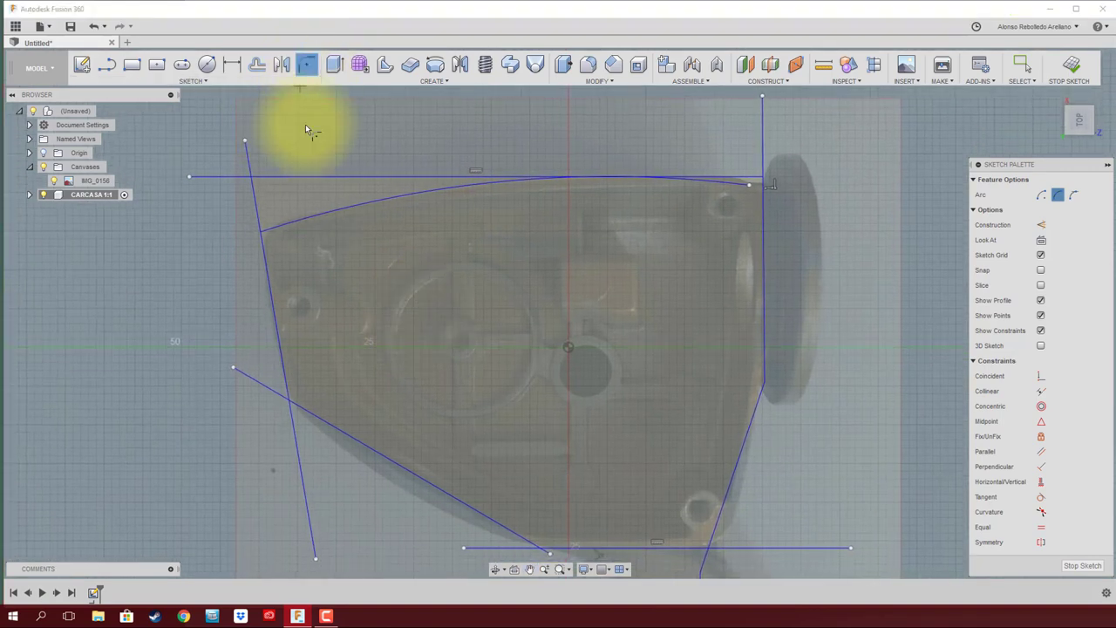
left_click(261, 242)
left_click(270, 226)
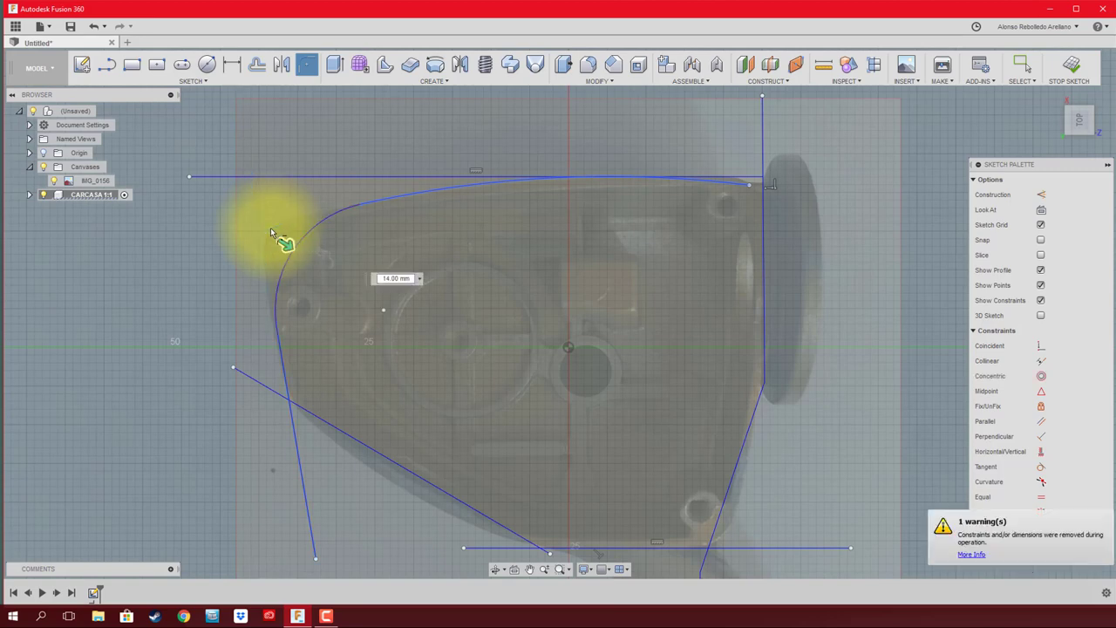
left_click_drag(270, 233, 258, 225)
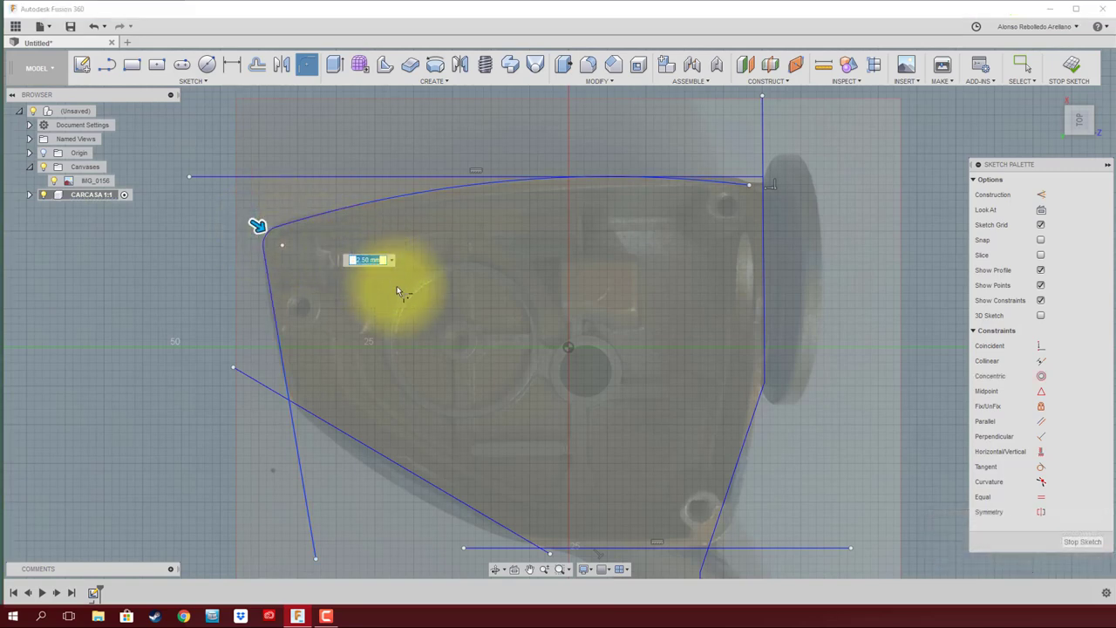
key("Return")
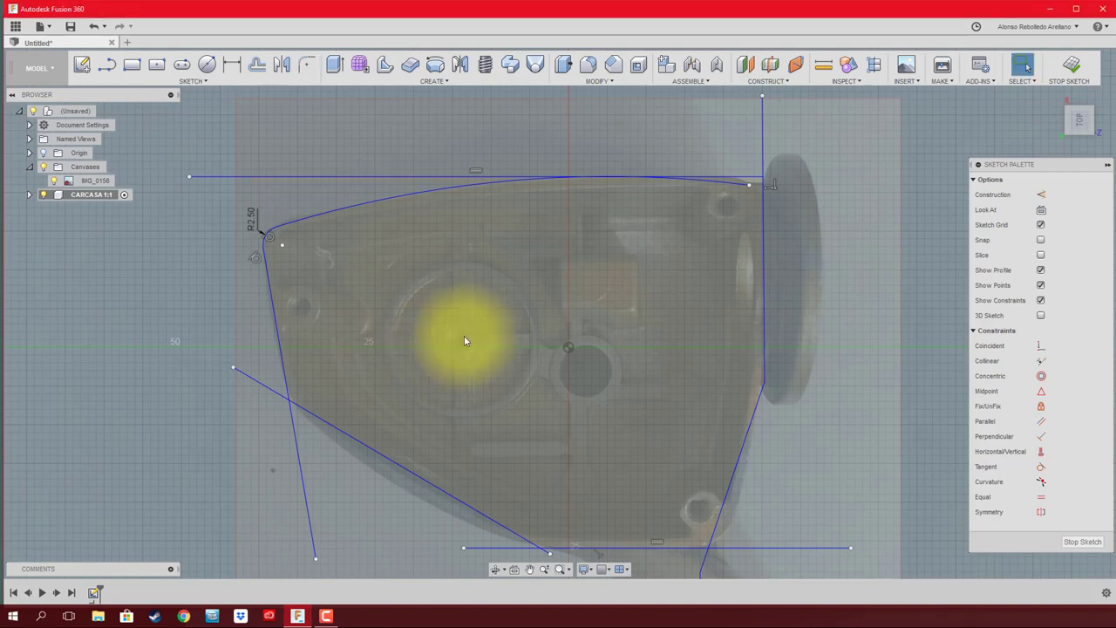
- Trim the left line's overhang, the corner stub and the lower-left diagonal line
middle_click_drag(528, 453, 511, 387)
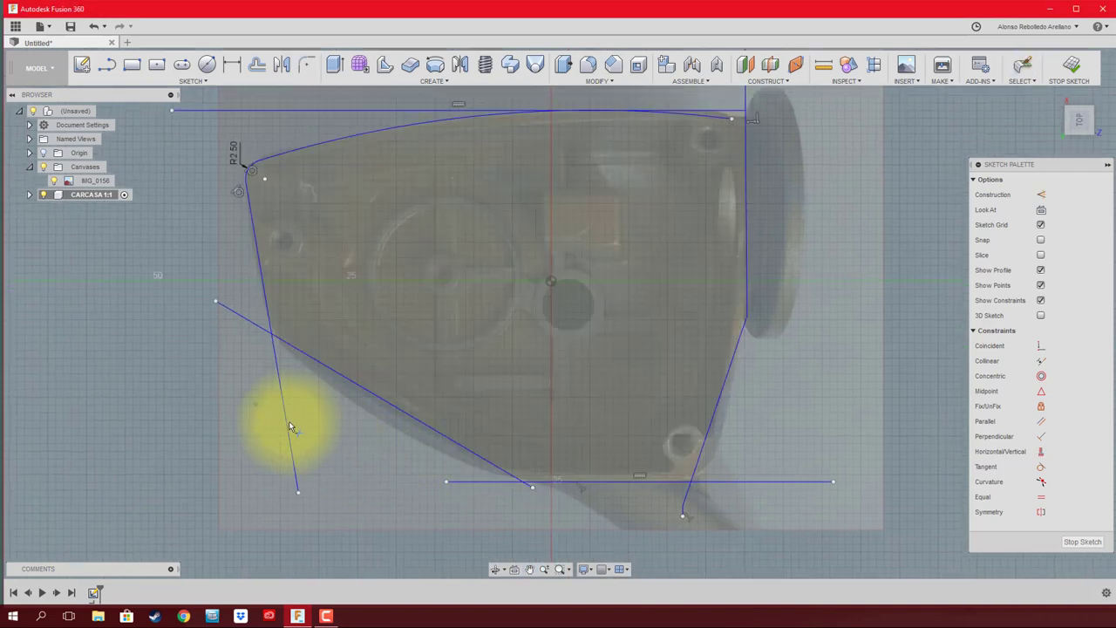
left_click(287, 422)
left_click(254, 327)
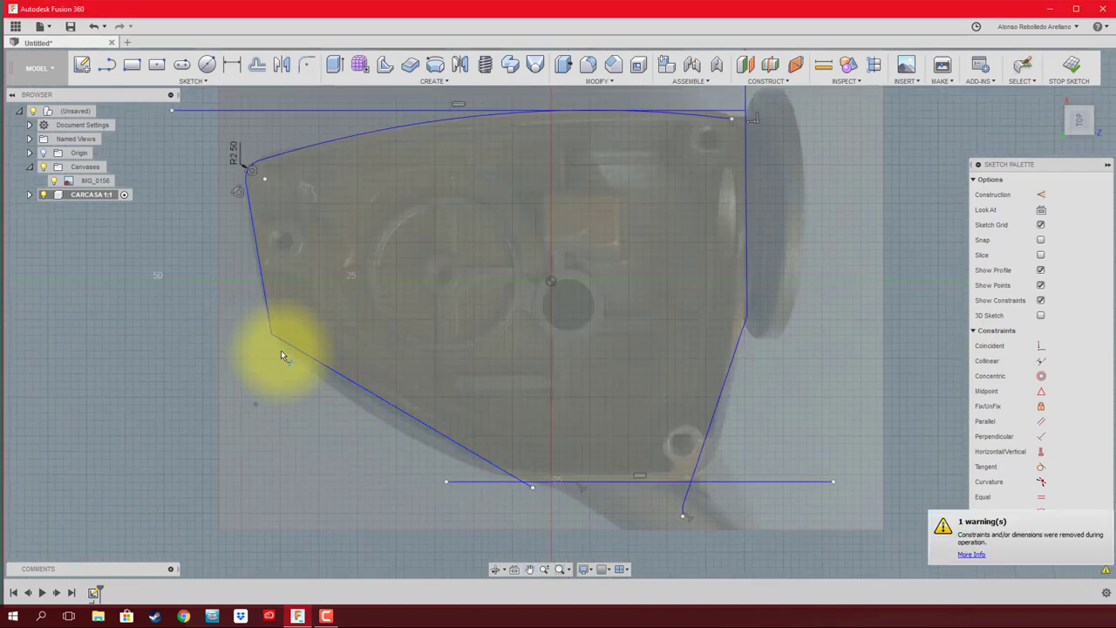
left_click(401, 407)
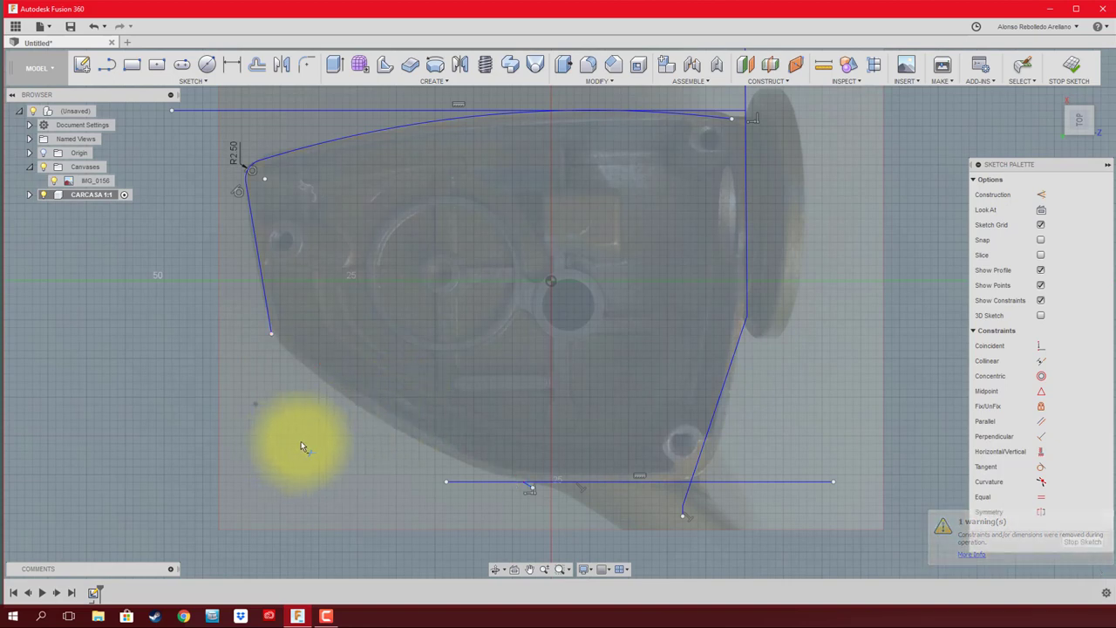
- Draw a center-point arc from the left line's lower end to the bottom line
left_click(209, 81)
mouse_move(89, 147)
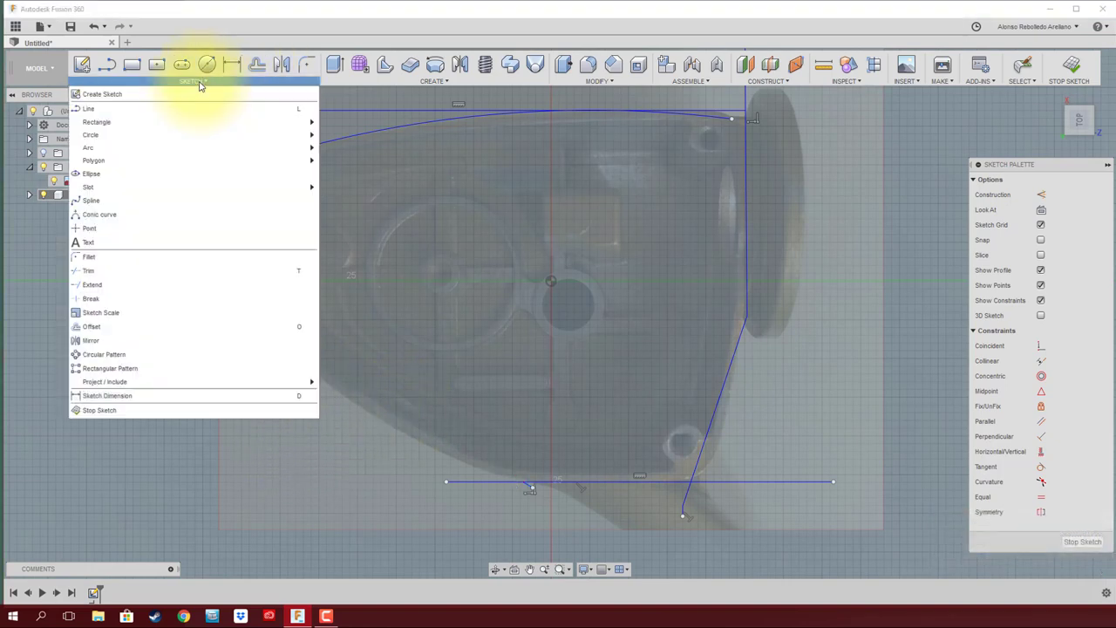
left_click(349, 164)
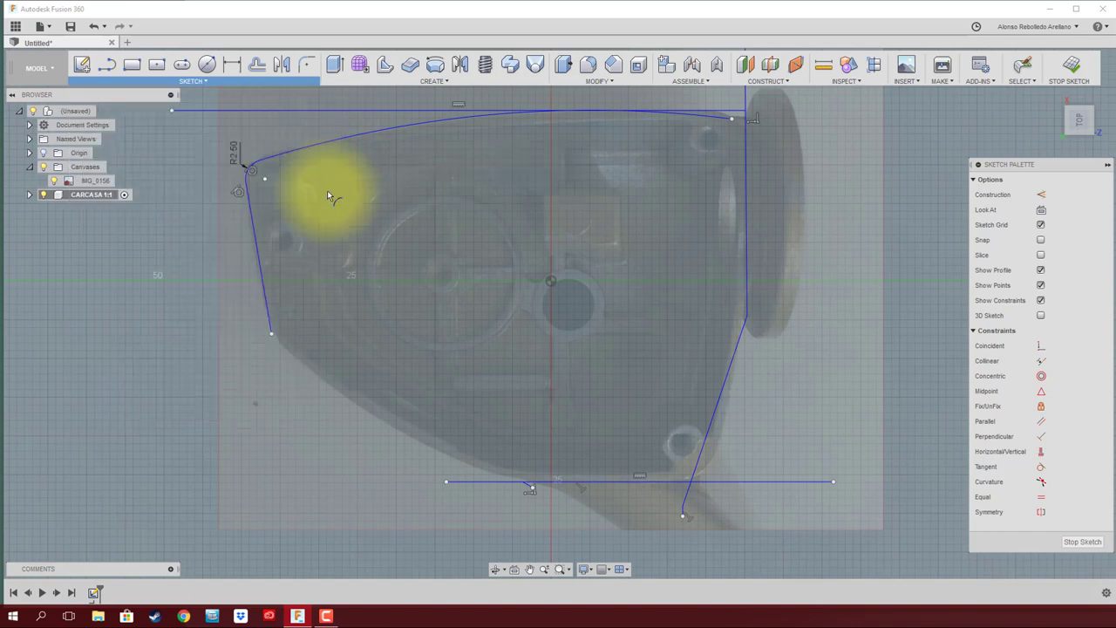
left_click(271, 334)
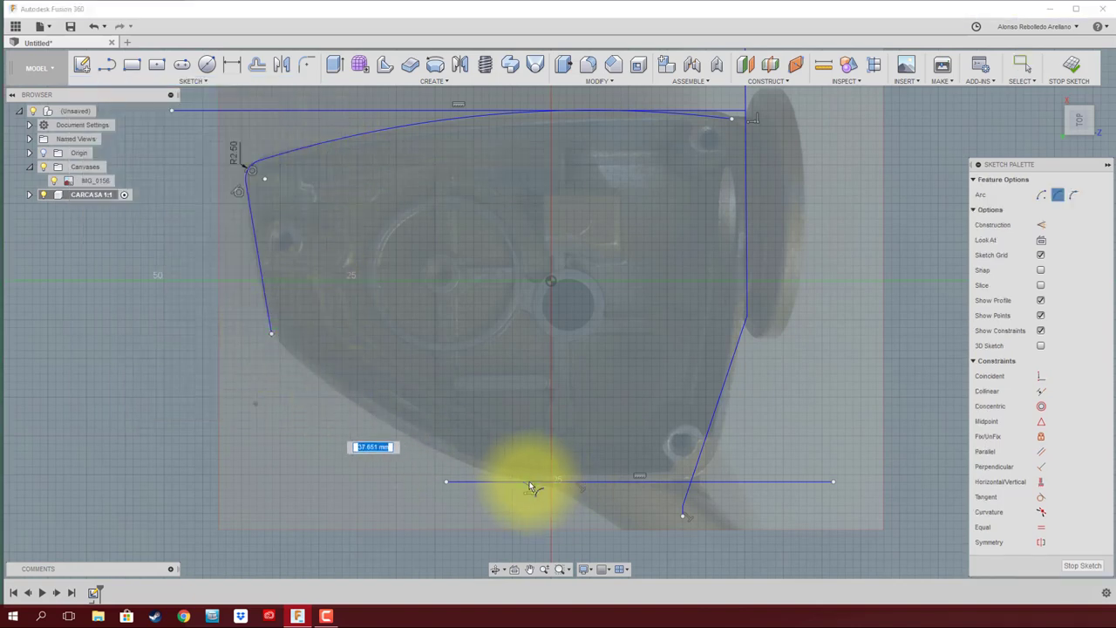
left_click(529, 482)
left_click(409, 435)
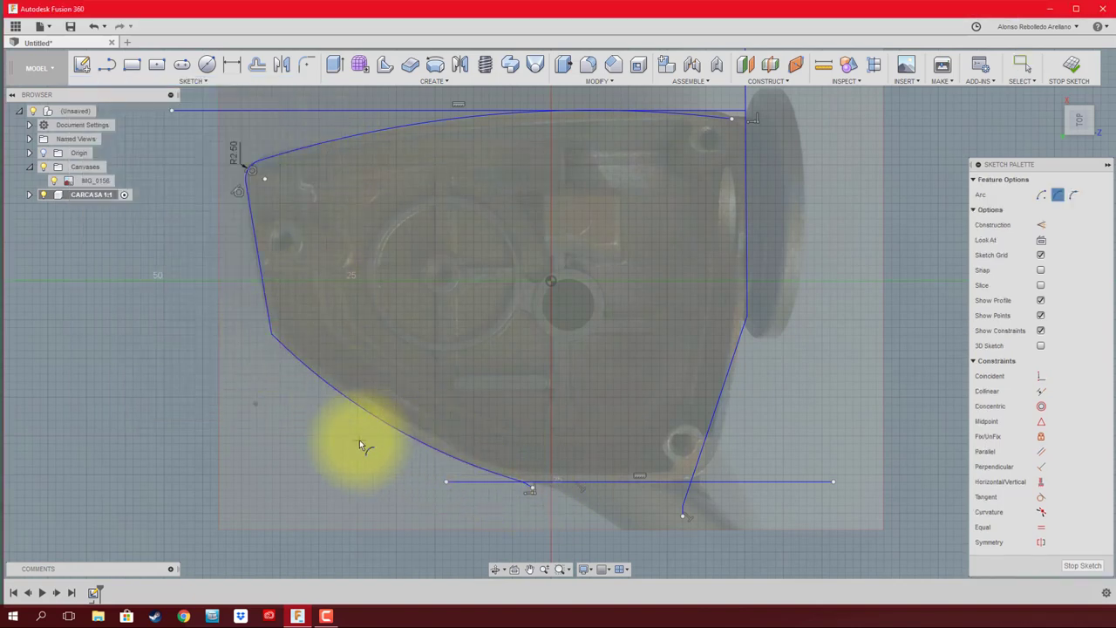
scroll(384, 467, "up", 2)
key("Escape")
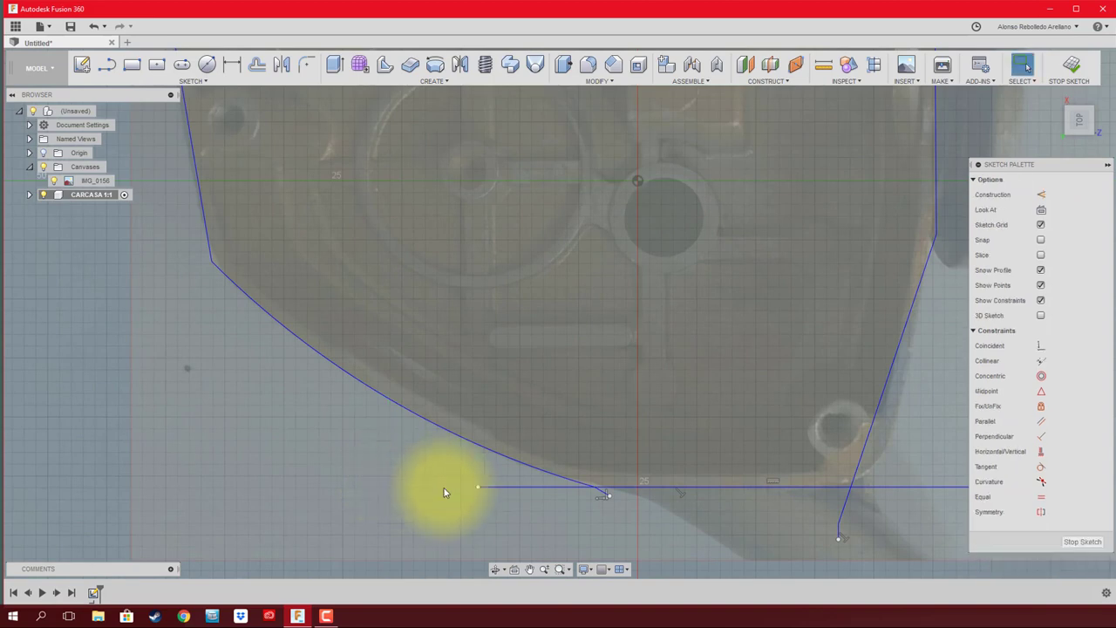
- Snap the arc's end onto the bottom line and trim the bottom line left of the arc
left_click_drag(608, 493, 594, 488)
key("t")
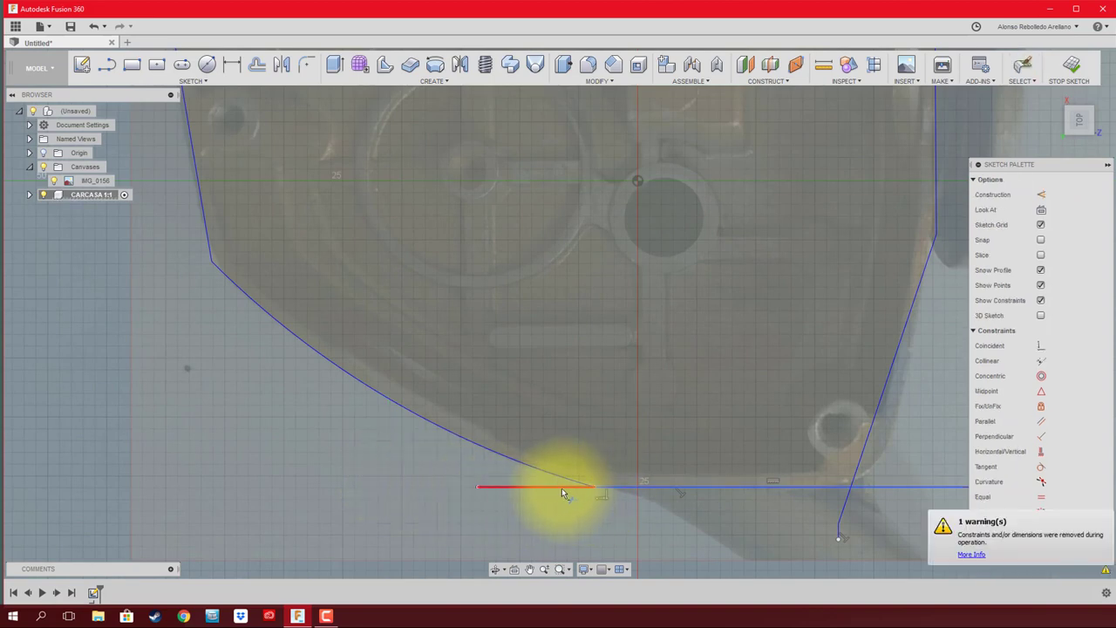
left_click(558, 487)
scroll(496, 480, "down", 2)
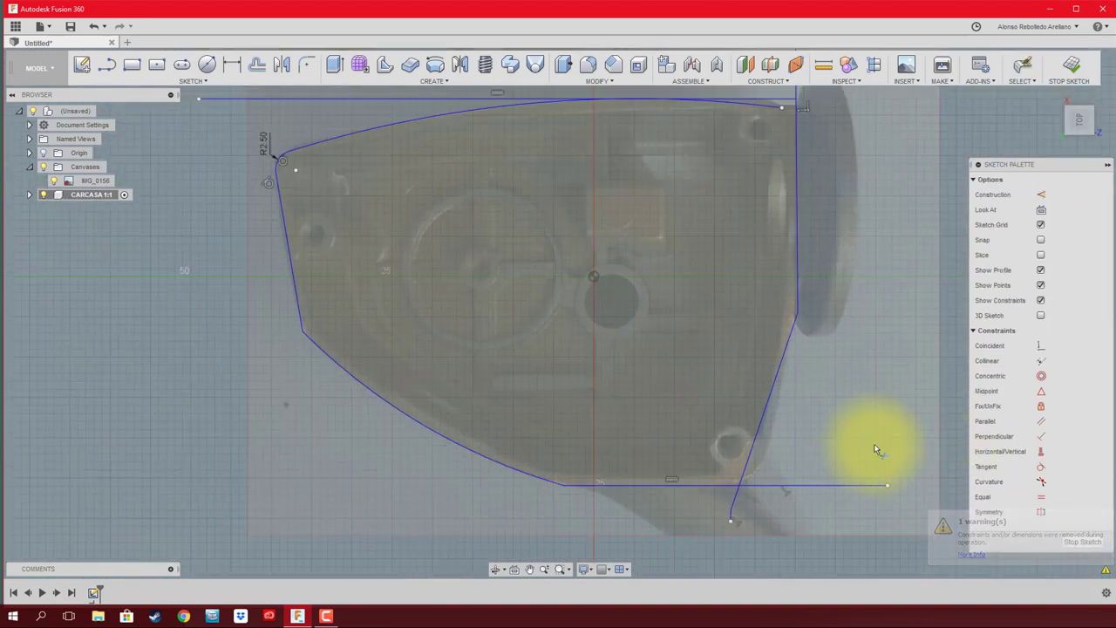
key("Escape")
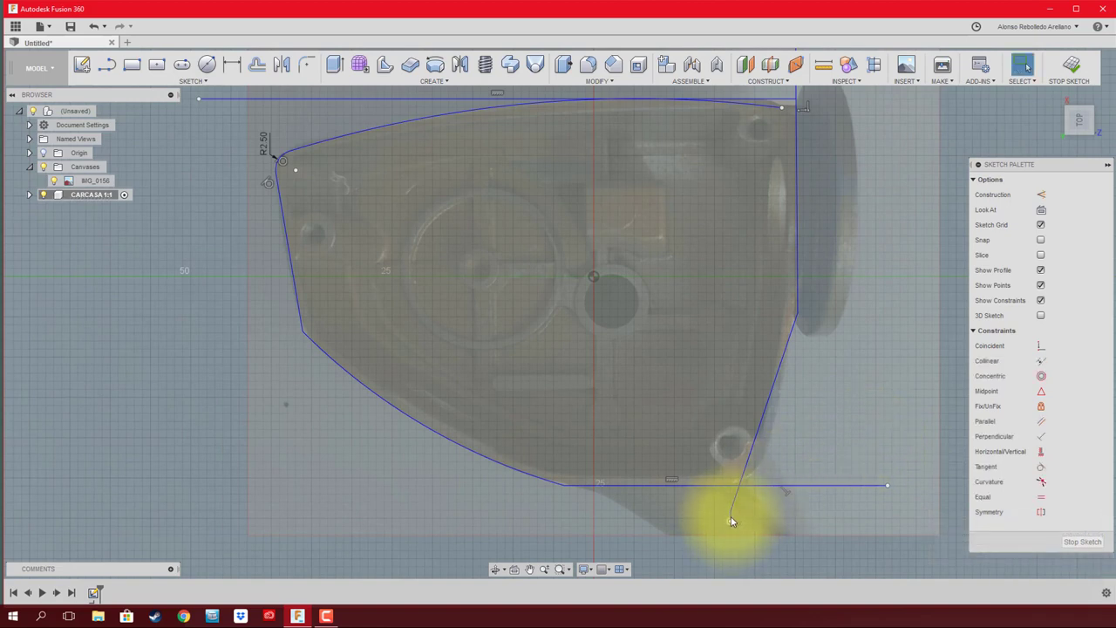
- Drag the slanted right line's end onto the bottom line
scroll(730, 518, "up", 1)
scroll(730, 517, "up", 2)
scroll(726, 516, "up", 2)
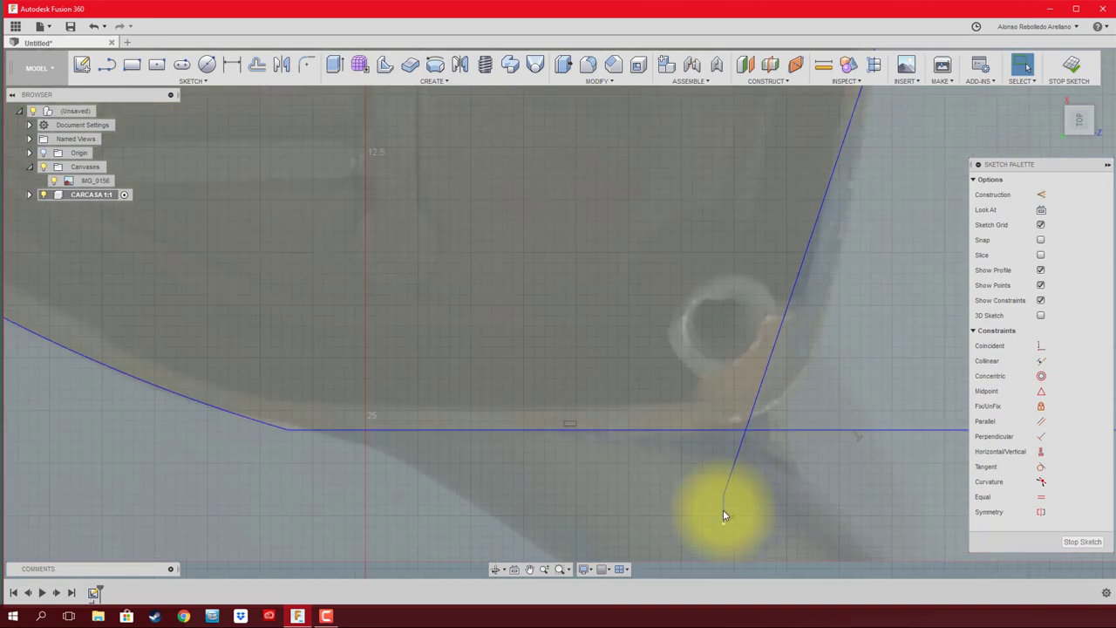
left_click_drag(723, 510, 793, 432)
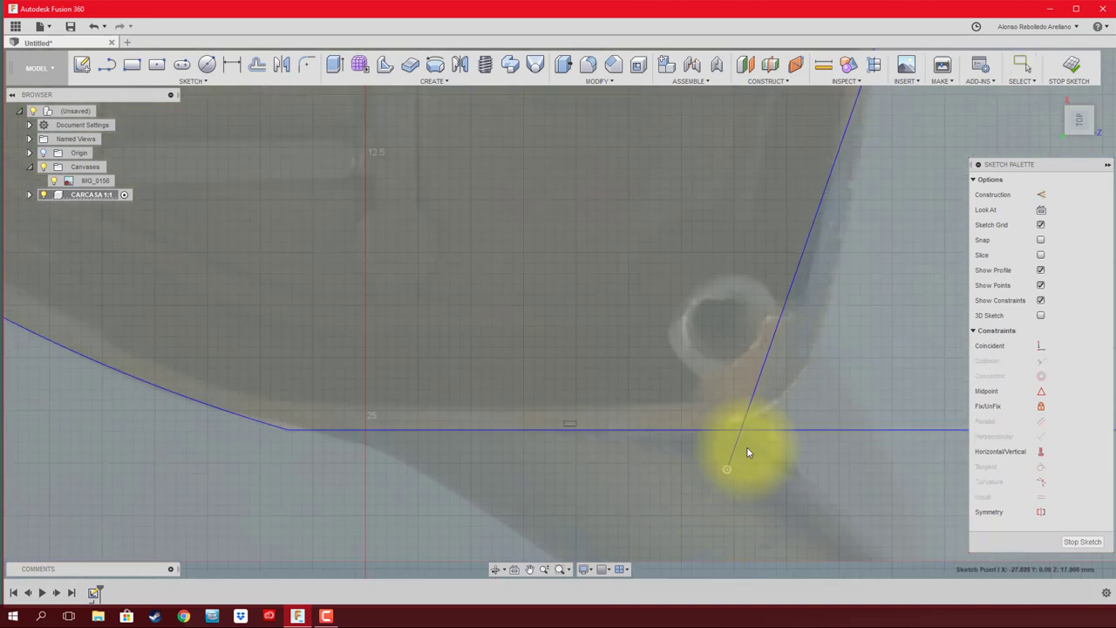
scroll(798, 440, "down", 1)
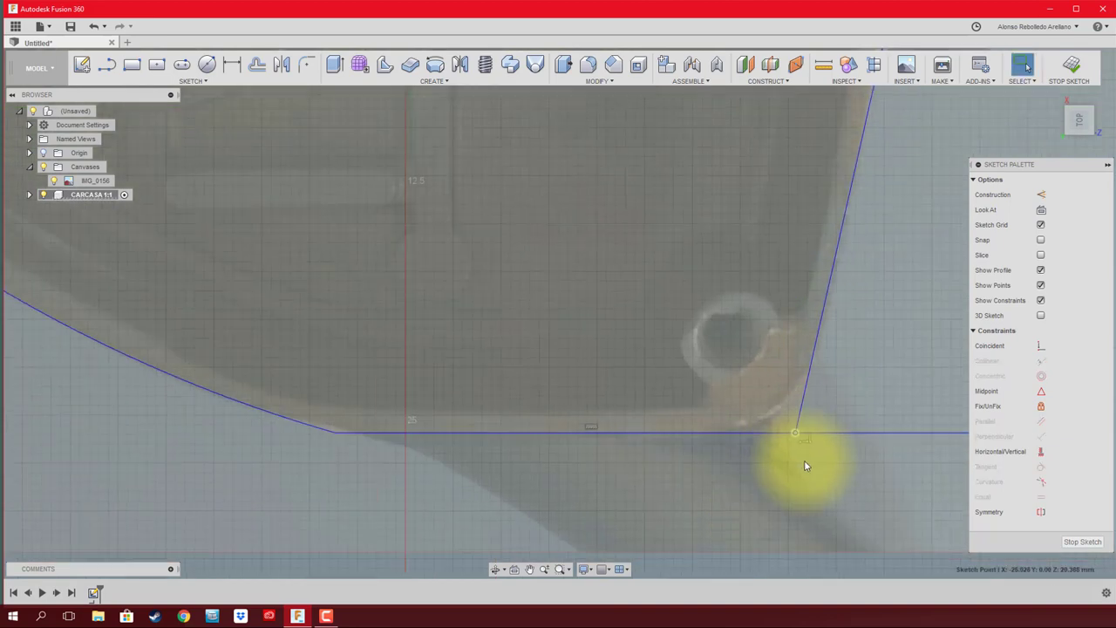
scroll(803, 459, "down", 2)
- Trim the bottom line's lower-right overhang and fillet that corner at 5 mm
left_click(846, 438)
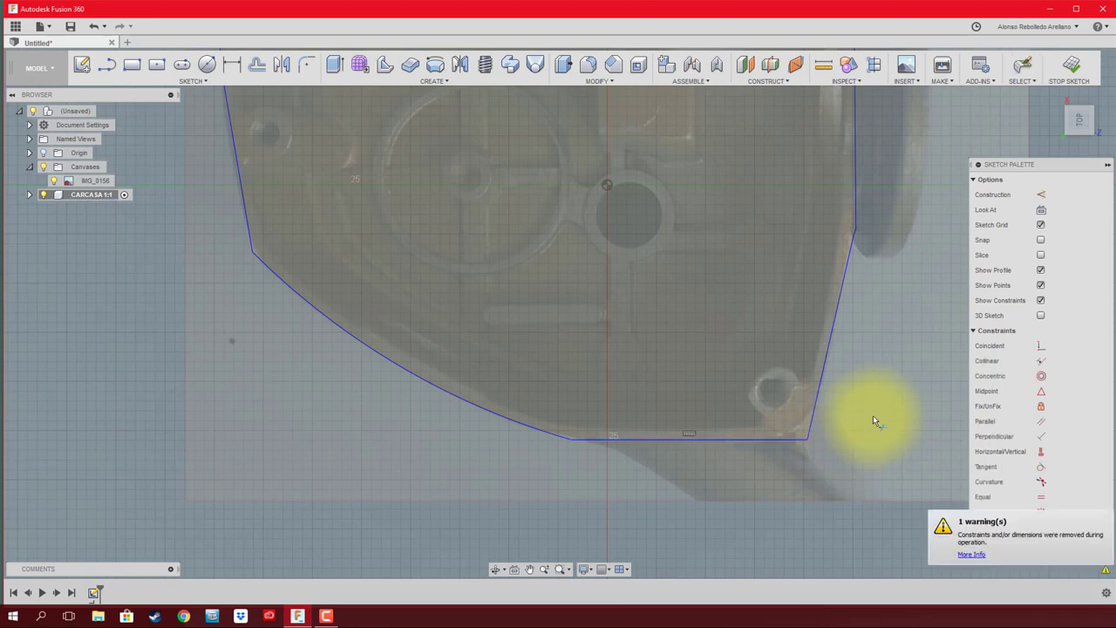
middle_click_drag(873, 415, 822, 466)
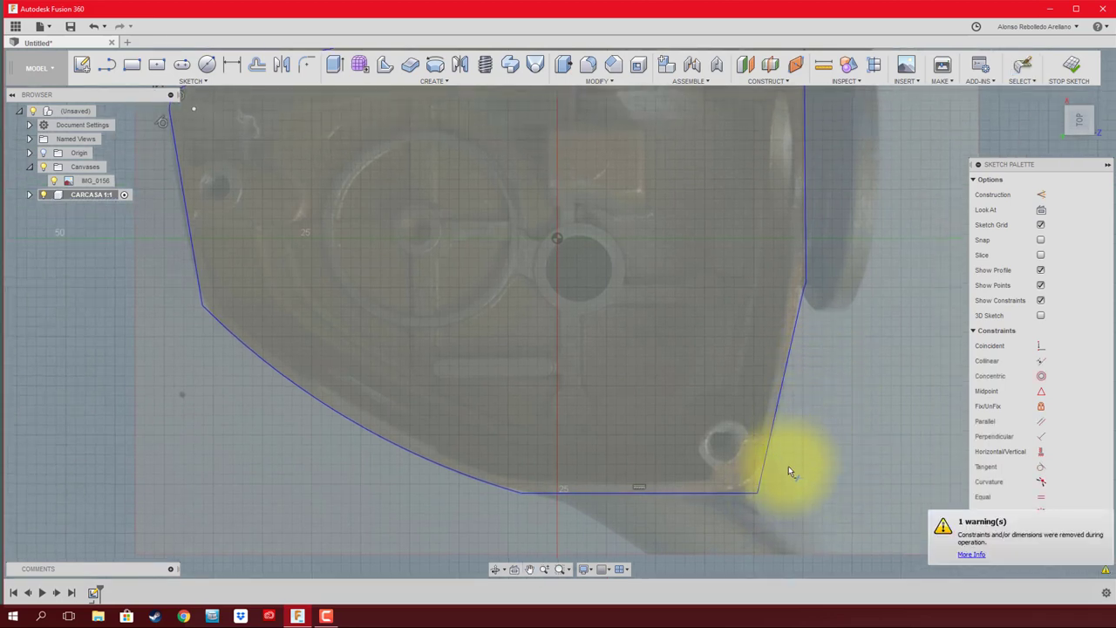
left_click(307, 66)
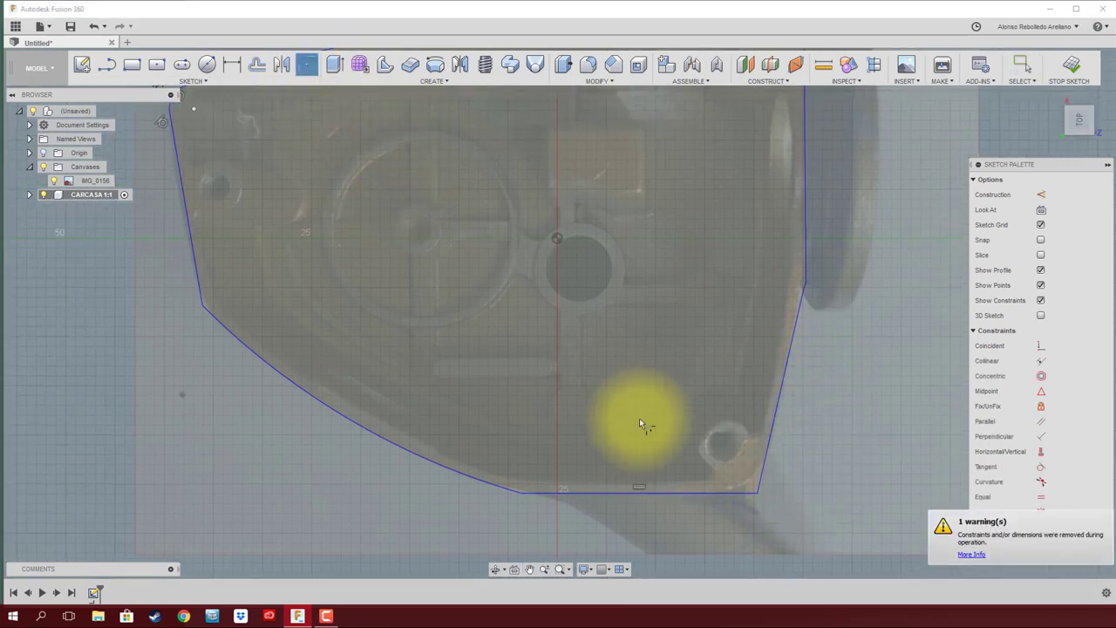
left_click(758, 488)
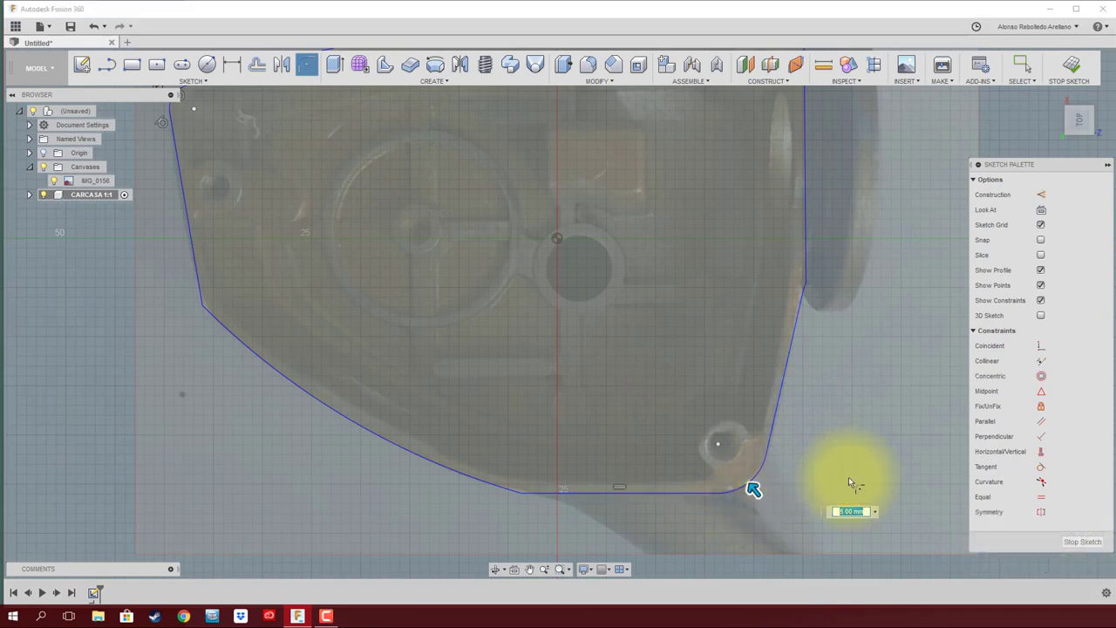
key("Return")
scroll(646, 492, "down", 2)
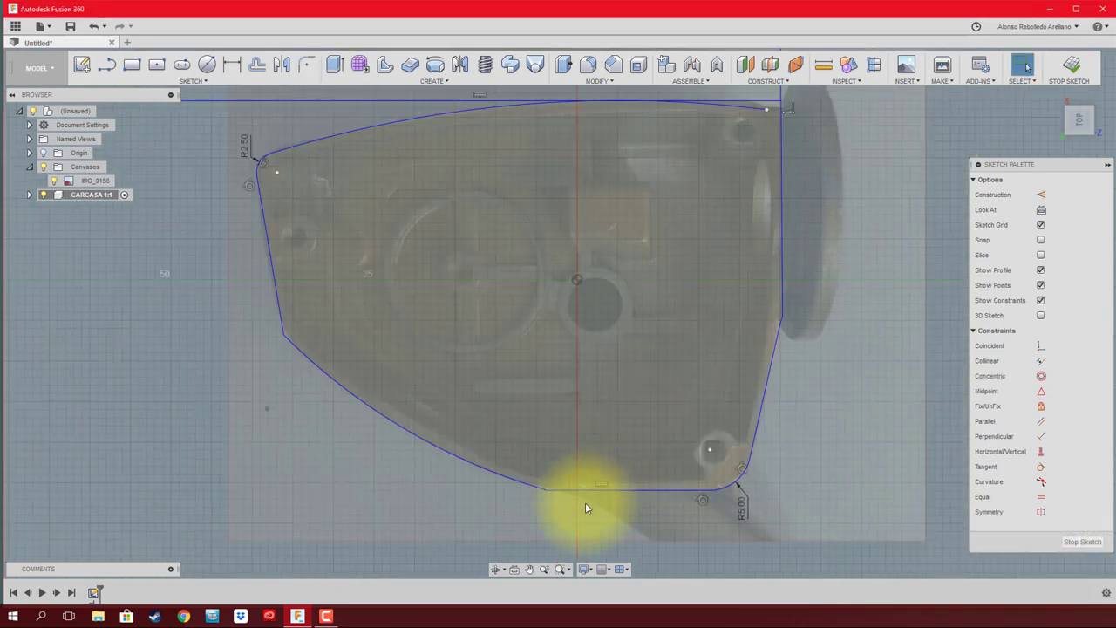
scroll(561, 506, "up", 2)
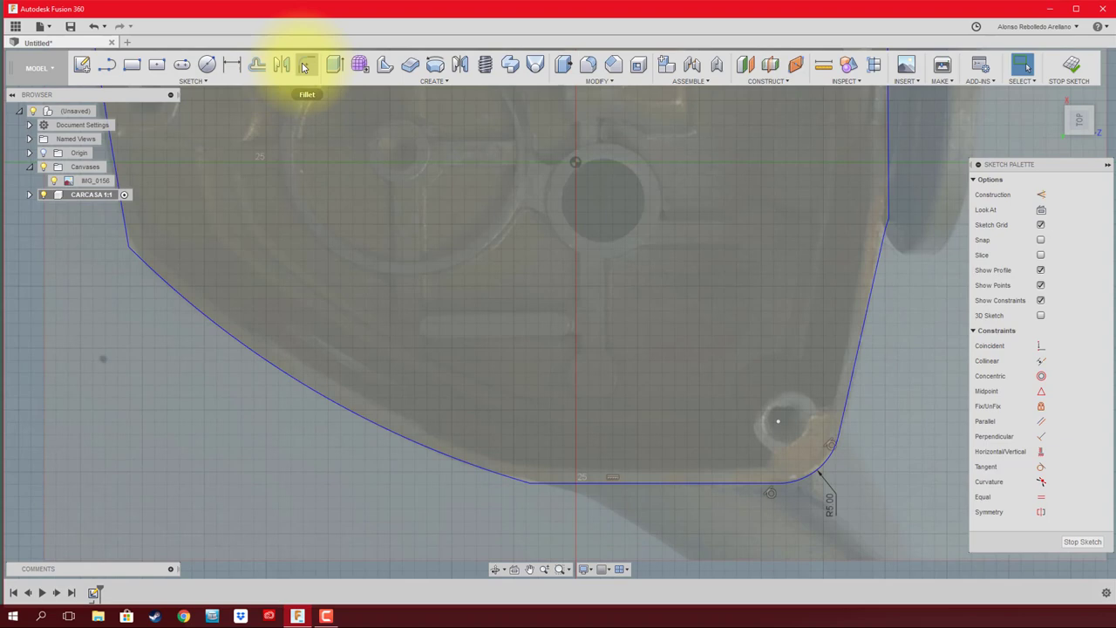
- Begin a fillet where the lower-left arc meets the bottom line, entering radius 1
left_click(307, 64)
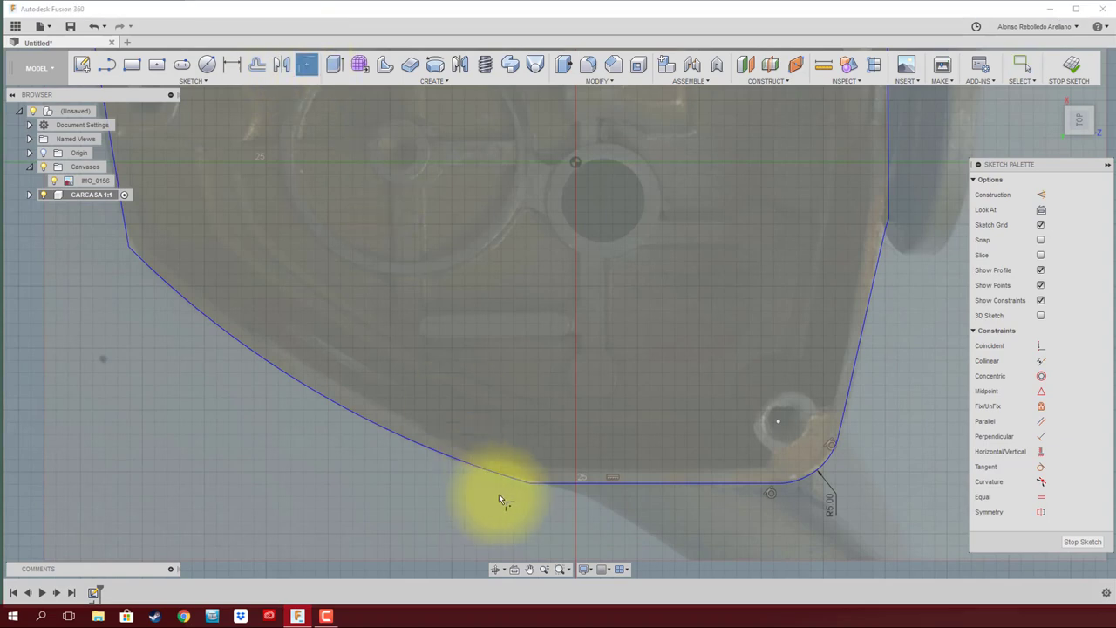
left_click(536, 485)
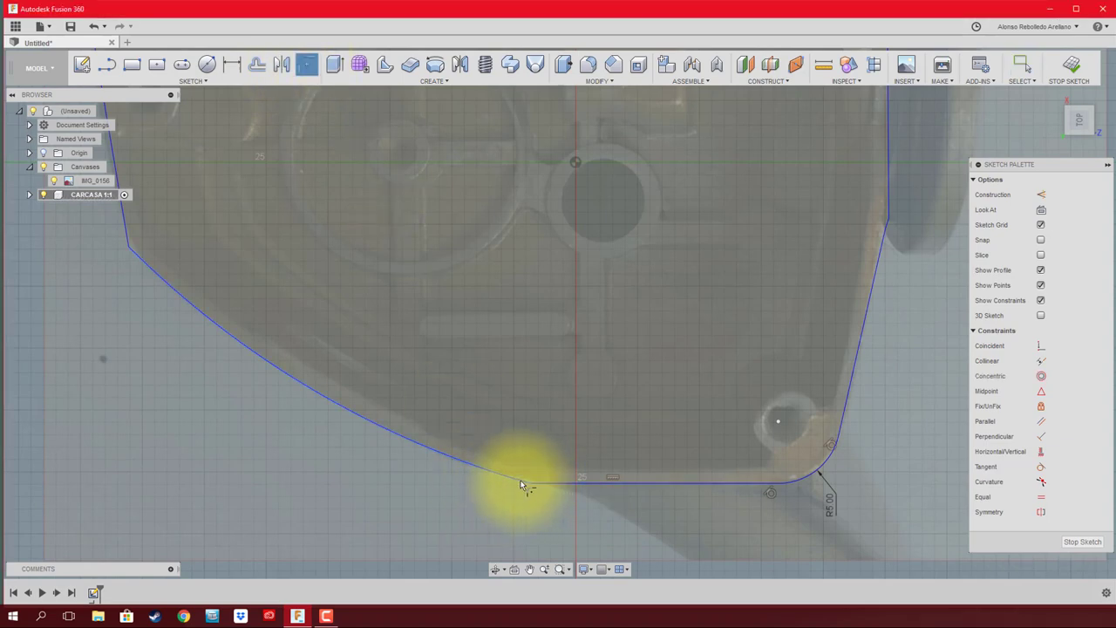
left_click(530, 484)
left_click_drag(526, 493, 530, 495)
type("1")
scroll(436, 508, "down", 2)
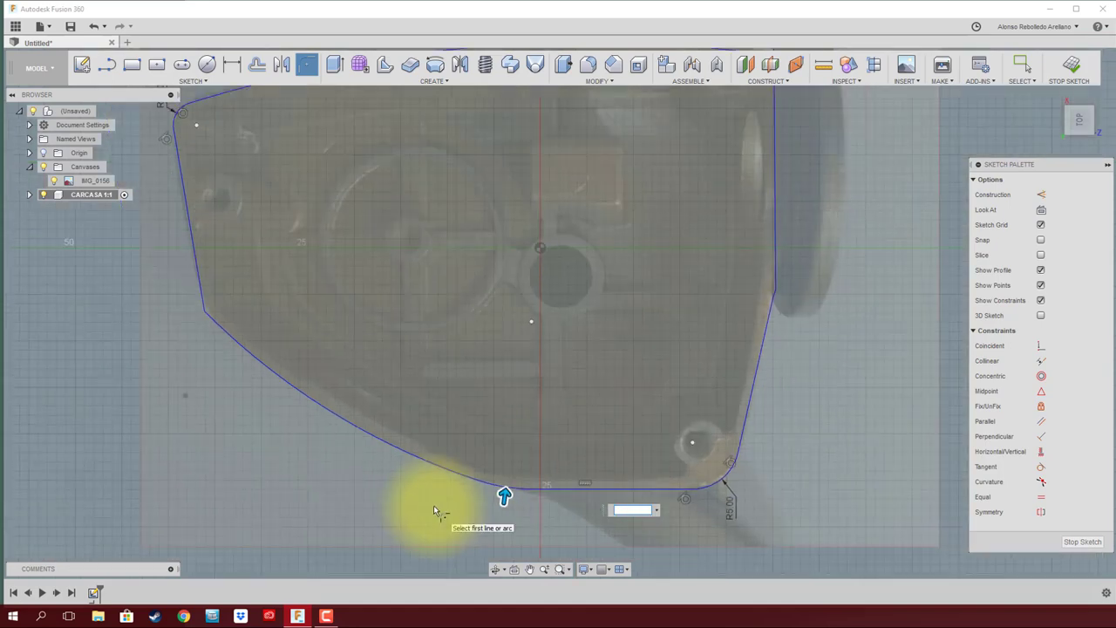
- Cancel the pending fillet and nudge the top curve's right end point
scroll(453, 499, "down", 2)
scroll(702, 177, "up", 3)
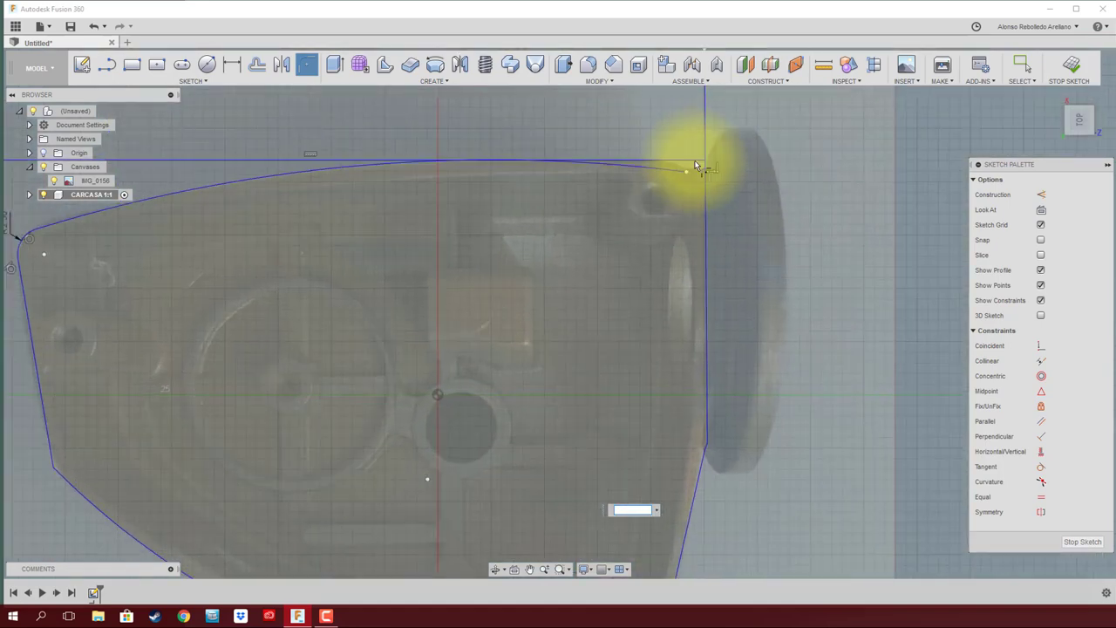
scroll(695, 175, "up", 2)
key("Return")
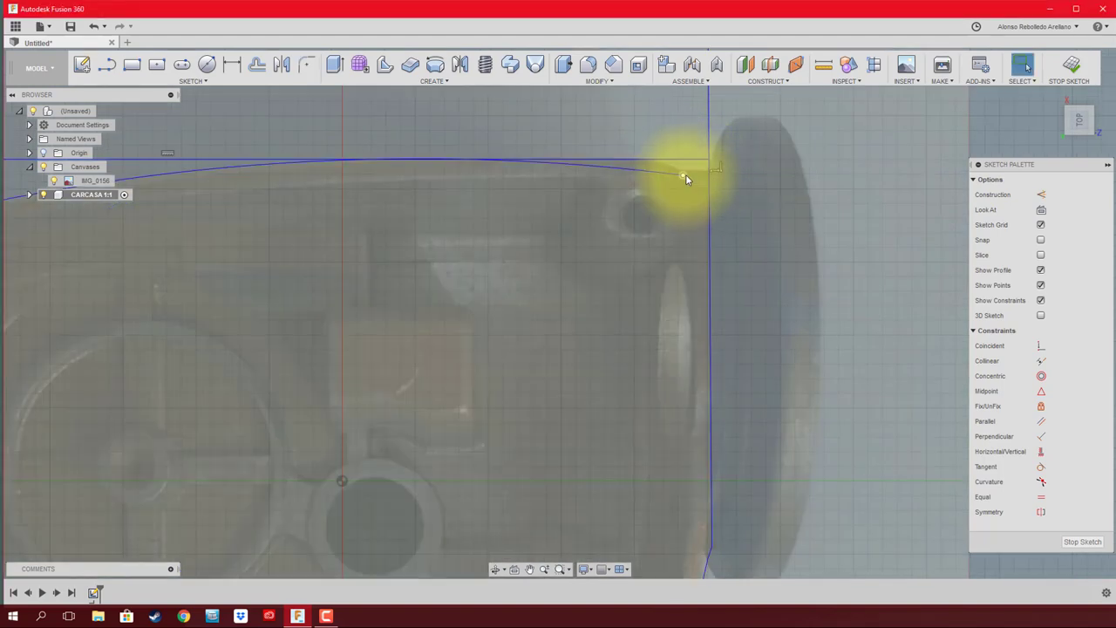
left_click(676, 171)
mouse_move(676, 171)
left_mouse_down()
mouse_move(650, 157)
mouse_move(676, 175)
left_mouse_up()
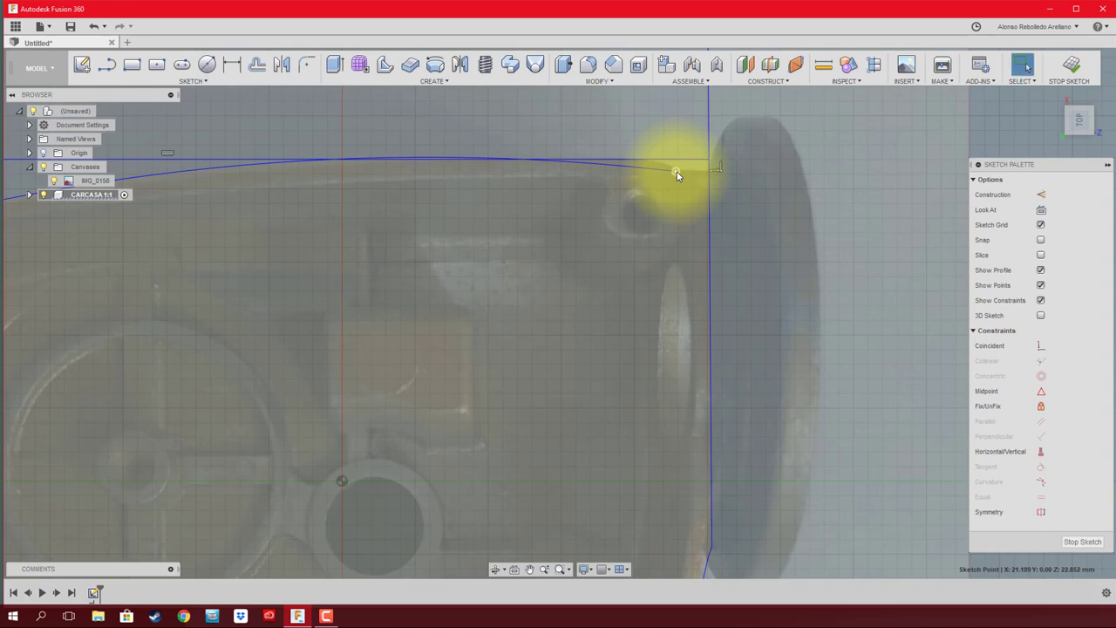
- Move the slanted right line's top end onto the vertical side, lengthening the vertical edge
scroll(783, 186, "down", 3)
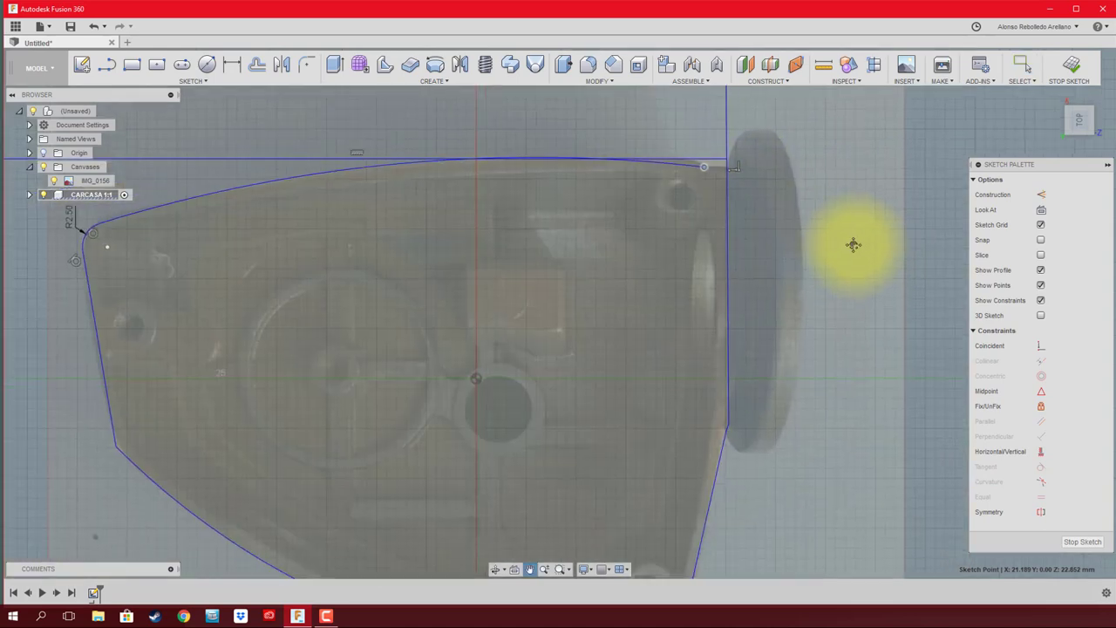
middle_click_drag(854, 241, 830, 225)
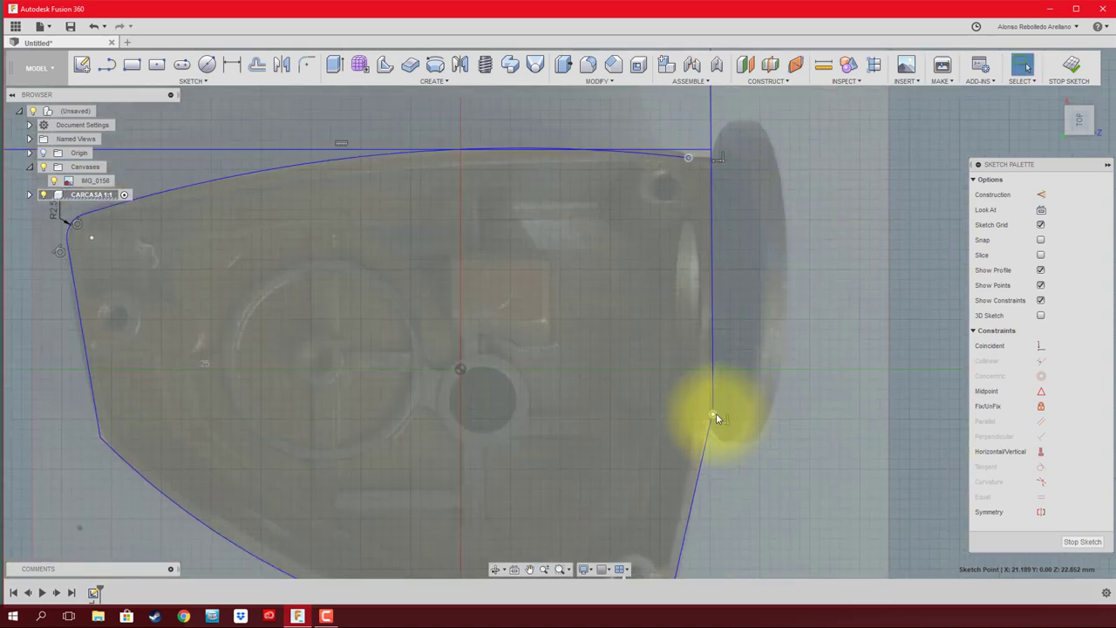
scroll(713, 420, "up", 2)
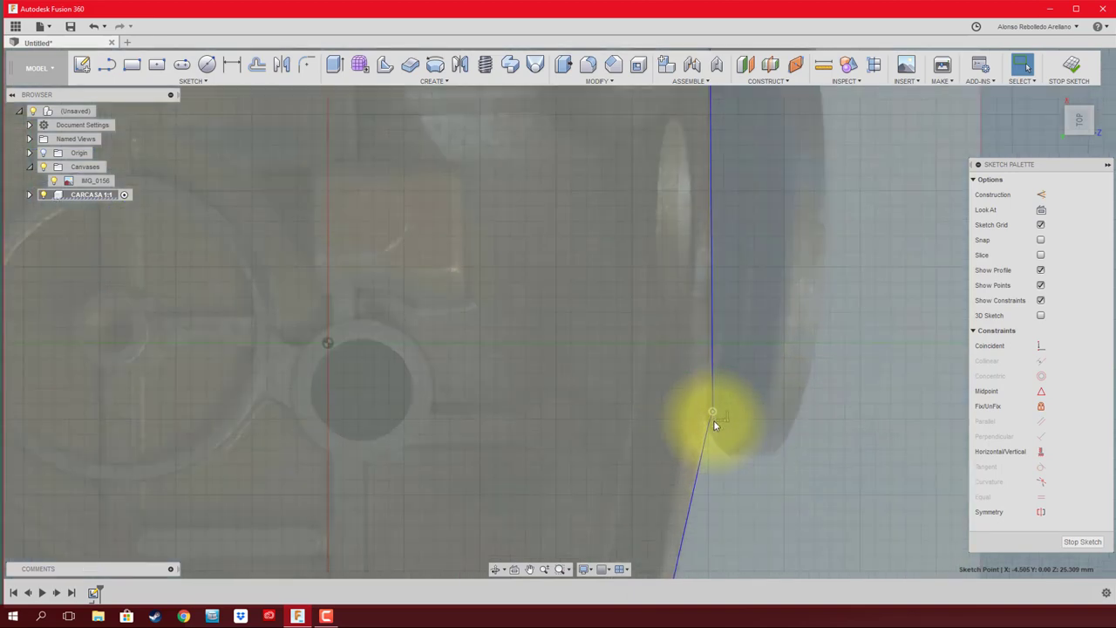
scroll(713, 418, "up", 2)
scroll(696, 419, "up", 2)
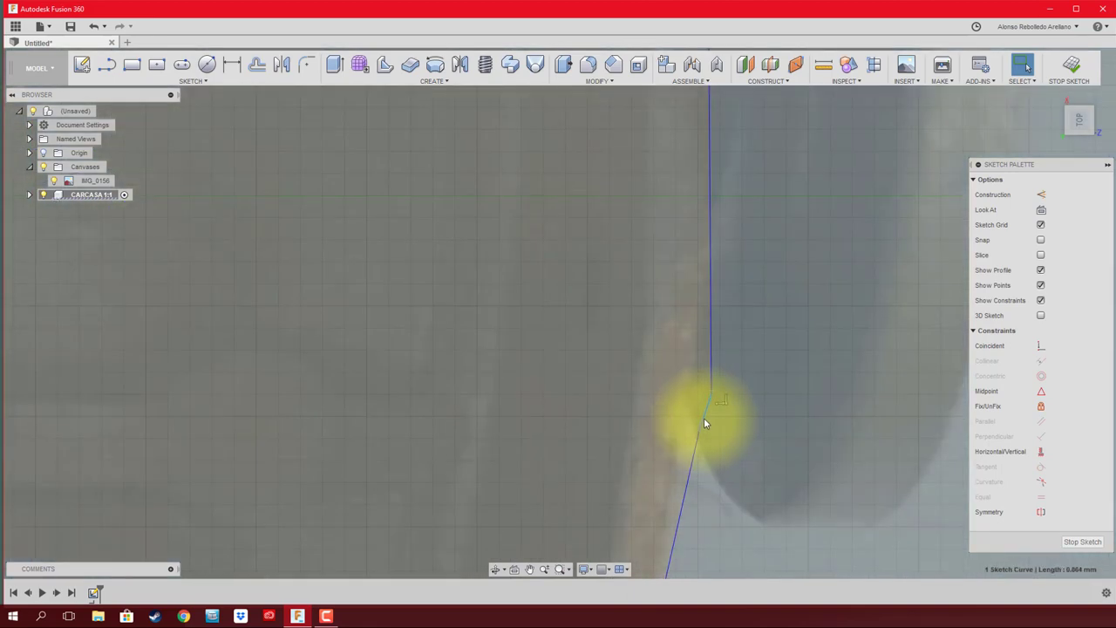
left_click_drag(698, 427, 709, 320)
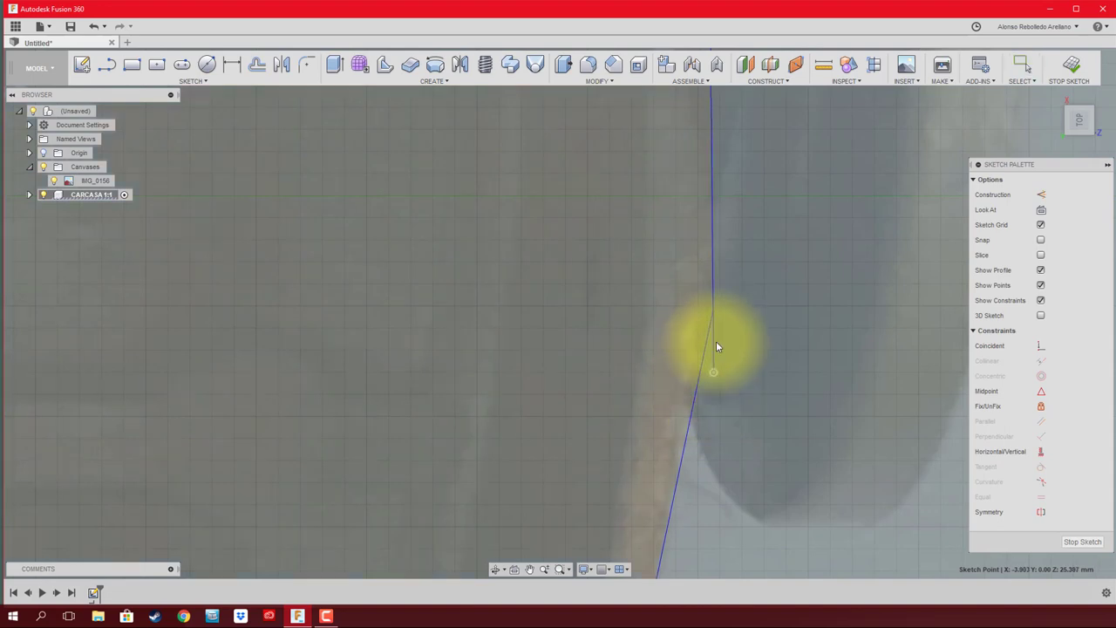
left_click_drag(713, 318, 717, 354)
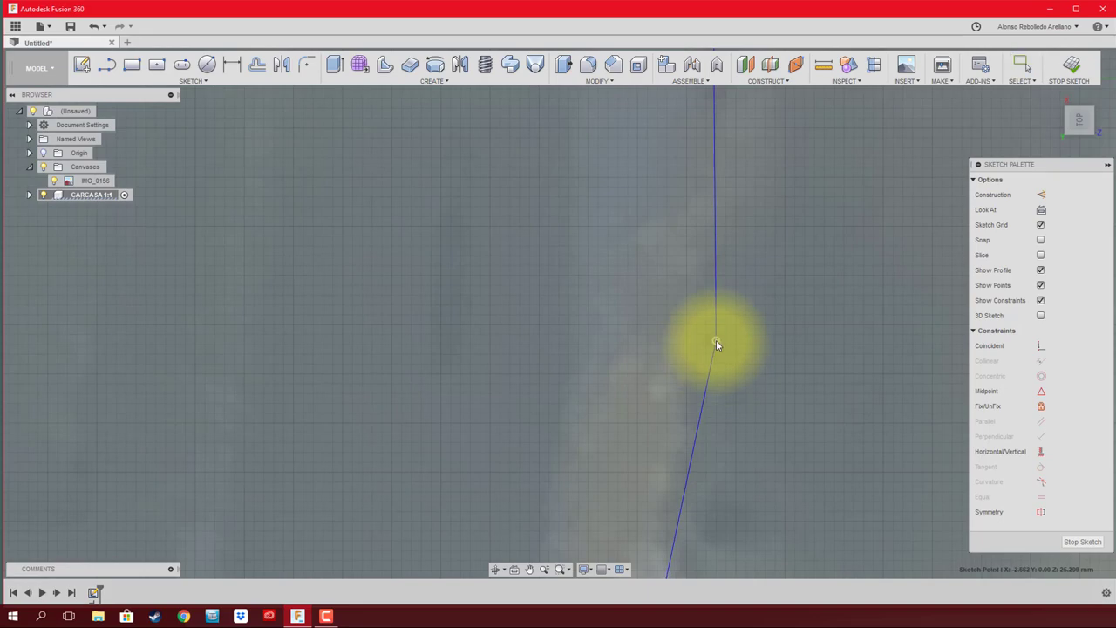
scroll(732, 370, "down", 2)
scroll(731, 365, "down", 2)
scroll(729, 364, "down", 1)
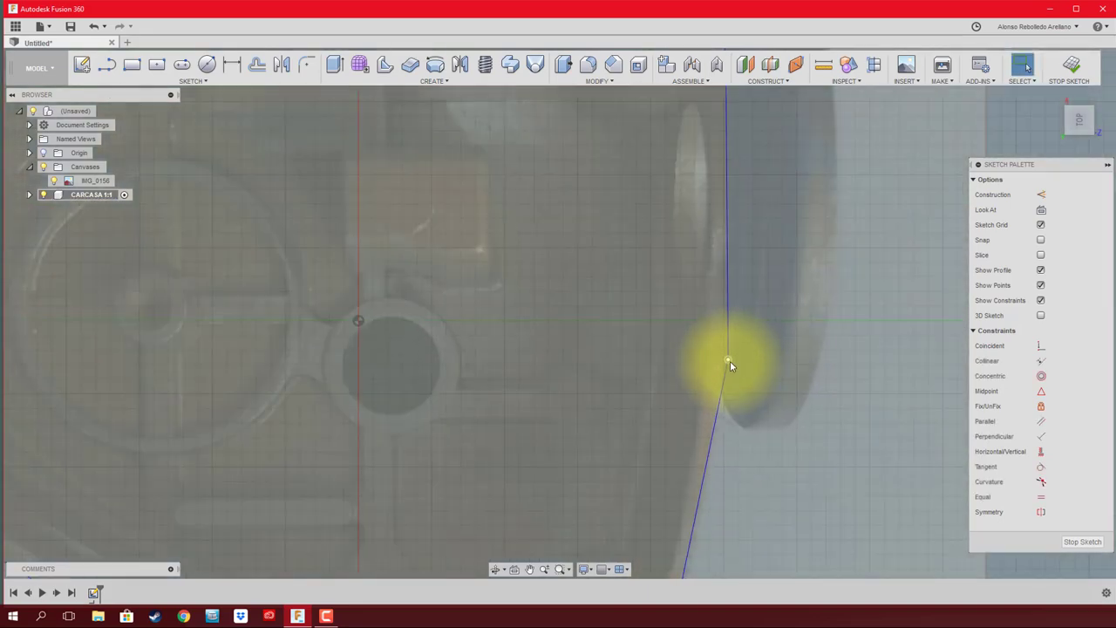
scroll(729, 364, "down", 2)
scroll(723, 145, "up", 2)
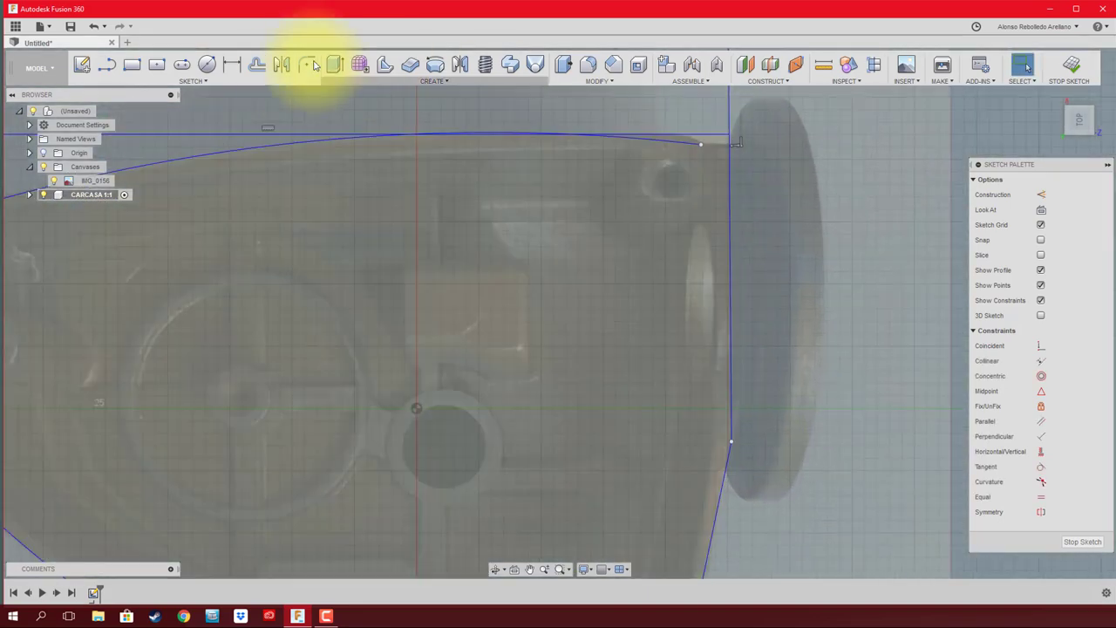
- Extend the top curve and its remaining segment to the right vertical edge
left_click(207, 83)
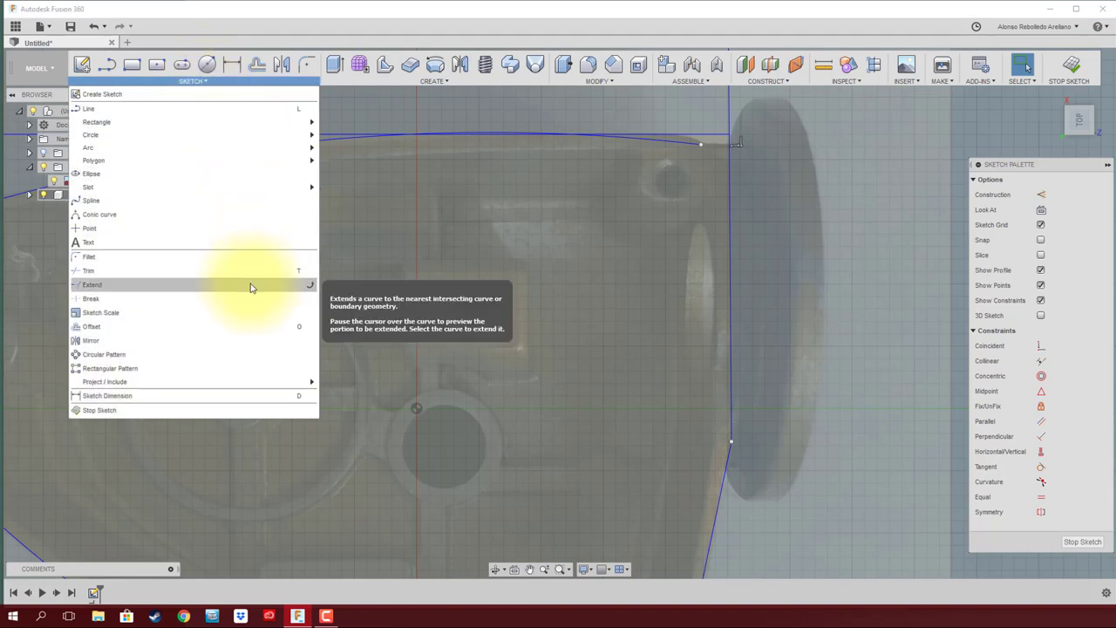
left_click(250, 284)
left_click(686, 143)
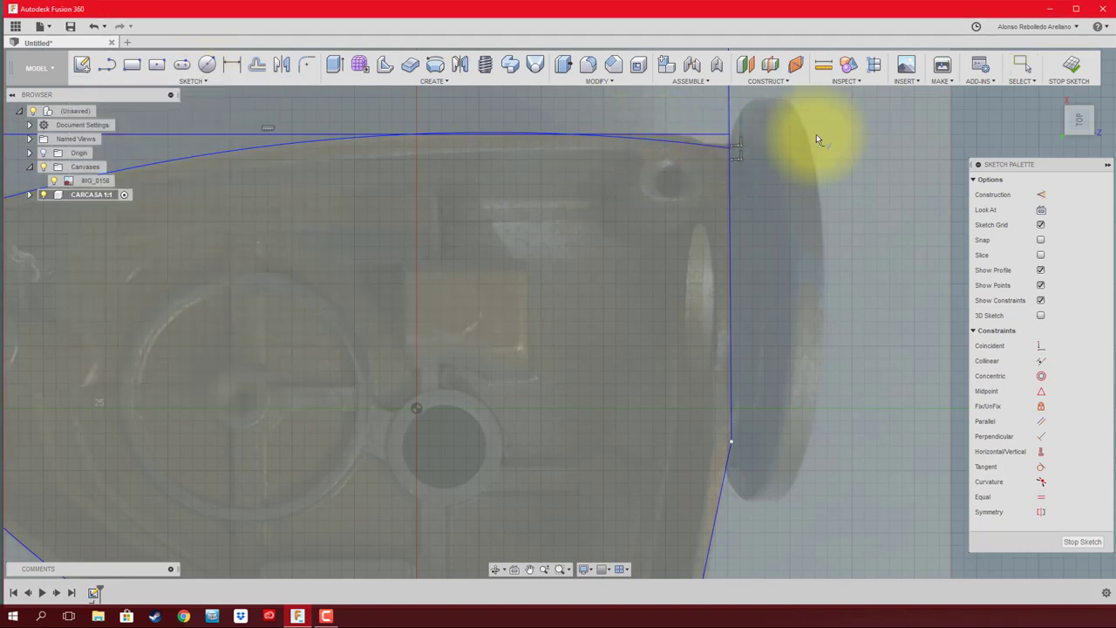
left_click(722, 135)
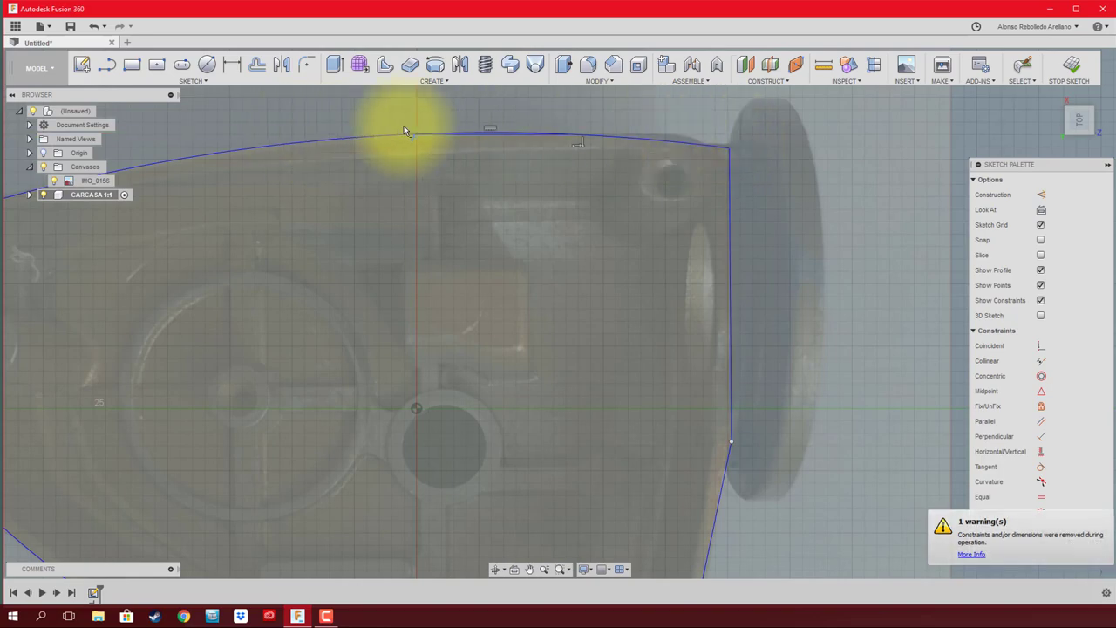
scroll(454, 129, "up", 2)
- Round the outline's left corner with a 5 mm sketch fillet
scroll(518, 192, "up", 1)
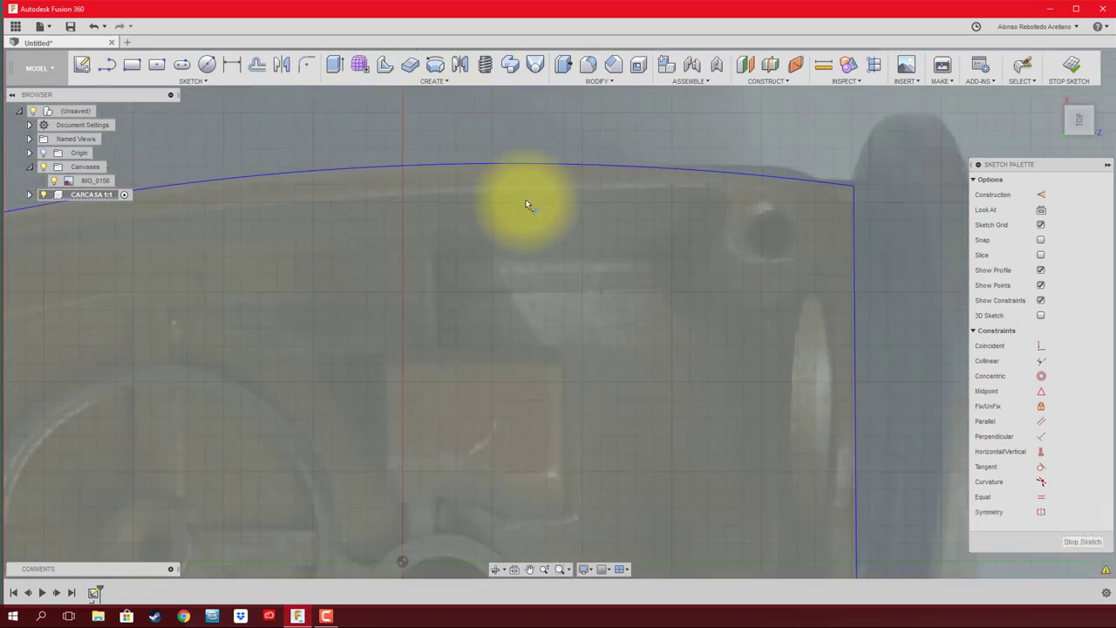
scroll(526, 205, "down", 2)
scroll(531, 212, "down", 2)
middle_click_drag(511, 241, 563, 142)
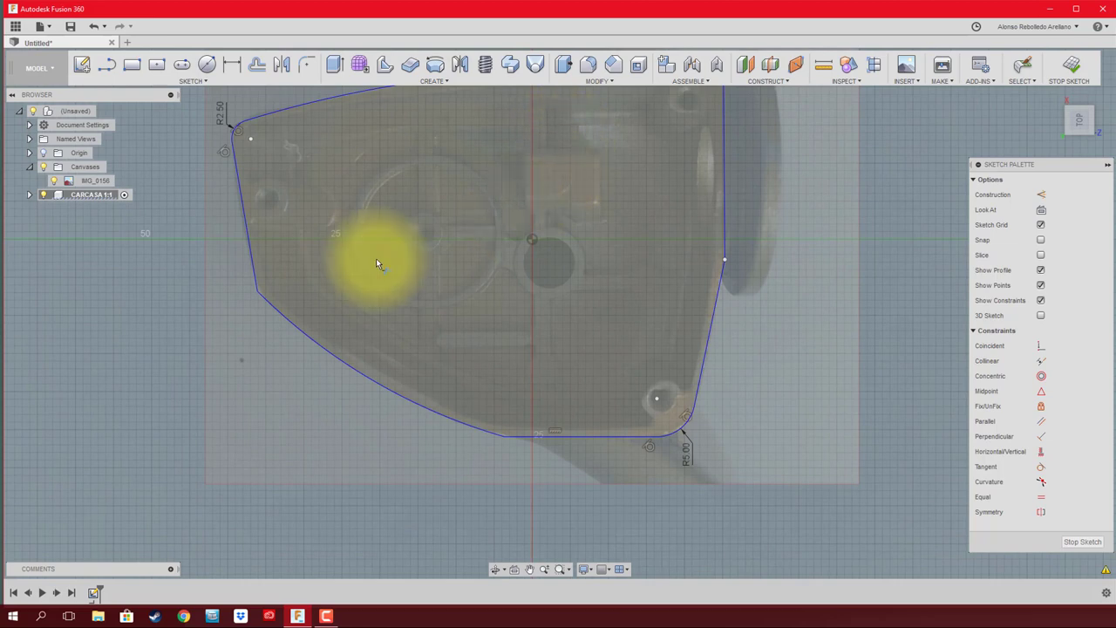
left_click(307, 64)
left_click(260, 290)
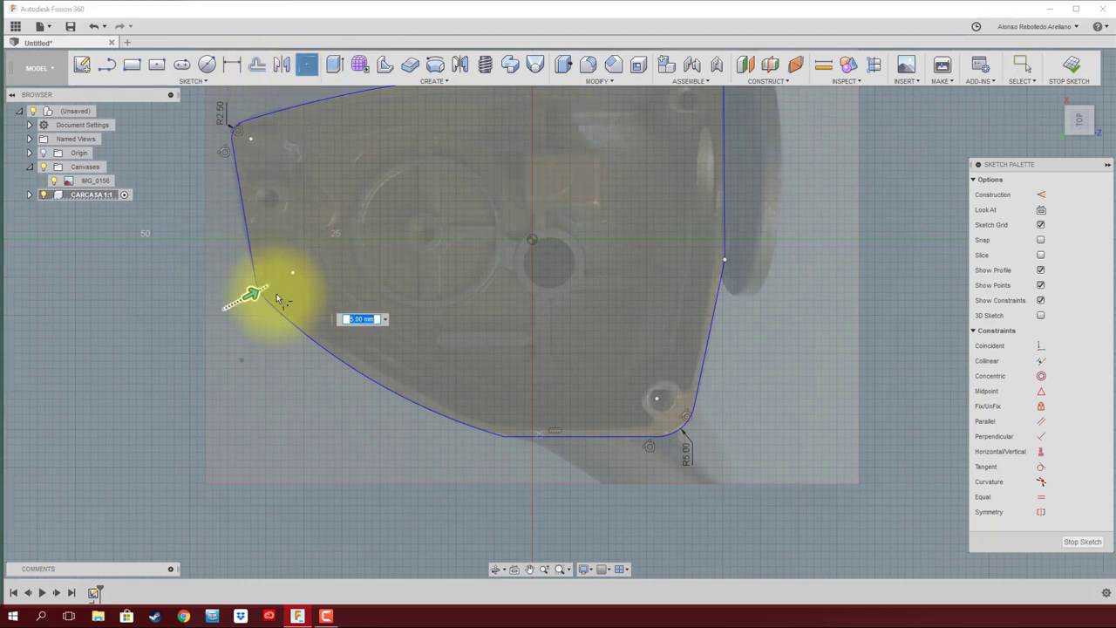
key("Return")
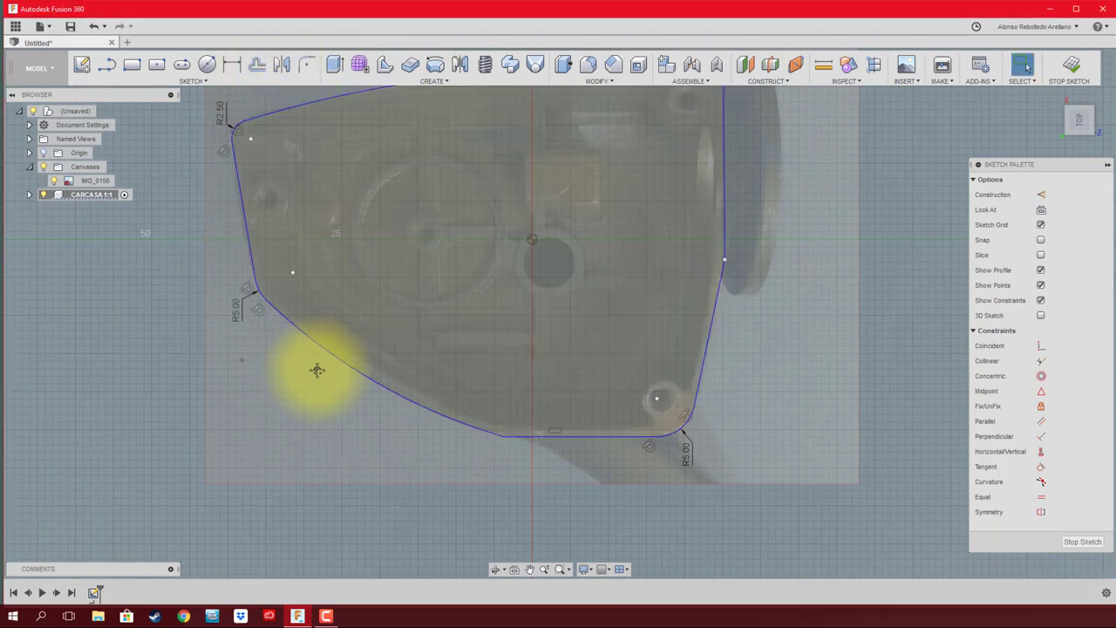
- Fillet the top-right corner between the right edge and top curve at 2.5 mm
scroll(710, 137, "up", 3)
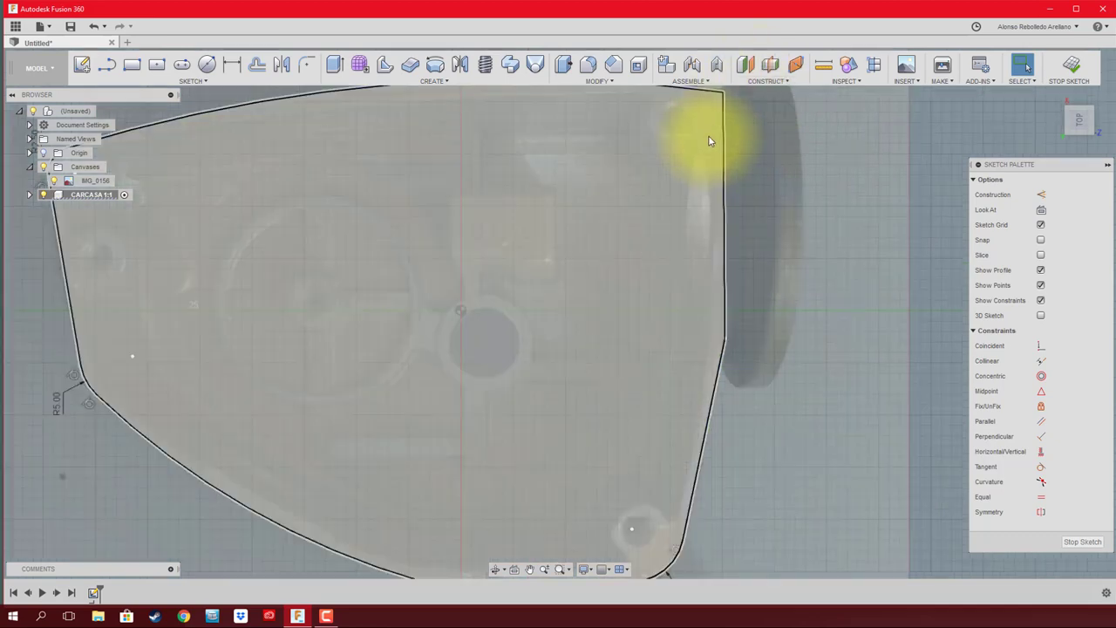
left_click(307, 70)
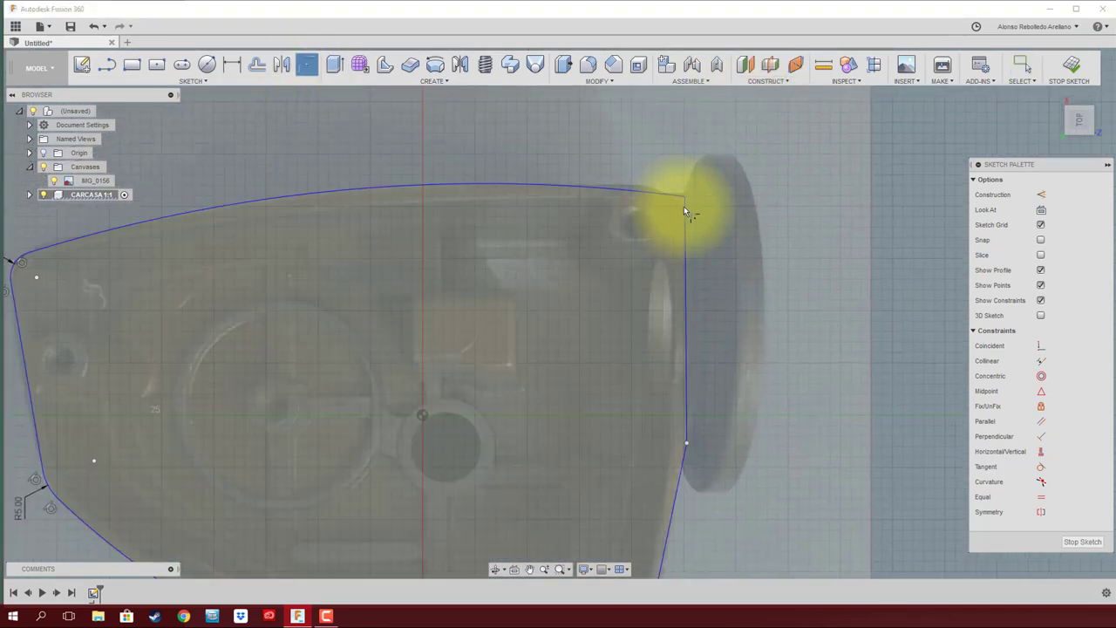
left_click(685, 206)
left_click(671, 199)
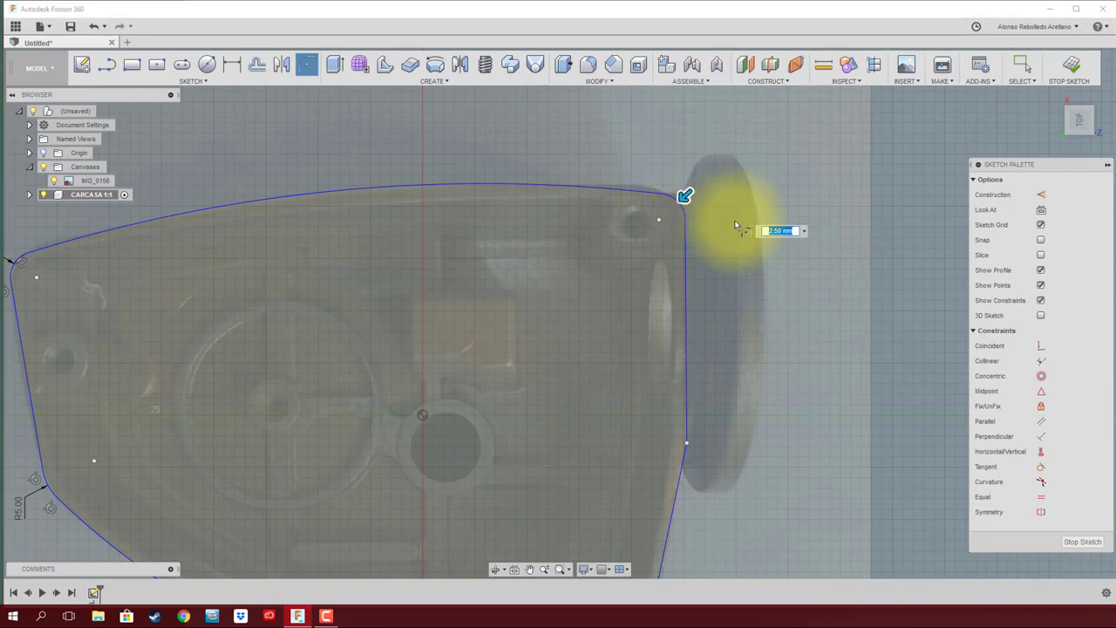
key("Return")
- Round the bottom corner with a 5 mm fillet, then tilt the view to inspect the outline
scroll(764, 215, "down", 3)
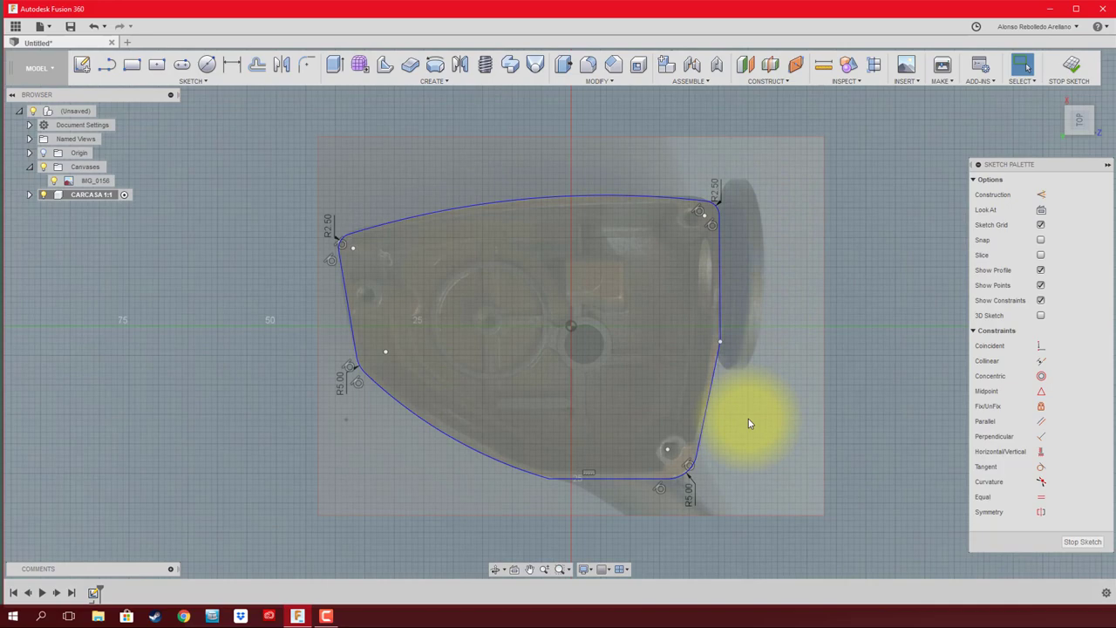
scroll(598, 461, "up", 3)
scroll(548, 481, "up", 3)
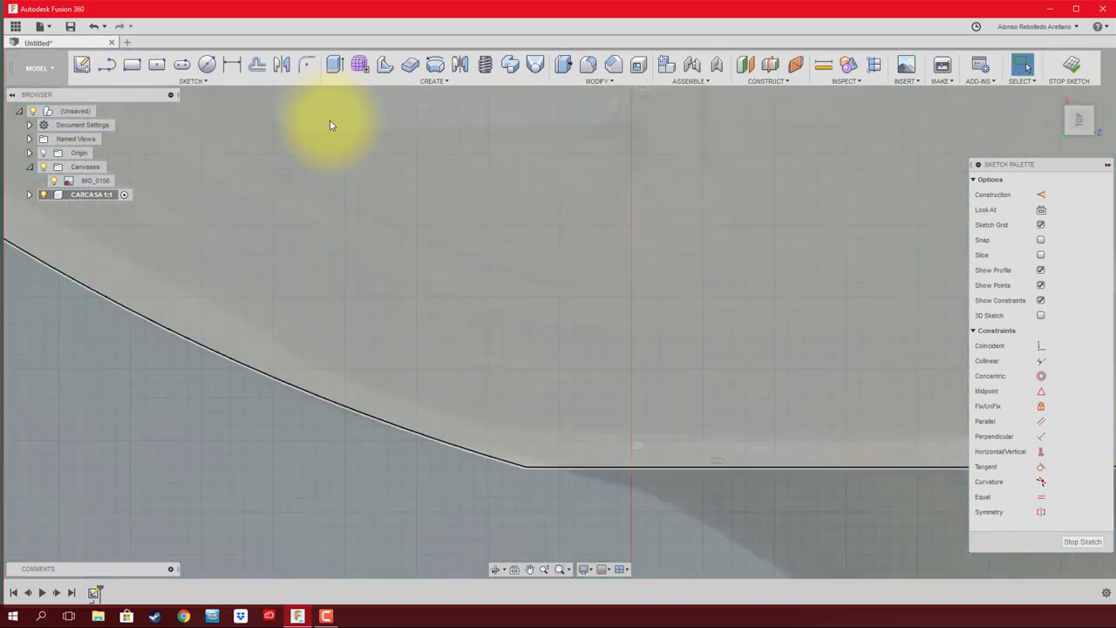
left_click(306, 64)
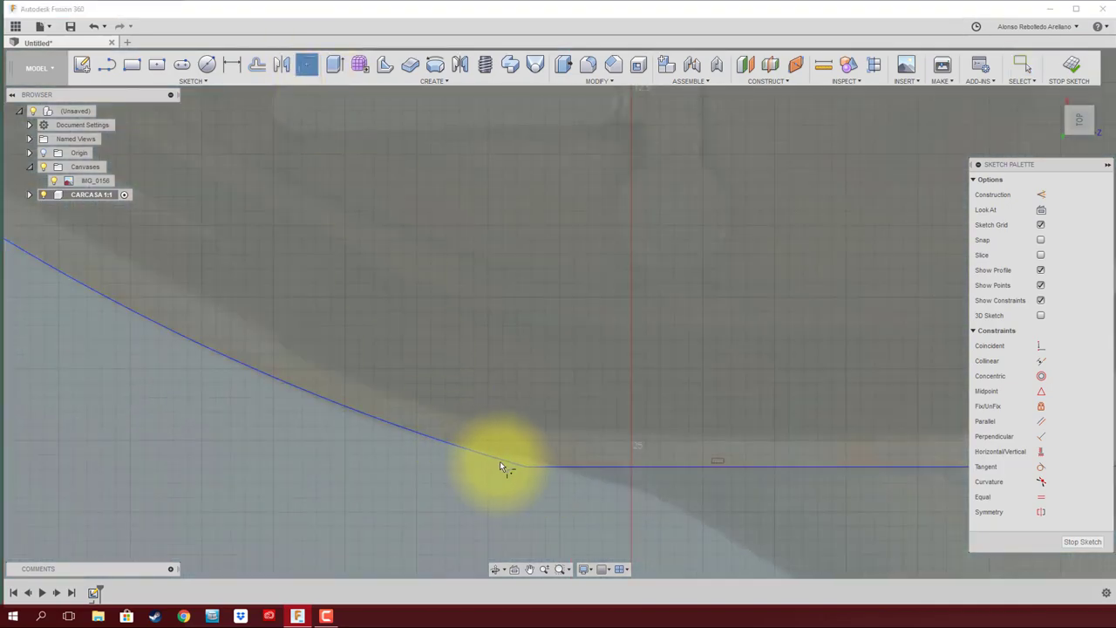
left_click(533, 469)
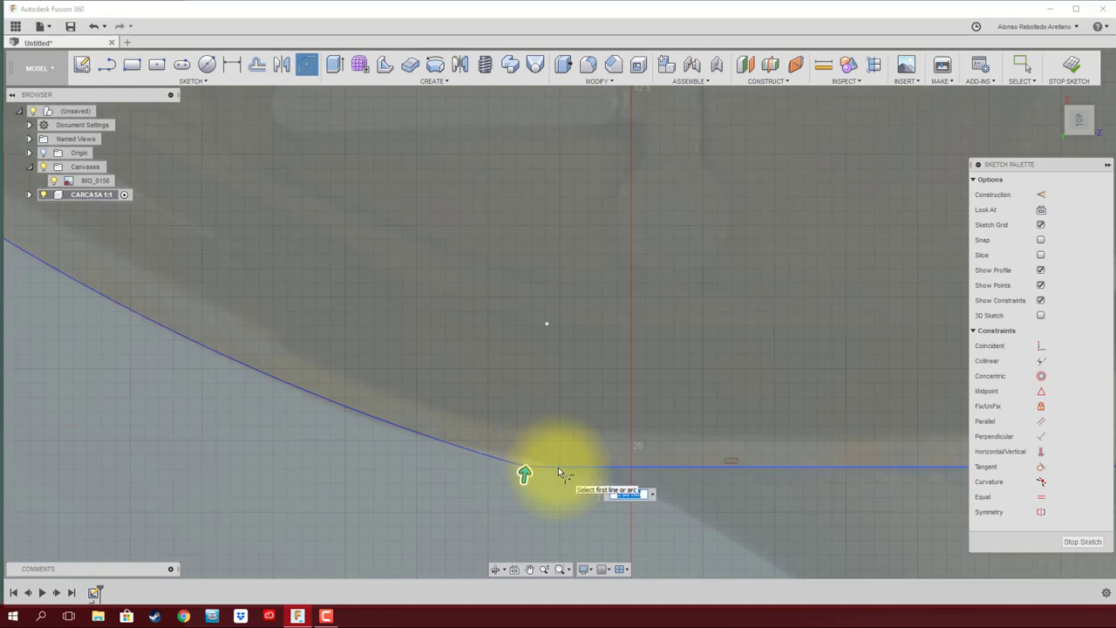
key("Return")
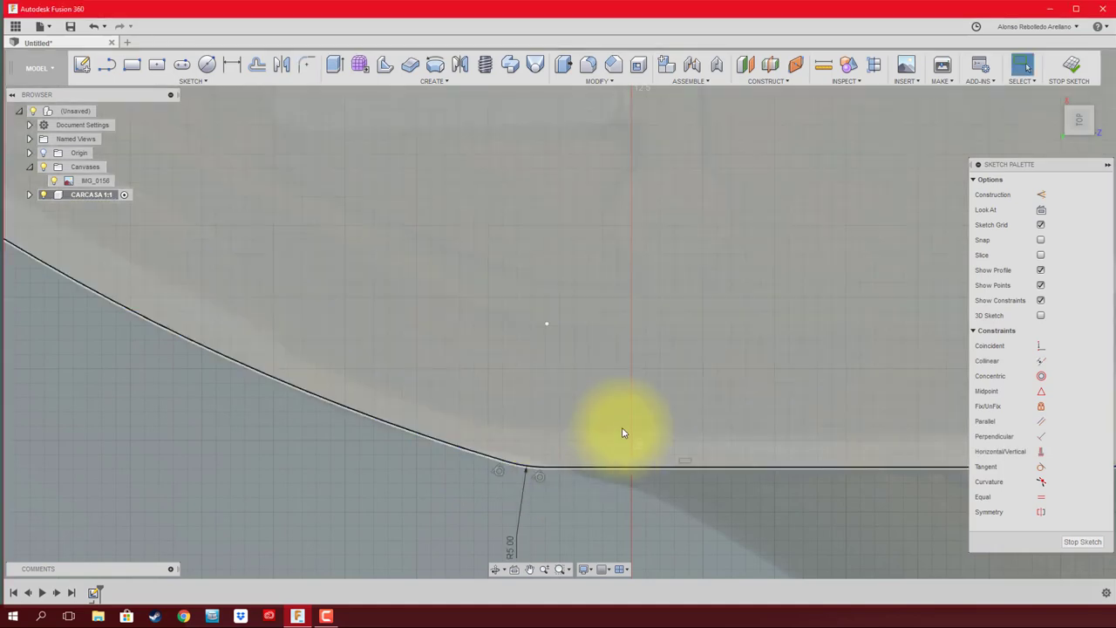
scroll(623, 432, "down", 2)
scroll(578, 398, "down", 2)
scroll(622, 386, "down", 2)
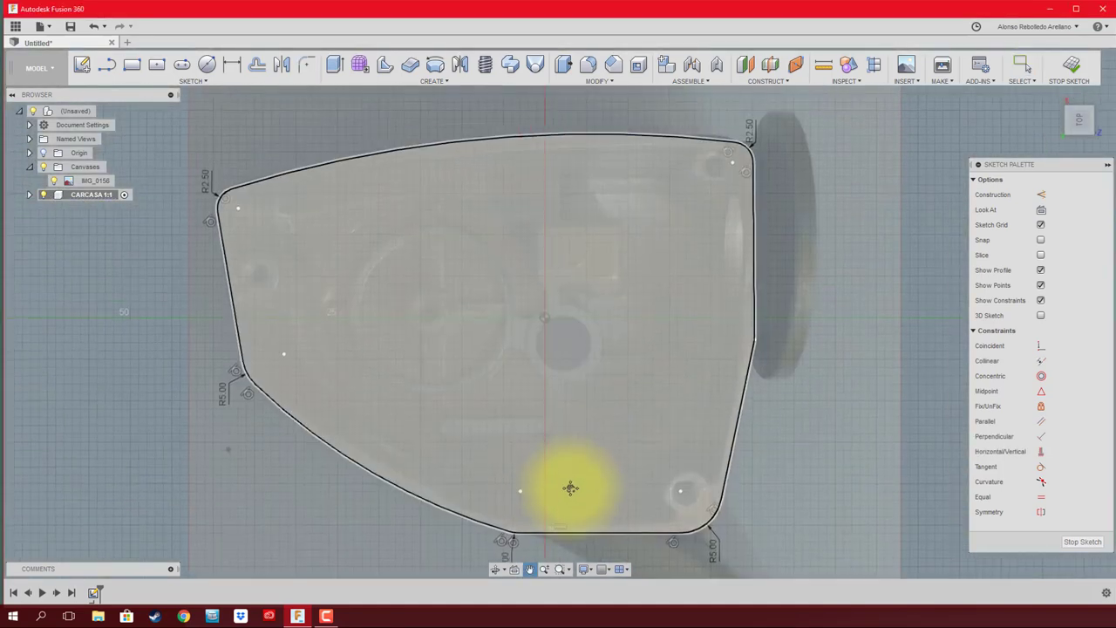
left_click(503, 569)
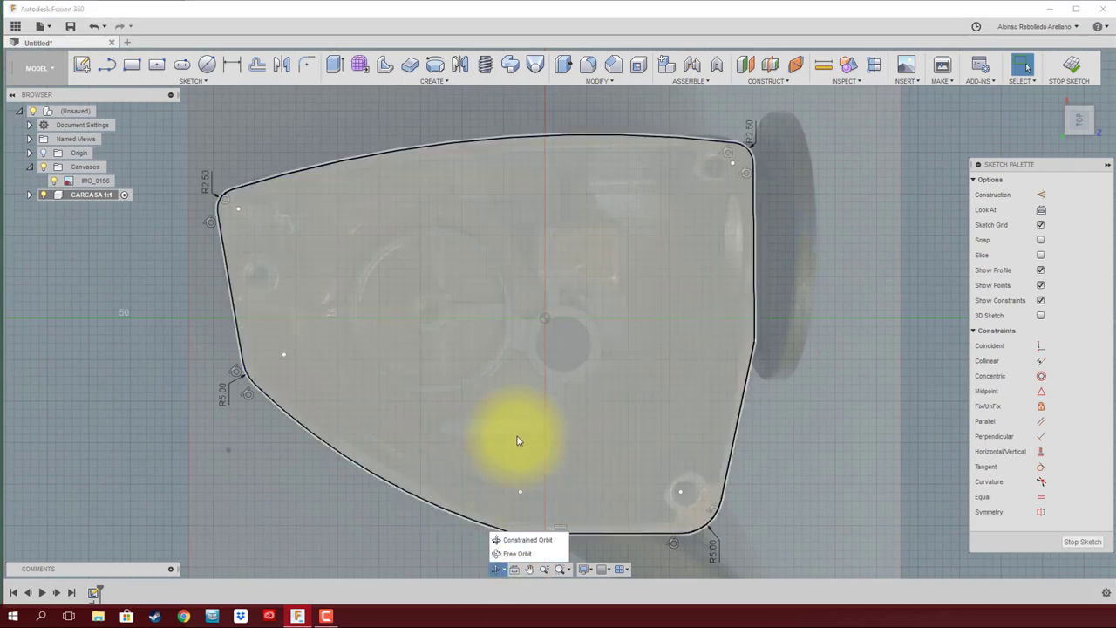
left_click(505, 515)
left_click(494, 568)
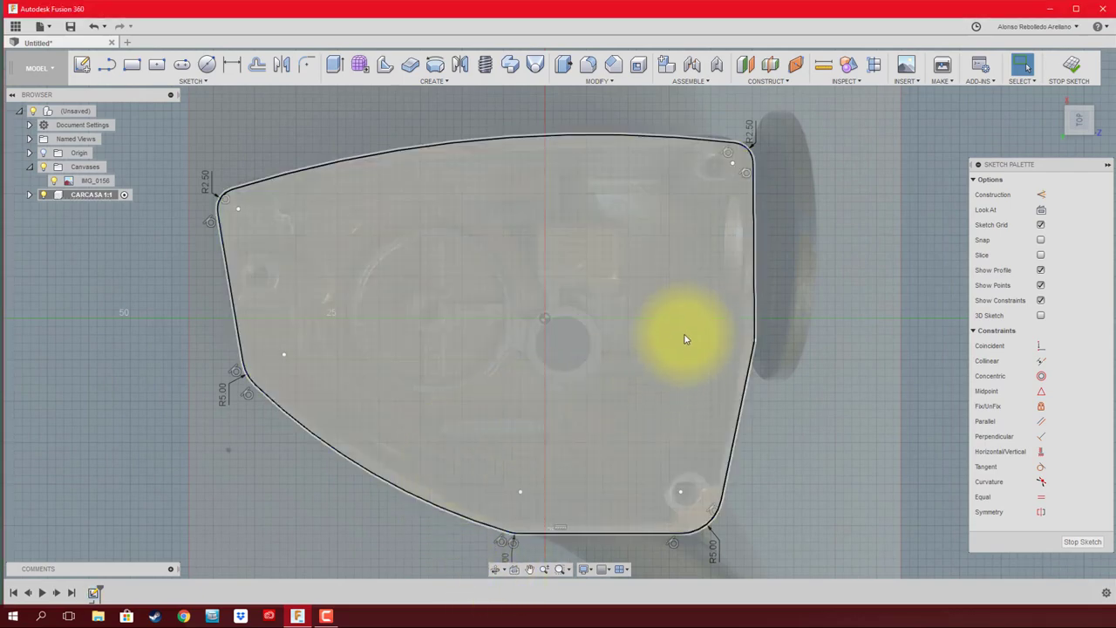
left_click_drag(685, 323, 709, 324)
- Finish the sketch and extrude the housing profile 22 mm into a solid body
left_click(1071, 66)
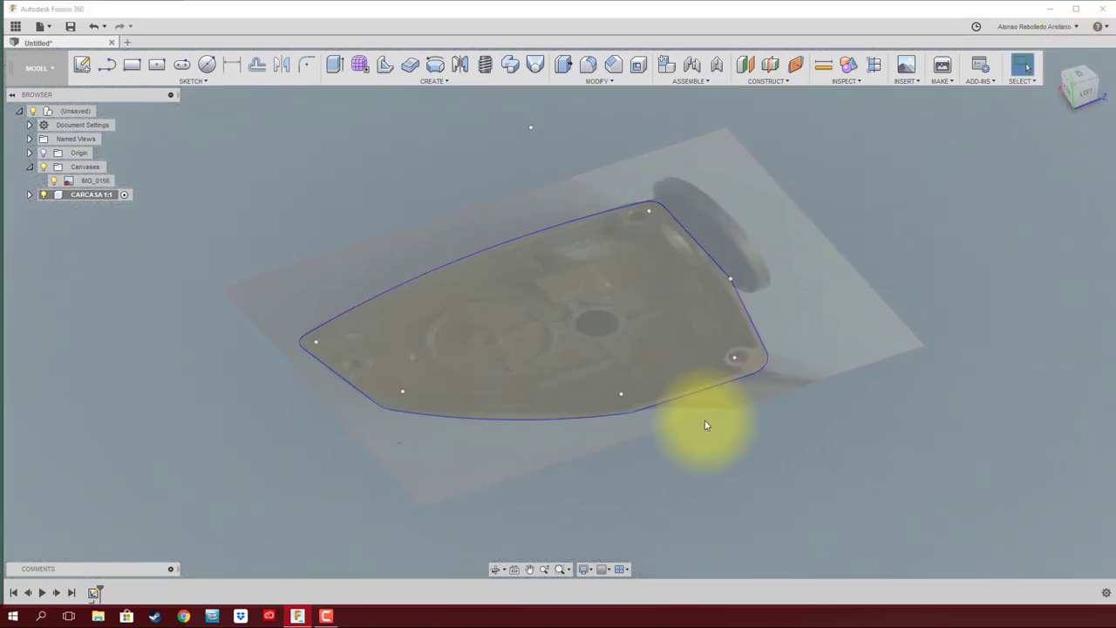
key("e")
left_click(578, 375)
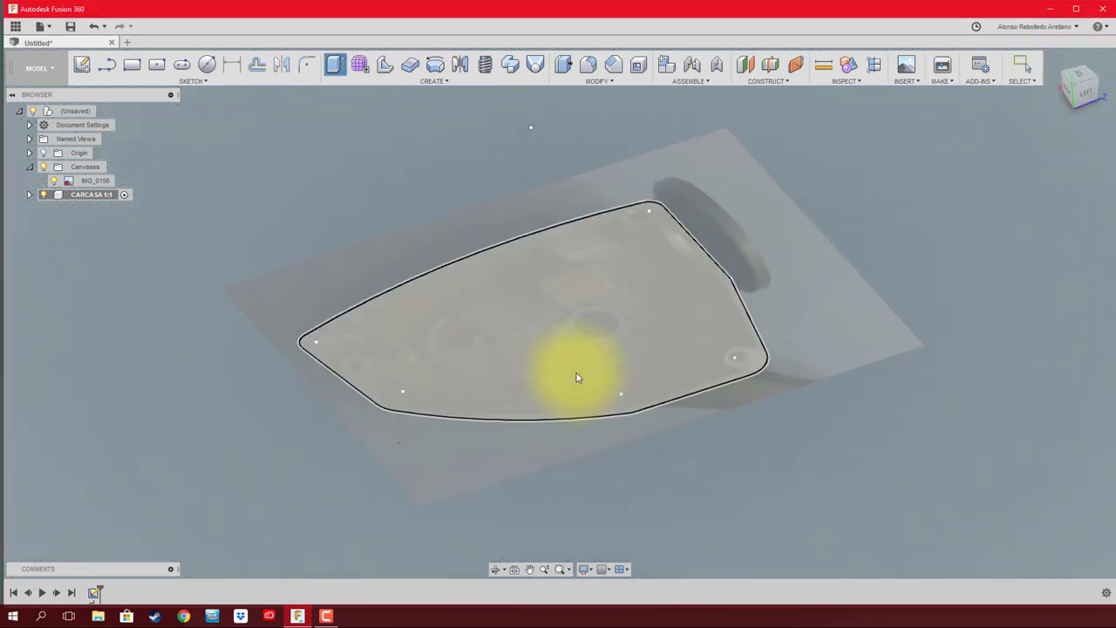
mouse_move(532, 324)
left_mouse_down()
mouse_move(517, 234)
mouse_move(536, 451)
mouse_move(507, 239)
left_mouse_up()
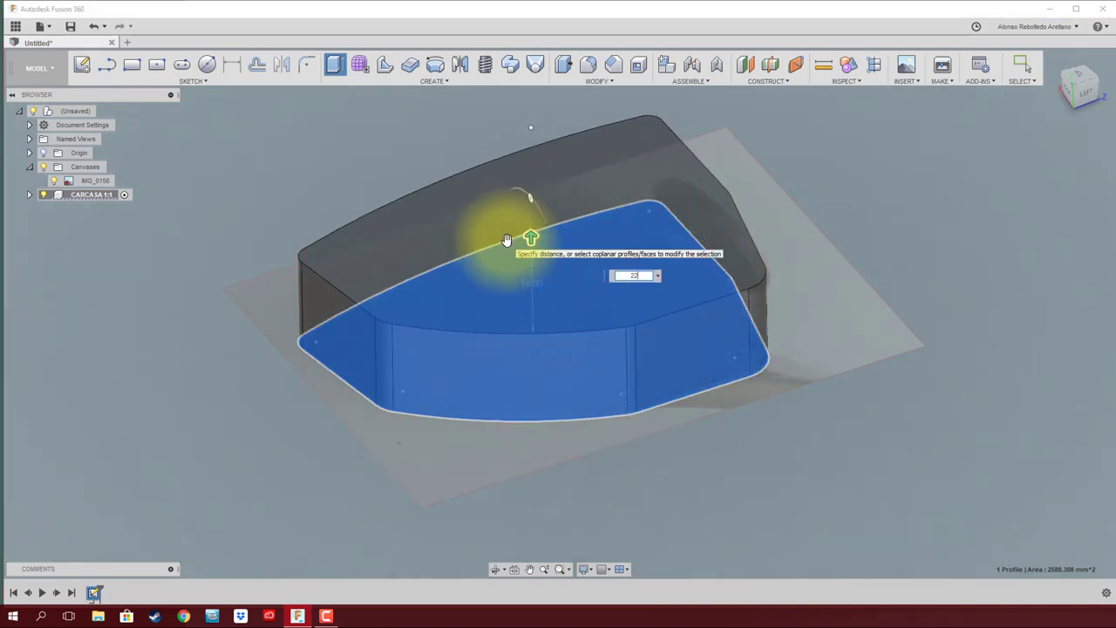
middle_click_drag(506, 239, 967, 287, "shift")
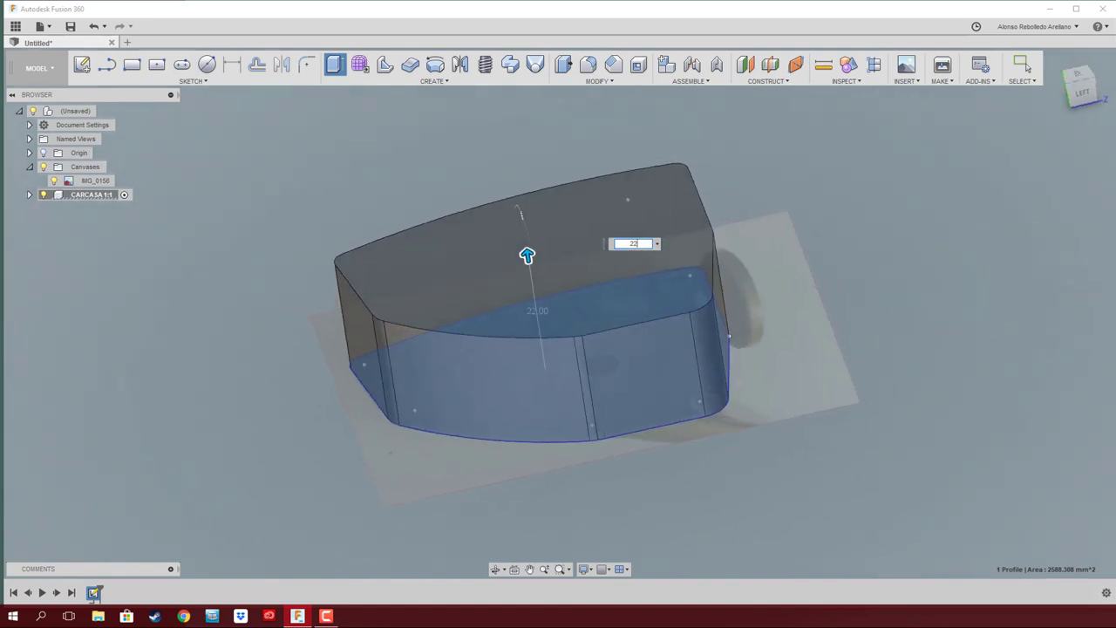
key("Return")
middle_click_drag(797, 343, 255, 318, "shift")
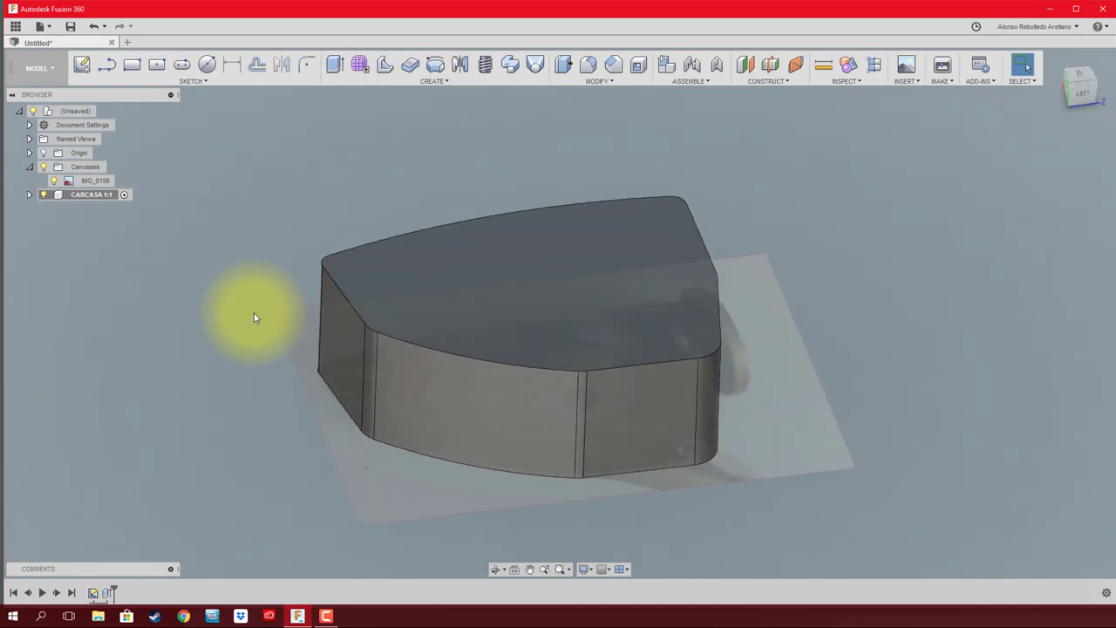
middle_click_drag(253, 317, 253, 317, "shift")
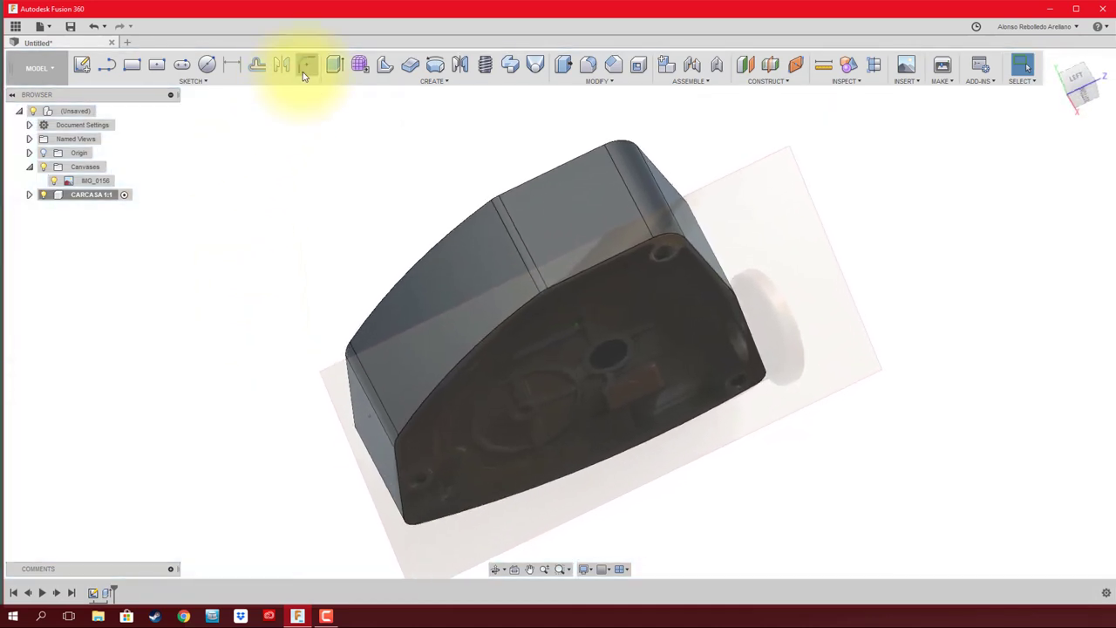
- Start a sketch on the block's bottom face and offset its outline inward
left_click(82, 64)
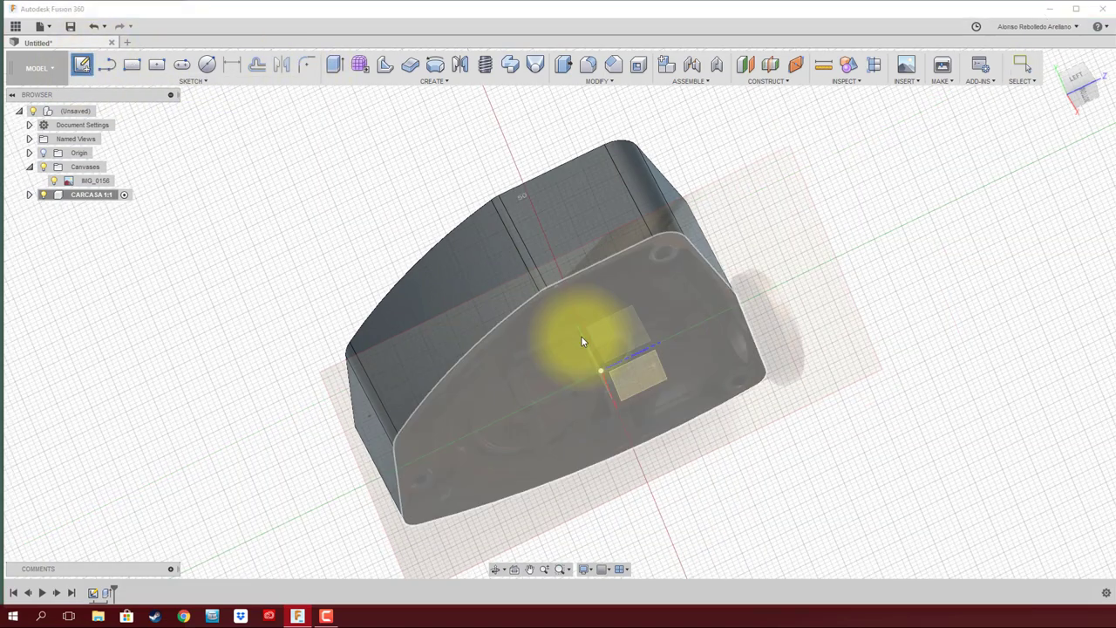
left_click(557, 339)
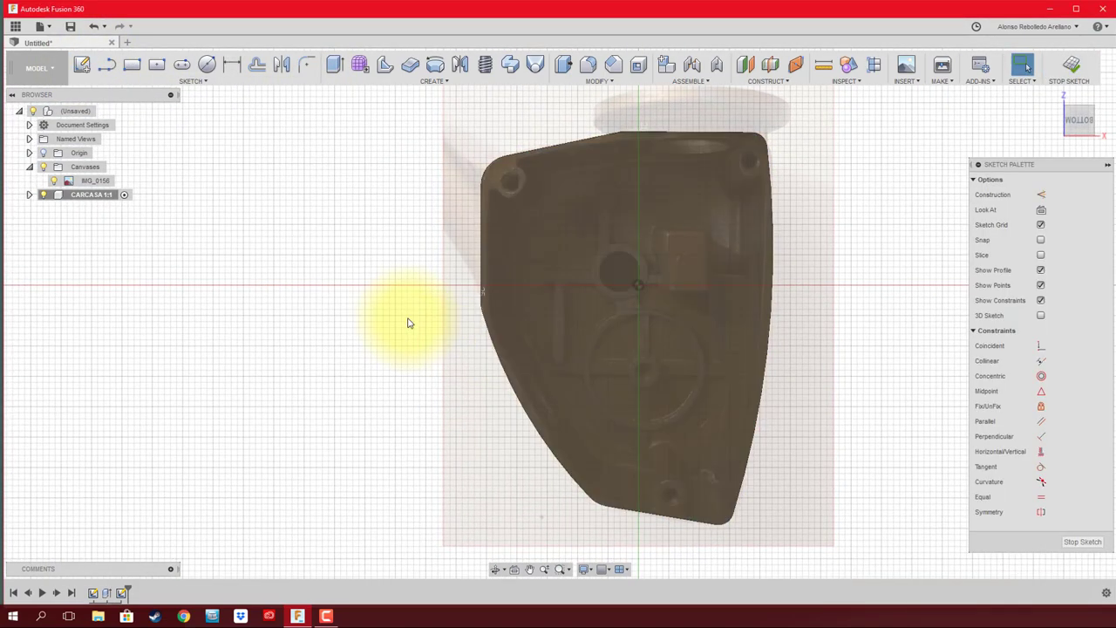
key("o")
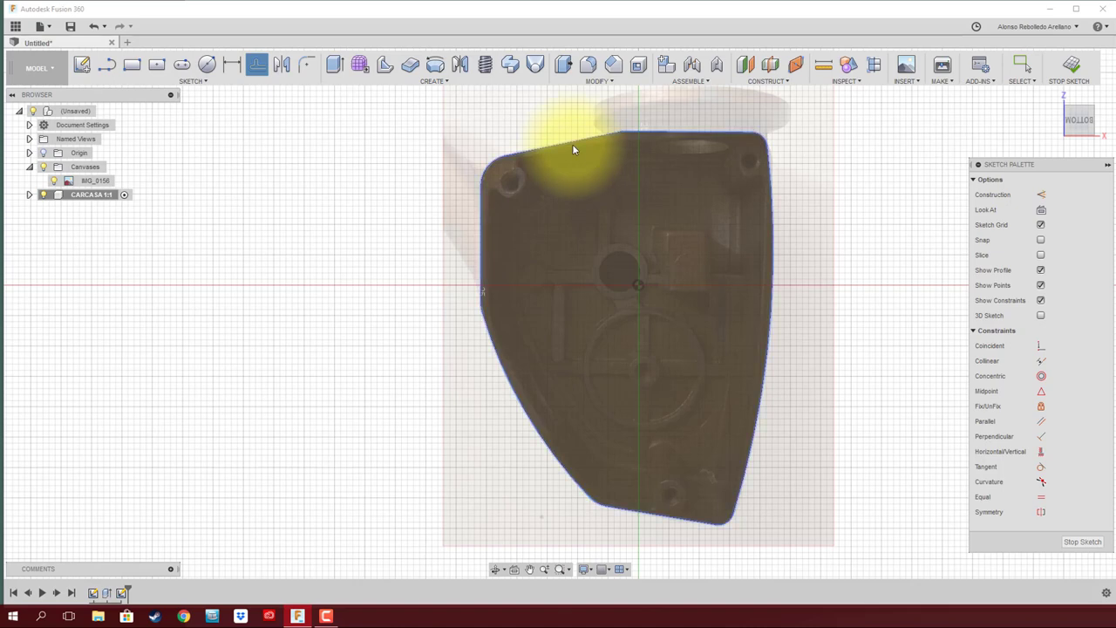
left_click(573, 148)
left_click(575, 161)
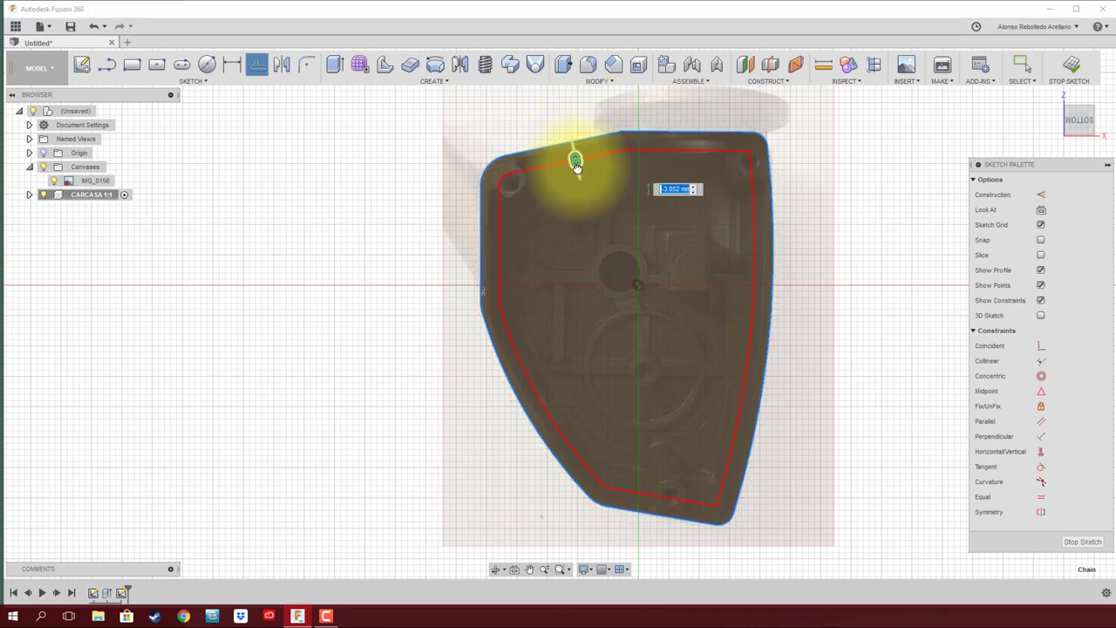
key("Return")
- Round the inset outline's top-right and bottom-right corners at 3 mm and finish the sketch
scroll(732, 146, "up", 5)
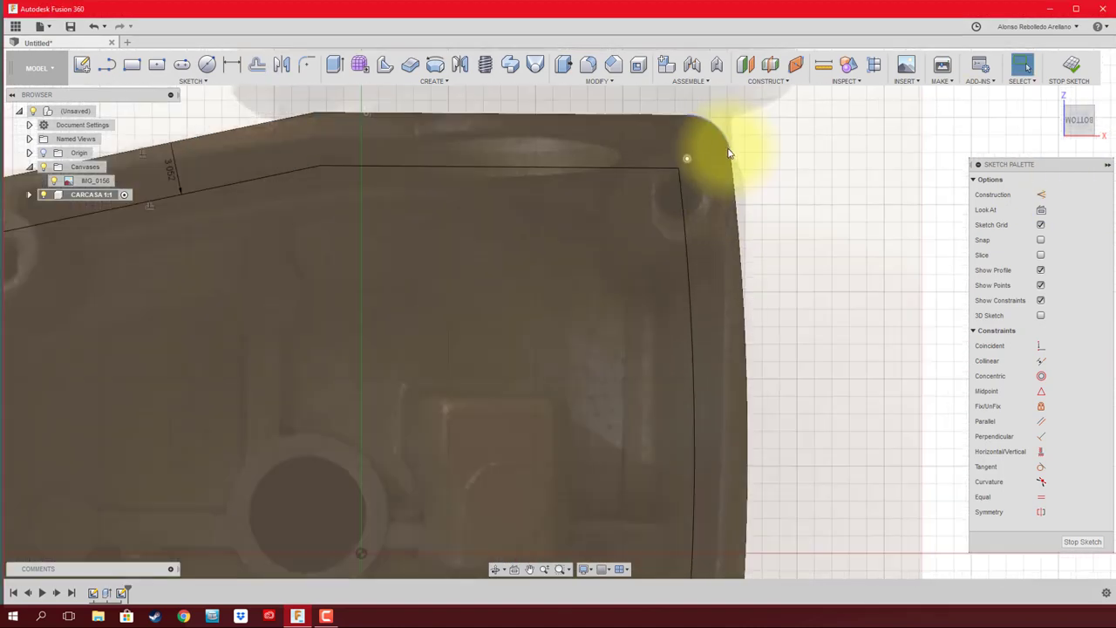
left_click(309, 68)
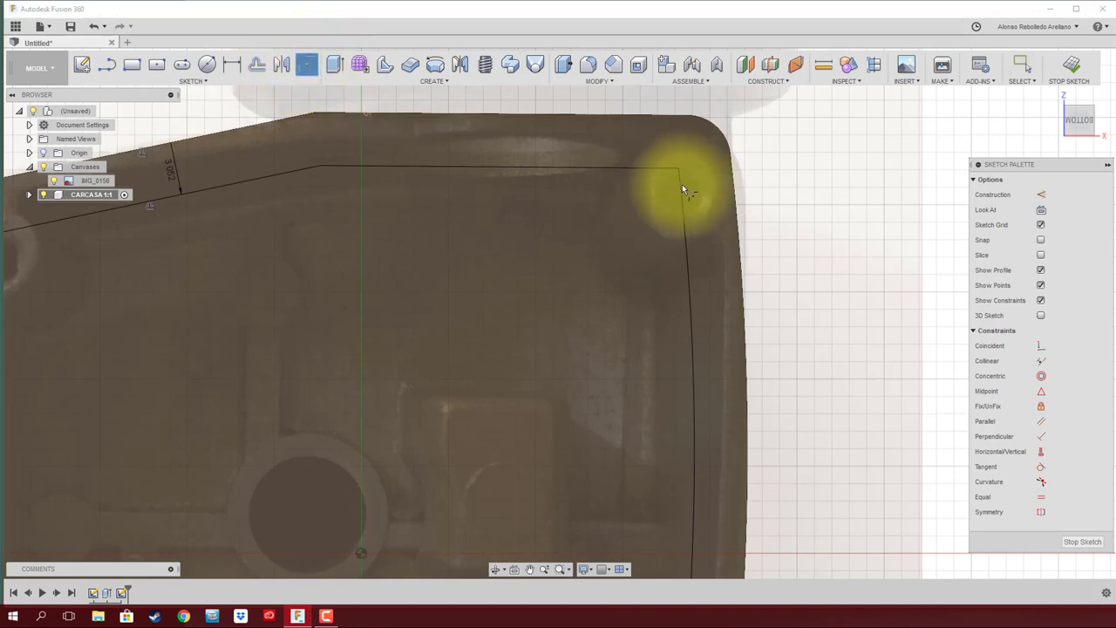
left_click(678, 185)
left_click(672, 187)
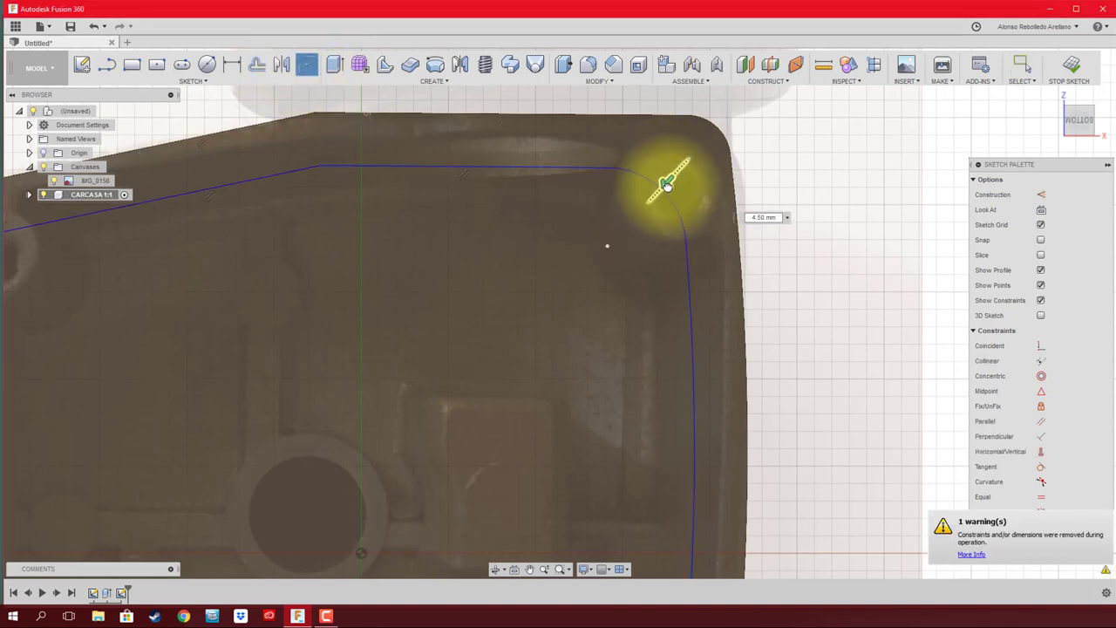
scroll(714, 205, "down", 3)
scroll(720, 234, "down", 2)
key("Return")
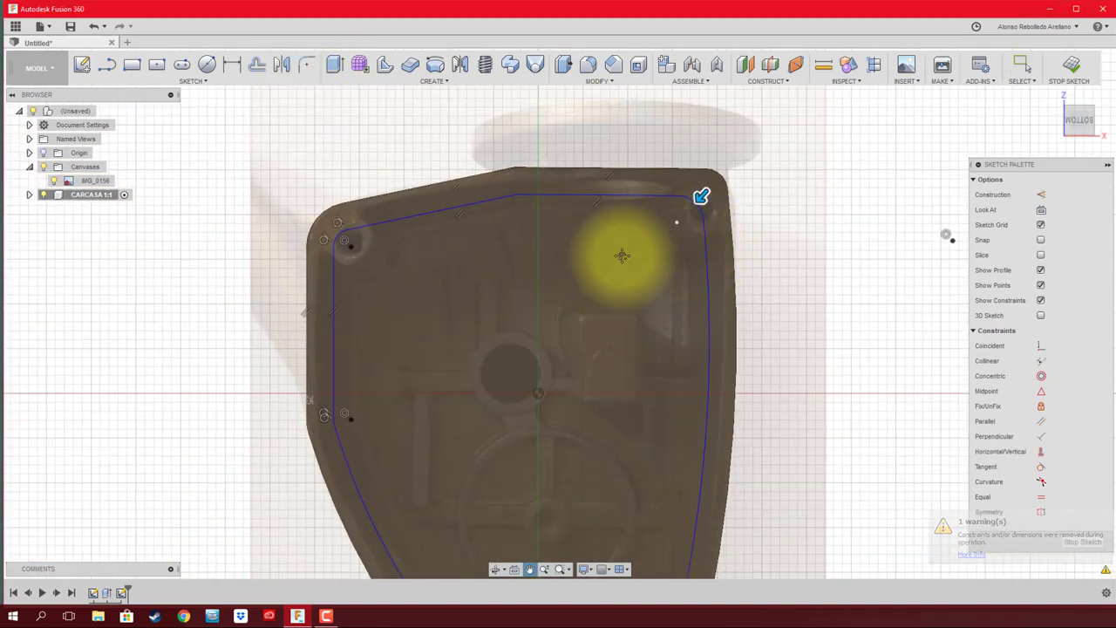
middle_click_drag(616, 250, 604, 96)
key("Return")
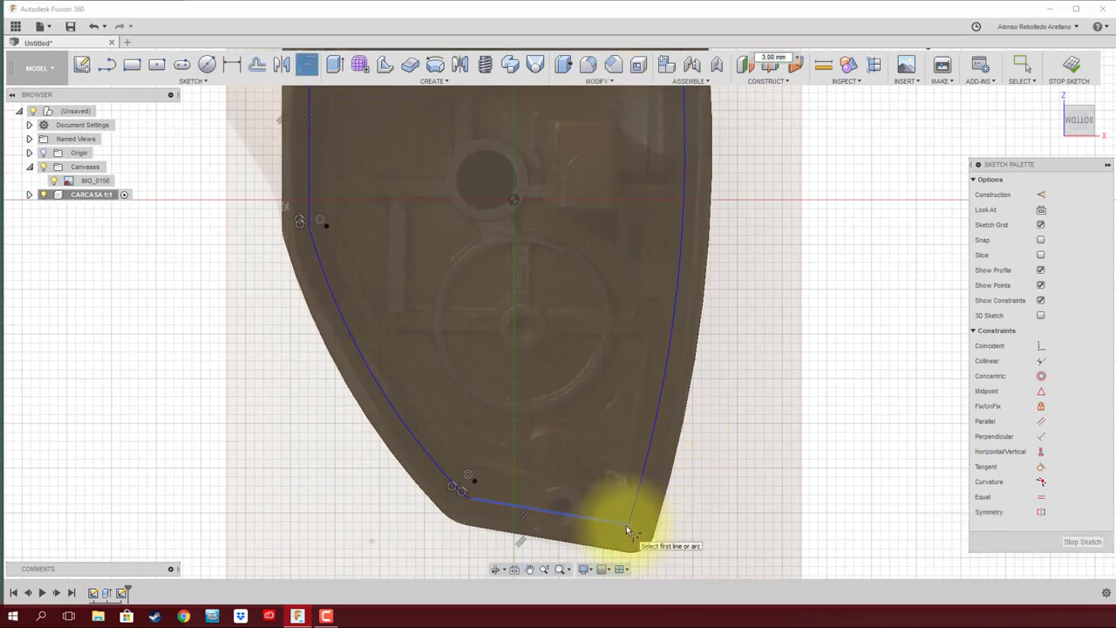
left_click(626, 530)
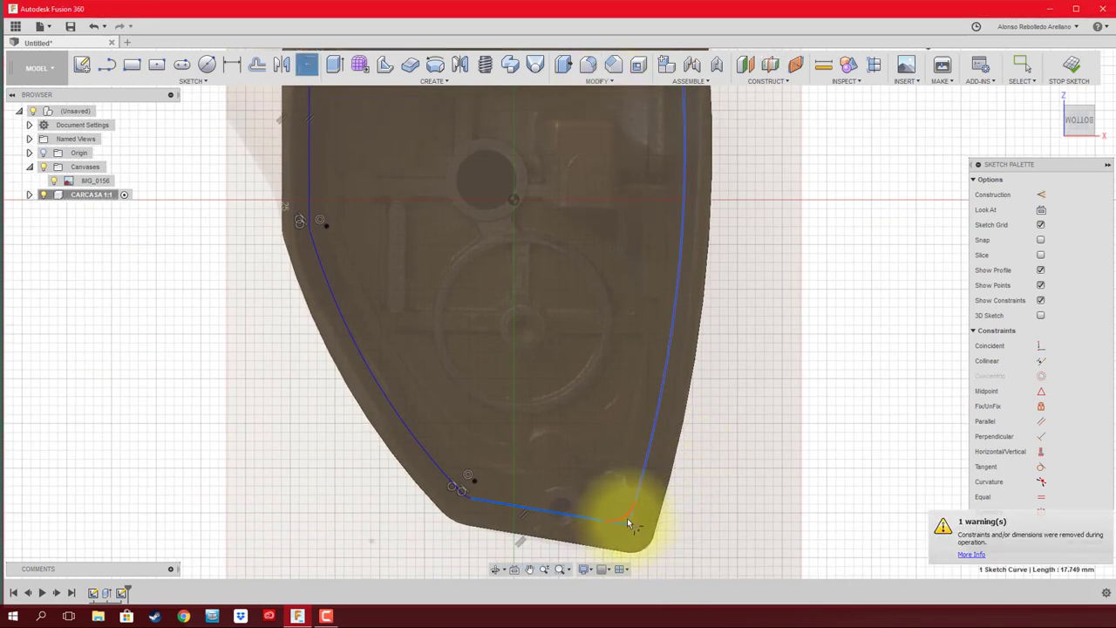
left_click(1071, 66)
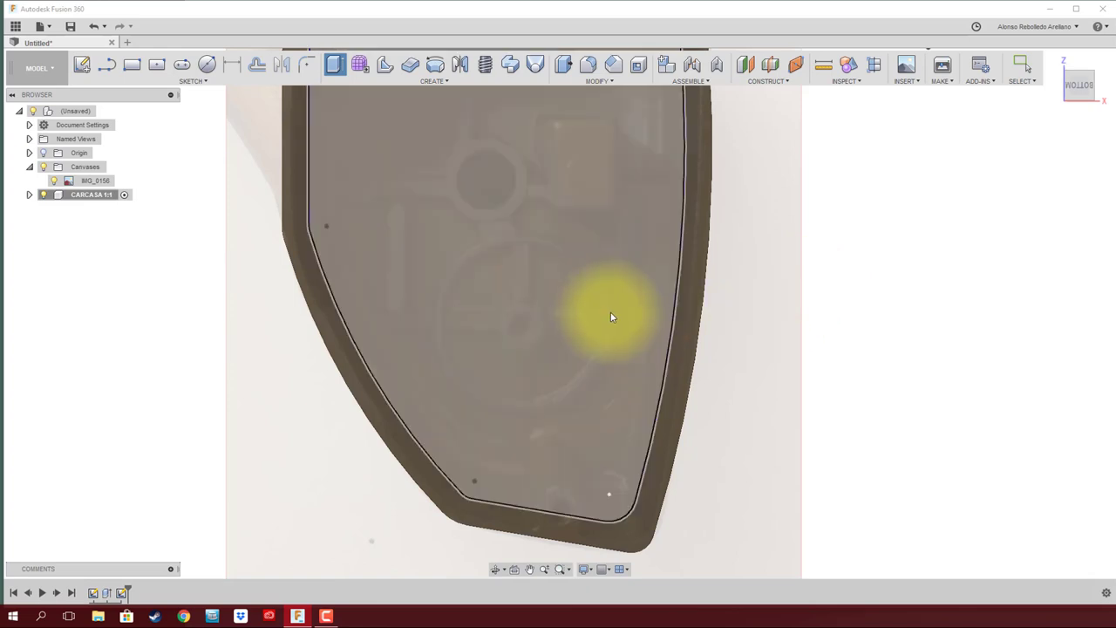
key("e")
type("3")
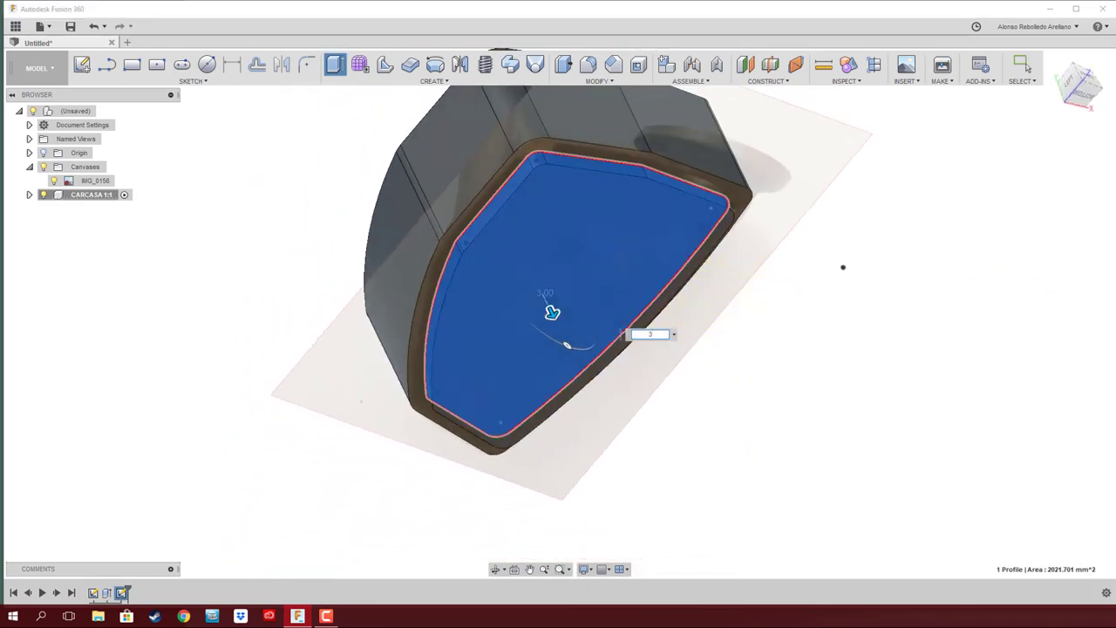
- Confirm the 3 mm rim lip extrusion and hide the reference photo canvas
key("Return")
scroll(618, 137, "up", 3)
scroll(624, 176, "up", 2)
scroll(480, 181, "up", 2)
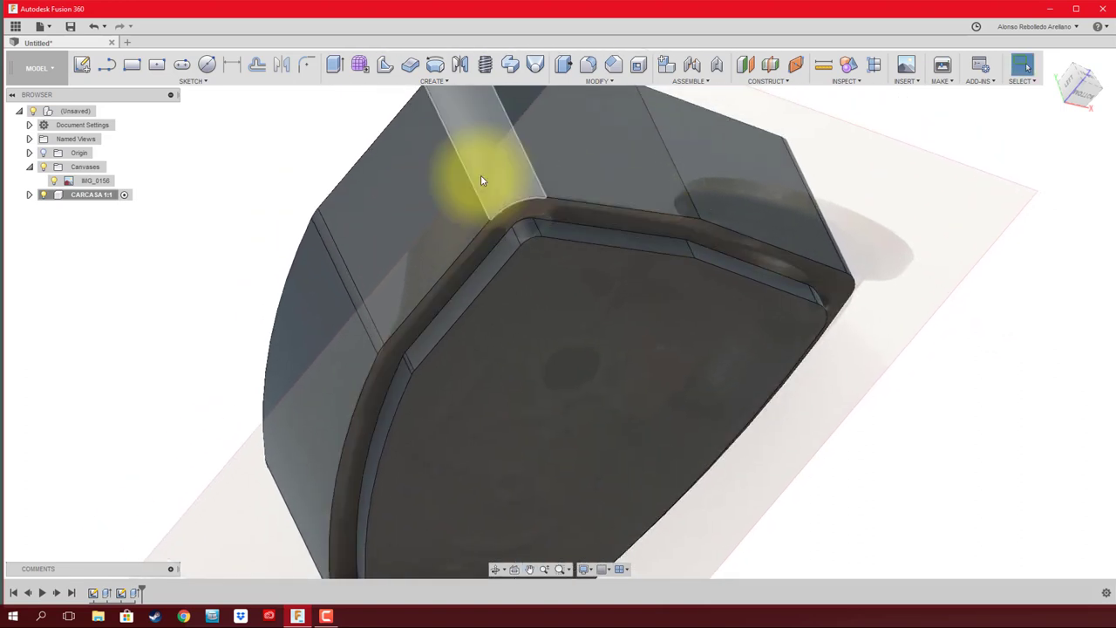
left_click(43, 167)
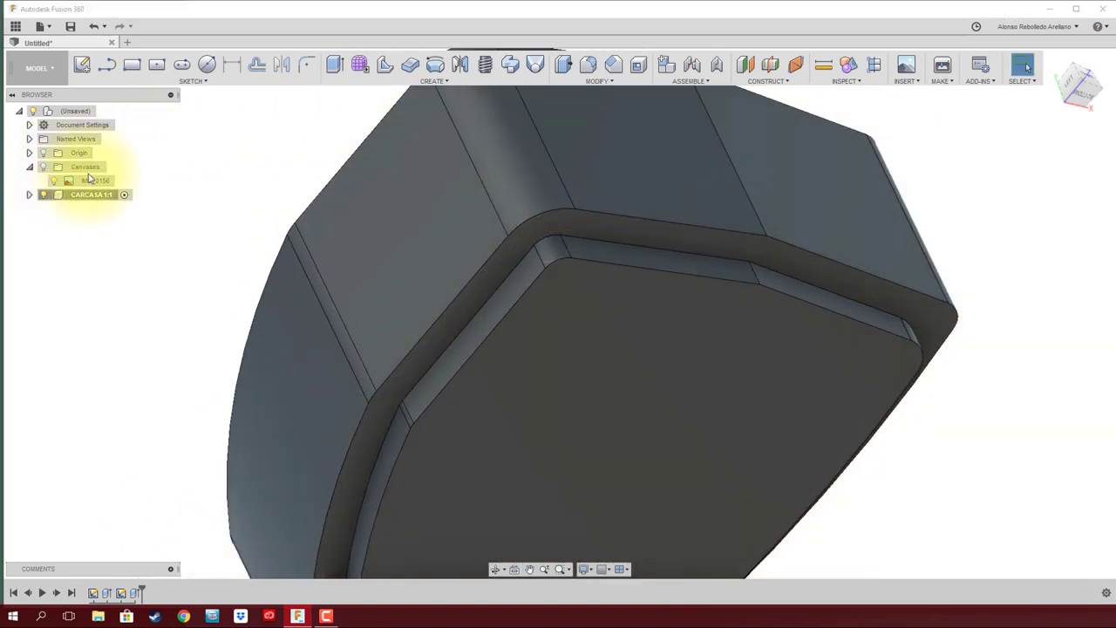
- Fillet the outer rim edge chain at 2.5 mm
left_click(589, 68)
left_click(609, 212)
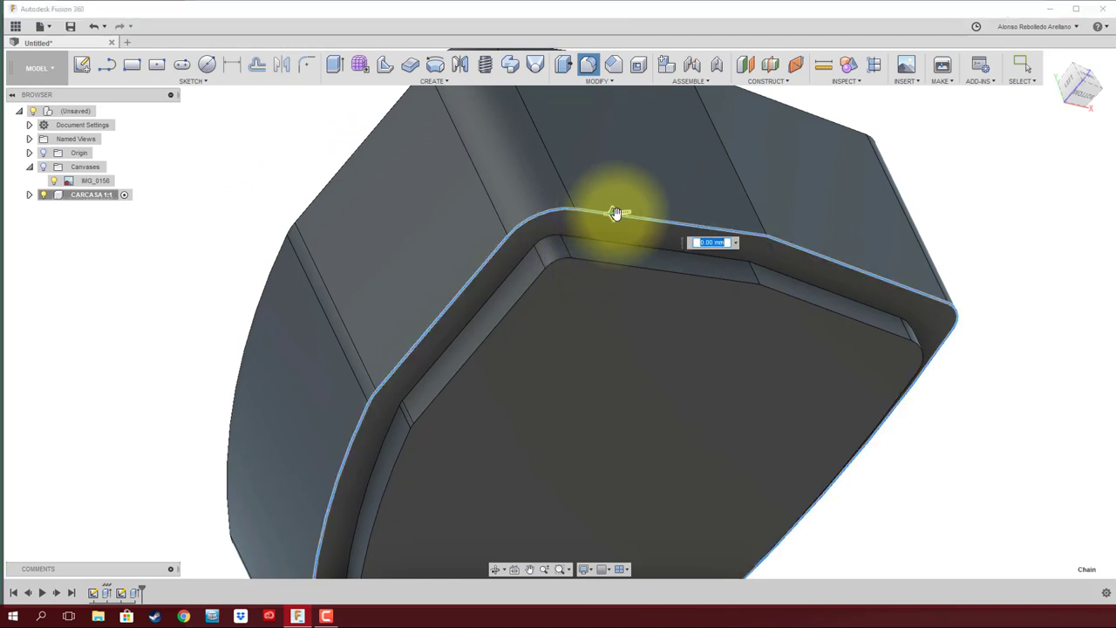
type("2.5")
type("2")
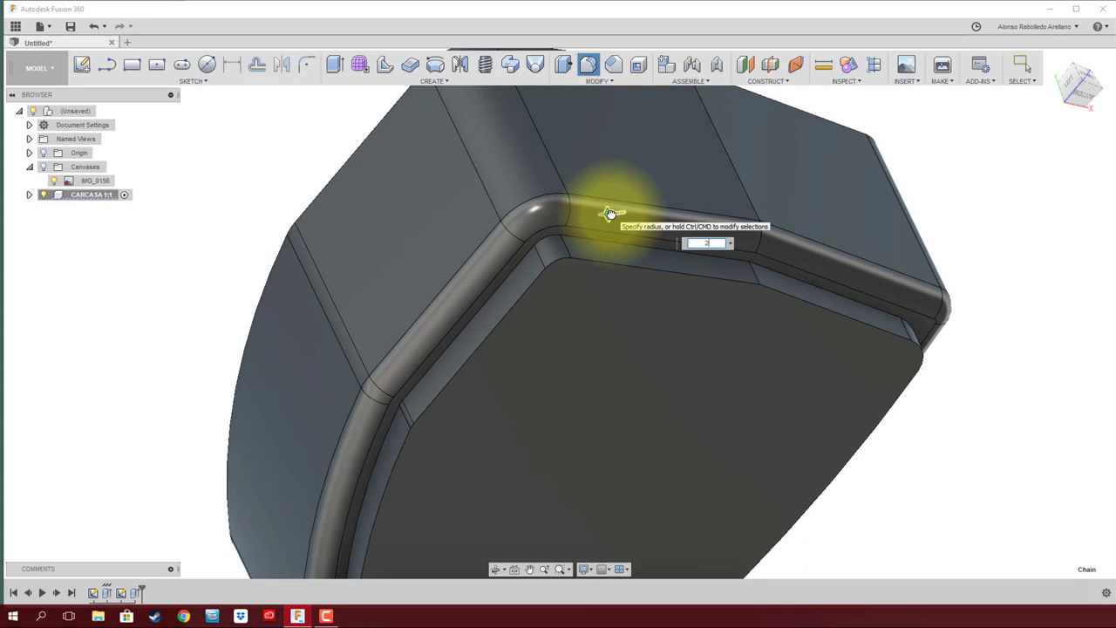
key("Return")
- Fillet the inner rim edges at 1 mm
key("f")
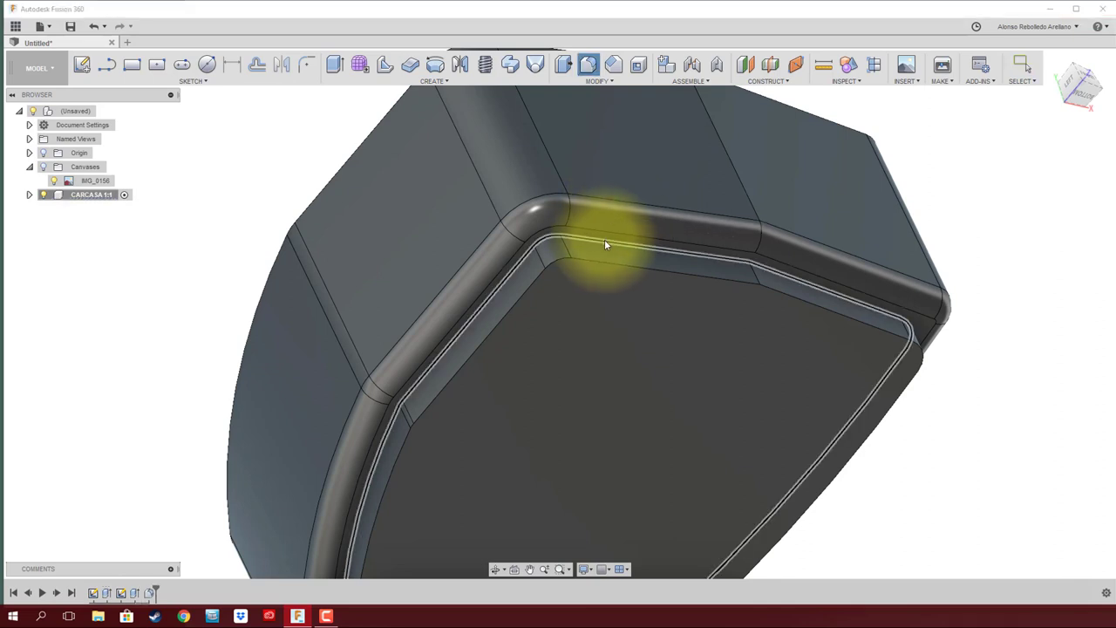
left_click(605, 240)
key("Return")
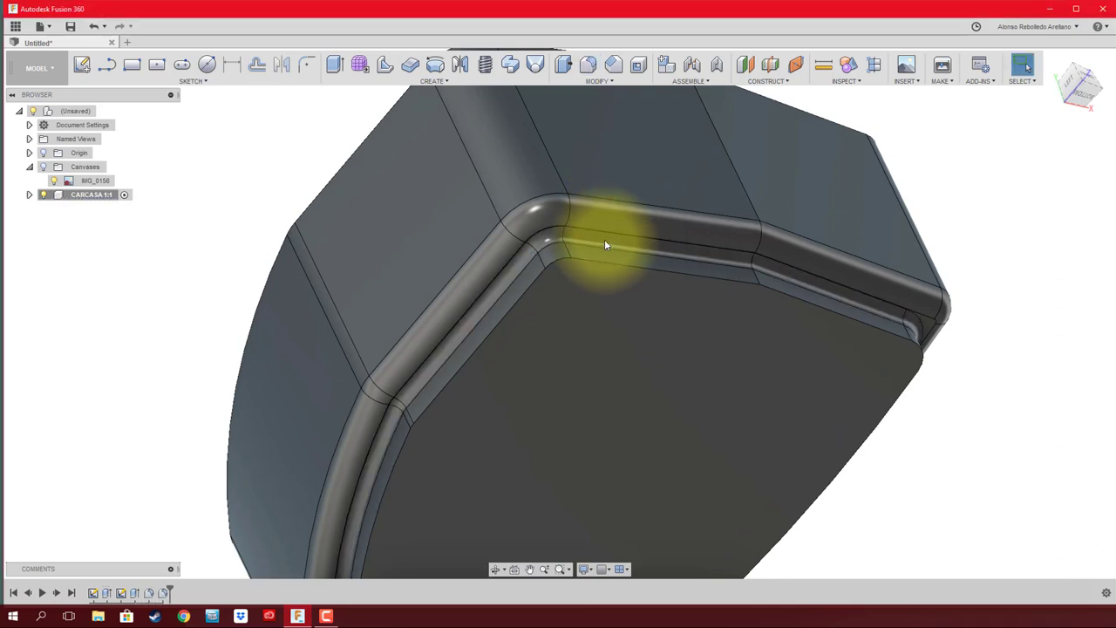
left_click(640, 268)
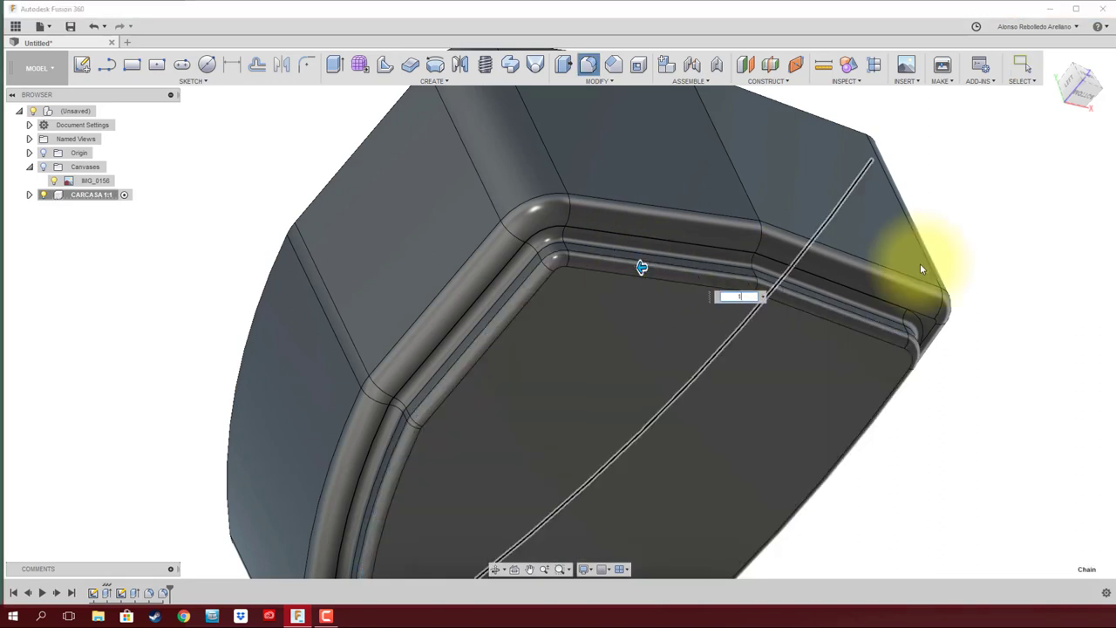
scroll(789, 304, "down", 2)
mouse_move(789, 304)
middle_mouse_down("shift")
mouse_move(822, 287)
mouse_move(590, 186)
mouse_move(648, 110)
middle_mouse_up("shift")
- Shell the body to 1 mm walls with the top face open, and show the reference photo
left_click(638, 65)
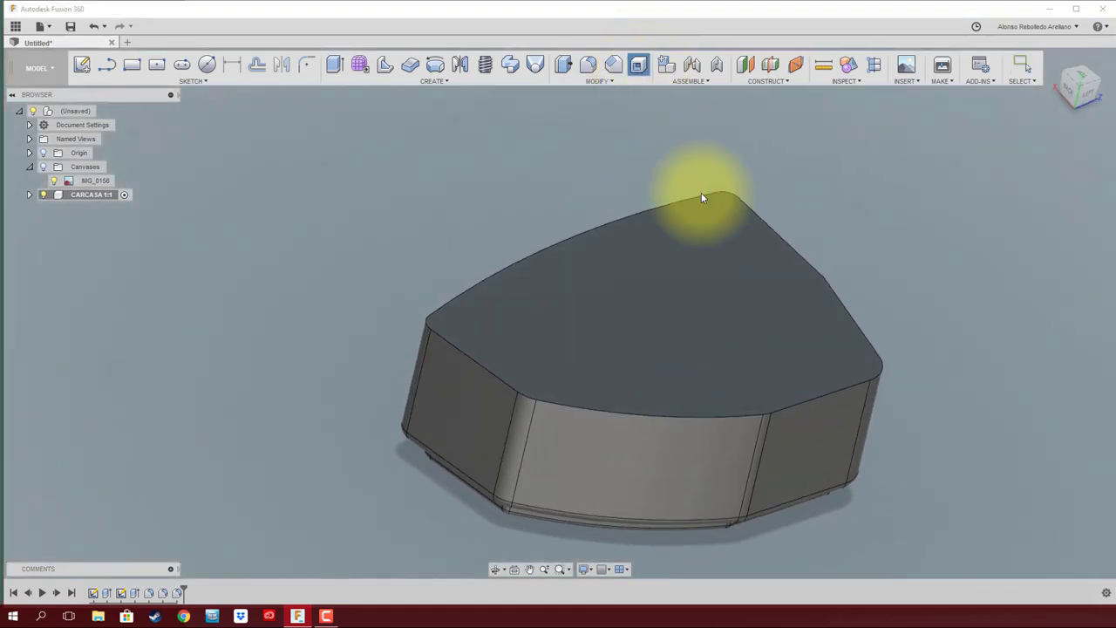
left_click(718, 261)
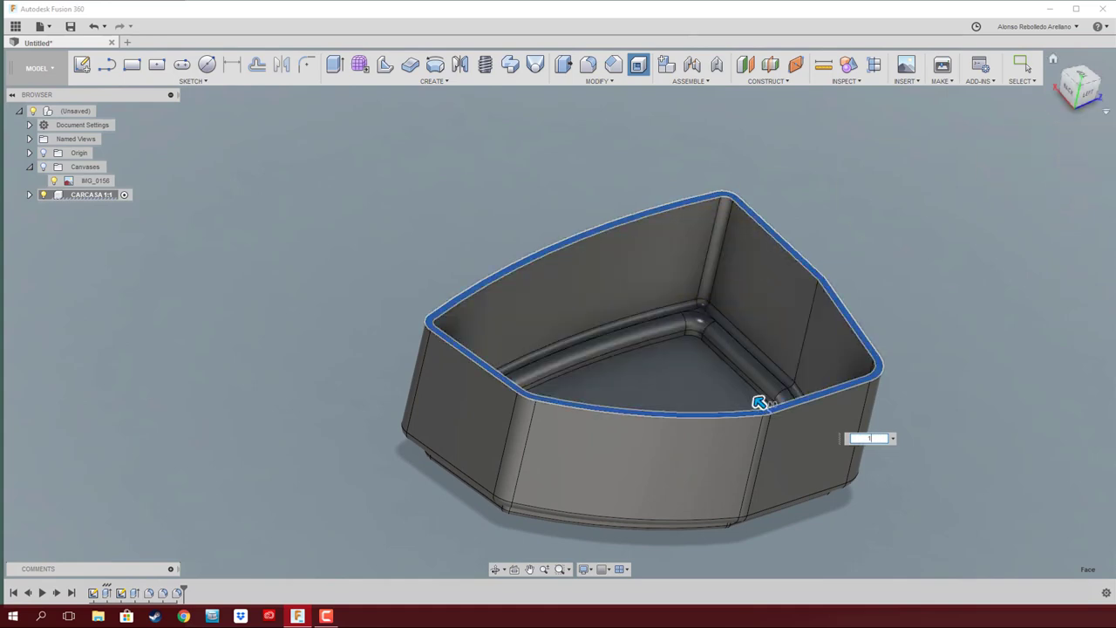
key("Return")
mouse_move(1026, 274)
middle_mouse_down("shift")
mouse_move(967, 308)
mouse_move(327, 210)
middle_mouse_up("shift")
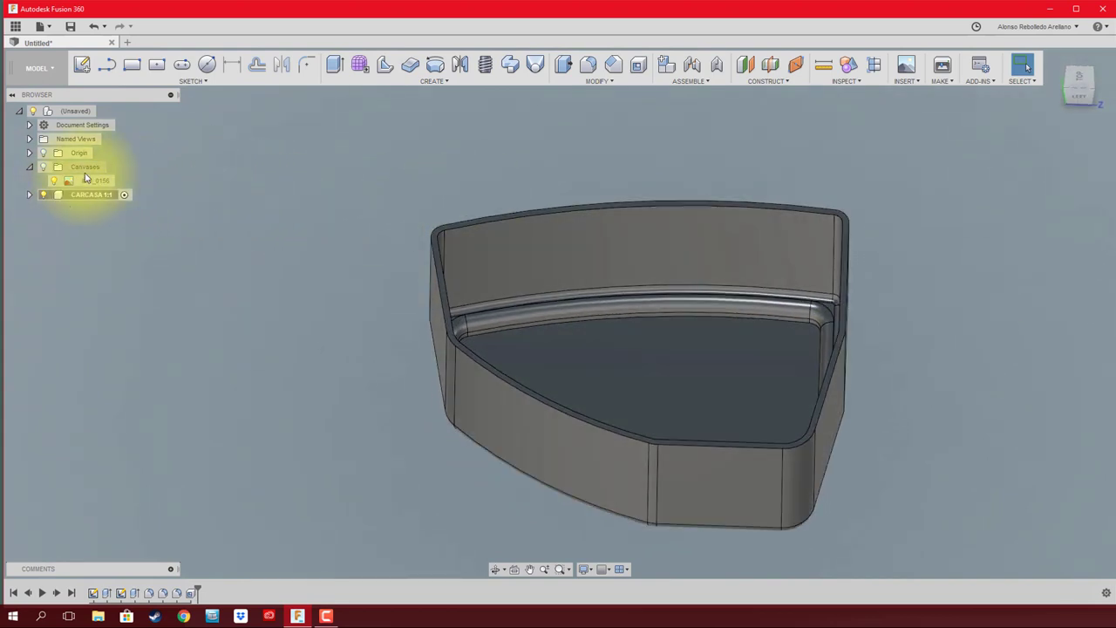
left_click(49, 175)
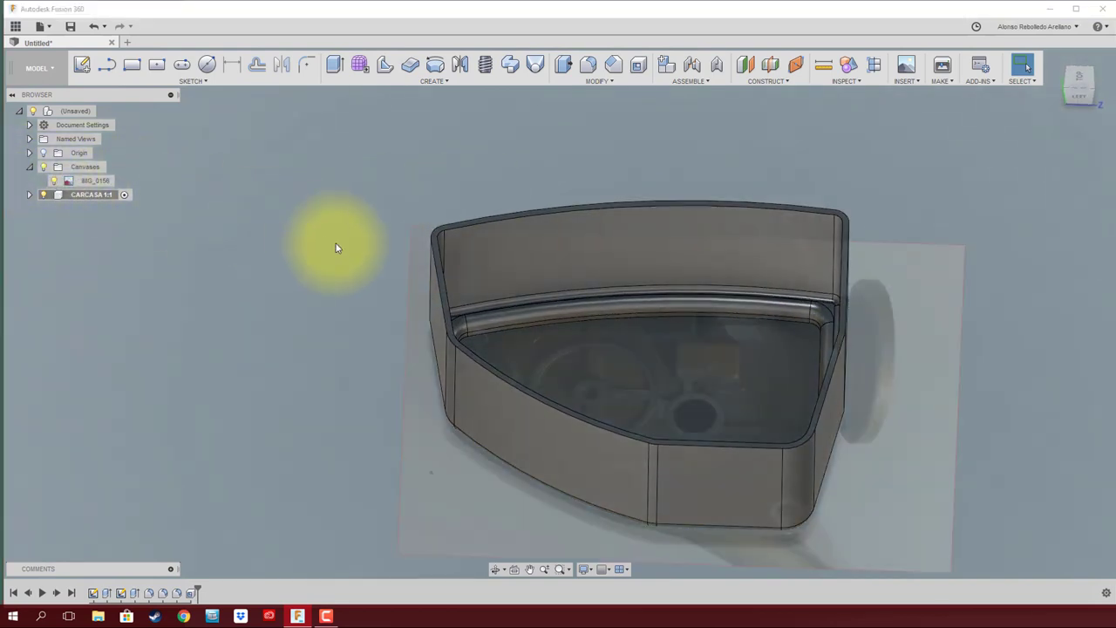
left_click(80, 66)
- Sketch on the rim face and draw concentric 3 mm and 5 mm circles at a boss point on the wall
left_click(457, 219)
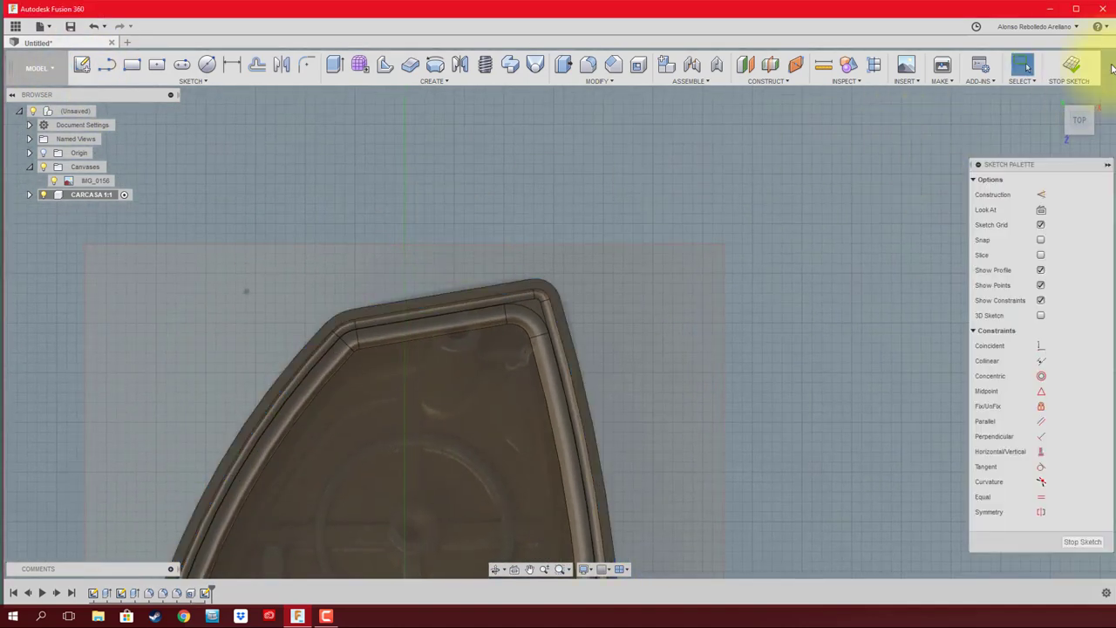
left_click_drag(1099, 96, 691, 190)
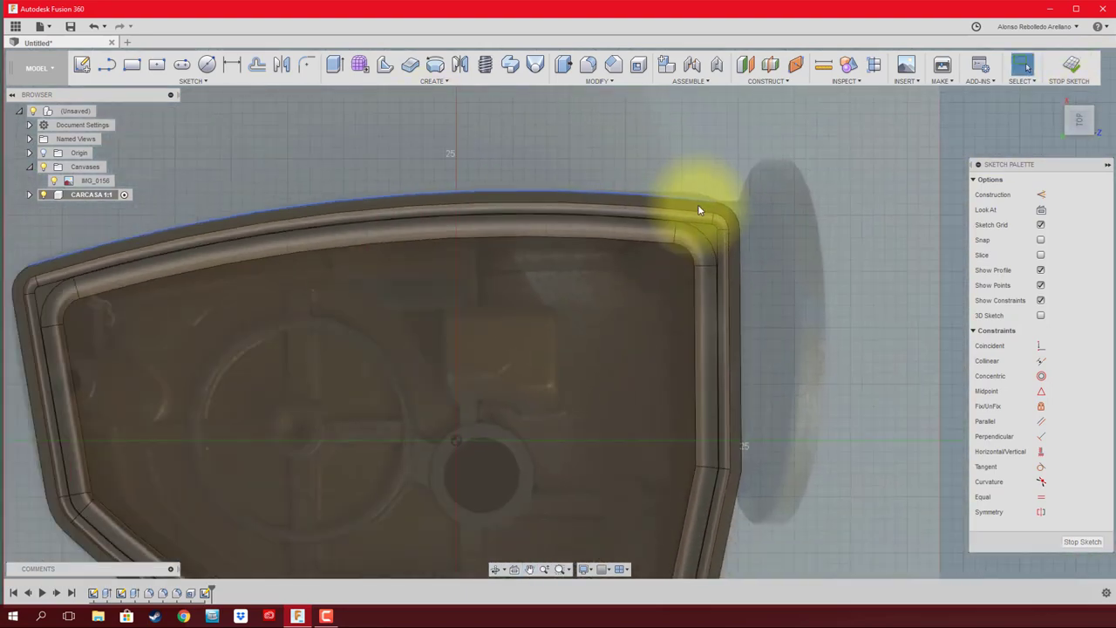
scroll(287, 305, "up", 2)
scroll(235, 244, "up", 2)
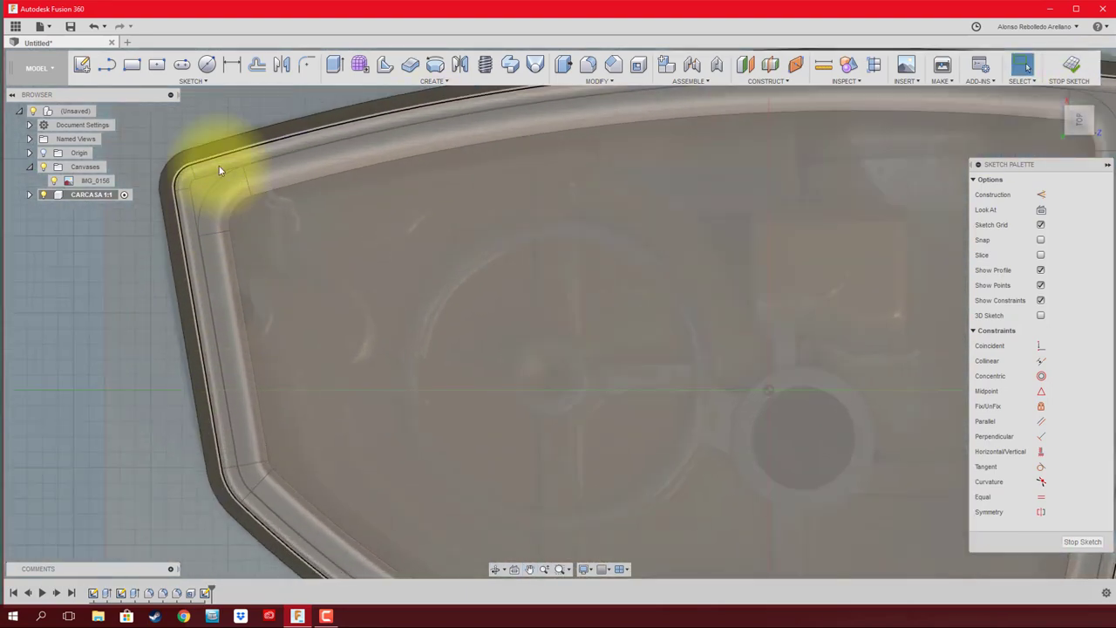
left_click(207, 63)
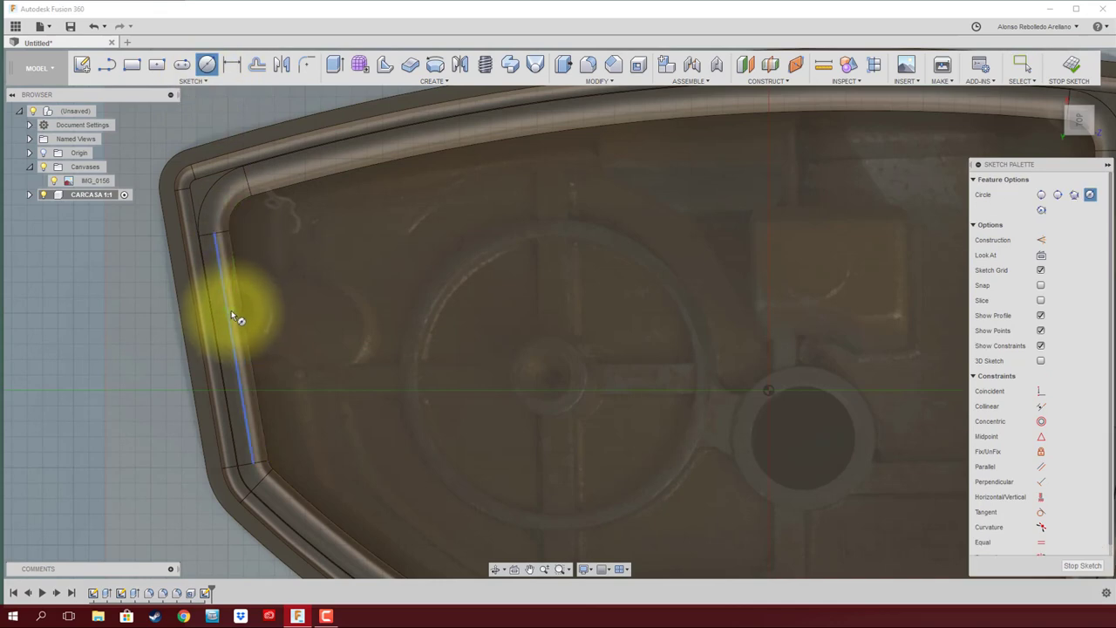
scroll(233, 312, "up", 3)
scroll(233, 312, "up", 2)
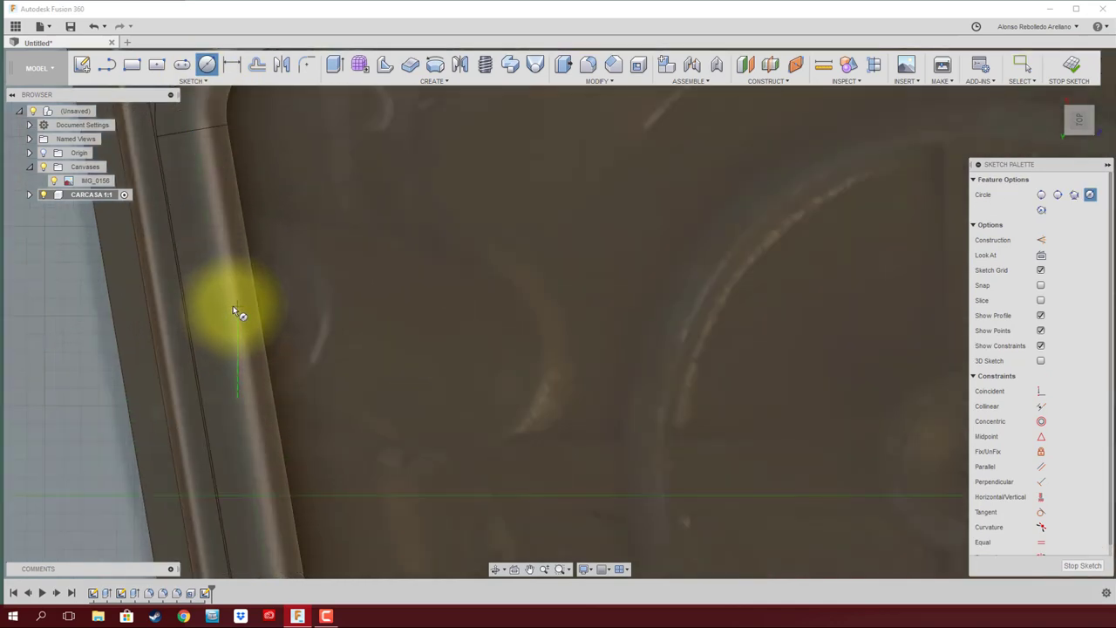
left_click(233, 306)
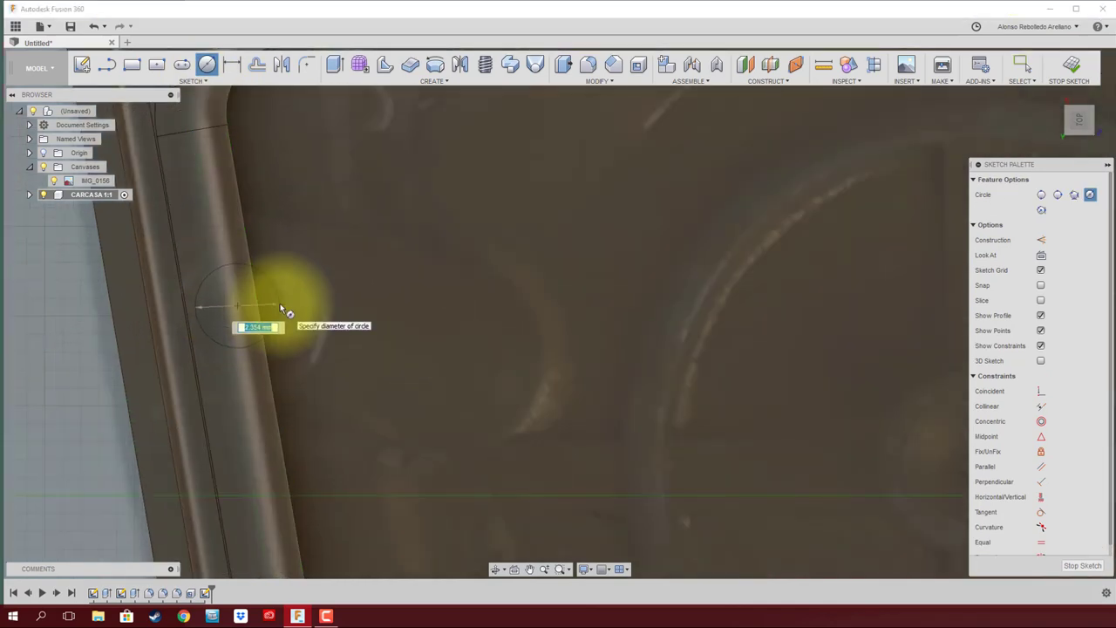
type("3")
key("Return")
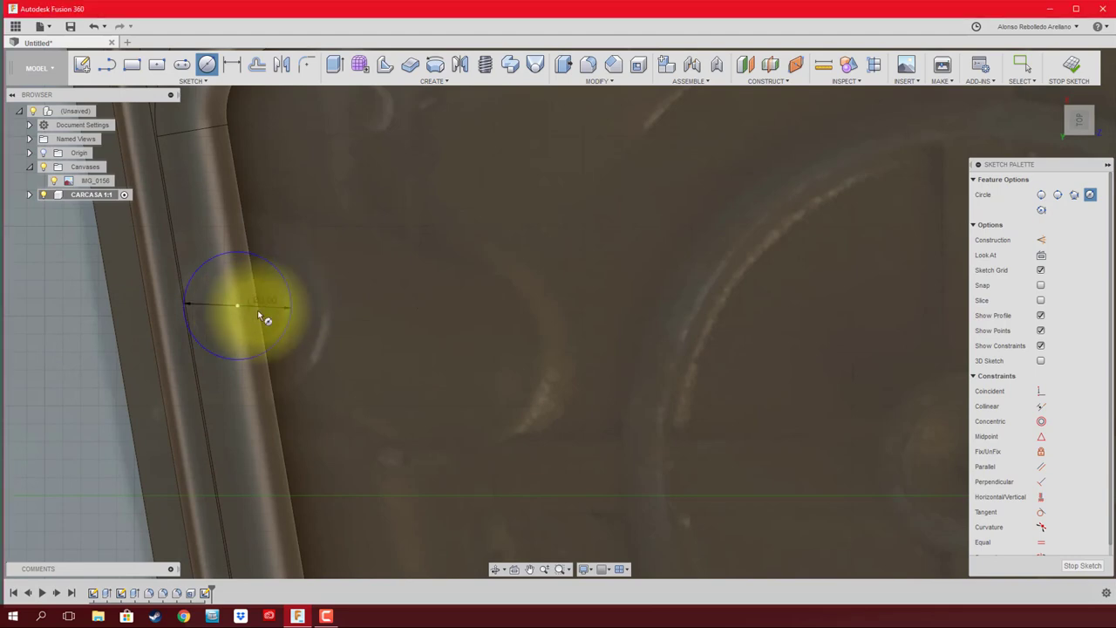
left_click(238, 305)
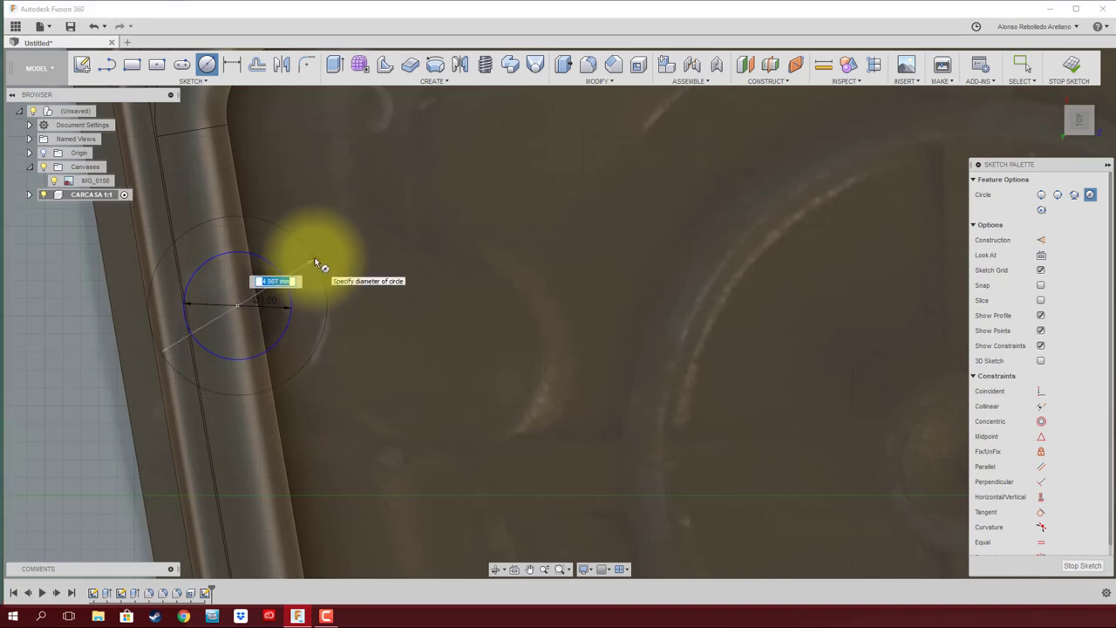
type("5")
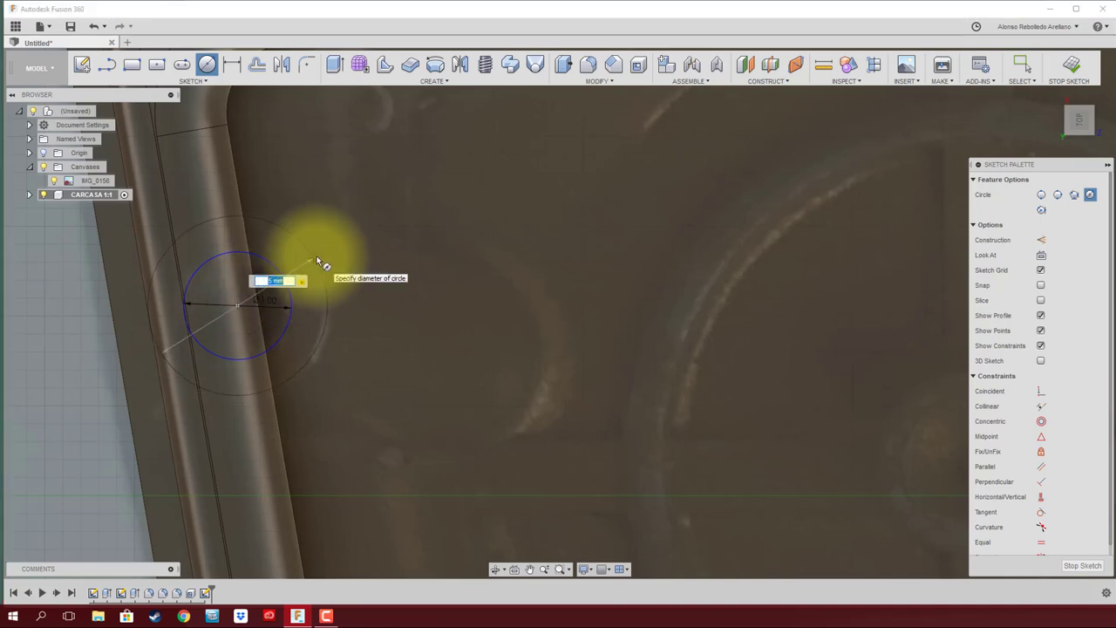
key("Return")
key("Escape")
- Draw a 3 mm circle with a larger concentric circle at the lower-right inner corner
scroll(317, 256, "down", 5)
scroll(334, 243, "down", 5)
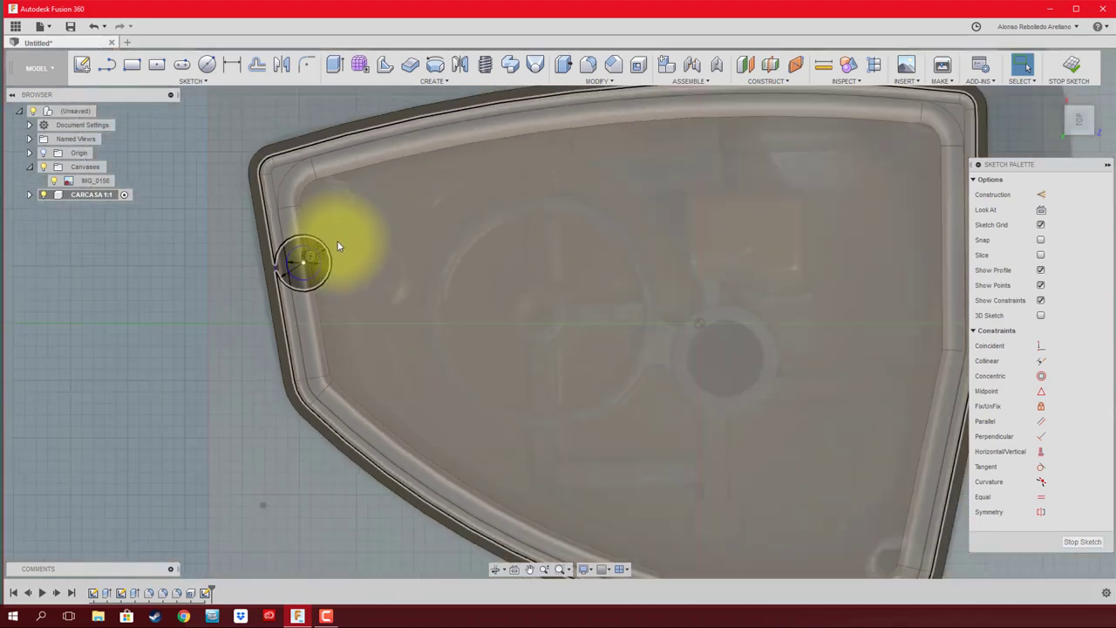
scroll(718, 471, "up", 3)
scroll(764, 511, "up", 3)
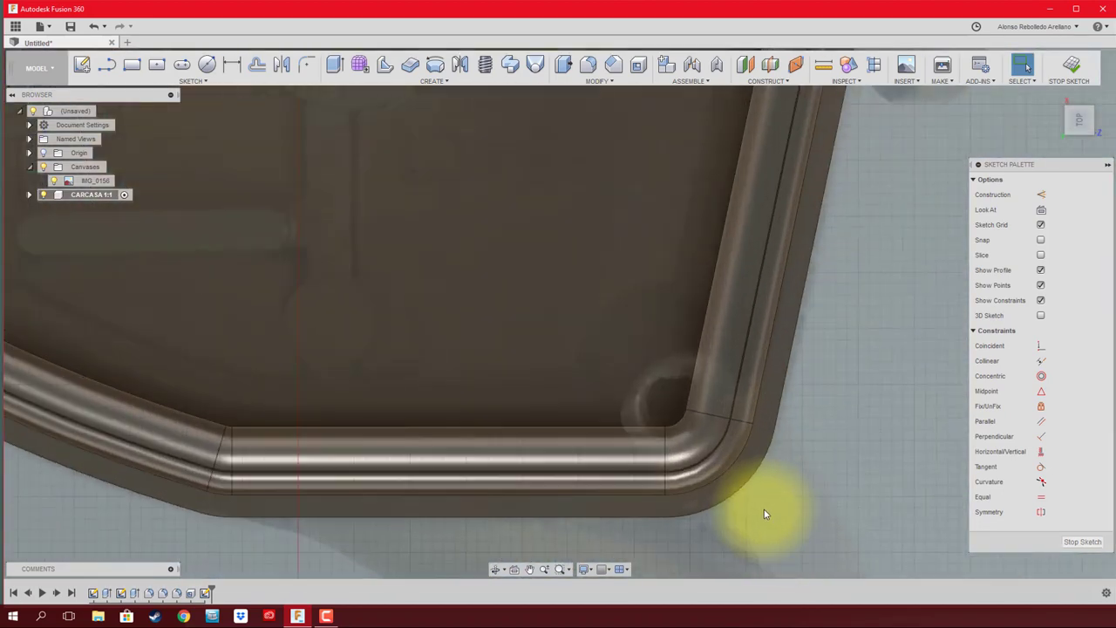
key("c")
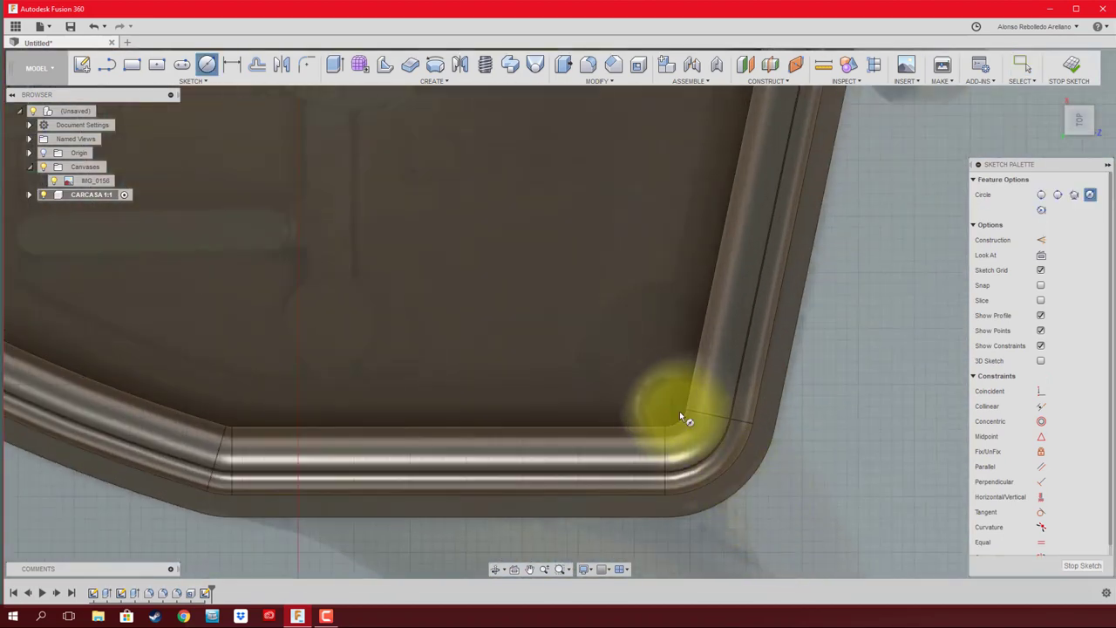
scroll(680, 411, "up", 2)
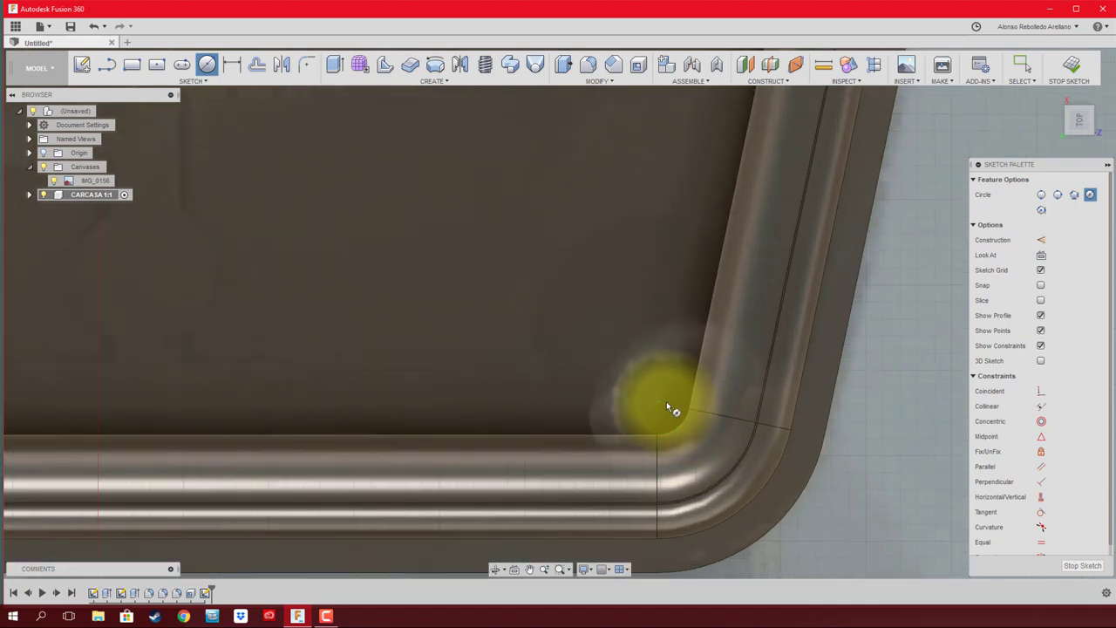
left_click(667, 403)
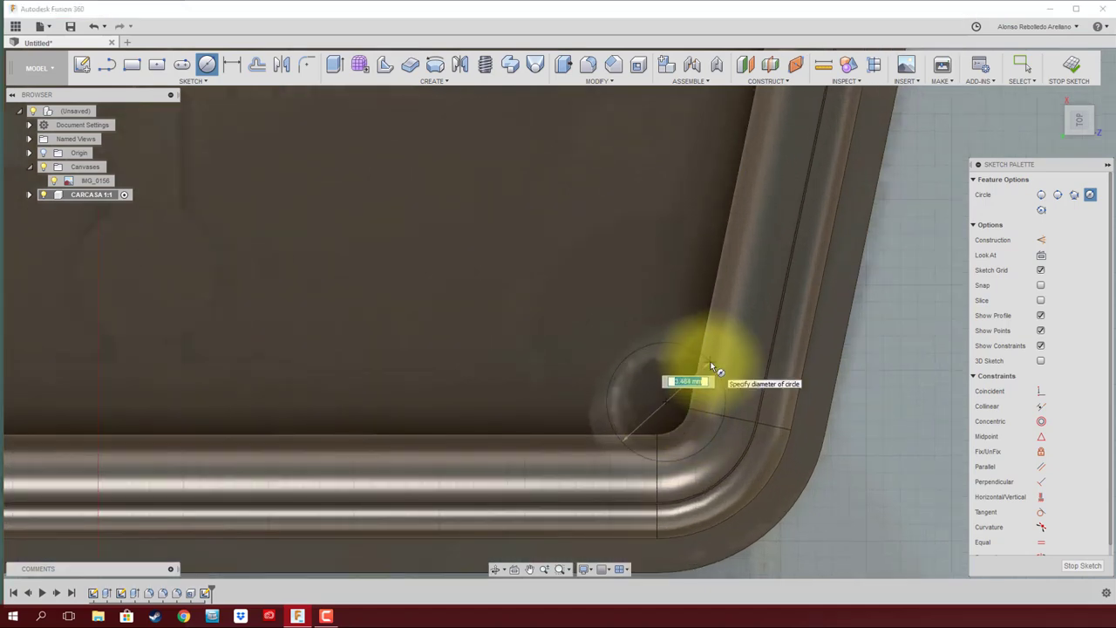
type("3")
key("Return")
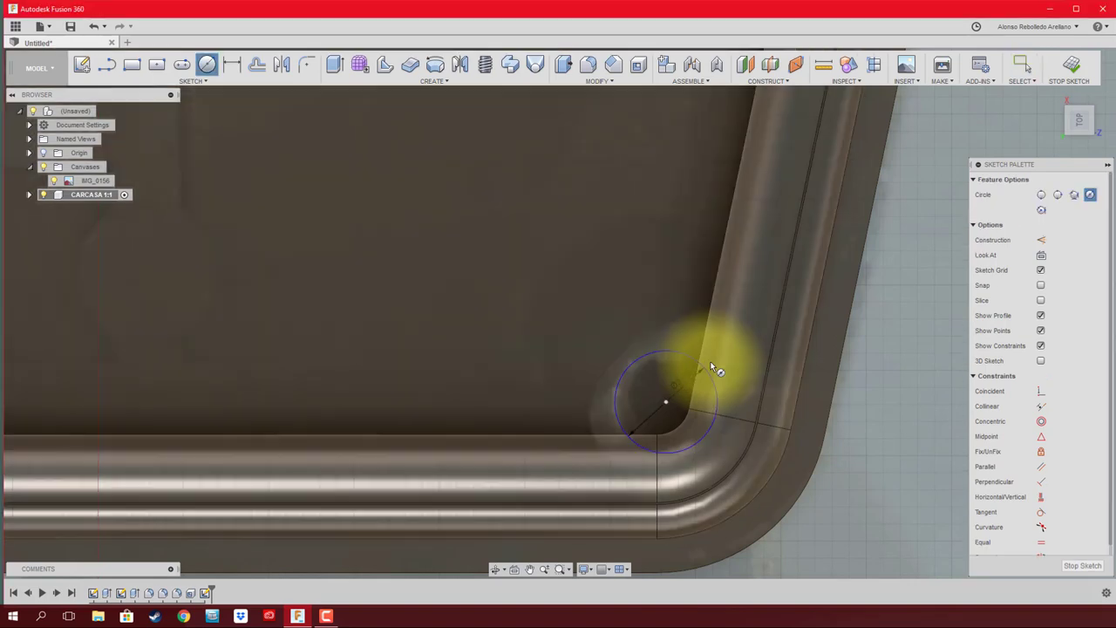
left_click(665, 402)
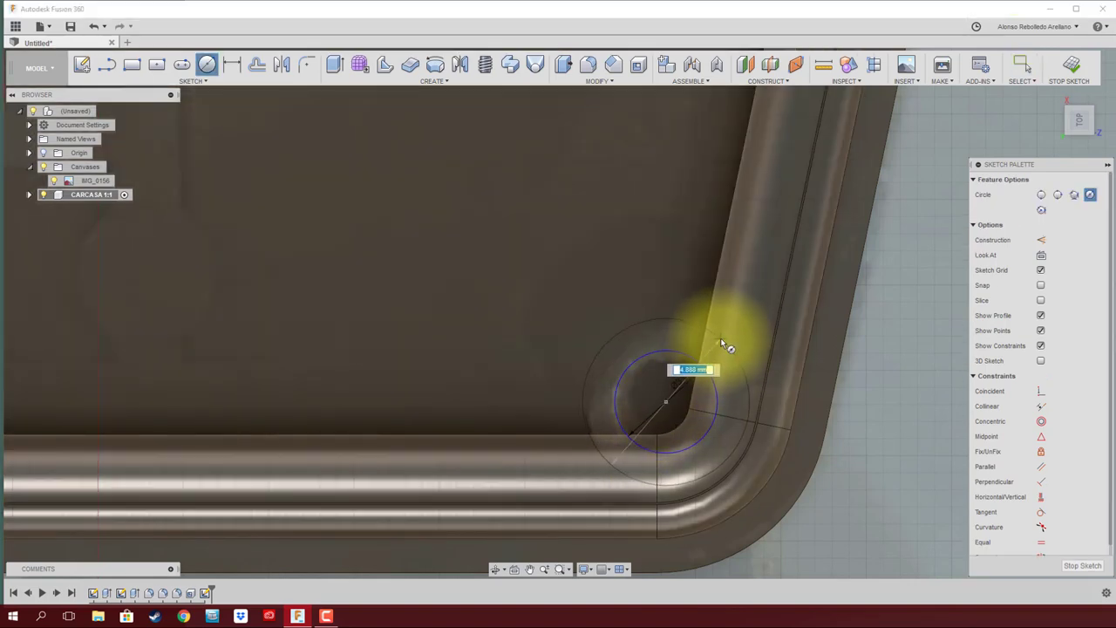
key("Return")
key("Escape")
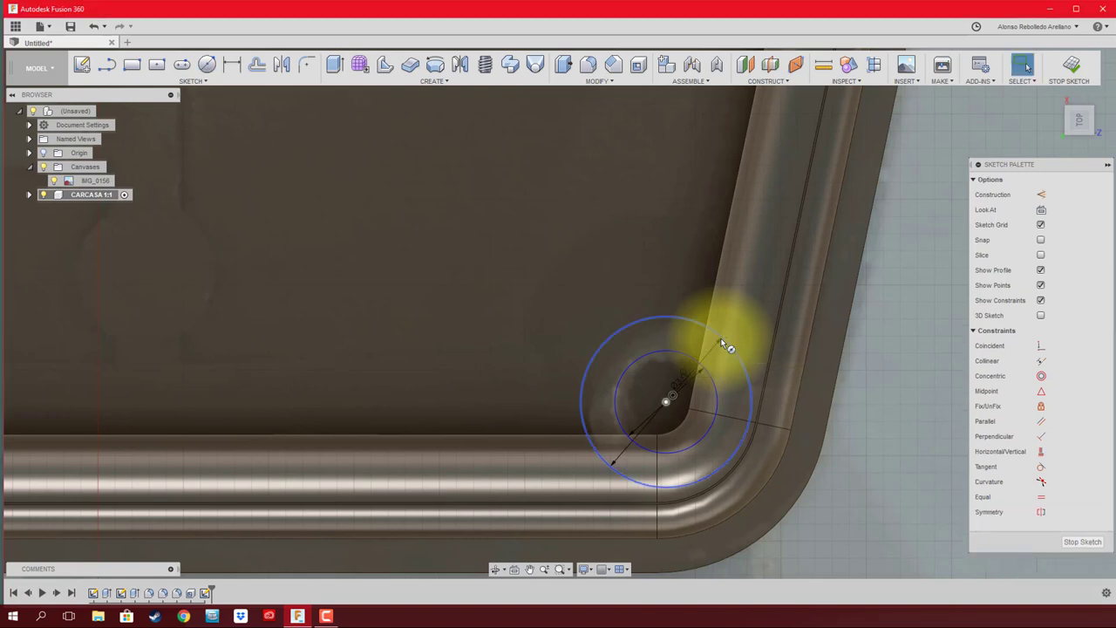
scroll(645, 382, "down", 2)
scroll(645, 382, "down", 3)
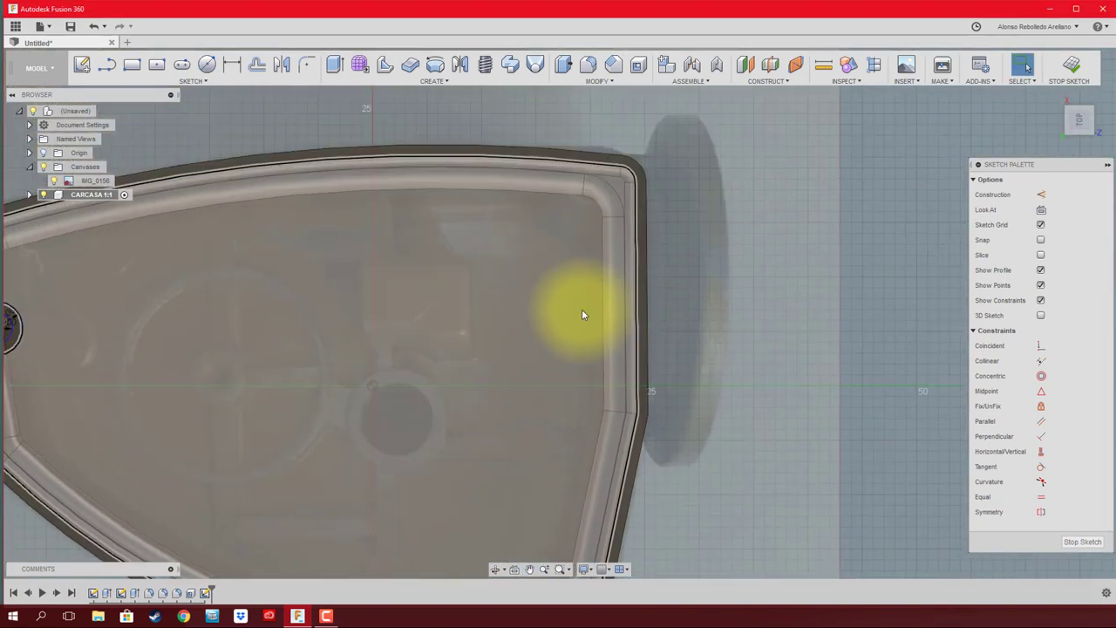
- Draw a 3 mm circle on the upper-right corner fillet with a concentric 5.5 mm circle
scroll(583, 314, "up", 3)
scroll(558, 290, "up", 1)
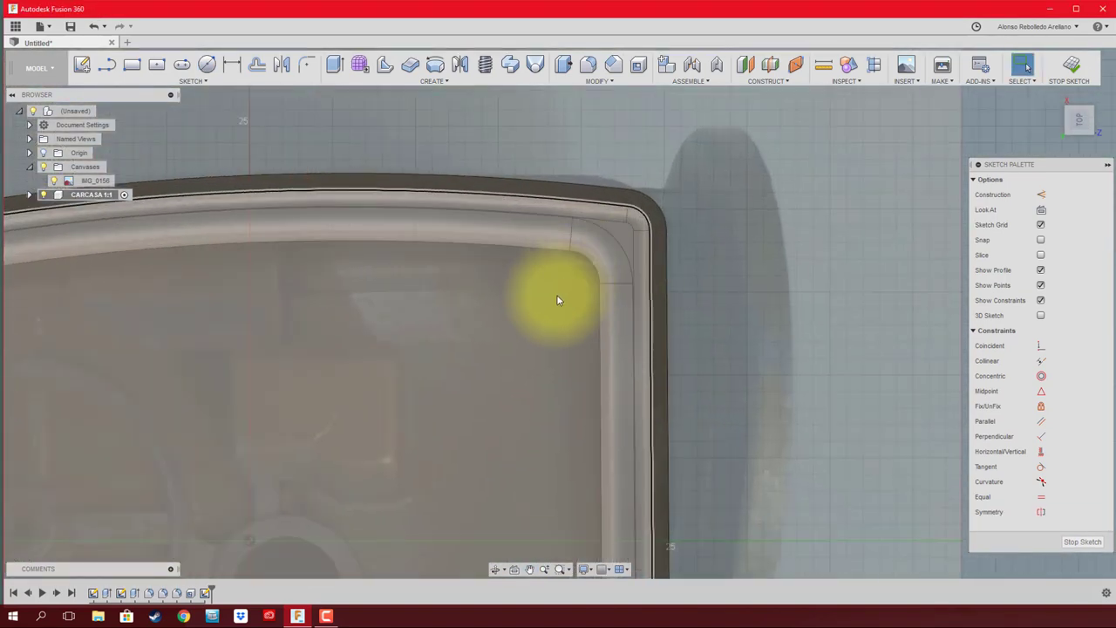
key("c")
scroll(578, 256, "up", 2)
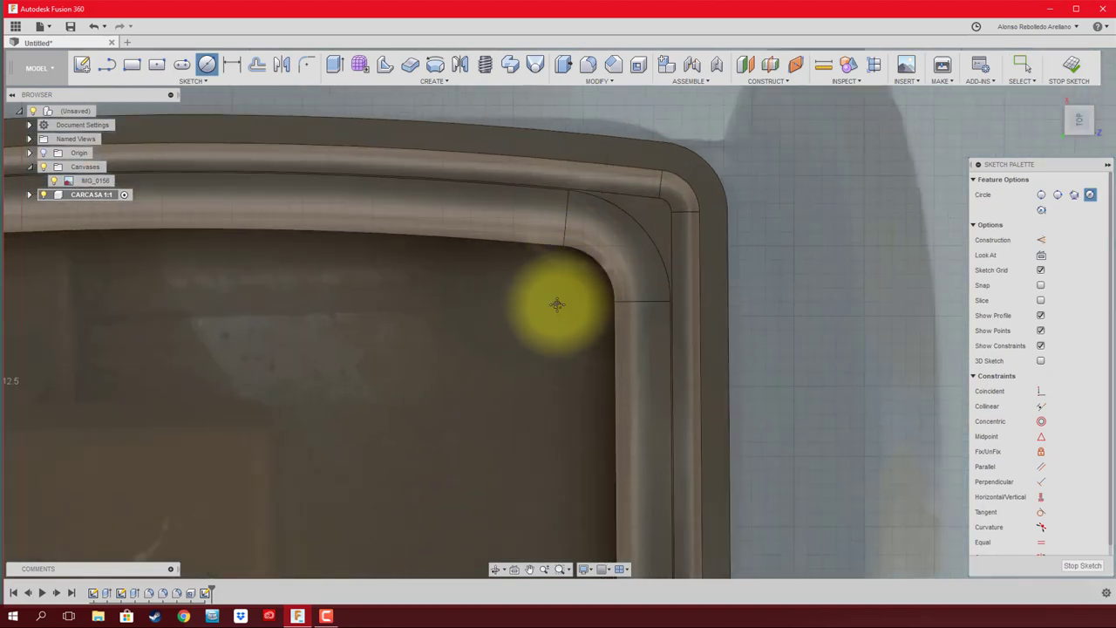
scroll(575, 307, "down", 2)
scroll(593, 305, "up", 3)
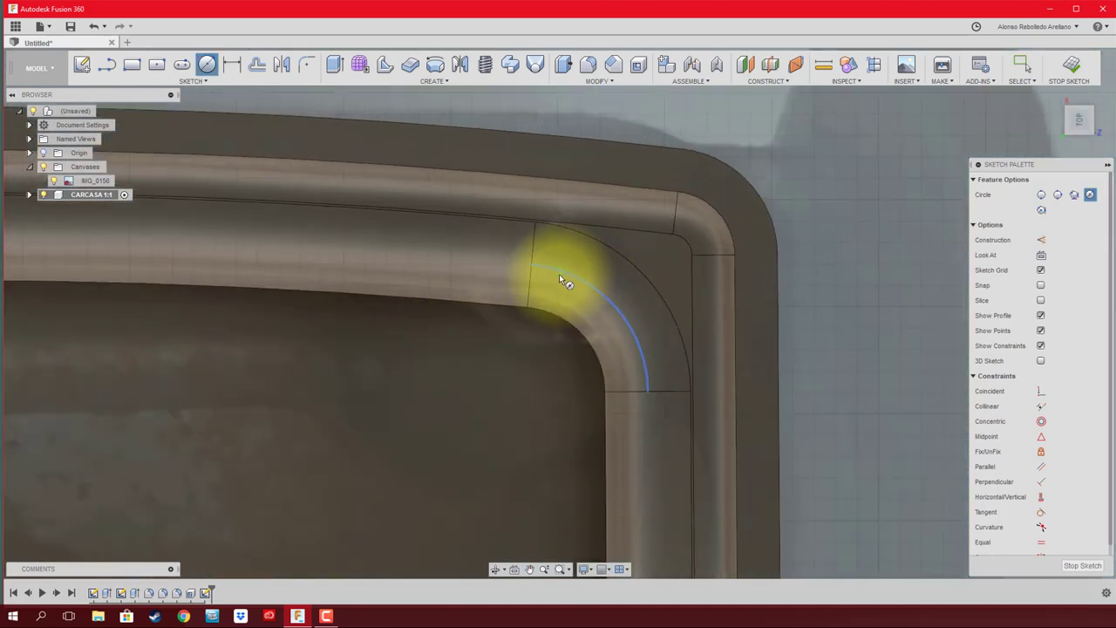
left_click(557, 282)
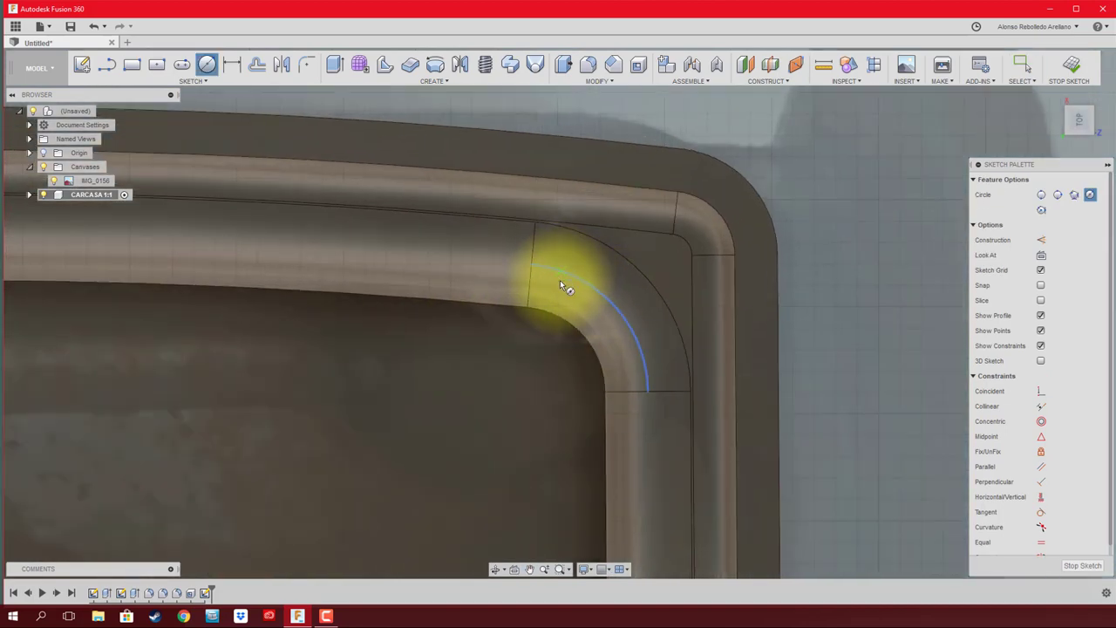
left_click(612, 257)
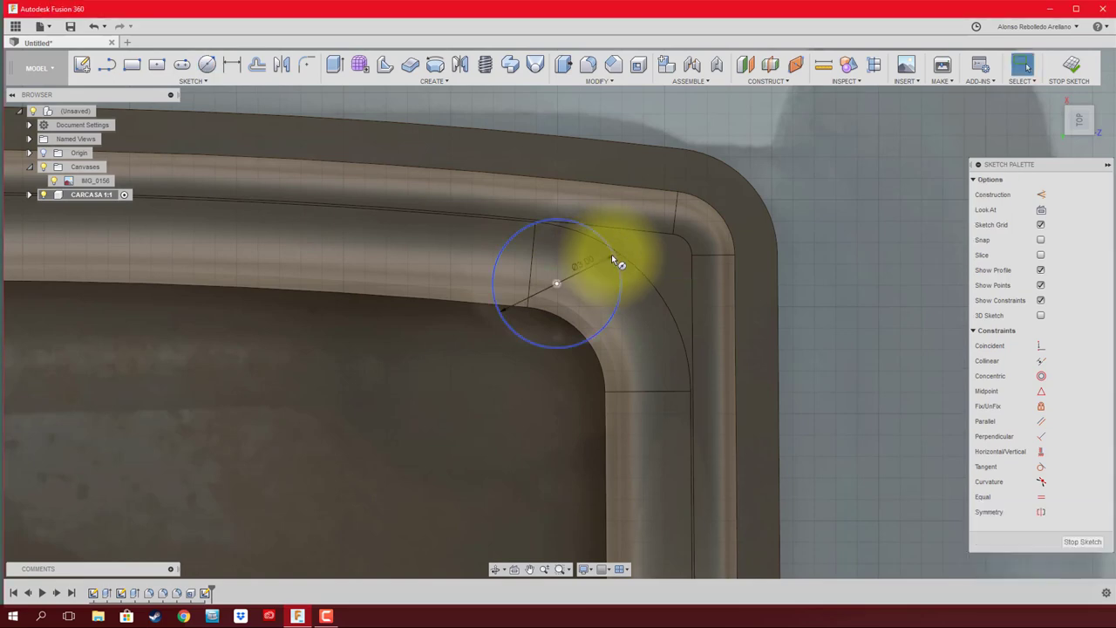
key("c")
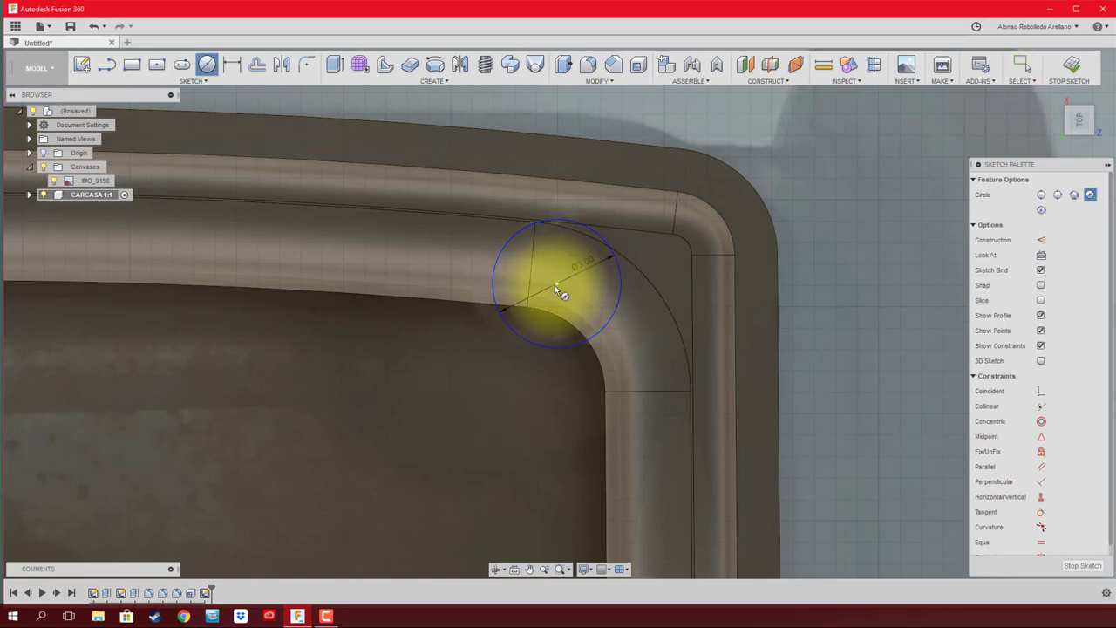
left_click(557, 284)
type("5.5")
key("Return")
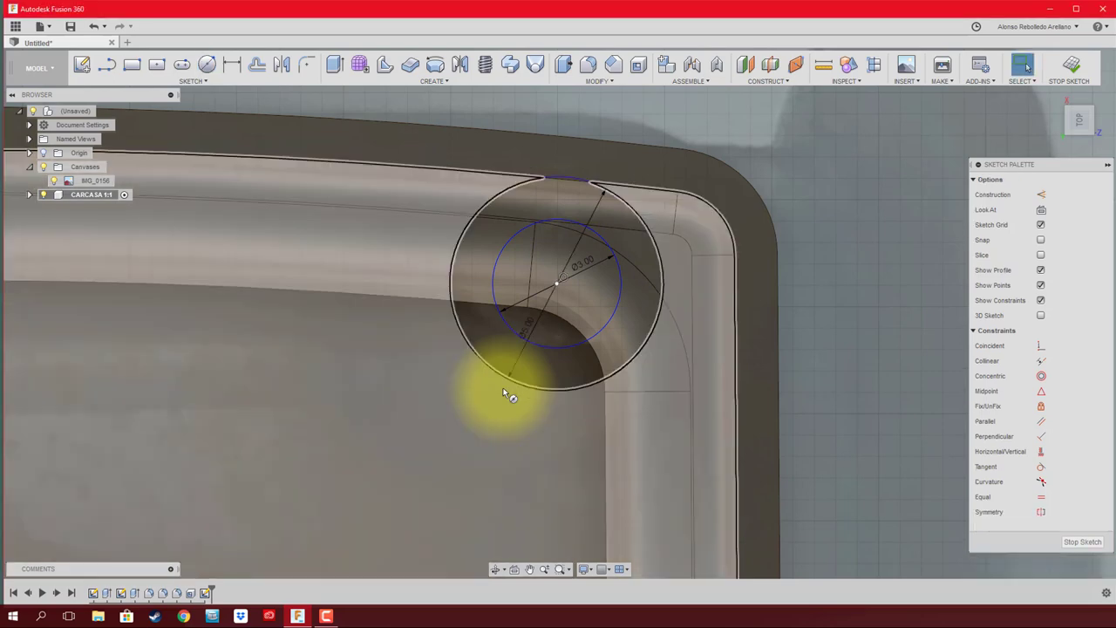
key("Escape")
scroll(509, 387, "down", 2)
scroll(515, 400, "down", 1)
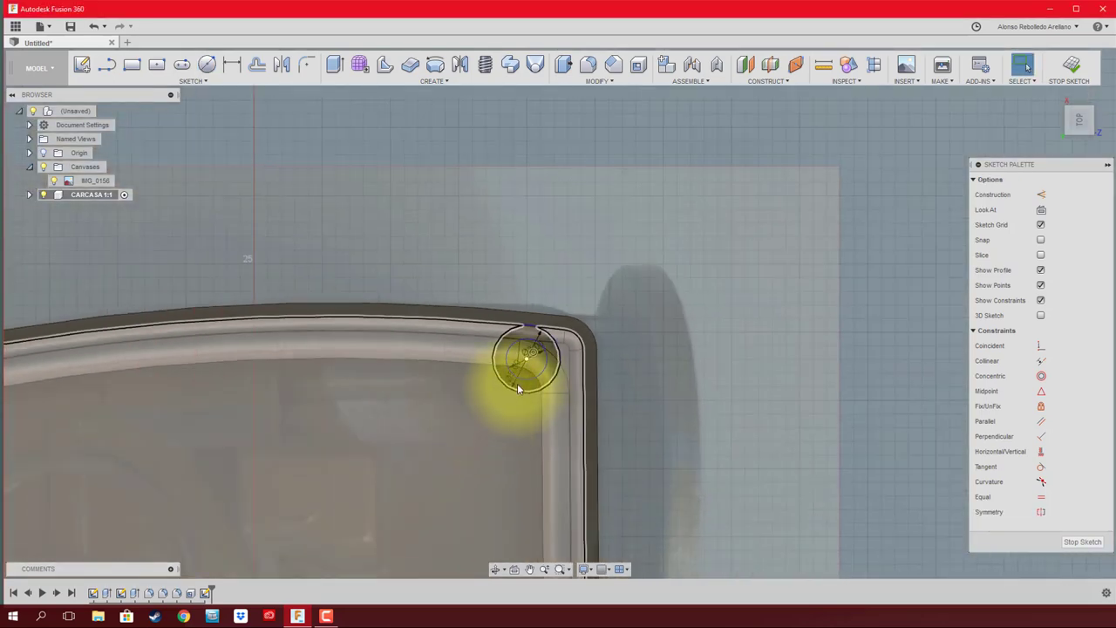
scroll(517, 383, "up", 2)
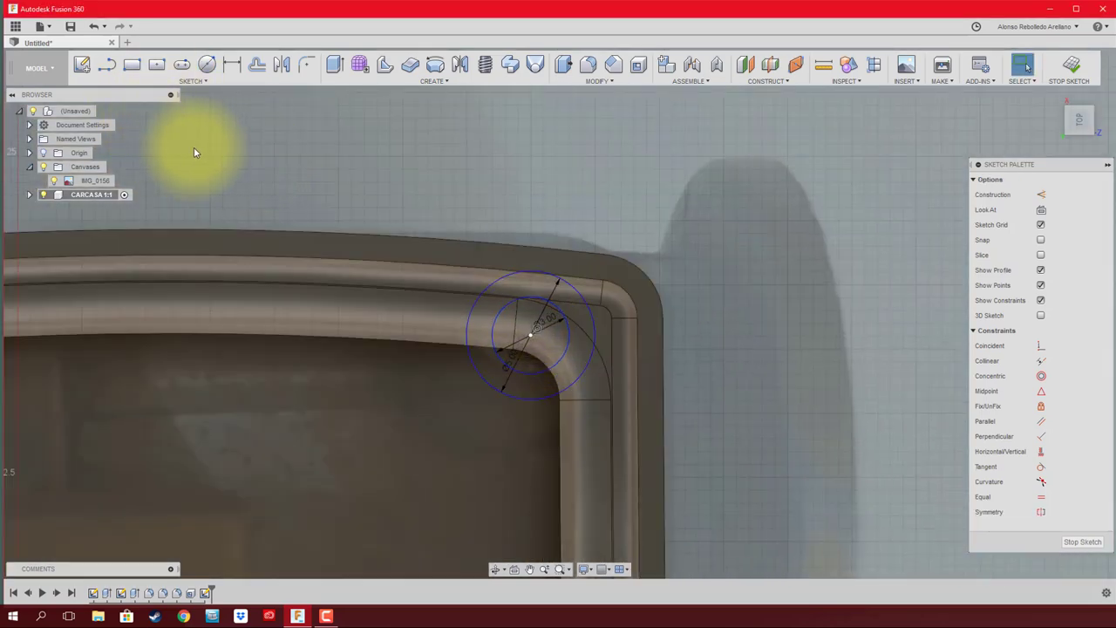
- Draw lines tying the circles to the right wall and the outer rim
key("l")
left_click(530, 334)
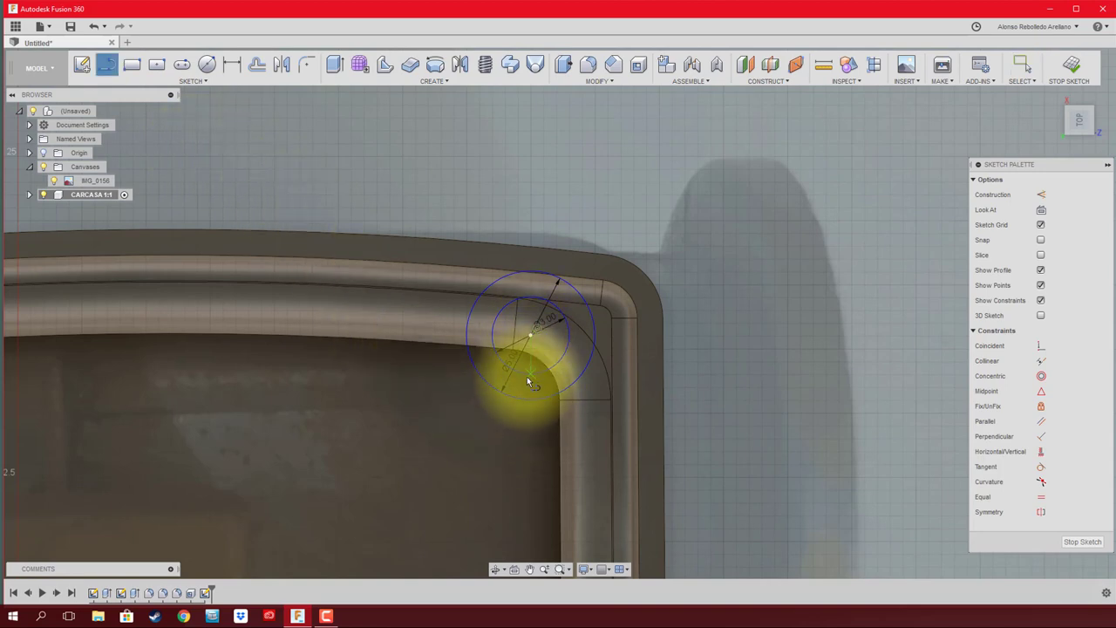
left_click(529, 398)
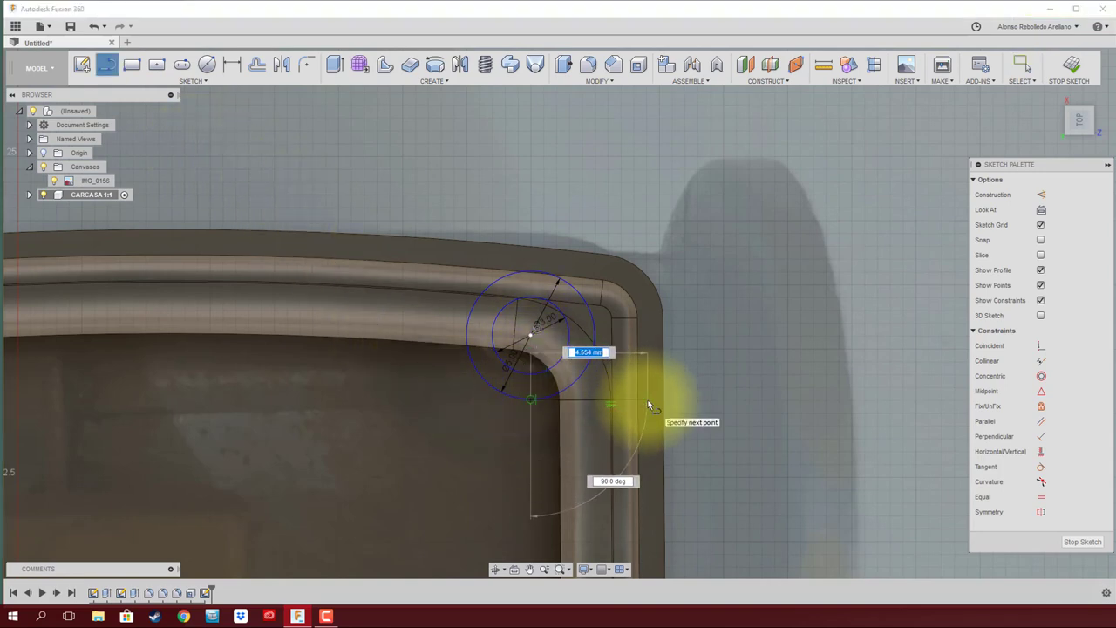
left_click(649, 404)
key("l")
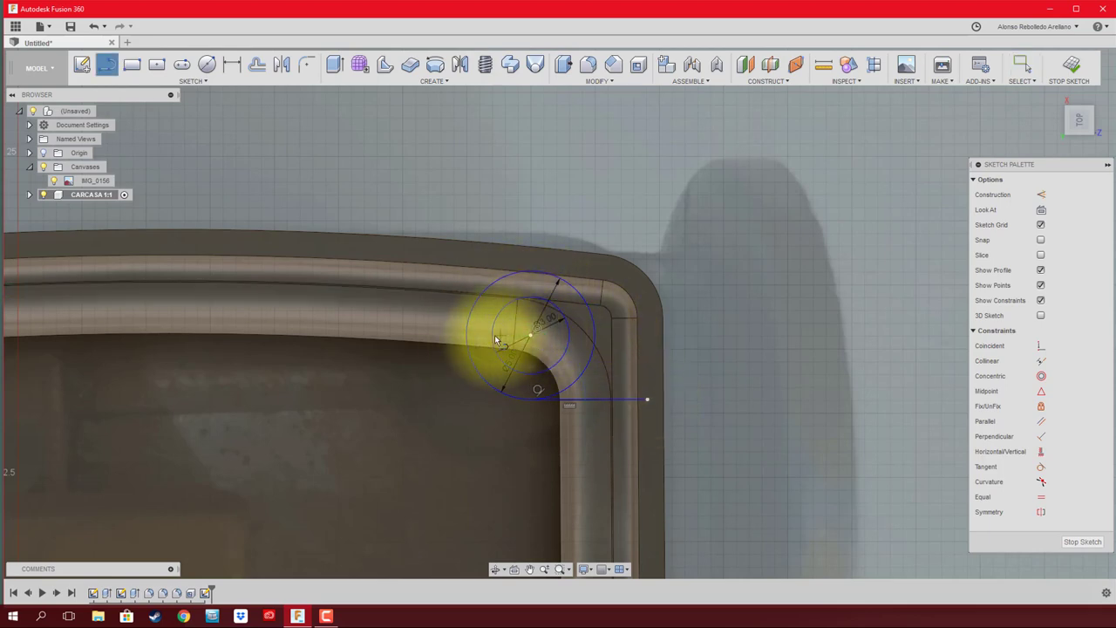
left_click(465, 334)
left_click(469, 257)
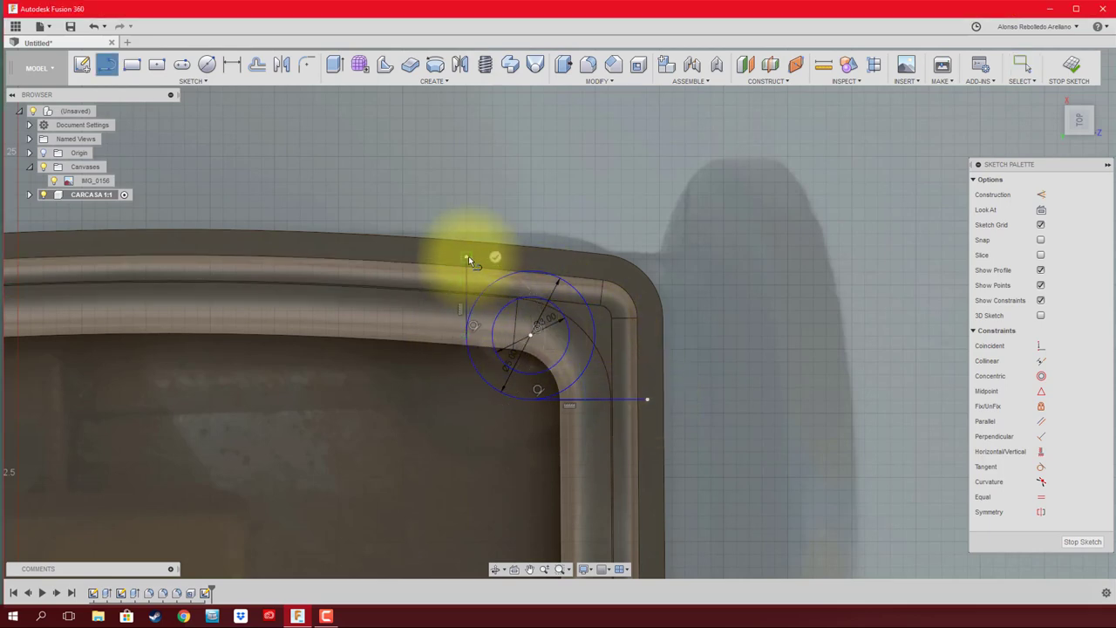
key("Escape")
scroll(556, 236, "down", 3)
scroll(416, 389, "down", 3)
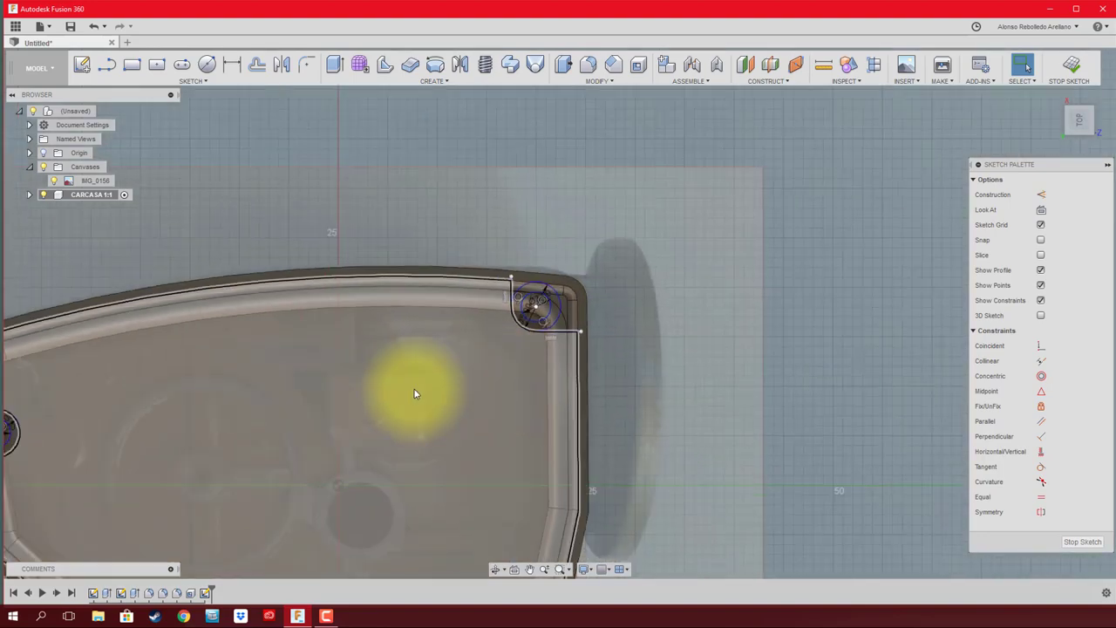
scroll(466, 282, "down", 2)
scroll(195, 311, "up", 5)
scroll(188, 313, "up", 3)
- Start an Extrude with the right and left corner boss rings selected
key("F6")
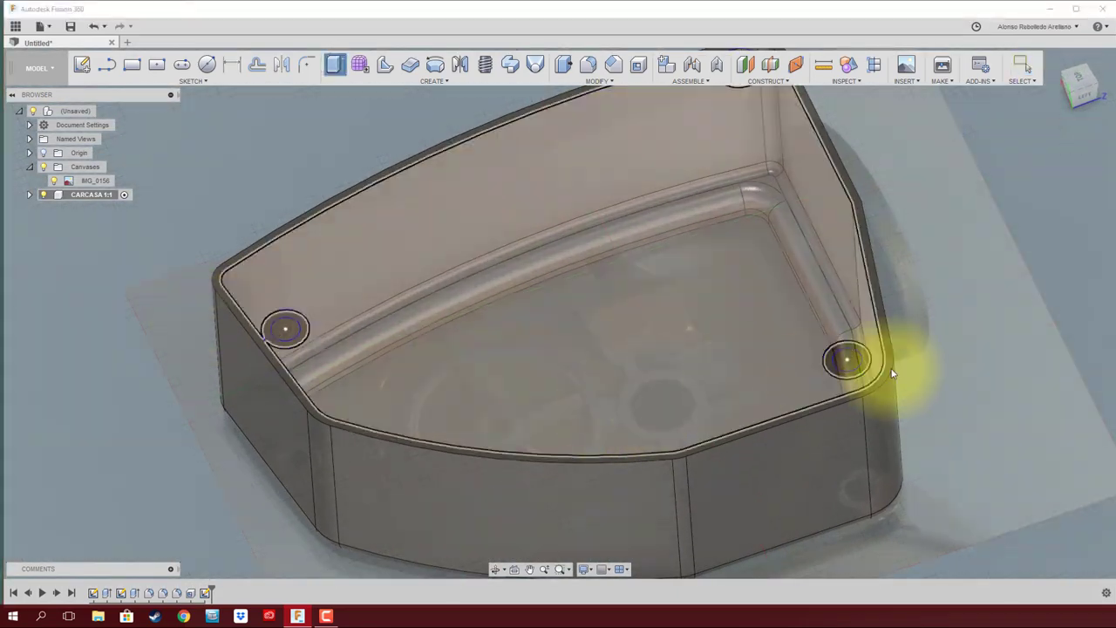
left_click(841, 364)
key("e")
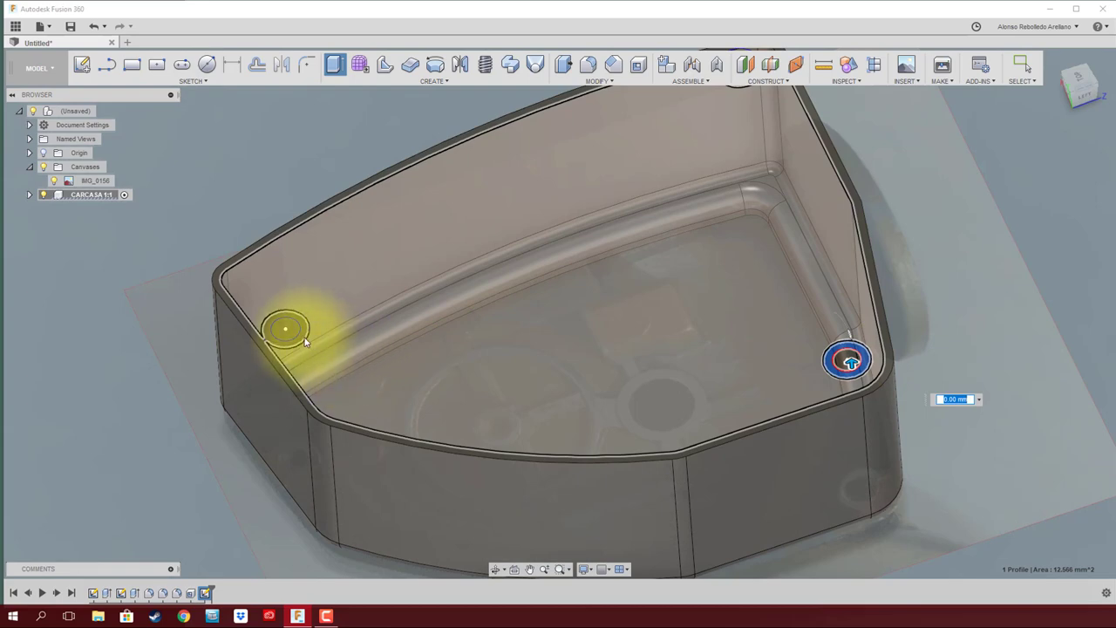
left_click(296, 333)
scroll(262, 344, "up", 3)
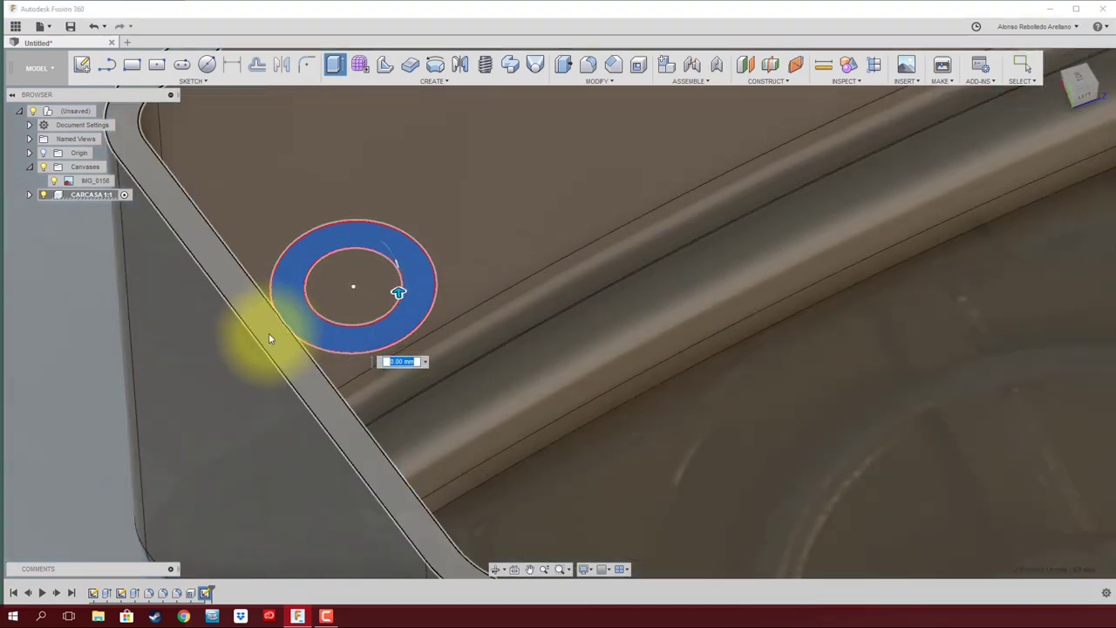
scroll(288, 327, "up", 2)
scroll(309, 318, "up", 3)
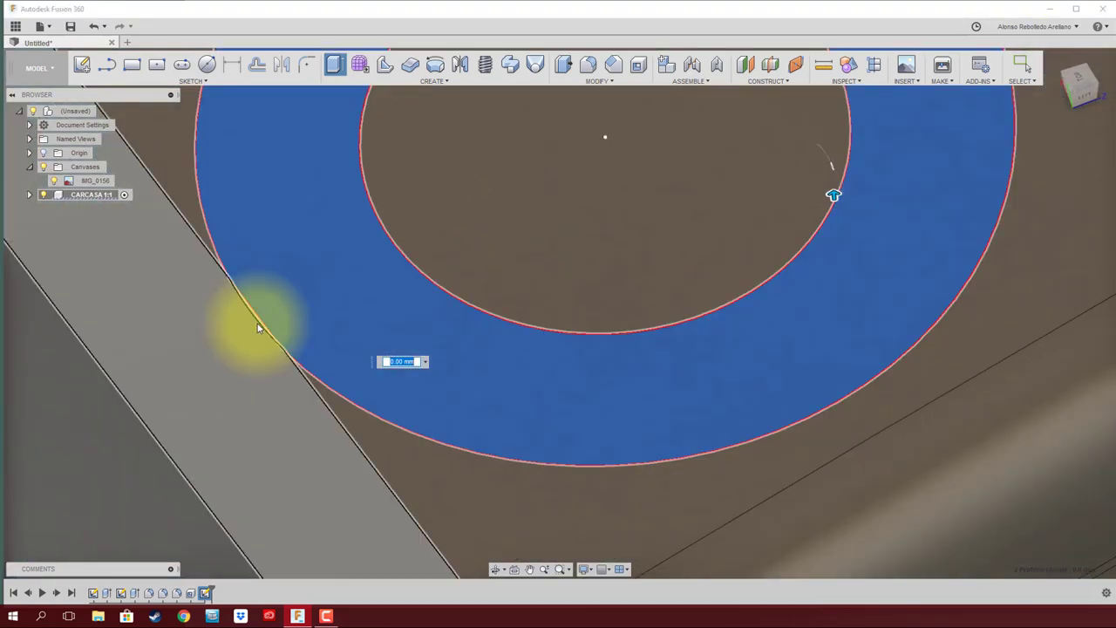
left_click(257, 326)
left_click(288, 321)
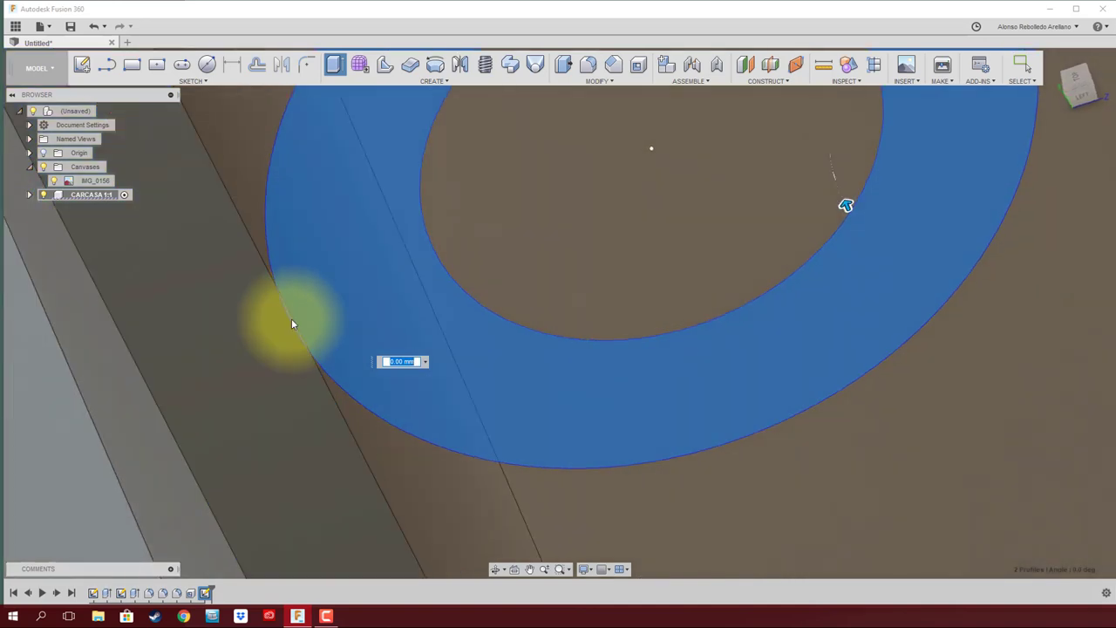
- Add the third corner boss ring and drag the extrusion down about -47 mm
scroll(322, 335, "down", 1)
scroll(345, 338, "down", 3)
scroll(436, 323, "down", 3)
scroll(517, 310, "down", 3)
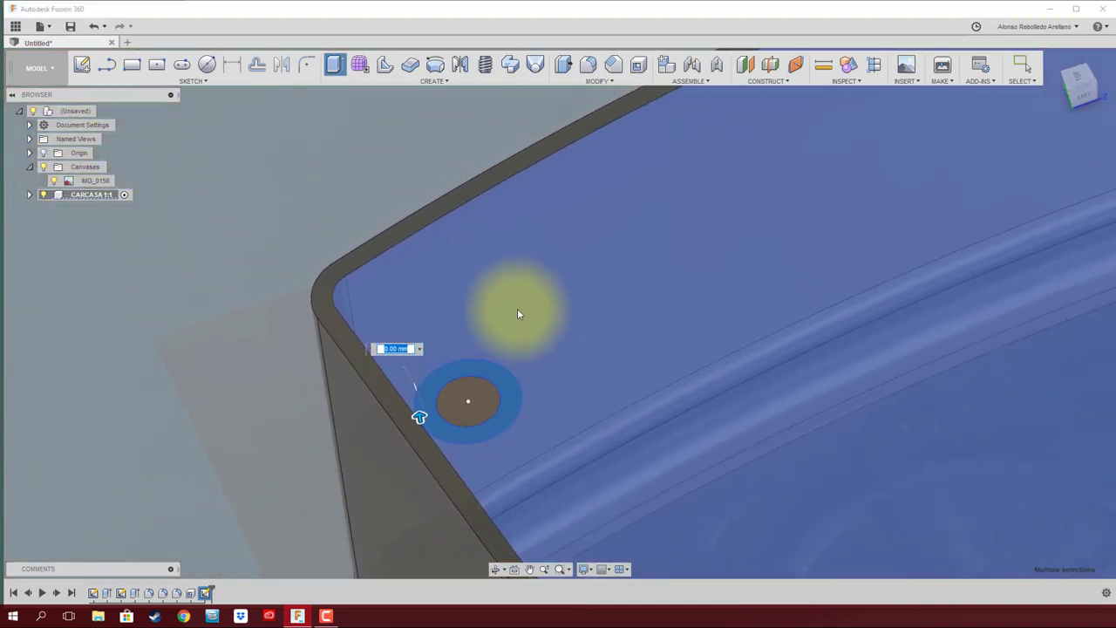
scroll(722, 292, "down", 2)
scroll(963, 260, "up", 3)
left_click(920, 272)
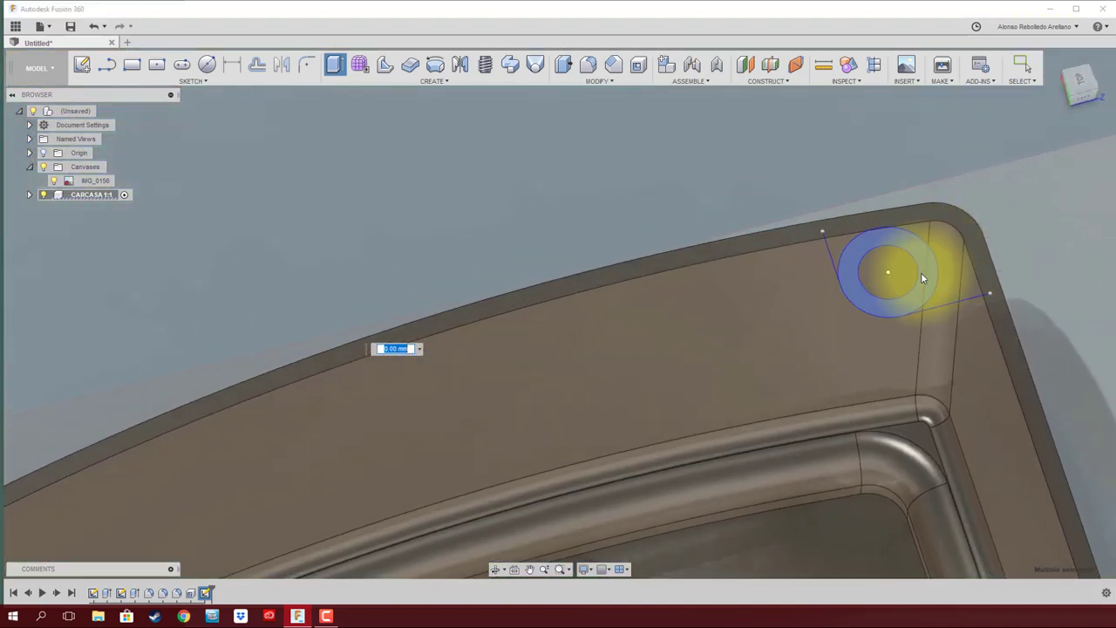
left_click(946, 279)
scroll(819, 270, "down", 2)
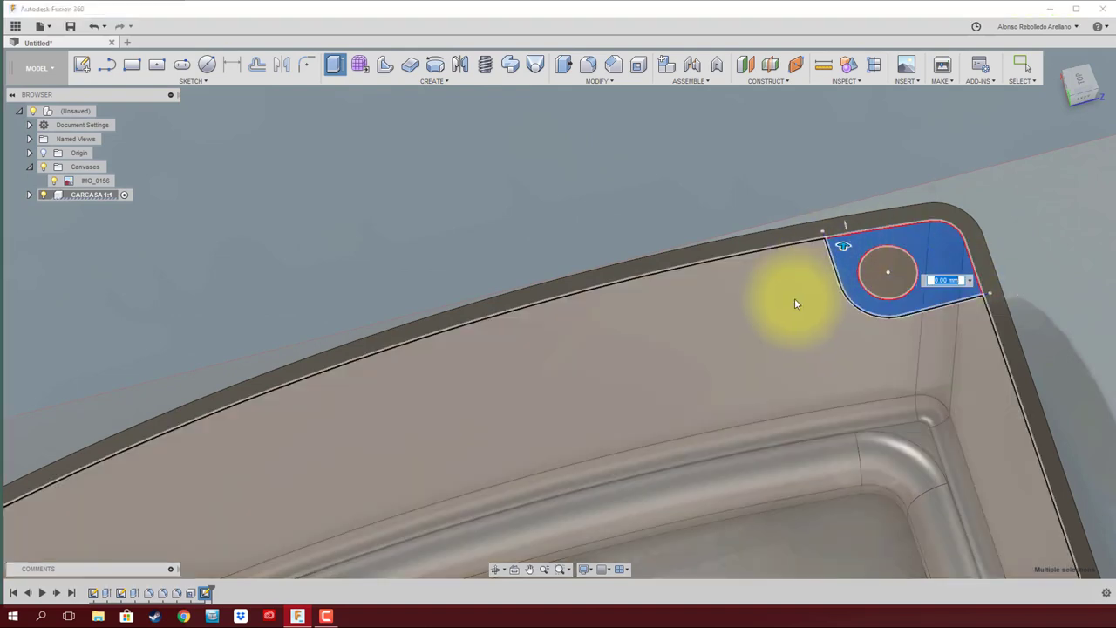
scroll(776, 283, "down", 2)
scroll(724, 249, "down", 2)
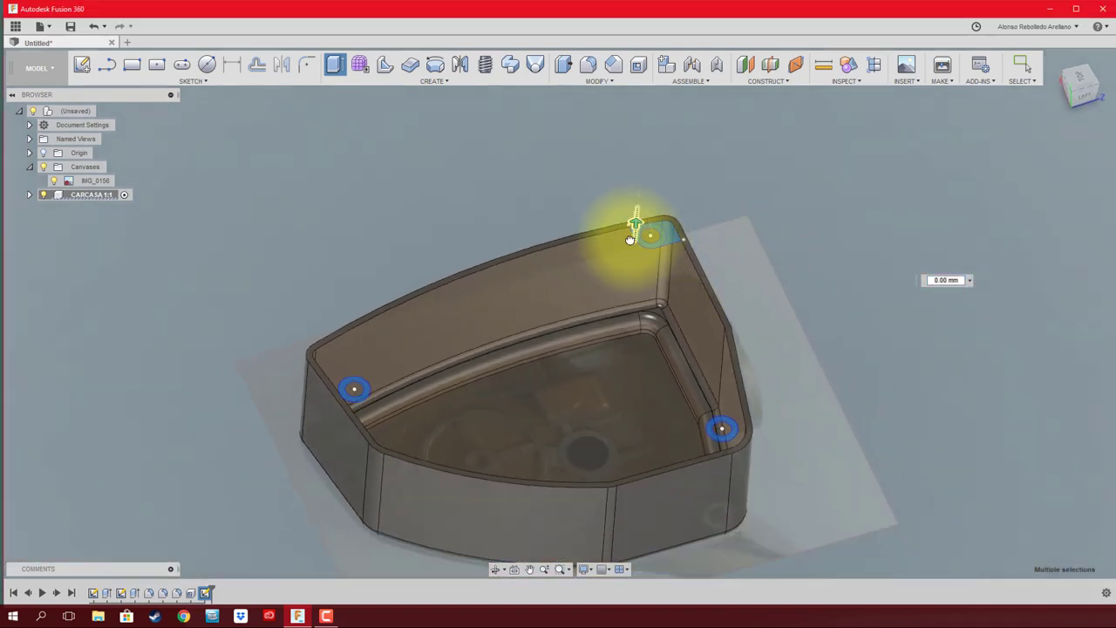
mouse_move(642, 225)
left_mouse_down()
mouse_move(676, 438)
mouse_move(616, 478)
left_mouse_up()
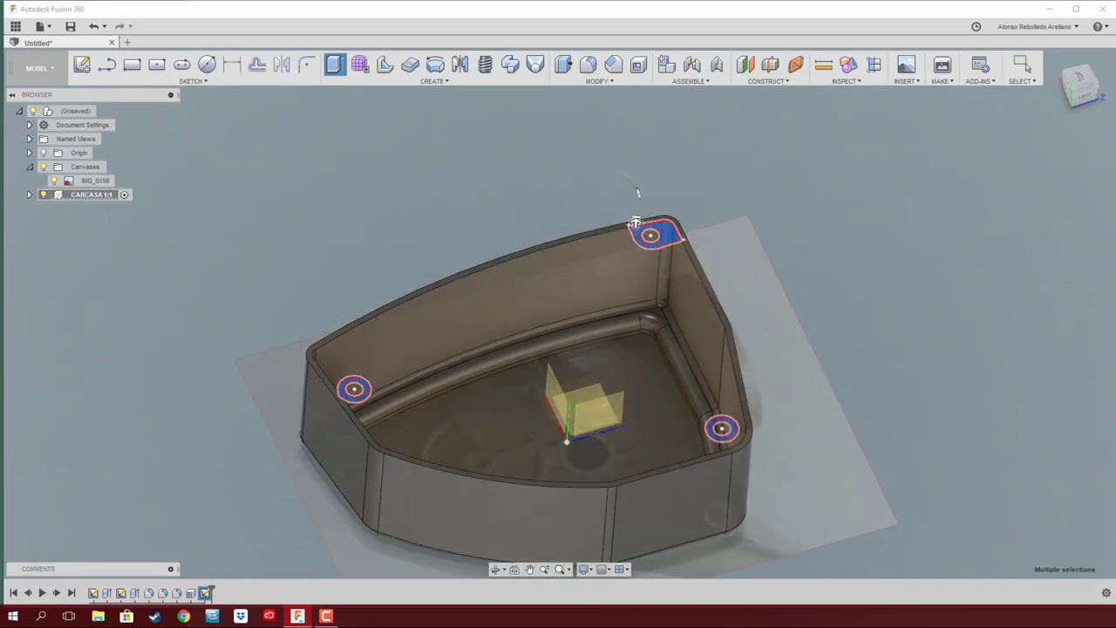
- Terminate the boss extrusion at the shell's inner floor face and commit it
double_click(927, 291)
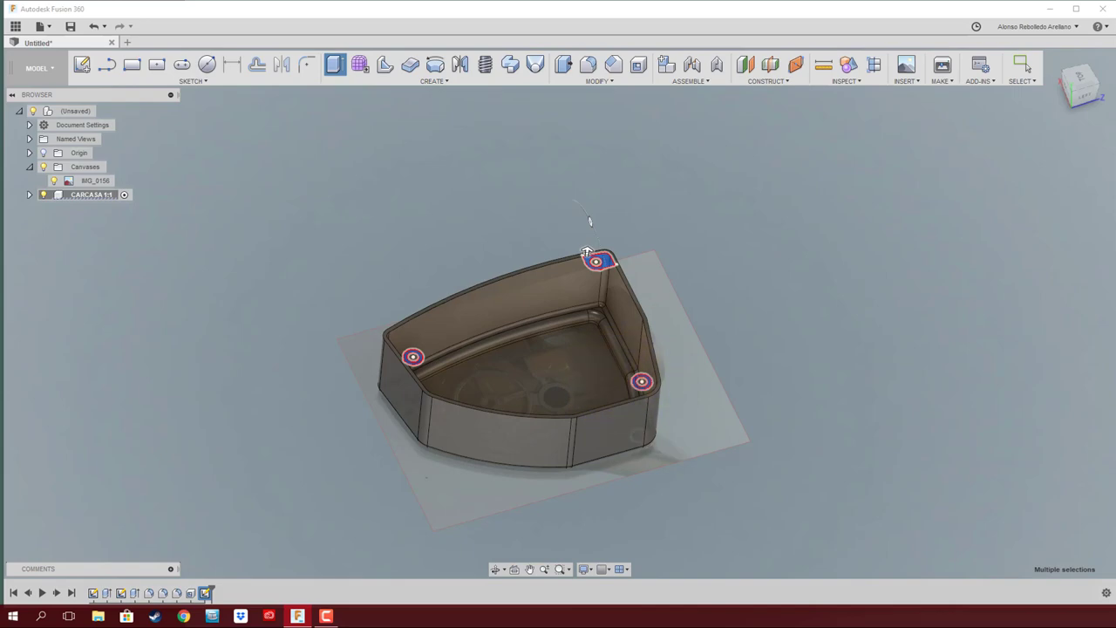
left_click(531, 403)
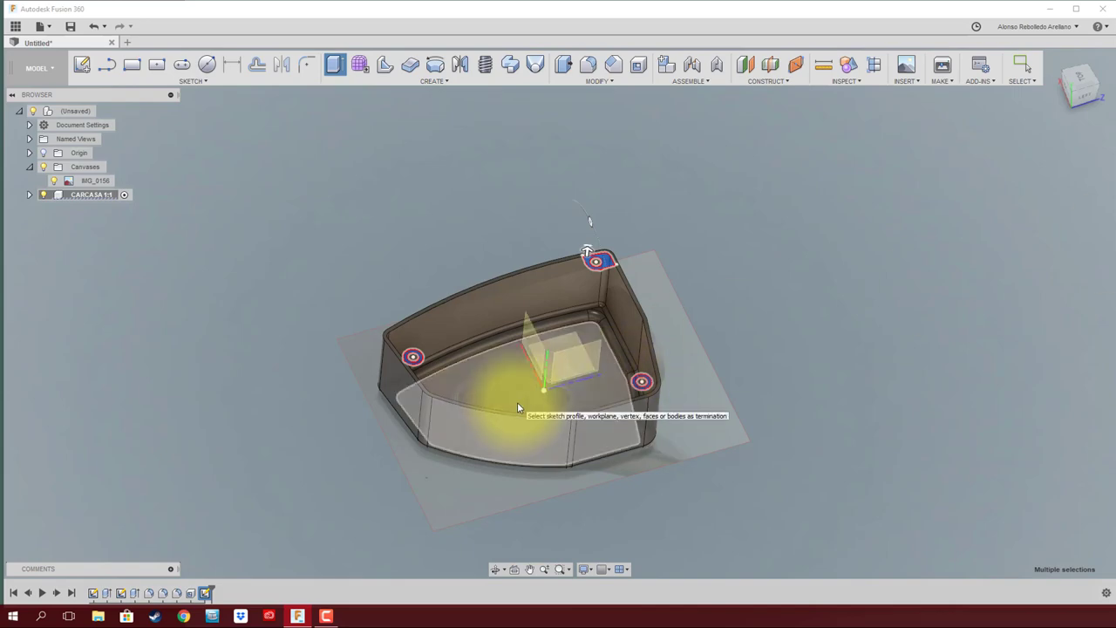
mouse_move(535, 403)
middle_mouse_down("shift")
mouse_move(611, 387)
mouse_move(598, 398)
mouse_move(422, 366)
middle_mouse_up("shift")
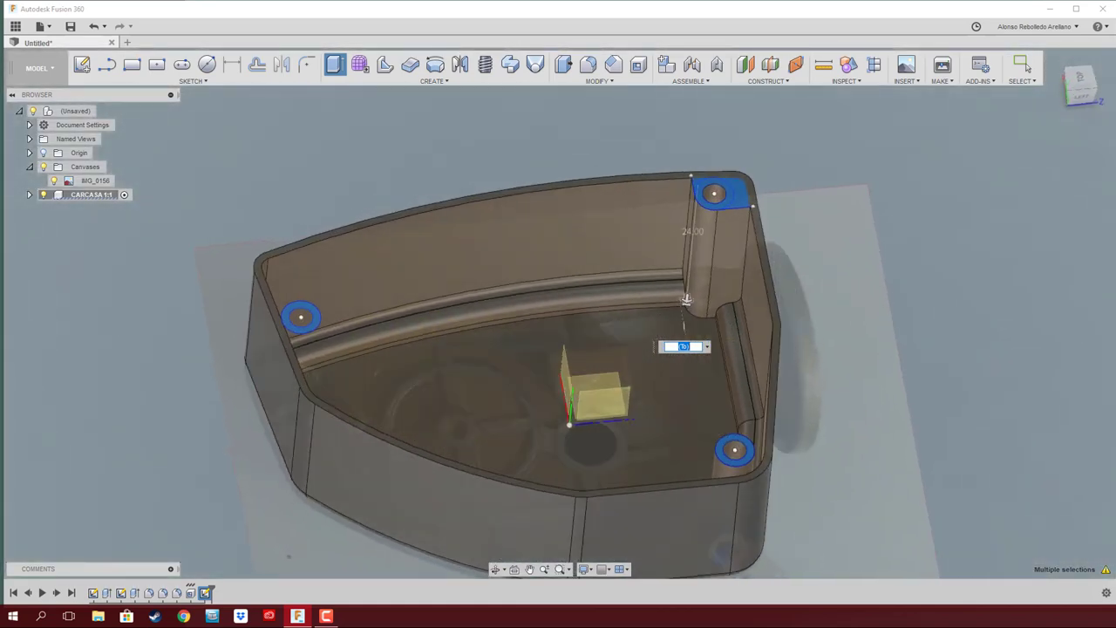
key("Return")
mouse_move(1015, 322)
middle_mouse_down("shift")
mouse_move(724, 347)
mouse_move(793, 349)
mouse_move(740, 317)
mouse_move(622, 324)
middle_mouse_up("shift")
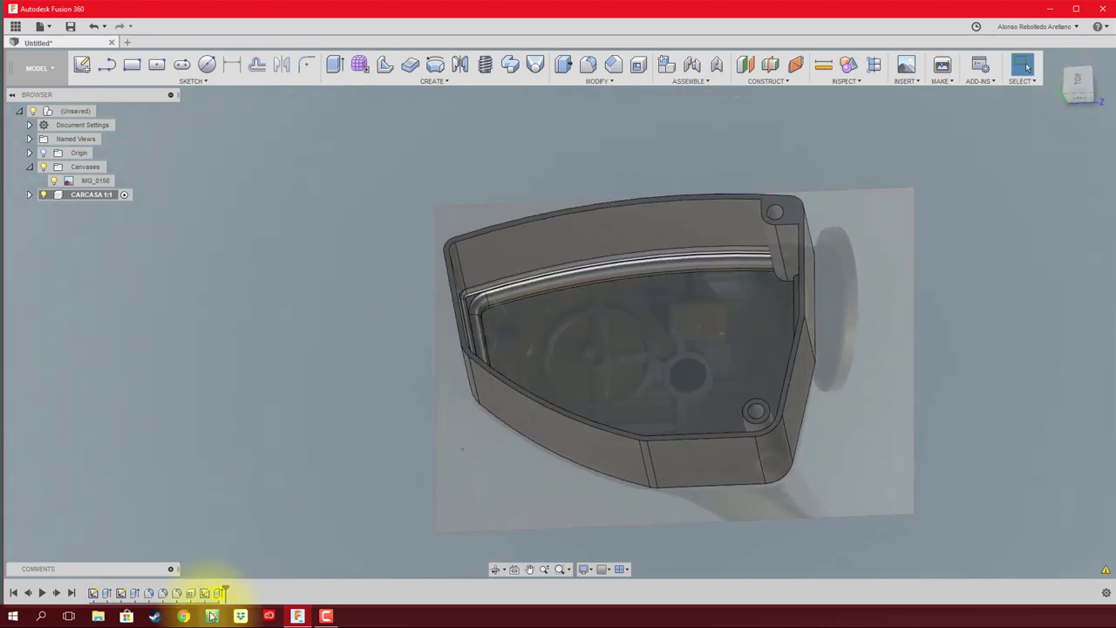
- Edit Extrude3 and change its depth so all three bosses build
right_click(219, 594)
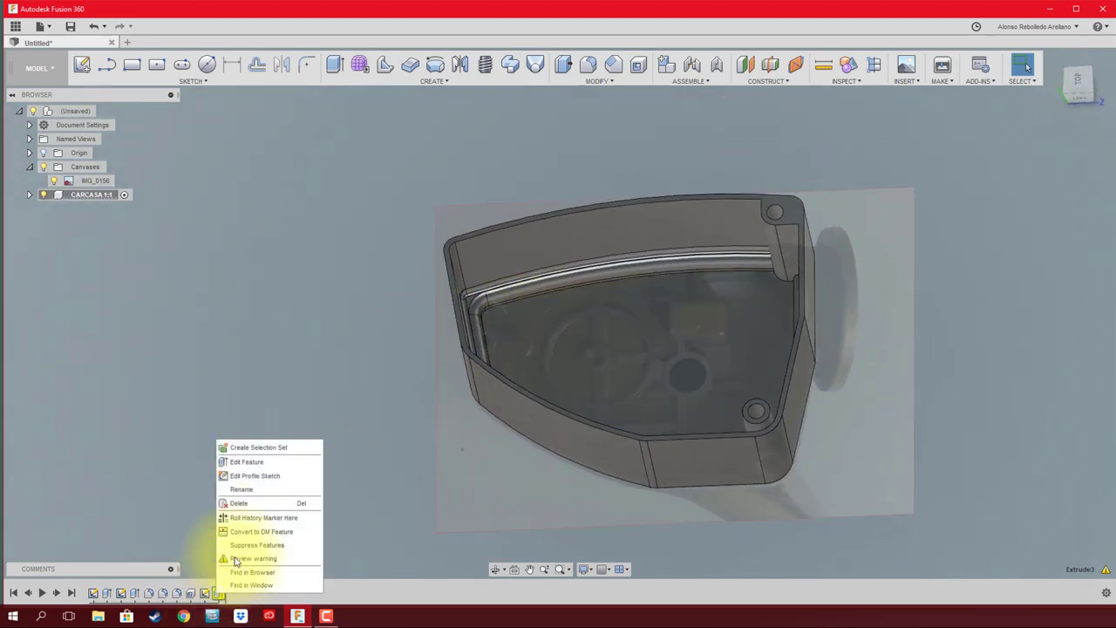
left_click(279, 467)
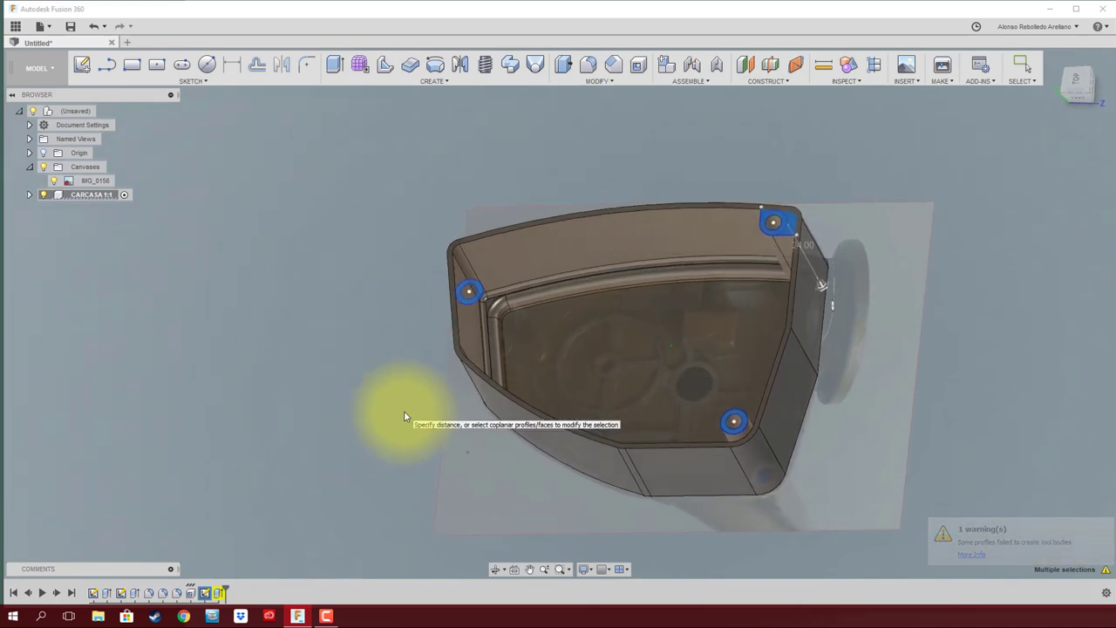
mouse_move(835, 287)
left_mouse_down()
mouse_move(746, 213)
mouse_move(815, 337)
left_mouse_up()
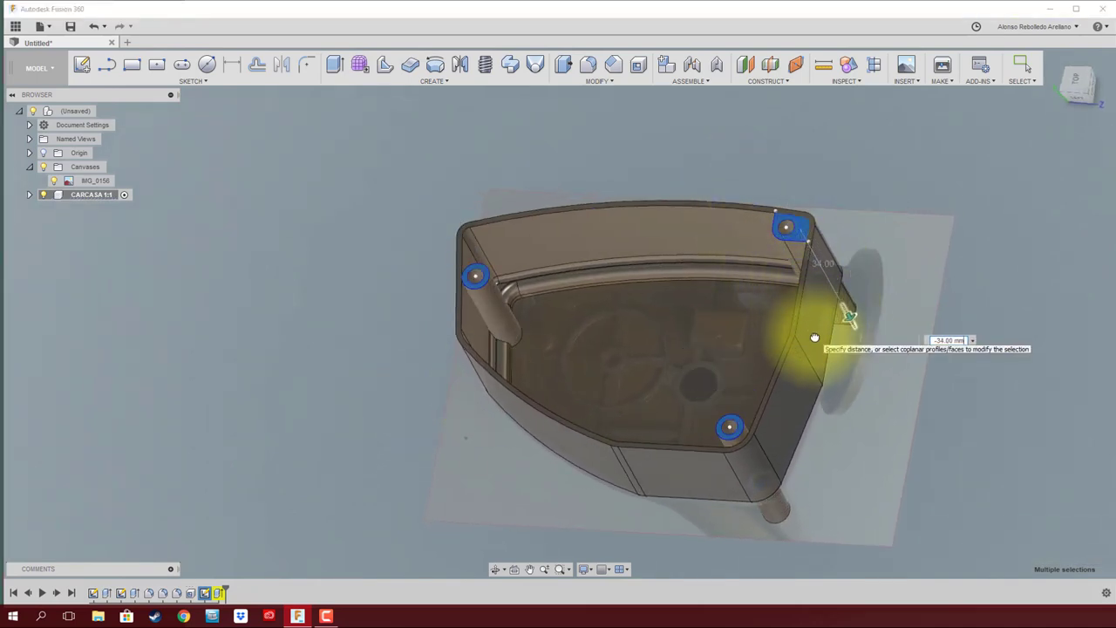
mouse_move(814, 338)
middle_mouse_down("shift")
mouse_move(769, 364)
mouse_move(892, 327)
middle_mouse_up("shift")
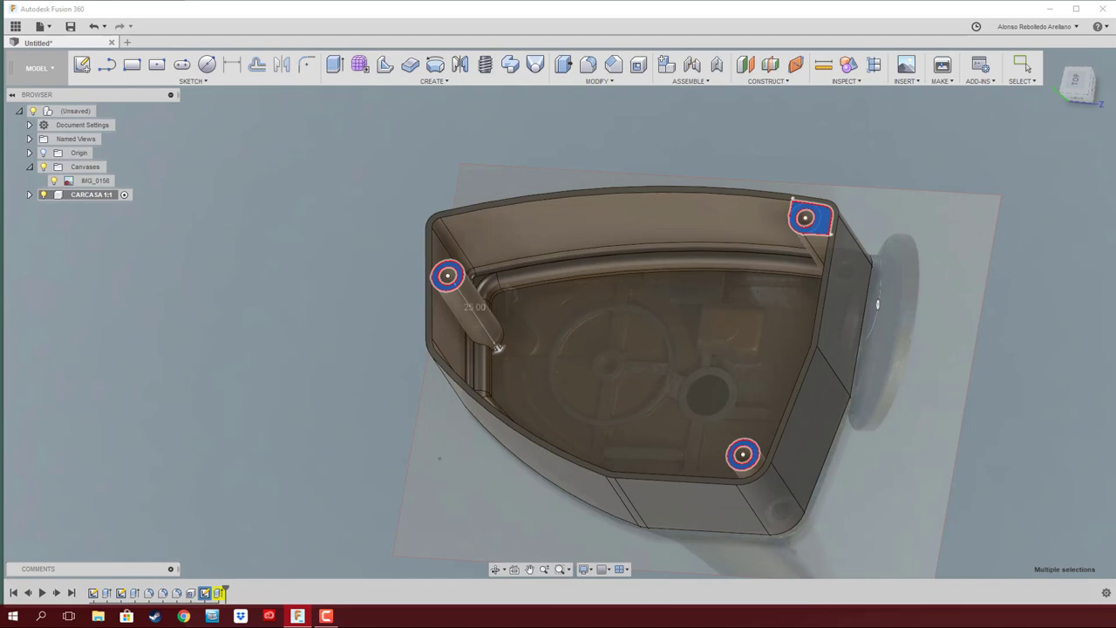
key("Escape")
- Hide the IMG_0156 reference image
left_click(1075, 85)
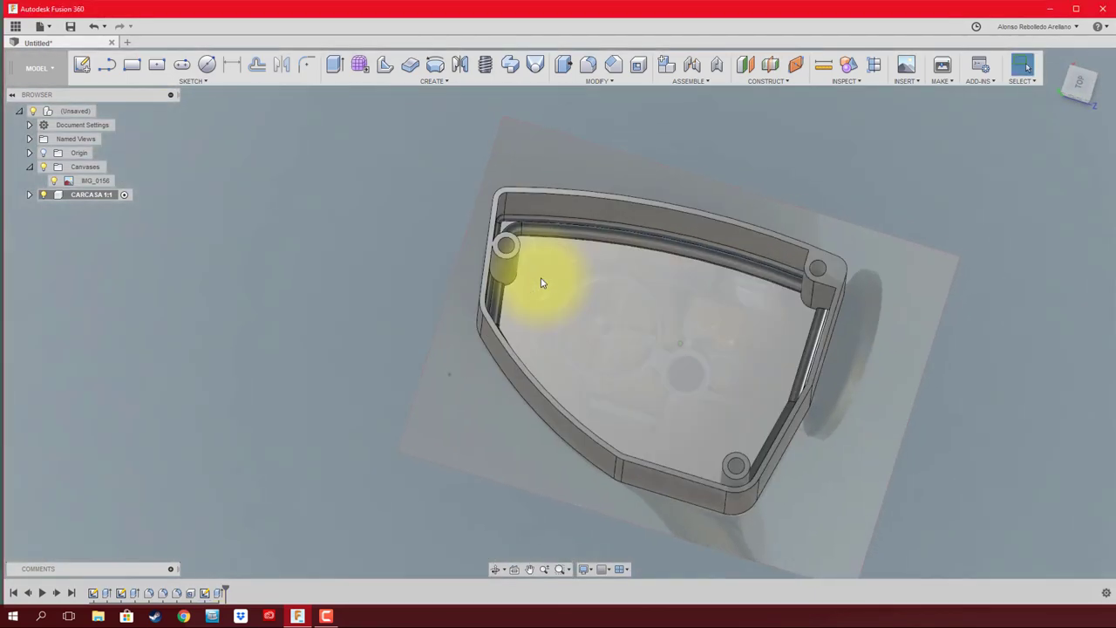
middle_click_drag(548, 279, 229, 250, "shift")
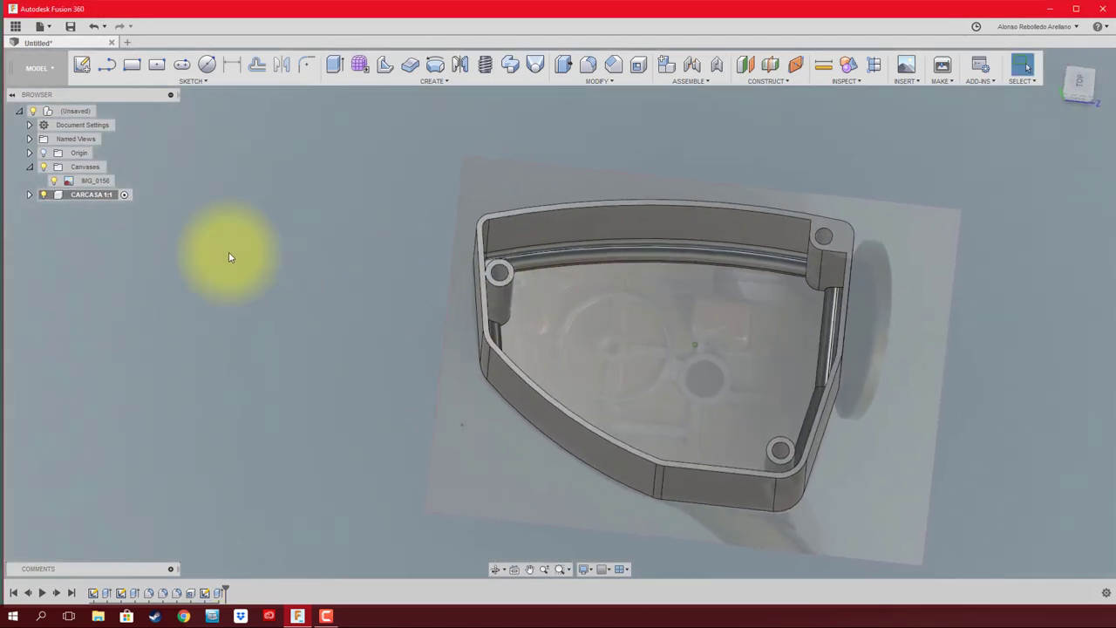
left_click(53, 180)
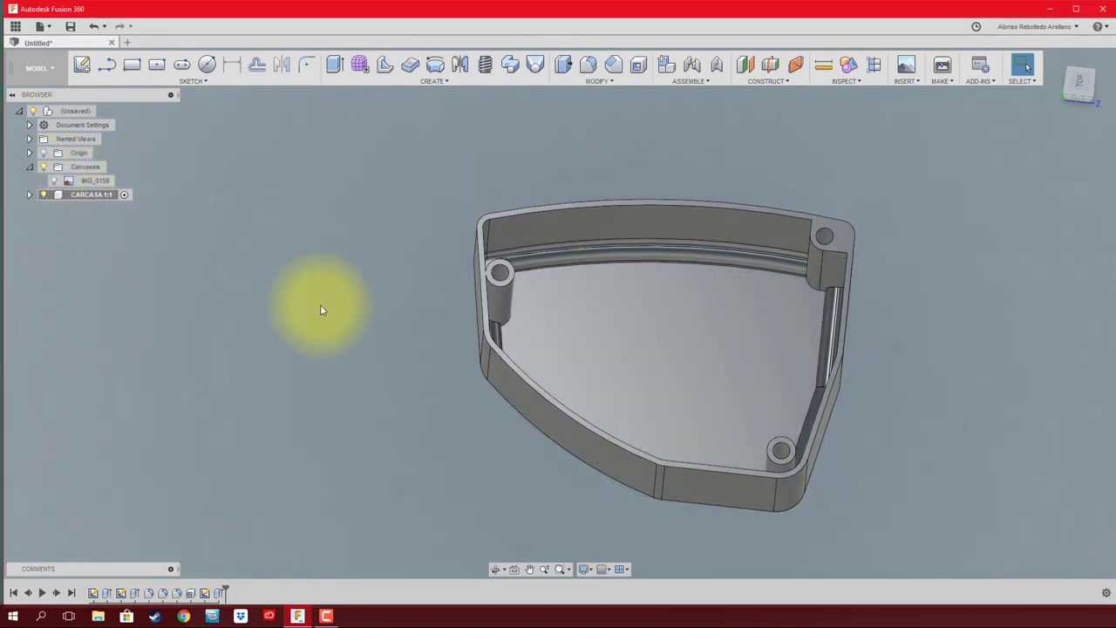
- Apply a fillet to the edge joining the corner screw boss to the wall
scroll(442, 327, "up", 2)
scroll(442, 327, "up", 3)
mouse_move(448, 299)
middle_mouse_down("shift")
mouse_move(461, 311)
mouse_move(470, 301)
mouse_move(416, 209)
mouse_move(445, 187)
middle_mouse_up("shift")
left_click(588, 64)
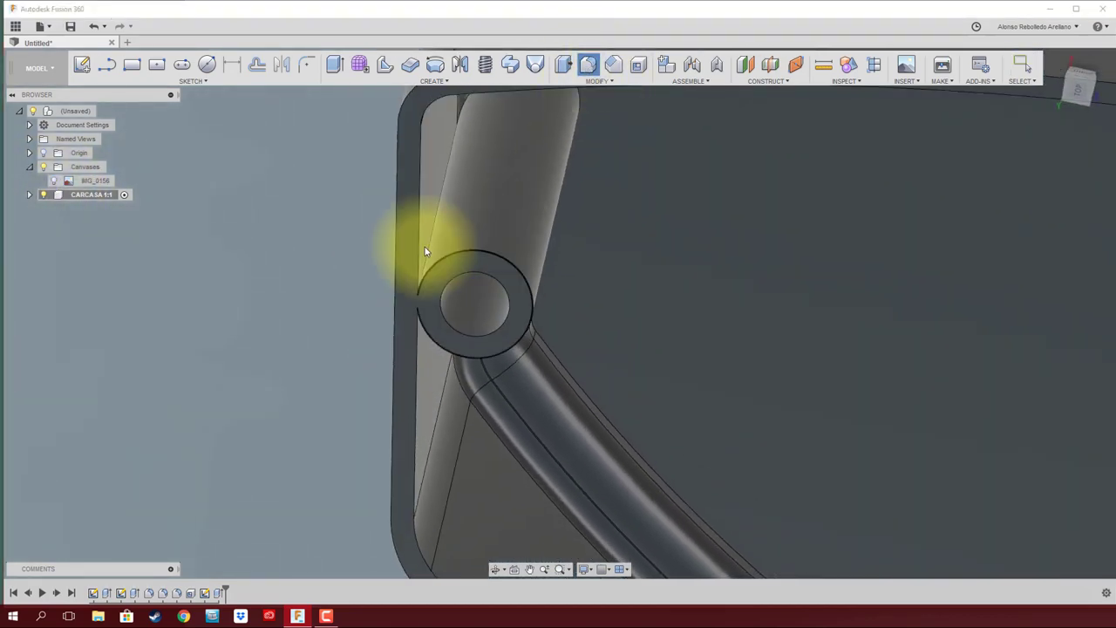
left_click(432, 241)
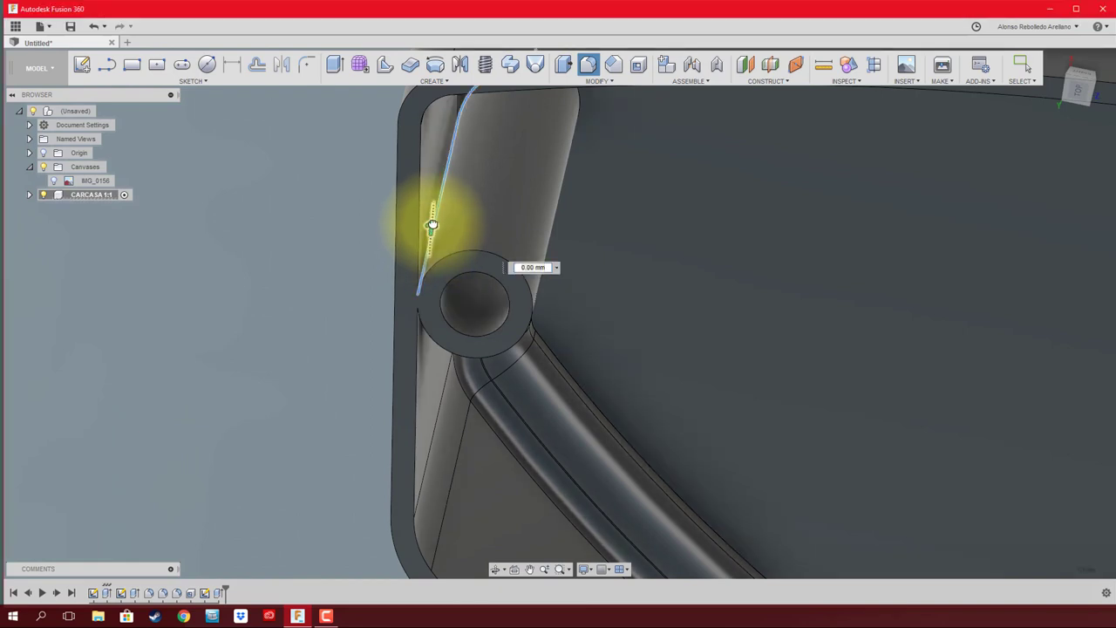
mouse_move(433, 225)
middle_mouse_down("shift")
mouse_move(470, 255)
mouse_move(989, 235)
mouse_move(615, 406)
mouse_move(973, 424)
mouse_move(970, 411)
mouse_move(247, 139)
middle_mouse_up("shift")
key("Escape")
scroll(620, 406, "down", 5)
- Sketch on the shell floor plane two lines from the boss to the outer wall
left_click(81, 64)
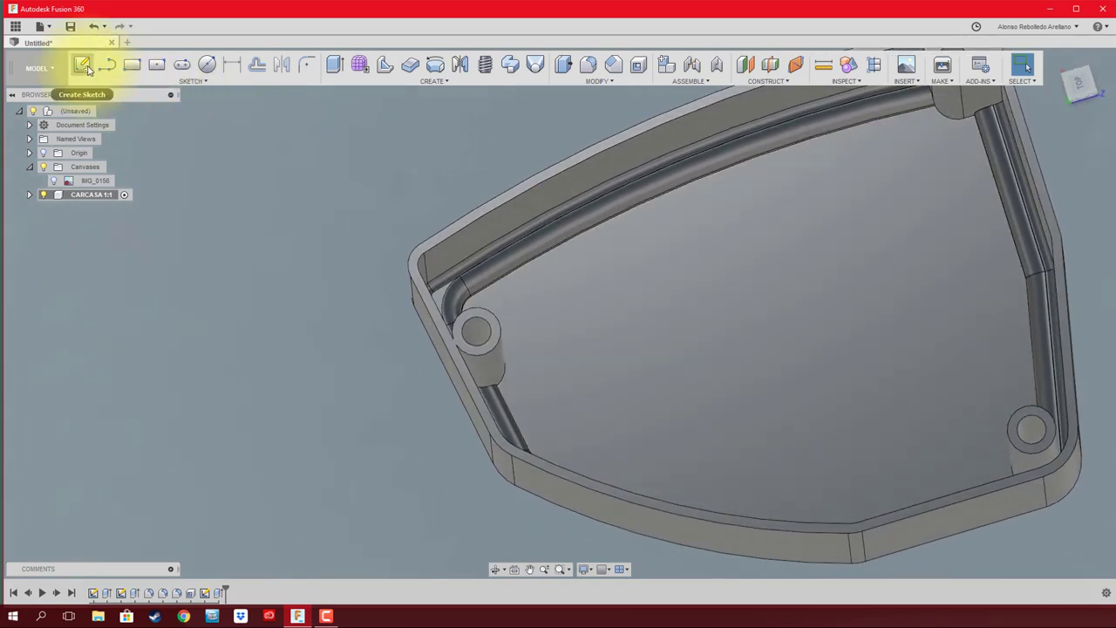
left_click(1030, 427)
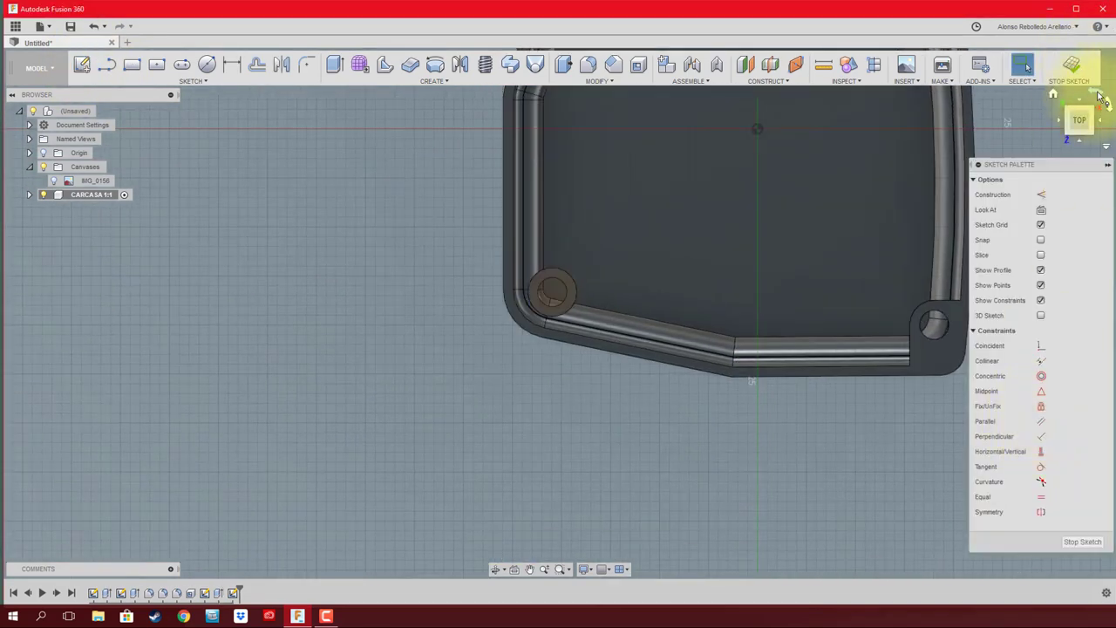
middle_click_drag(1099, 96, 717, 369)
scroll(538, 320, "up", 2)
scroll(558, 328, "up", 3)
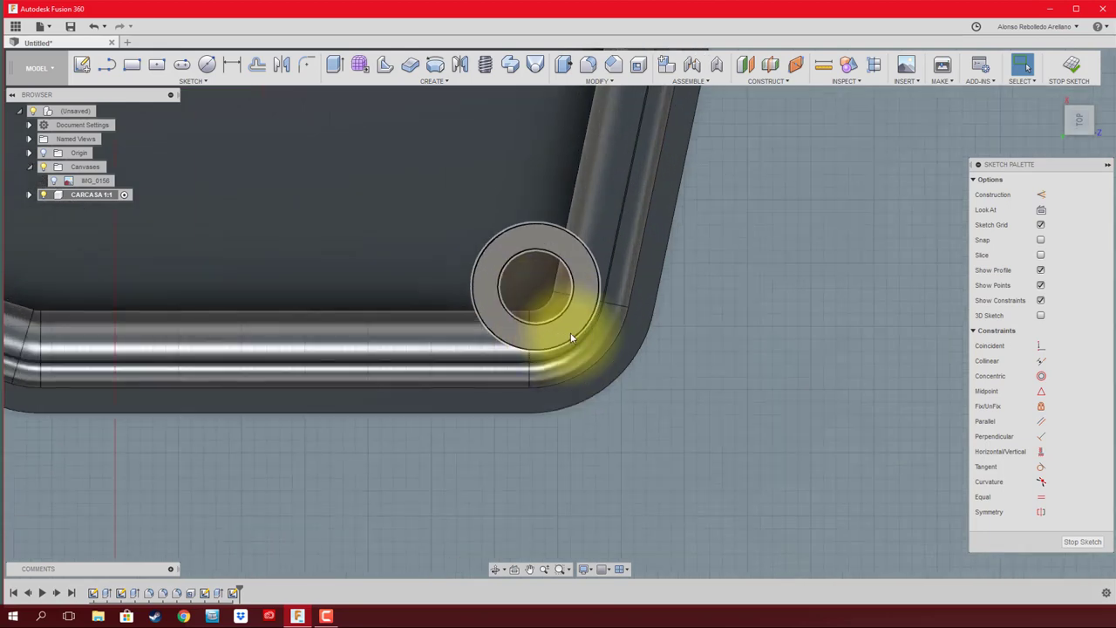
key("l")
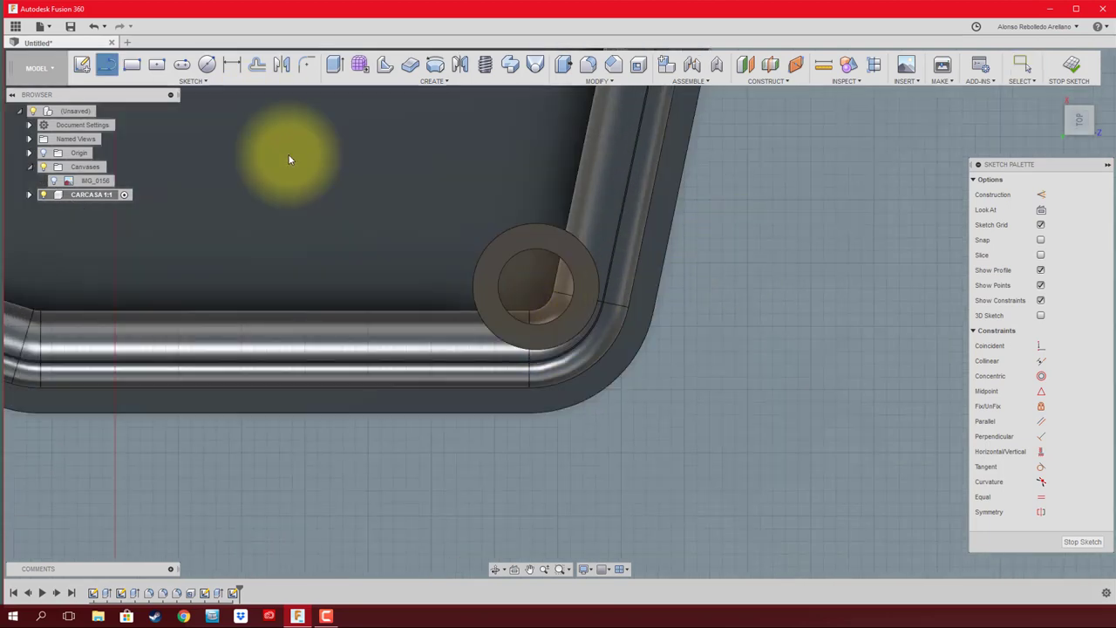
left_click(572, 236)
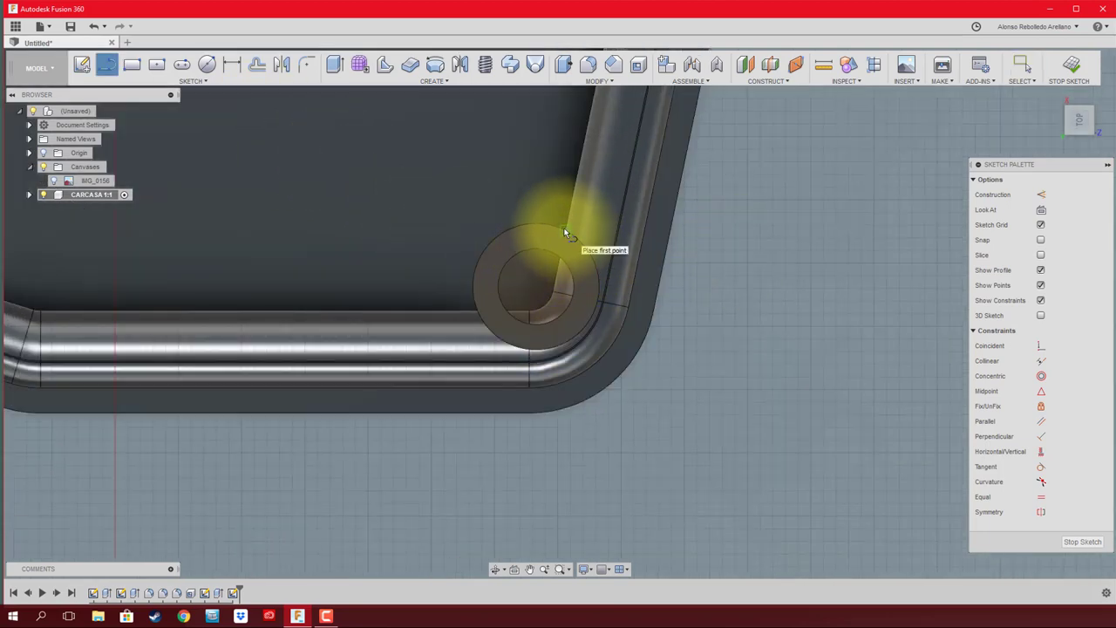
left_click(651, 250)
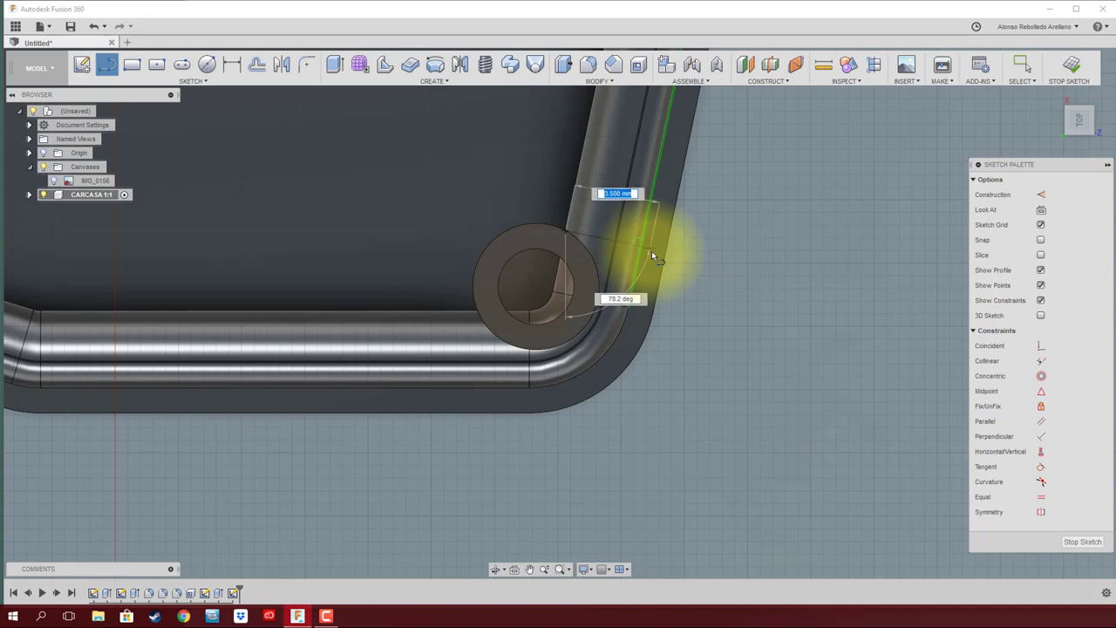
key("Escape")
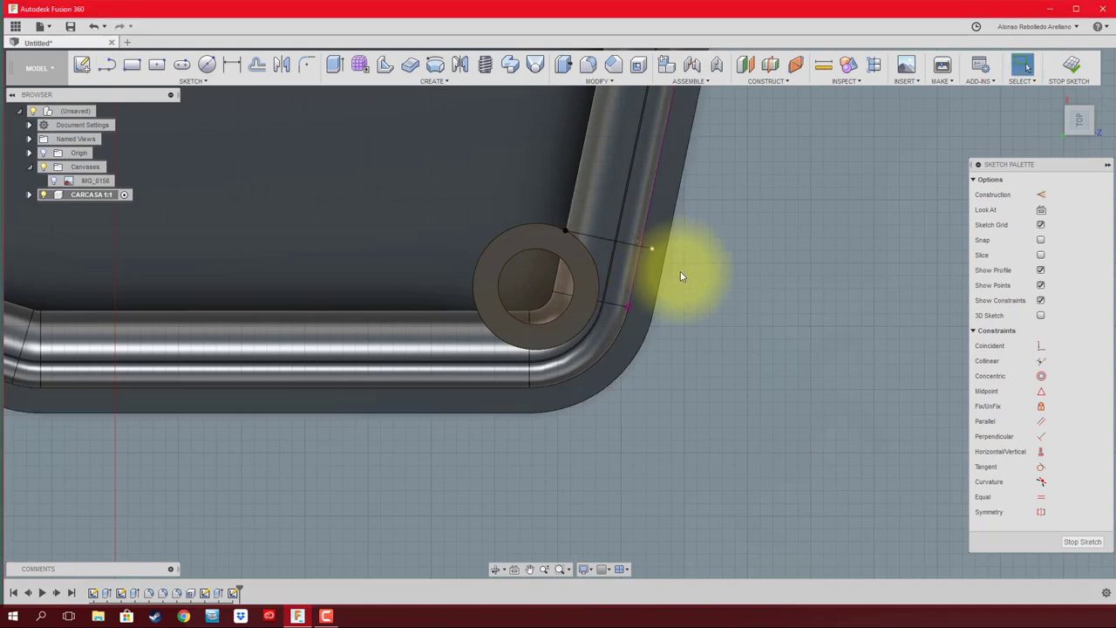
key("l")
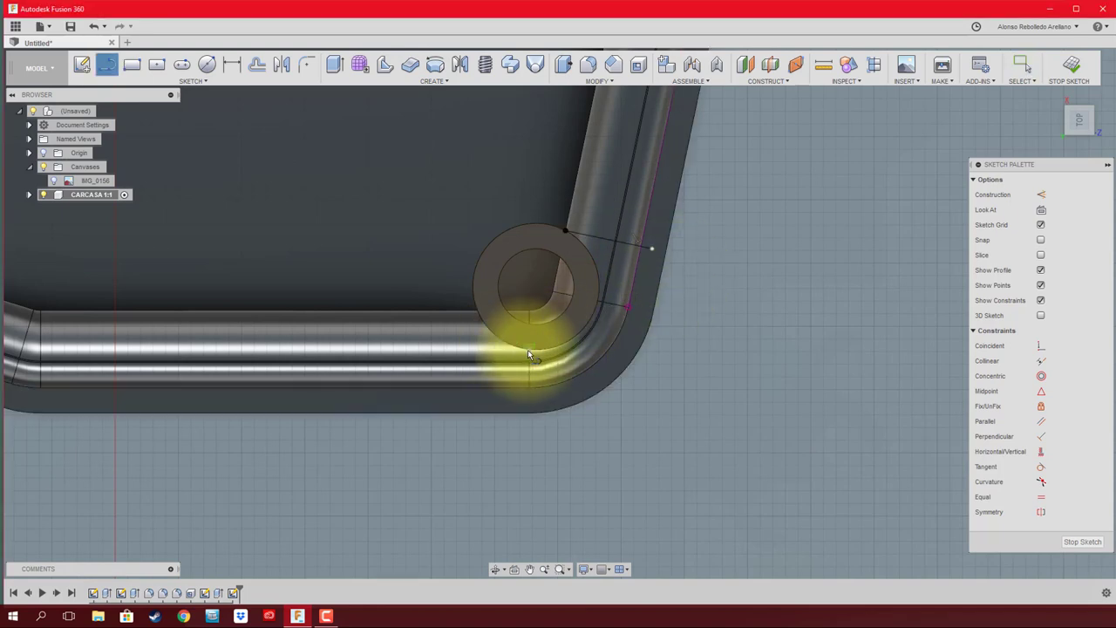
left_click(528, 349)
left_click(531, 402)
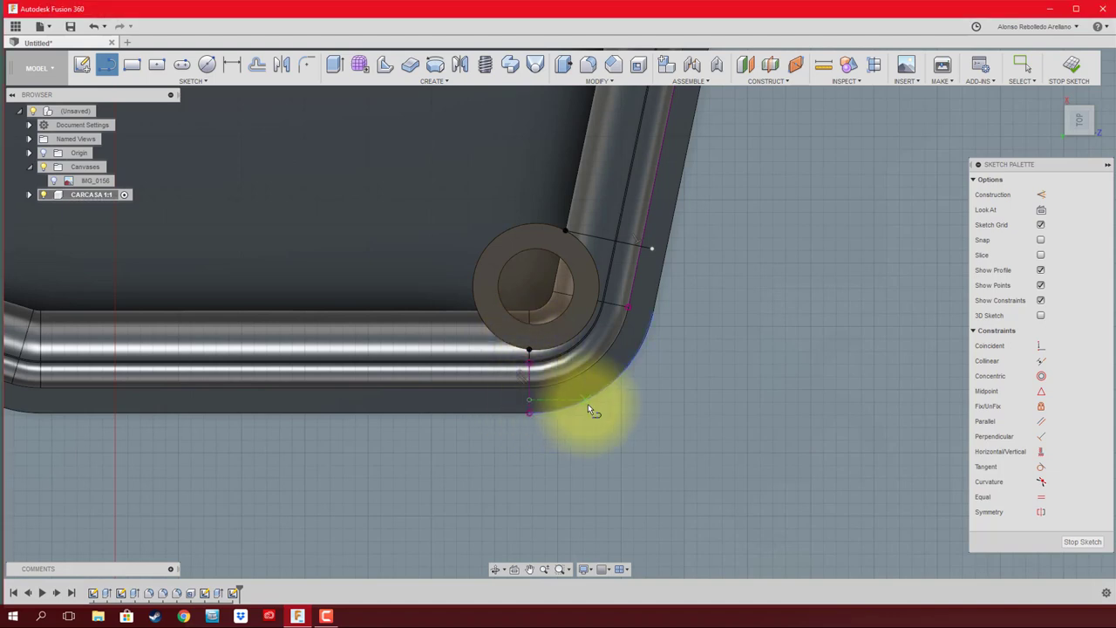
key("Escape")
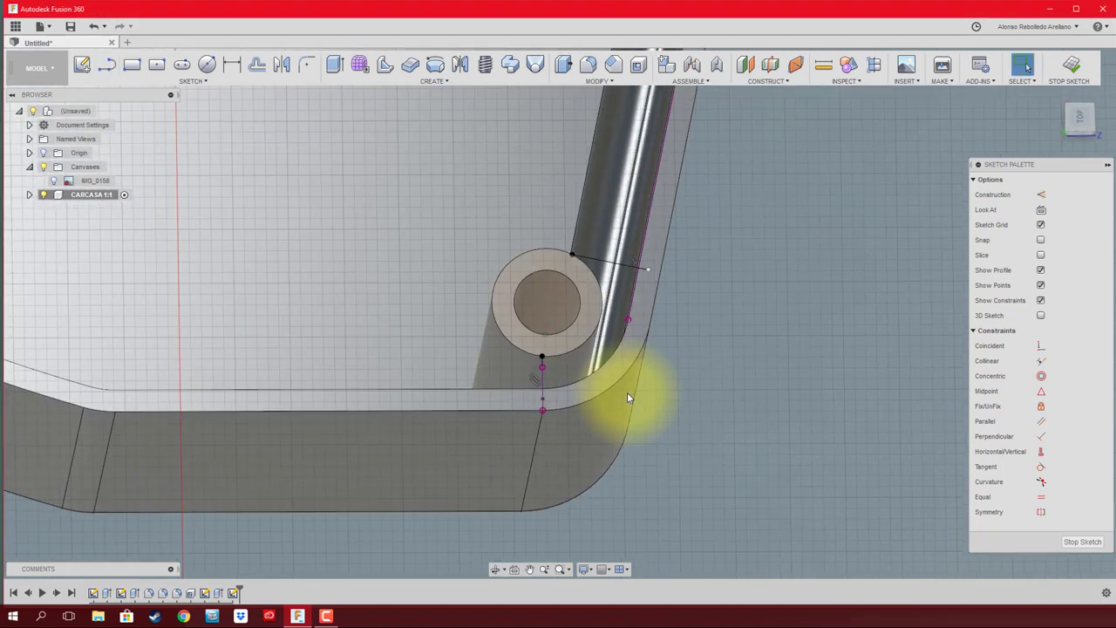
- Add another line from the boss's lower sketch point to the shell edge
middle_click_drag(627, 391, 626, 306, "shift")
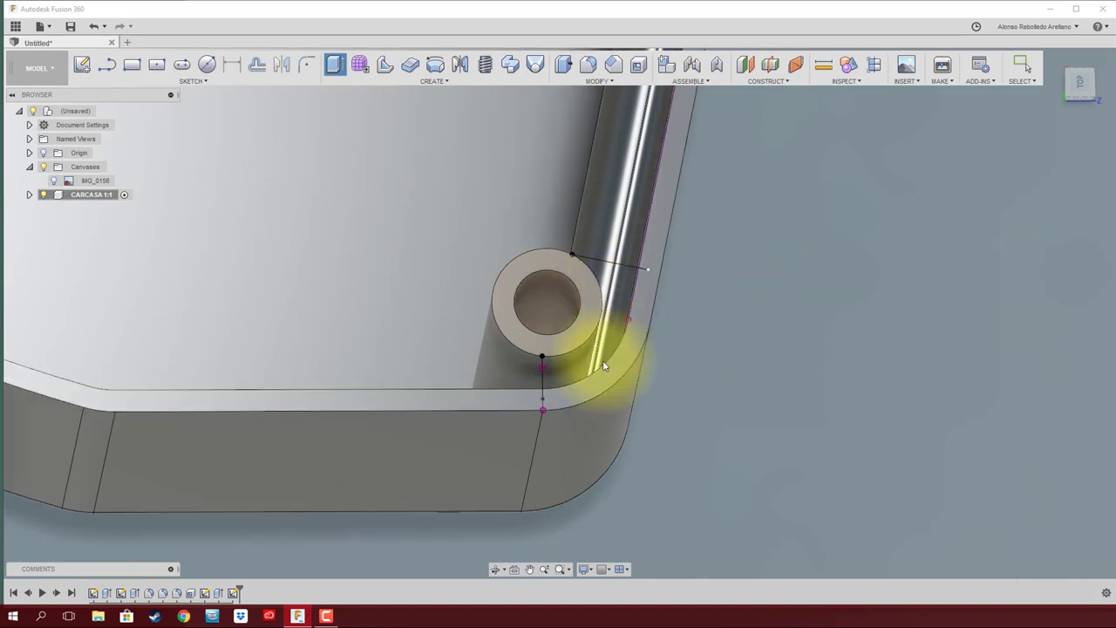
key("l")
left_click(594, 436)
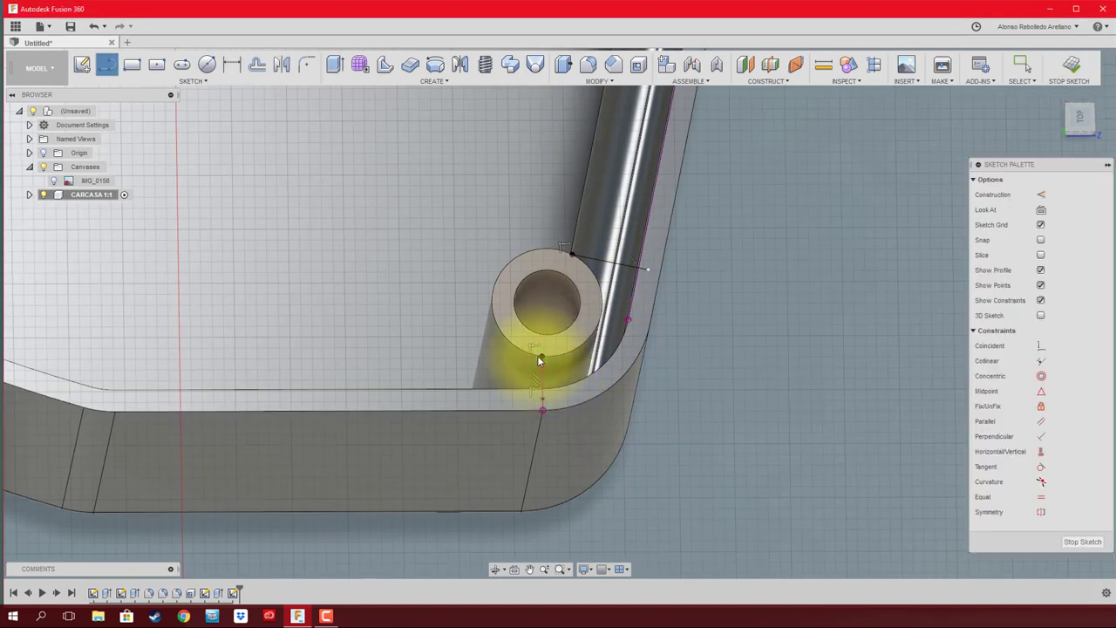
left_click(540, 356)
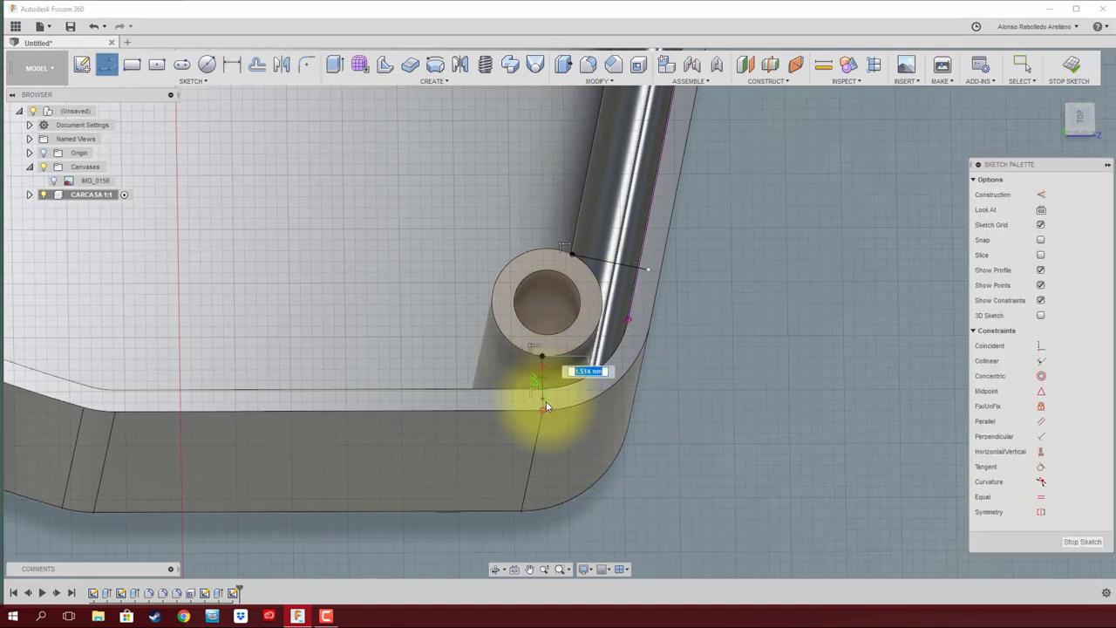
left_click(545, 355)
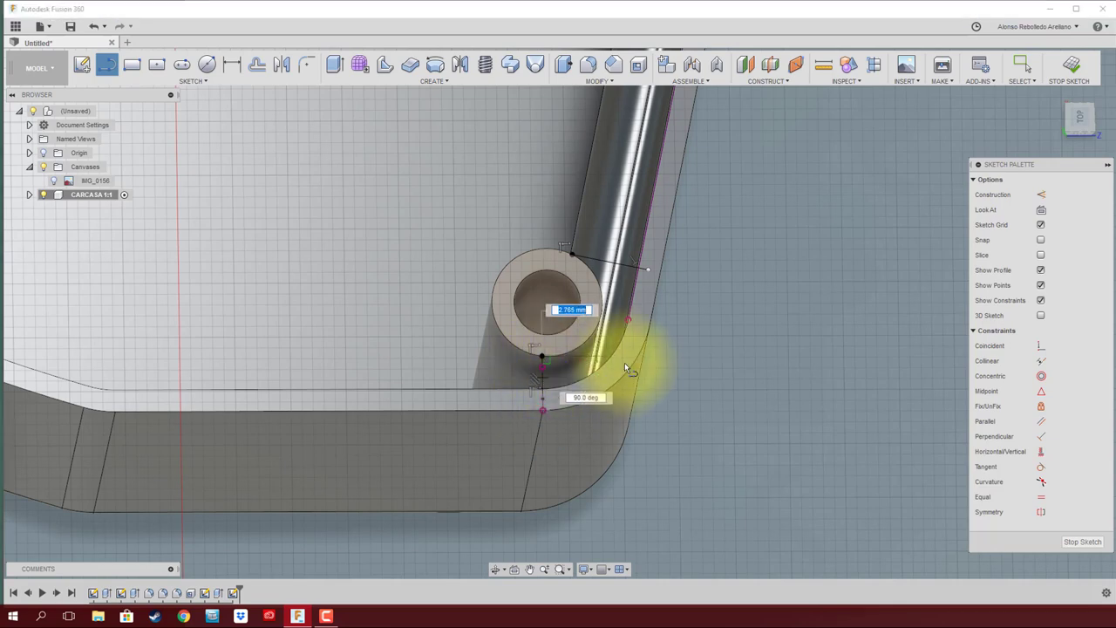
left_click(540, 396)
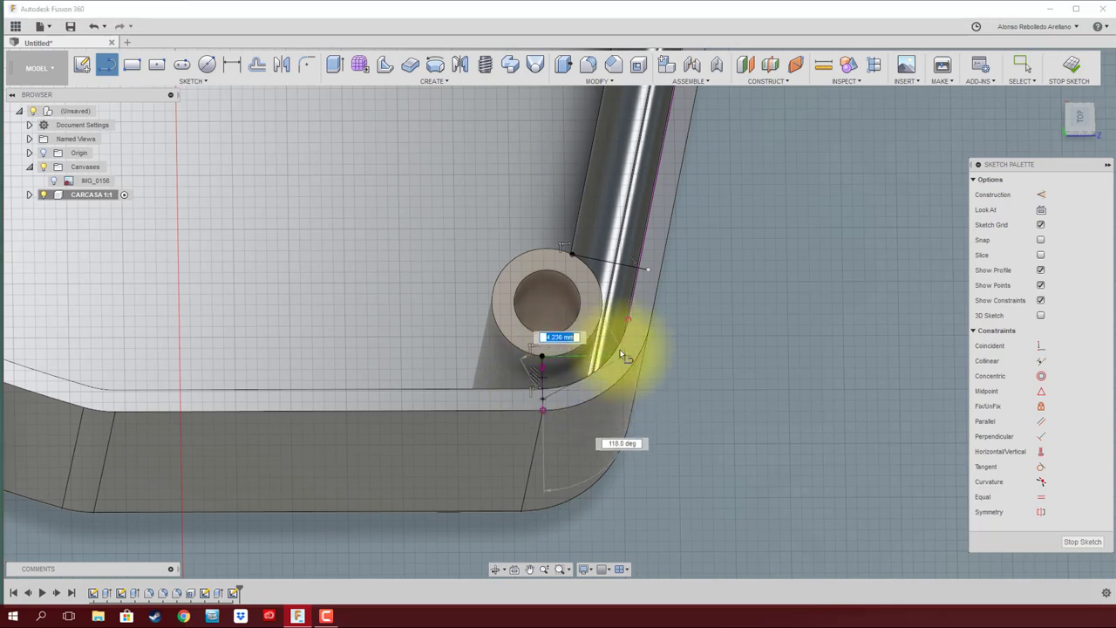
key("Escape")
- Try offsetting the boss circle, abandon it, and finish the sketch
key("o")
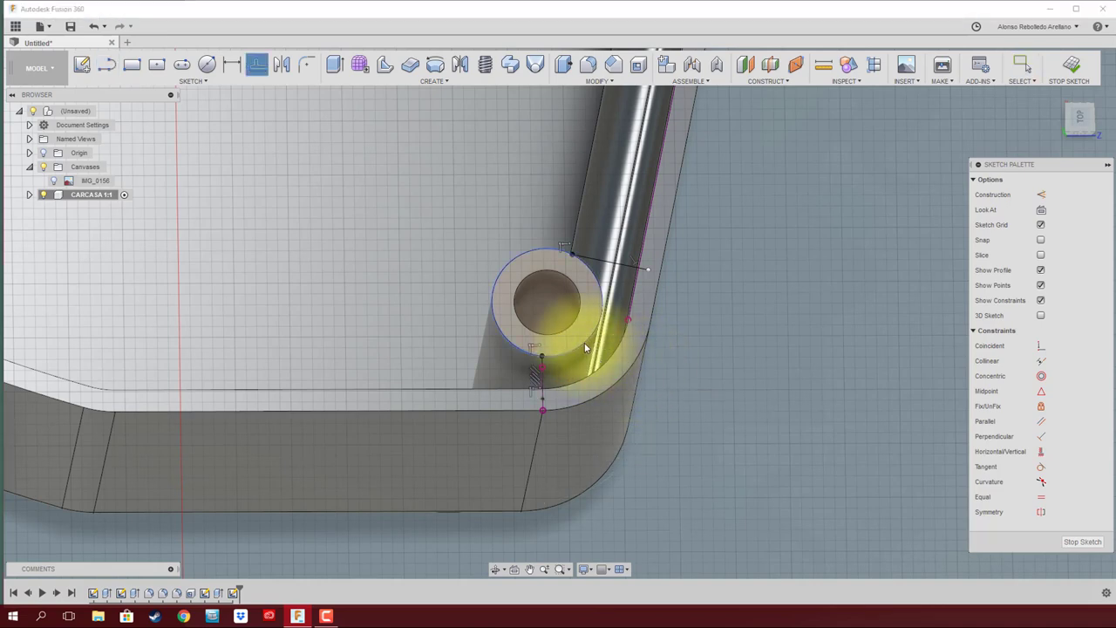
left_click(584, 342)
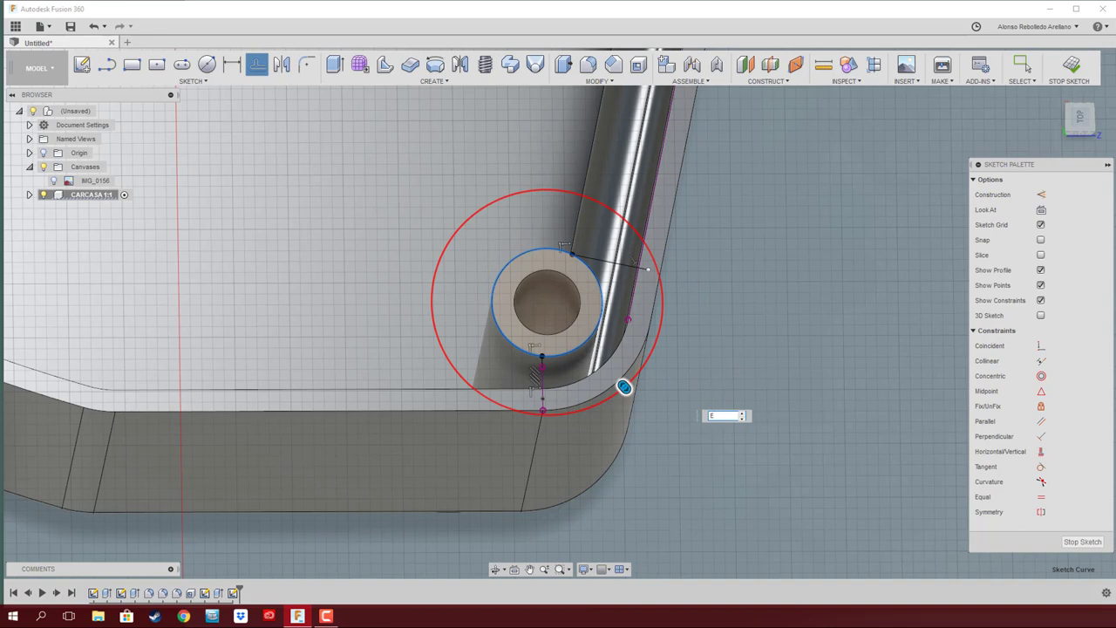
left_click(1069, 65)
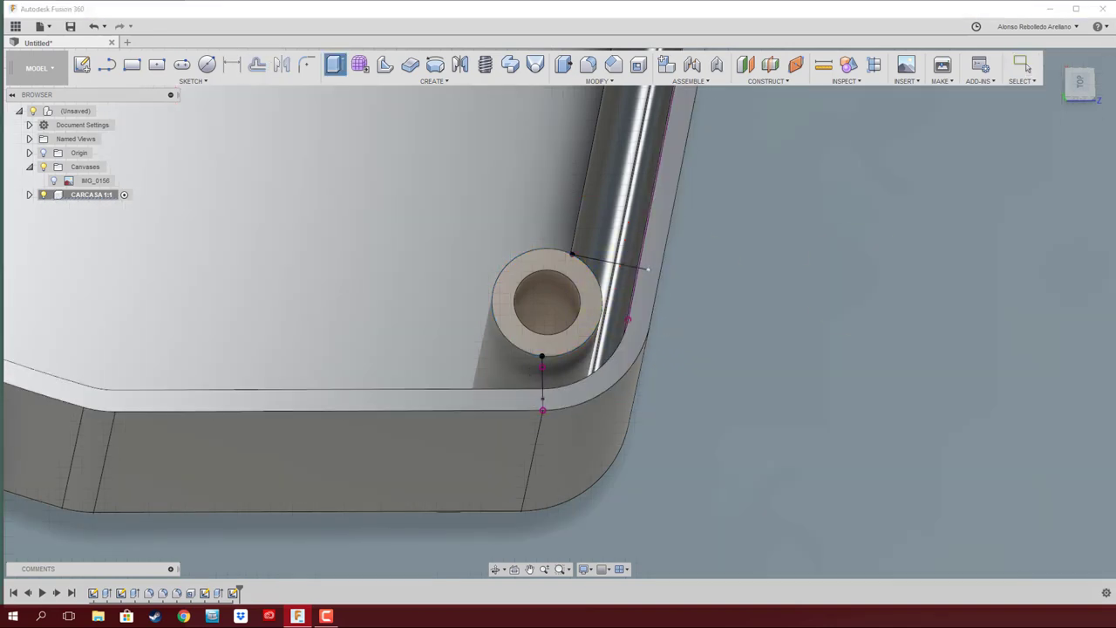
key("ctrl+z")
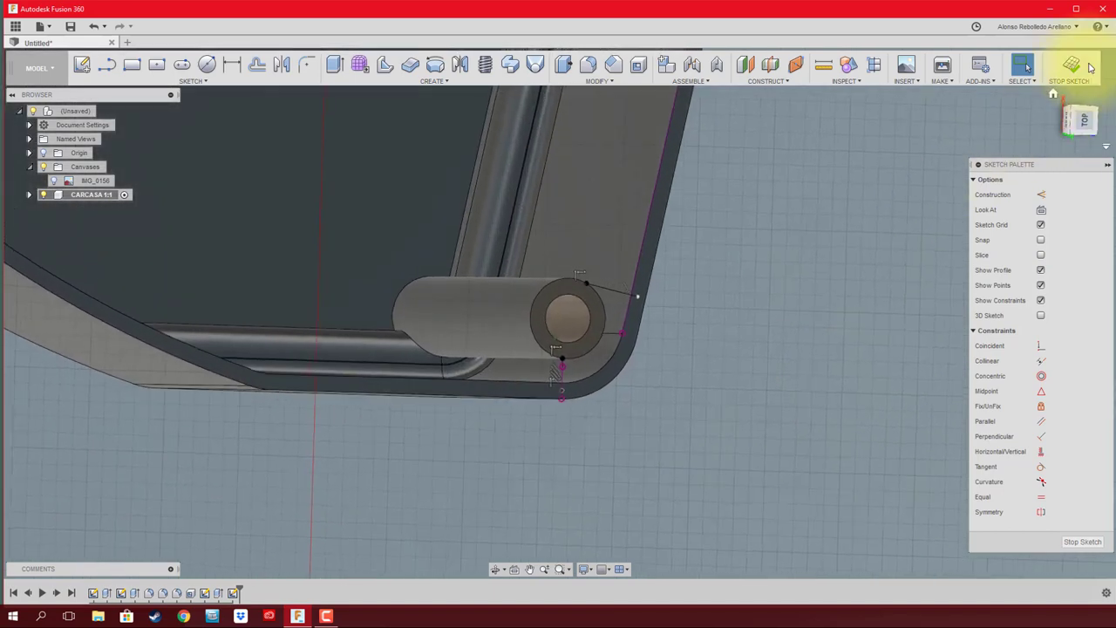
left_click(1072, 66)
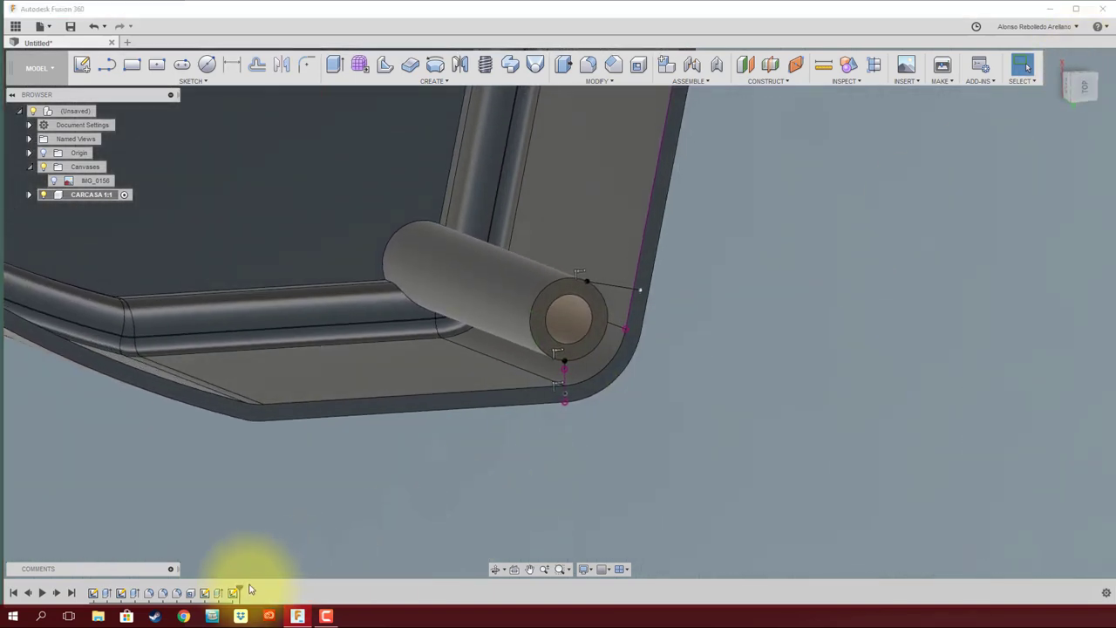
- Delete the unwanted sketch from the timeline
right_click(234, 594)
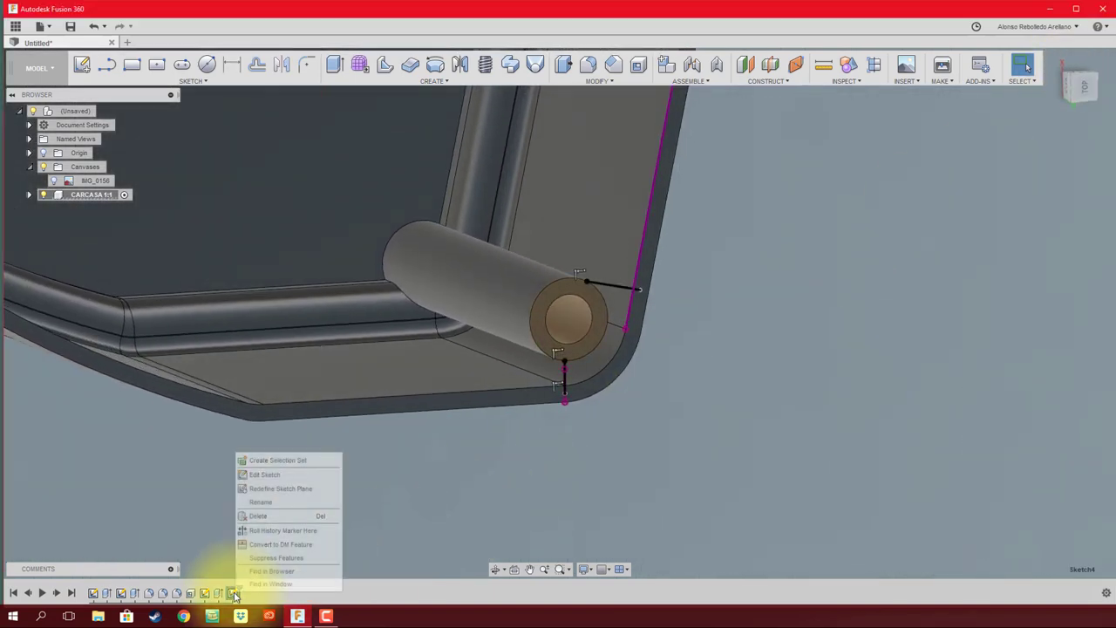
left_click(263, 521)
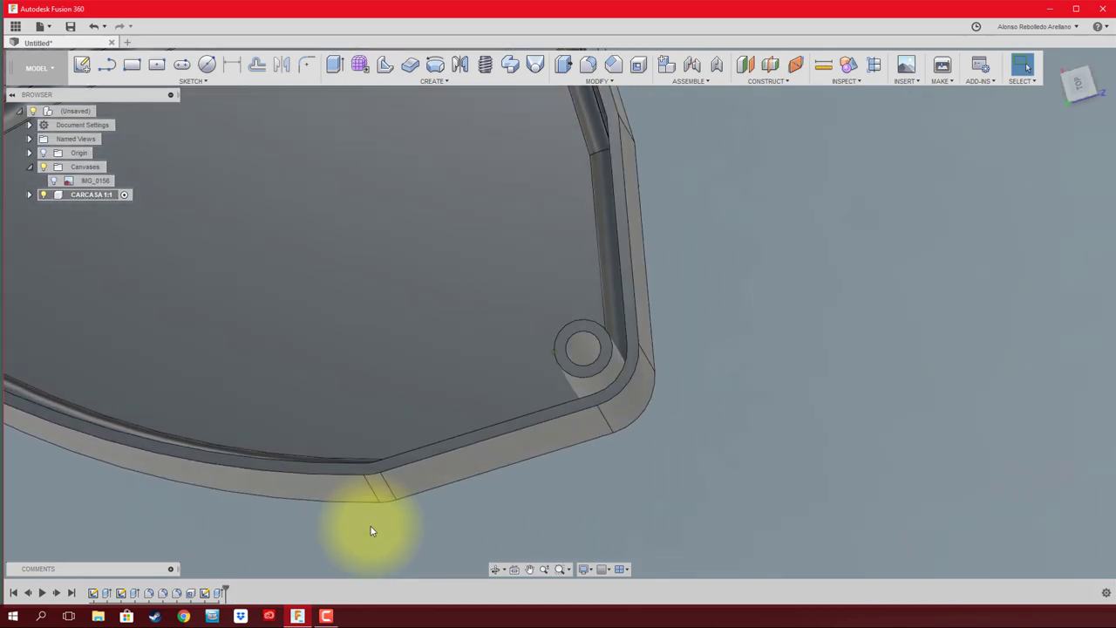
mouse_move(370, 530)
middle_mouse_down("shift")
mouse_move(615, 499)
mouse_move(334, 309)
middle_mouse_up("shift")
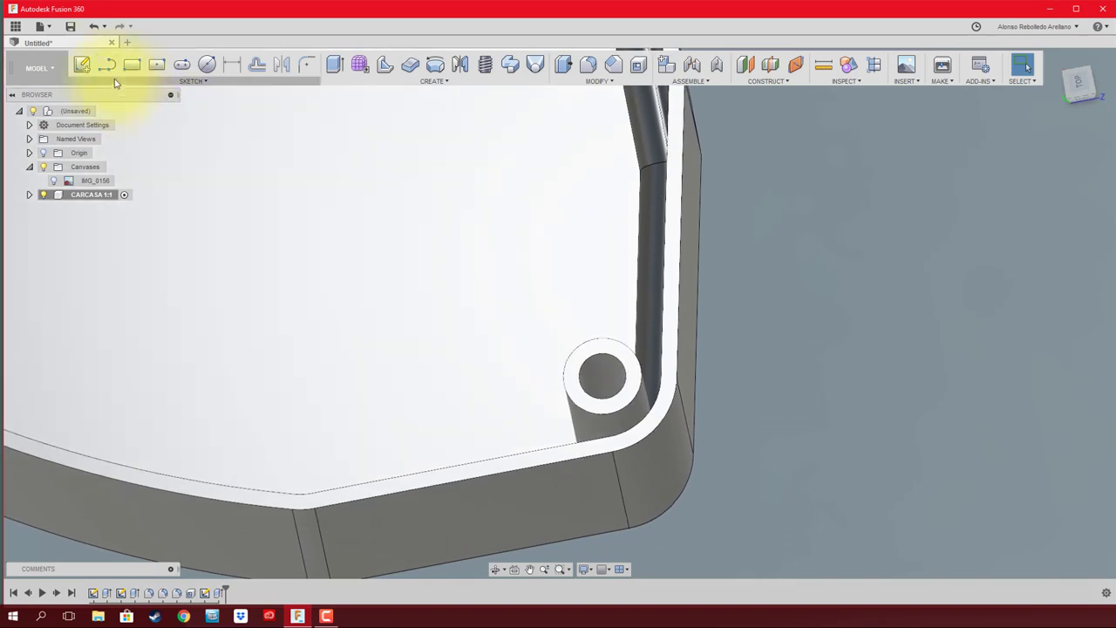
- On the top face, sketch a closed line-and-tangent-arc outline around the corner boss
left_click(81, 64)
left_click(244, 215)
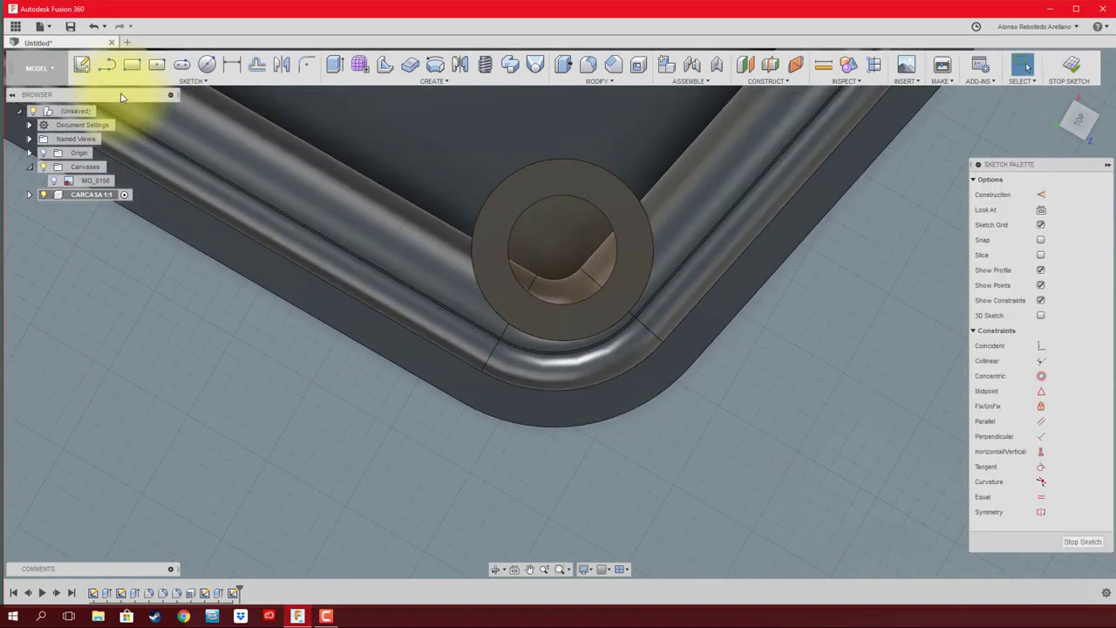
left_click(107, 64)
left_click(507, 294)
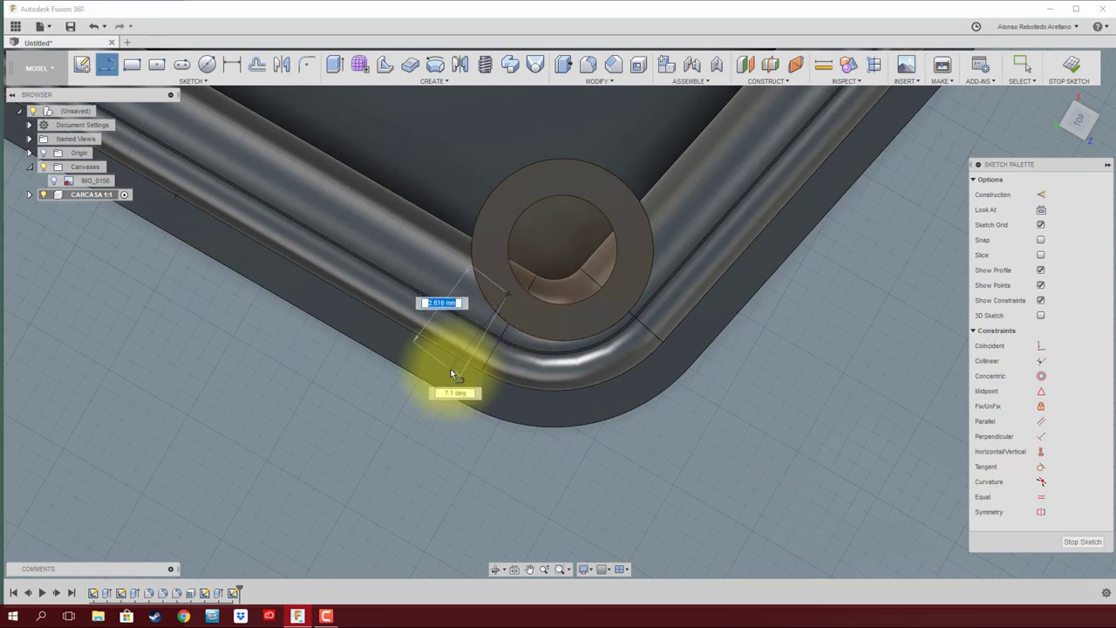
left_click(451, 370)
left_click(518, 407)
left_click(593, 403)
left_click(639, 392)
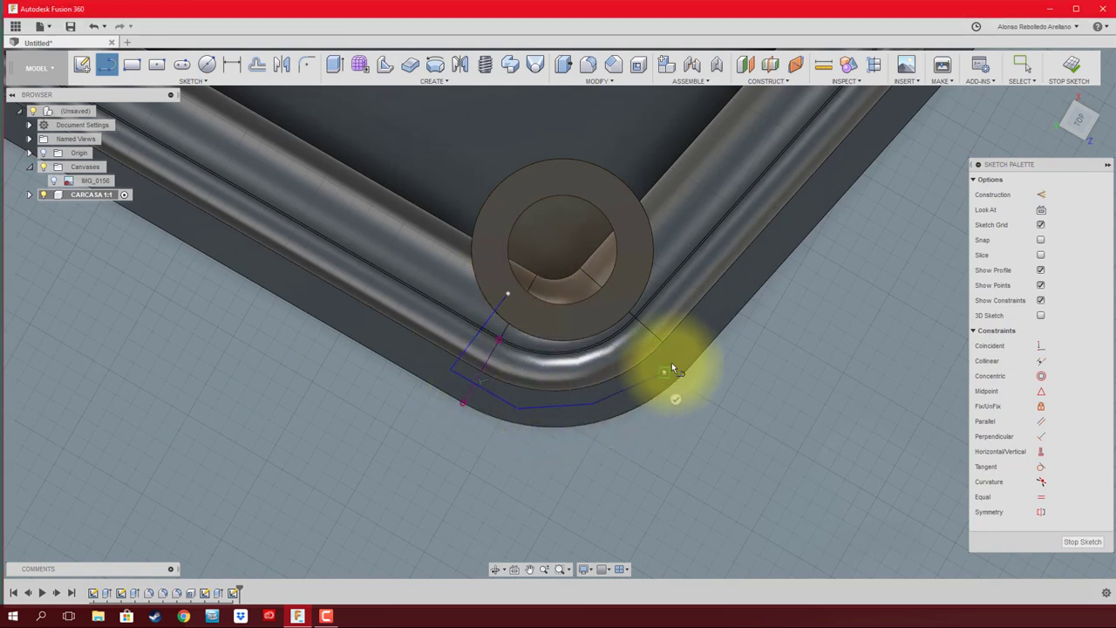
left_click(678, 359)
mouse_move(629, 291)
left_mouse_down()
mouse_move(563, 321)
mouse_move(507, 295)
left_mouse_up()
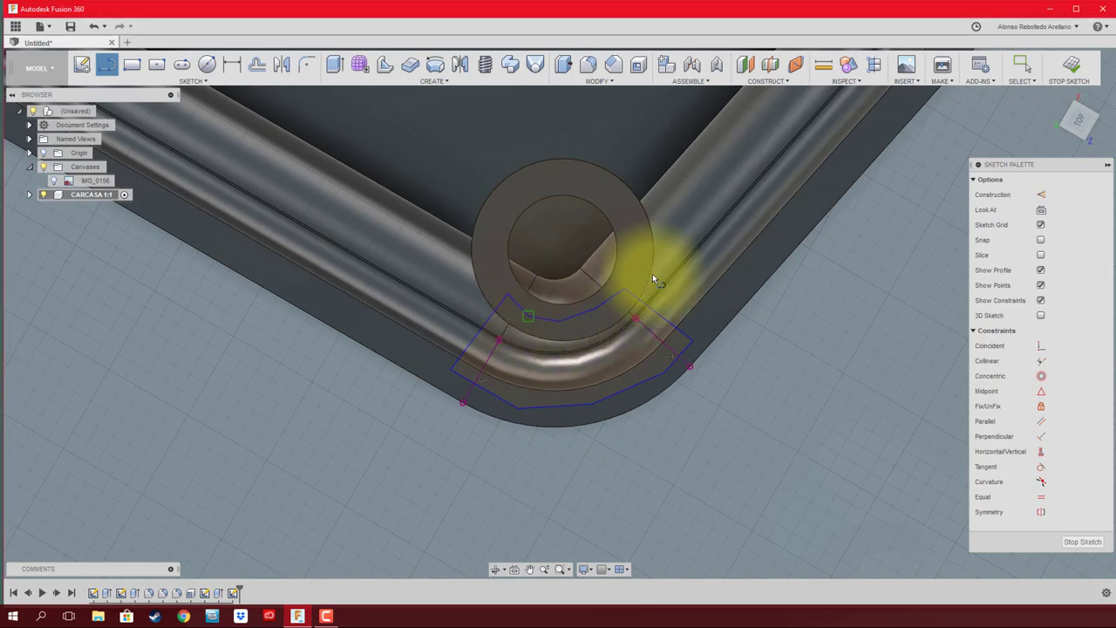
left_click(1071, 66)
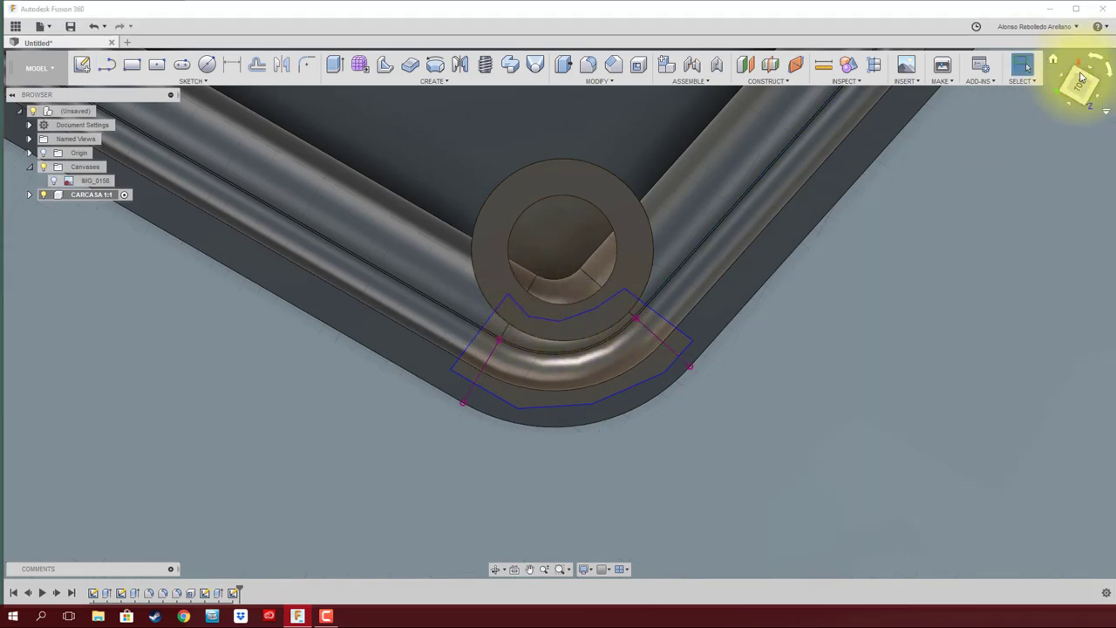
left_click(1082, 76)
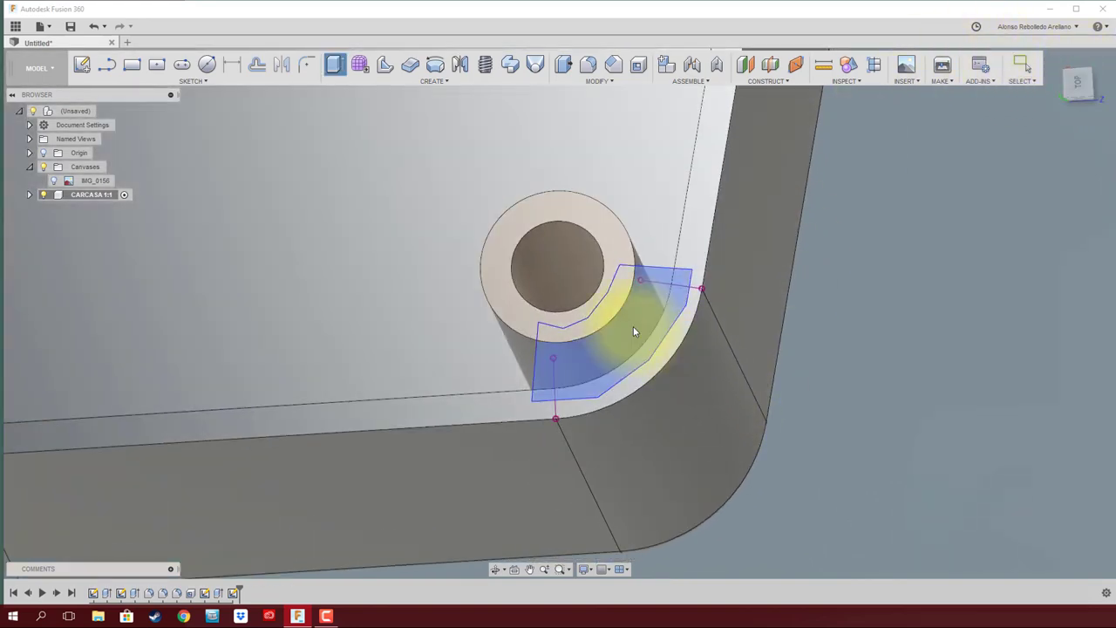
- Extrude the closed corner outline -14 mm to bridge the screw post and wall
left_click(633, 327)
key("e")
middle_click_drag(780, 320, 740, 315, "shift")
left_click_drag(740, 316, 784, 532)
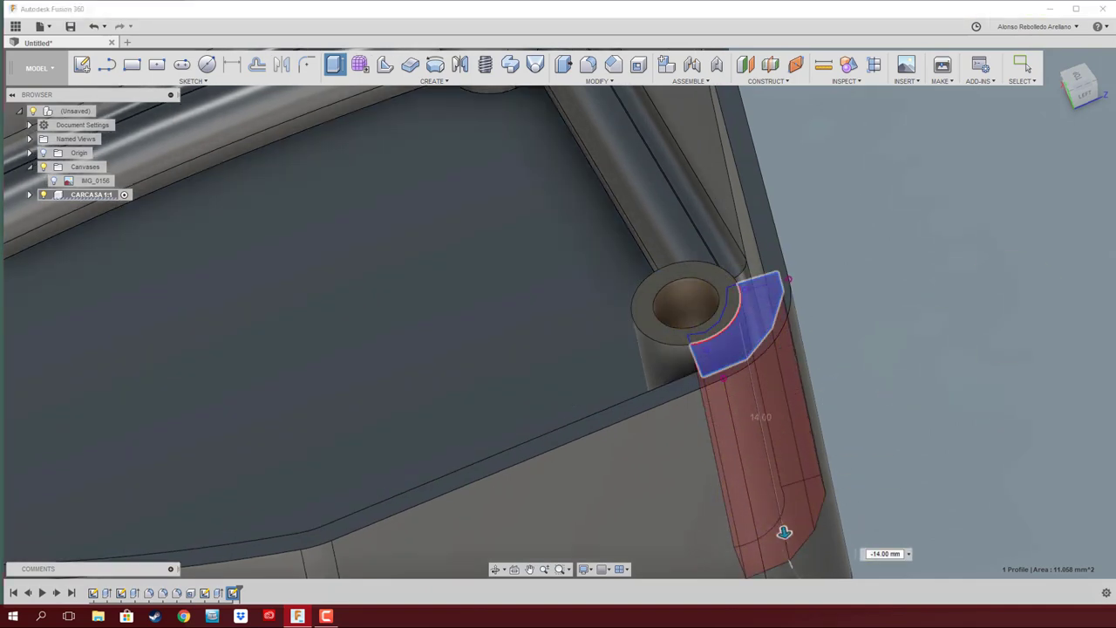
mouse_move(784, 532)
middle_mouse_down("shift")
mouse_move(891, 331)
mouse_move(931, 328)
middle_mouse_up("shift")
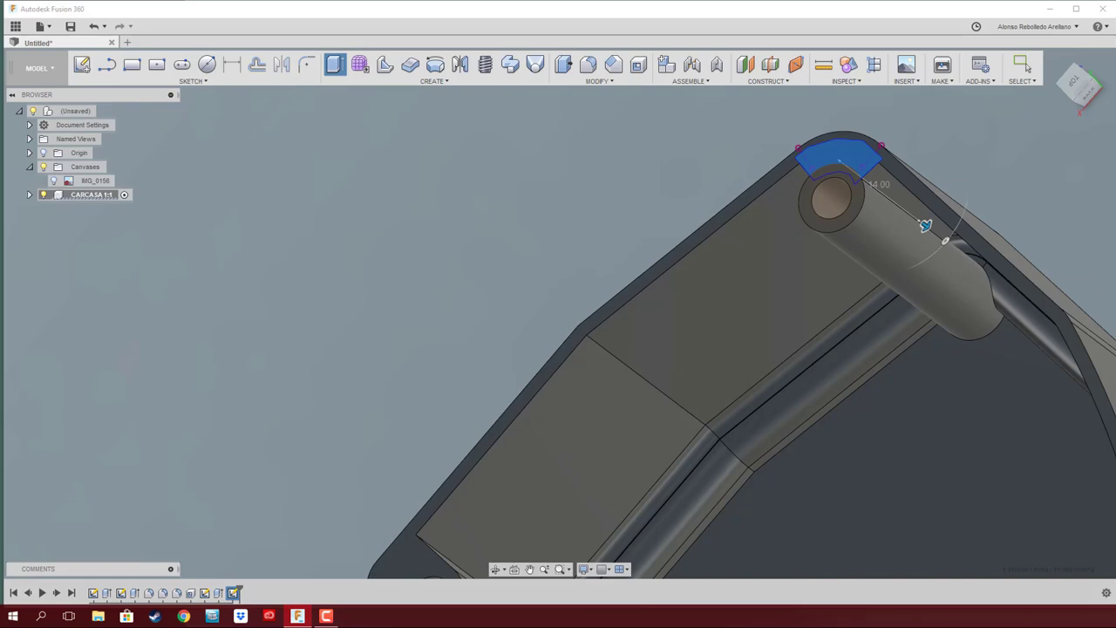
key("Return")
mouse_move(926, 226)
middle_mouse_down("shift")
mouse_move(1029, 264)
mouse_move(793, 252)
mouse_move(821, 251)
middle_mouse_up("shift")
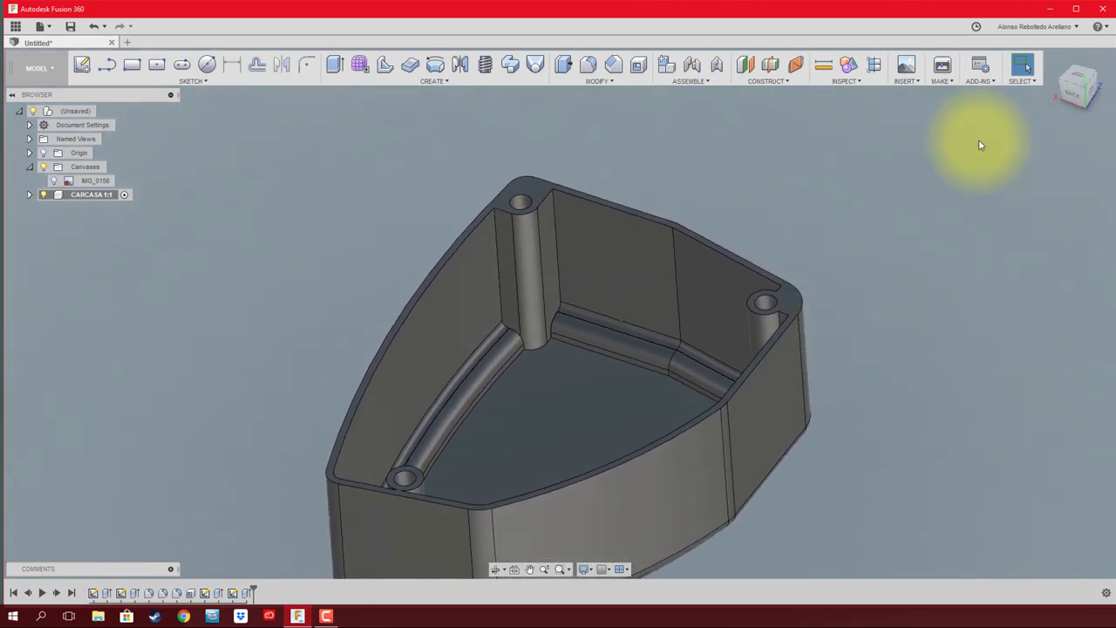
left_click(1078, 80)
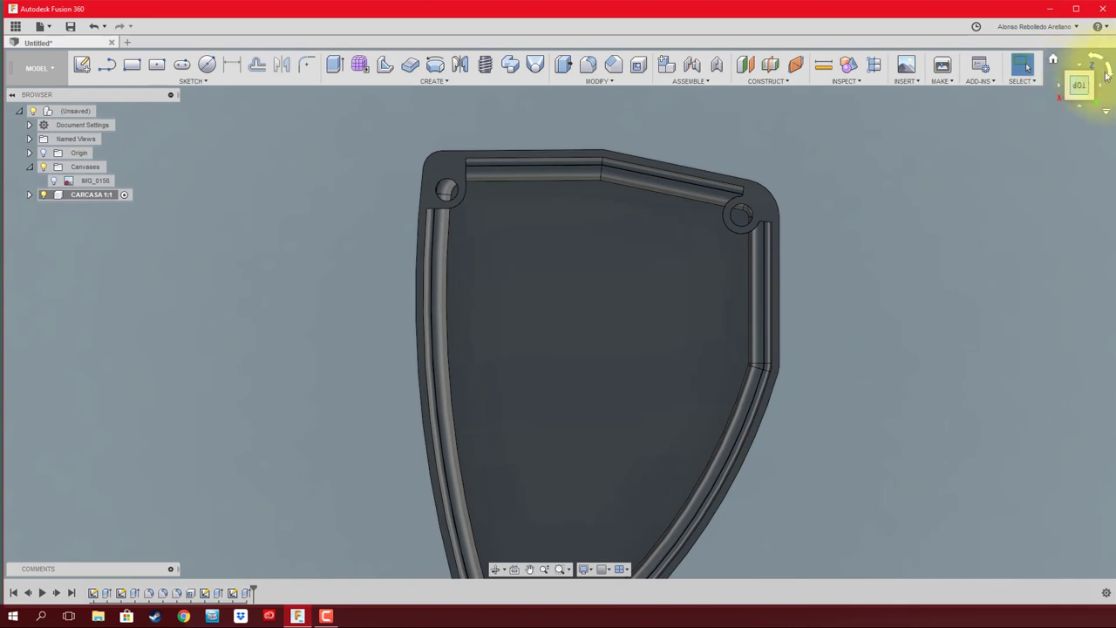
left_click(1110, 77)
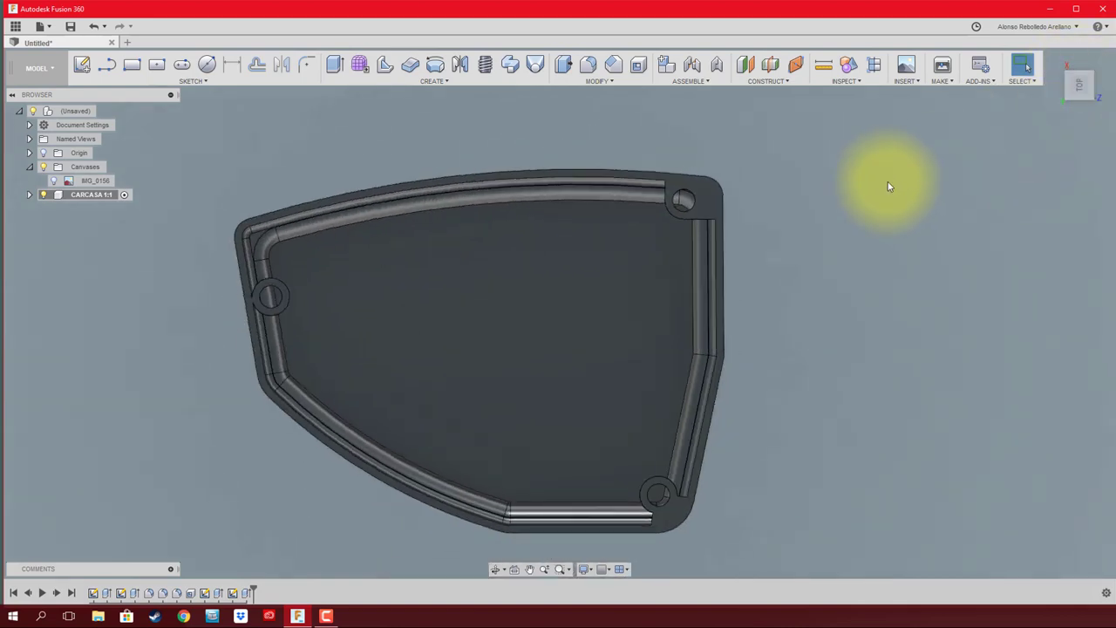
mouse_move(887, 181)
middle_mouse_down("shift")
mouse_move(709, 192)
mouse_move(625, 287)
mouse_move(584, 358)
mouse_move(485, 366)
middle_mouse_up("shift")
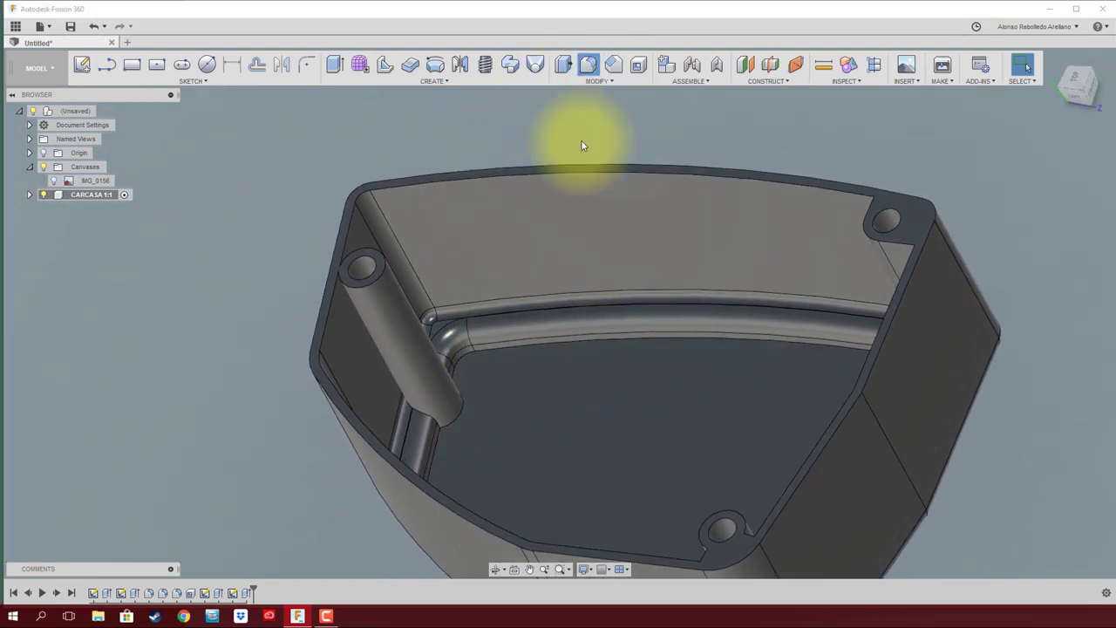
- Fillet the first boss base edge with a 2 mm radius
left_click(455, 421)
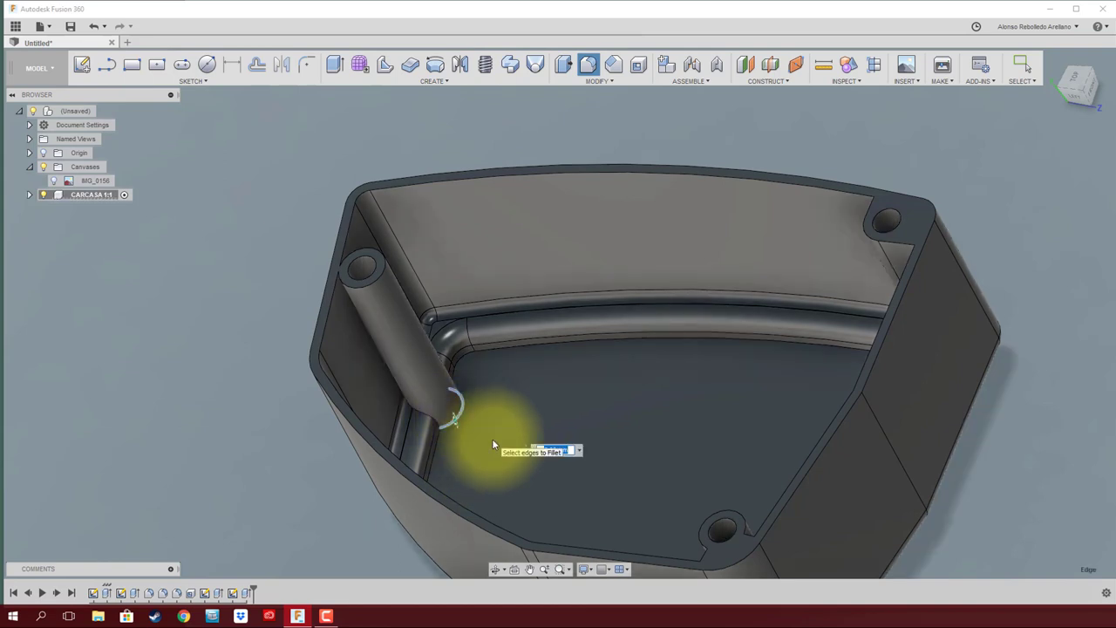
type("2")
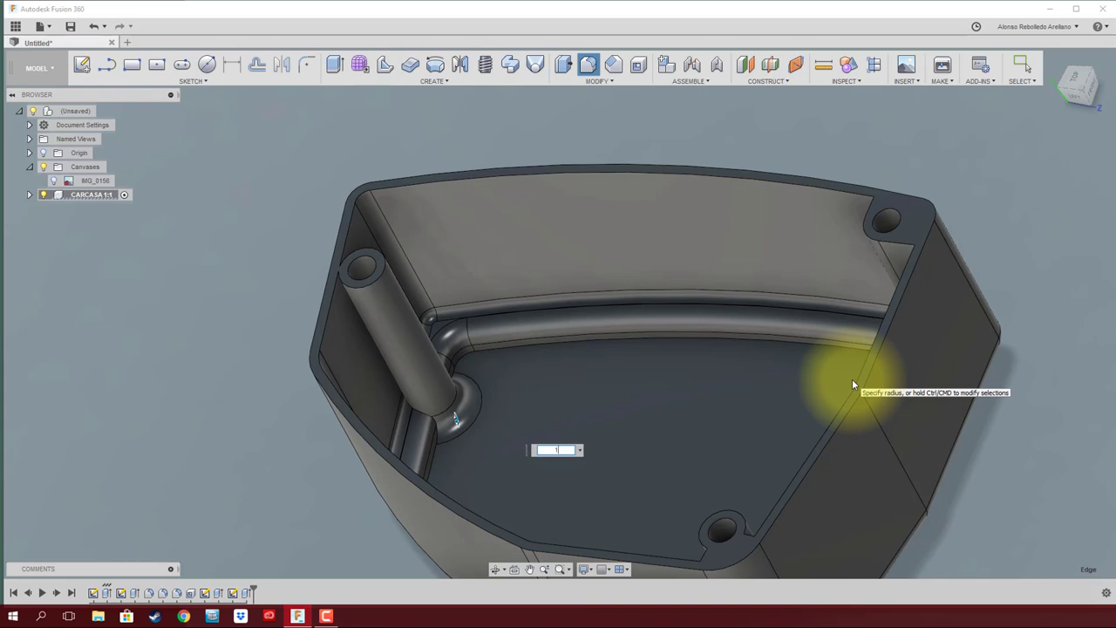
middle_click_drag(852, 384, 1077, 348, "shift")
key("Return")
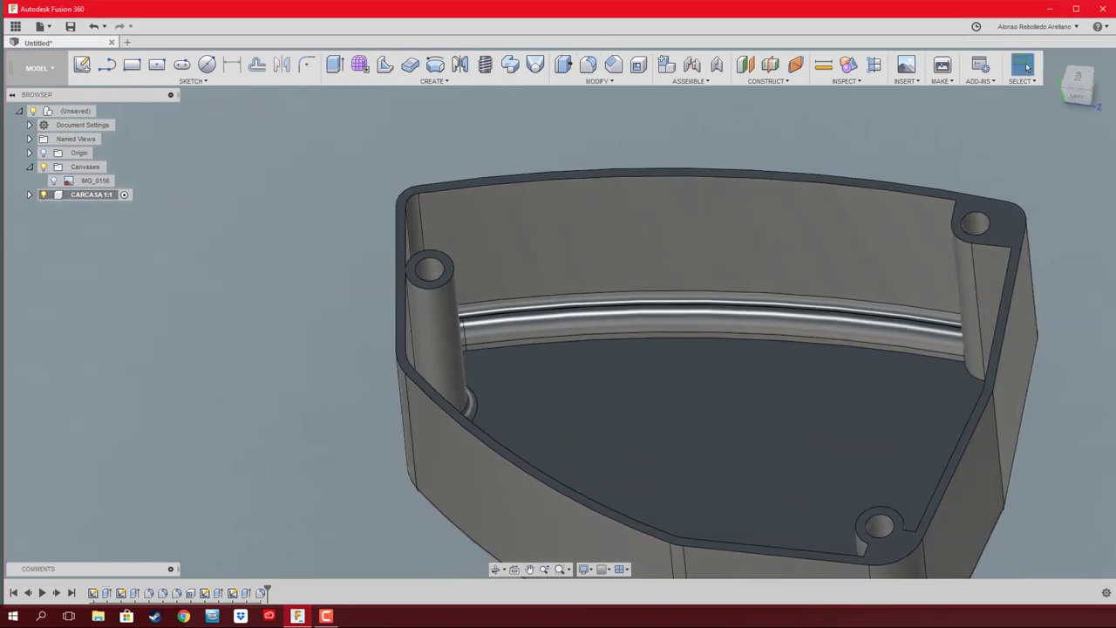
middle_click_drag(912, 324, 976, 379, "shift")
- Fillet the next screw boss base edge where it meets the housing
key("f")
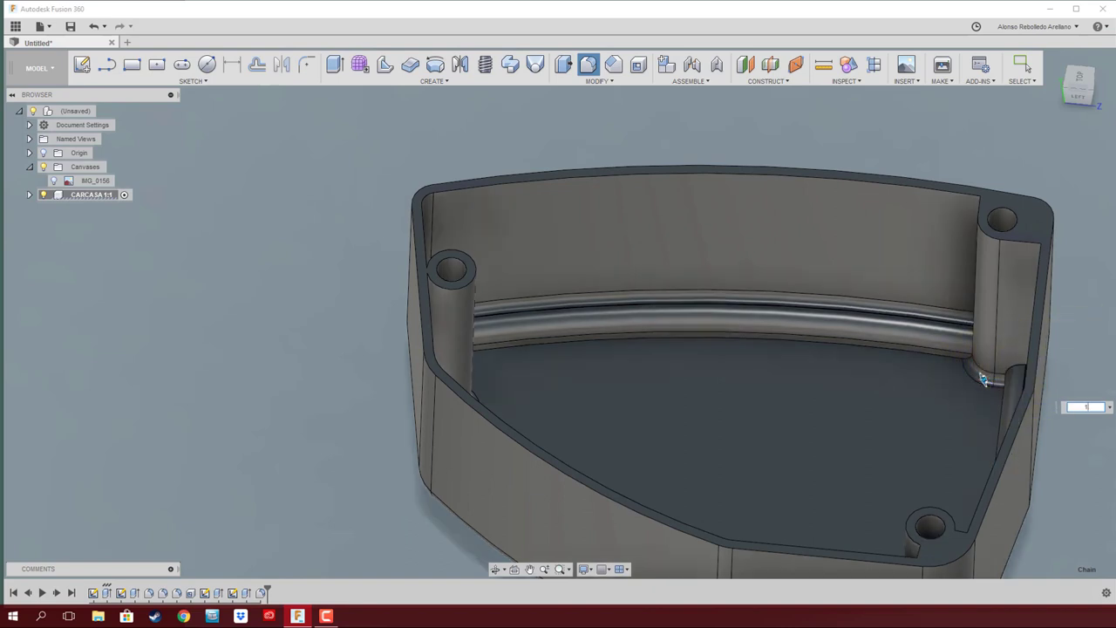
key("Escape")
middle_click_drag(983, 379, 889, 444, "shift")
key("f")
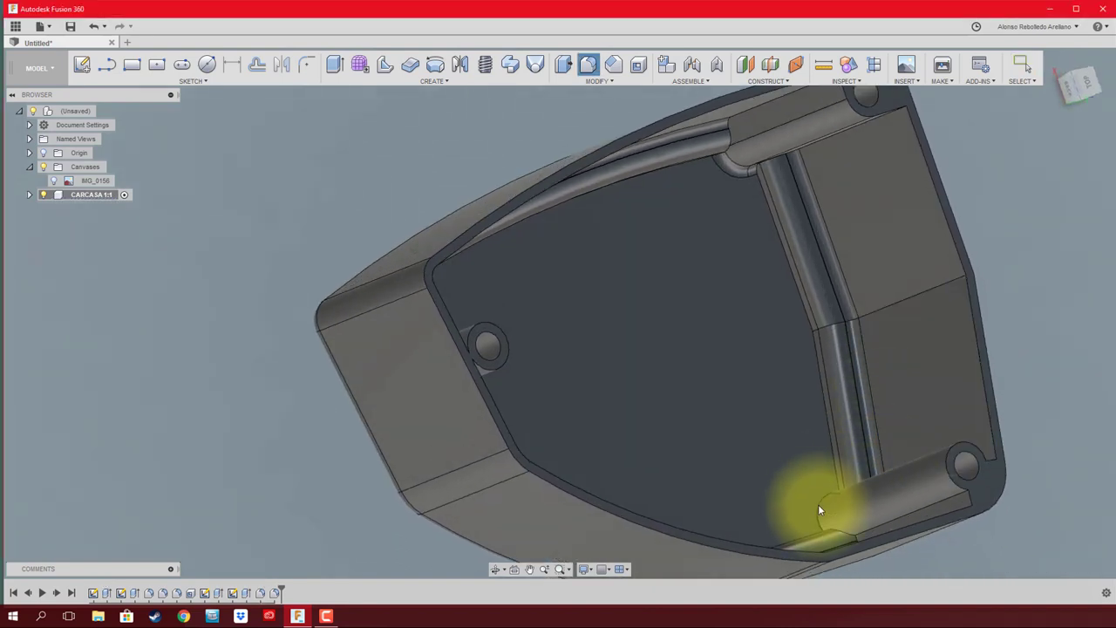
left_click(819, 508)
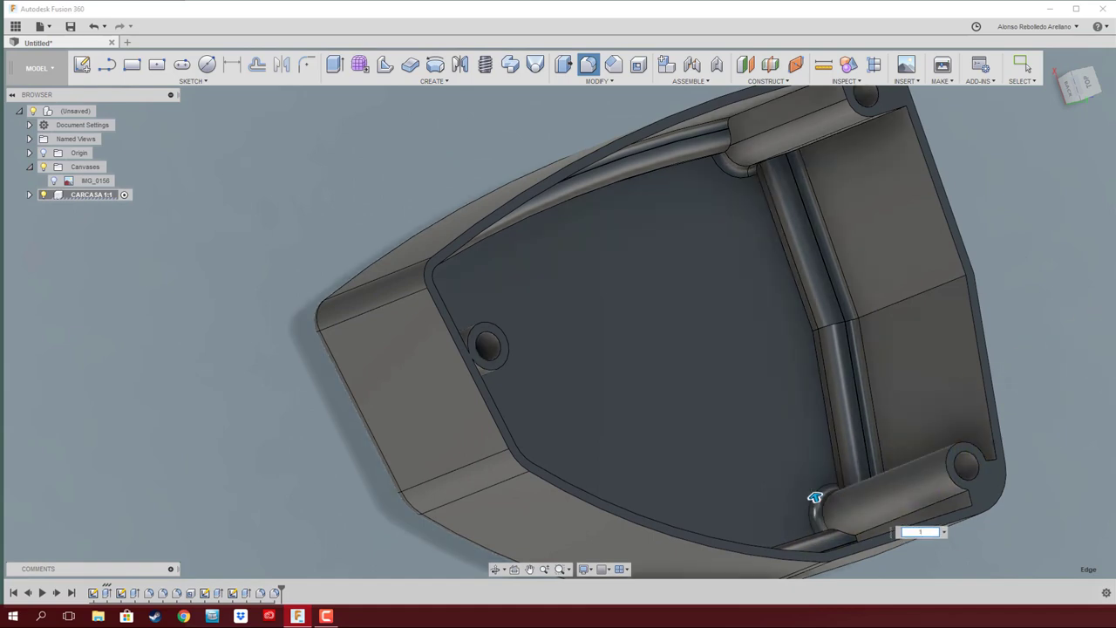
key("Escape")
middle_click_drag(979, 336, 770, 370, "shift")
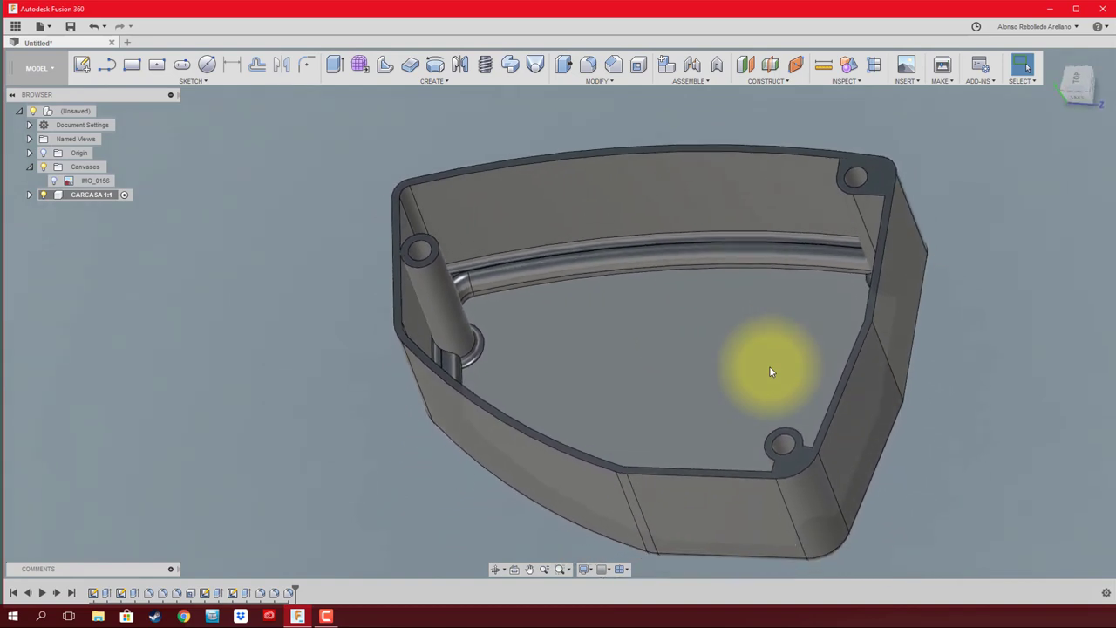
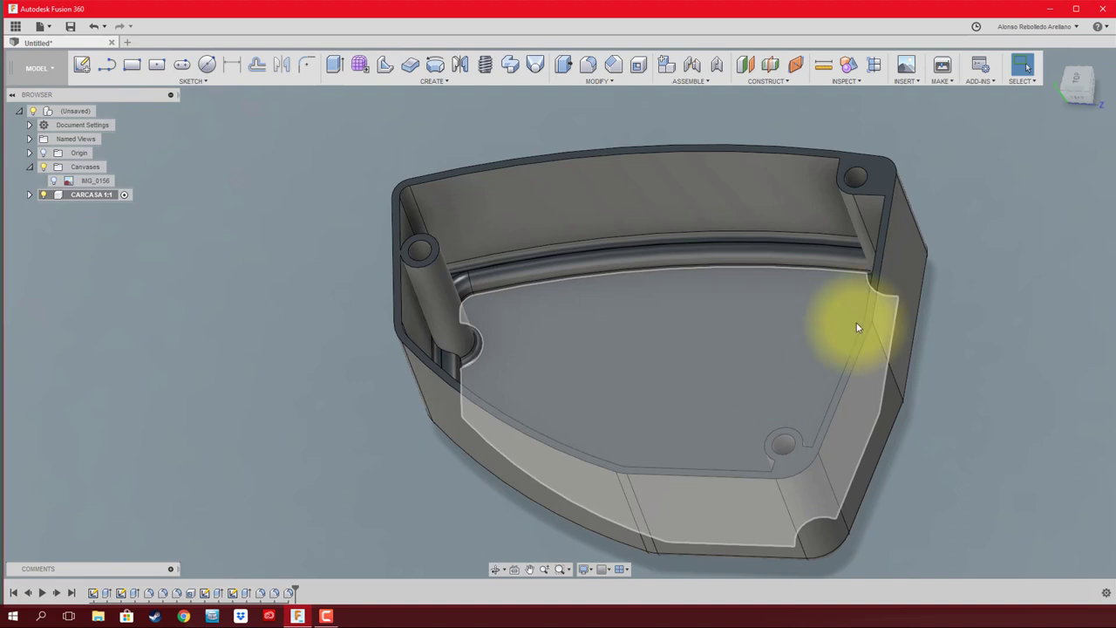
- Sketch a circle on the housing's side face
left_click(959, 310)
middle_click_drag(1009, 306, 209, 156, "shift")
left_click(207, 65)
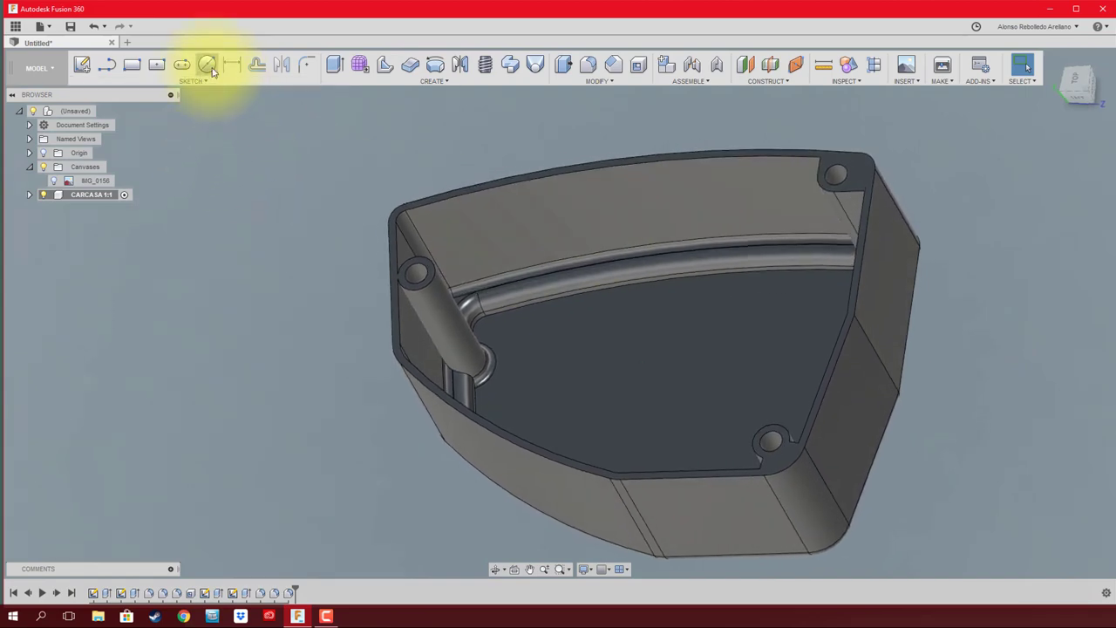
left_click(903, 275)
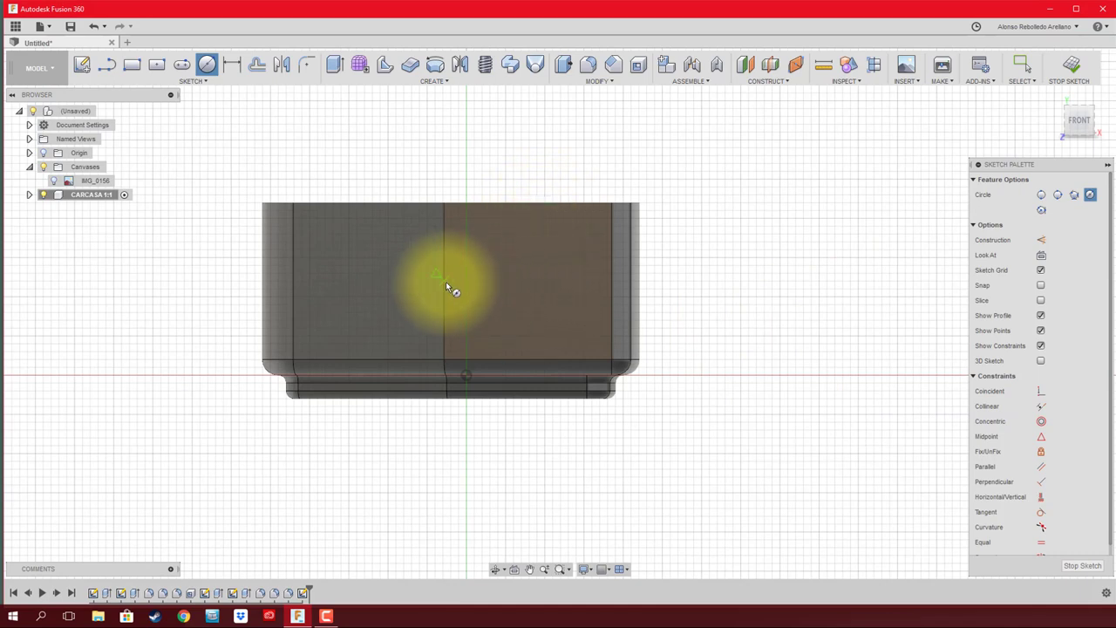
left_click(528, 281)
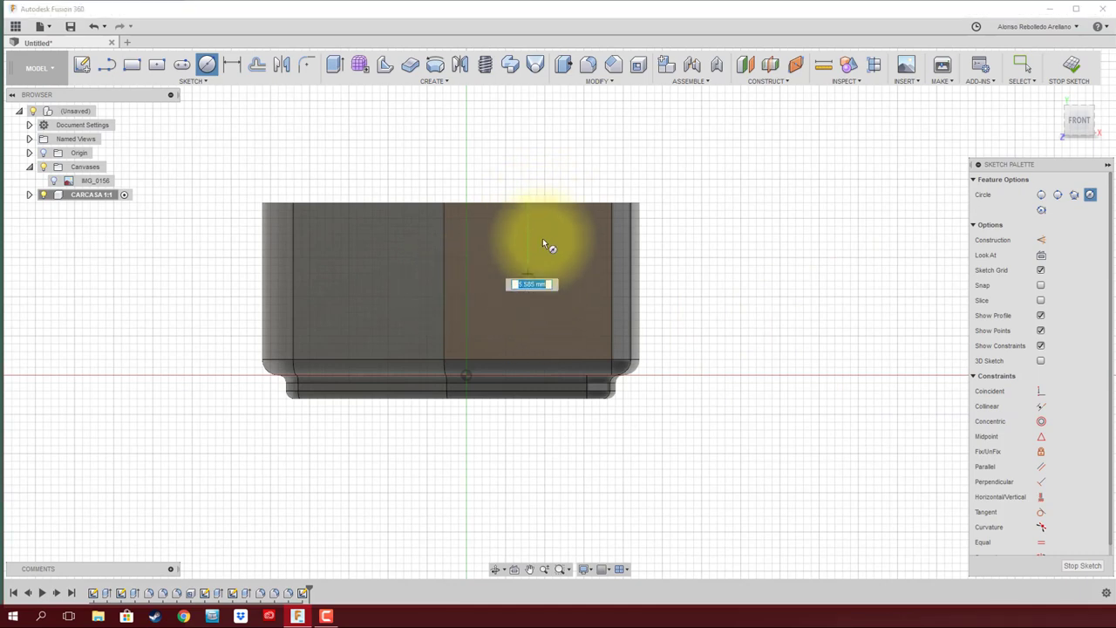
left_click(552, 195)
middle_click_drag(672, 319, 747, 351, "shift")
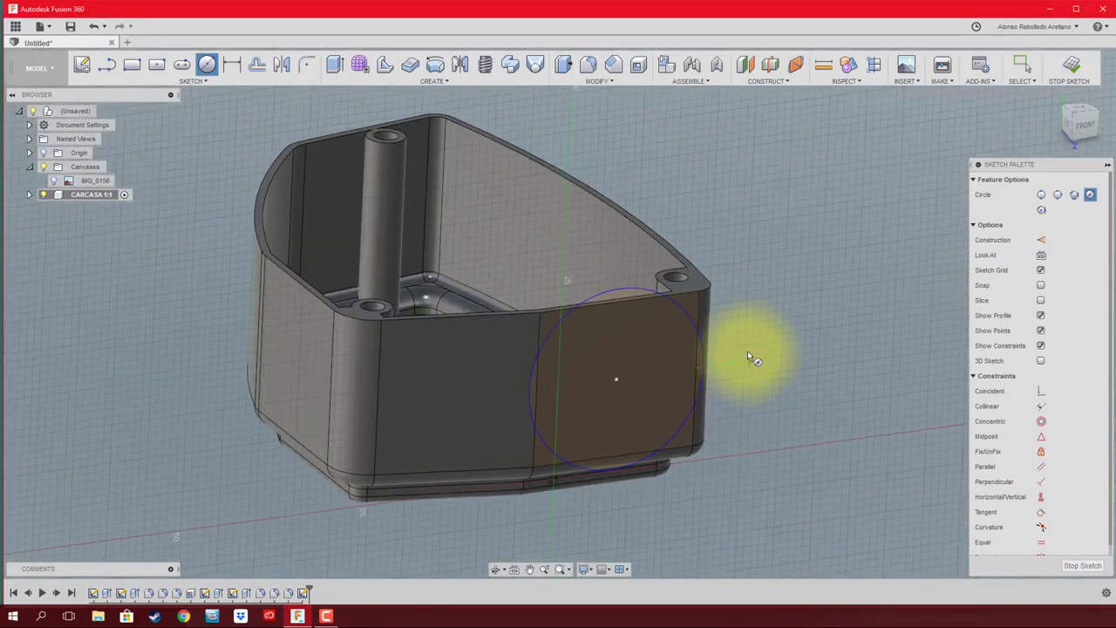
- Extrude the circle profile 1 mm outward into a thin disc
key("e")
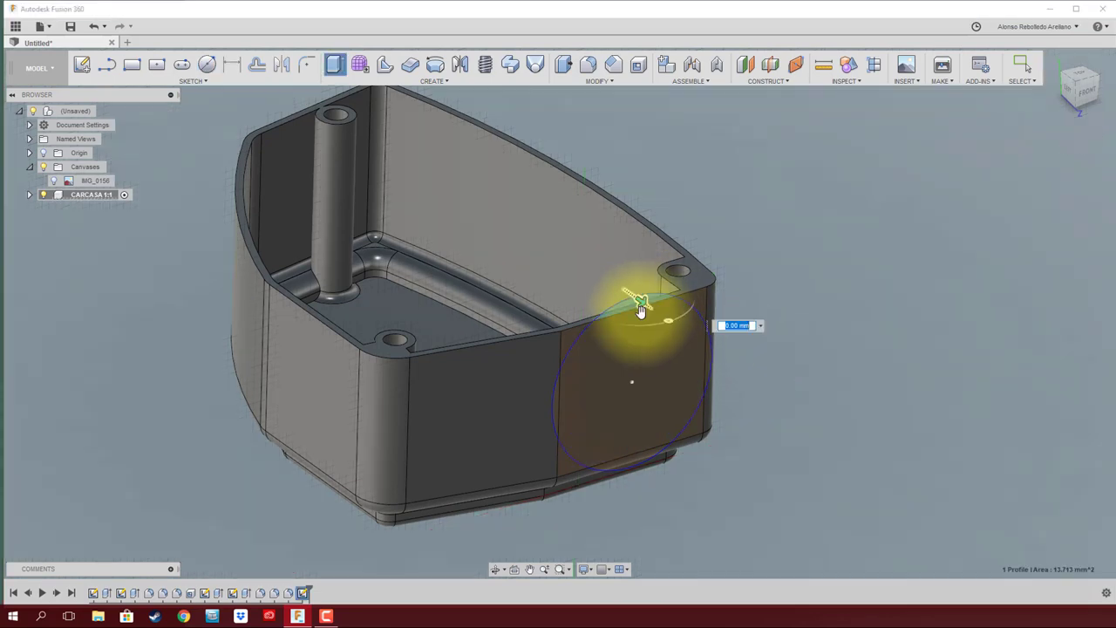
left_click(602, 379)
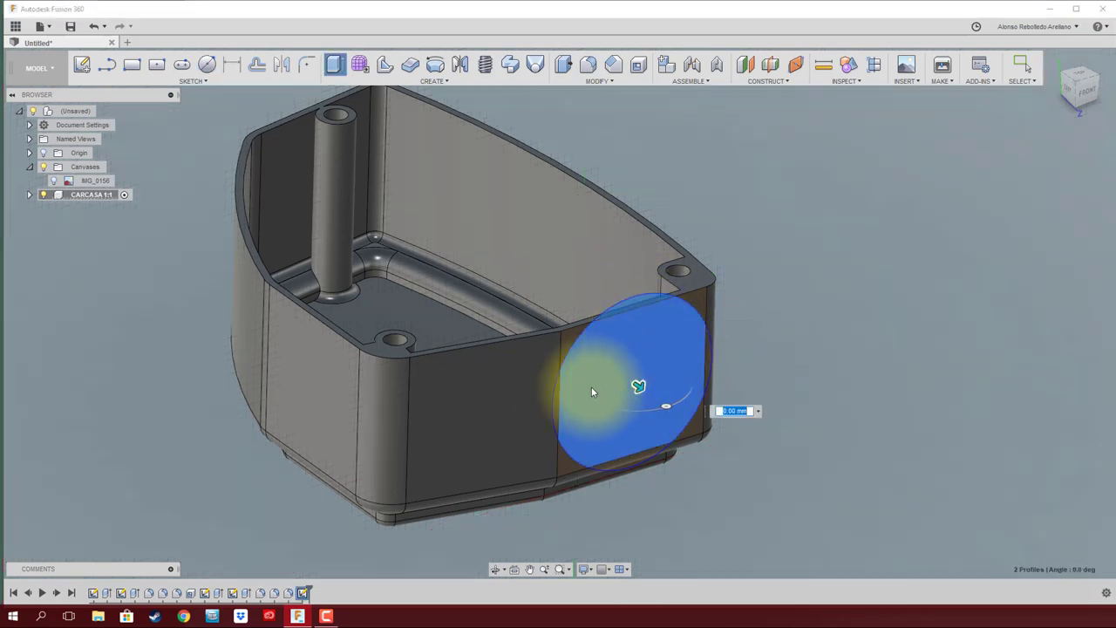
left_click(629, 471)
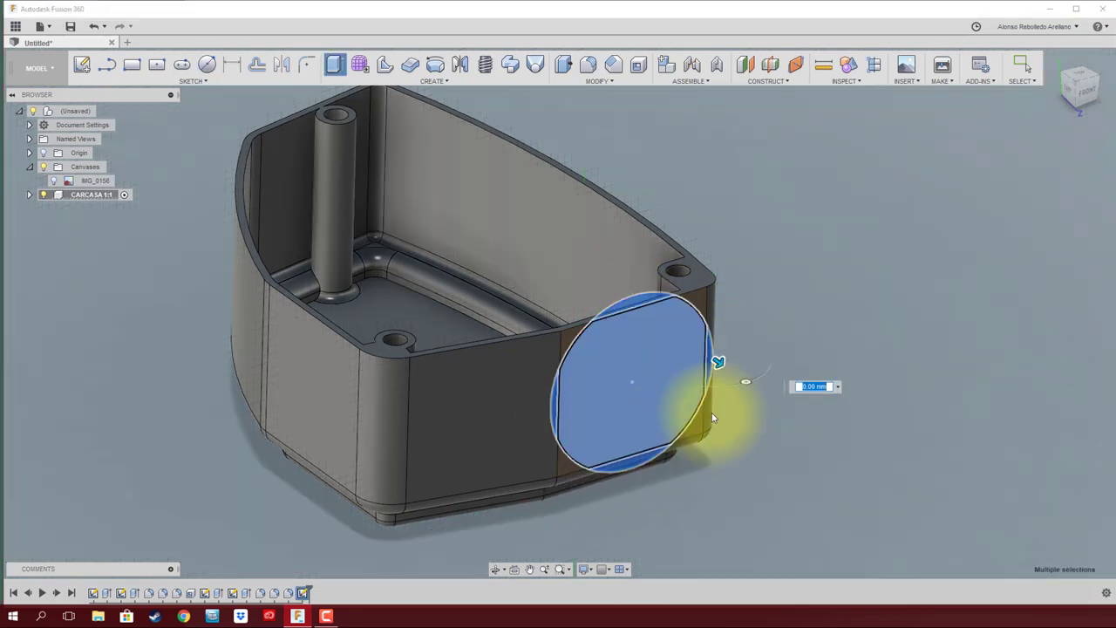
middle_click_drag(713, 412, 713, 412, "shift")
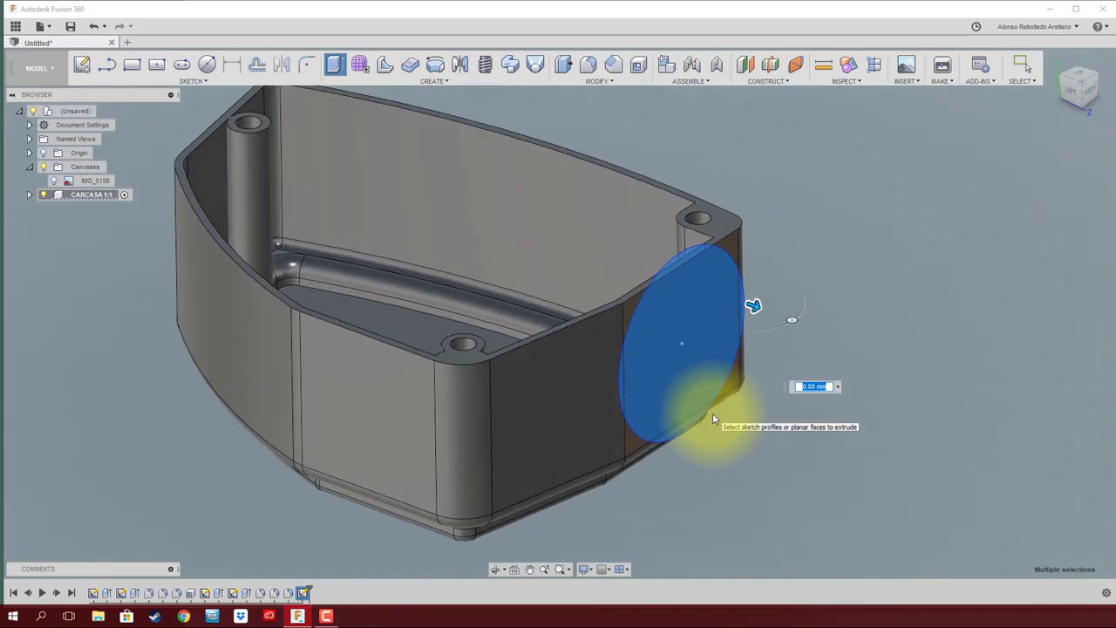
type("1")
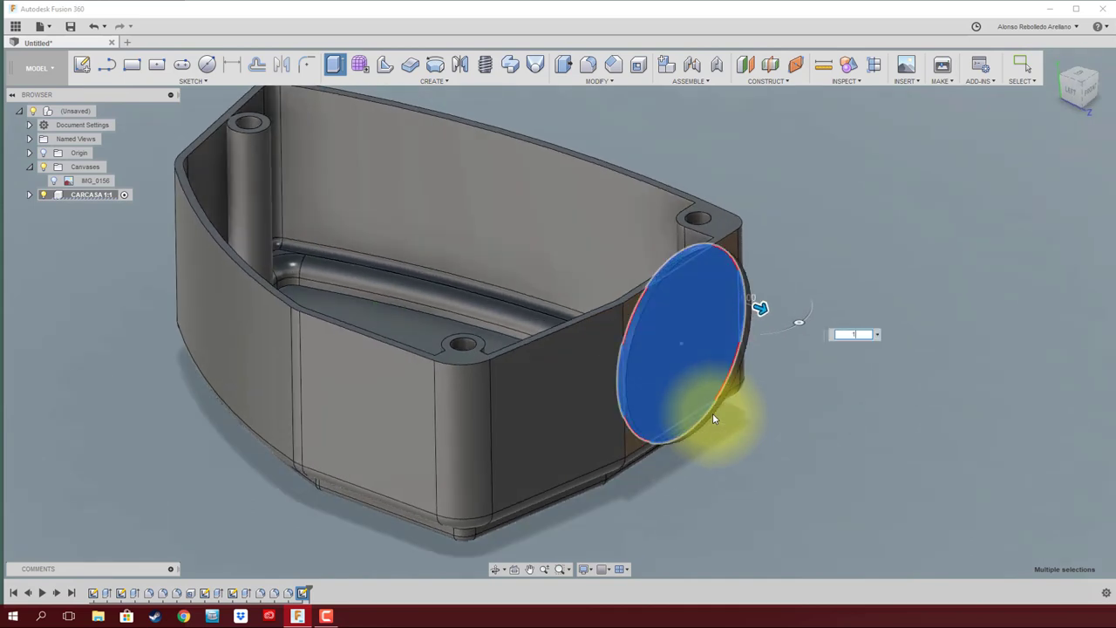
scroll(646, 318, "up", 5)
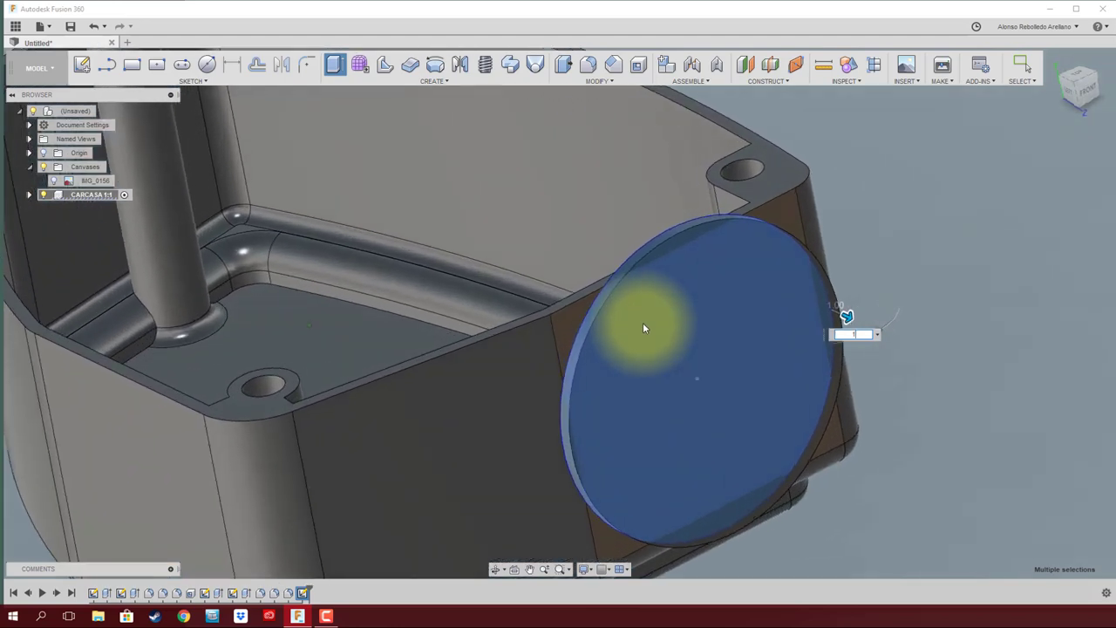
middle_click_drag(645, 332, 1033, 306, "shift")
key("Return")
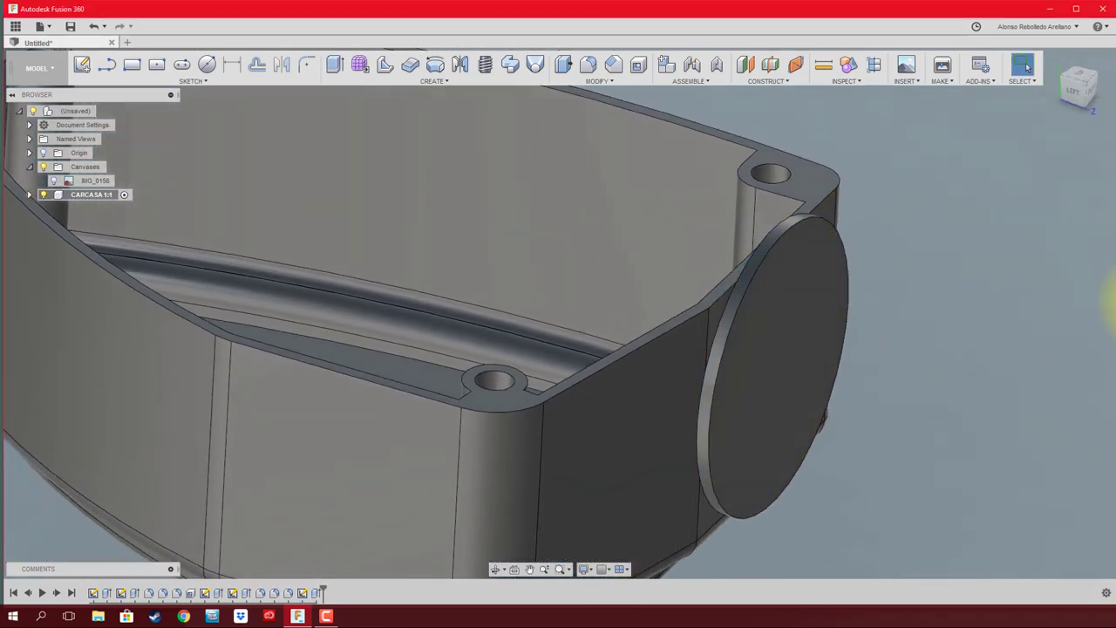
middle_click_drag(1050, 348, 1006, 354, "shift")
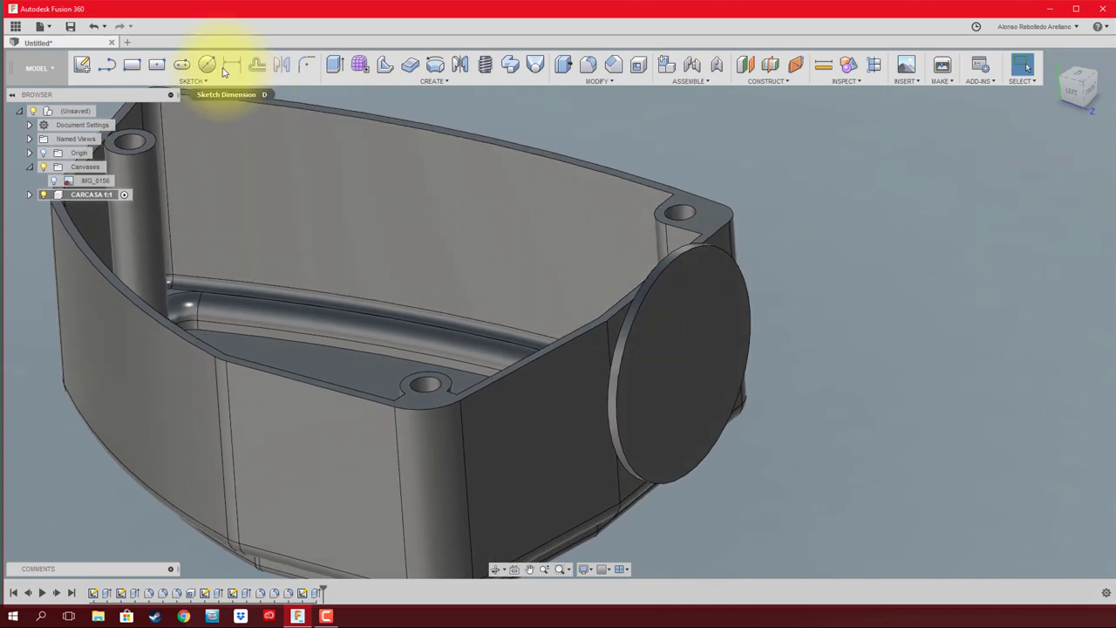
- Sketch a 33 mm diameter circle centred on the disc face
left_click(206, 64)
left_click(667, 366)
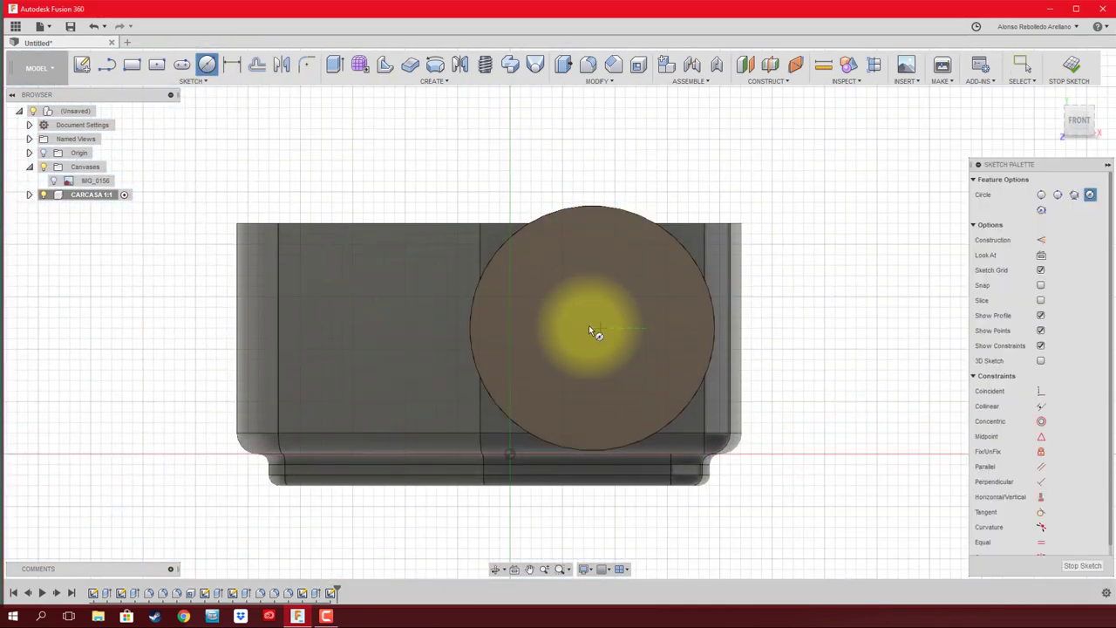
left_click(590, 330)
type("33")
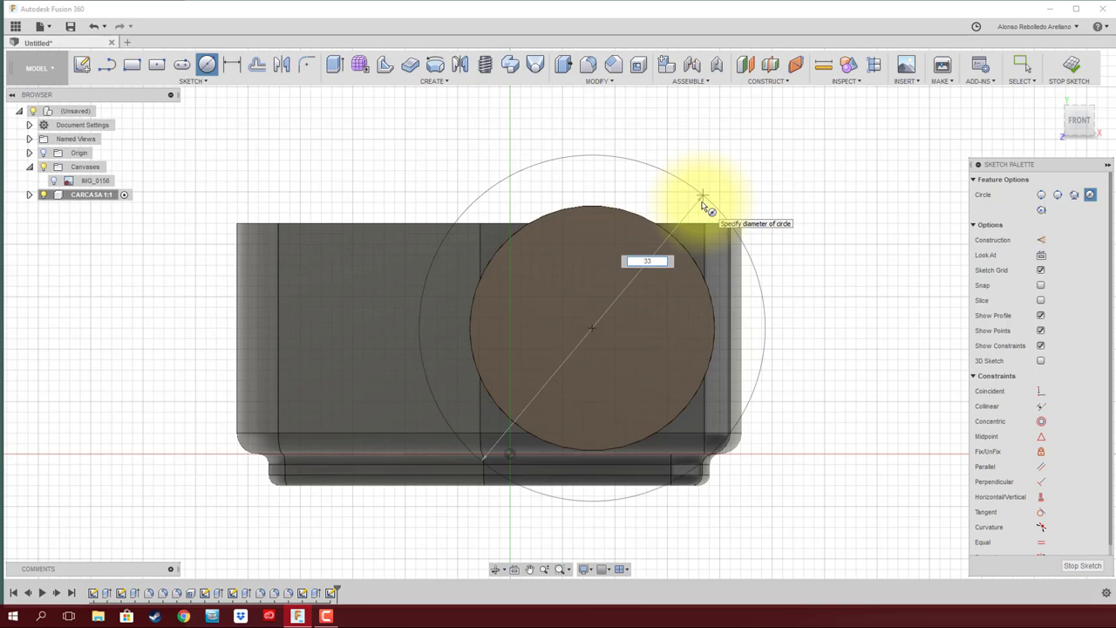
key("Return")
key("Escape")
middle_click_drag(712, 299, 721, 349, "shift")
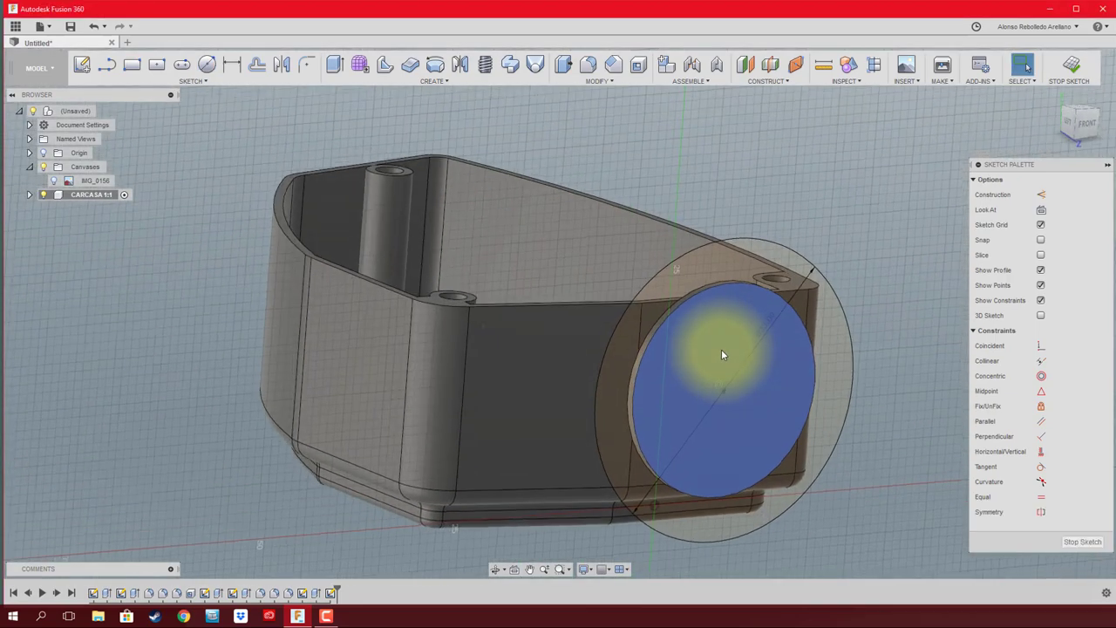
- Extrude both the disc and outer ring profiles 3 mm outward
key("e")
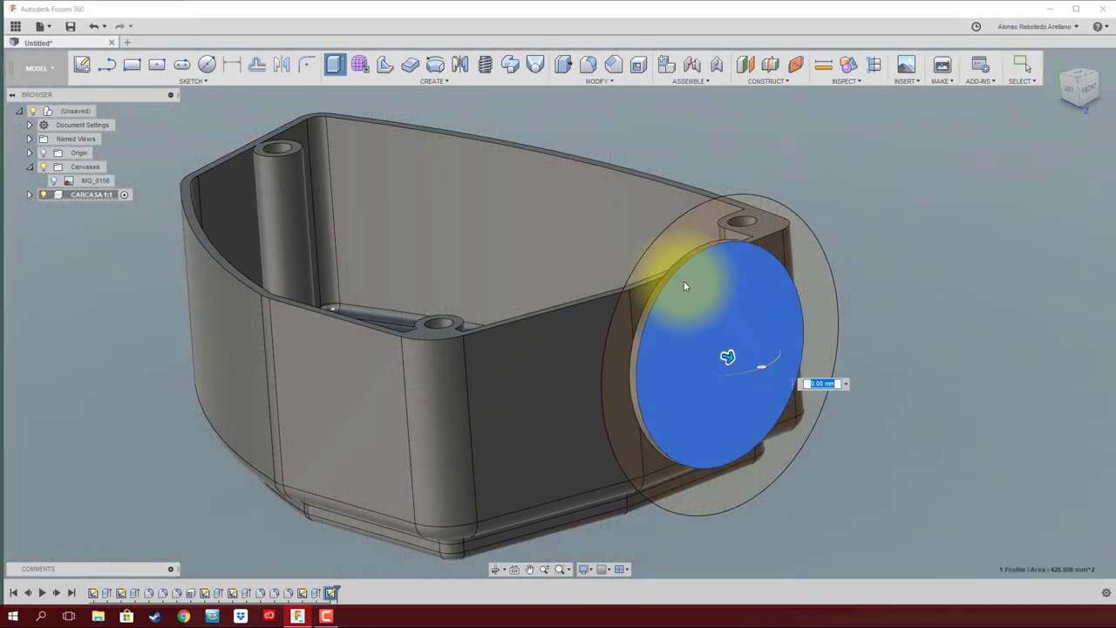
left_click(805, 321)
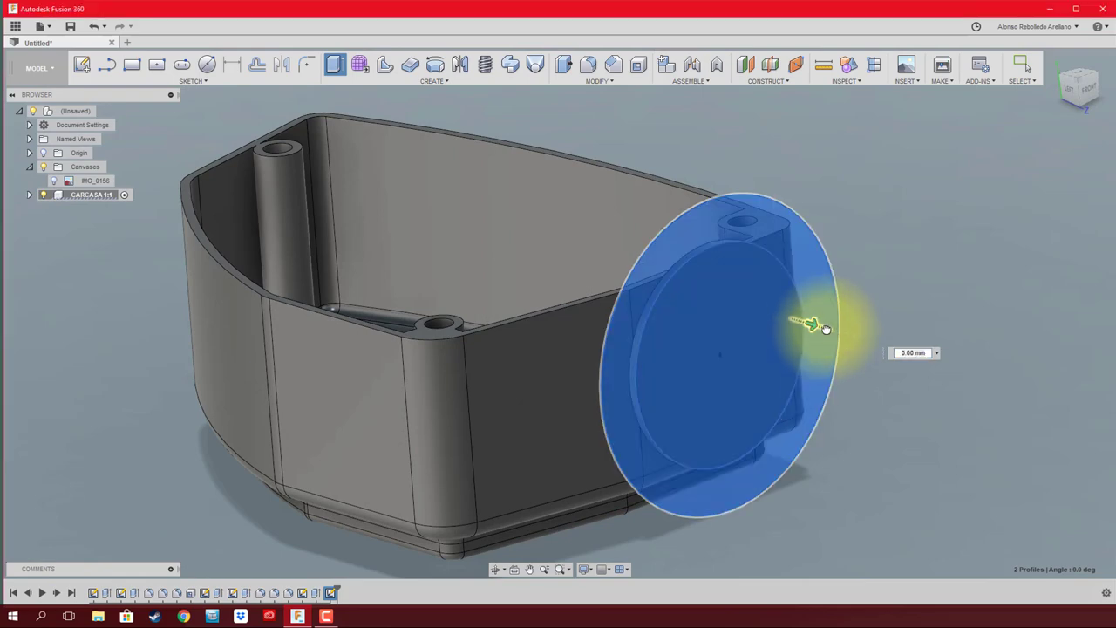
middle_click_drag(824, 327, 864, 379, "shift")
type("3")
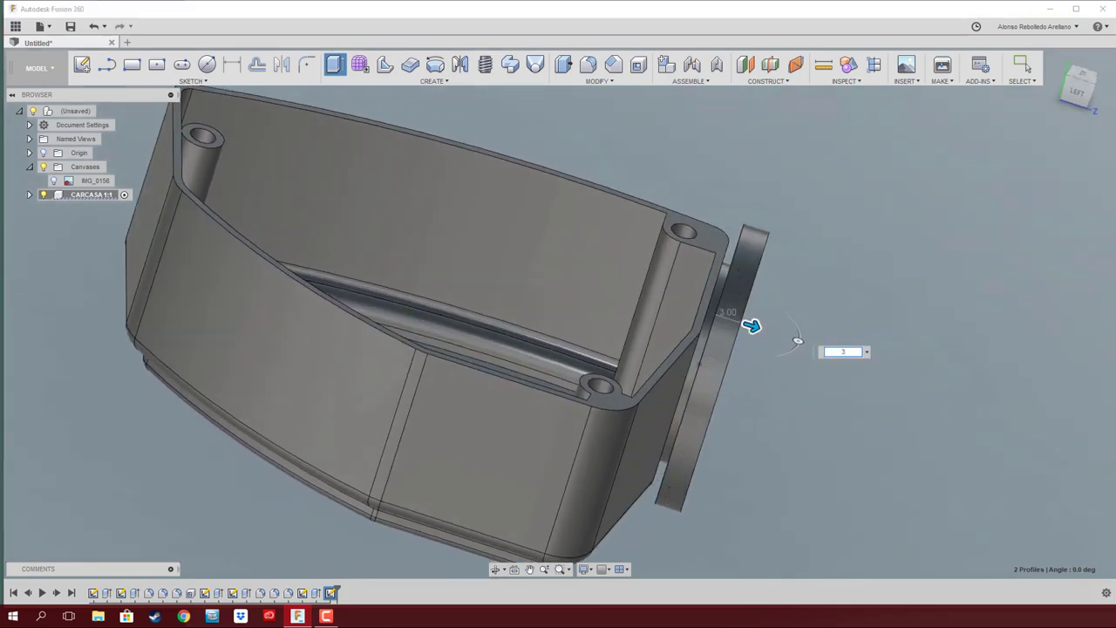
key("Return")
mouse_move(920, 386)
middle_mouse_down("shift")
mouse_move(878, 394)
mouse_move(437, 315)
middle_mouse_up("shift")
- Begin a circle sketch on the flange face with the Shaded with Hidden Edges style
left_click(207, 63)
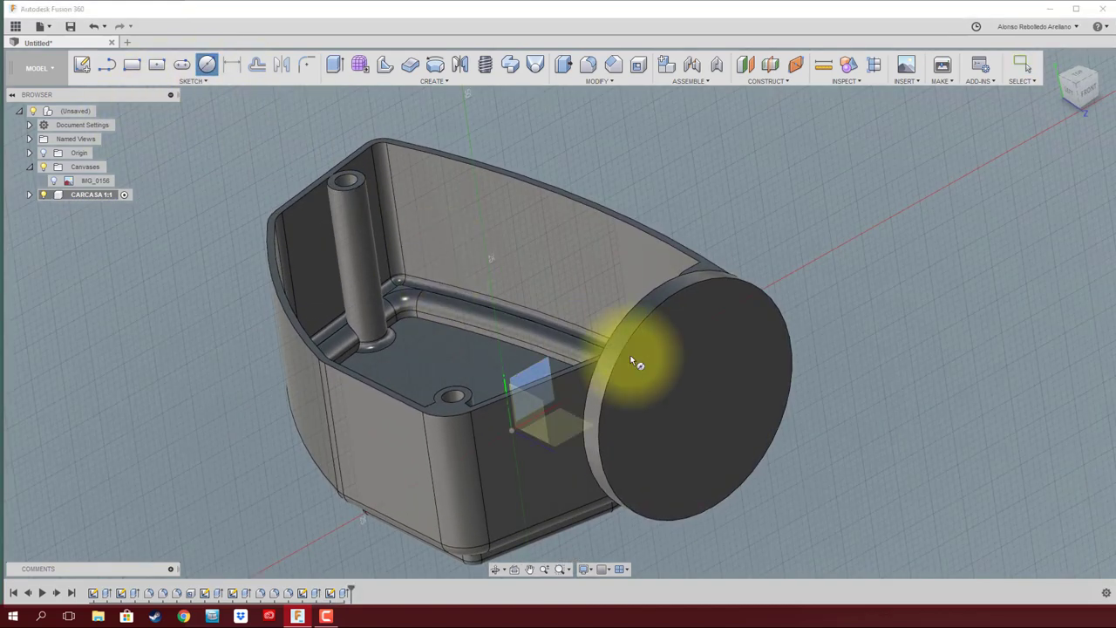
left_click(665, 365)
left_click(586, 569)
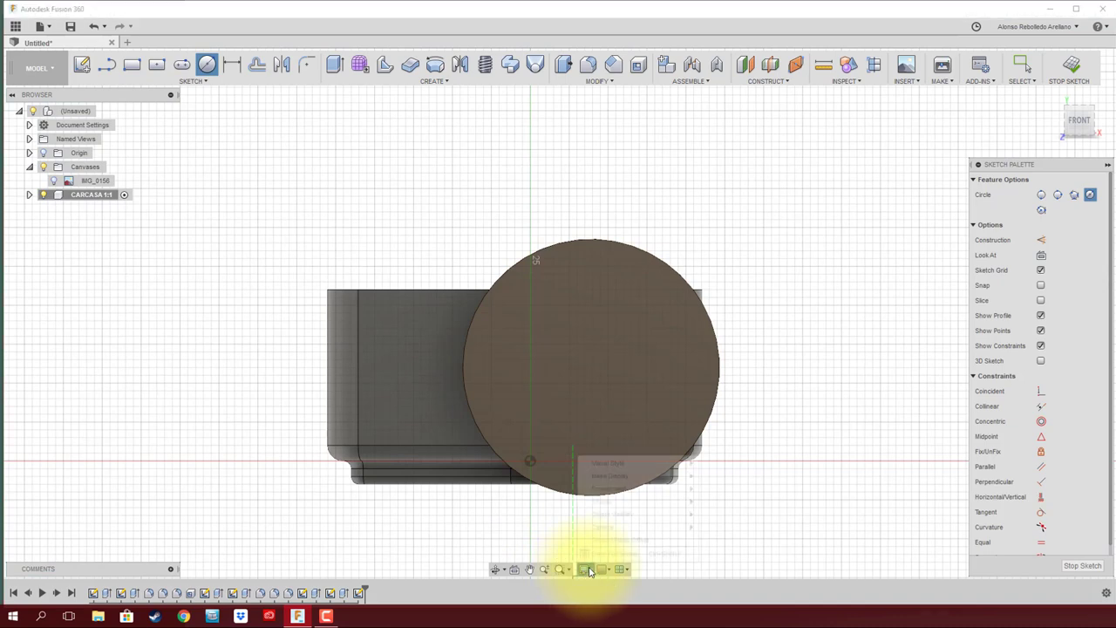
mouse_move(640, 463)
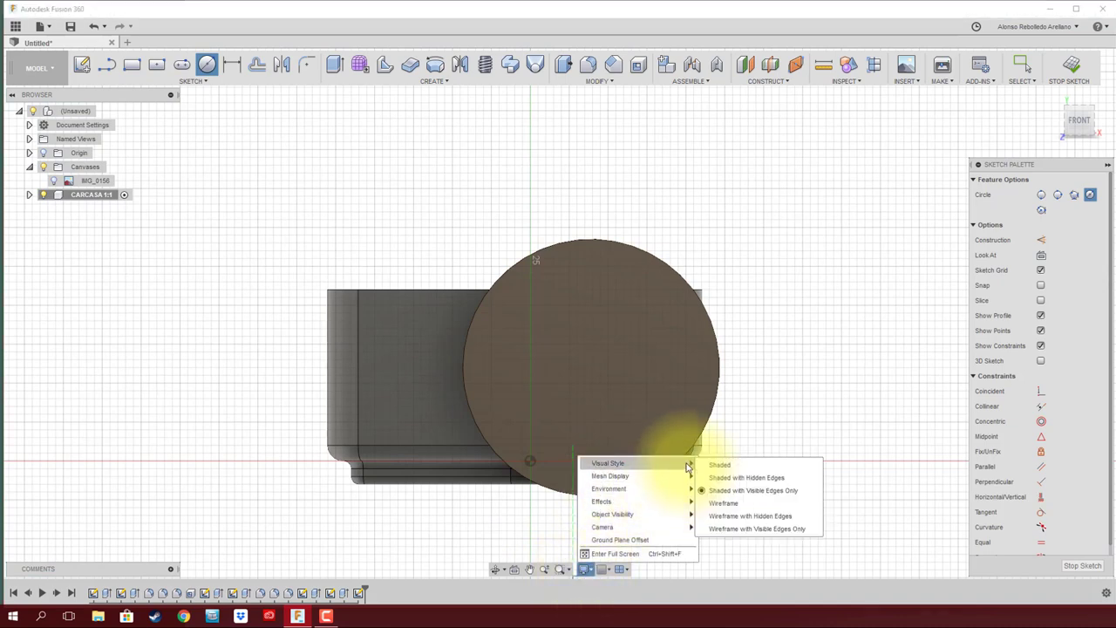
left_click(720, 478)
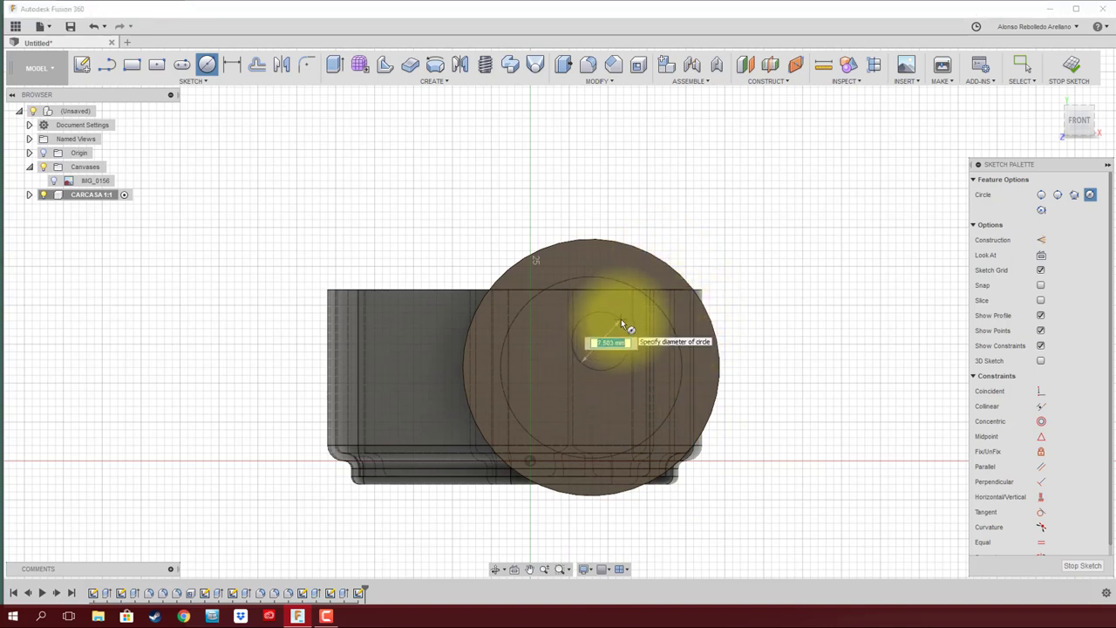
- Draw a 10 mm circle and make it concentric with the flange circle
key("Tab")
key("Return")
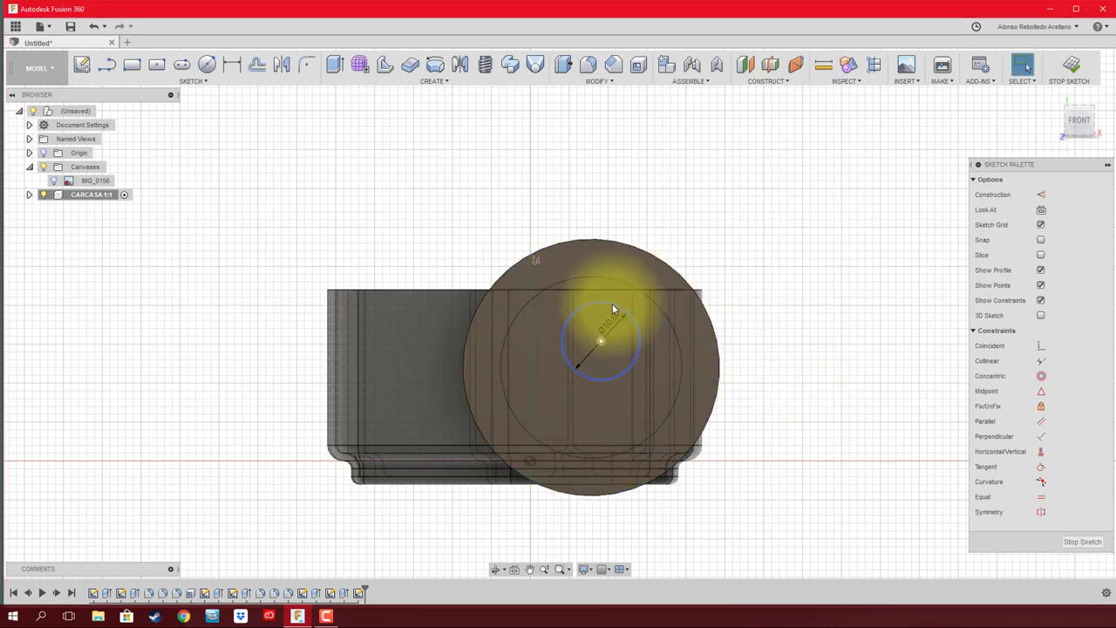
left_click(612, 305)
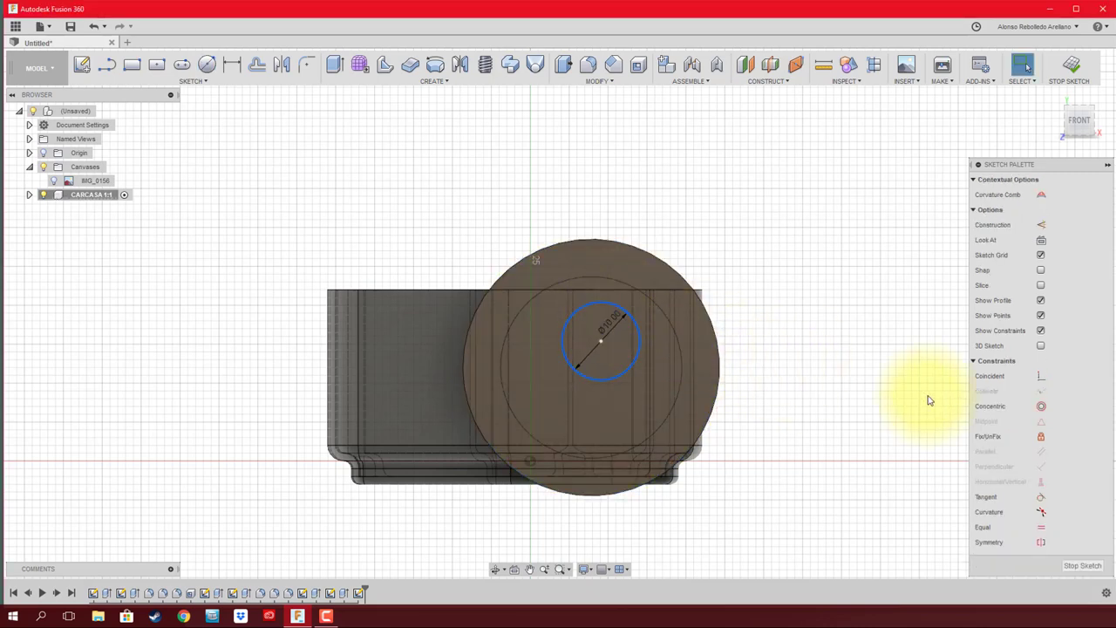
left_click(1043, 407)
left_click(676, 276)
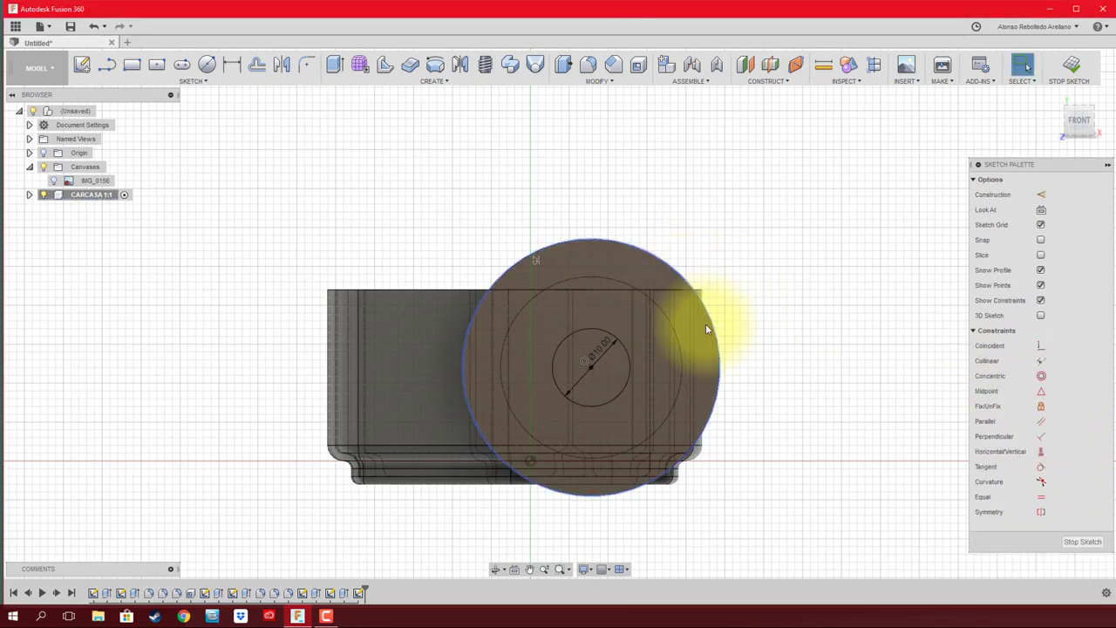
middle_click_drag(706, 329, 802, 407, "shift")
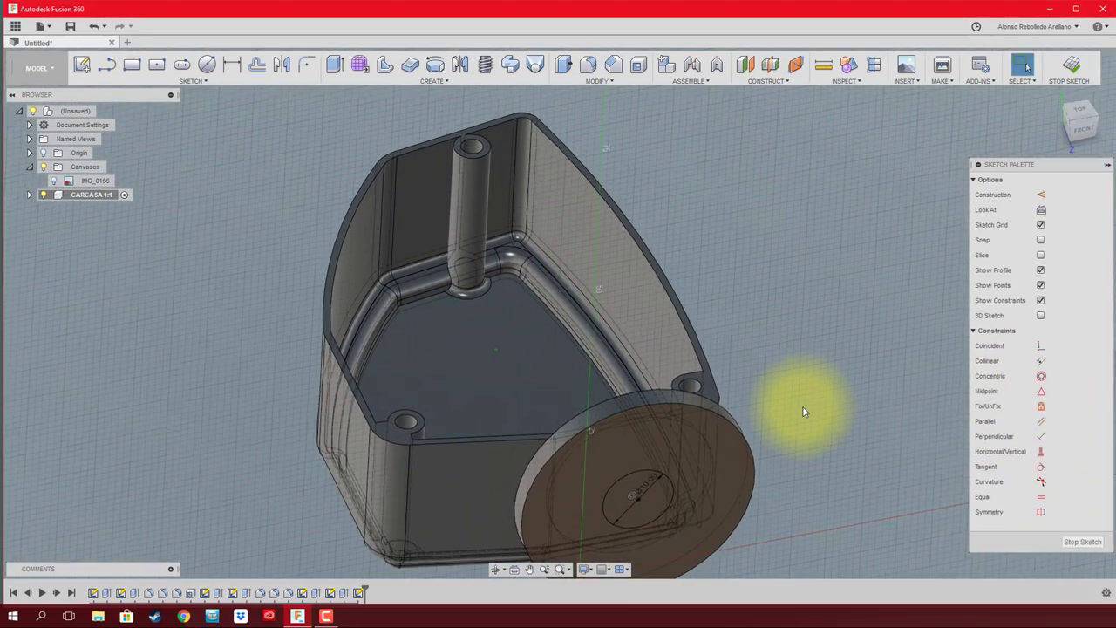
- Extrude the 10 mm circle -25 mm as a cut into the housing
key("e")
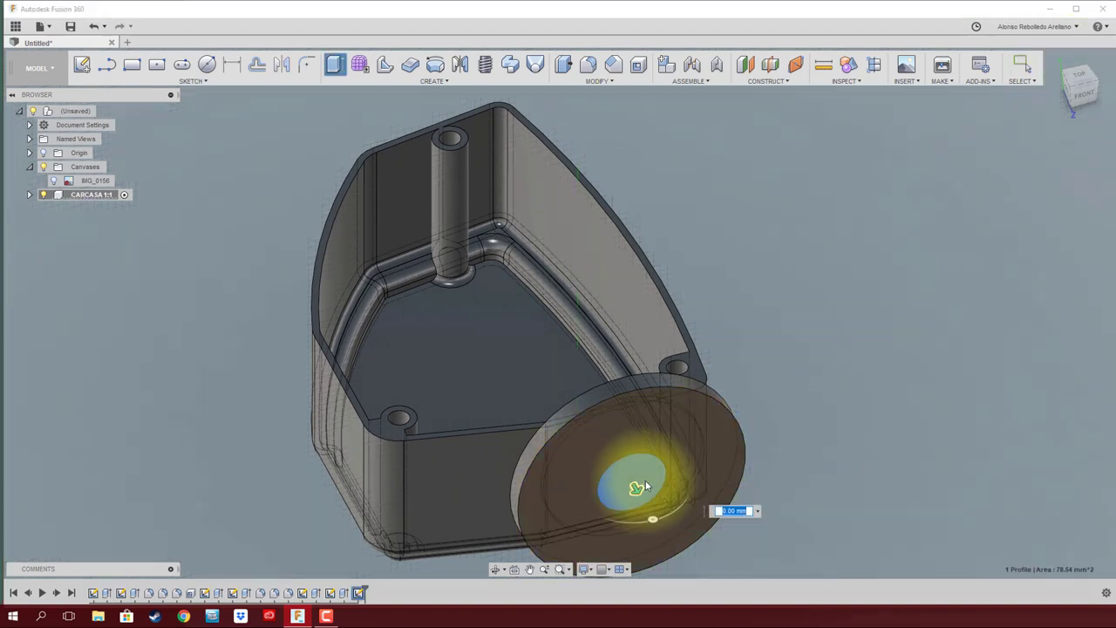
left_click(637, 487)
left_click_drag(634, 482, 561, 360)
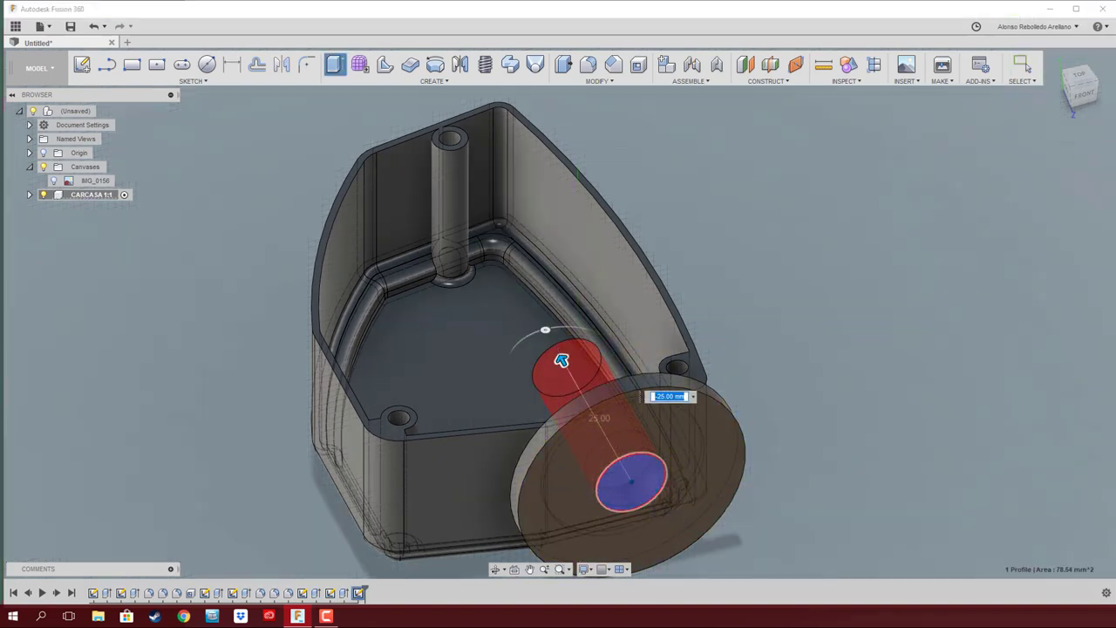
key("Return")
mouse_move(882, 403)
middle_mouse_down("shift")
mouse_move(863, 431)
mouse_move(682, 408)
mouse_move(234, 135)
middle_mouse_up("shift")
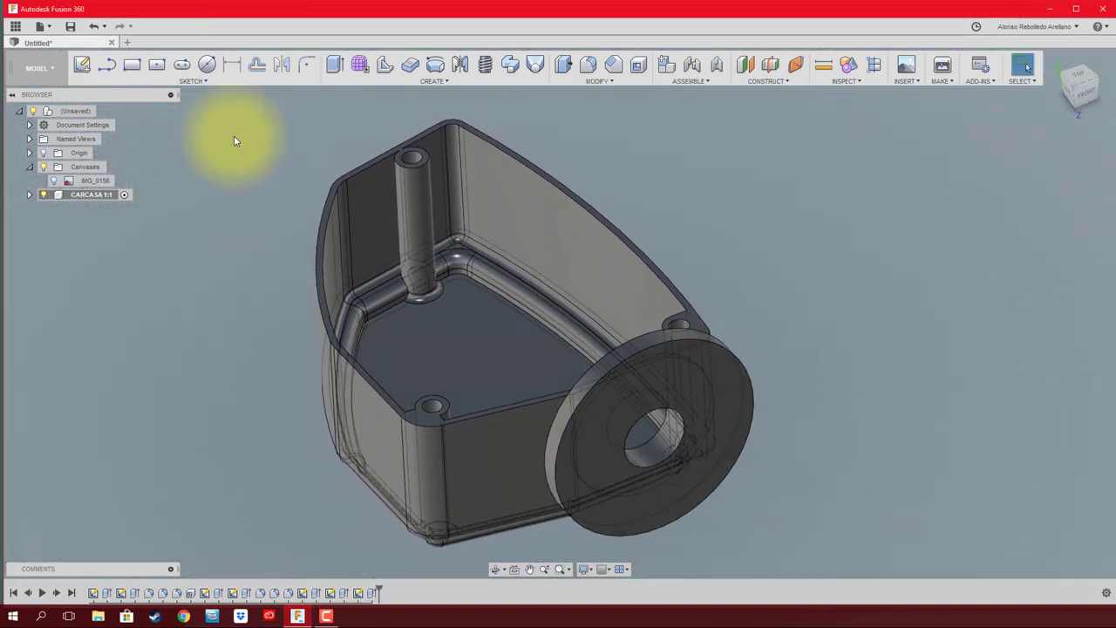
- Sketch a circle around the hole and extrude the ring between circles by -1 mm
left_click(207, 70)
left_click(682, 378)
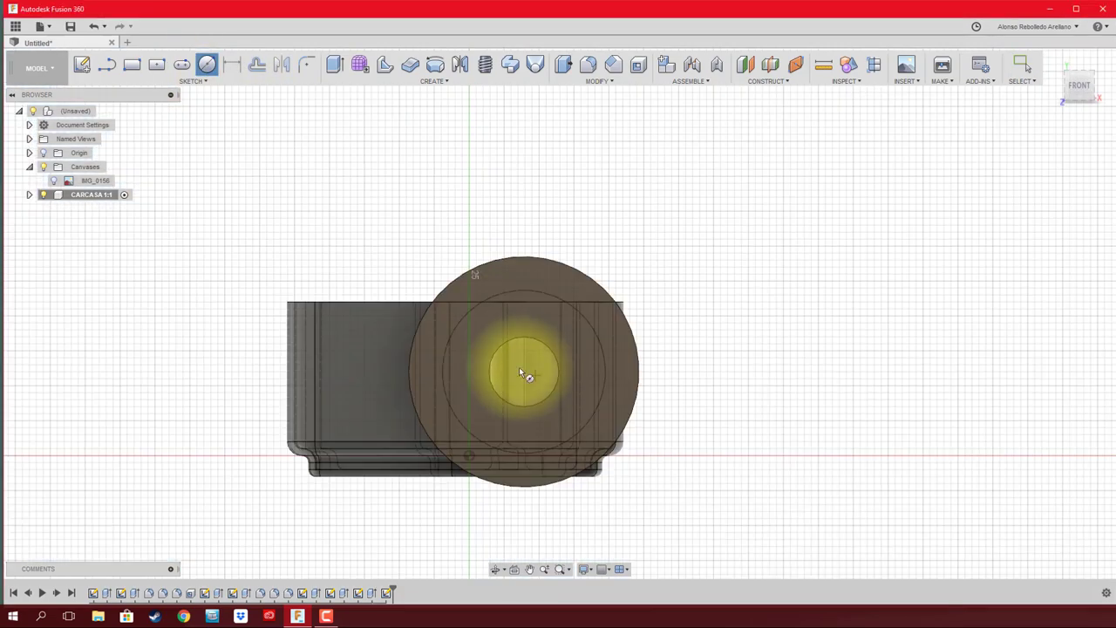
left_click_drag(522, 377, 562, 286)
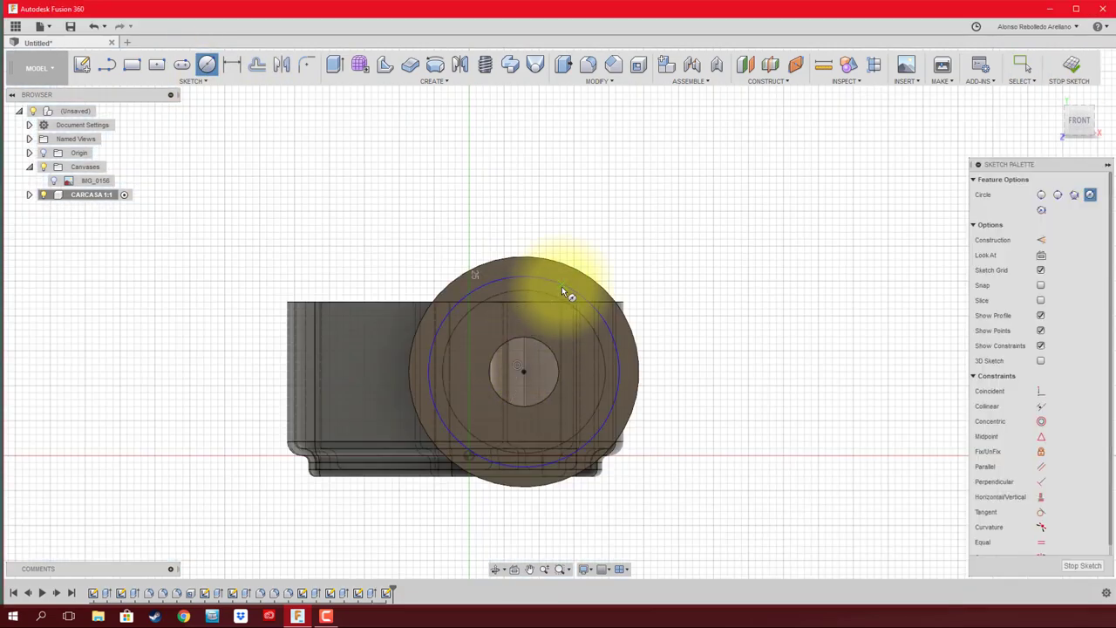
middle_click_drag(561, 286, 698, 371, "shift")
key("e")
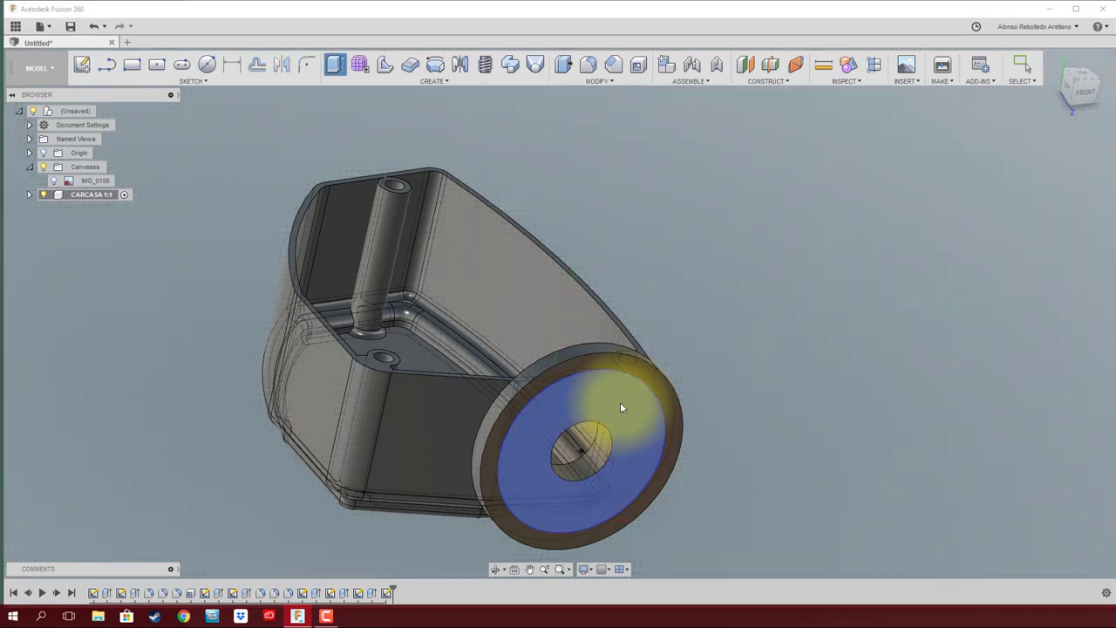
left_click(620, 402)
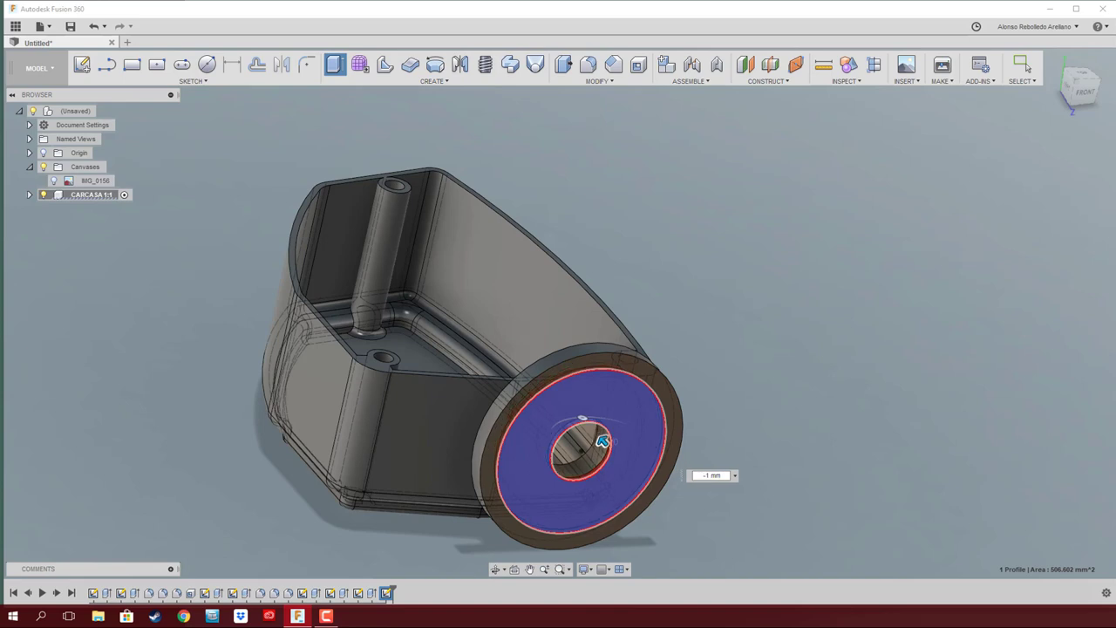
key("Return")
middle_click_drag(990, 316, 596, 571, "shift")
- Switch the visual style to Shaded with Visible Edges Only
left_click(584, 569)
mouse_move(608, 463)
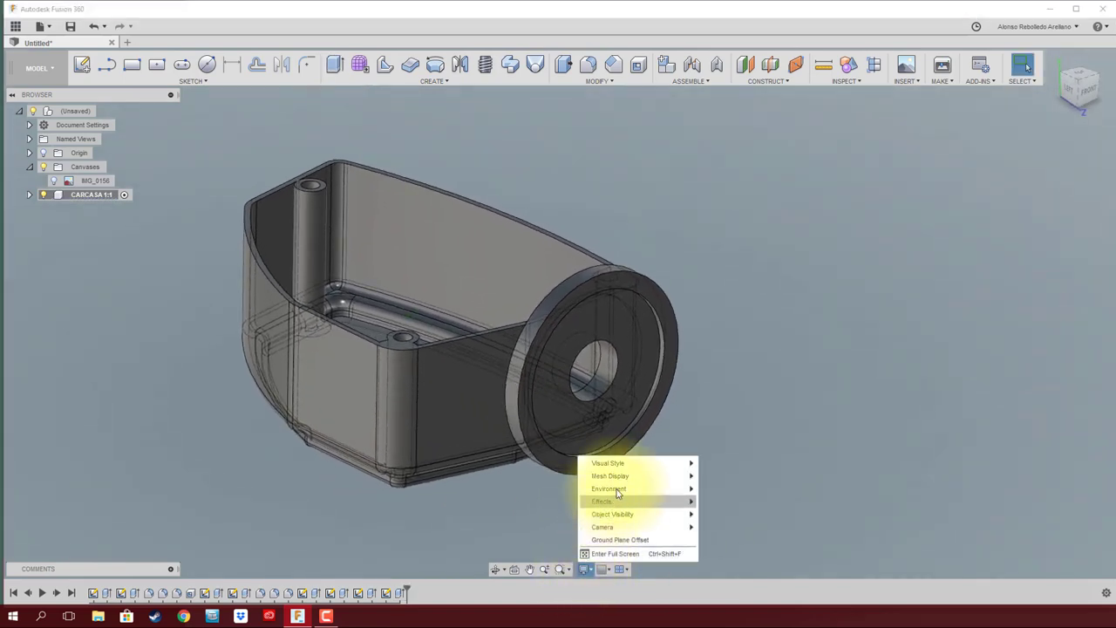
left_click(727, 488)
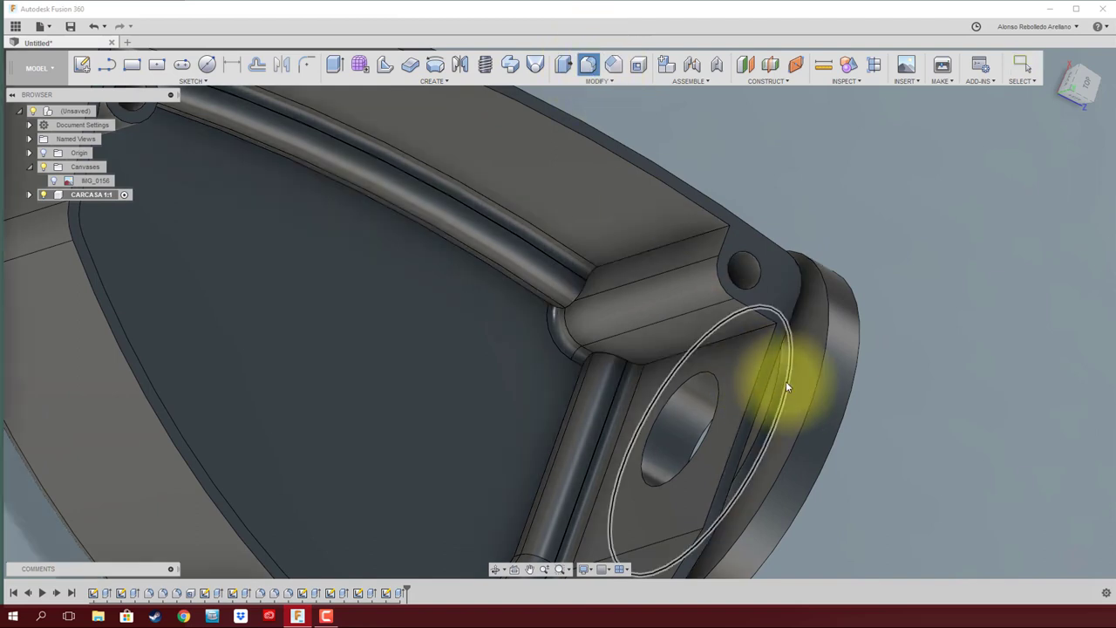
left_click(786, 381)
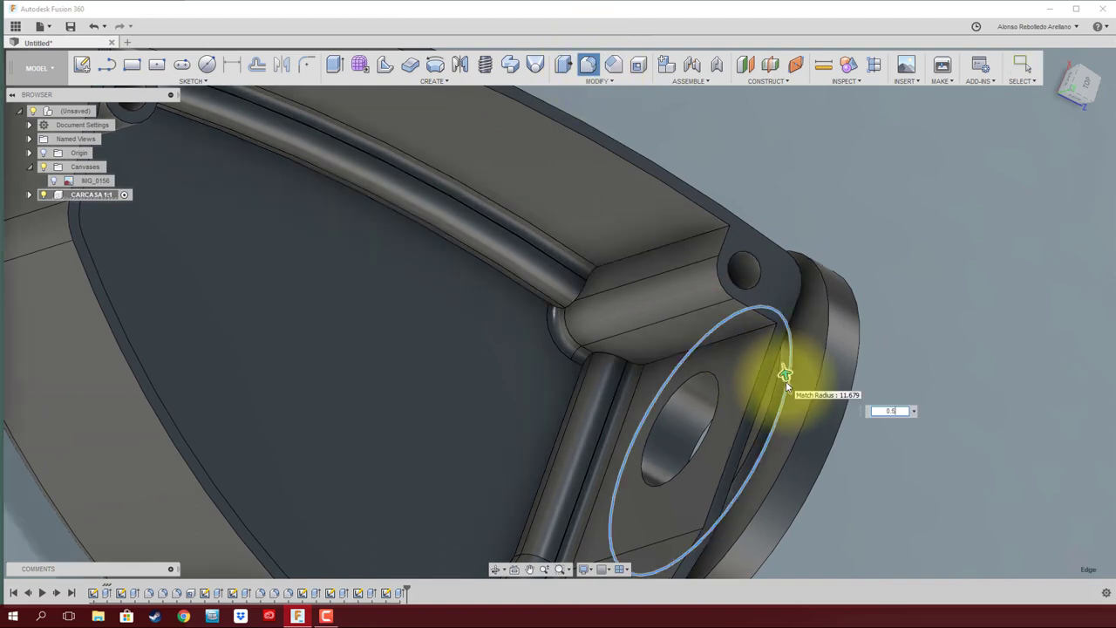
key("Return")
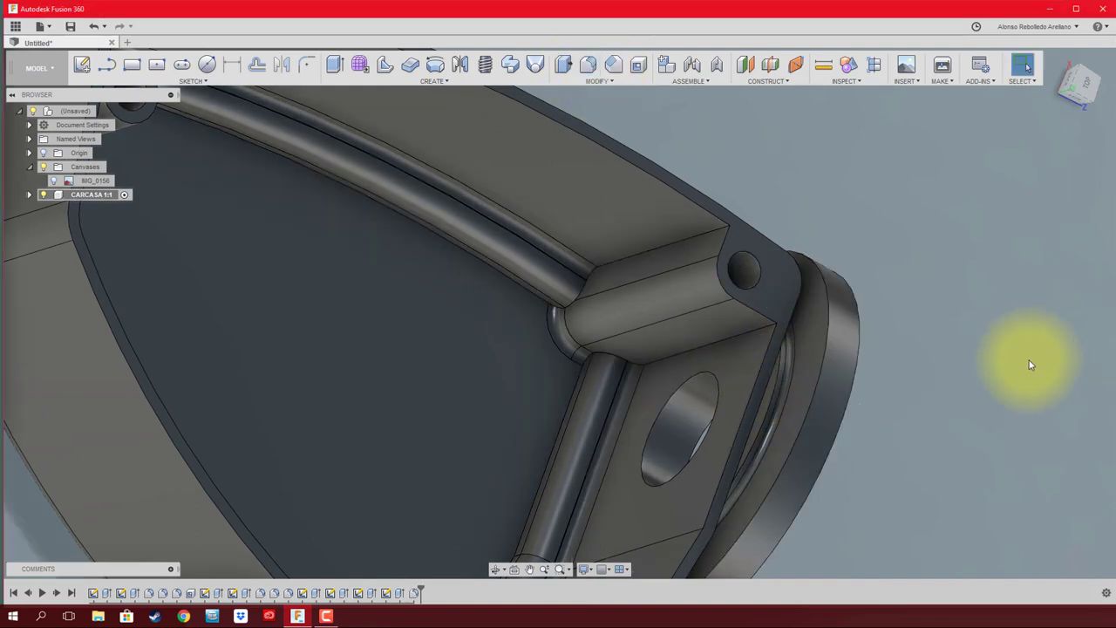
- Fillet the flange's circular rim edge at 2 mm
left_click(591, 70)
left_click(825, 301)
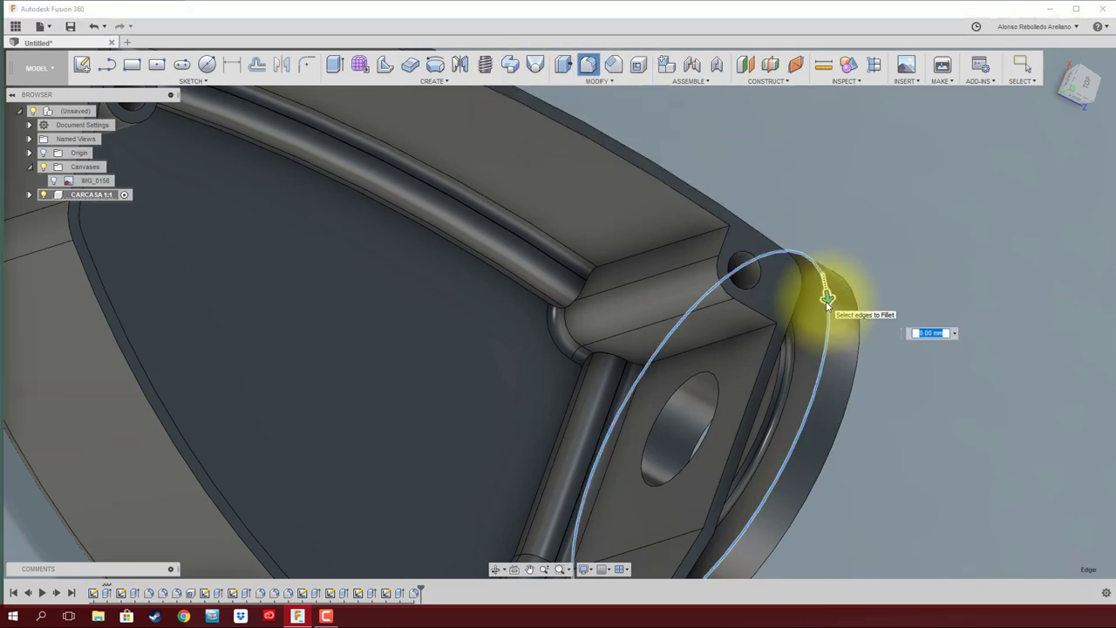
type("0.")
key("BackSpace")
key("BackSpace")
type("2")
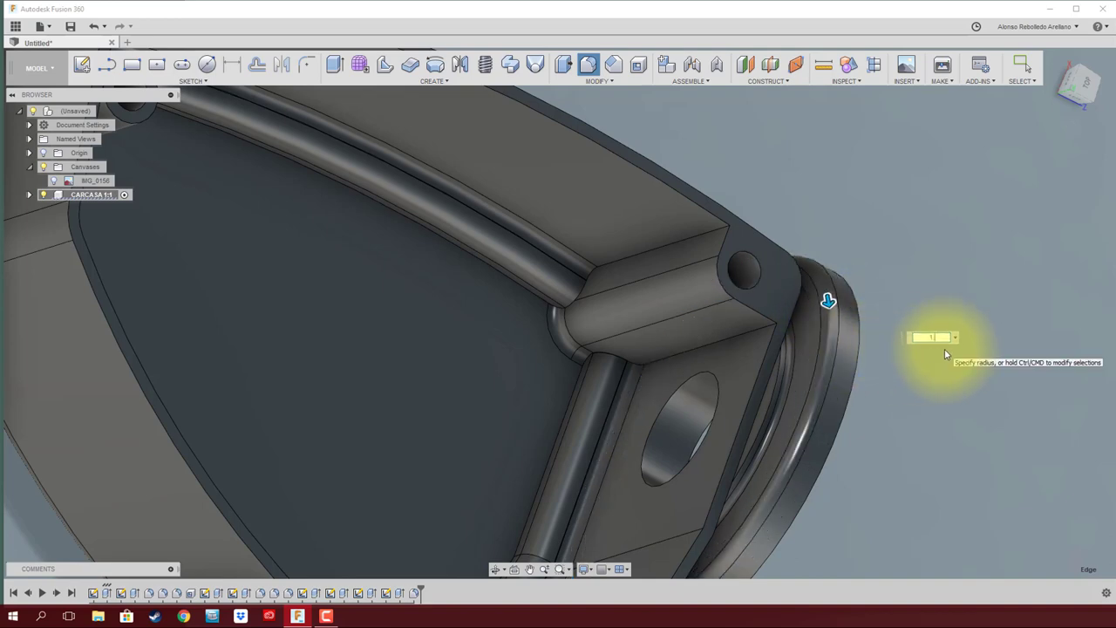
key("Return")
scroll(1041, 344, "down", 5)
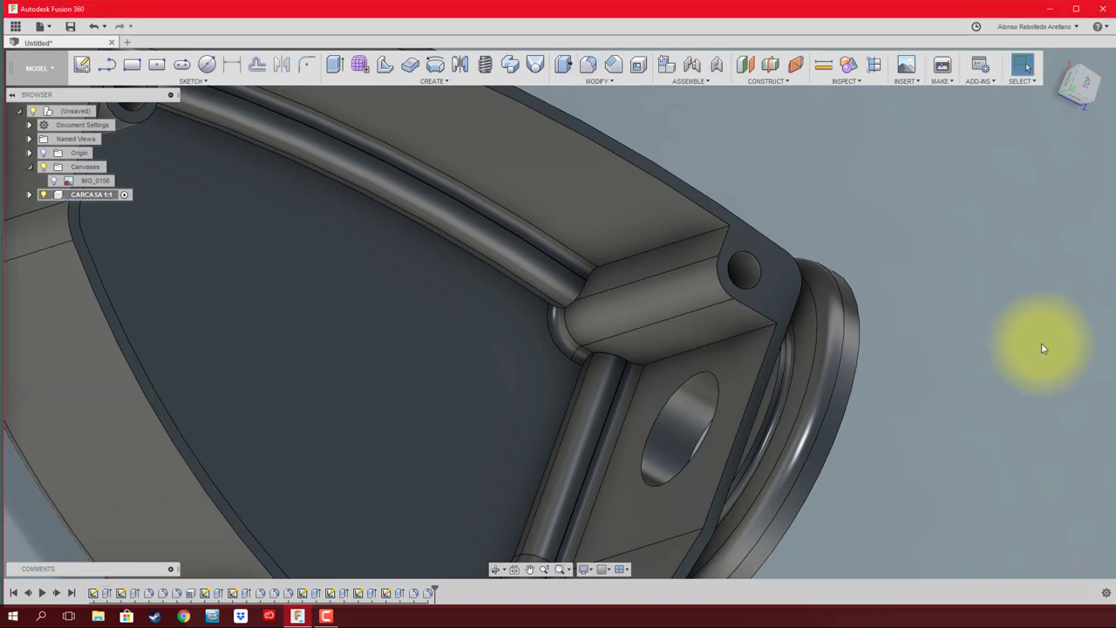
middle_click_drag(1041, 345, 852, 395, "shift")
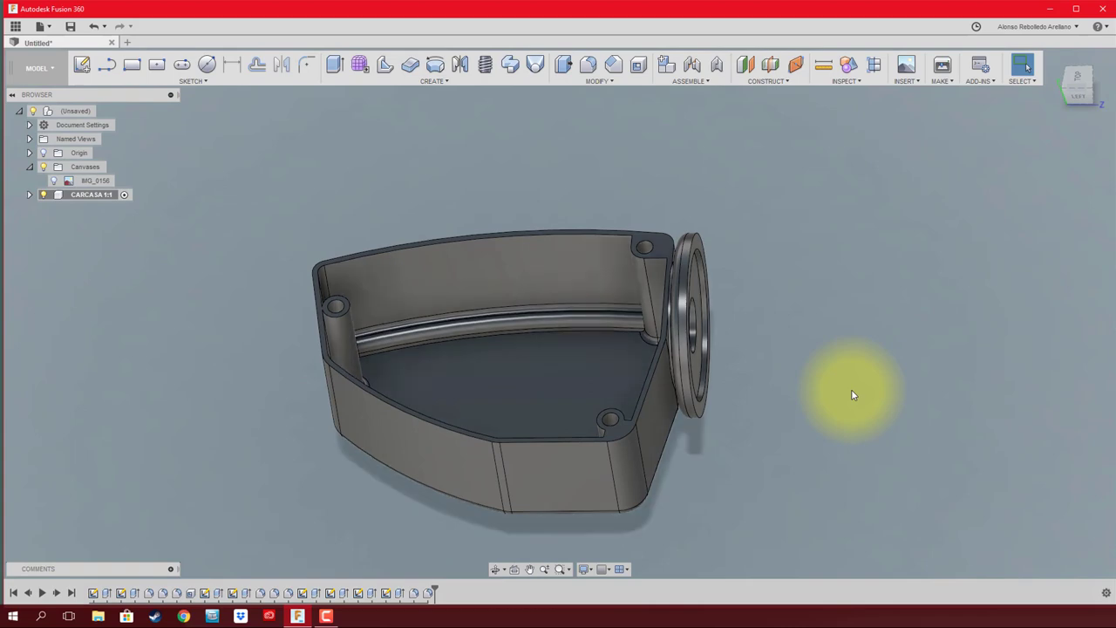
- Start a new sketch on the housing's flat underside face
left_click(1080, 79)
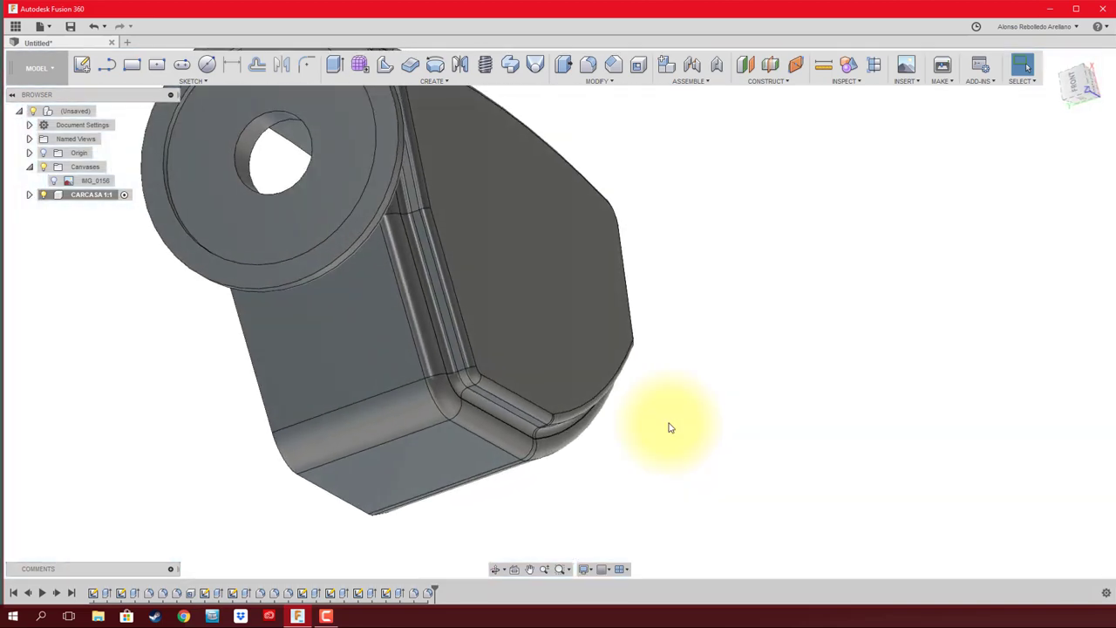
middle_click_drag(606, 374, 174, 124, "shift")
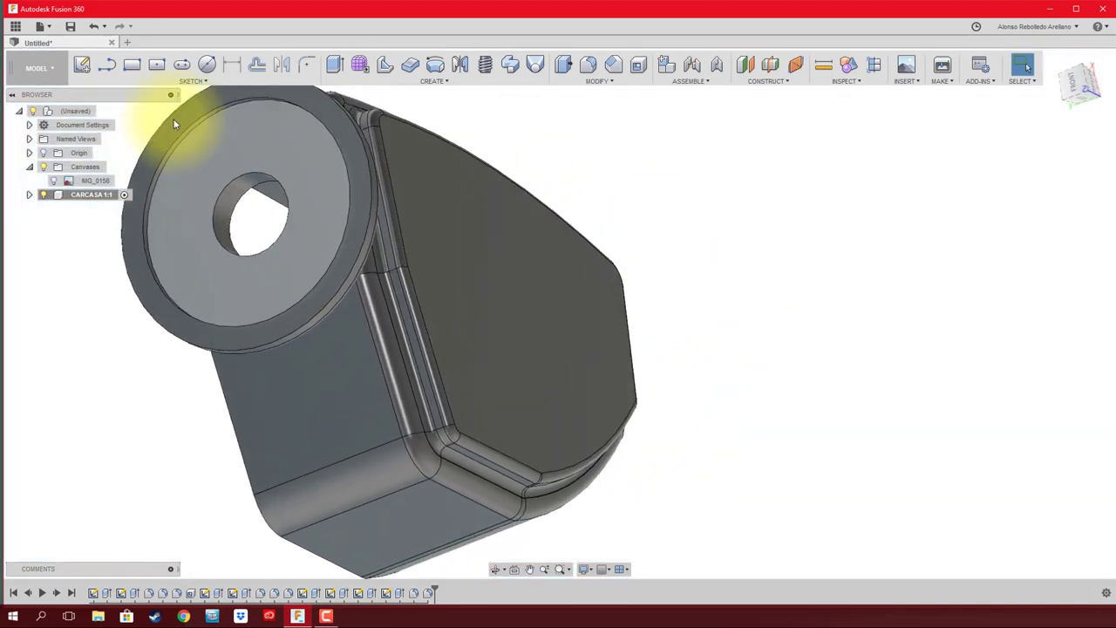
left_click(82, 63)
left_click(483, 224)
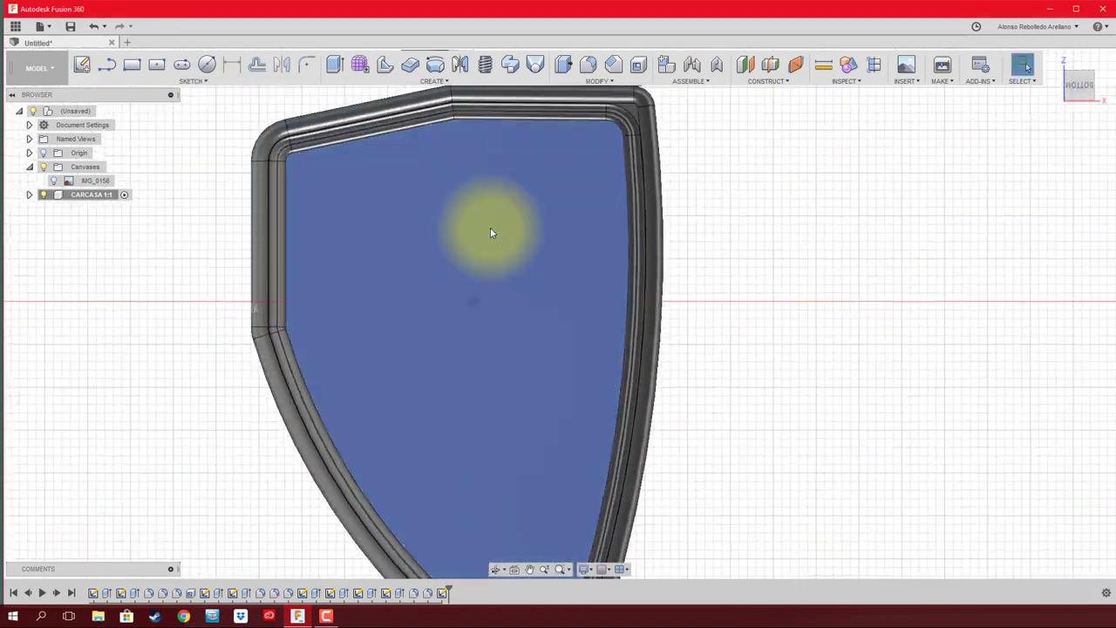
- Offset the face outline -3 mm inward
key("o")
left_click(561, 116)
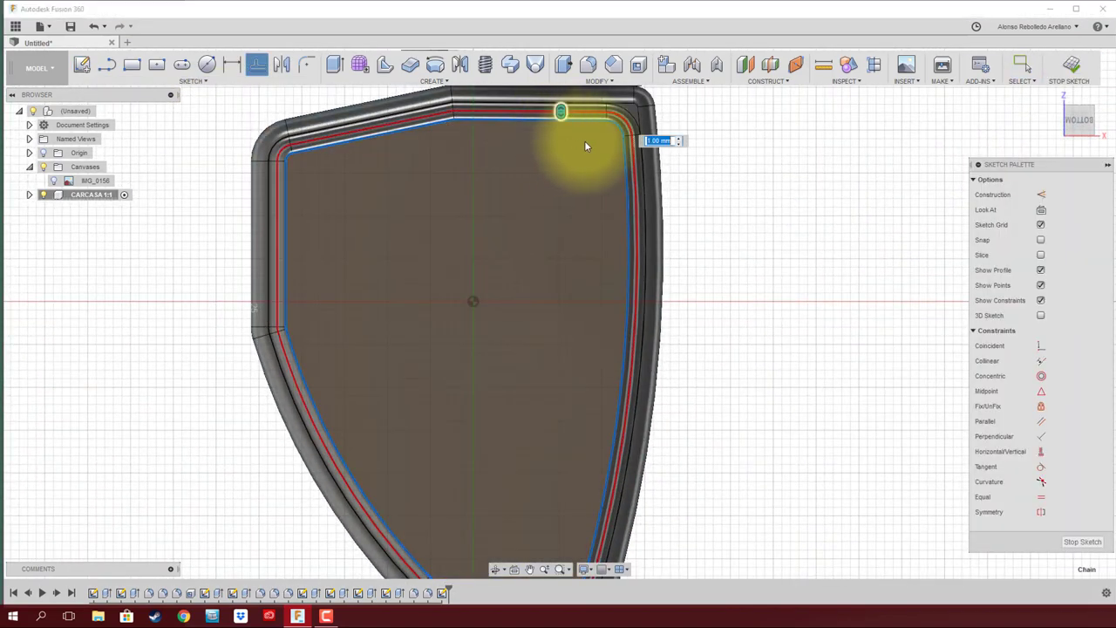
left_click_drag(559, 112, 560, 150)
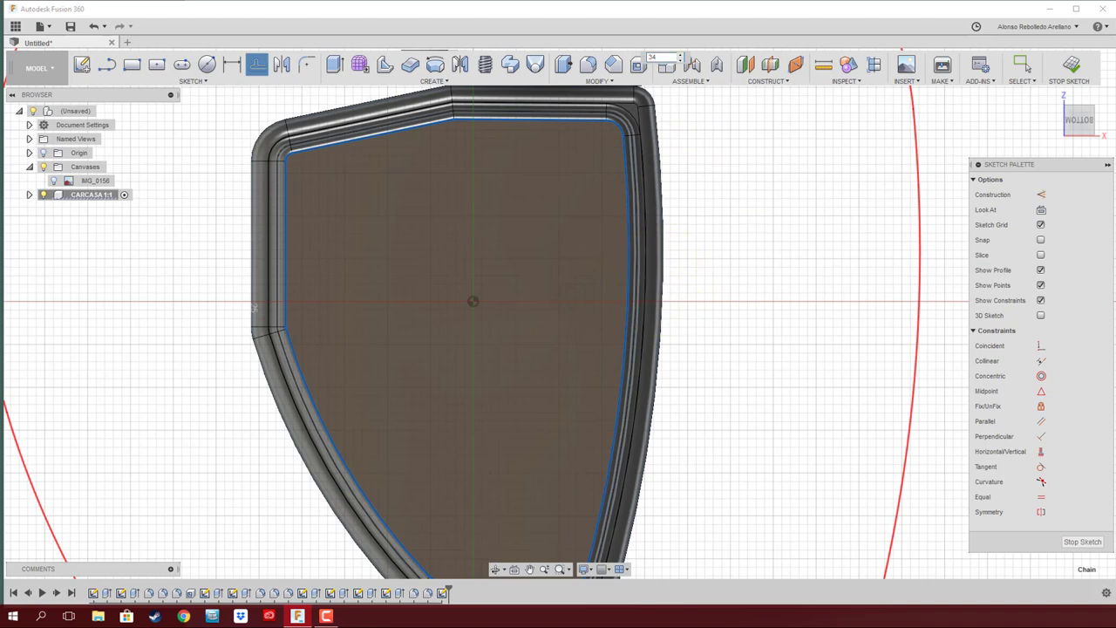
type("-3")
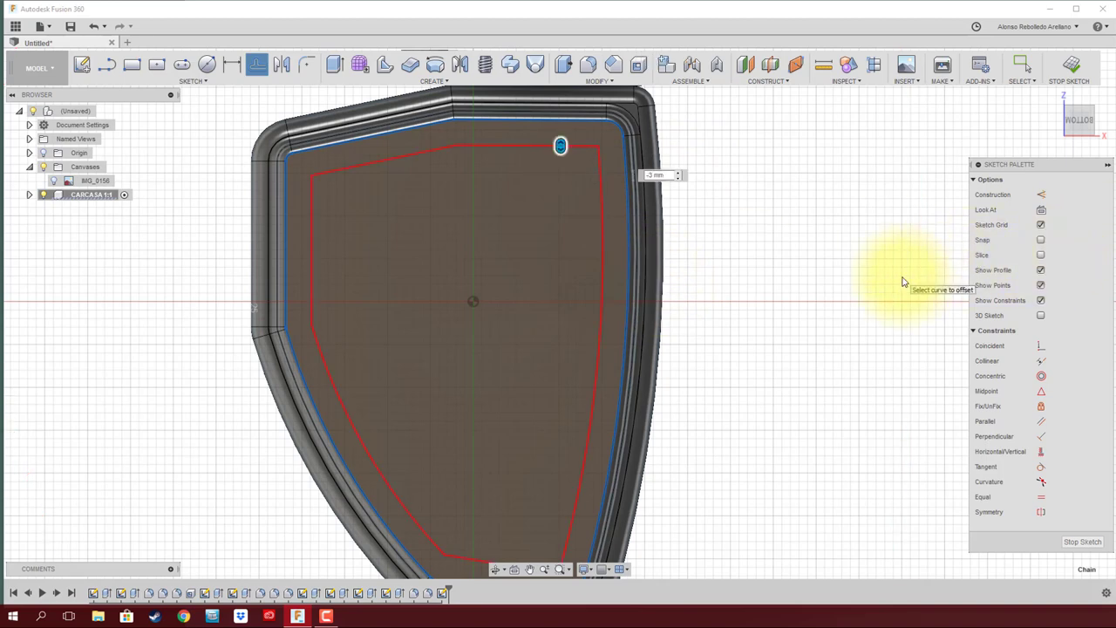
key("Return")
scroll(488, 123, "up", 3)
- Round all four corners of the inner outline with 4 mm sketch fillets
left_click(306, 64)
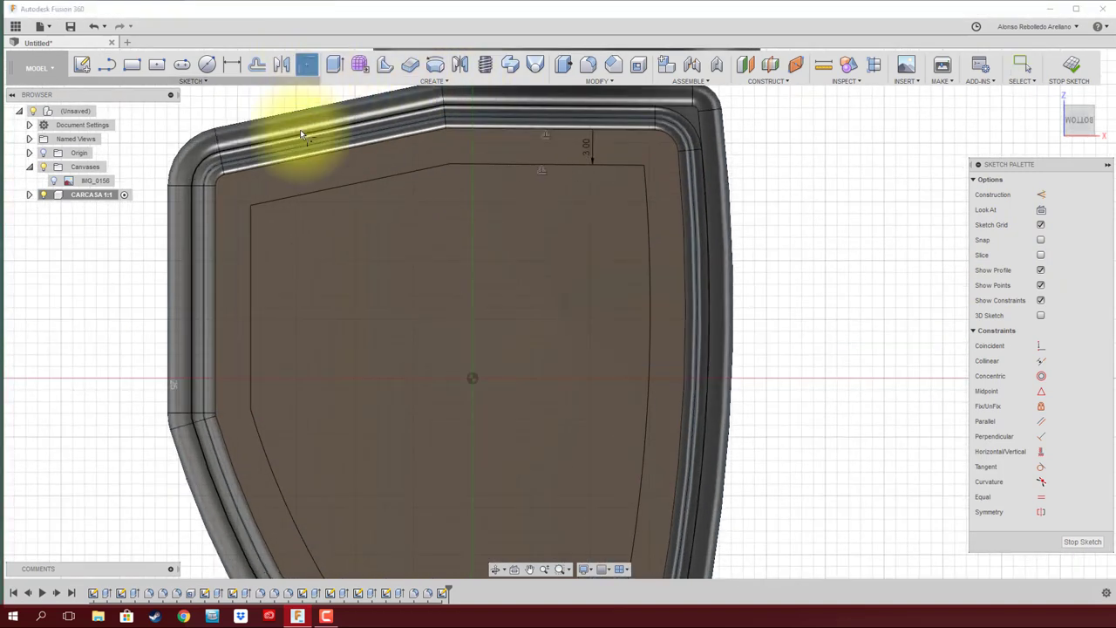
left_click(250, 216)
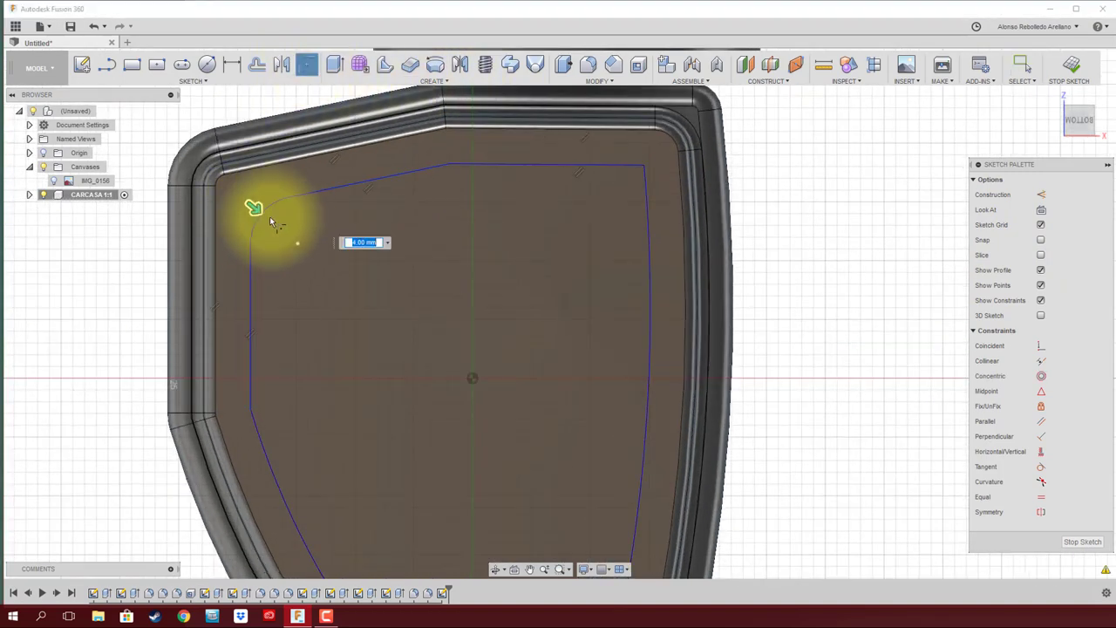
key("Return")
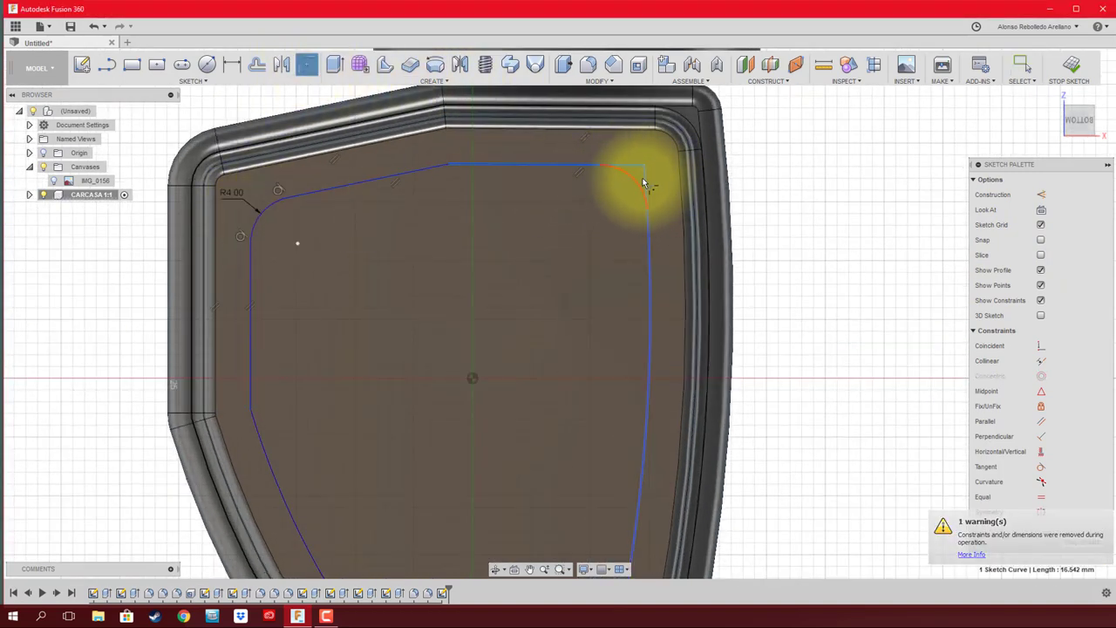
left_click(644, 183)
scroll(568, 287, "up", 3)
scroll(525, 307, "down", 3)
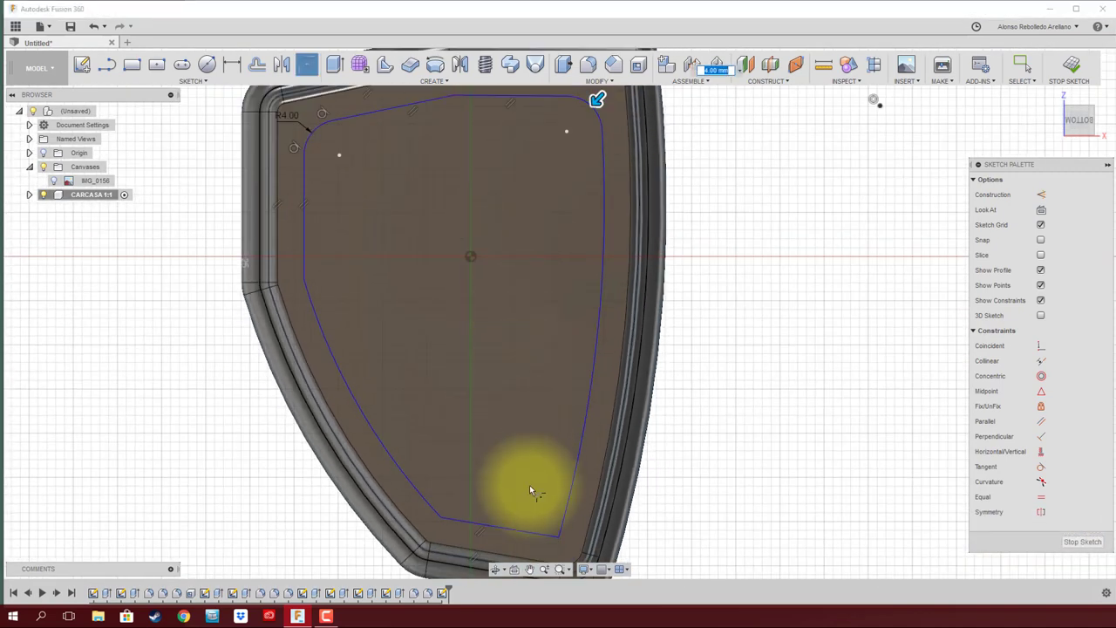
scroll(529, 488, "up", 2)
left_click(564, 536)
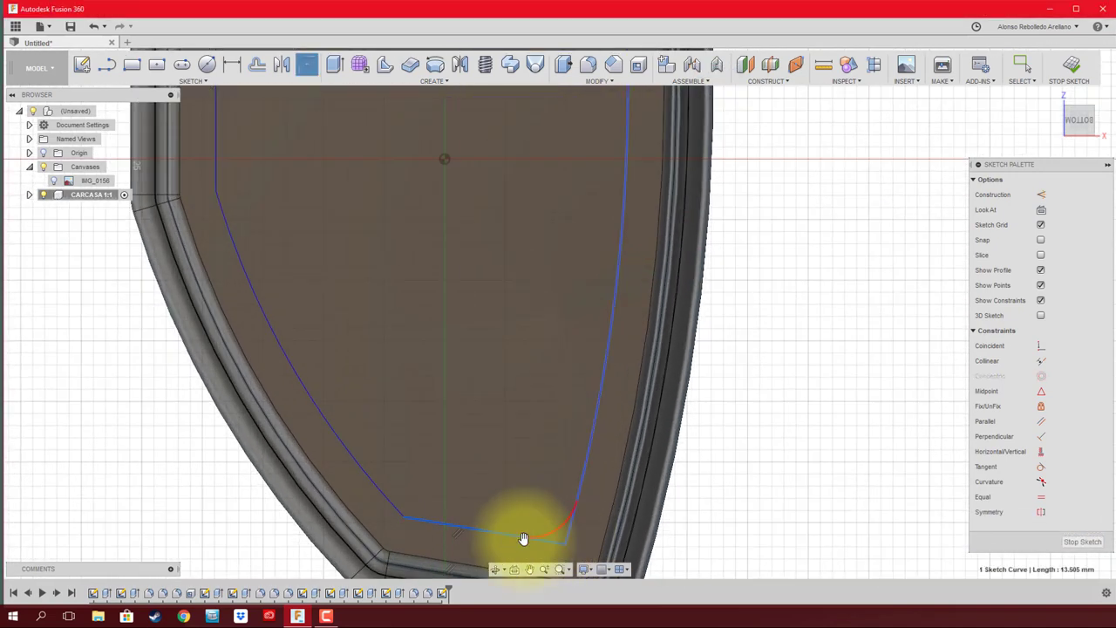
left_click(400, 522)
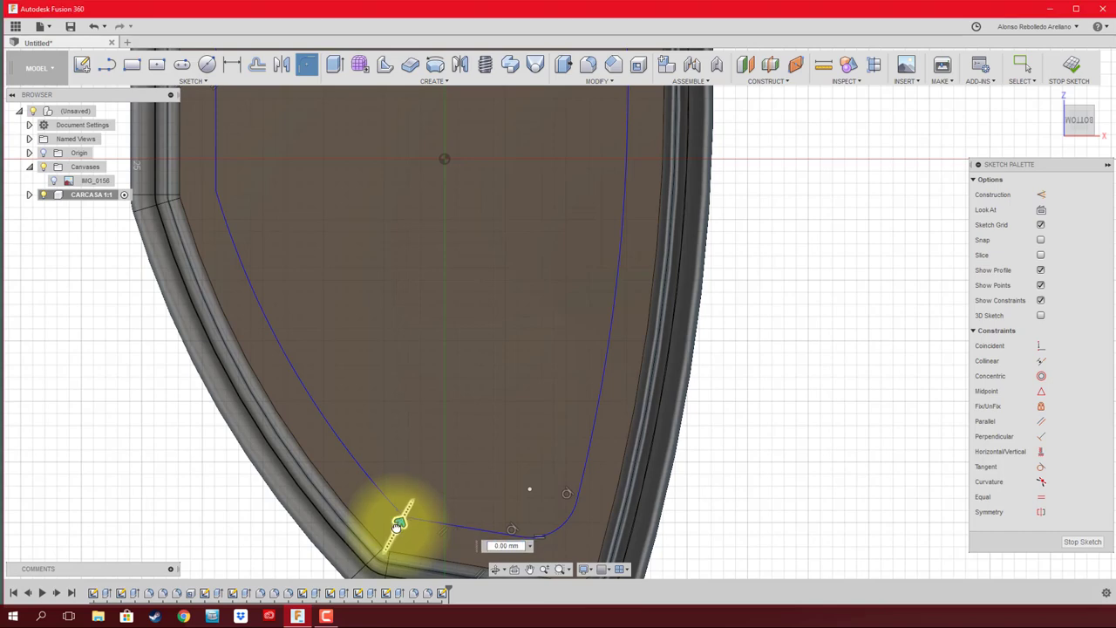
left_click(556, 533)
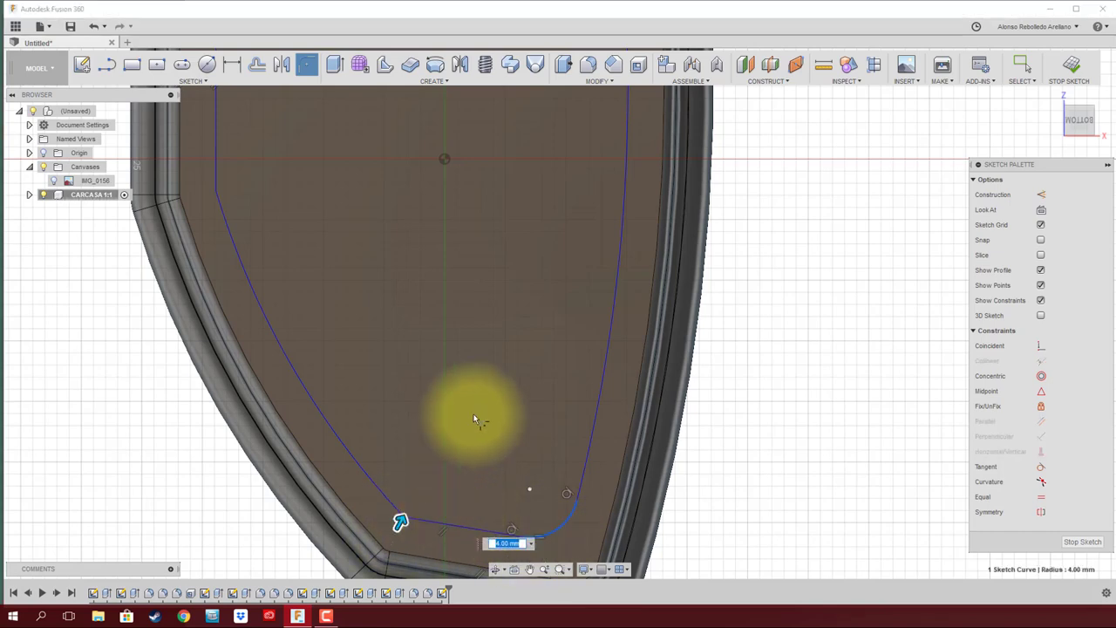
scroll(473, 419, "down", 2)
scroll(510, 372, "down", 2)
scroll(534, 320, "down", 1)
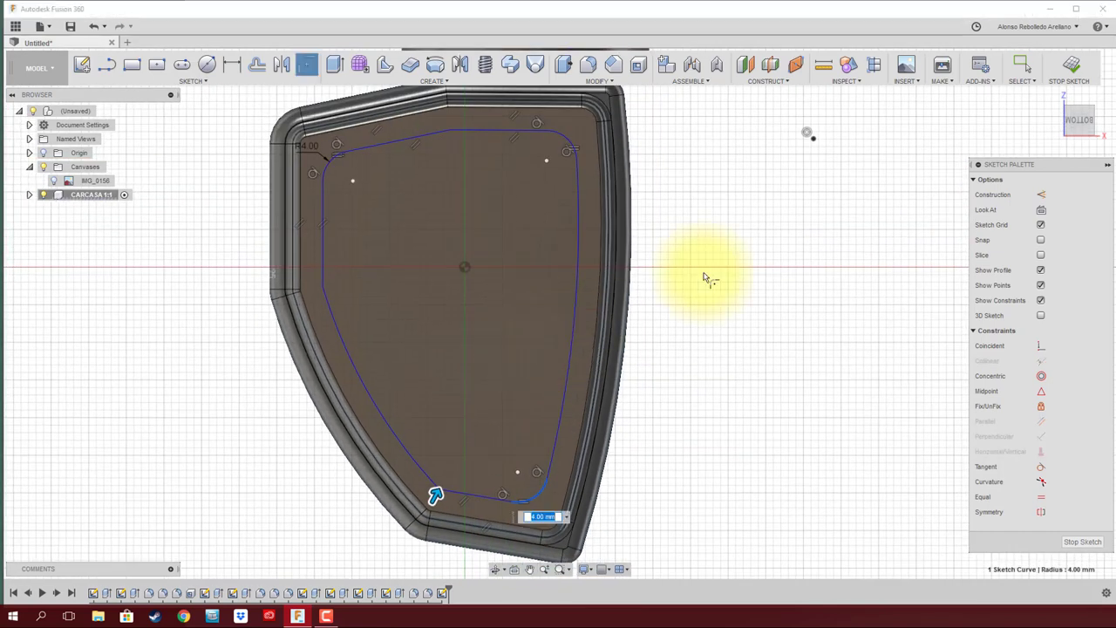
- Finish the sketch and extrude the inset panel profile 2 mm
left_click(1070, 70)
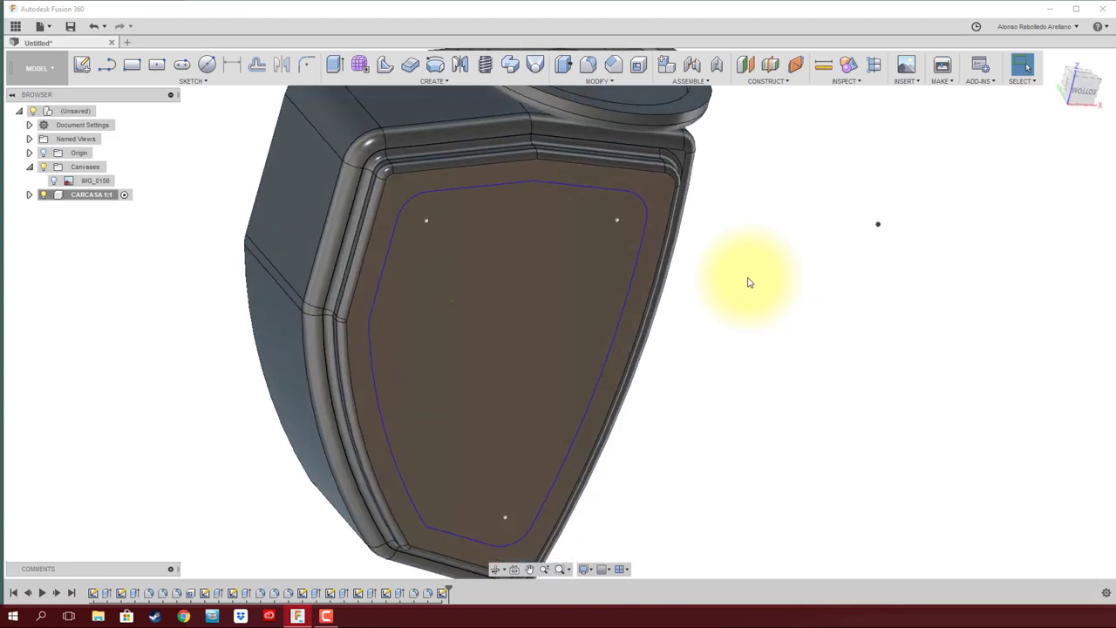
type("e")
type("2")
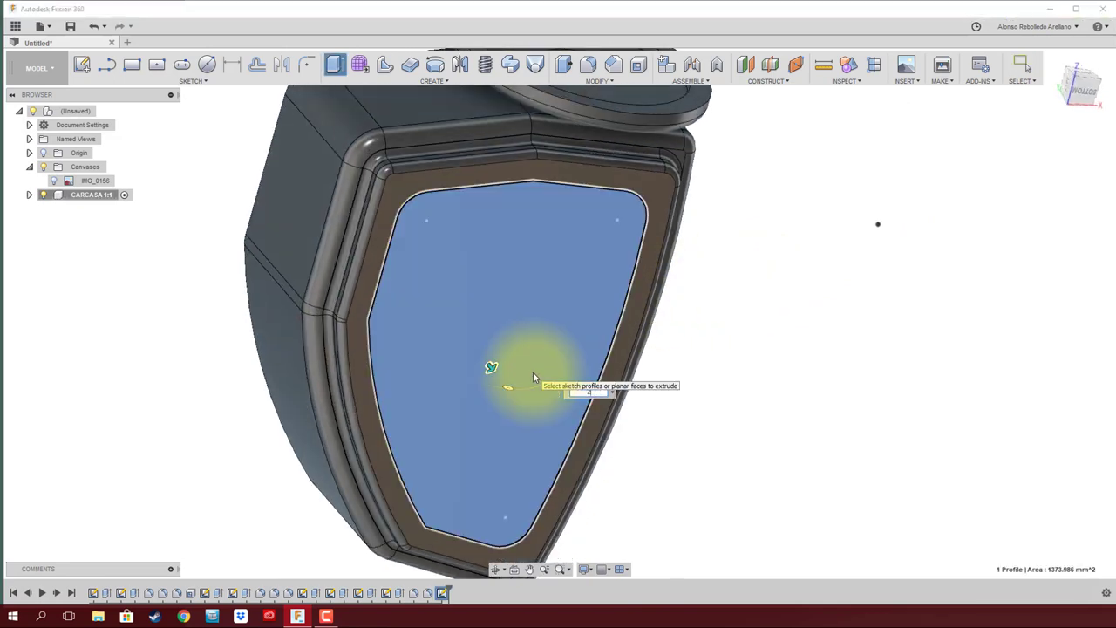
key("Return")
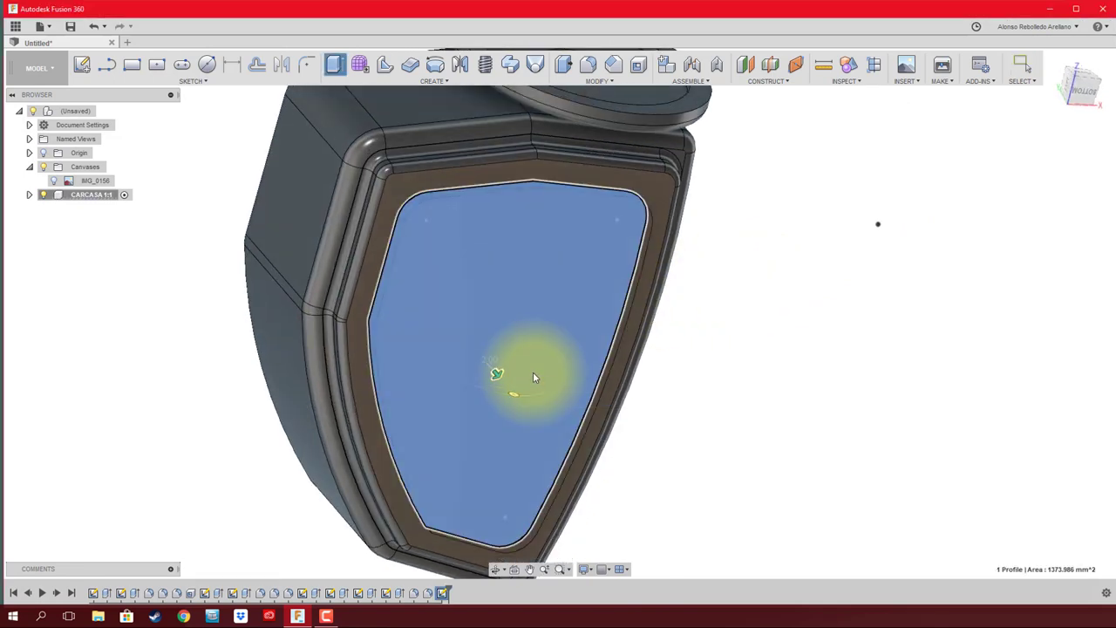
middle_click_drag(533, 372, 592, 77, "shift")
- Fillet the panel's edge chains at 1 mm
left_click(591, 75)
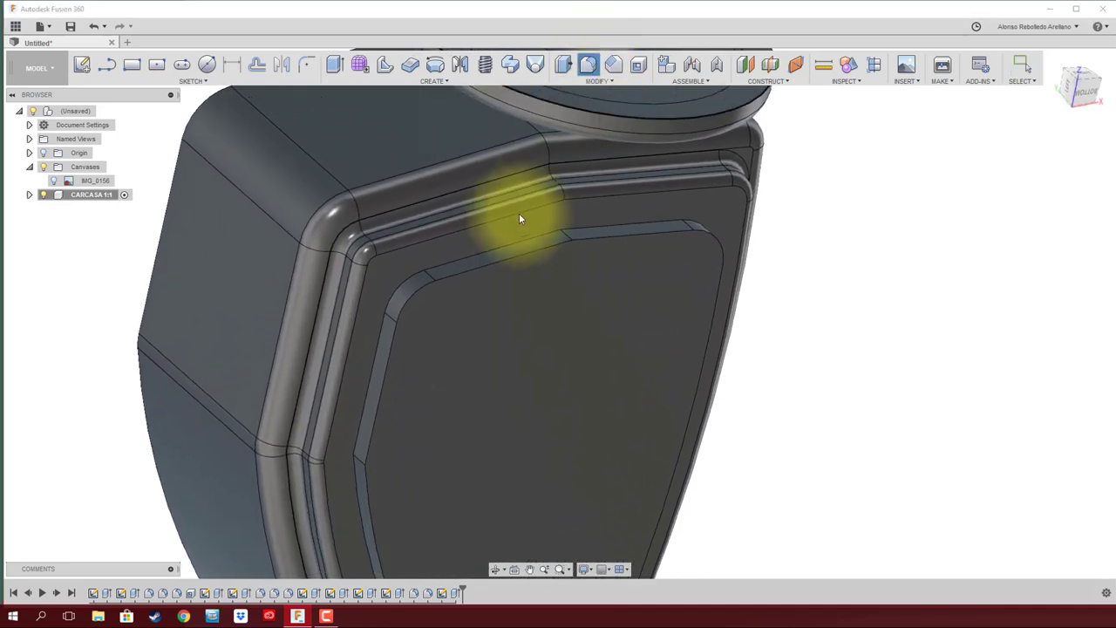
left_click(482, 250)
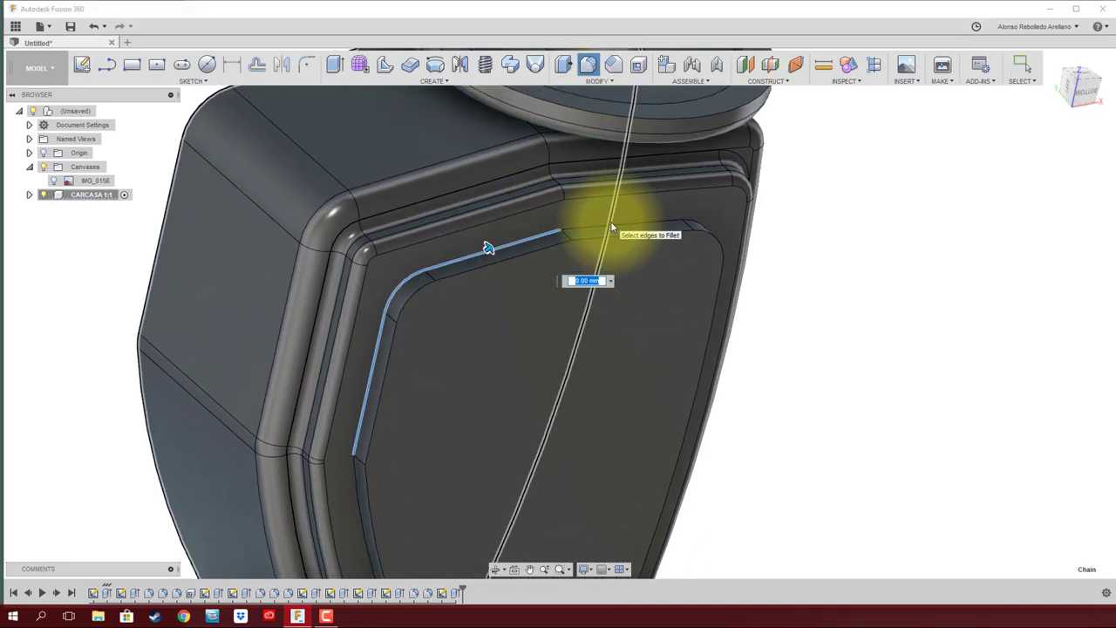
left_click(610, 224)
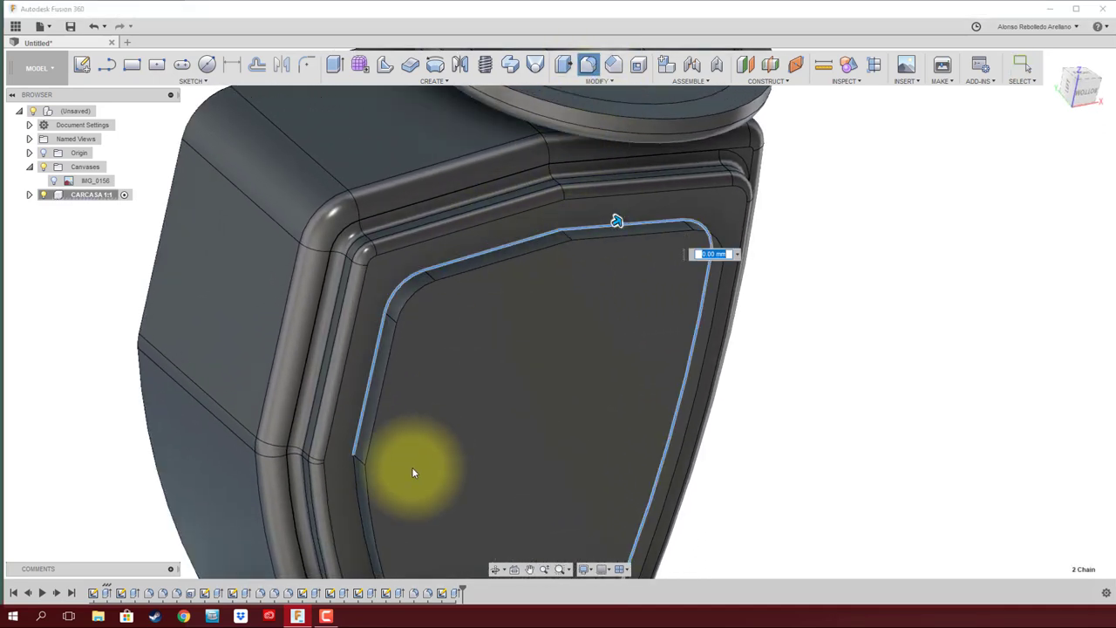
left_click(357, 474)
mouse_move(399, 484)
middle_mouse_down("shift")
mouse_move(602, 511)
mouse_move(727, 413)
middle_mouse_up("shift")
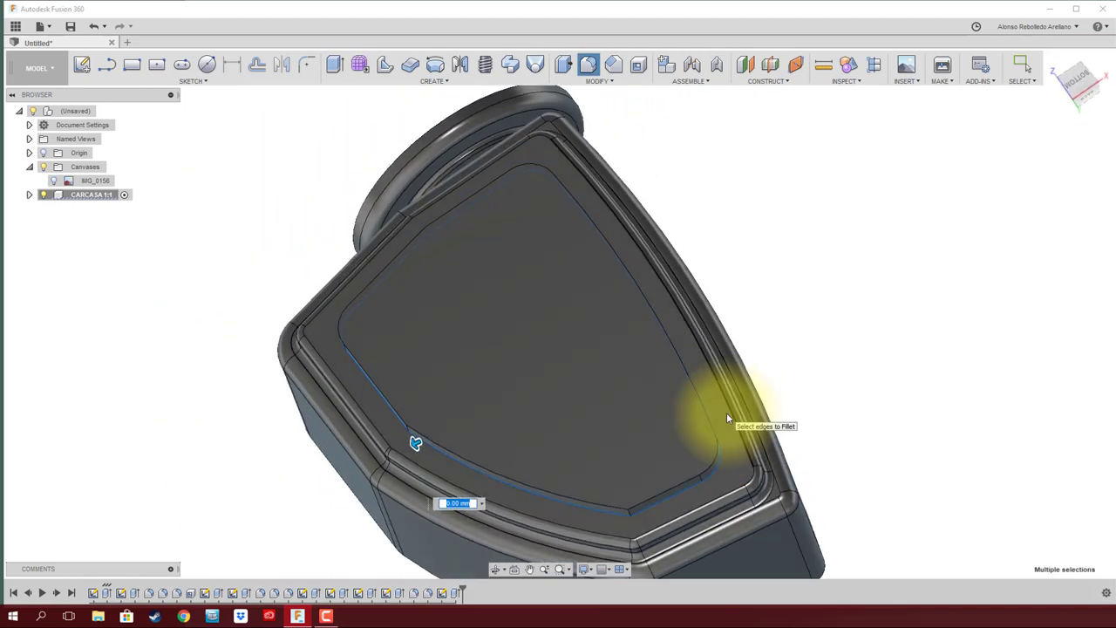
type("1")
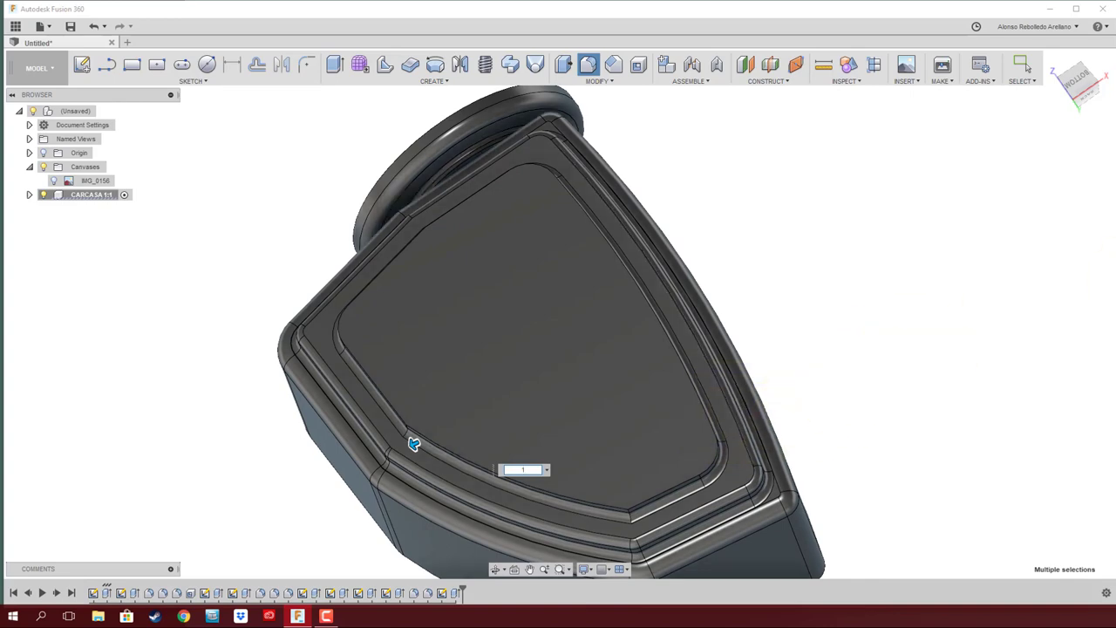
key("Return")
mouse_move(875, 462)
middle_mouse_down("shift")
mouse_move(613, 441)
mouse_move(439, 372)
mouse_move(587, 308)
middle_mouse_up("shift")
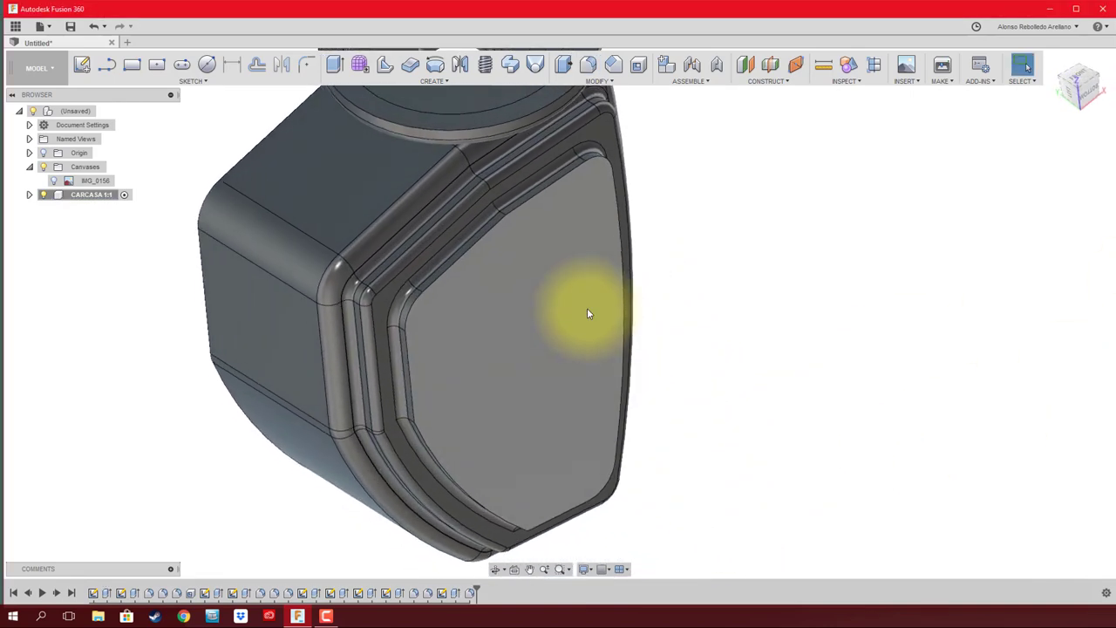
- Fillet the two edge loops around the top panel at 0.5 mm
key("f")
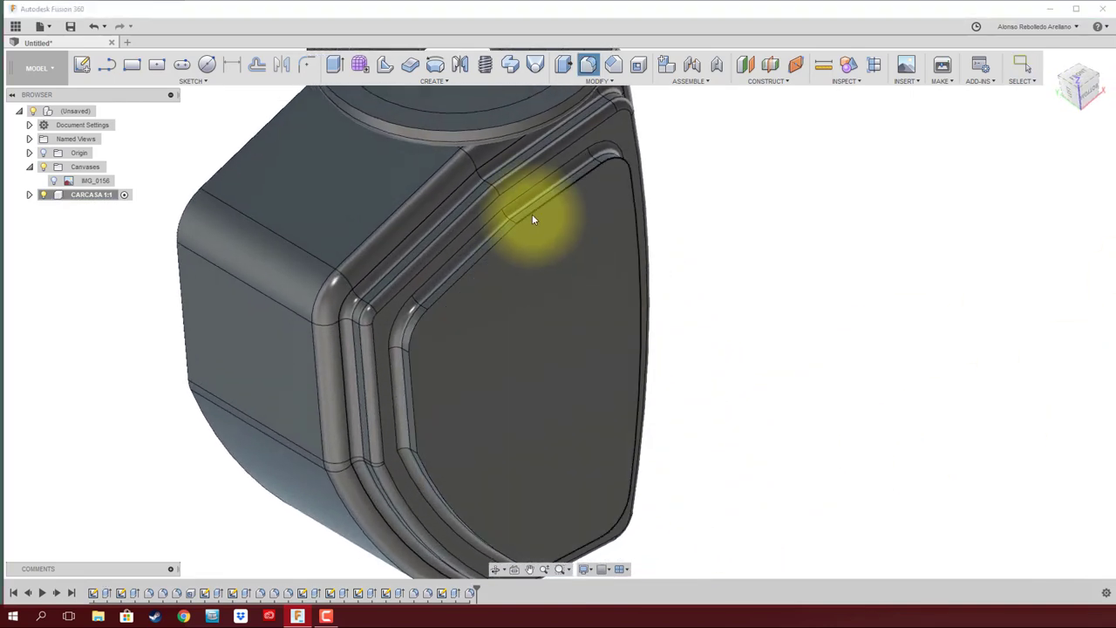
left_click(532, 213)
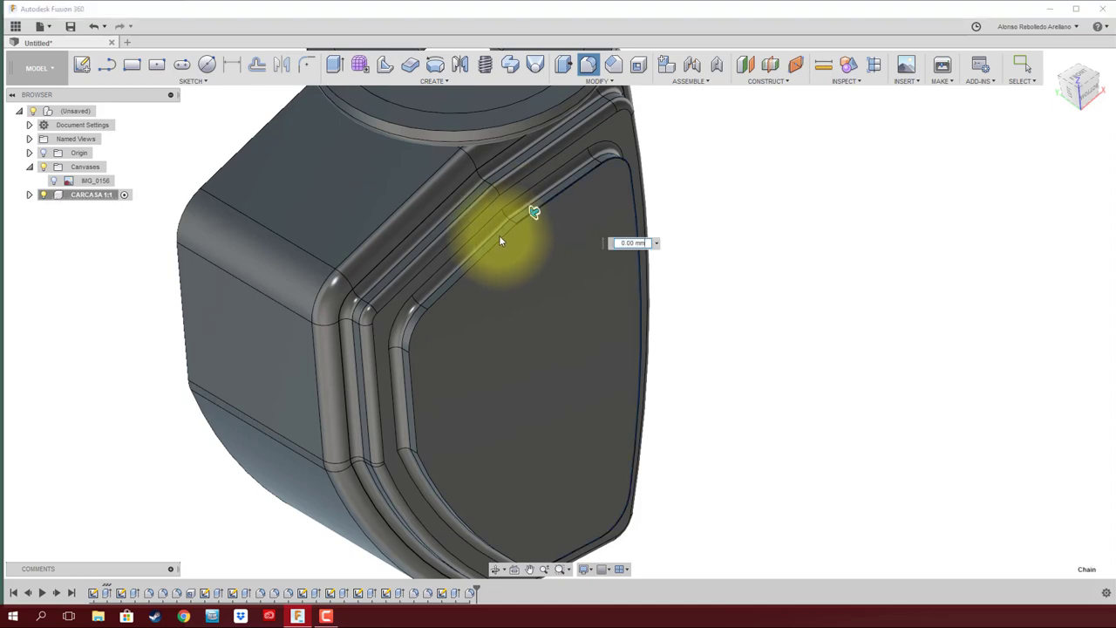
left_click(426, 472)
mouse_move(633, 388)
middle_mouse_down("shift")
mouse_move(1054, 327)
mouse_move(1114, 279)
middle_mouse_up("shift")
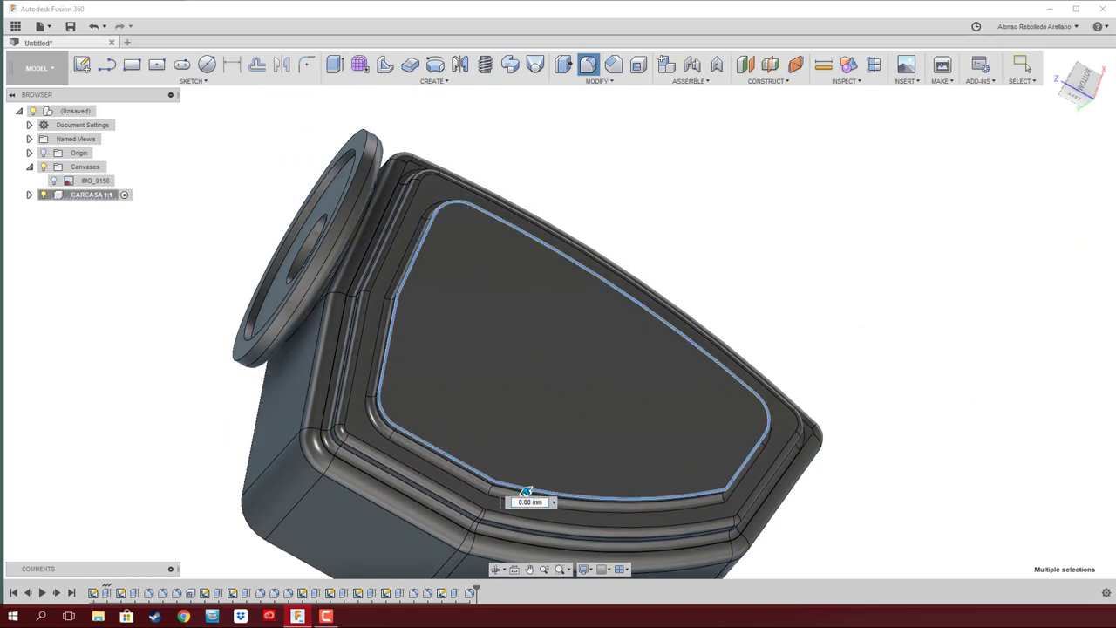
type("0.5")
key("Return")
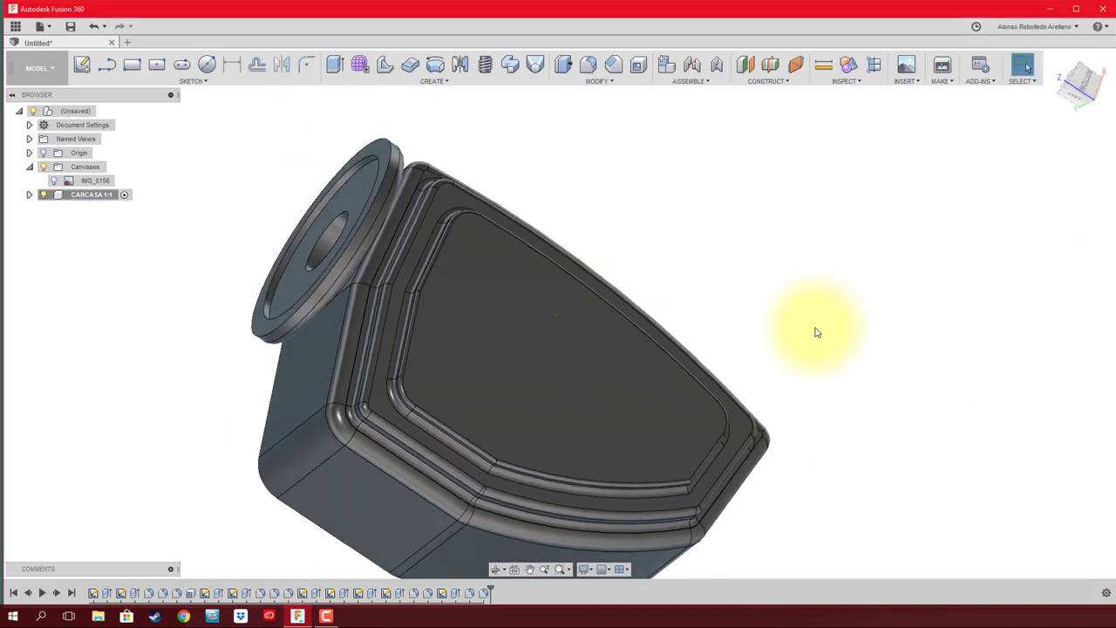
mouse_move(815, 324)
middle_mouse_down("shift")
mouse_move(253, 247)
mouse_move(145, 204)
middle_mouse_up("shift")
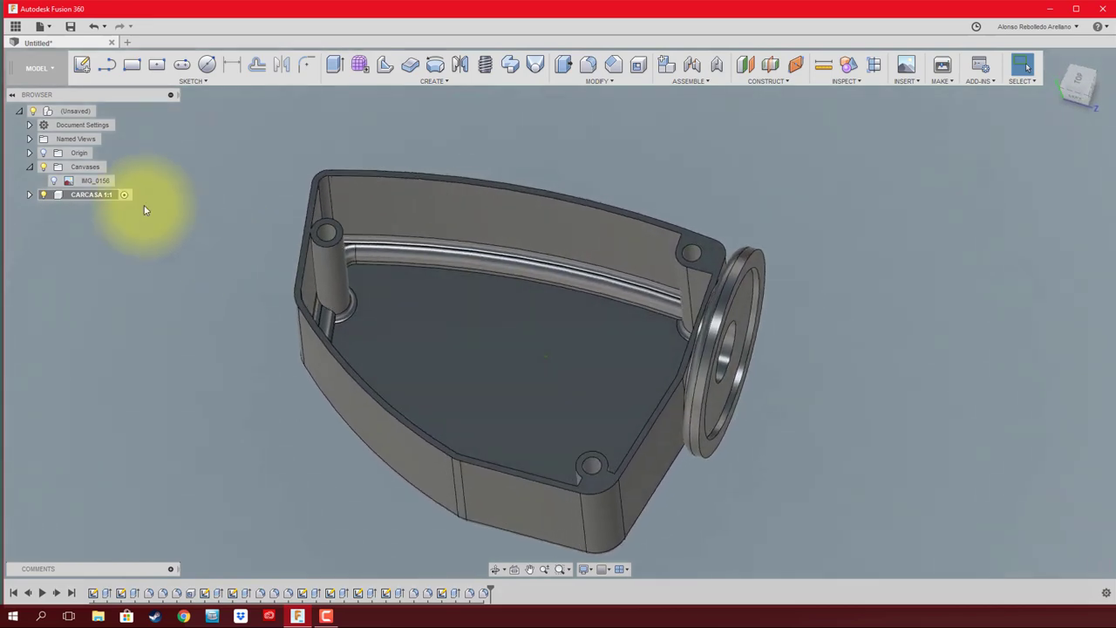
- Show the IMG_0156 reference canvas and switch to the Top view
left_click(54, 181)
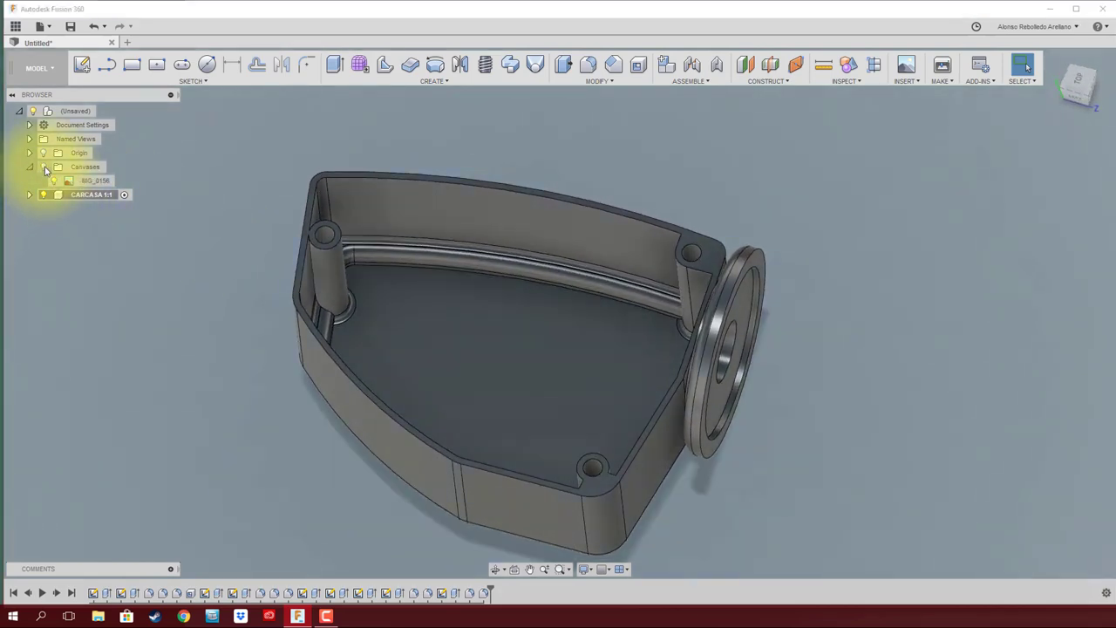
left_click(1075, 82)
scroll(690, 448, "up", 3)
scroll(653, 463, "up", 3)
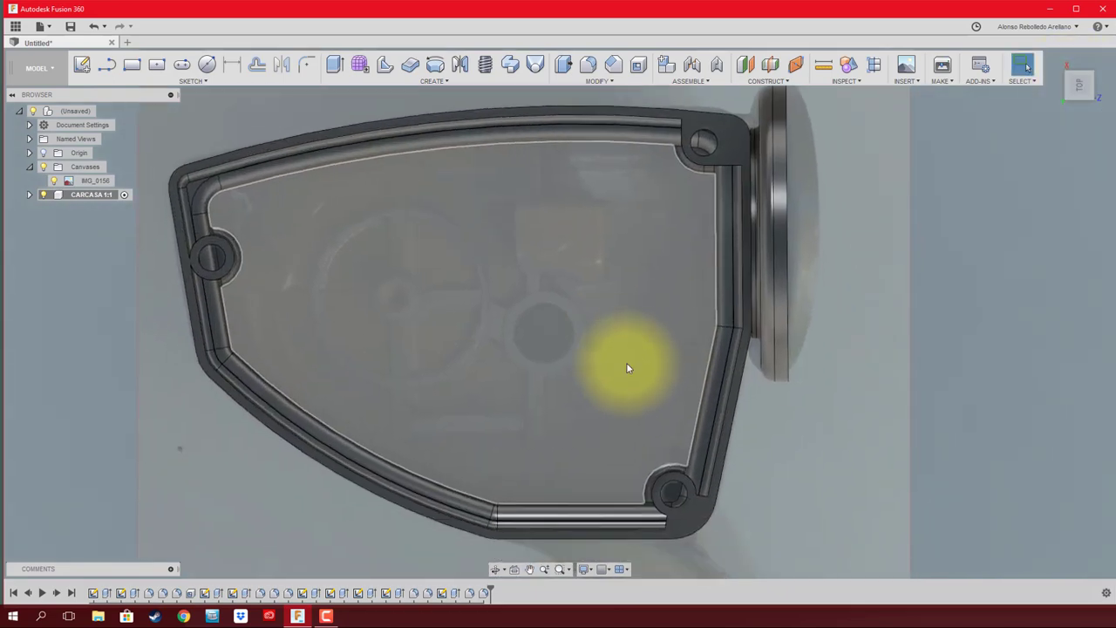
- Sketch a circle on the housing's interior floor over the photo's hole
left_click(206, 65)
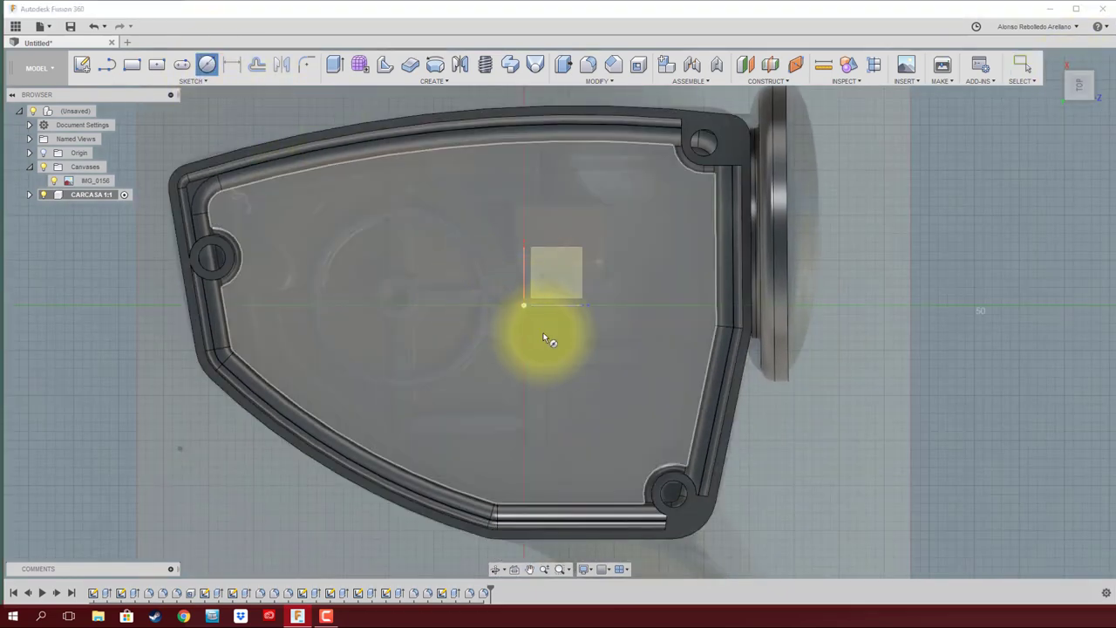
mouse_move(545, 310)
middle_mouse_down("shift")
mouse_move(530, 339)
mouse_move(608, 325)
middle_mouse_up("shift")
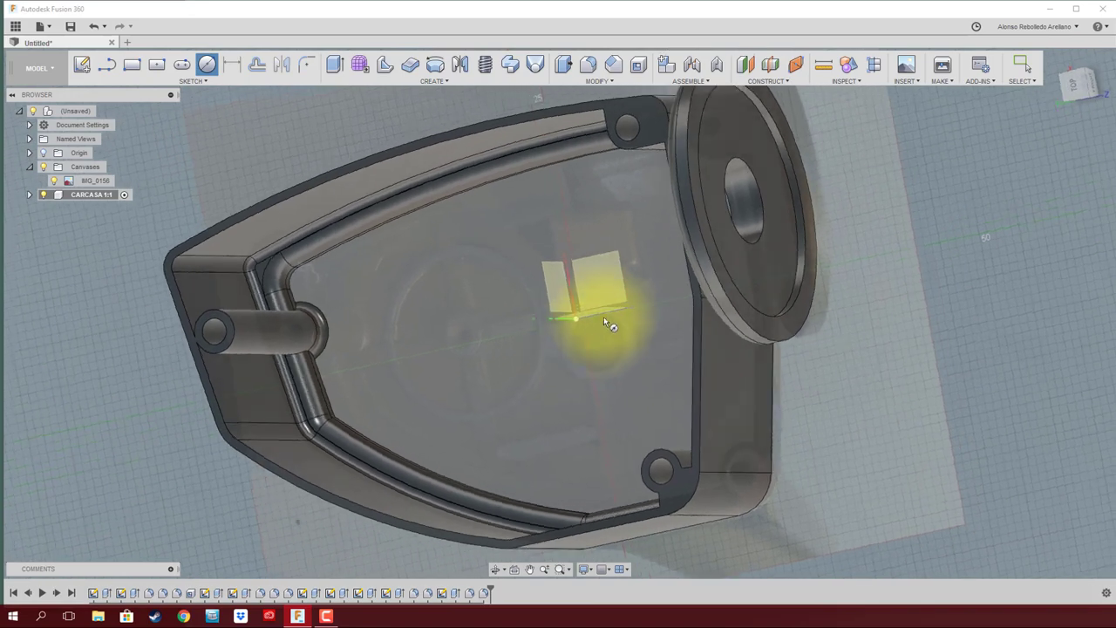
left_click(603, 317)
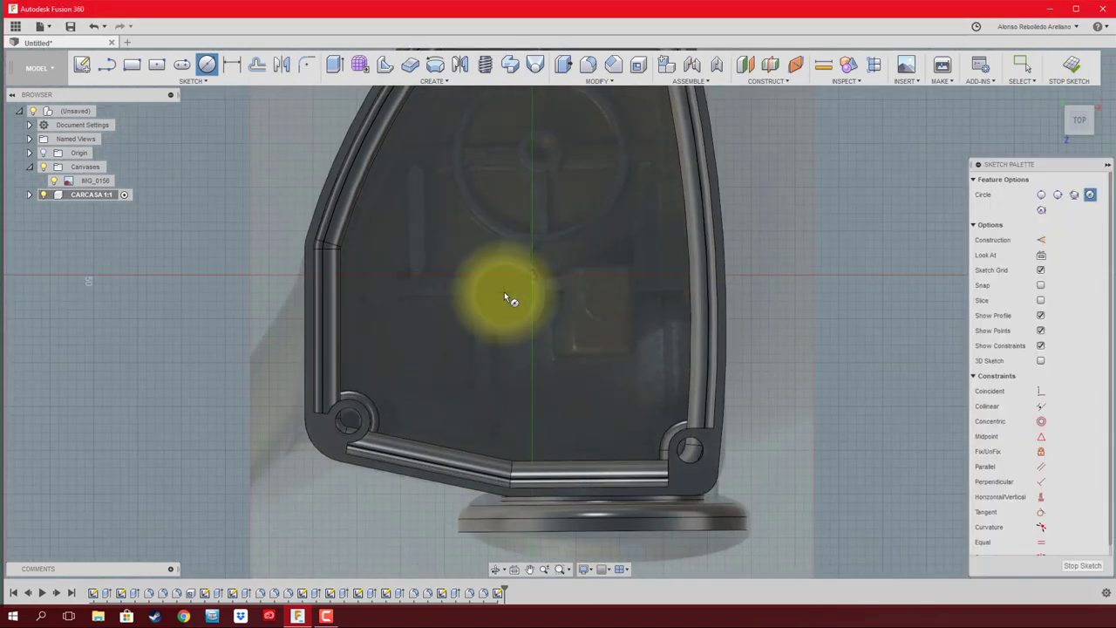
left_click(506, 295)
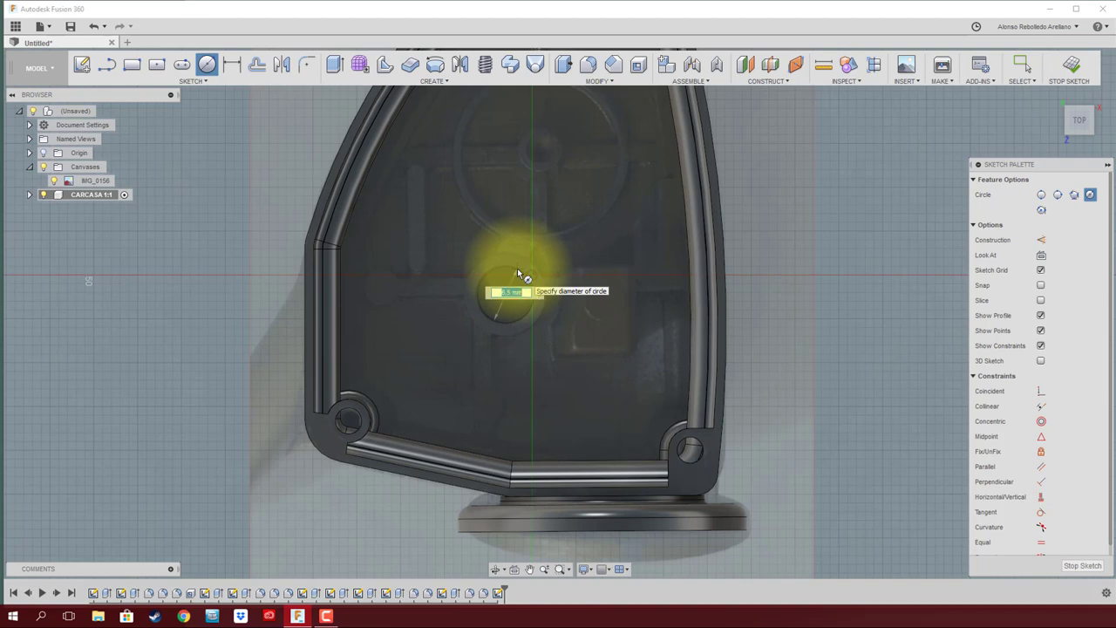
left_click(519, 274)
- Extrude the circle as a -48 mm cut through the housing
key("e")
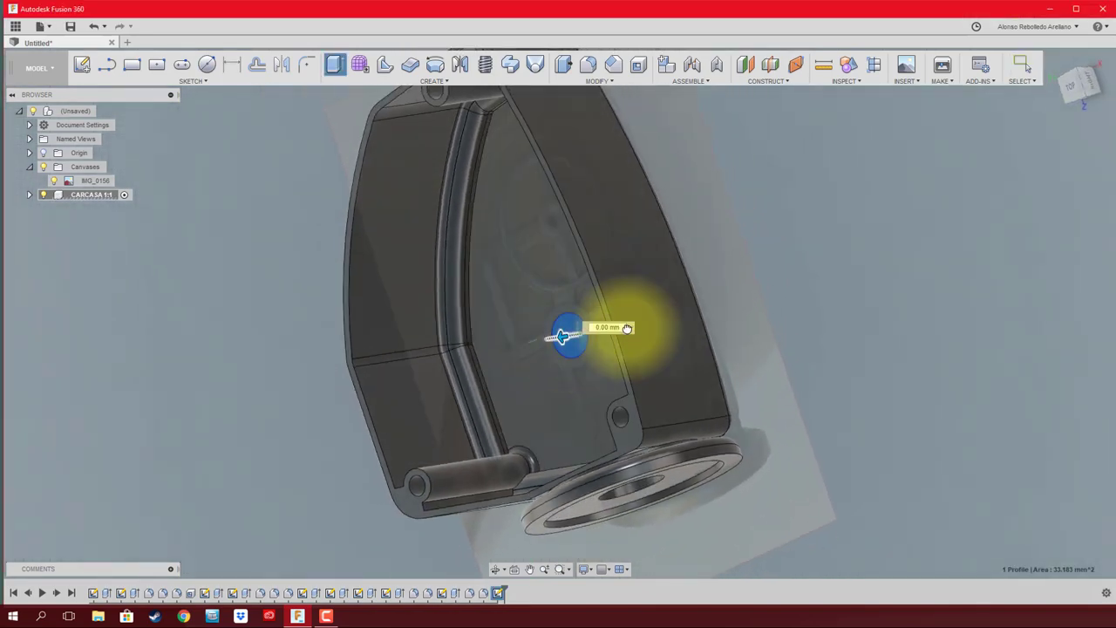
left_click_drag(578, 340, 952, 310)
key("Return")
mouse_move(953, 310)
middle_mouse_down("shift")
mouse_move(894, 390)
mouse_move(743, 398)
mouse_move(617, 375)
middle_mouse_up("shift")
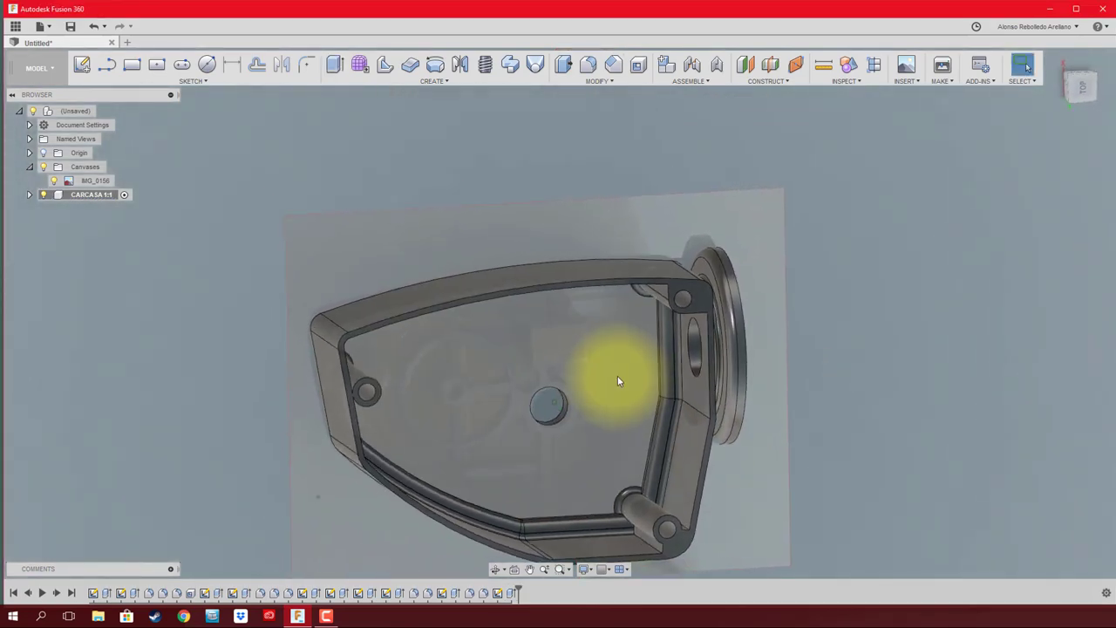
- Start a new sketch on the housing's interior floor
left_click(81, 63)
left_click(442, 353)
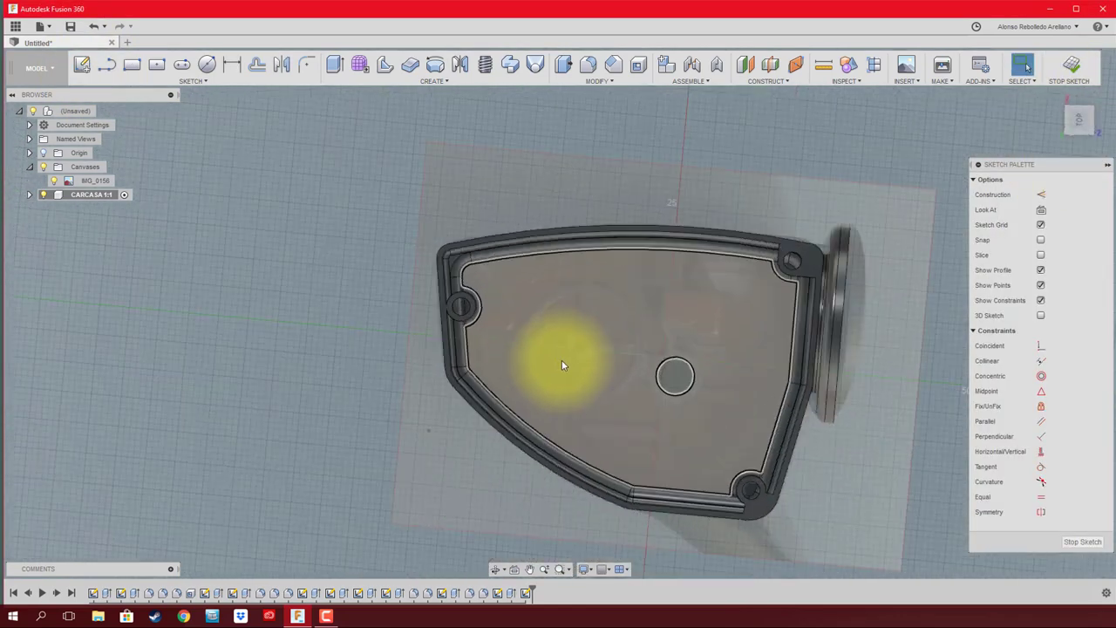
scroll(609, 349, "up", 2)
scroll(610, 348, "up", 2)
scroll(610, 349, "up", 2)
- Draw concentric circles on the photo's hub: a small one, 18.717 mm and 21.266 mm
key("c")
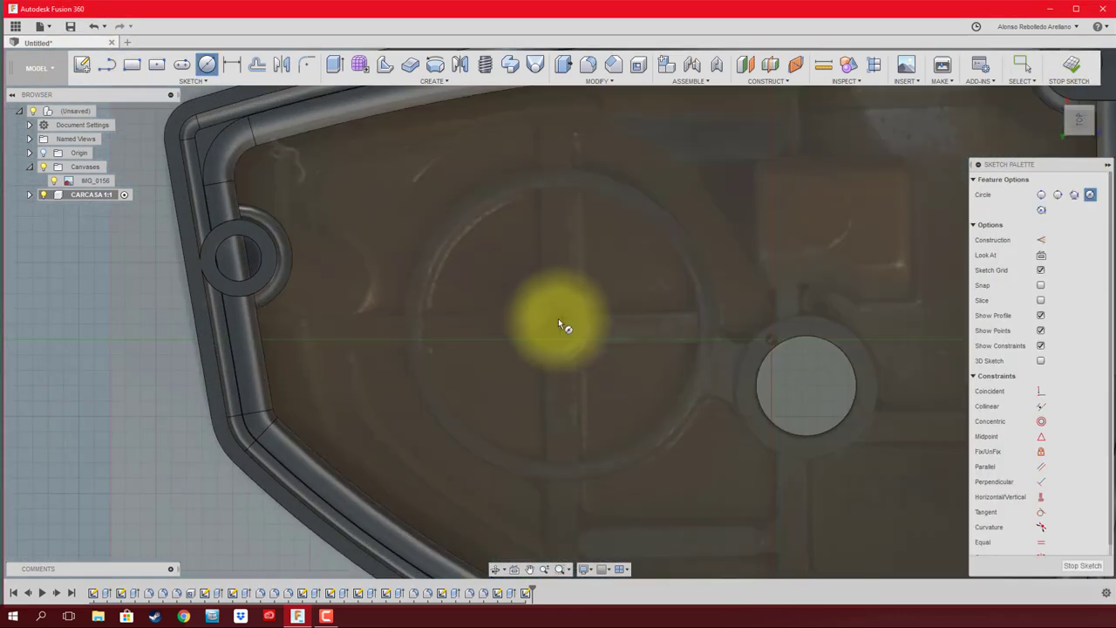
left_click(552, 326)
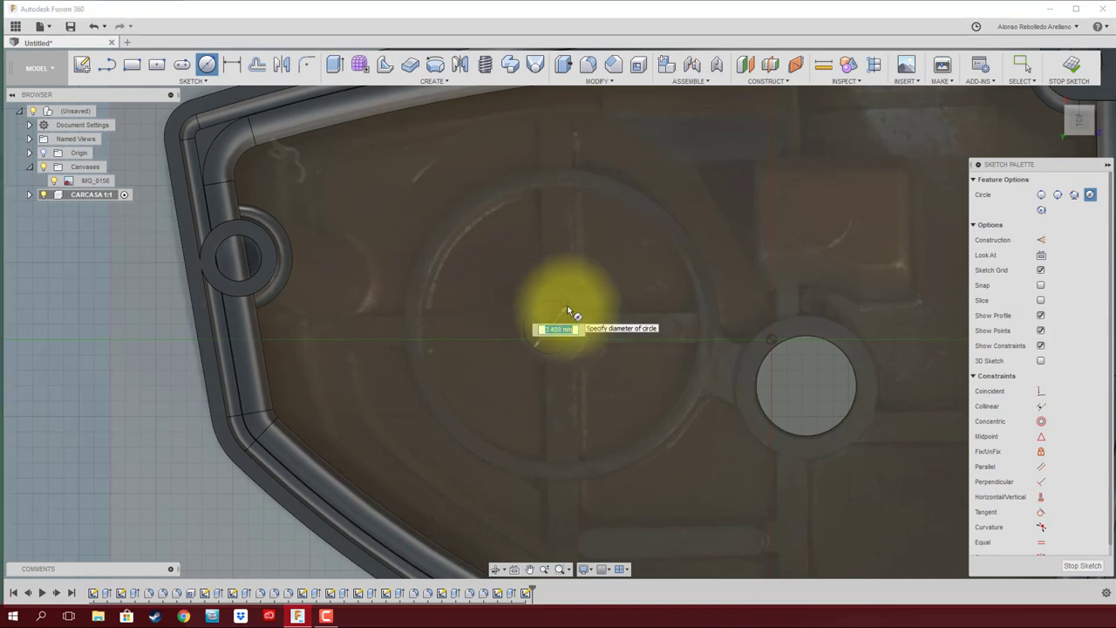
left_click(550, 329)
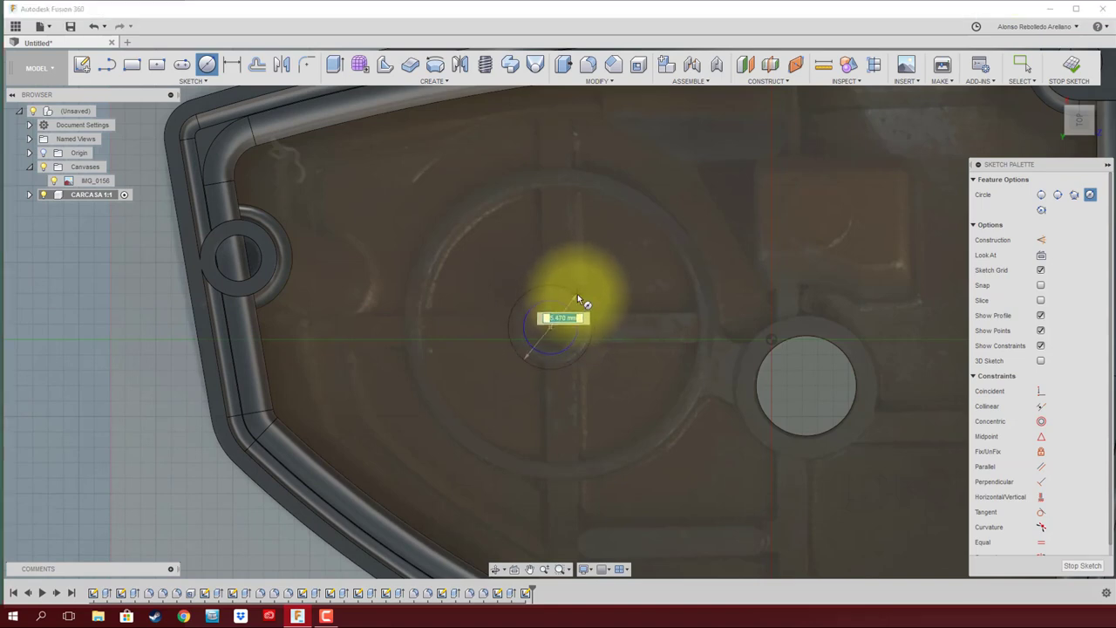
left_click(577, 294)
left_click(552, 324)
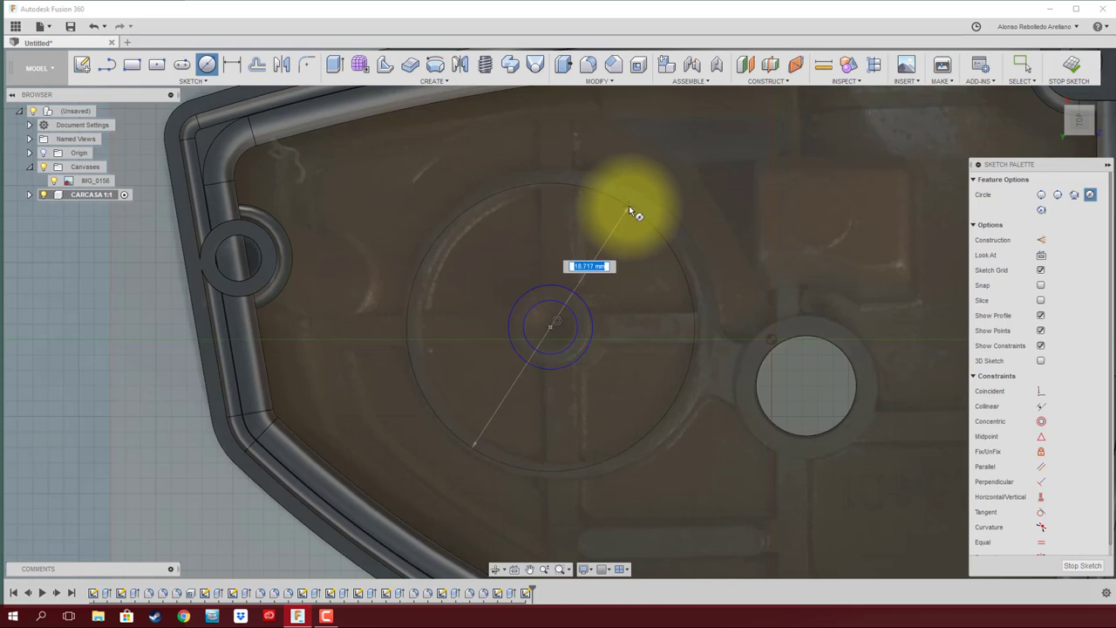
left_click(629, 209)
left_click(552, 327)
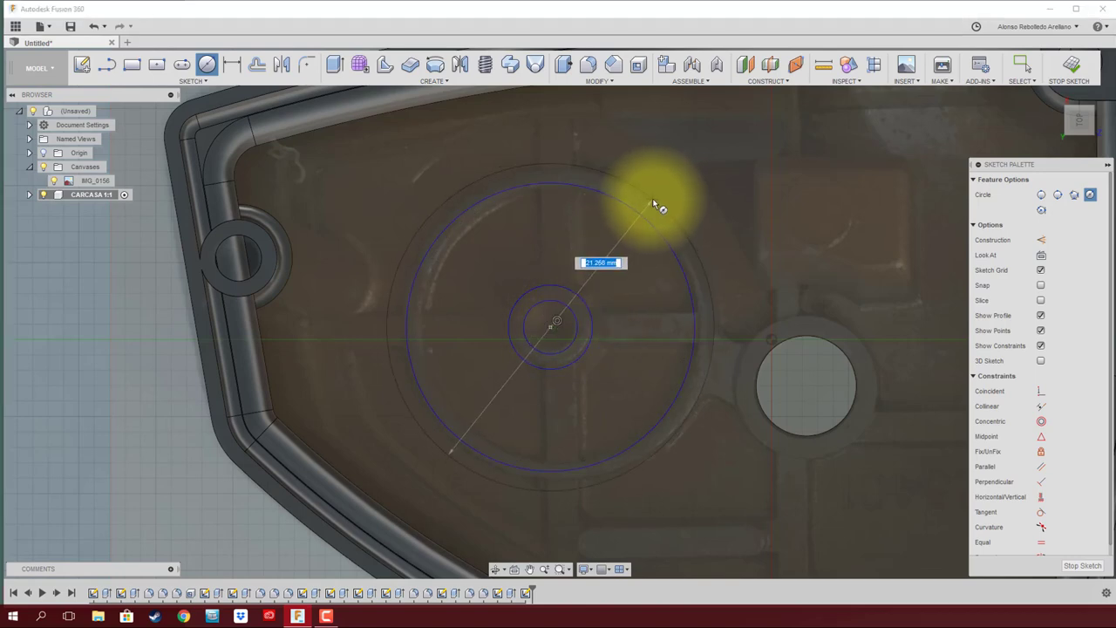
left_click(651, 207)
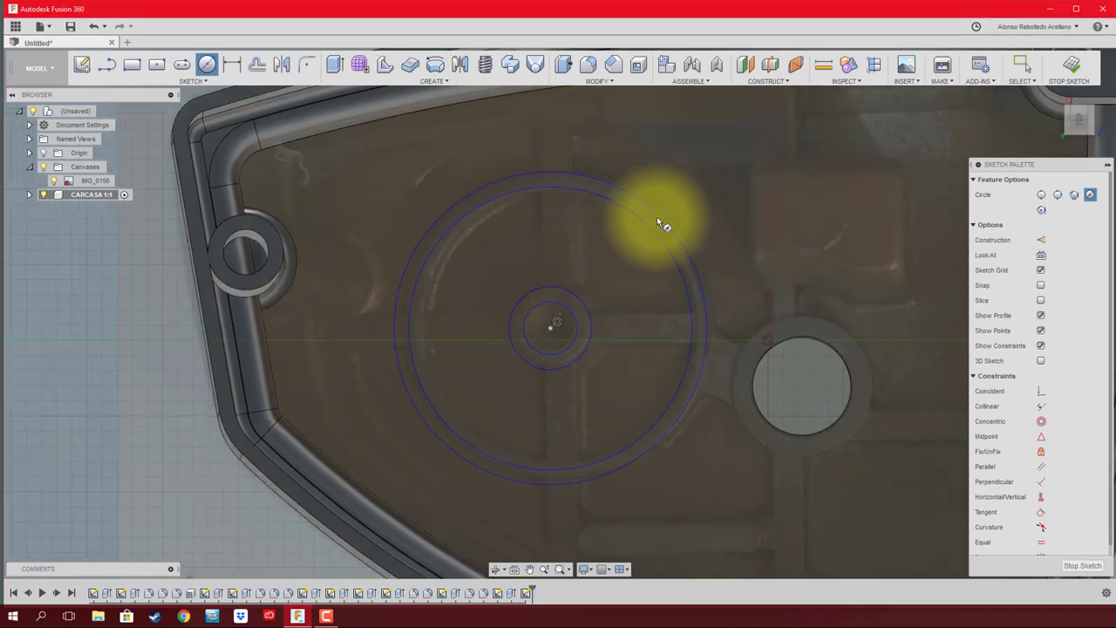
mouse_move(658, 221)
middle_mouse_down("shift")
mouse_move(856, 160)
mouse_move(761, 229)
middle_mouse_up("shift")
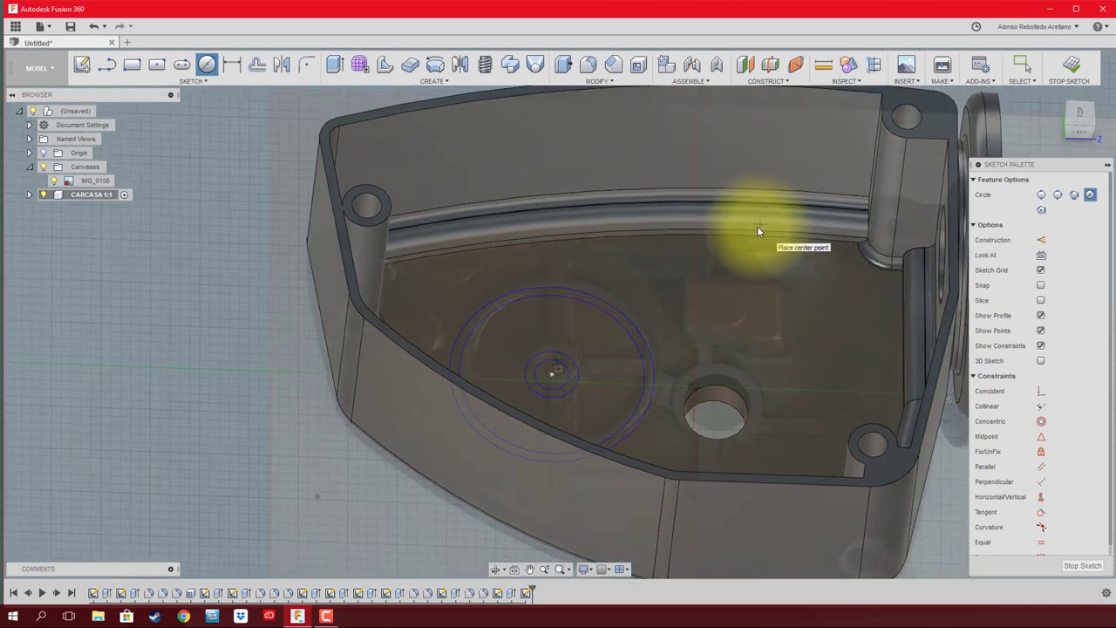
- Begin an extrusion selecting the small circle and the outer ring profiles
key("e")
left_click(570, 363)
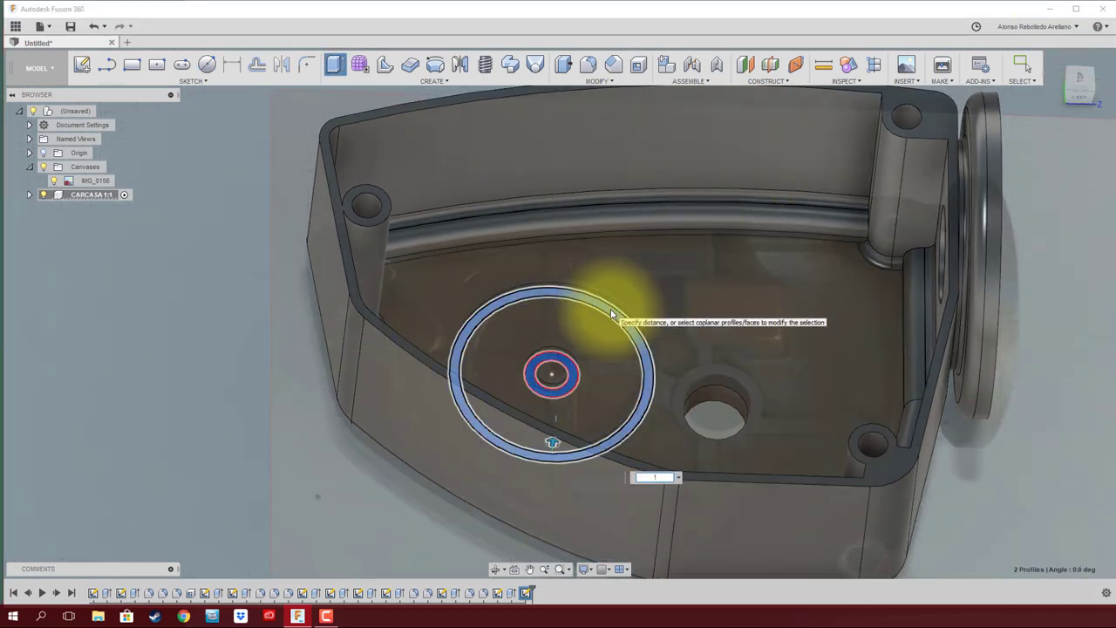
left_click(611, 314)
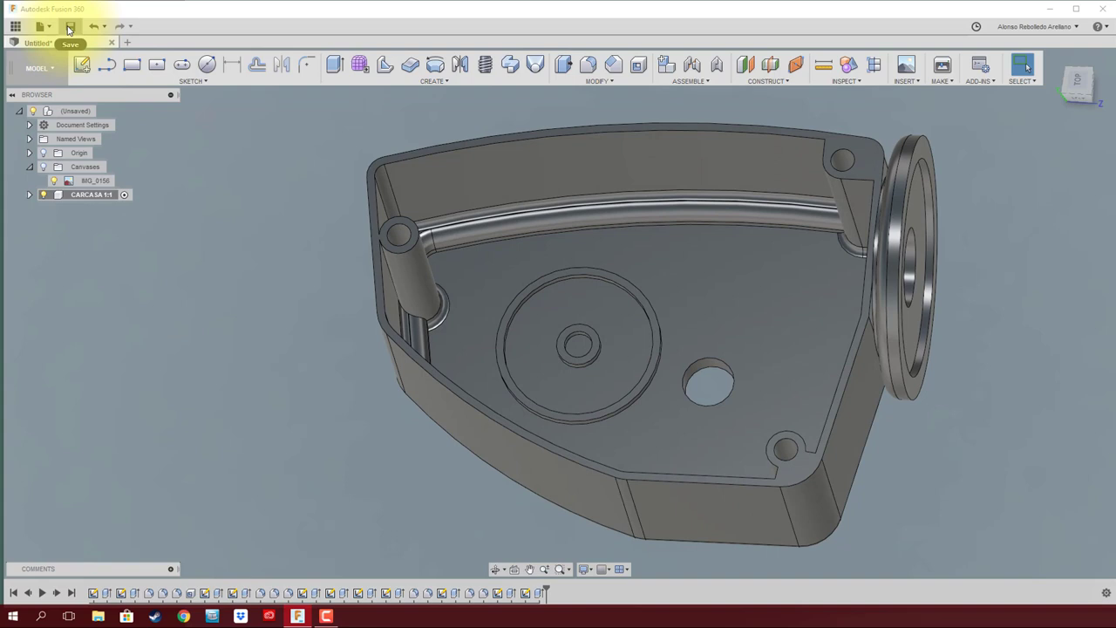
- Save the design as CARRETE in the PROYECTOS MECANICOS project
left_click(70, 27)
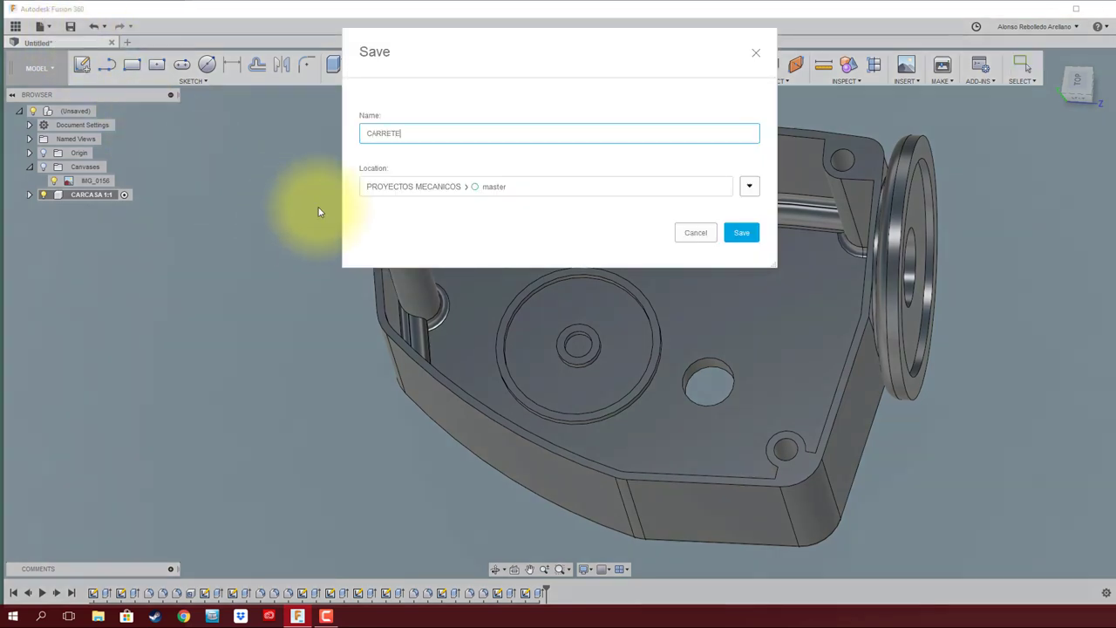
left_click(738, 236)
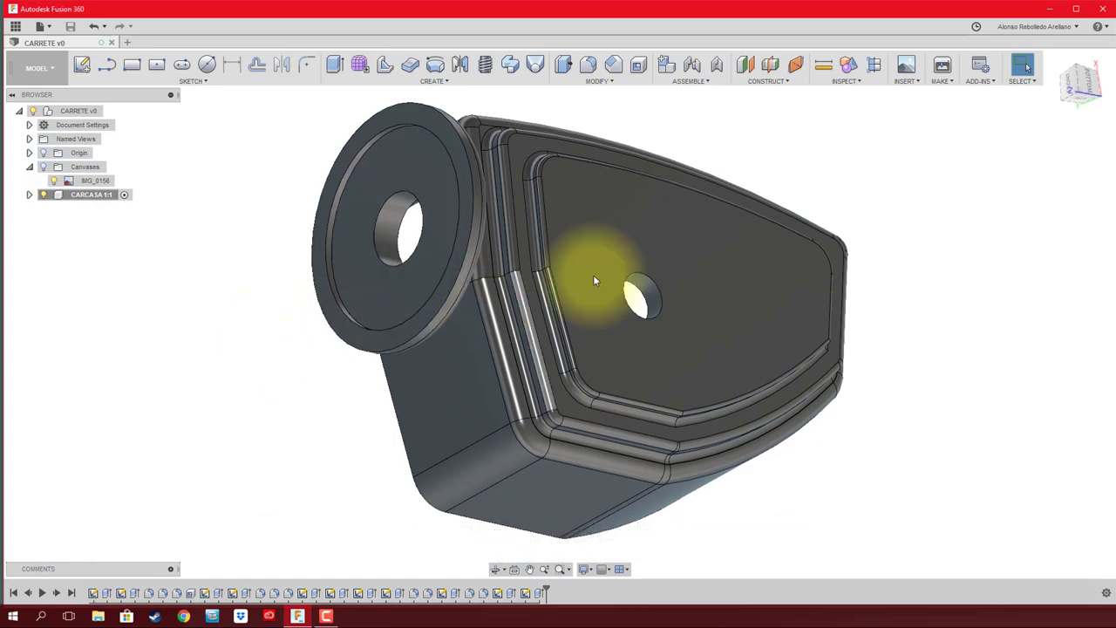
- Sketch two concentric circles, 8 mm and 10 mm in diameter, on the housing's front panel
left_click(207, 64)
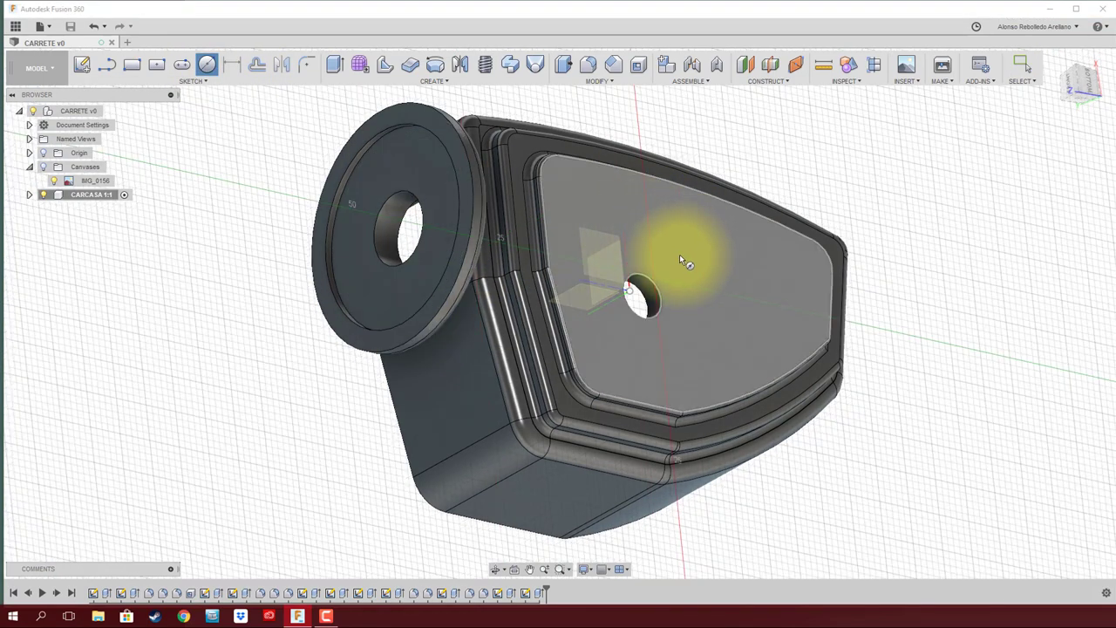
left_click(679, 254)
left_click(506, 260)
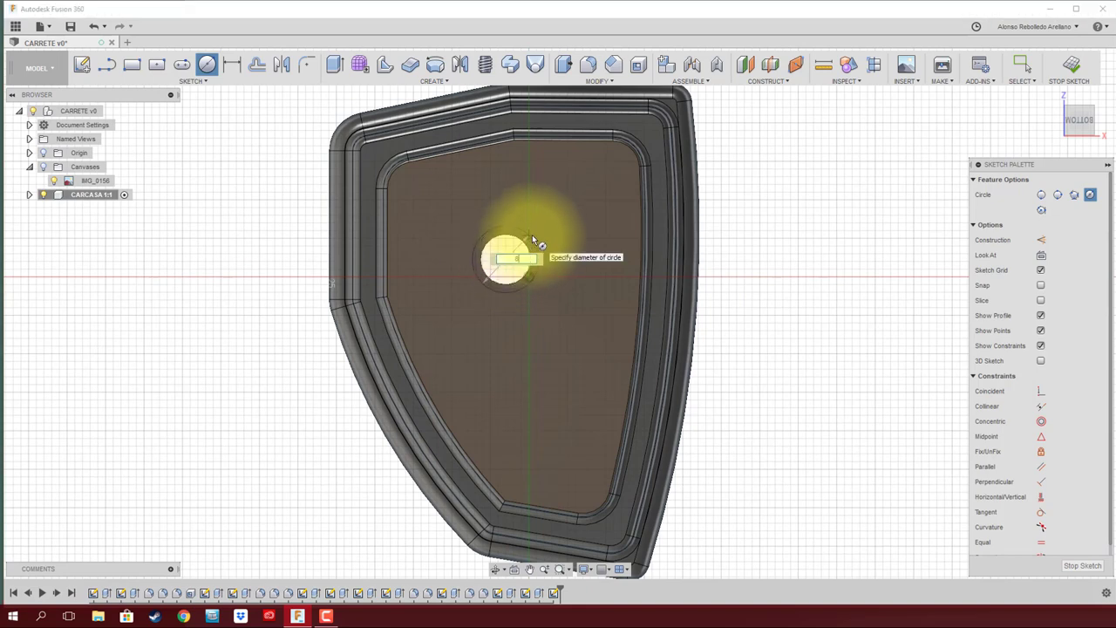
type("8")
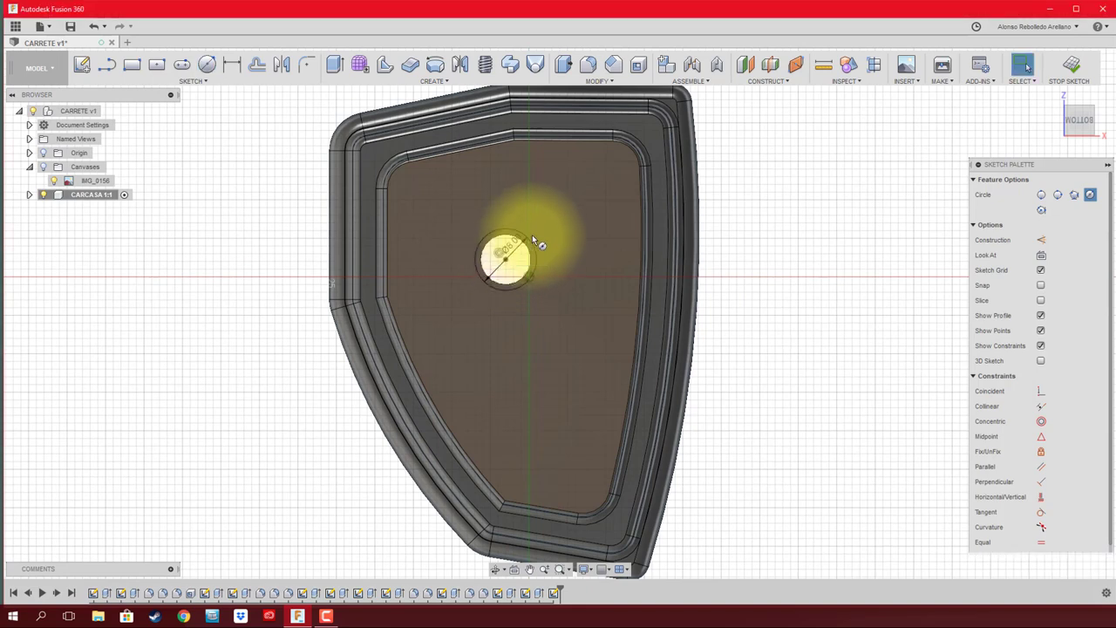
key("Return")
left_click(506, 260)
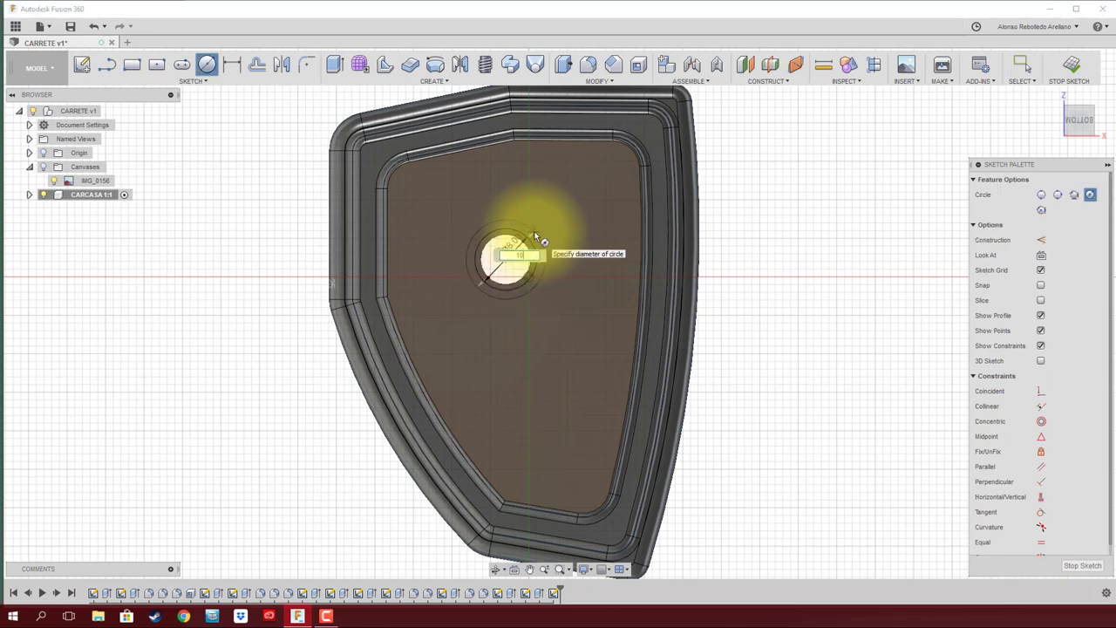
key("Return")
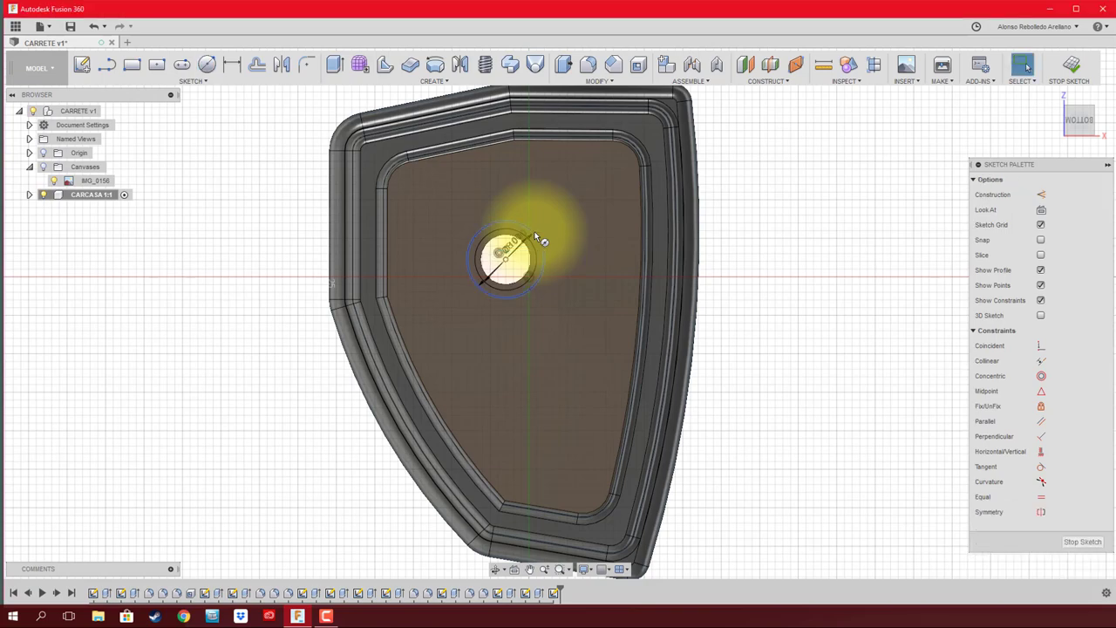
- Extrude the ring between the two circles 7 mm into a hollow boss
key("e")
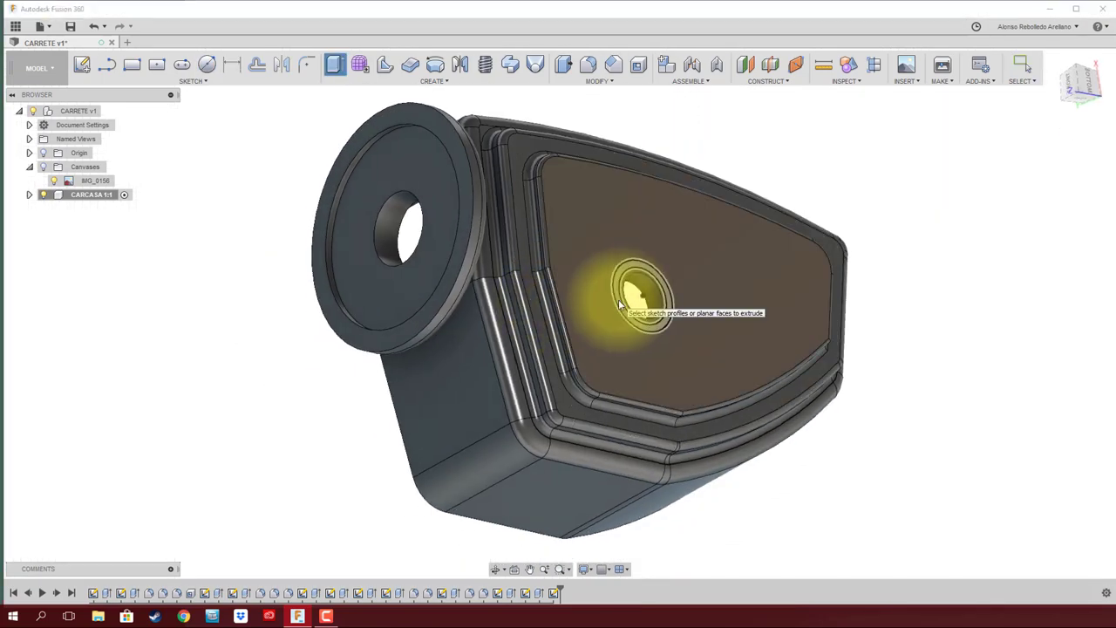
left_click(619, 299)
left_click_drag(647, 264, 686, 244)
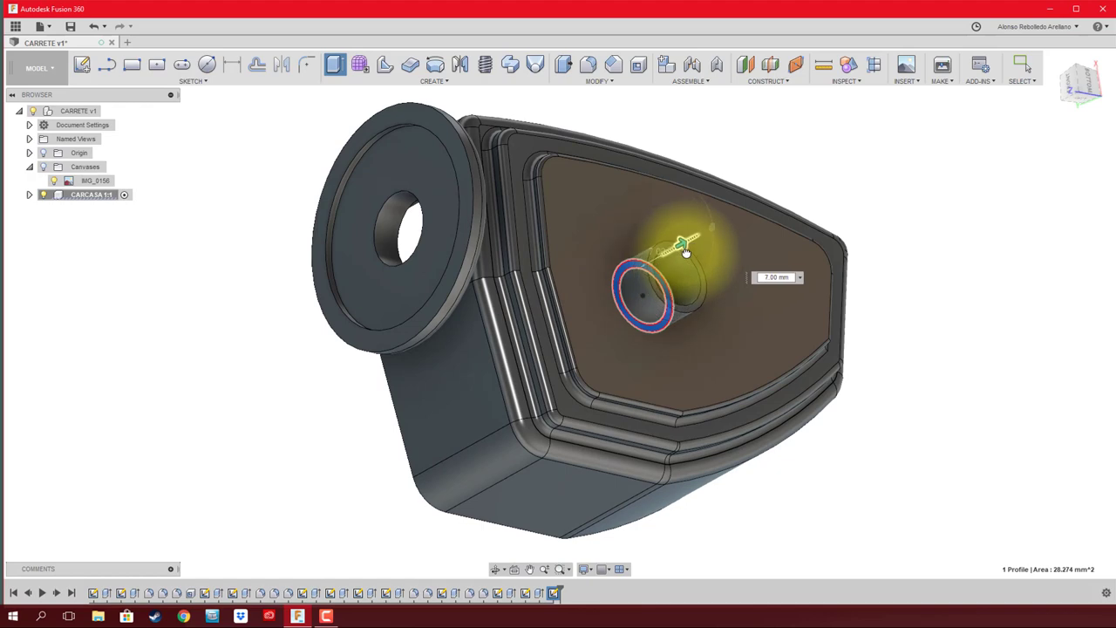
mouse_move(696, 264)
middle_mouse_down("shift")
mouse_move(745, 292)
mouse_move(827, 373)
middle_mouse_up("shift")
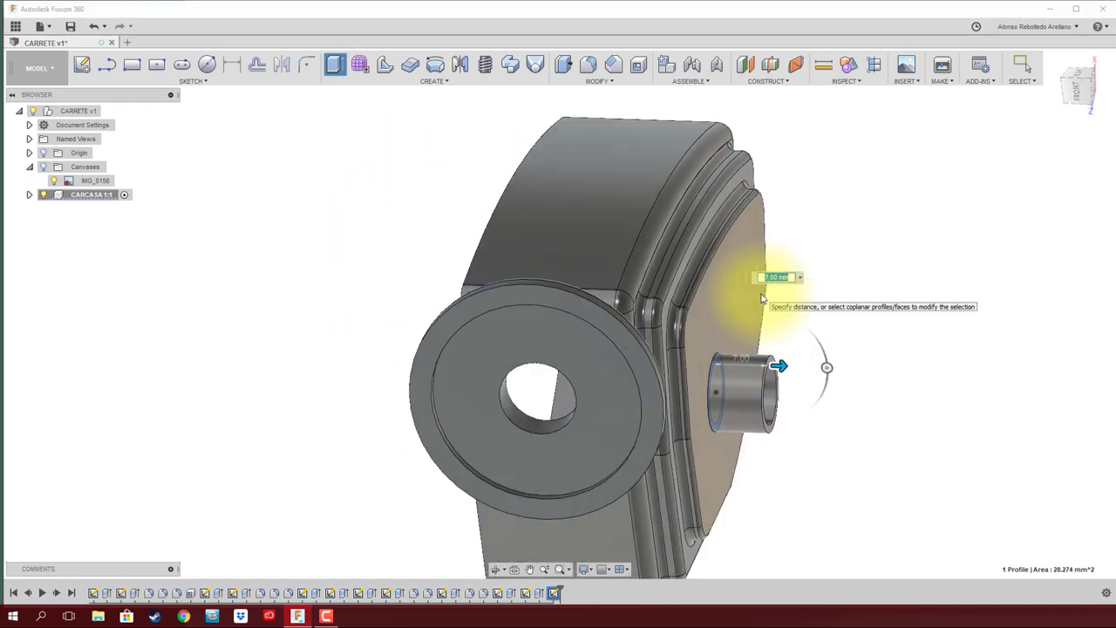
key("Return")
mouse_move(1014, 337)
middle_mouse_down("shift")
mouse_move(832, 379)
mouse_move(787, 339)
middle_mouse_up("shift")
scroll(786, 339, "up", 3)
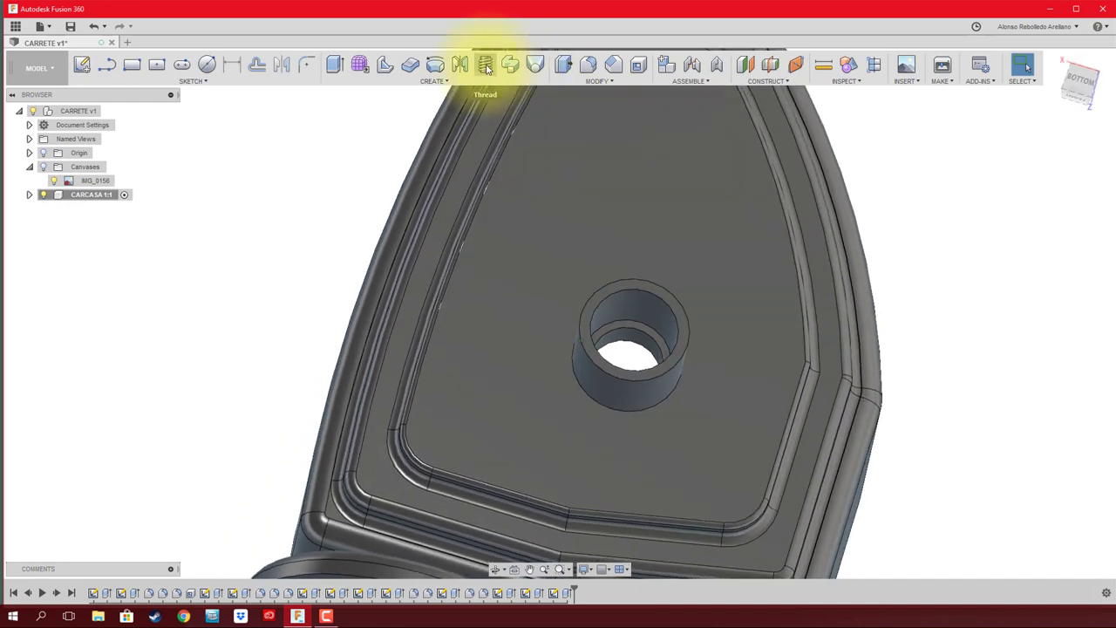
- Add a thread to the inner face of the boss's hole
left_click(484, 64)
left_click(624, 300)
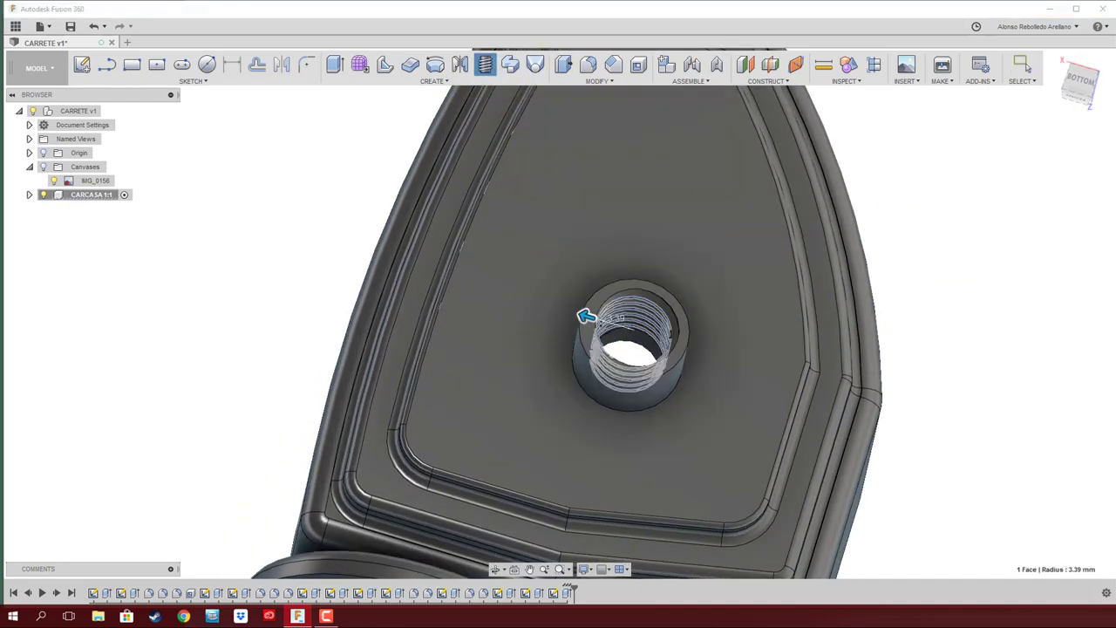
scroll(894, 311, "down", 3)
mouse_move(894, 310)
middle_mouse_down("shift")
mouse_move(884, 281)
mouse_move(717, 137)
middle_mouse_up("shift")
scroll(884, 281, "up", 3)
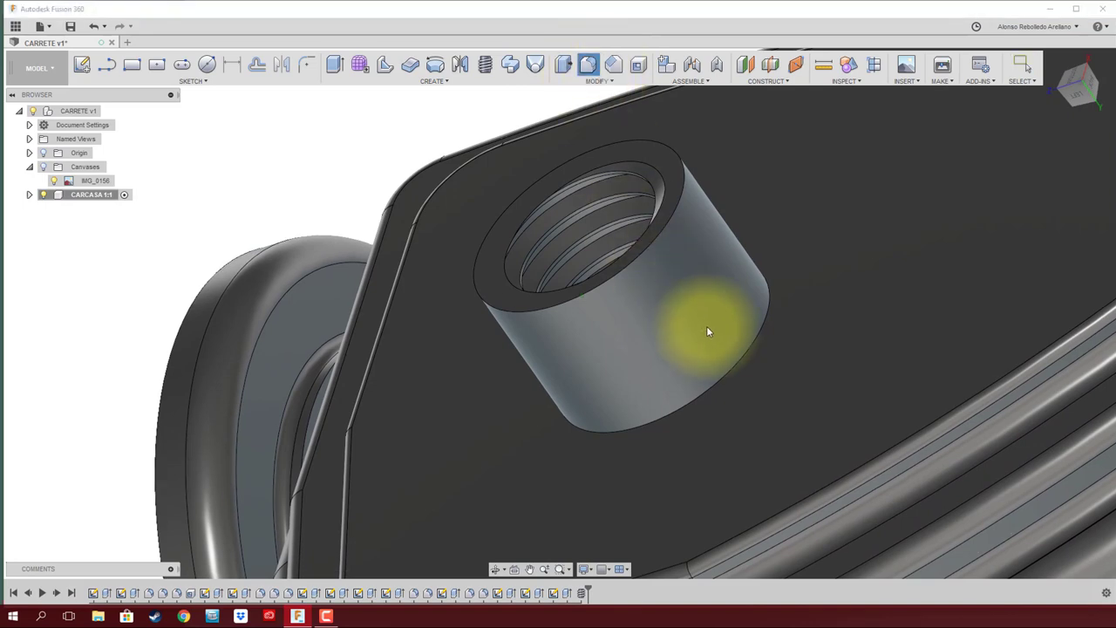
- Round the boss's base edge with a 1 mm fillet
left_click(735, 372)
type("f")
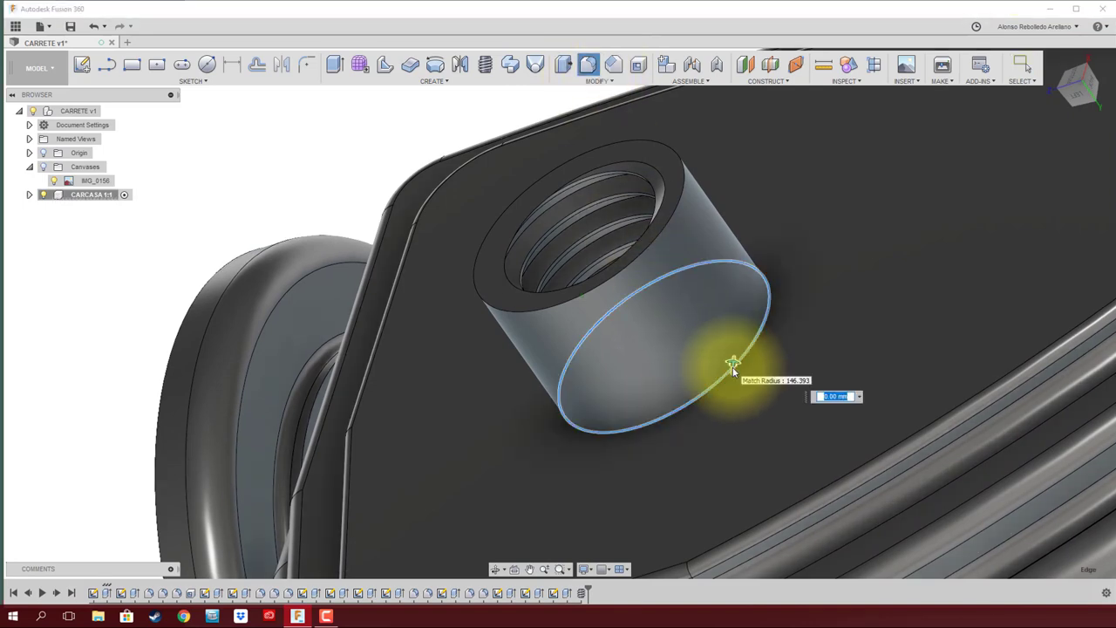
type("1")
mouse_move(733, 360)
middle_mouse_down("shift")
mouse_move(735, 342)
mouse_move(750, 345)
middle_mouse_up("shift")
scroll(750, 335, "up", 5)
- Round the boss's top edge with a 0.5 mm fillet
left_click(613, 66)
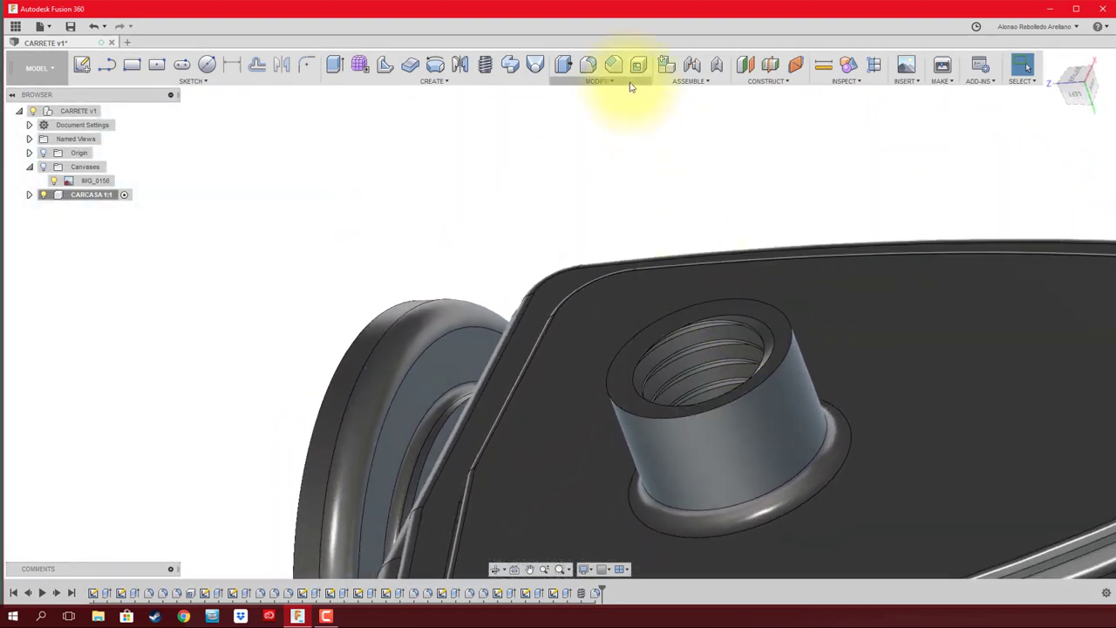
left_click(734, 400)
left_click(731, 399)
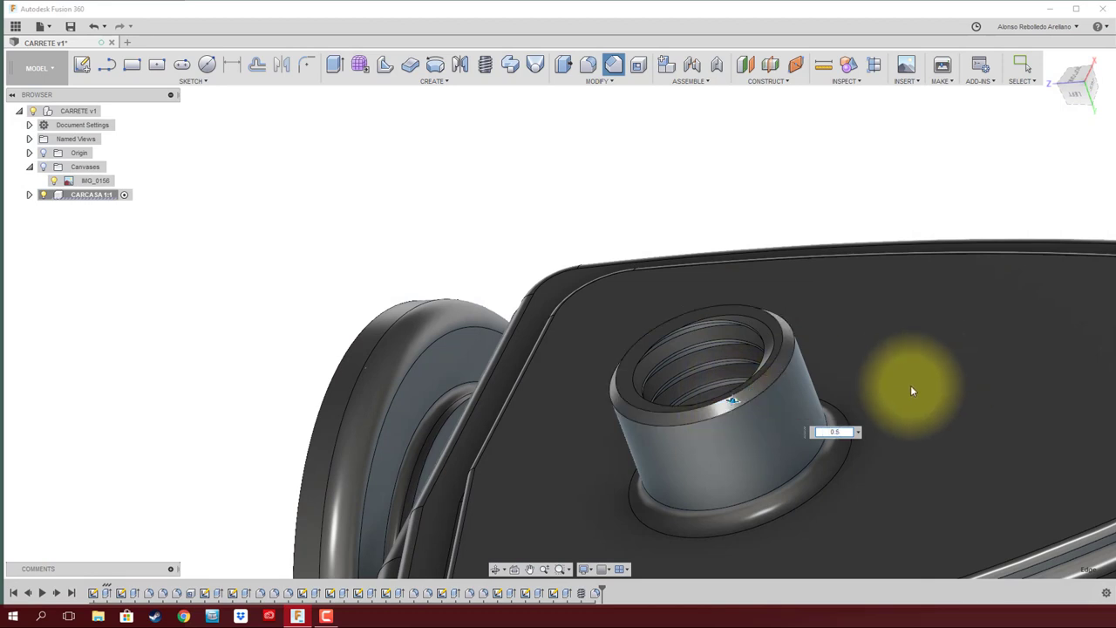
left_click(835, 431)
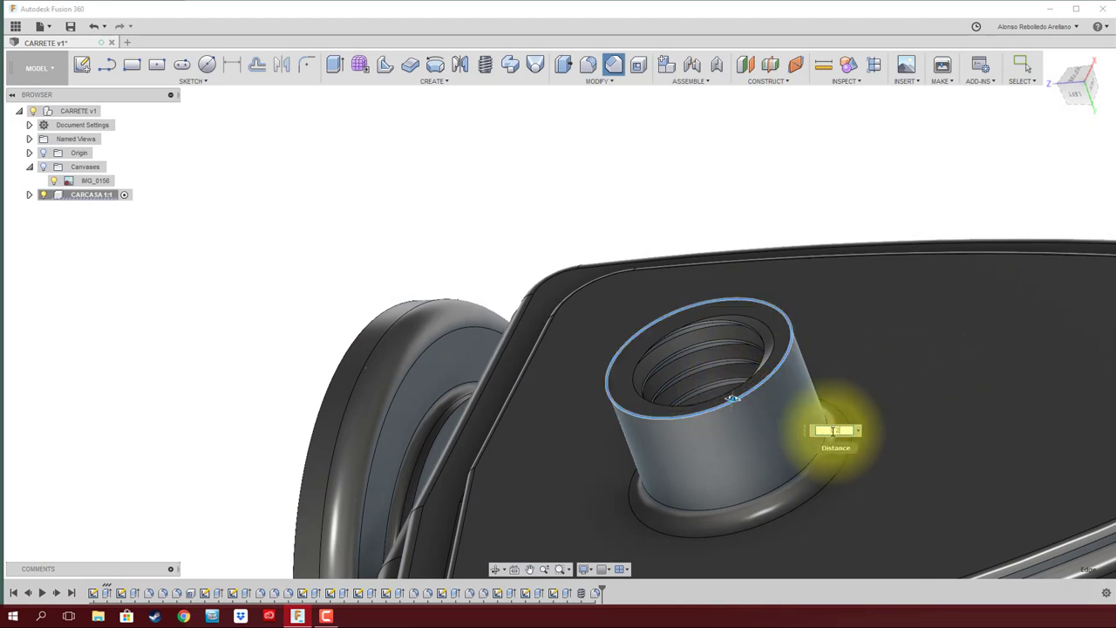
type("0.2")
key("Return")
mouse_move(834, 431)
middle_mouse_down("shift")
mouse_move(808, 352)
mouse_move(705, 371)
middle_mouse_up("shift")
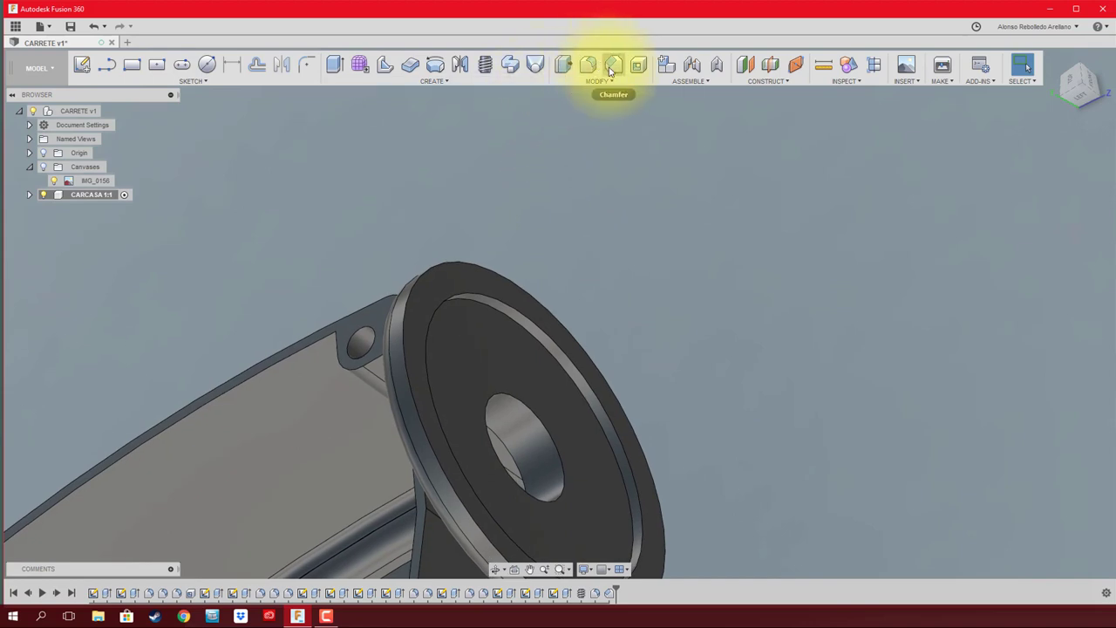
- Chamfer the rim of the flange's central hole by 0.5 mm
left_click(613, 65)
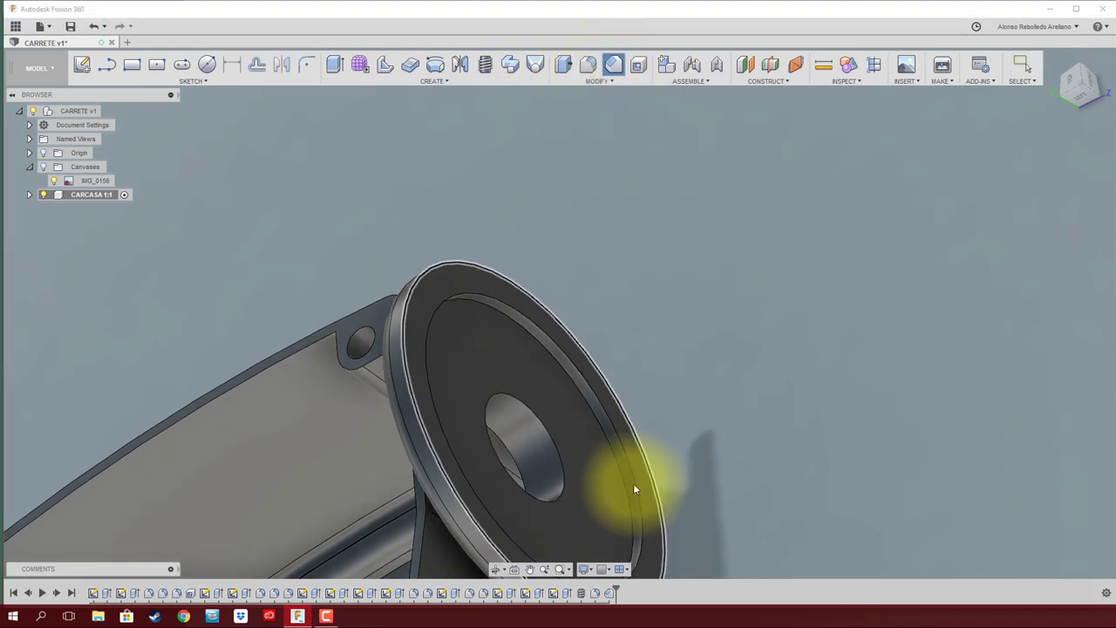
left_click(560, 496)
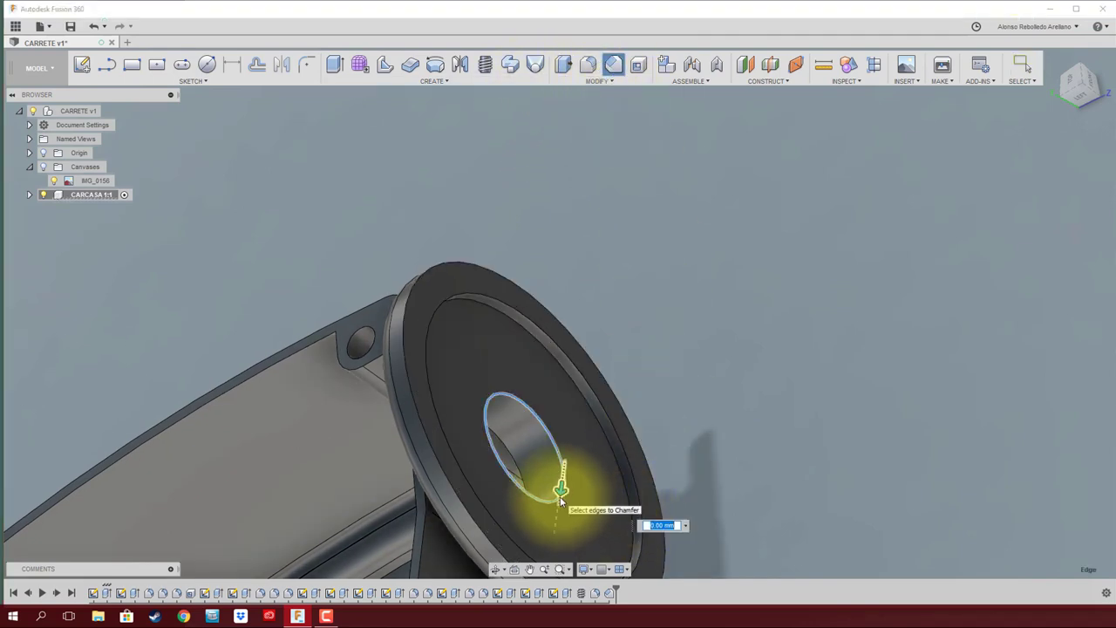
left_click(790, 428)
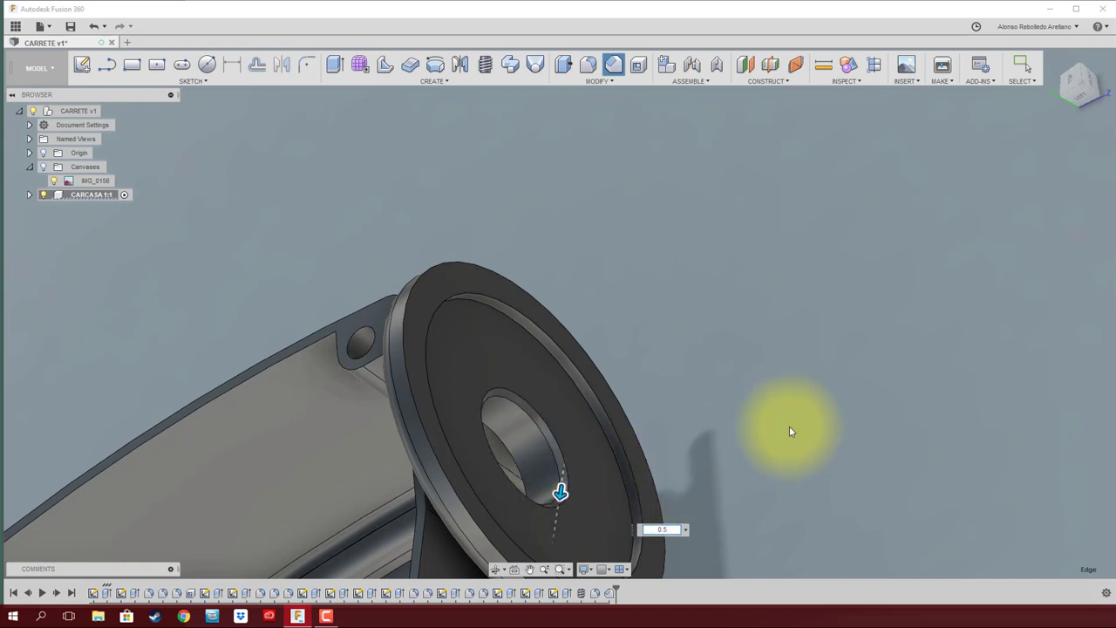
mouse_move(770, 413)
middle_mouse_down("shift")
mouse_move(733, 427)
mouse_move(684, 146)
middle_mouse_up("shift")
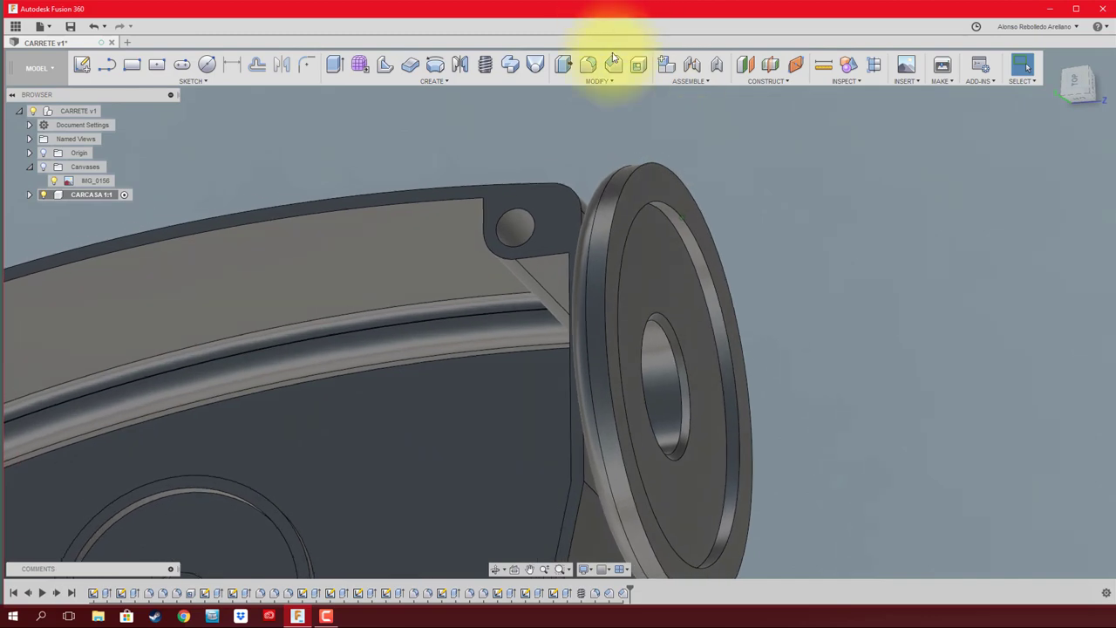
- Begin a chamfer on the flange's outer circular edge, then exit the chamfer tool
left_click(613, 64)
left_click(674, 216)
type("0.2")
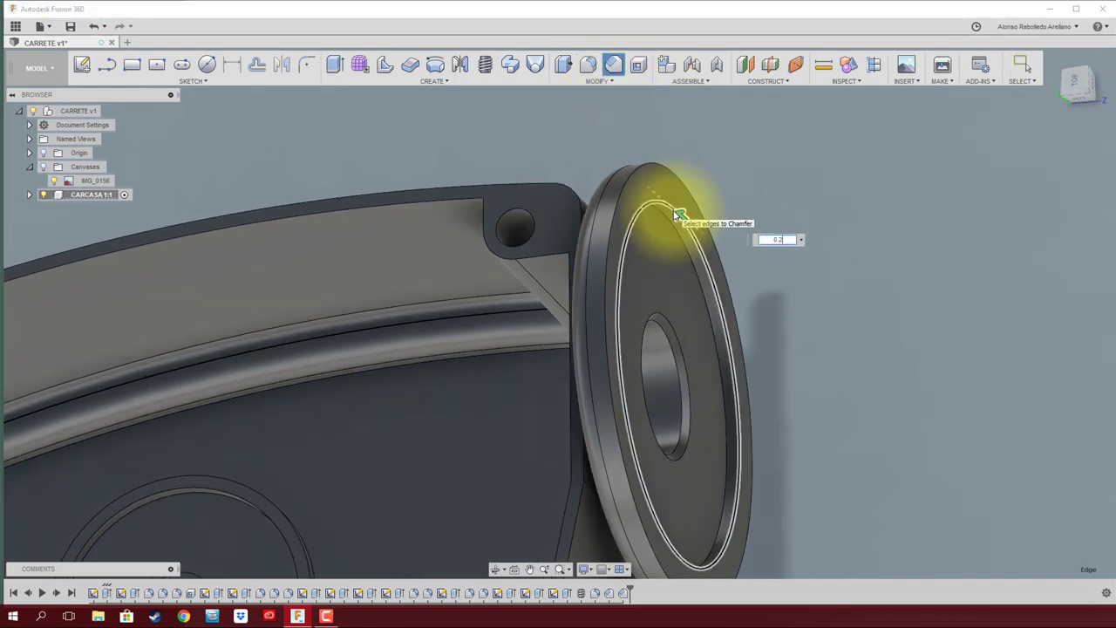
left_click(984, 219)
key("Escape")
mouse_move(985, 219)
middle_mouse_down("shift")
mouse_move(939, 306)
mouse_move(685, 379)
mouse_move(593, 369)
middle_mouse_up("shift")
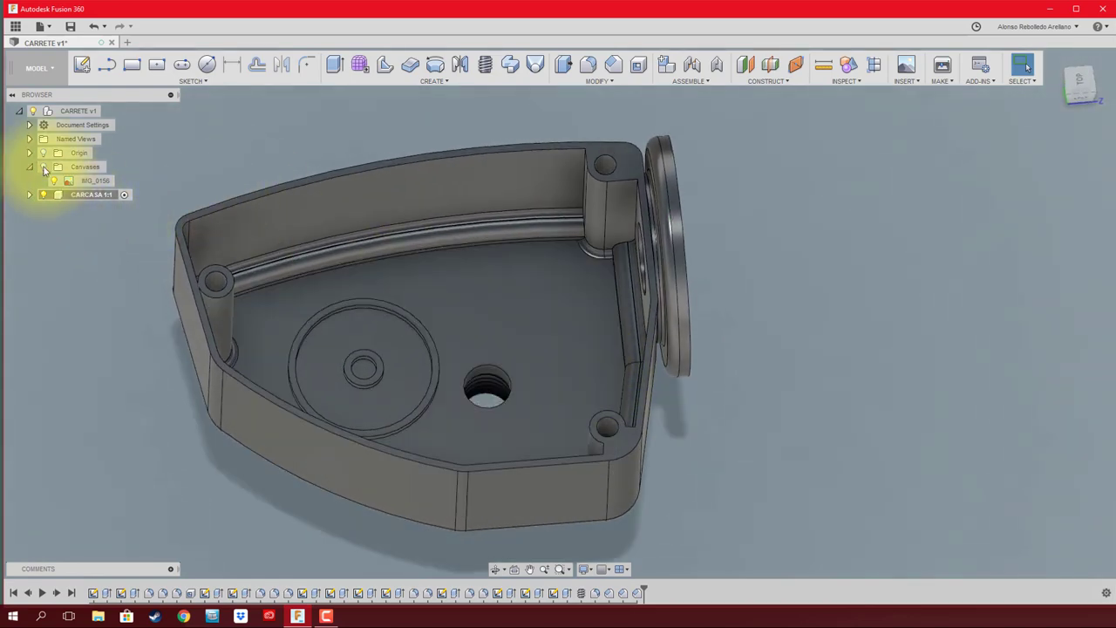
- Show the reference image and sketch a circle centred on the floor hole on an origin plane
left_click(81, 64)
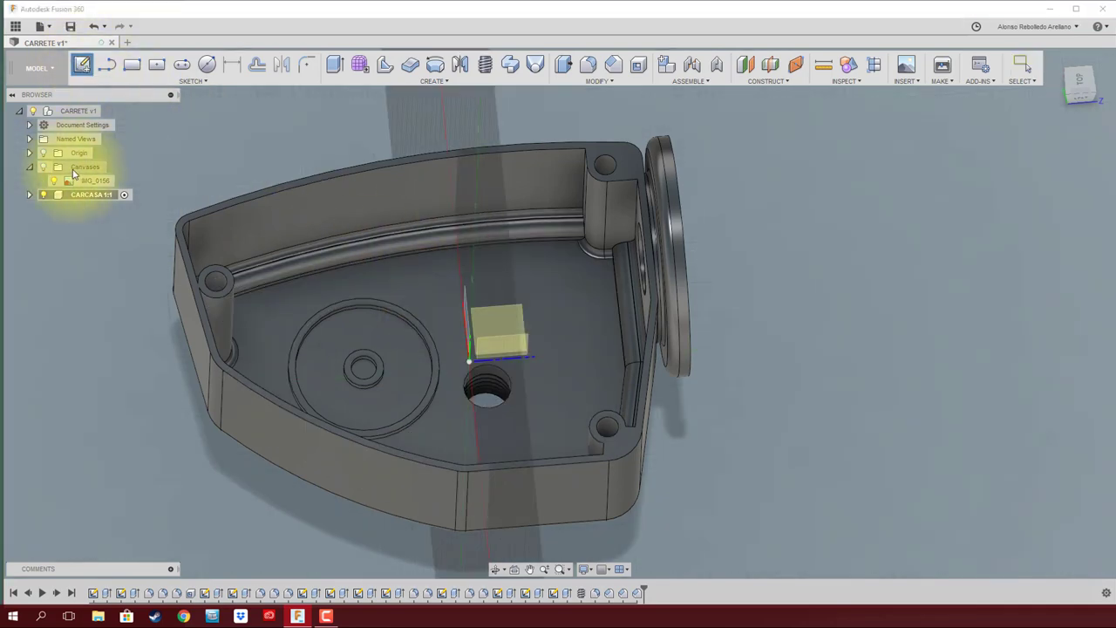
left_click(43, 167)
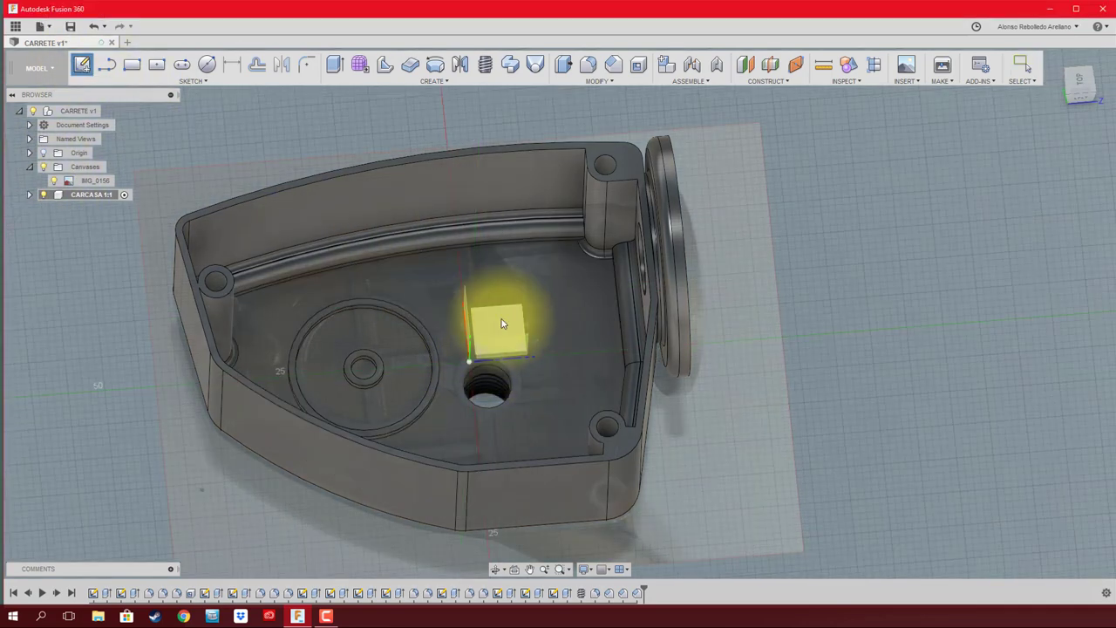
left_click(501, 325)
key("c")
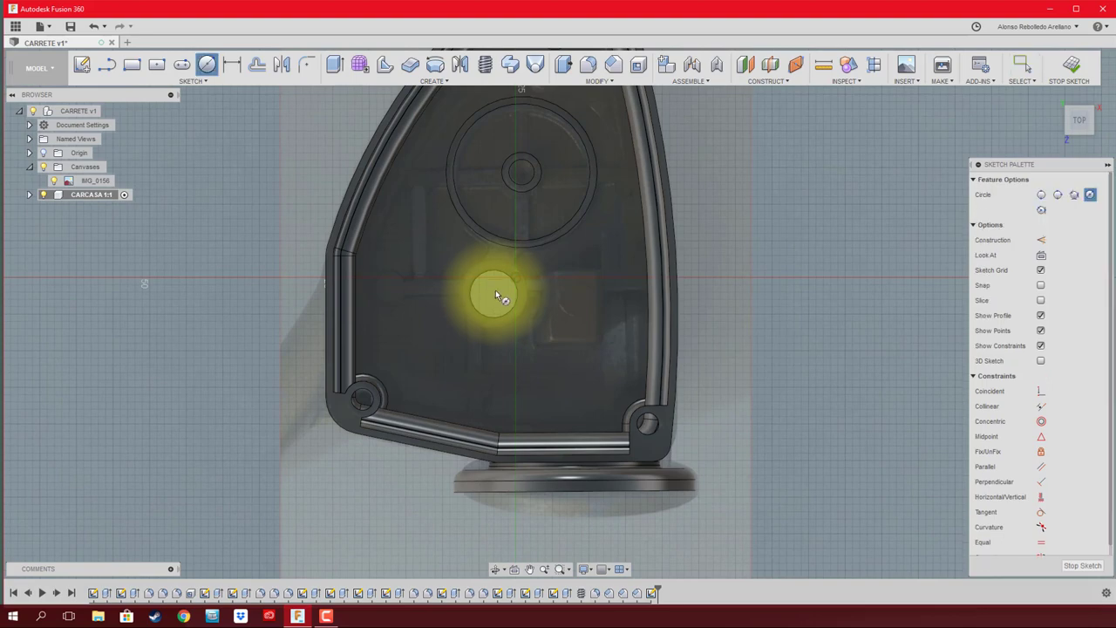
scroll(493, 298, "up", 5)
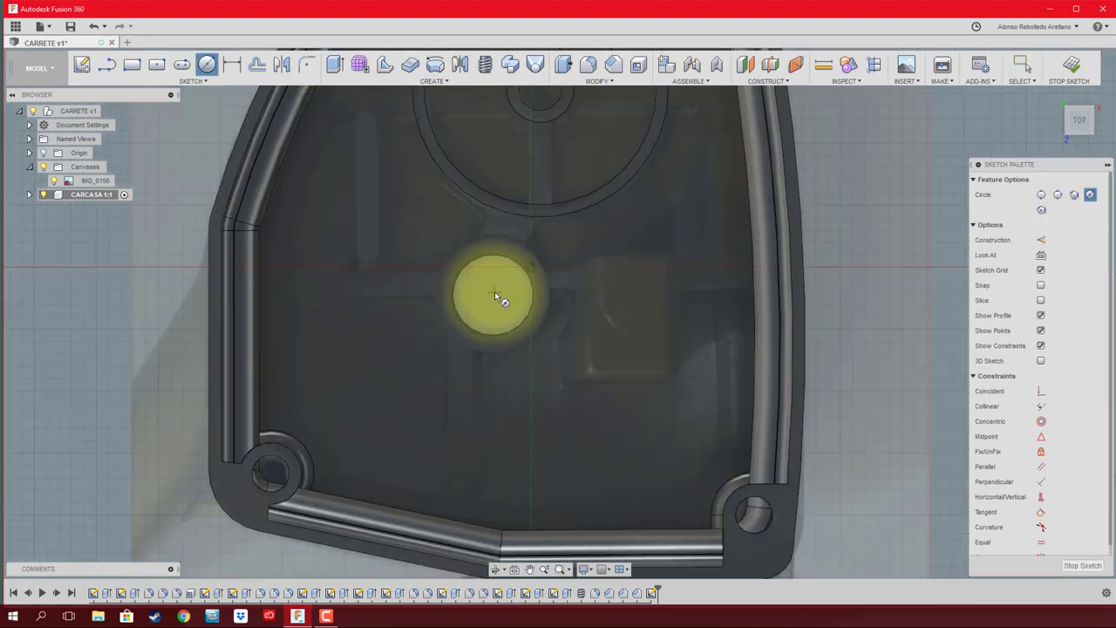
left_click(494, 296)
left_click(531, 249)
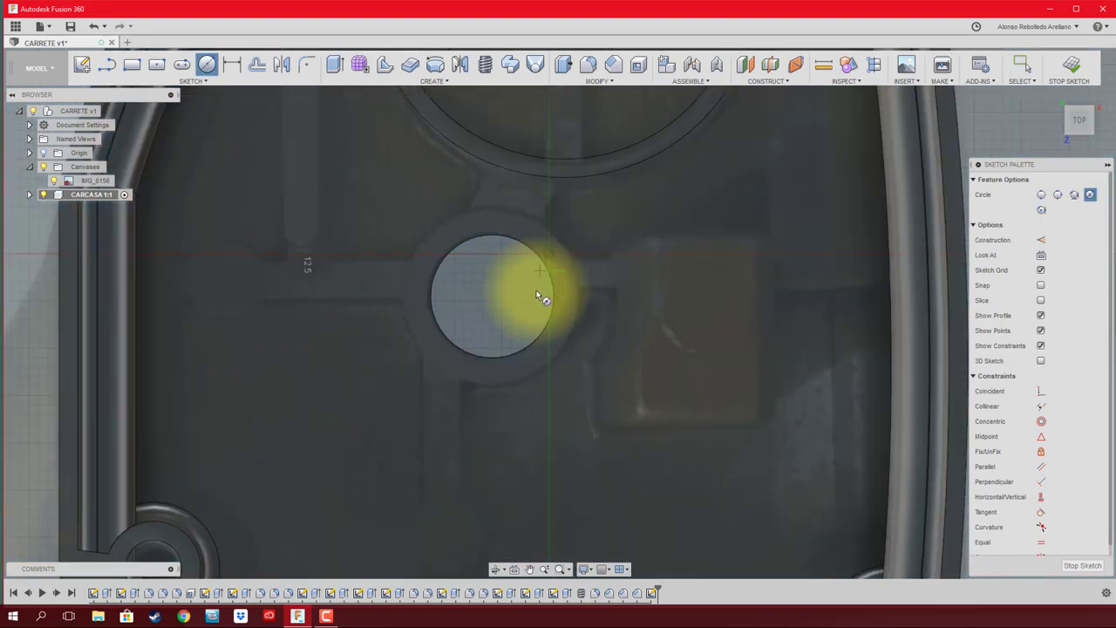
- Draw a second, outer circle and constrain the two circles to be concentric
left_click(480, 294)
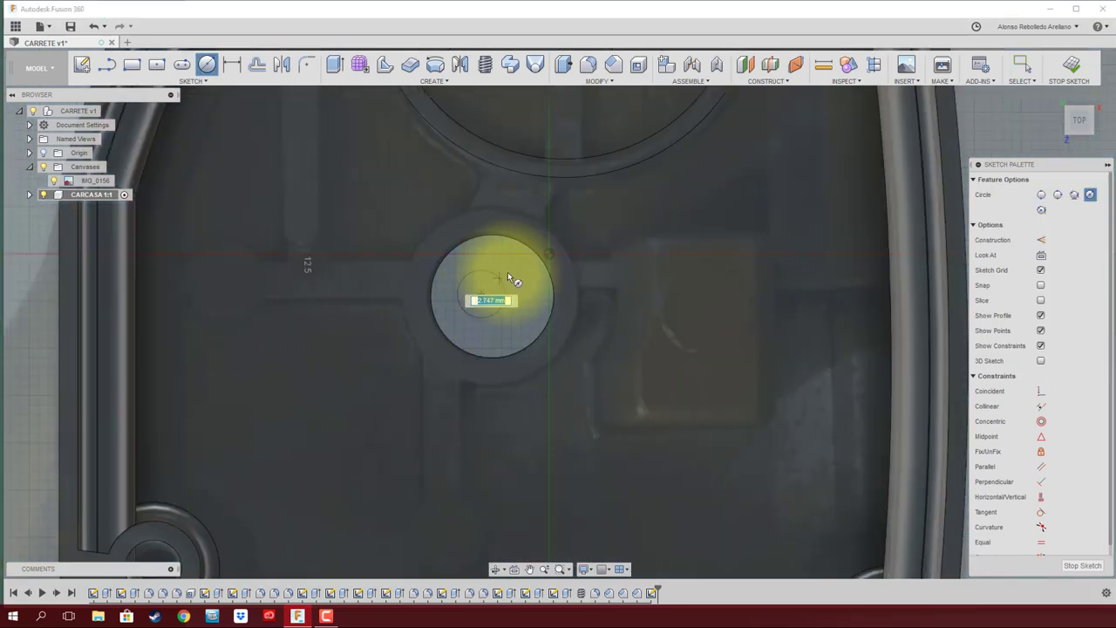
left_click(564, 261)
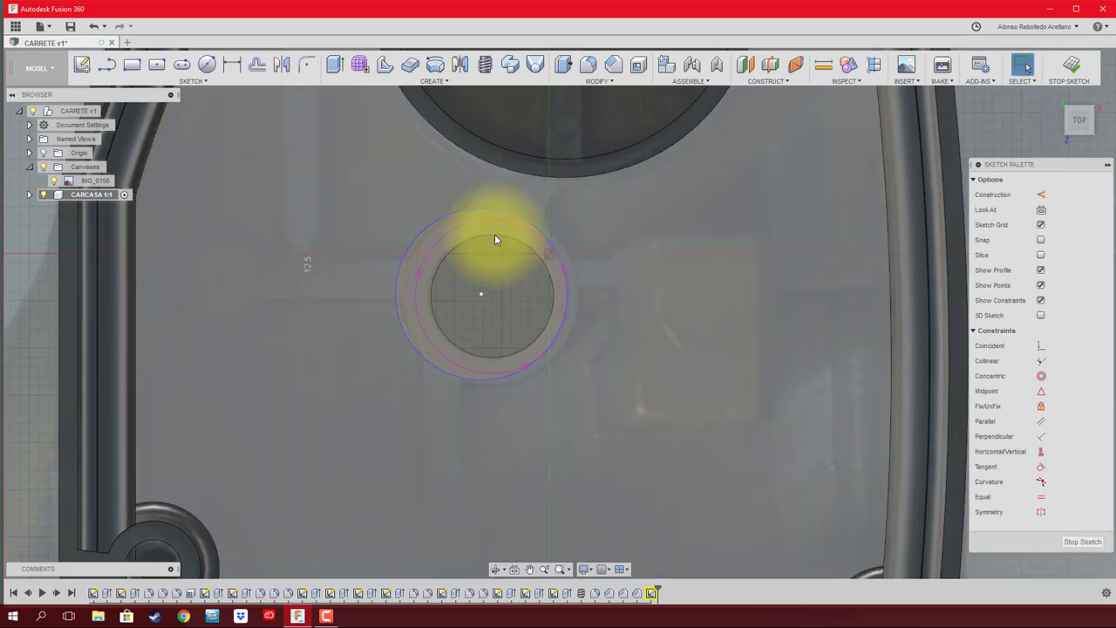
key("Escape")
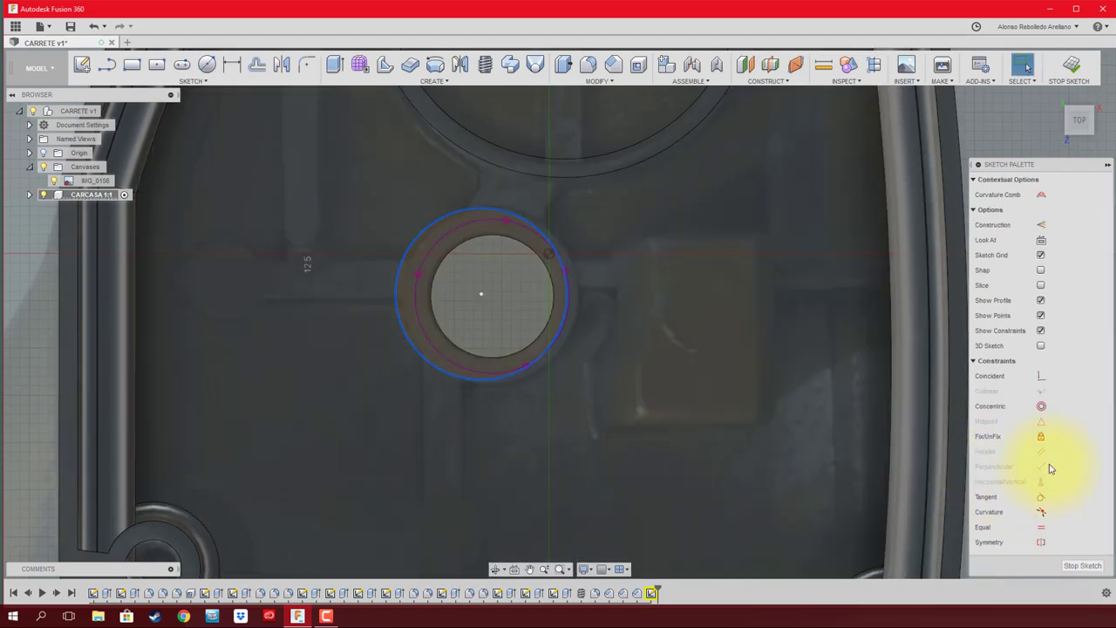
left_click(1042, 407)
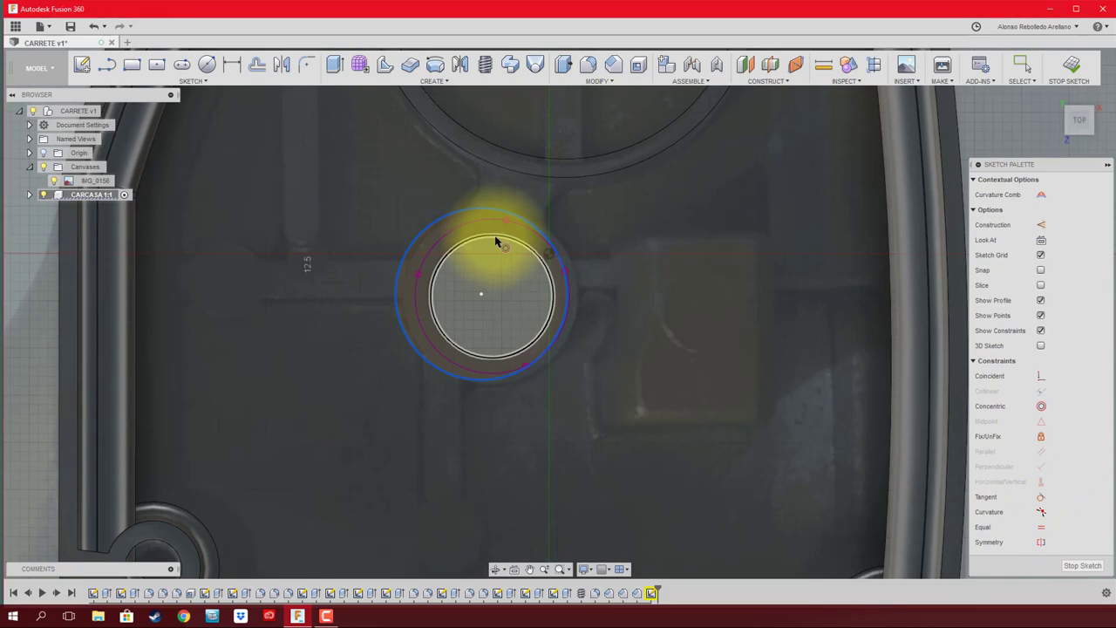
left_click(498, 236)
key("F6")
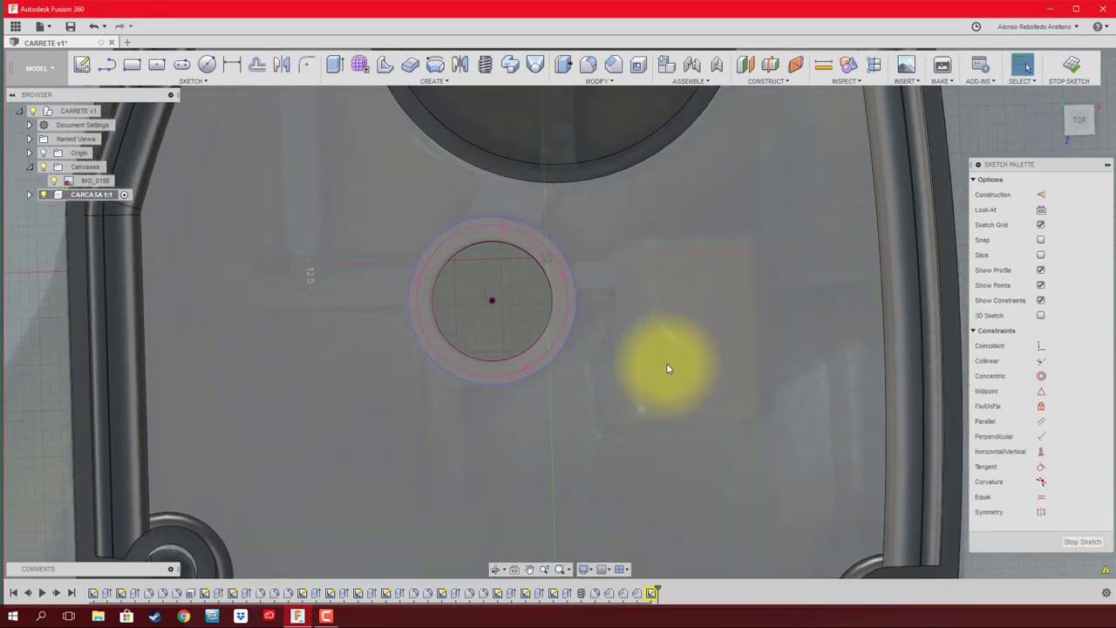
- Extrude the ring profile between the circles 5 mm
key("e")
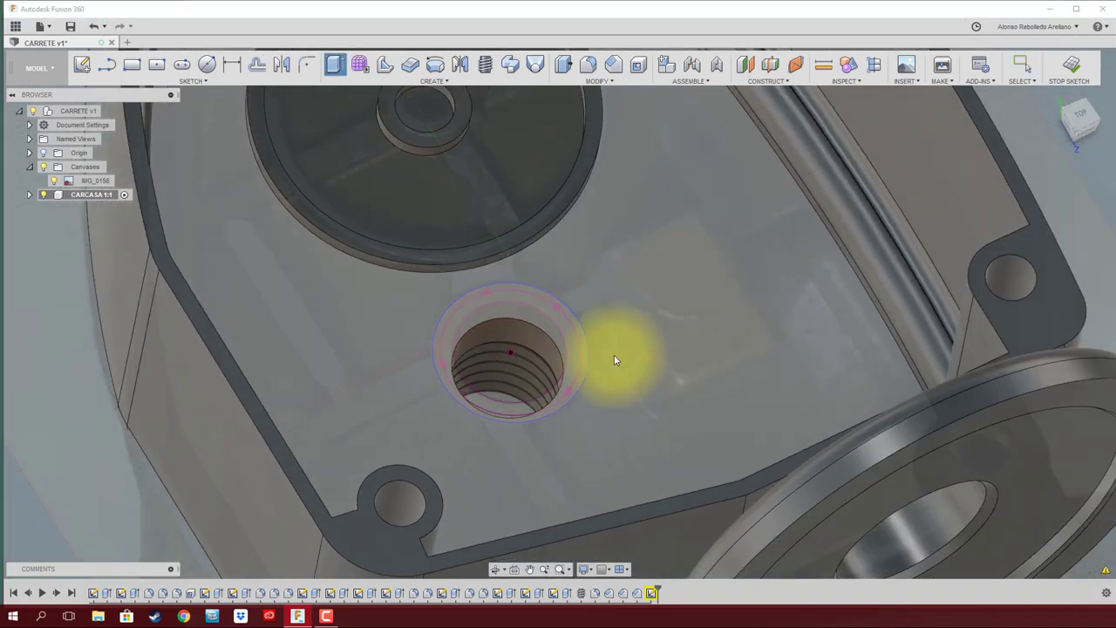
left_click(542, 301)
type("5")
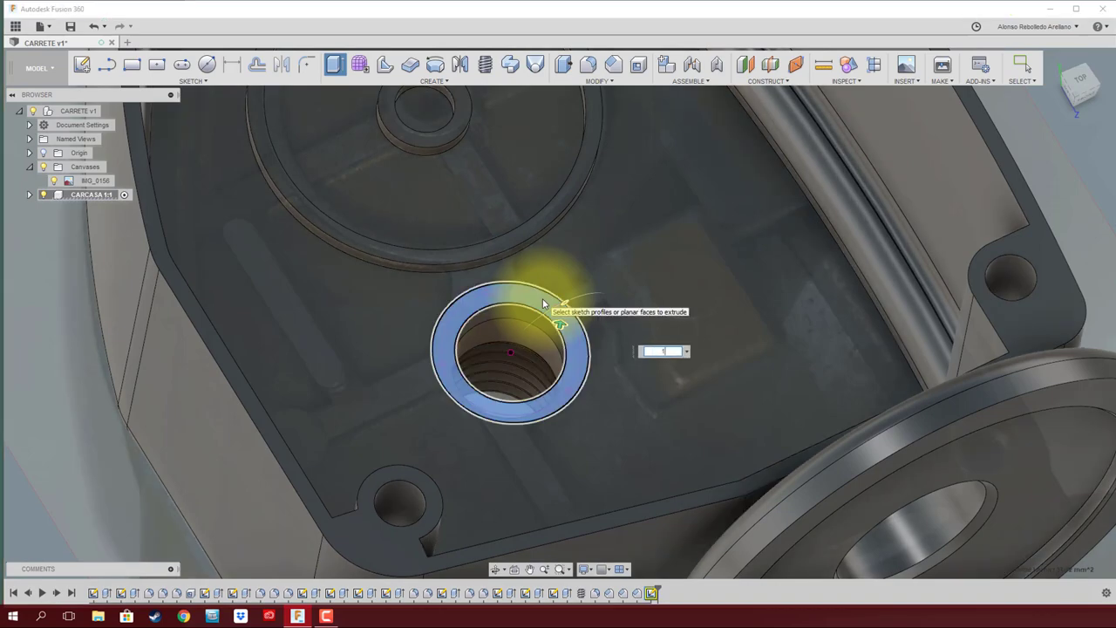
key("Return")
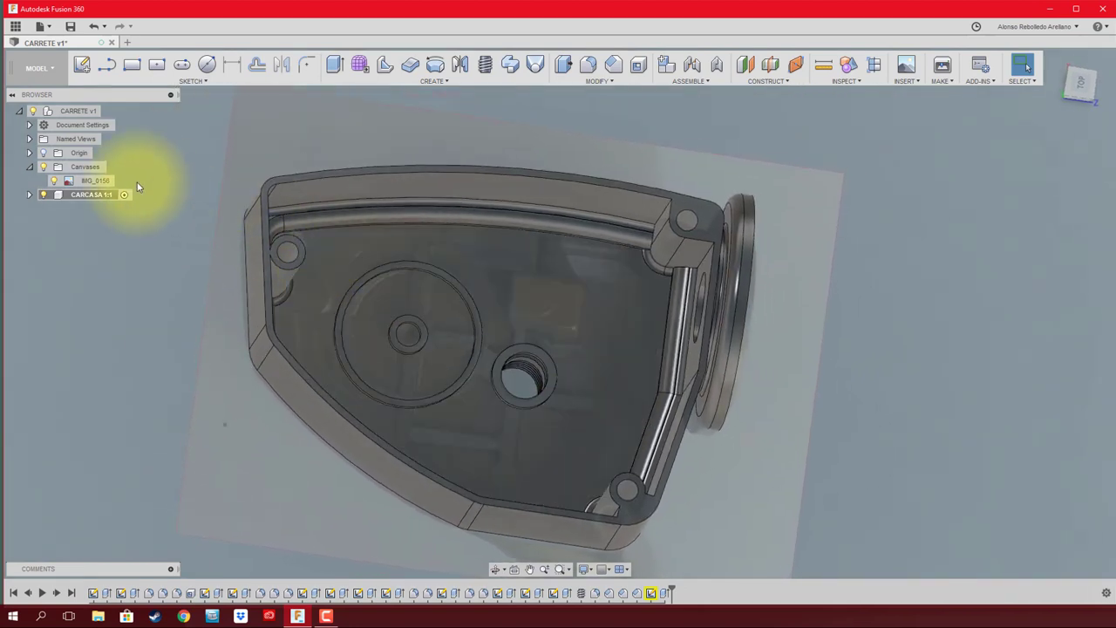
- Hide the reference canvas image and select the housing's inner floor face
left_click(43, 167)
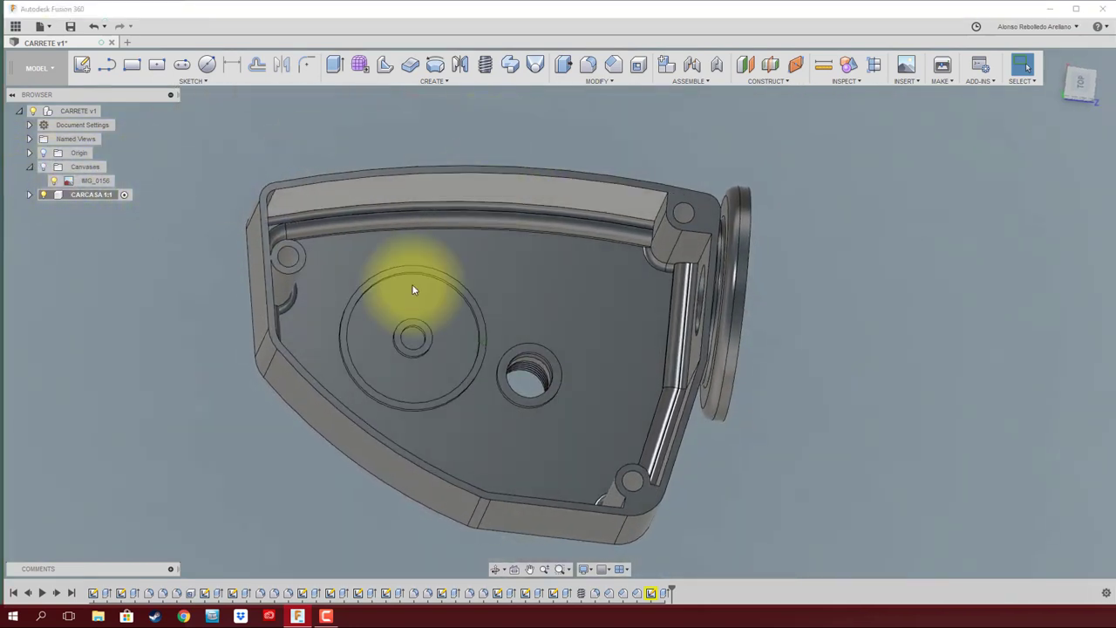
left_click(325, 616)
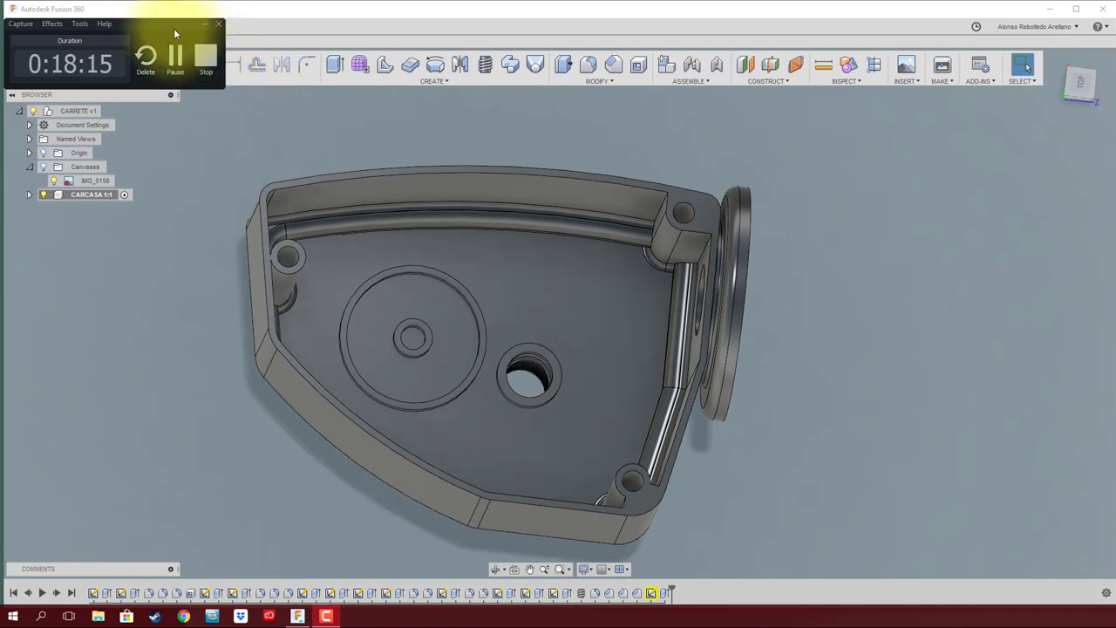
left_click_drag(174, 28, 324, 45)
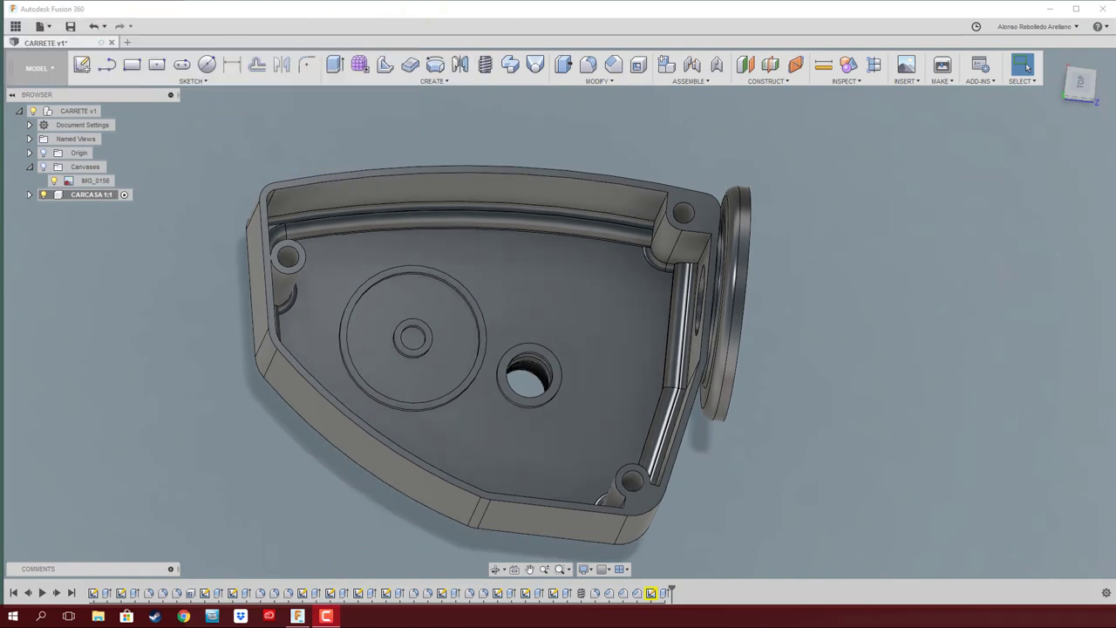
left_click(554, 351)
middle_click_drag(604, 316, 807, 311, "shift")
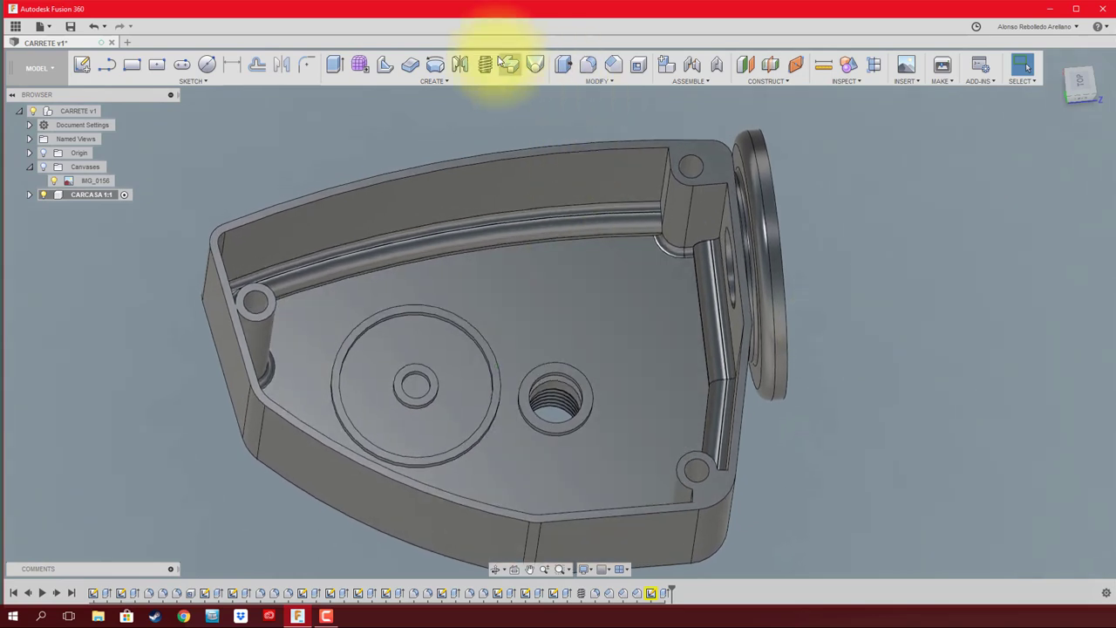
- Start a thread on the top corner post hole and change the shading to see inside
left_click(485, 63)
left_click(690, 164)
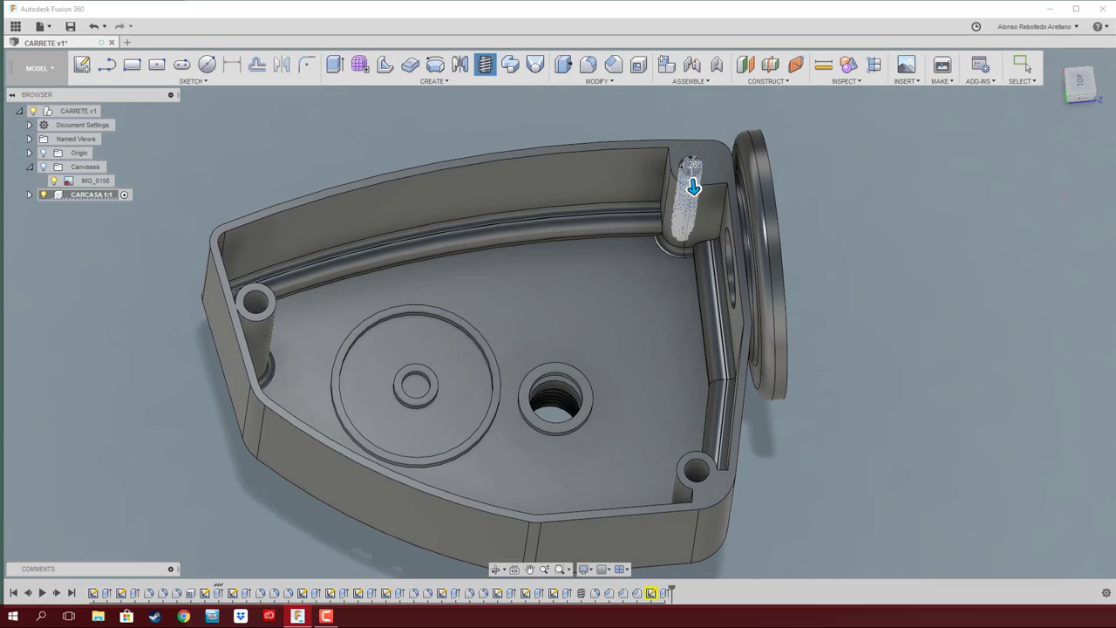
mouse_move(1091, 323)
middle_mouse_down("shift")
mouse_move(930, 312)
mouse_move(909, 322)
mouse_move(701, 238)
mouse_move(684, 213)
middle_mouse_up("shift")
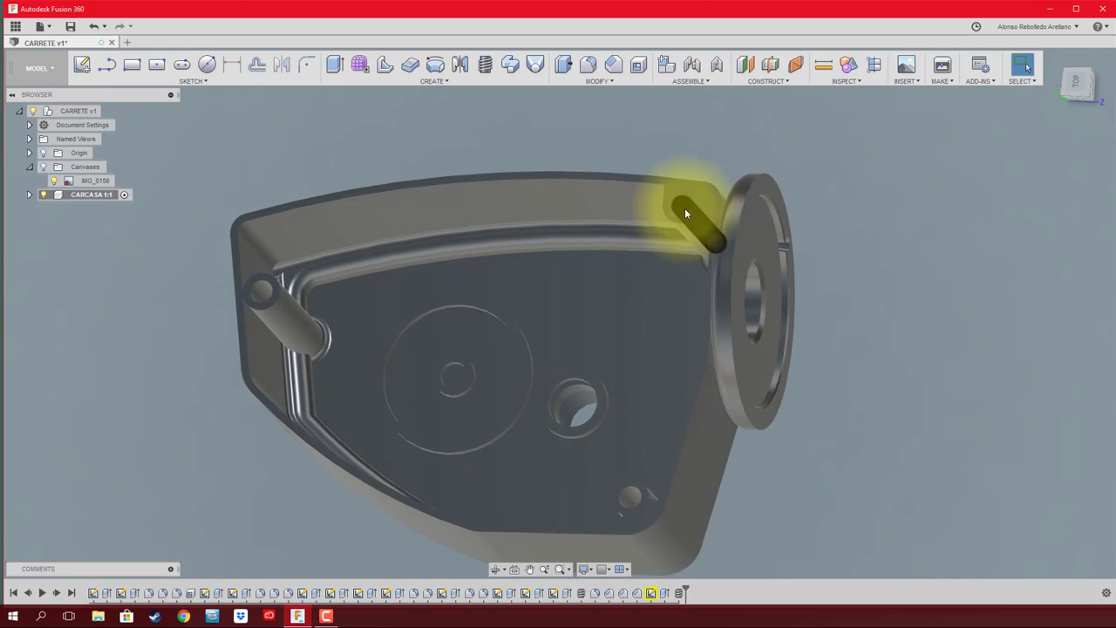
left_click(586, 569)
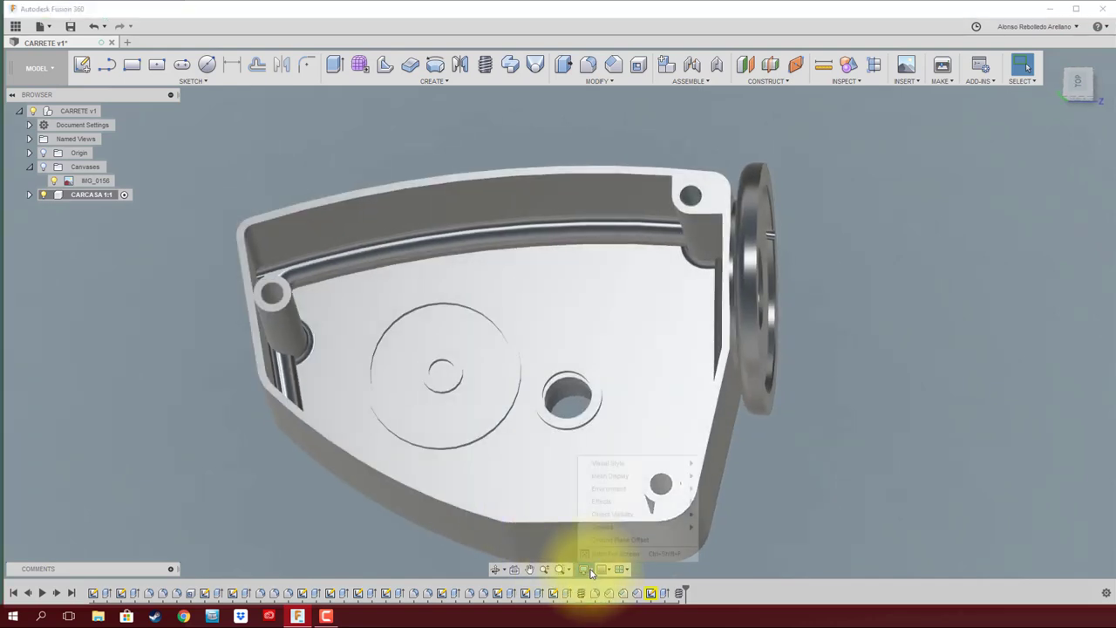
mouse_move(628, 463)
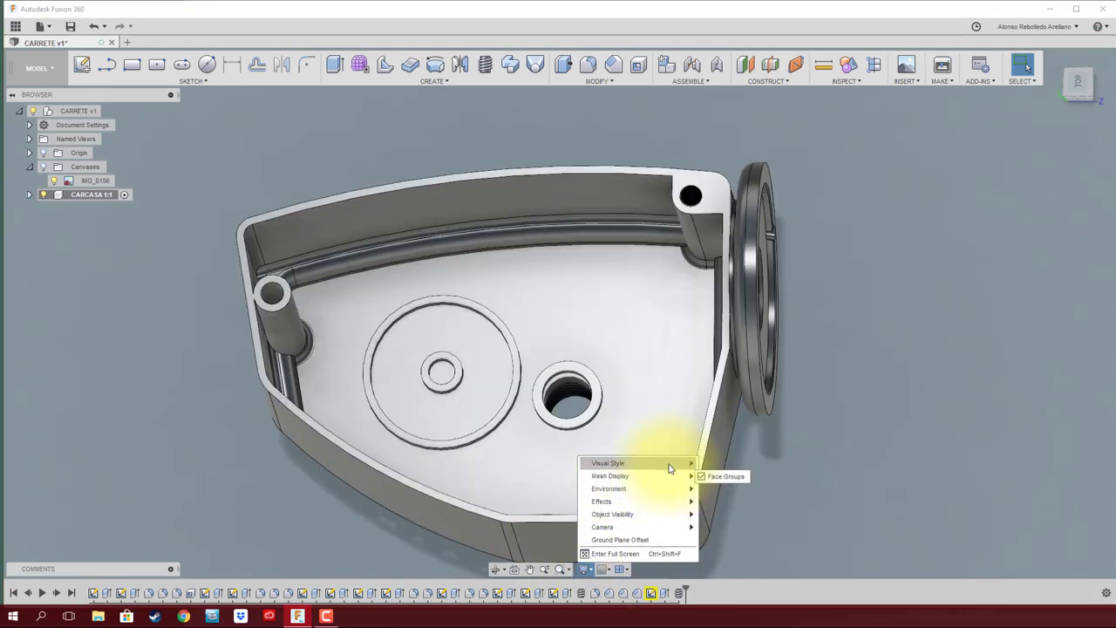
left_click(722, 488)
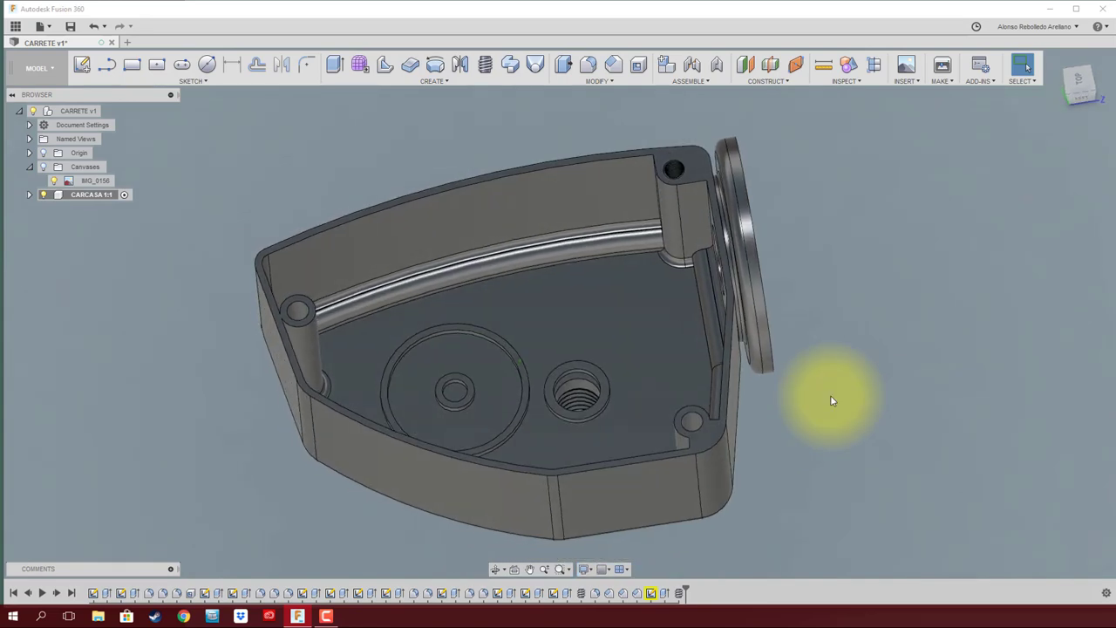
middle_click_drag(830, 395, 811, 289, "shift")
scroll(796, 191, "up", 3)
scroll(742, 200, "up", 3)
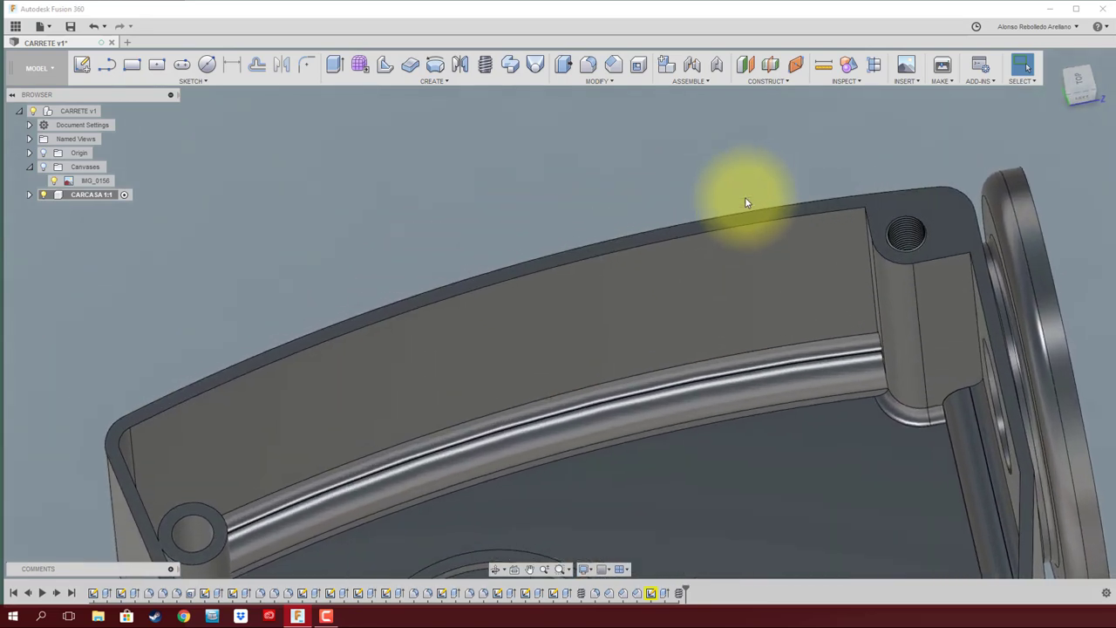
scroll(746, 203, "down", 5)
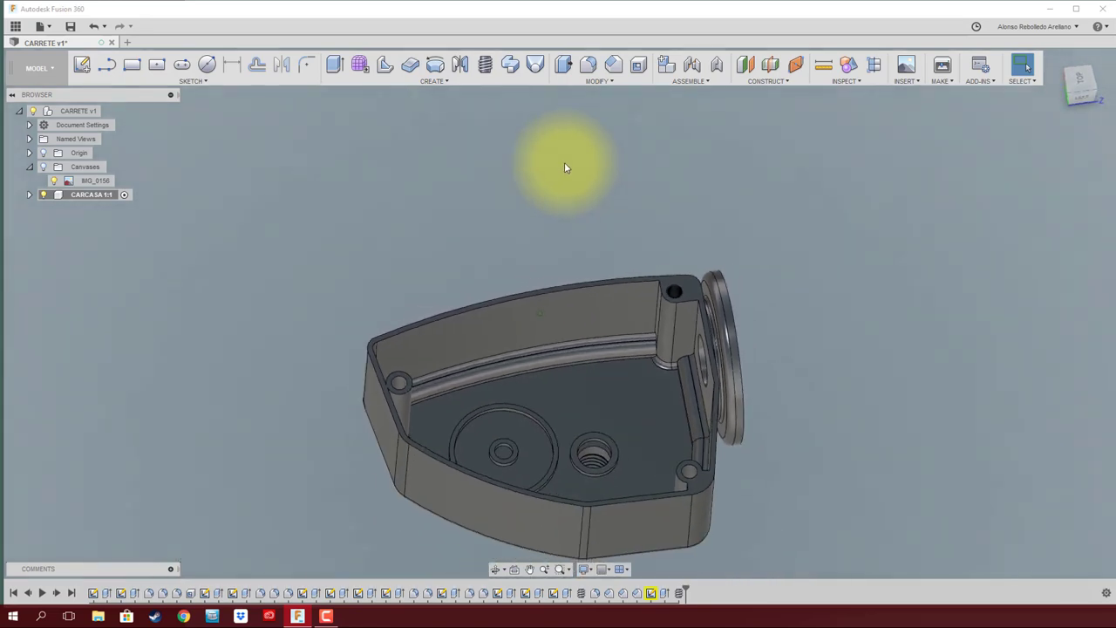
- Apply the thread to the lower-right corner post hole
left_click(409, 374)
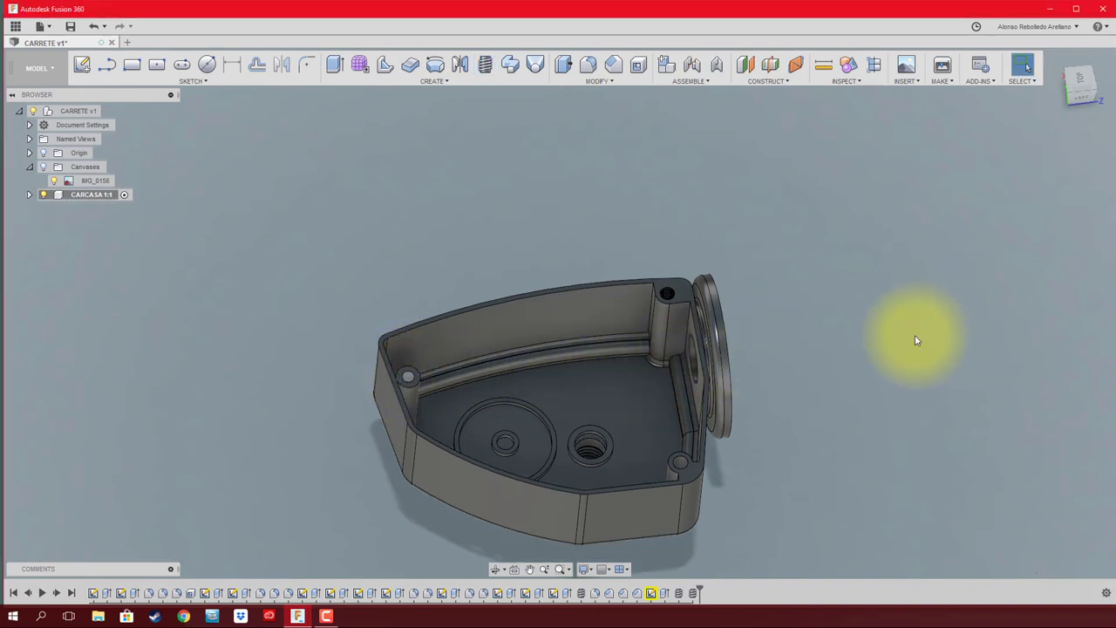
left_click(619, 212)
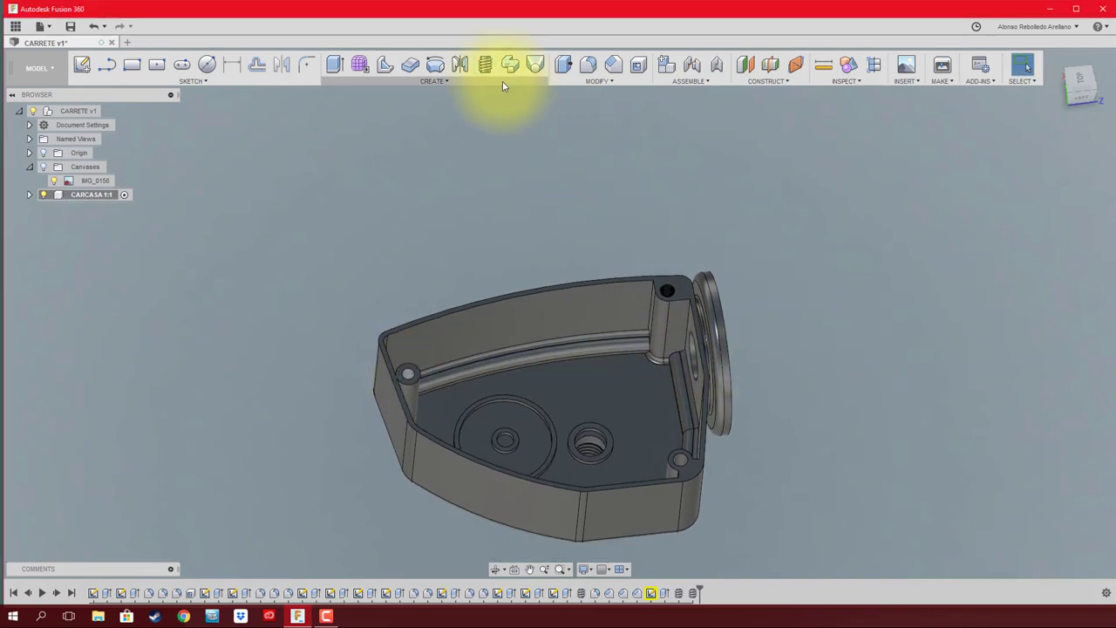
left_click(680, 460)
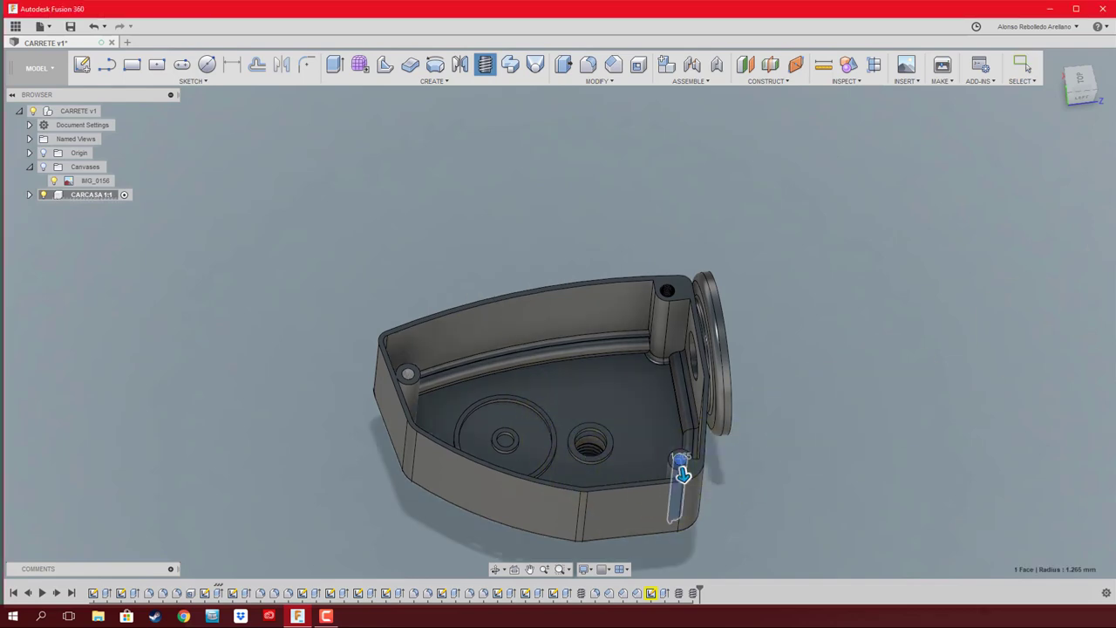
left_click(938, 357)
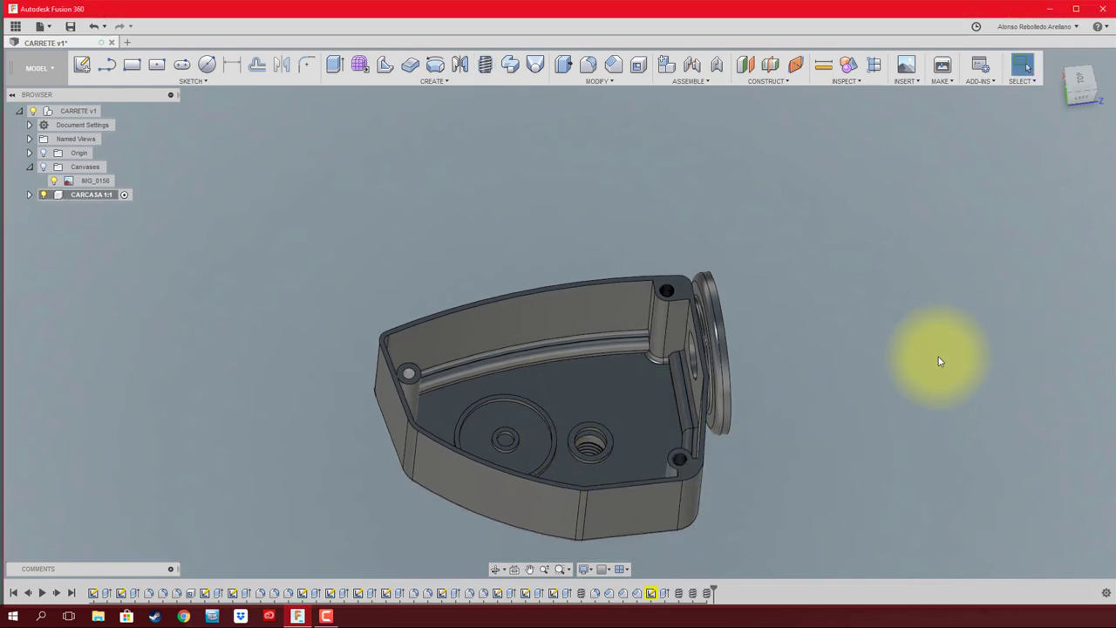
- Edit the thread feature to ISO Metric M3x0.5, modeled
right_click(691, 594)
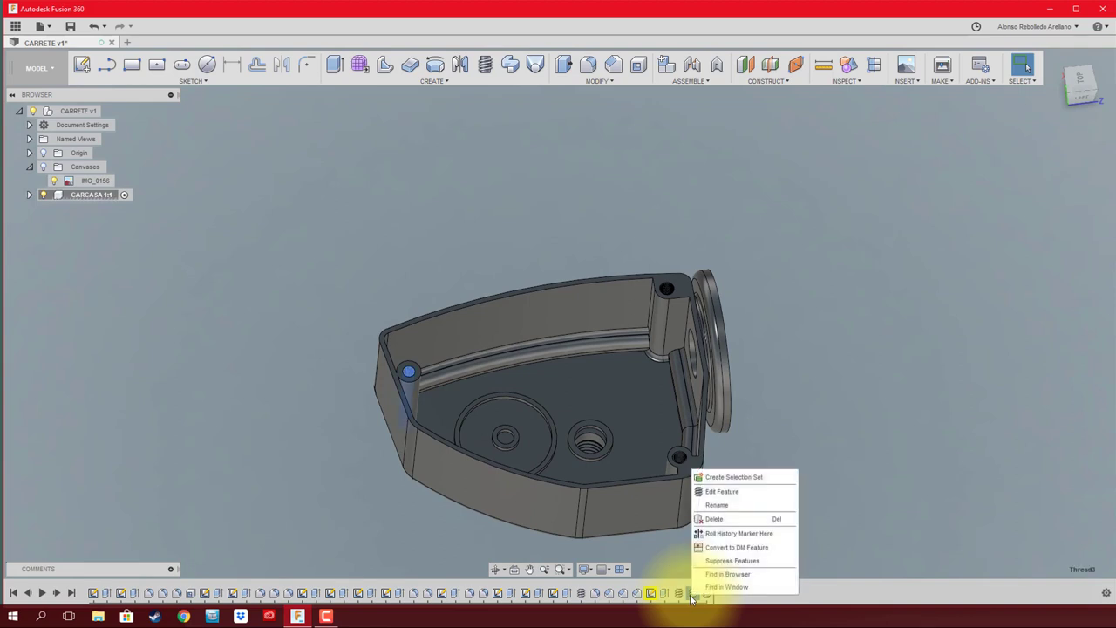
left_click(715, 506)
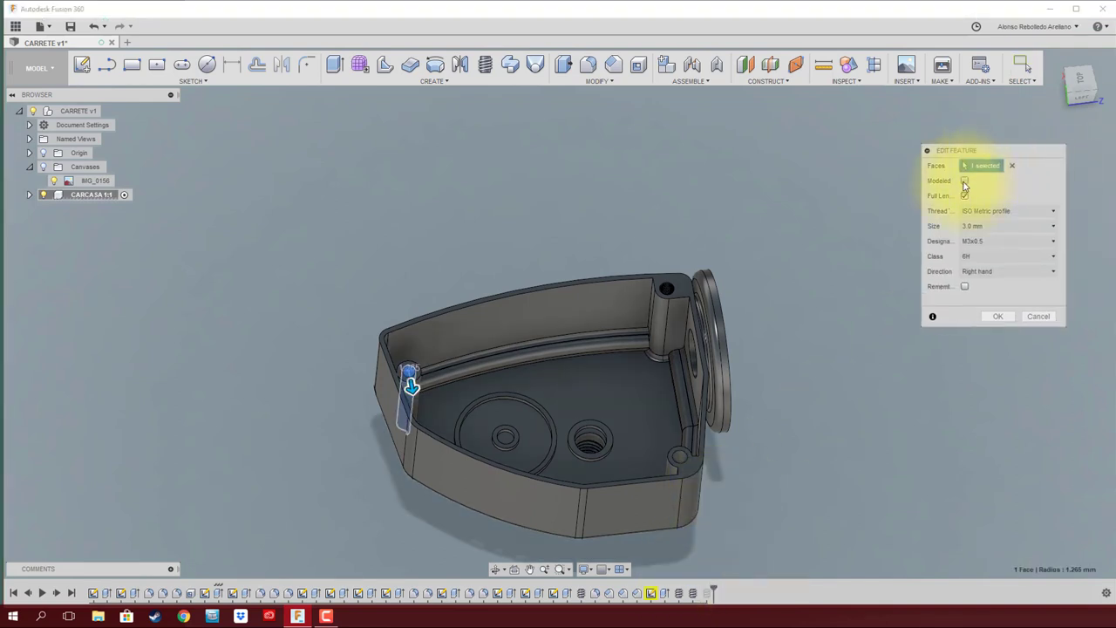
left_click(999, 317)
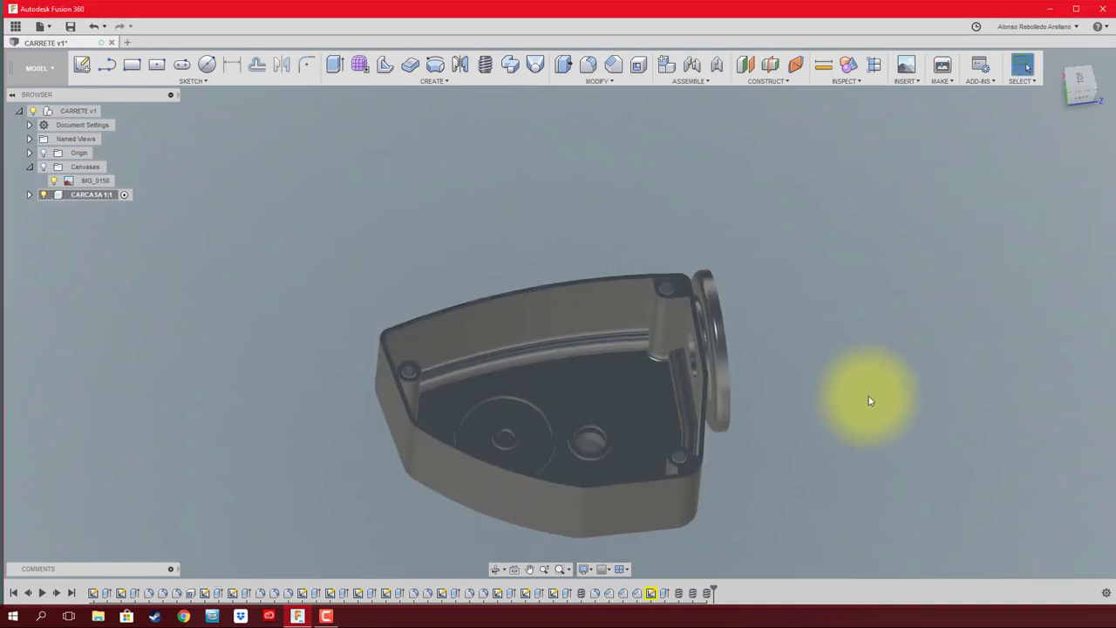
left_click(586, 568)
mouse_move(608, 463)
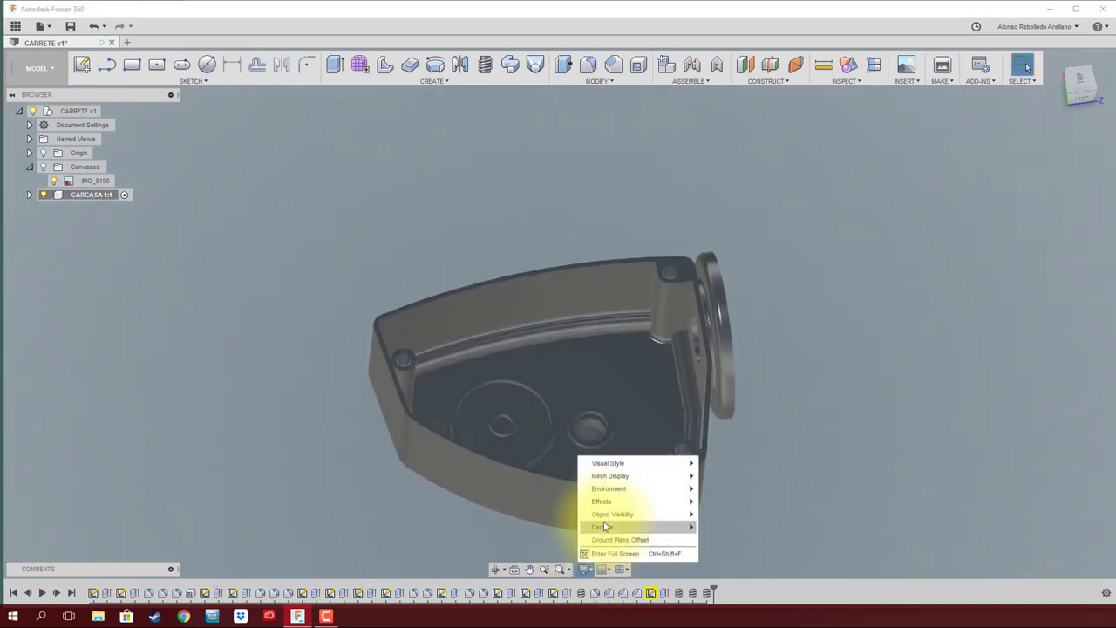
- Switch to Shaded with Visible Edges Only, then start and cancel a midplane
left_click(753, 490)
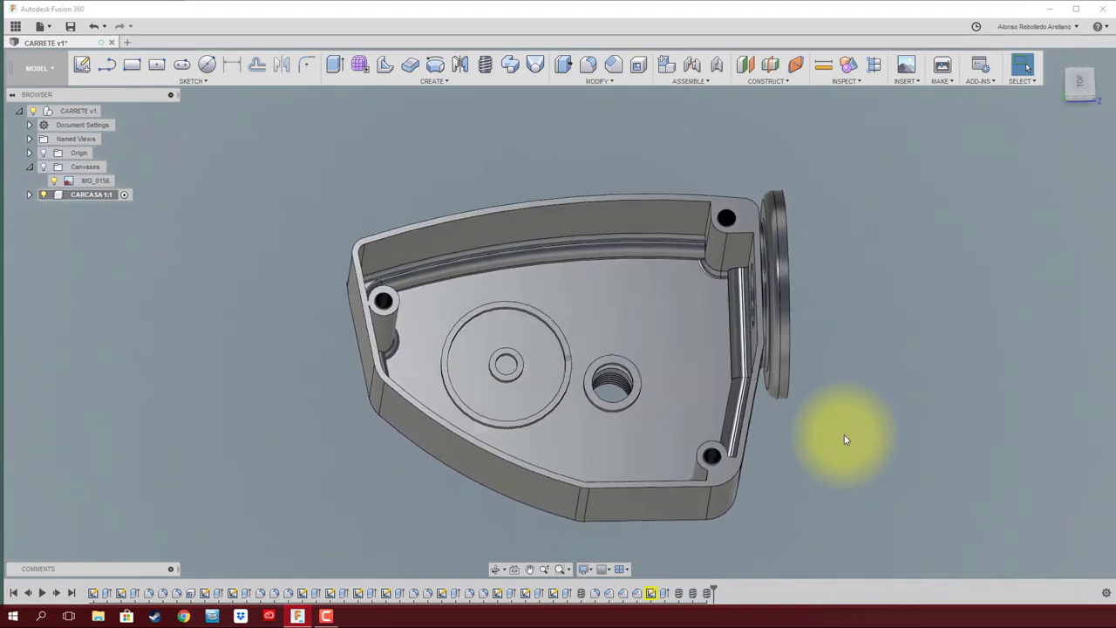
left_click(770, 64)
scroll(602, 491, "up", 2)
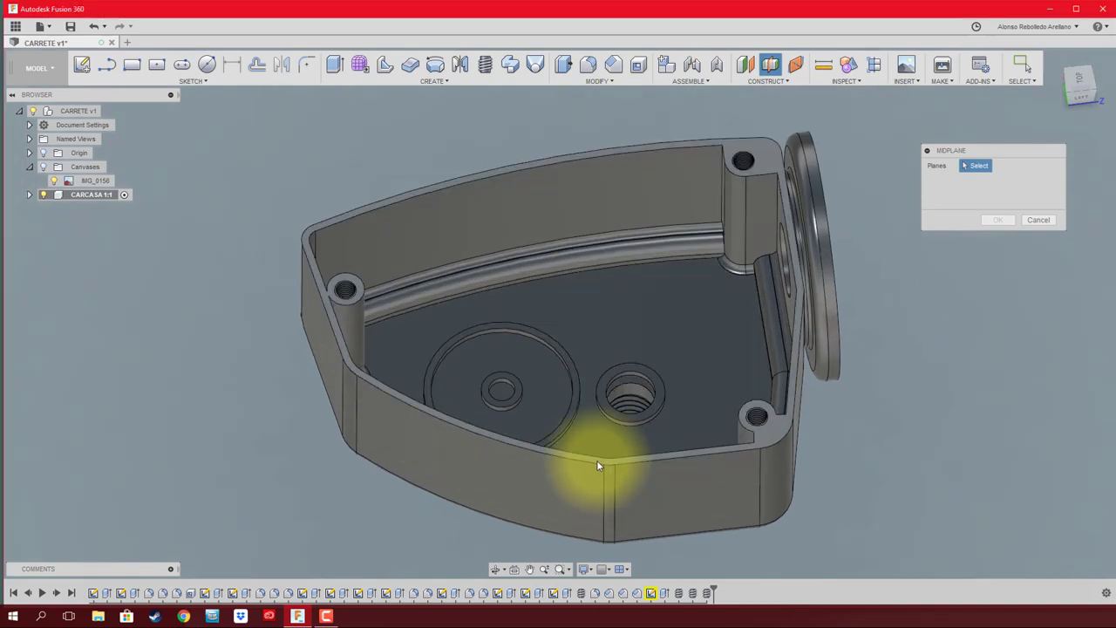
left_click(597, 459)
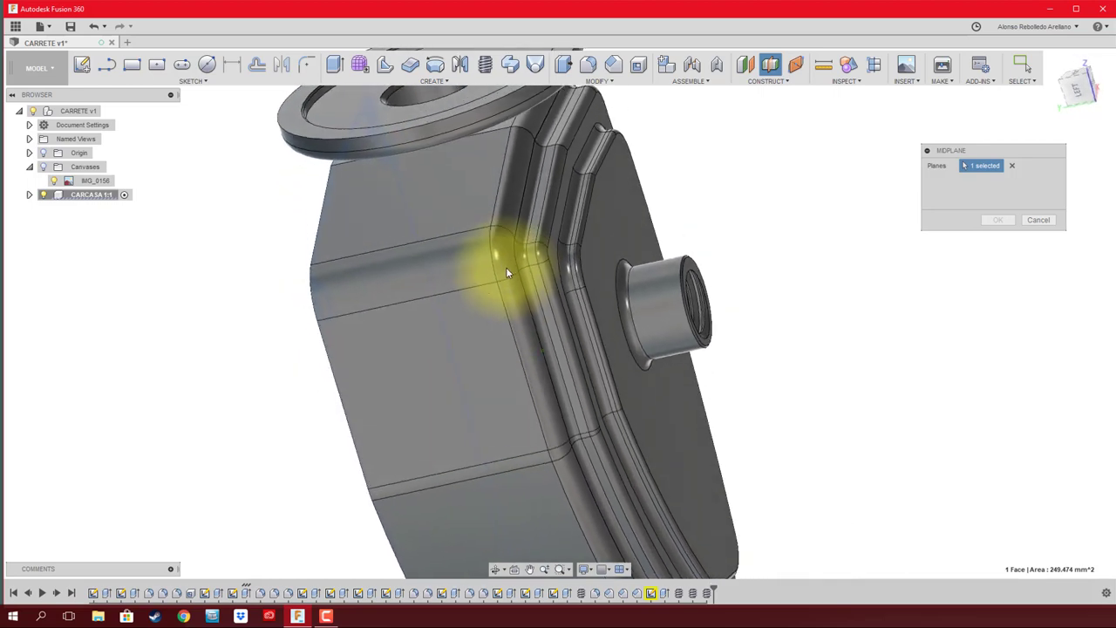
mouse_move(522, 236)
middle_mouse_down("shift")
mouse_move(586, 287)
mouse_move(641, 367)
mouse_move(926, 266)
middle_mouse_up("shift")
left_click(1038, 220)
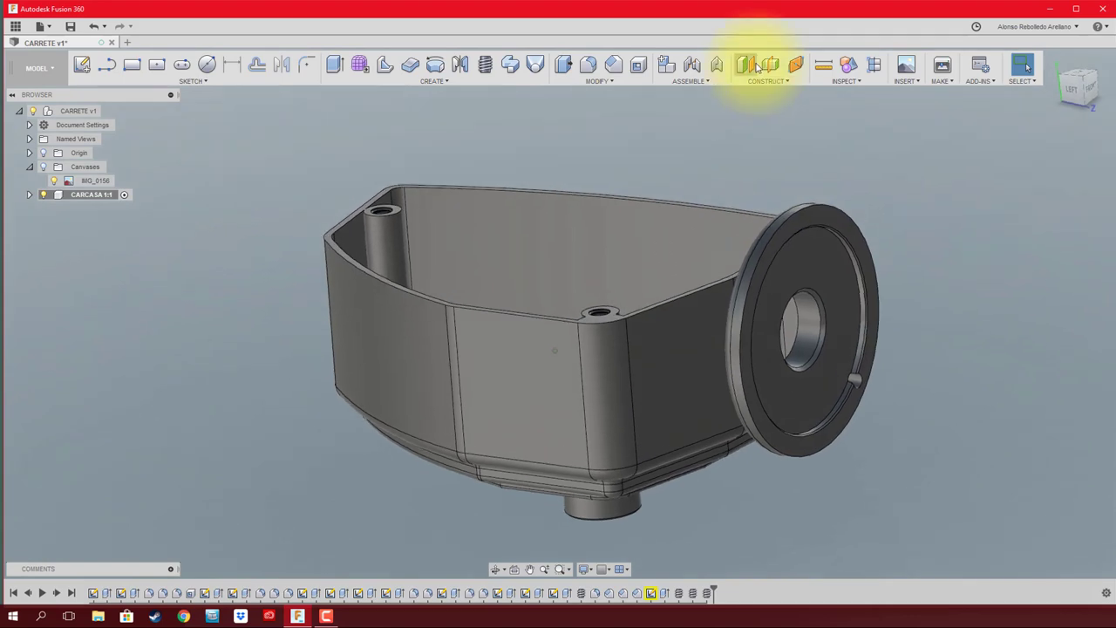
- Create an offset plane about 10 mm below the housing's top rim face
left_click(745, 64)
left_click(597, 326)
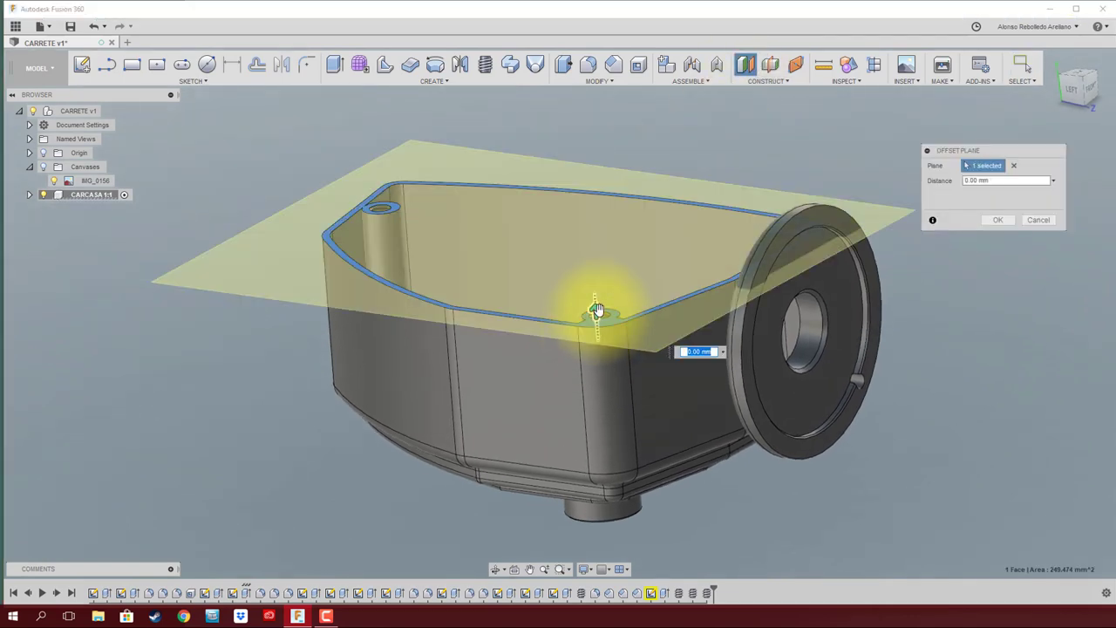
left_click_drag(596, 309, 598, 386)
mouse_move(599, 386)
middle_mouse_down("shift")
mouse_move(616, 343)
mouse_move(682, 368)
middle_mouse_up("shift")
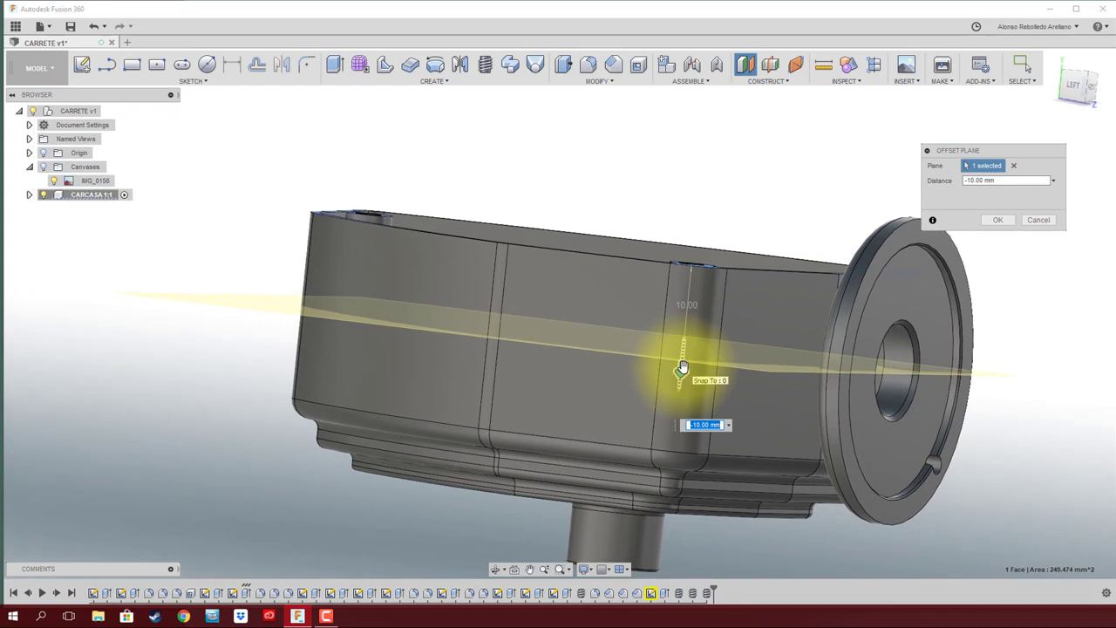
key("BackSpace")
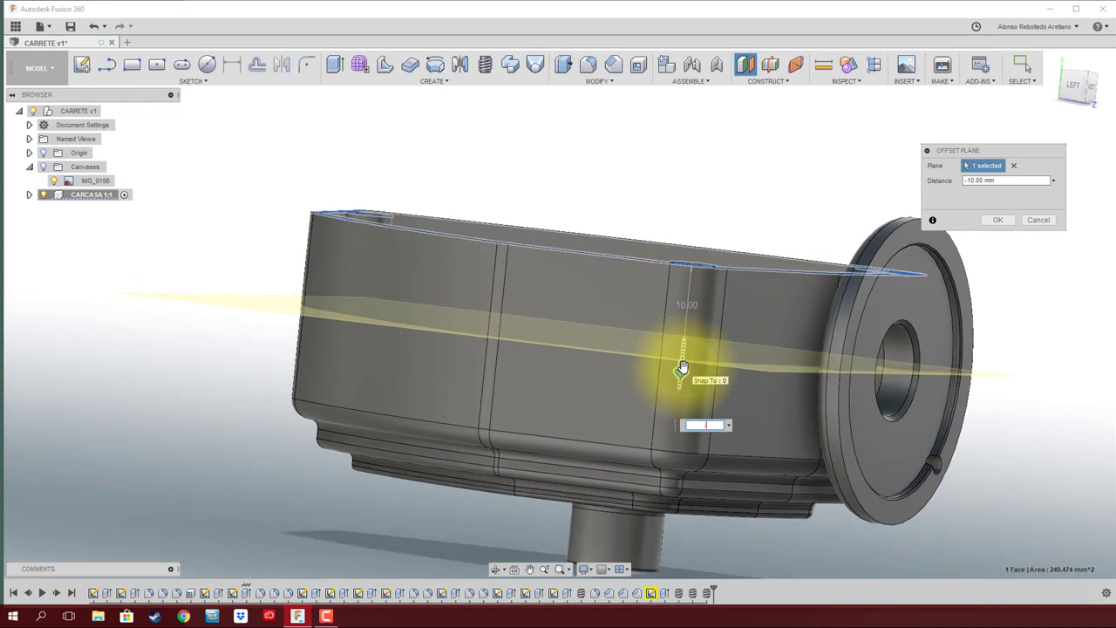
type("-11")
left_click(997, 226)
mouse_move(568, 390)
middle_mouse_down("shift")
mouse_move(497, 449)
mouse_move(292, 350)
mouse_move(196, 265)
mouse_move(195, 241)
middle_mouse_up("shift")
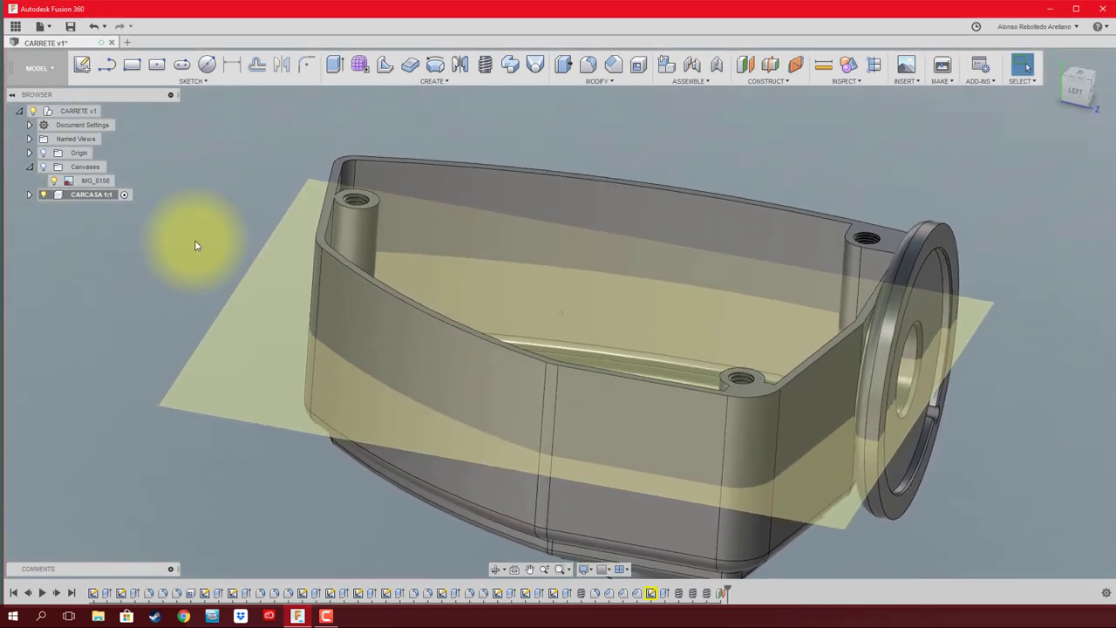
- Start a sketch on the offset plane and project the first outer wall edge into it
left_click(81, 68)
left_click(225, 323)
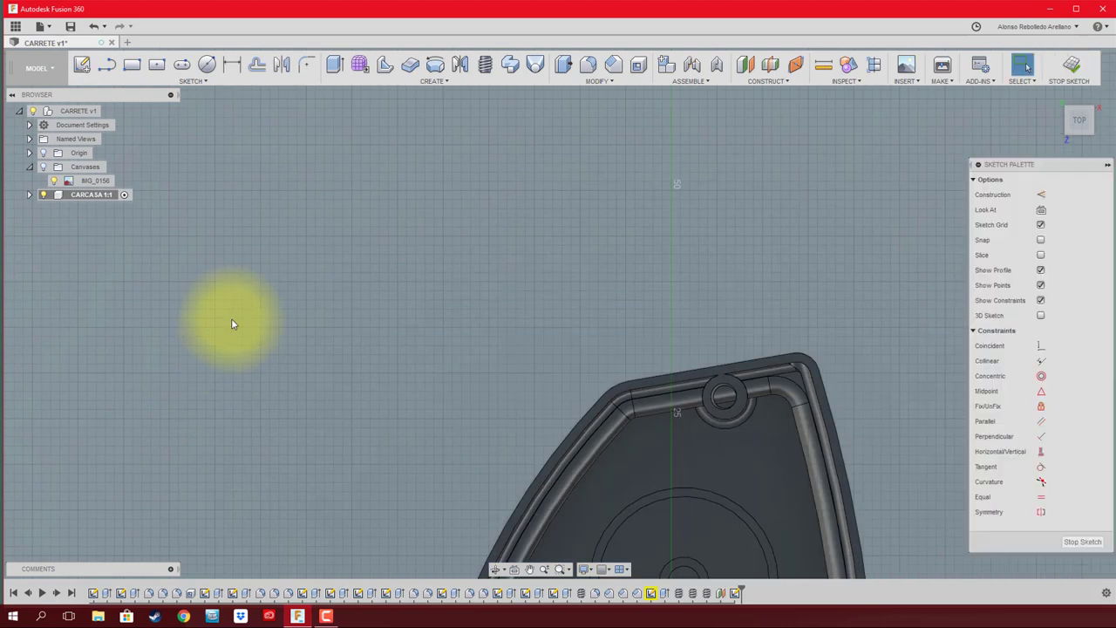
left_click(189, 82)
mouse_move(139, 382)
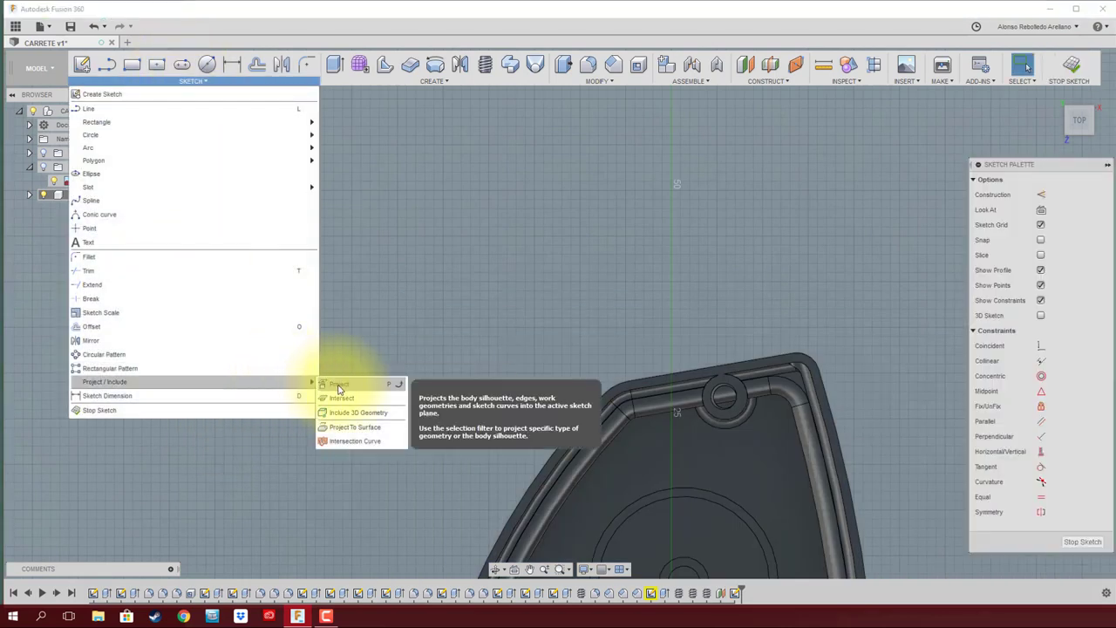
left_click(338, 384)
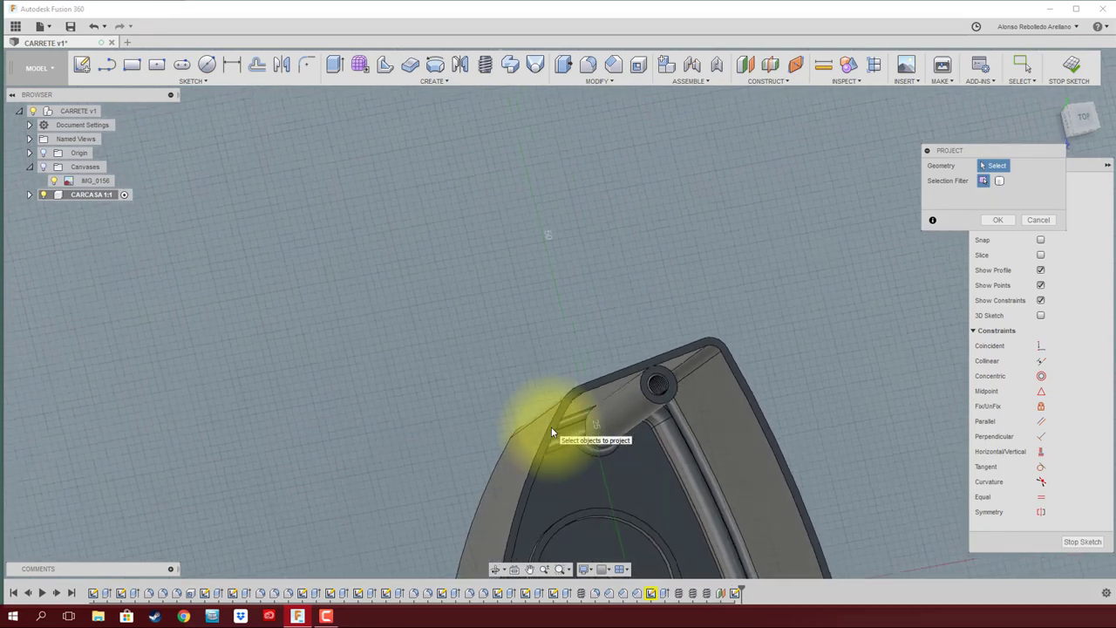
middle_click_drag(551, 426, 725, 411, "shift")
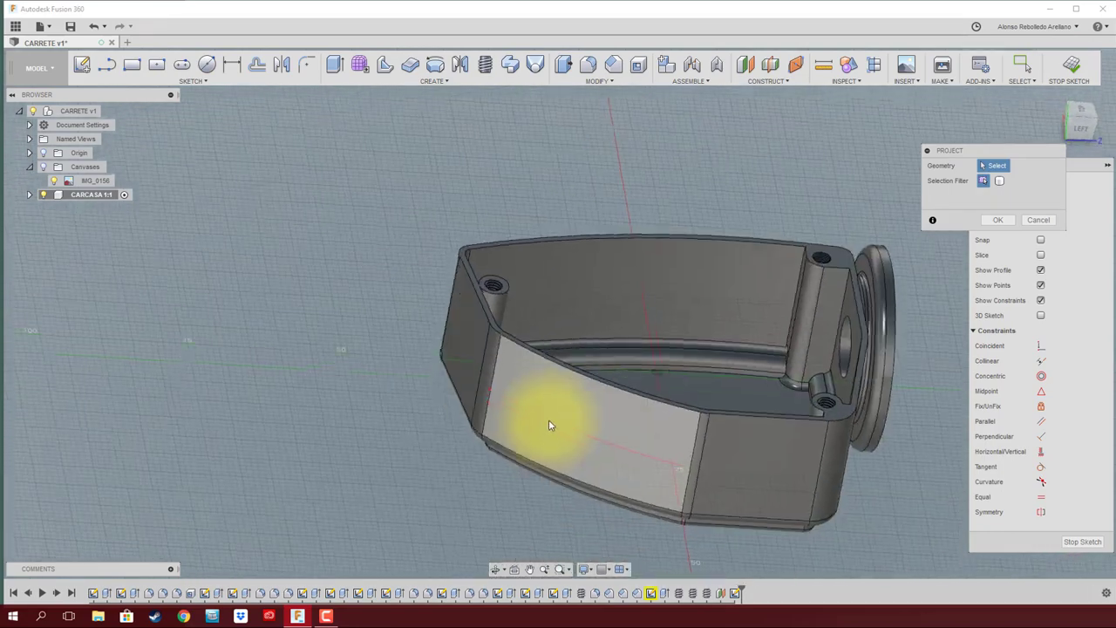
left_click(719, 408)
- Project another outer wall edge and begin a 1 mm offset of the housing outline
scroll(707, 409, "up", 3)
scroll(709, 410, "up", 3)
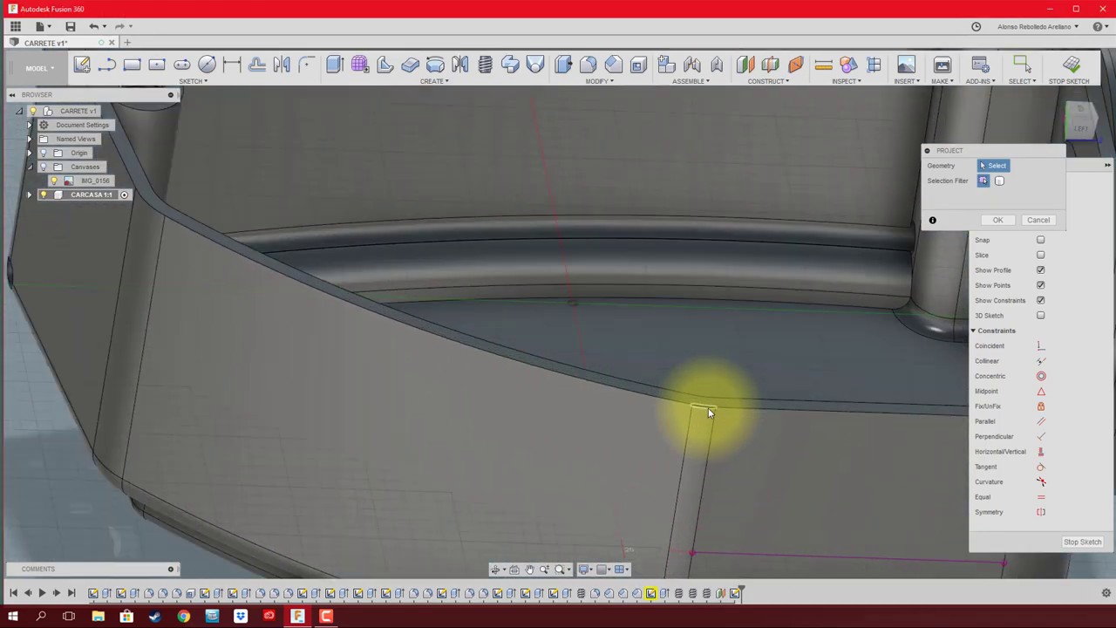
mouse_move(697, 424)
middle_mouse_down("shift")
mouse_move(672, 434)
mouse_move(421, 369)
mouse_move(408, 234)
mouse_move(429, 267)
mouse_move(341, 280)
middle_mouse_up("shift")
mouse_move(267, 230)
middle_mouse_down("shift")
mouse_move(232, 186)
mouse_move(310, 276)
mouse_move(364, 302)
mouse_move(404, 341)
mouse_move(611, 398)
mouse_move(630, 426)
mouse_move(471, 467)
mouse_move(397, 415)
middle_mouse_up("shift")
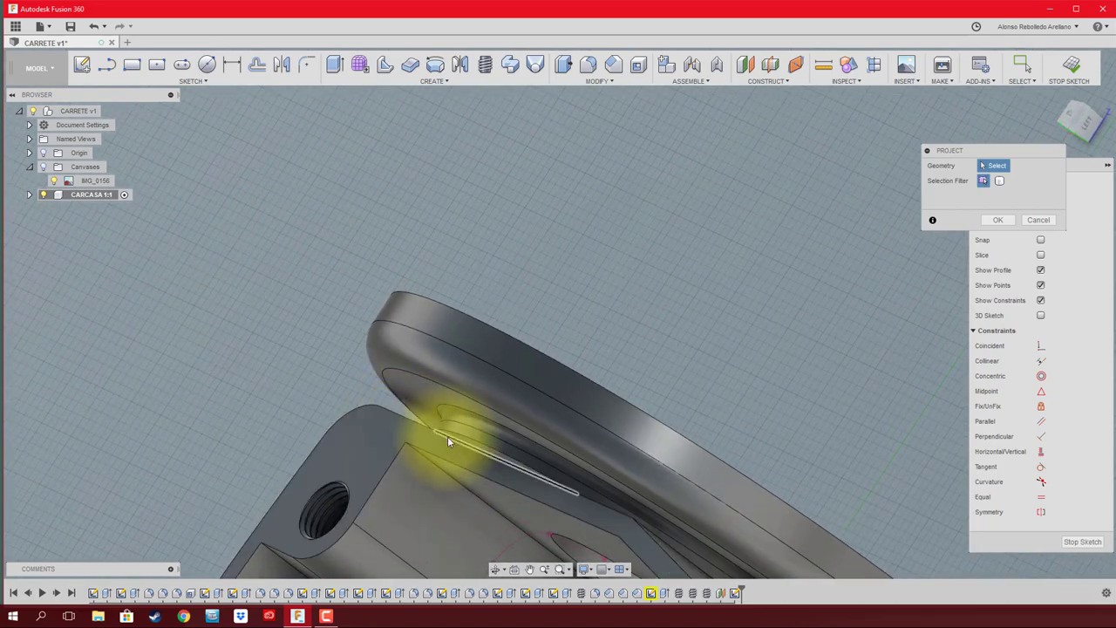
mouse_move(606, 506)
middle_mouse_down("shift")
mouse_move(513, 417)
mouse_move(570, 438)
mouse_move(580, 369)
mouse_move(599, 440)
mouse_move(677, 453)
mouse_move(623, 374)
mouse_move(627, 386)
middle_mouse_up("shift")
scroll(589, 406, "down", 3)
scroll(598, 369, "up", 3)
scroll(637, 404, "up", 2)
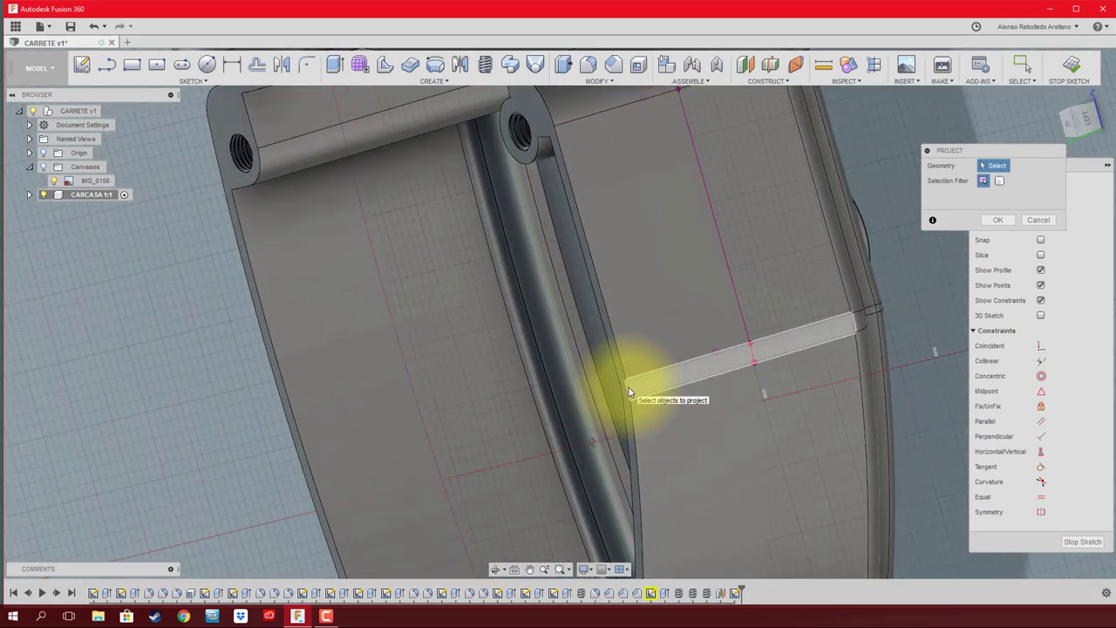
left_click(628, 388)
scroll(632, 417, "down", 3)
scroll(611, 395, "down", 5)
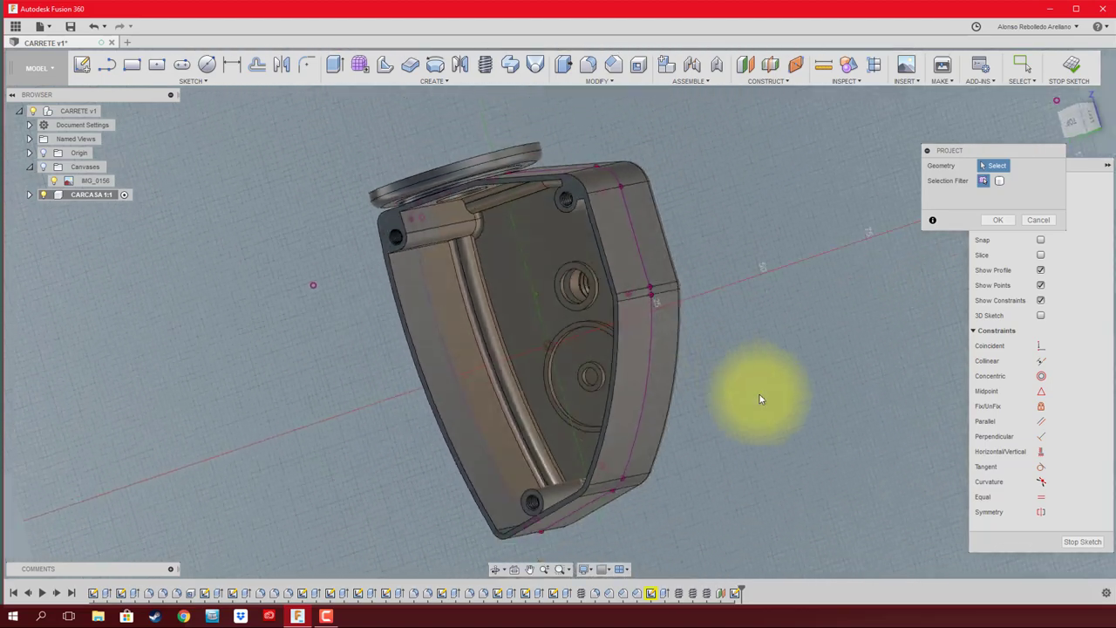
mouse_move(760, 386)
middle_mouse_down("shift")
mouse_move(757, 400)
mouse_move(594, 362)
mouse_move(344, 469)
mouse_move(402, 443)
middle_mouse_up("shift")
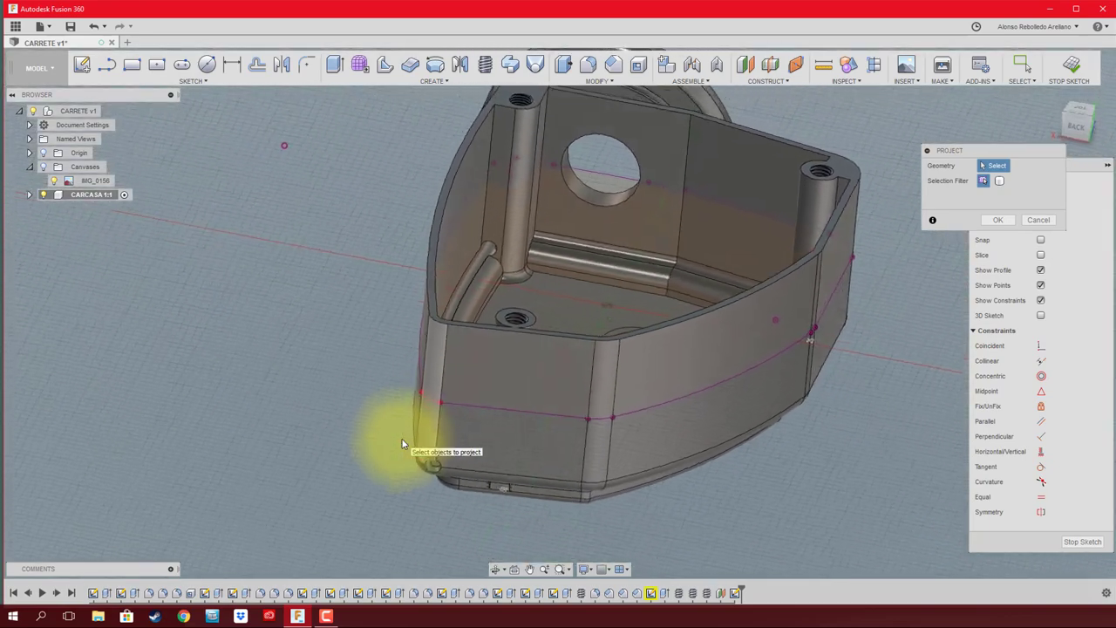
mouse_move(402, 444)
middle_mouse_down("shift")
mouse_move(314, 373)
mouse_move(325, 346)
middle_mouse_up("shift")
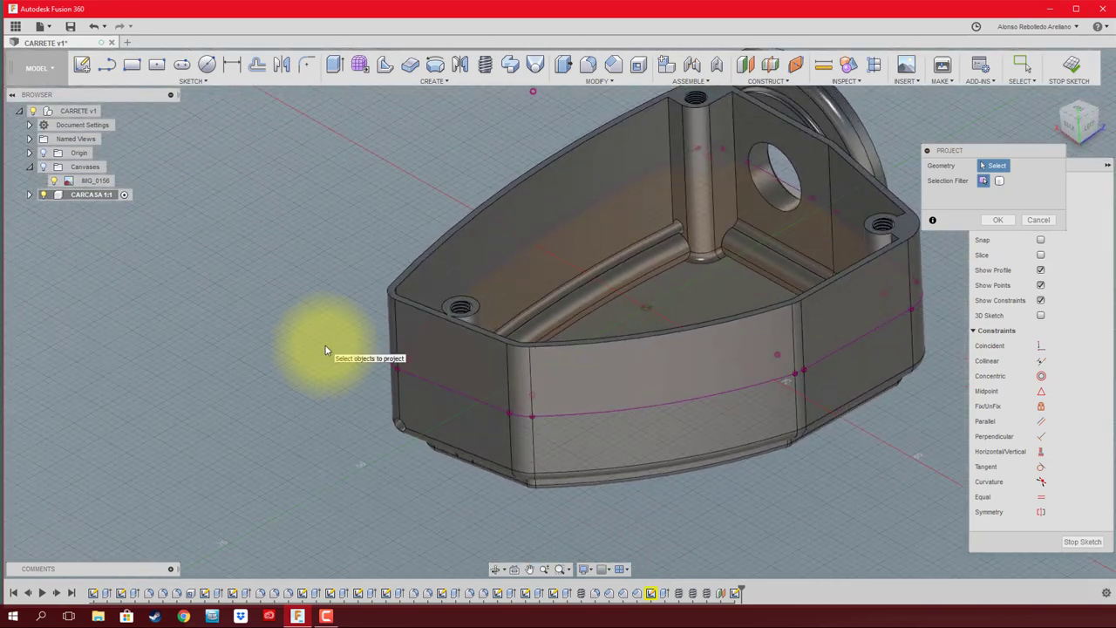
key("o")
left_click(449, 389)
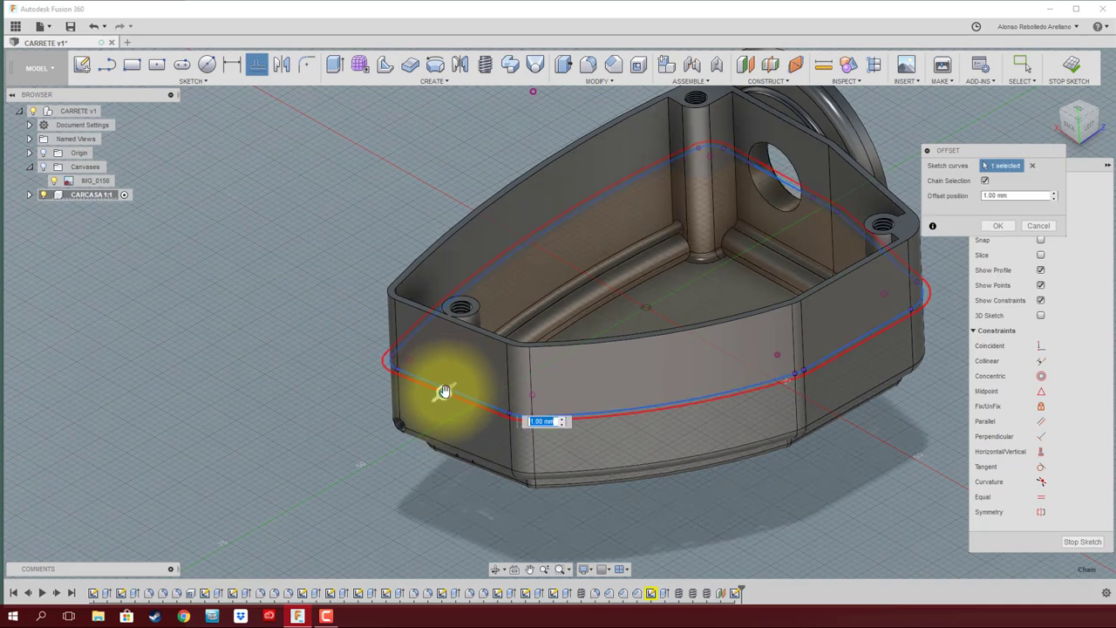
- Finish the 1 mm offset outline and extrude the thin ring 3 mm as a join
left_click(998, 226)
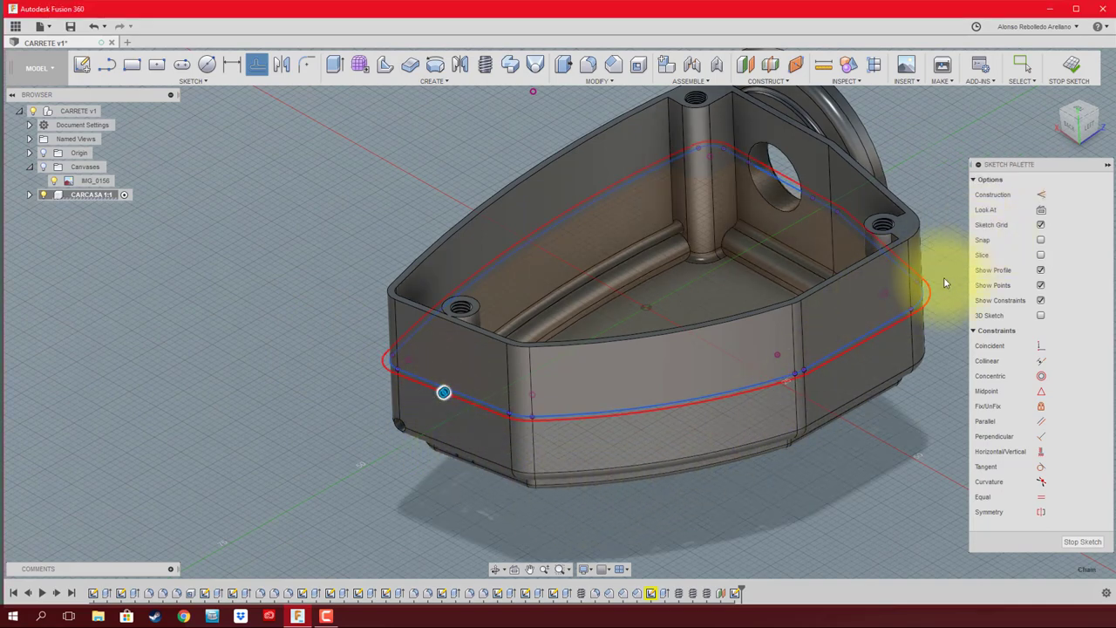
key("e")
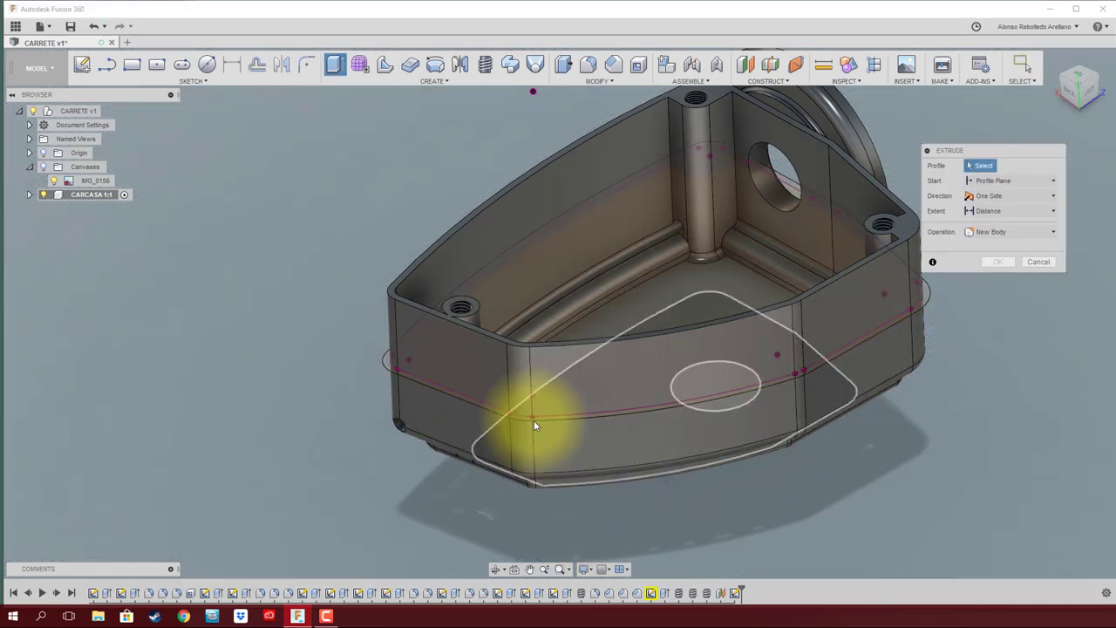
left_click(558, 401)
left_click_drag(515, 240, 518, 262)
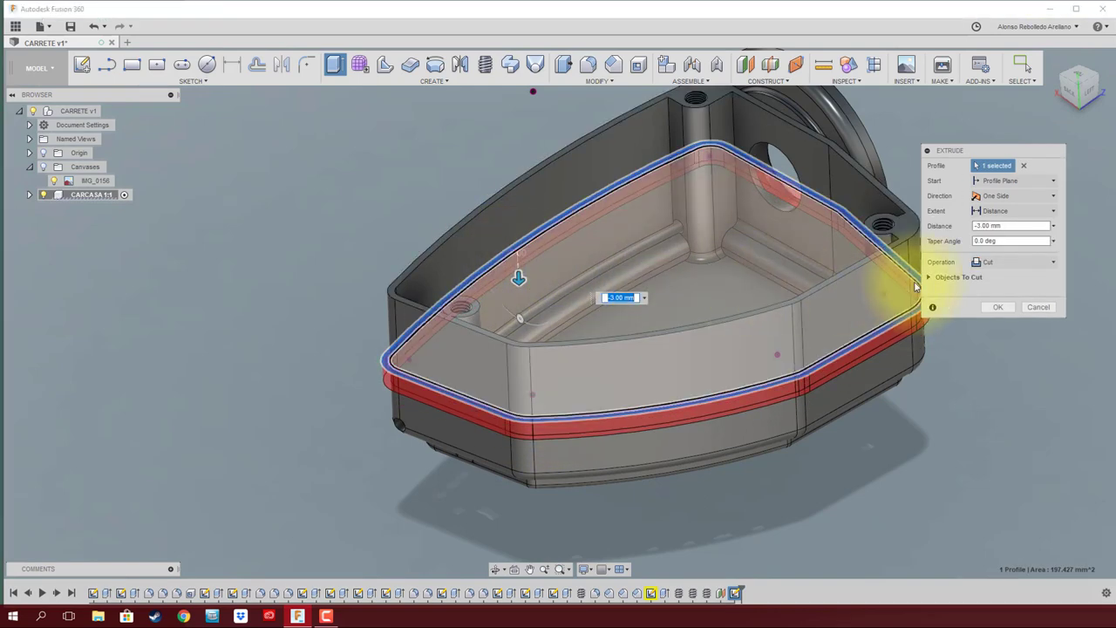
left_click(1032, 225)
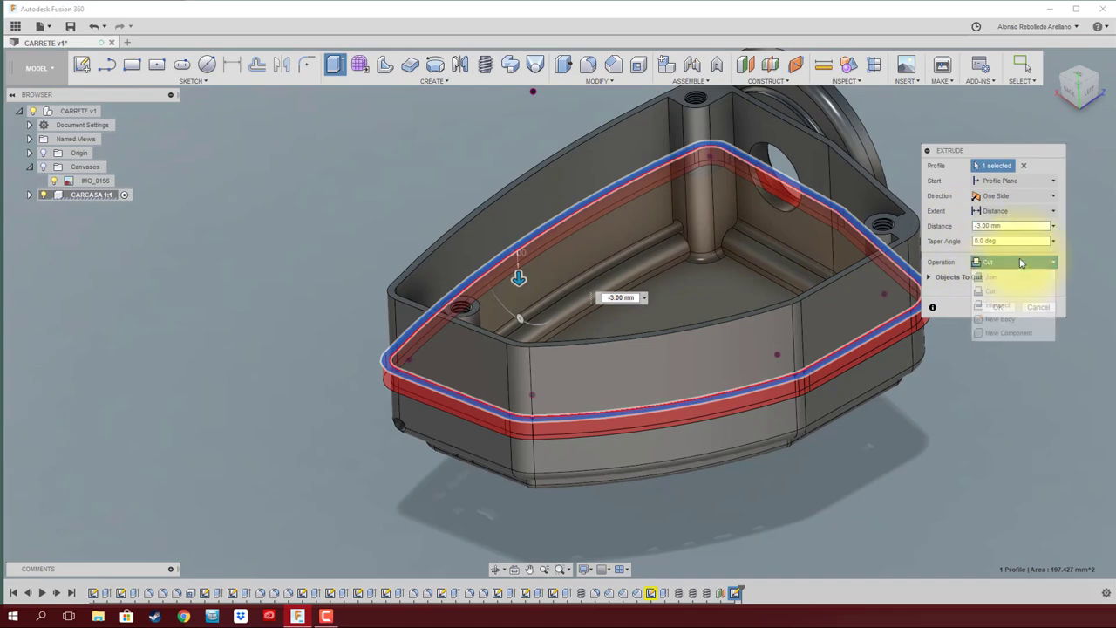
left_click(1015, 277)
left_click(994, 306)
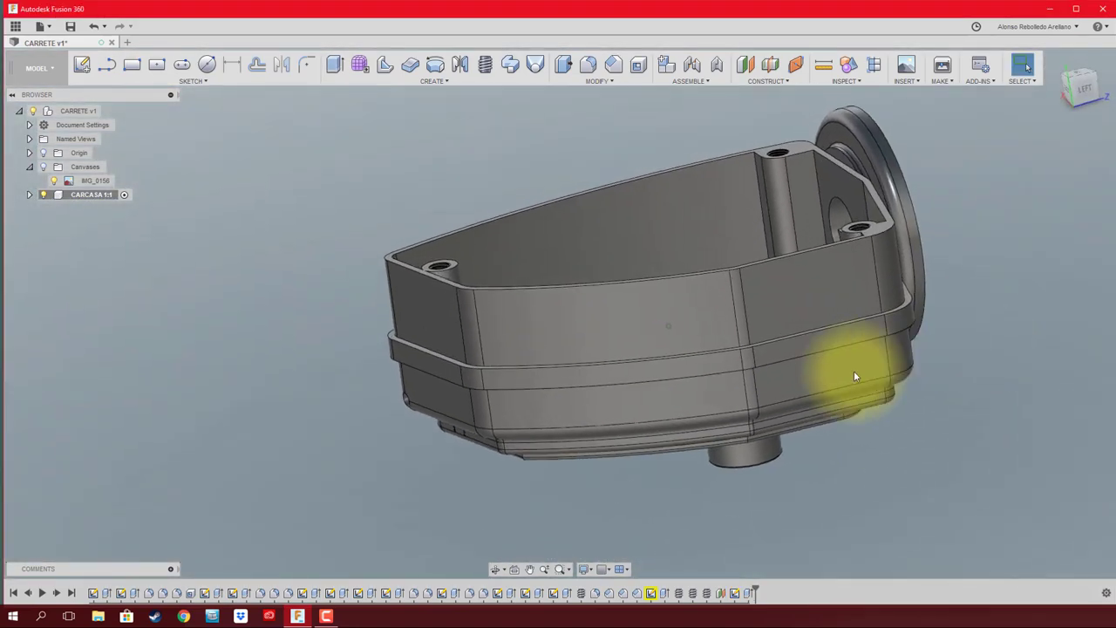
- Edit the band extrusion to Symmetric with a 3 mm Whole Length extent
right_click(748, 595)
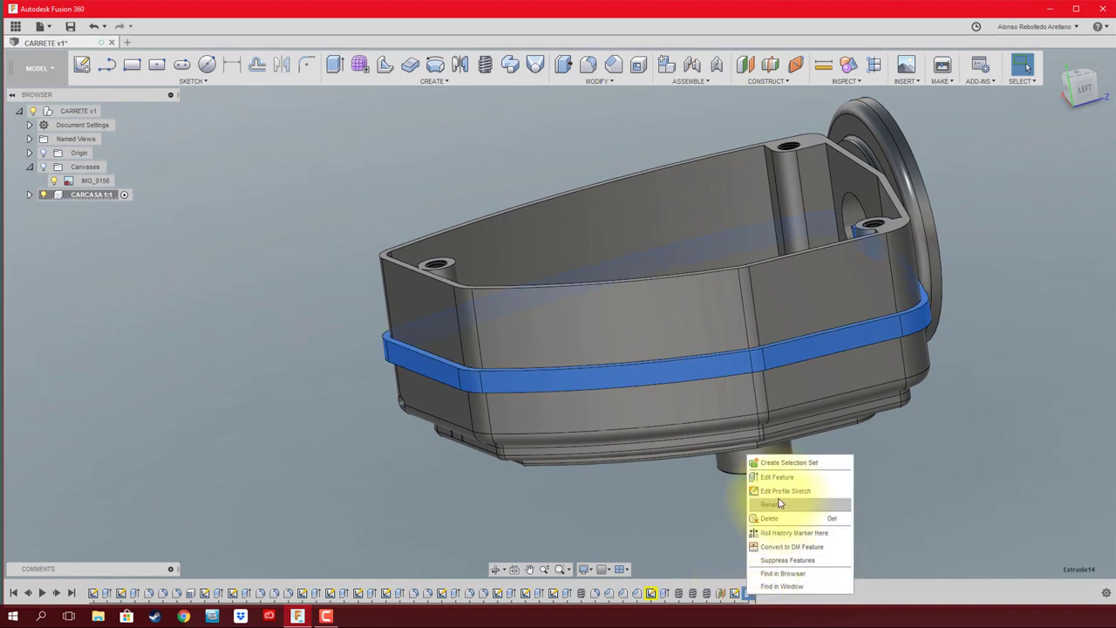
left_click(791, 477)
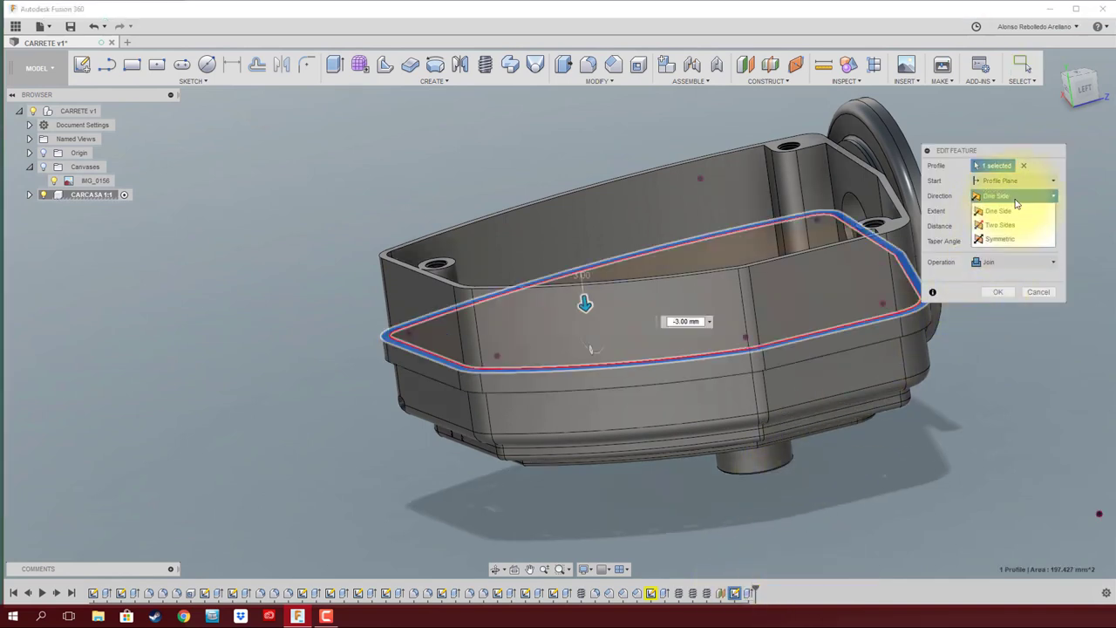
left_click(1011, 240)
left_click(996, 212)
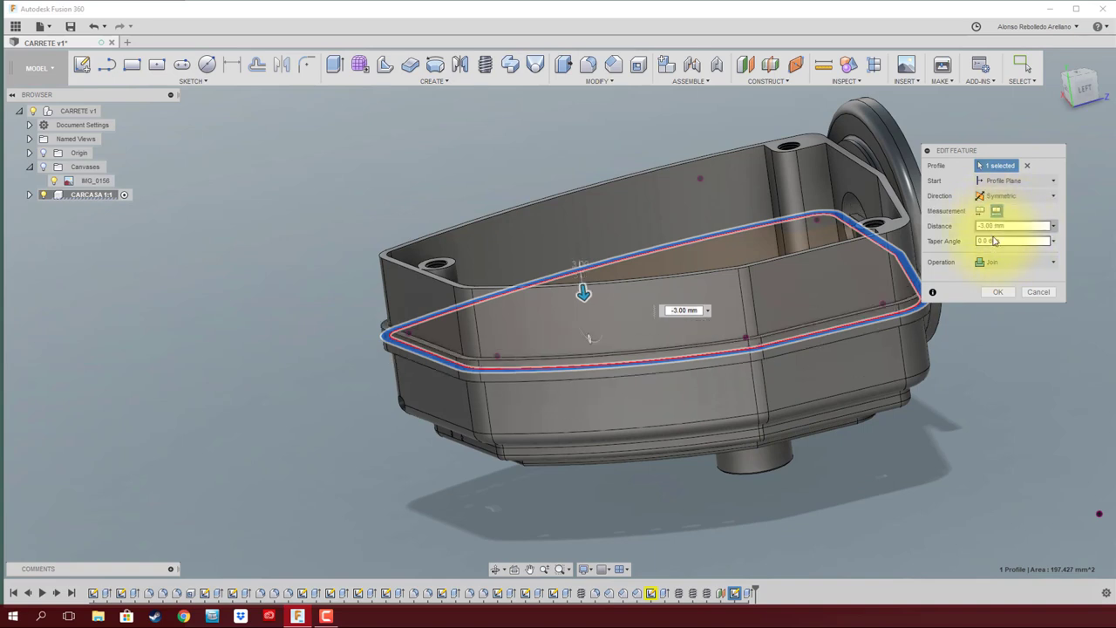
left_click(999, 293)
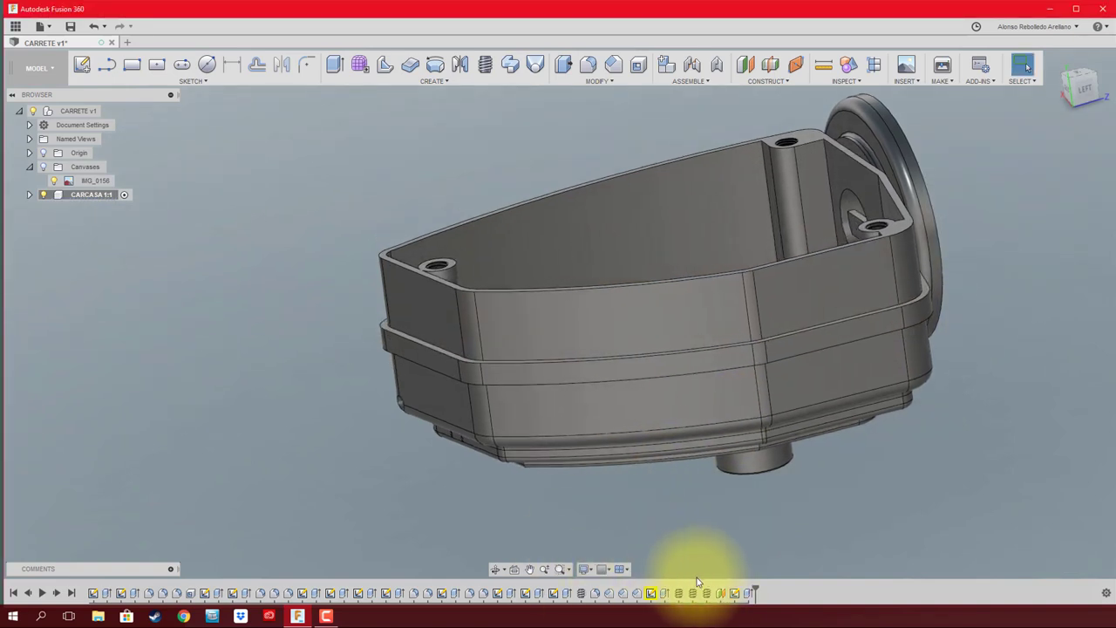
- Delete the Thread2 feature from the timeline
right_click(680, 594)
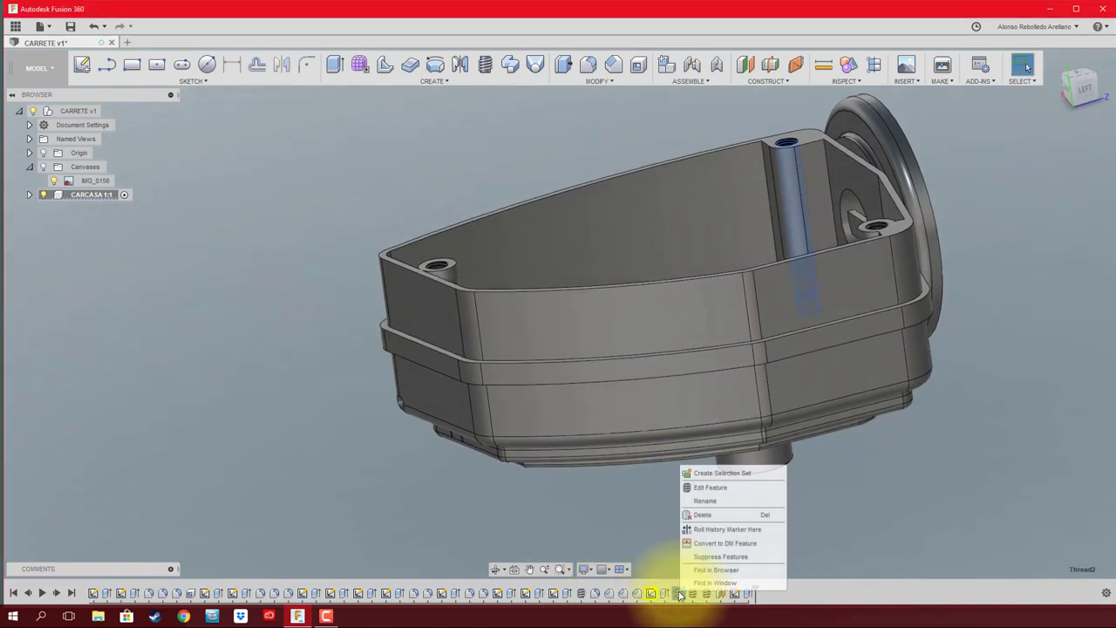
left_click(701, 515)
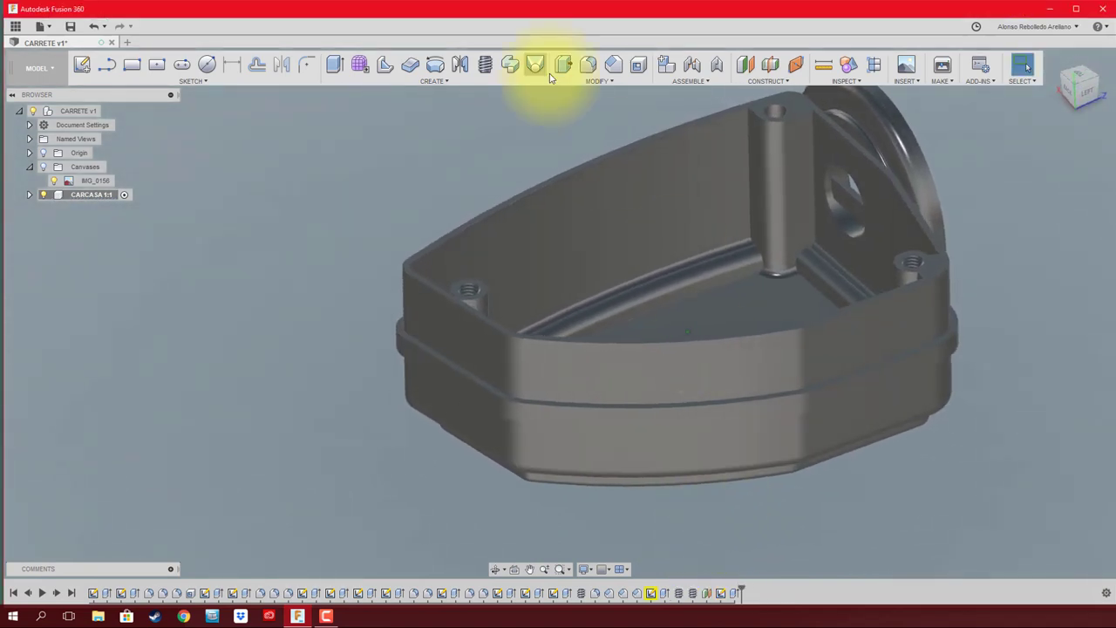
left_click(484, 65)
- Add a modeled thread to the tall internal post's cylindrical face
left_click(784, 115)
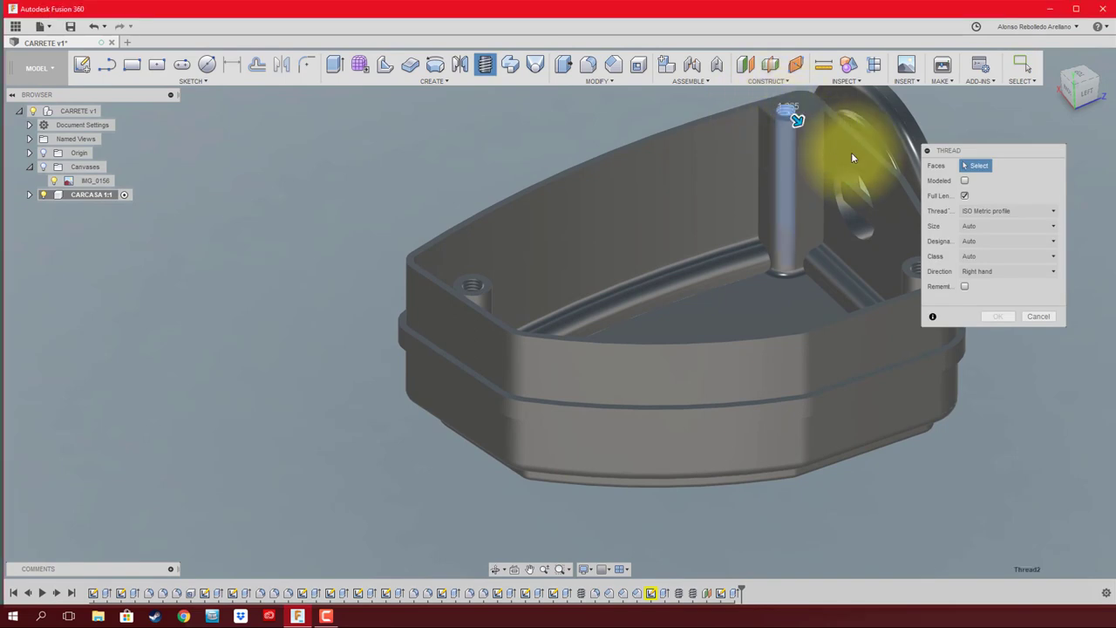
left_click(964, 182)
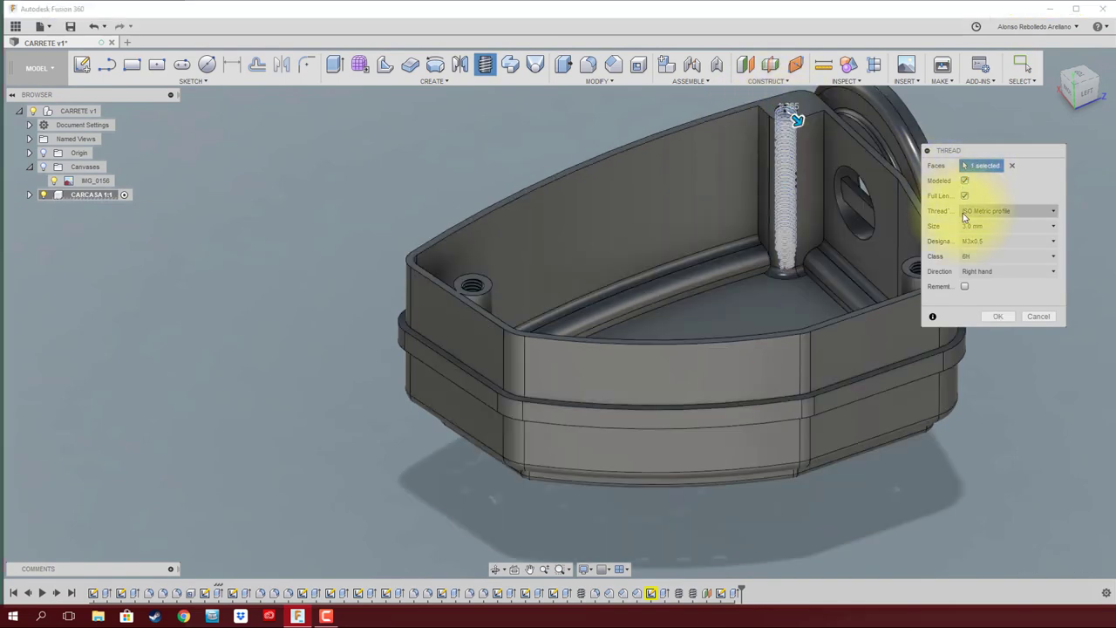
left_click(999, 318)
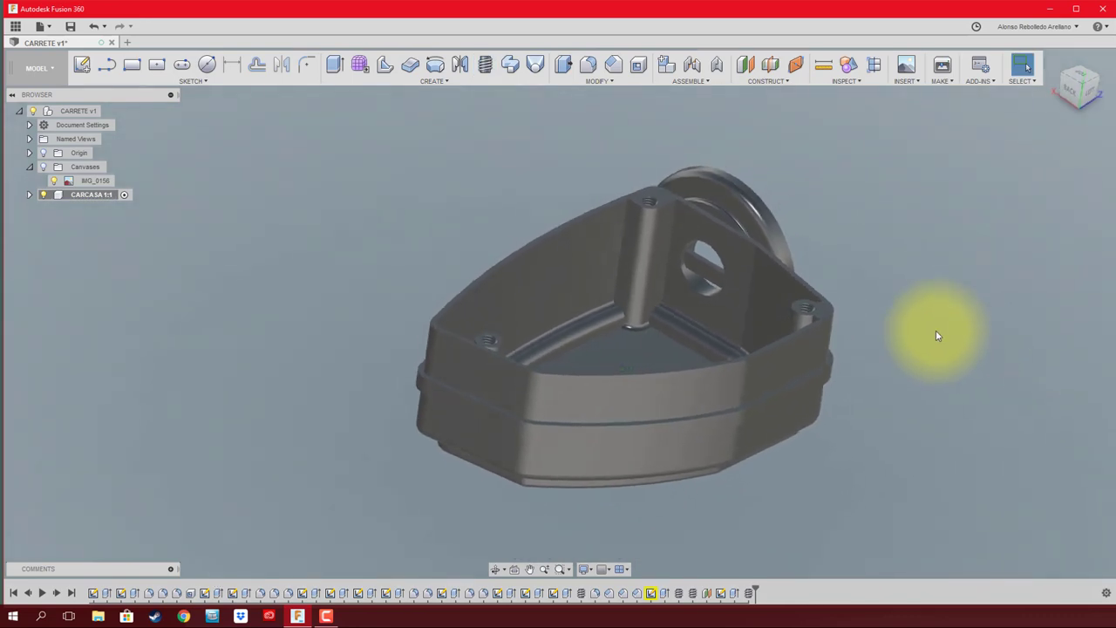
left_click(848, 65)
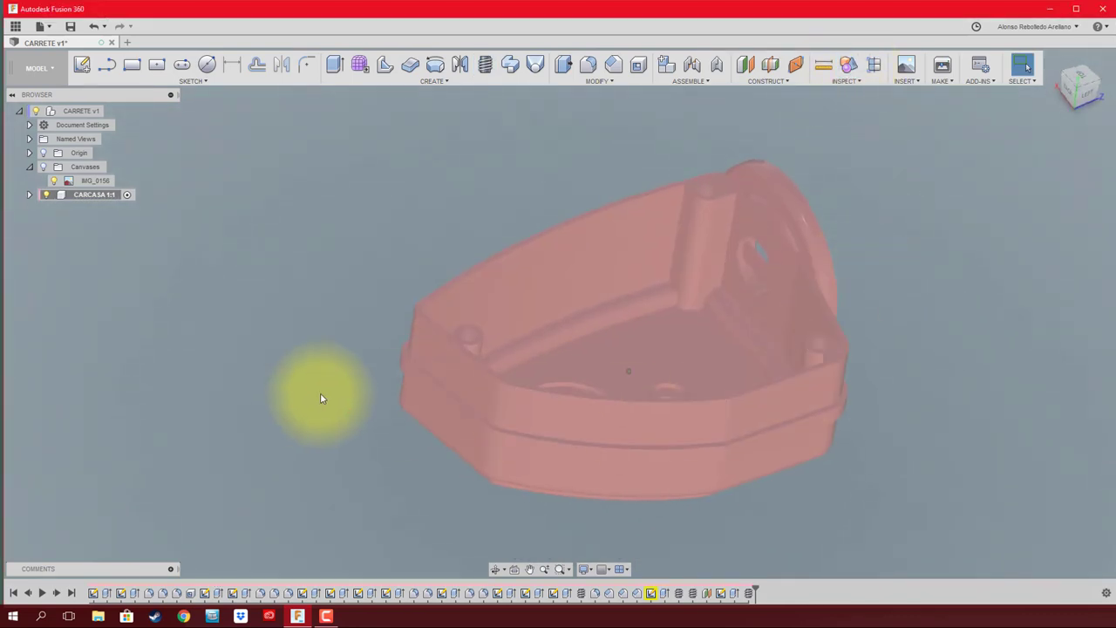
- Set the visual style to Shaded with Visible Edges Only and view down into the housing
left_click(592, 571)
left_click(592, 571)
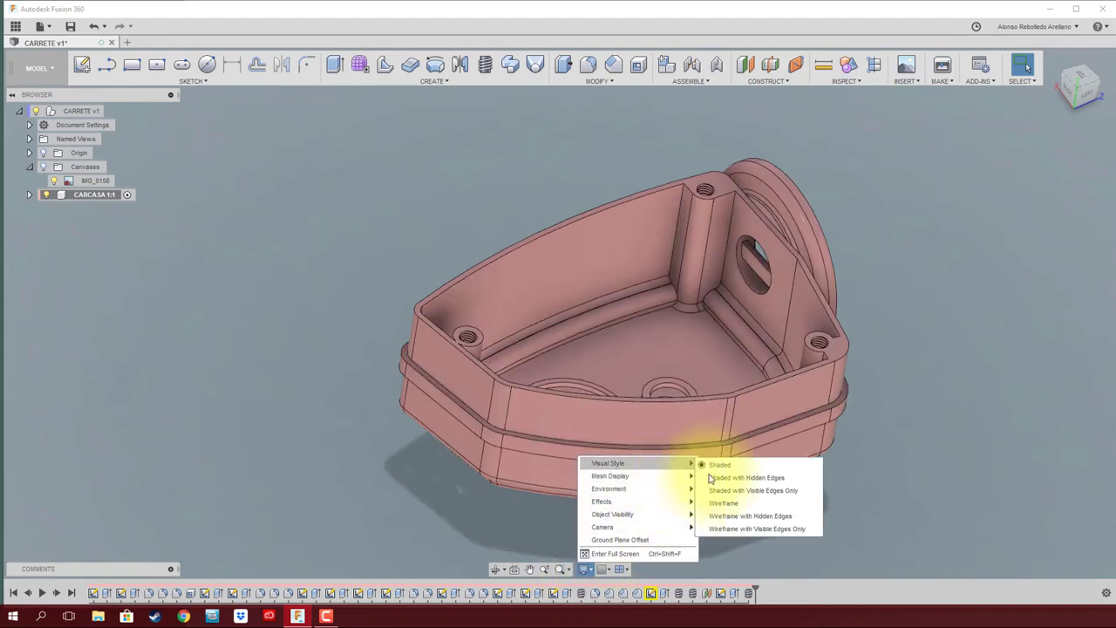
left_click(734, 491)
middle_click_drag(916, 353, 462, 225, "shift")
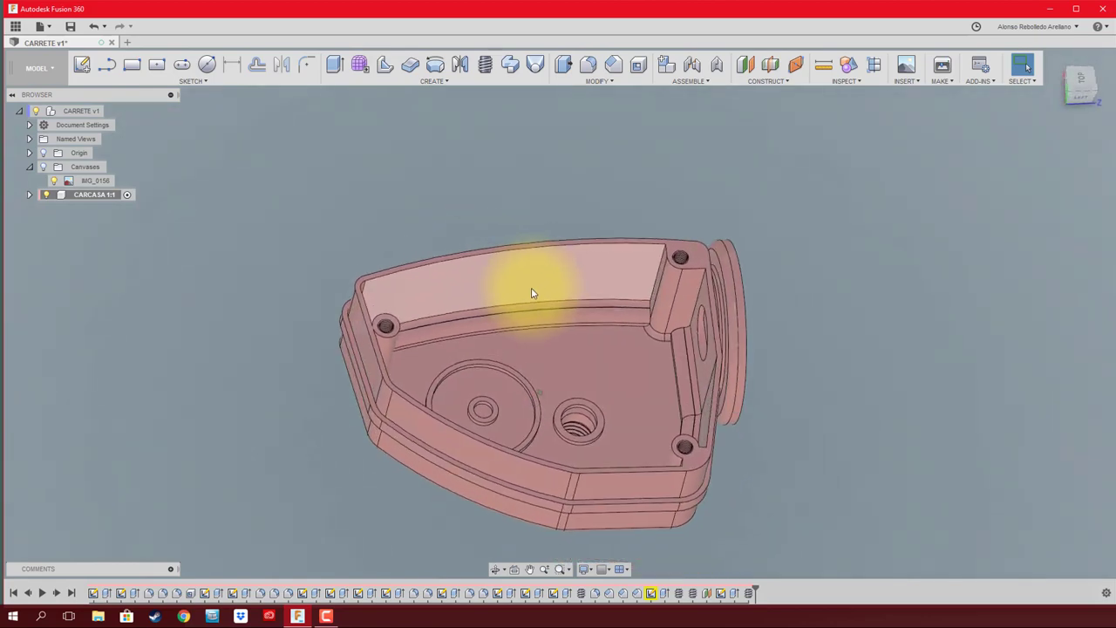
left_click(747, 66)
- Create a plane offset 13 mm into the housing from the side wall face
left_click(689, 367)
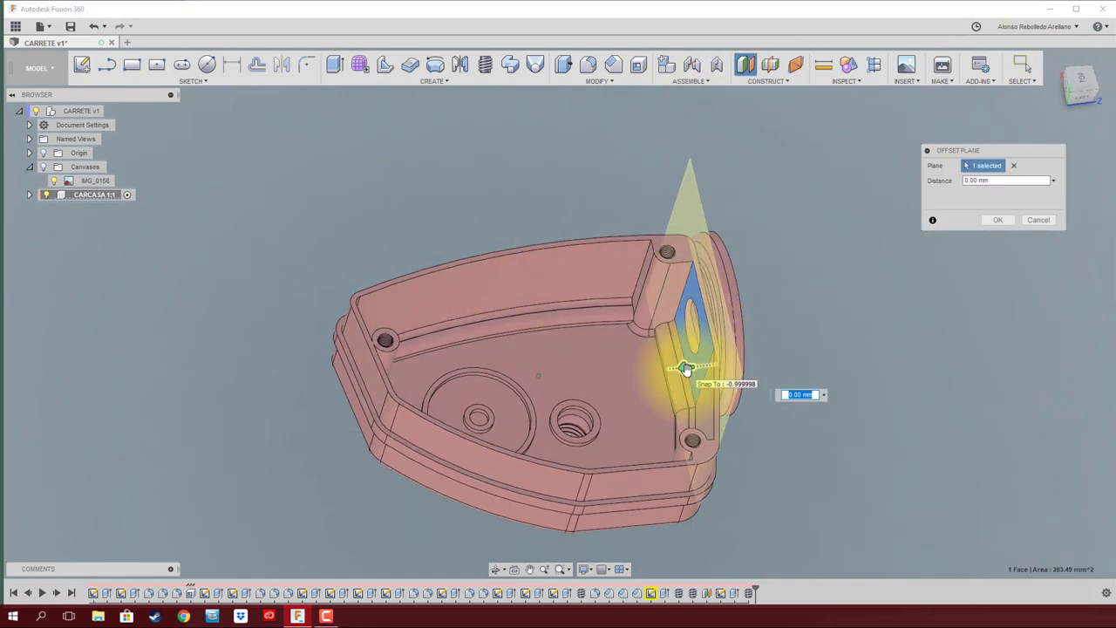
left_click_drag(687, 368, 615, 374)
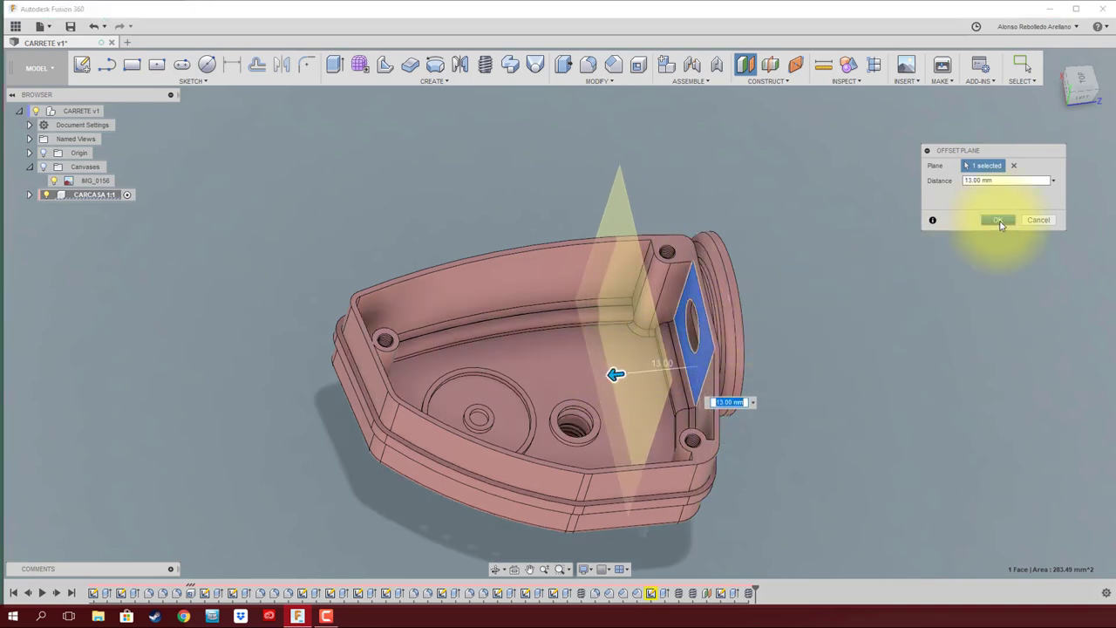
left_click(998, 220)
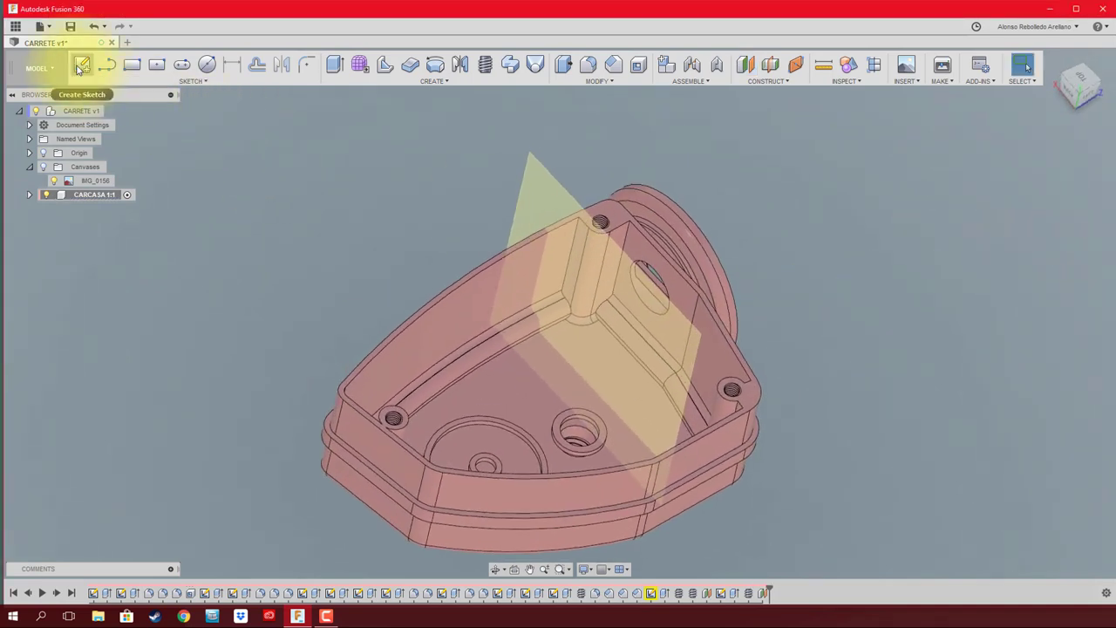
- Start a sliced sketch on the offset plane, viewed from the BACK, and begin a circle
left_click(81, 68)
left_click(541, 183)
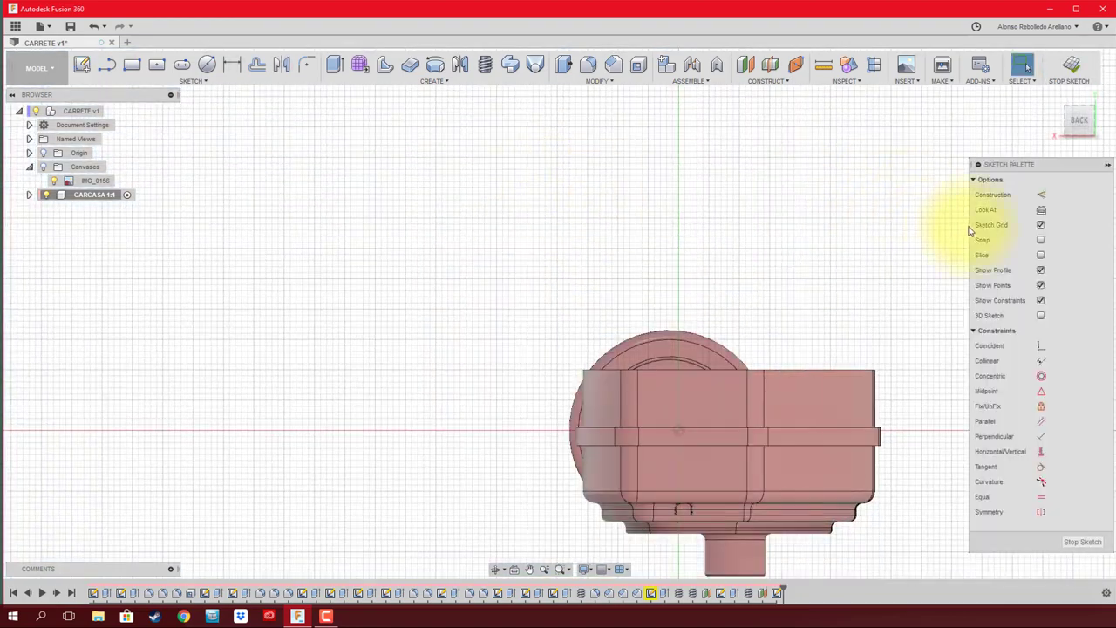
left_click(1040, 254)
scroll(723, 524, "up", 2)
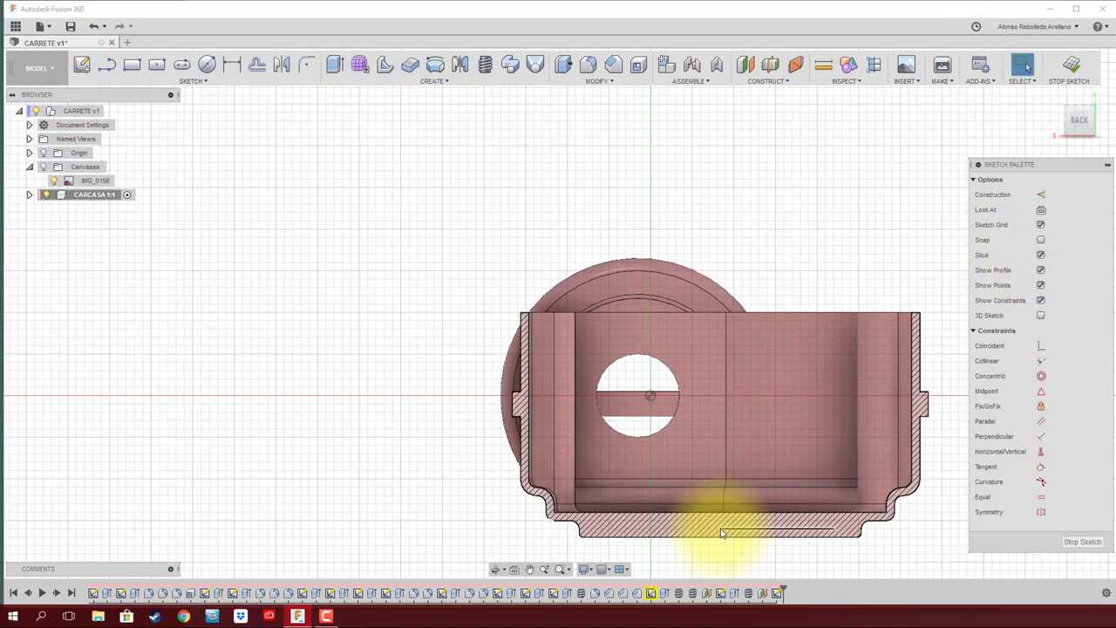
scroll(692, 479, "up", 2)
scroll(691, 478, "up", 2)
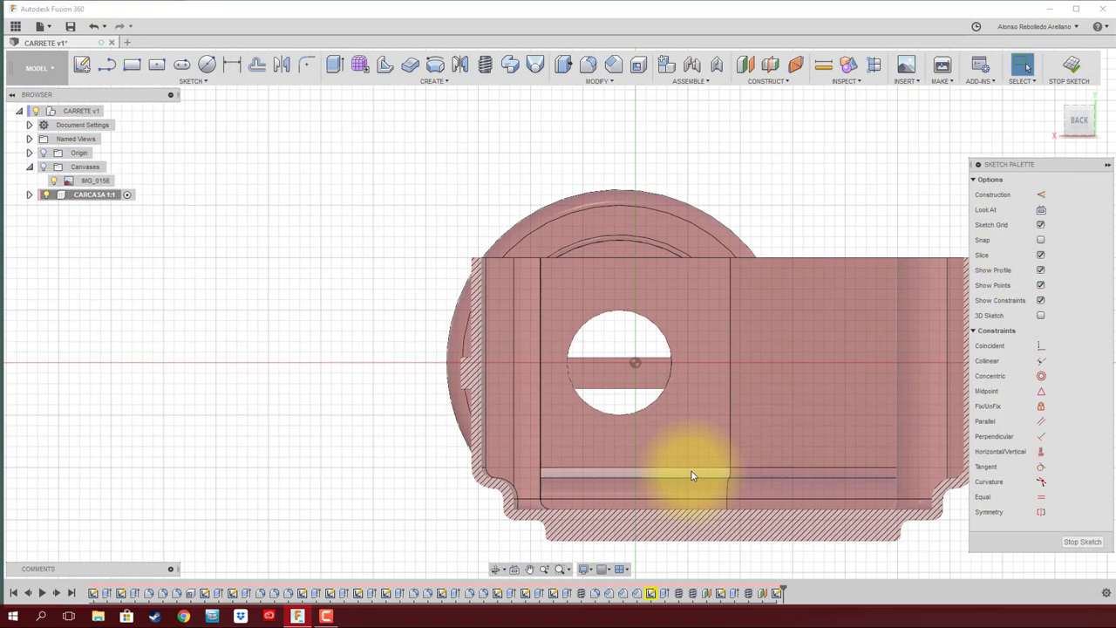
middle_click_drag(691, 471, 951, 345, "shift")
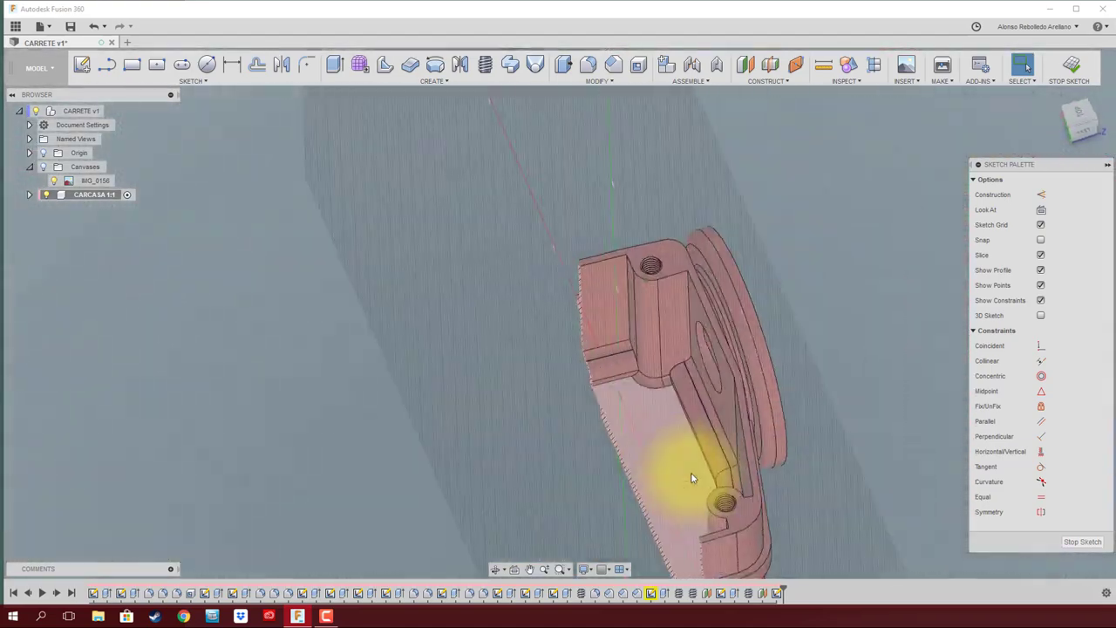
left_click(1076, 128)
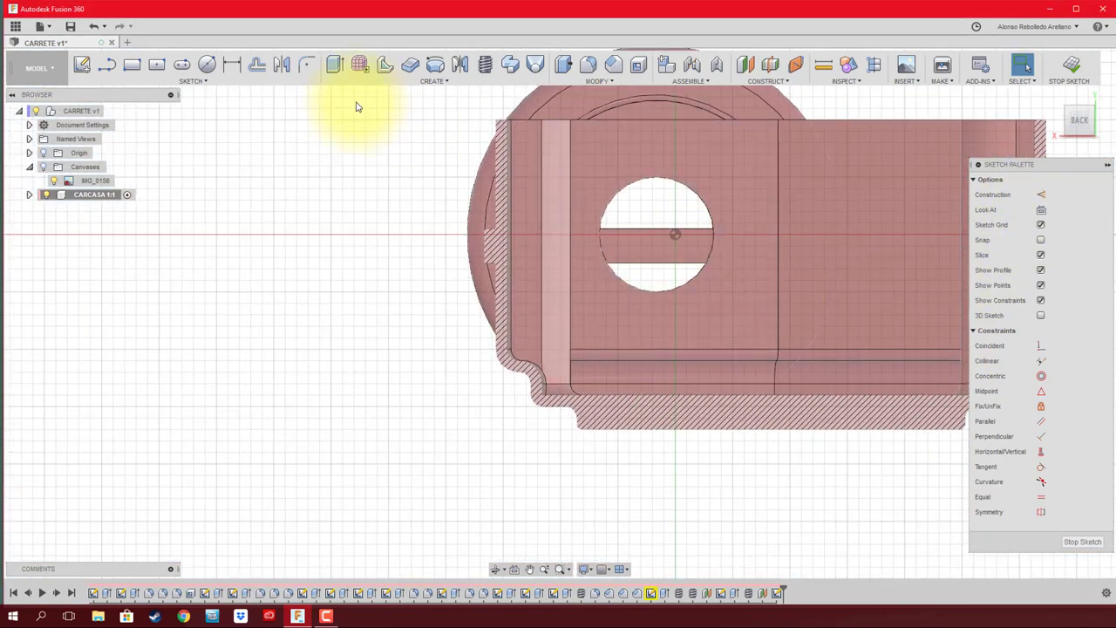
left_click(215, 65)
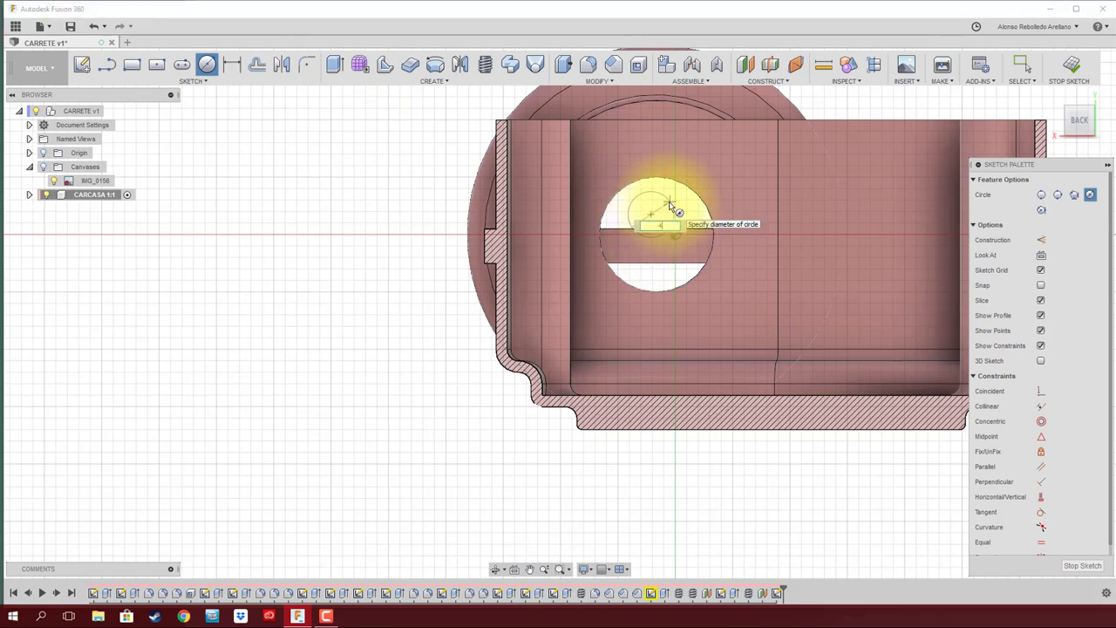
- Finish the 4 mm circle and make it concentric with the hole
key("Return")
key("Escape")
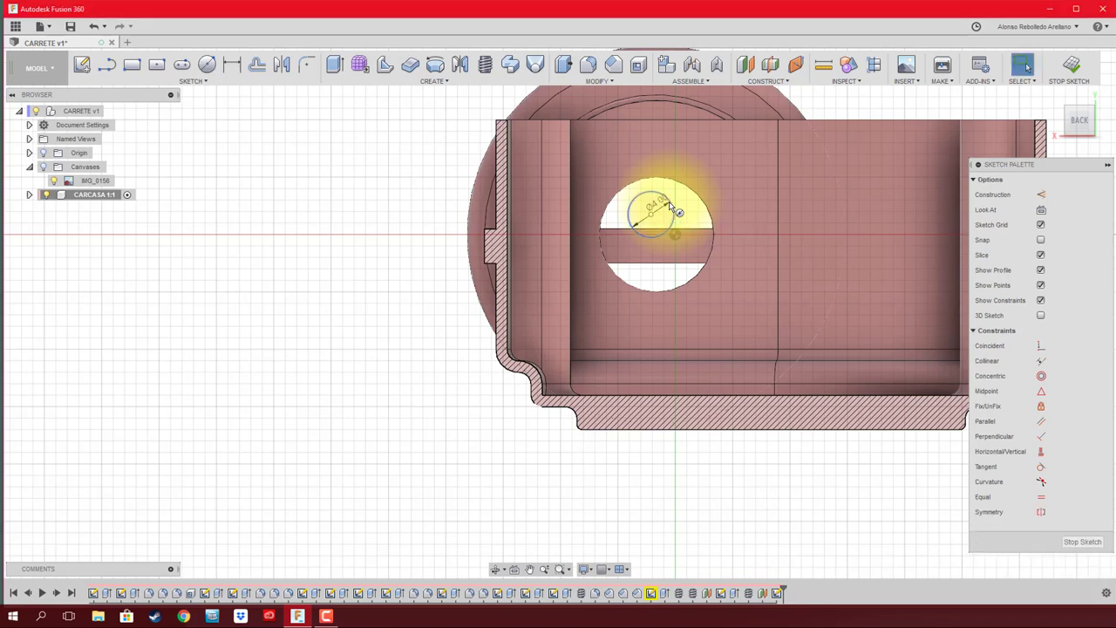
left_click(676, 212)
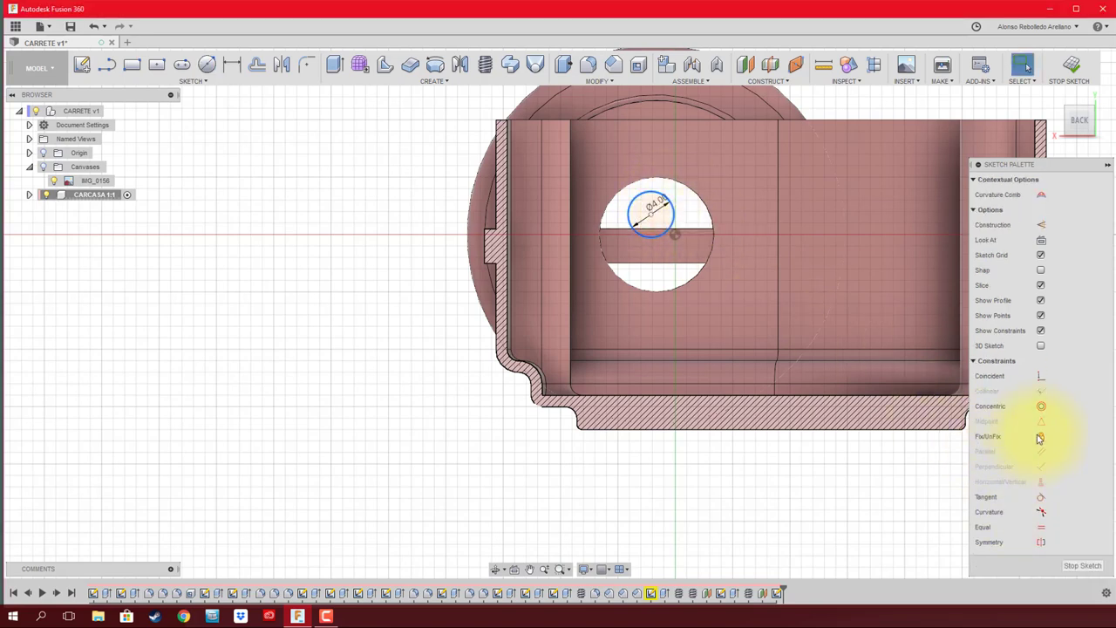
left_click(702, 205)
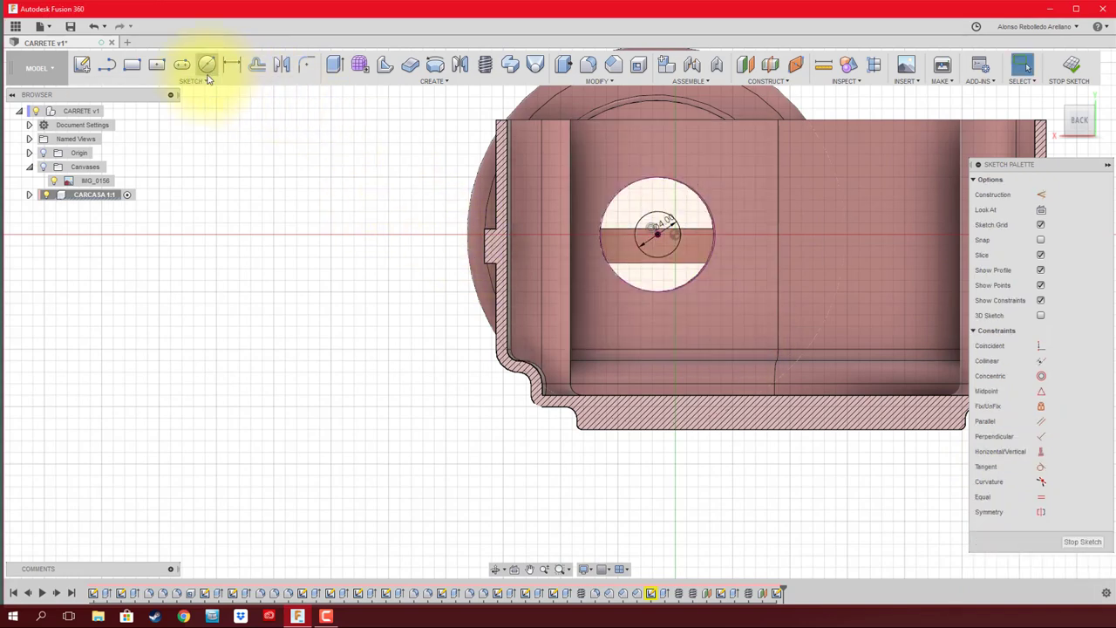
- Draw a two-point rectangle around the circle, entering its width and height
left_click(142, 68)
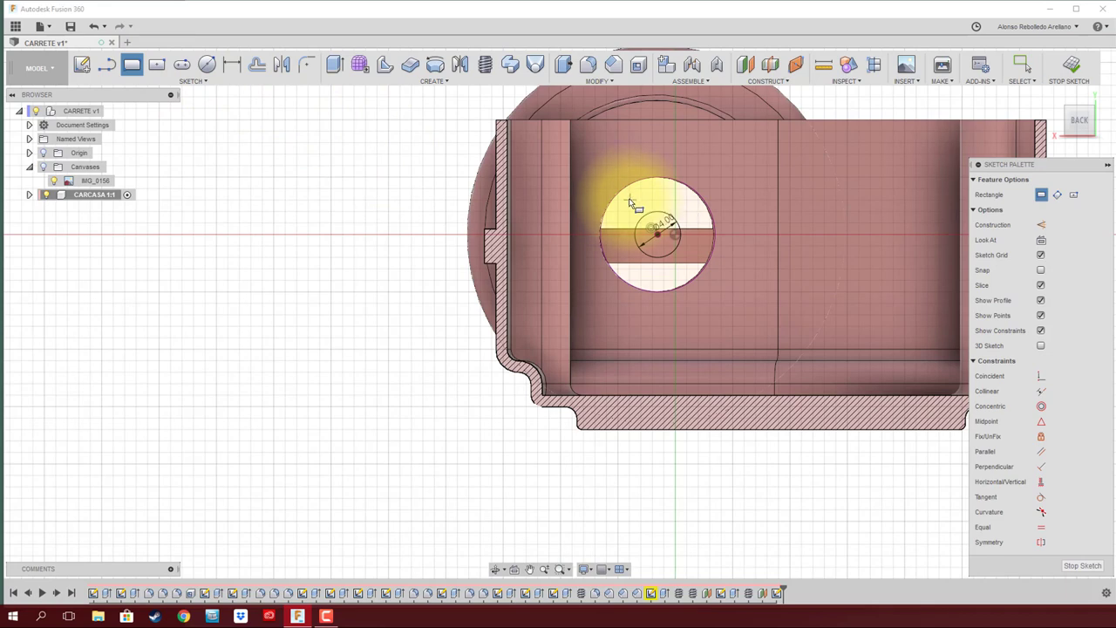
left_click(626, 200)
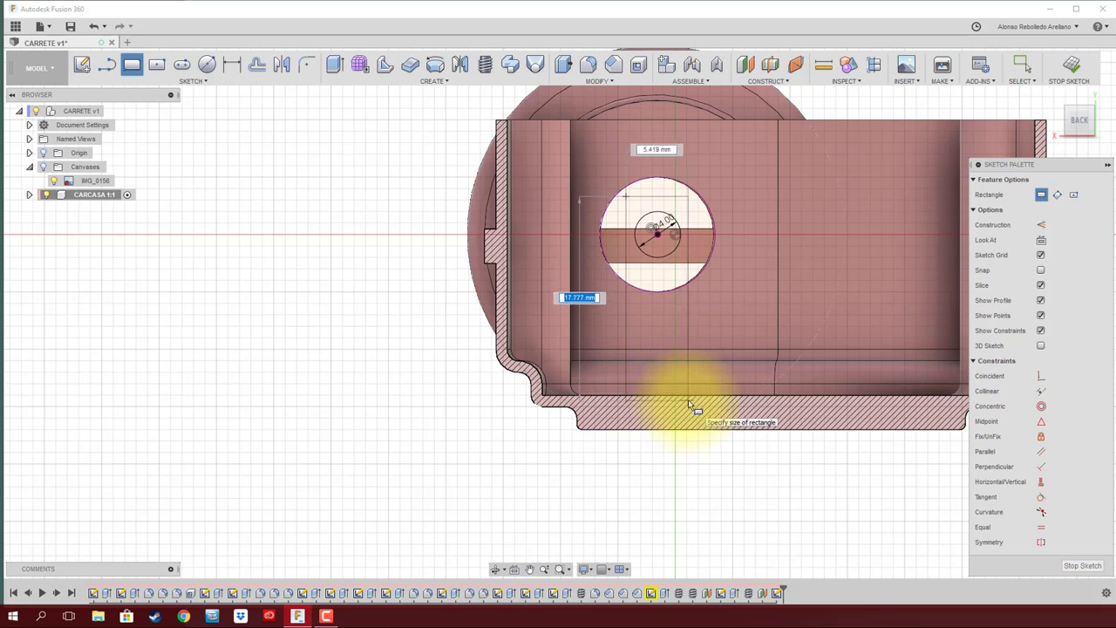
key("Tab")
key("Return")
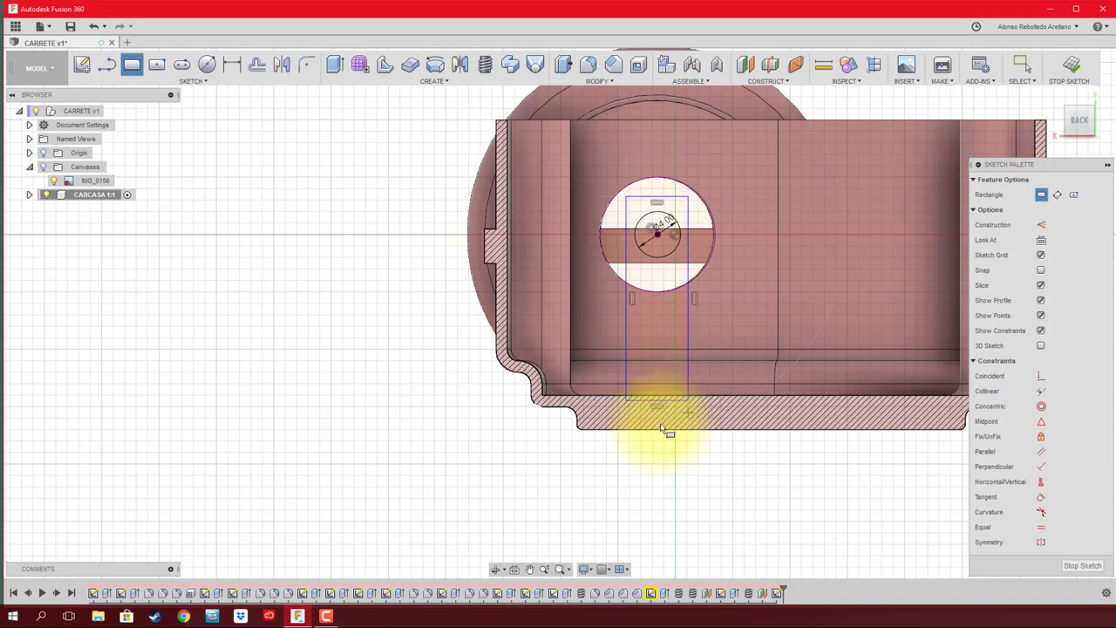
mouse_move(593, 448)
middle_mouse_down("shift")
mouse_move(543, 386)
mouse_move(555, 397)
middle_mouse_up("shift")
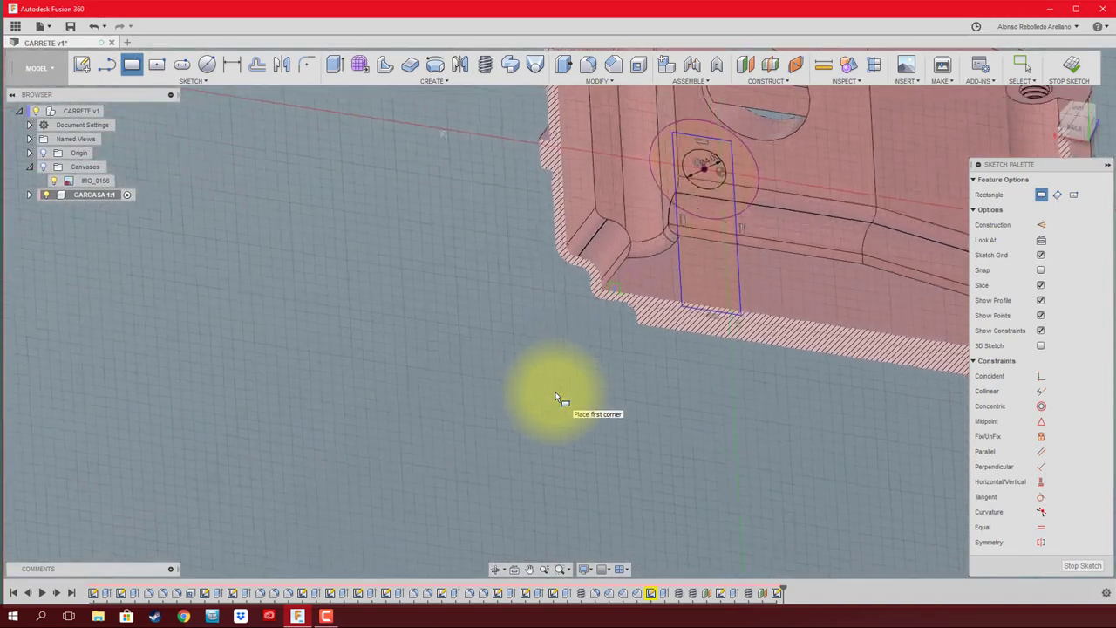
- Extrude both rectangle profiles 5 mm to form the internal block
key("e")
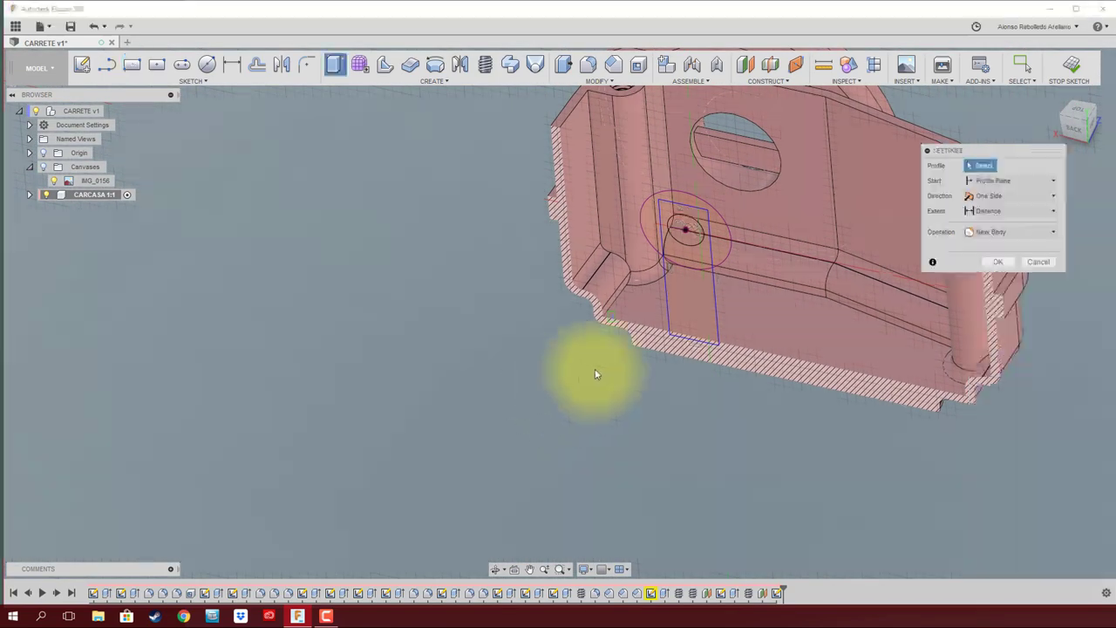
left_click(688, 319)
left_click(698, 265)
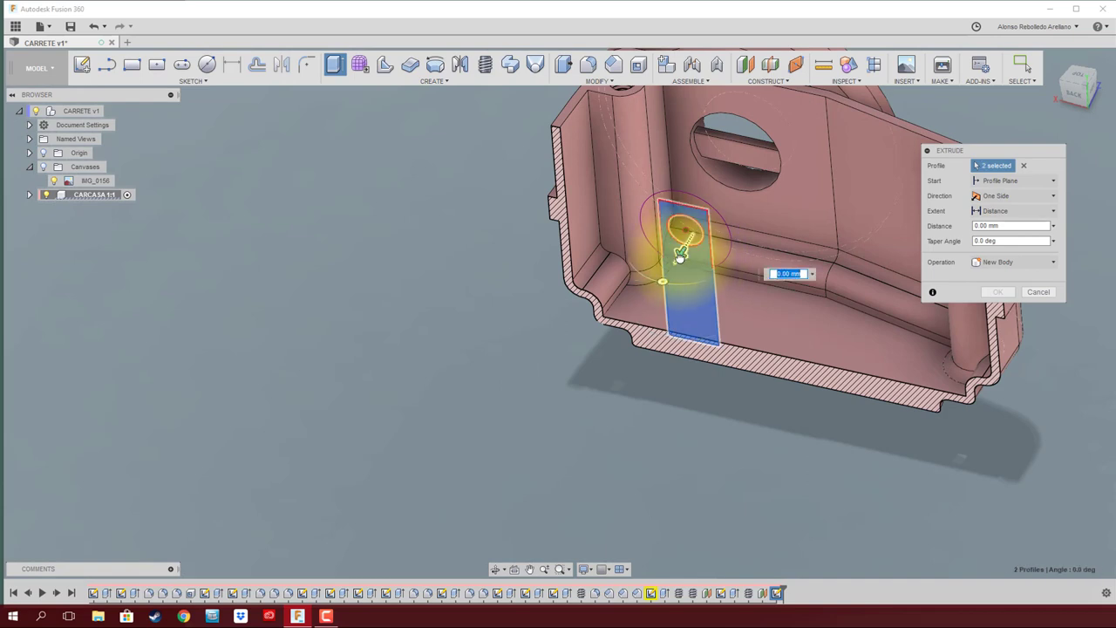
left_click_drag(680, 255, 662, 281)
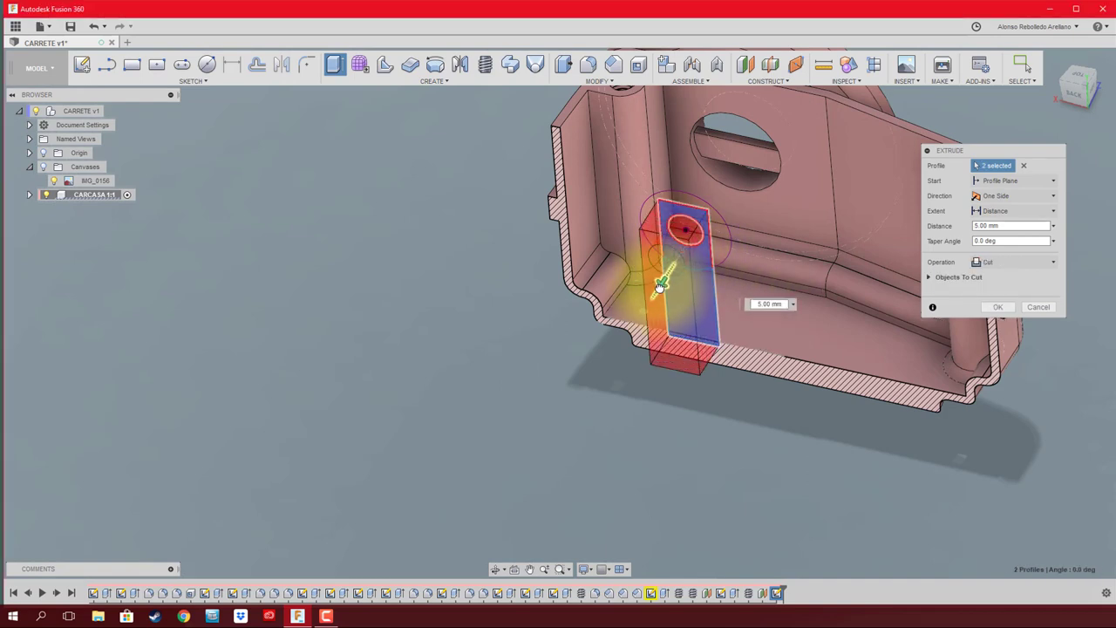
left_click(1006, 294)
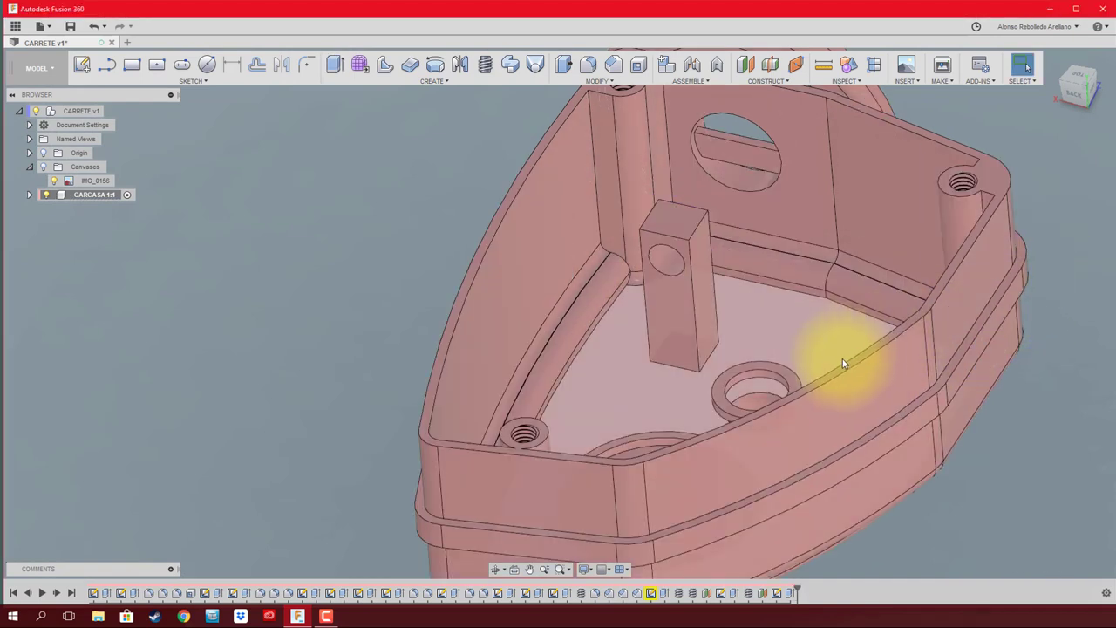
mouse_move(842, 358)
middle_mouse_down("shift")
mouse_move(792, 340)
mouse_move(780, 311)
middle_mouse_up("shift")
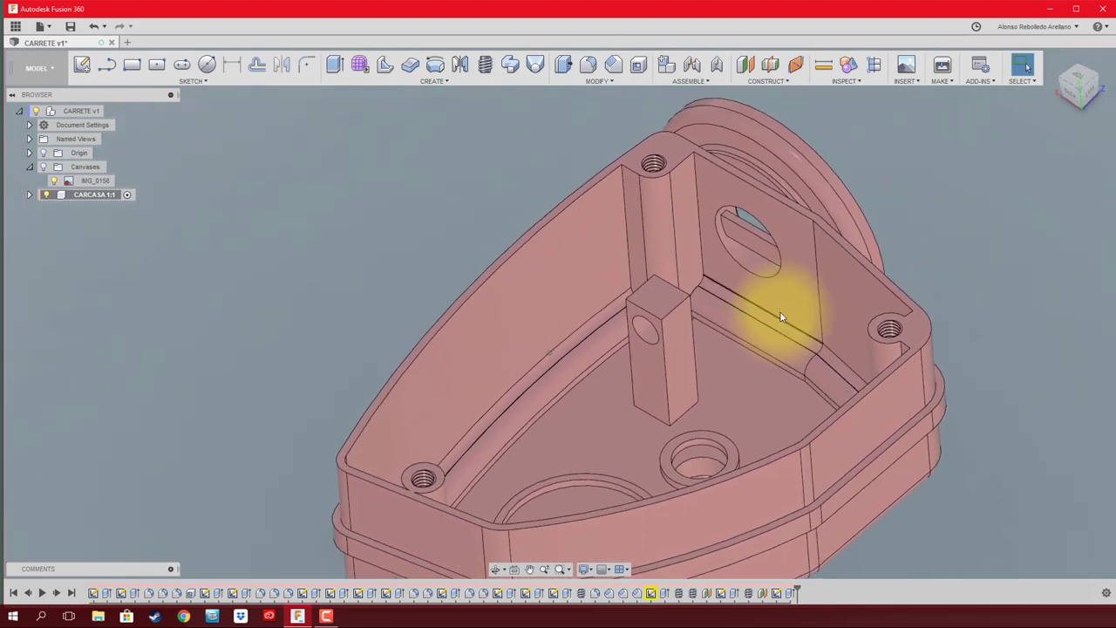
- Sketch a circle on the back wall and extrude it as a cut through the wall
left_click(207, 63)
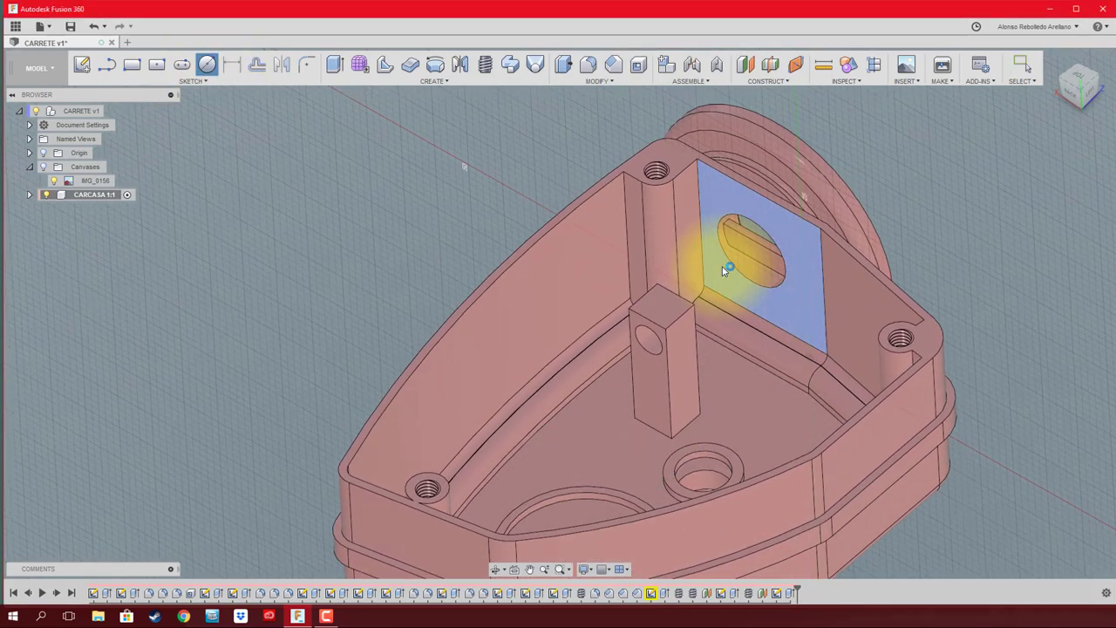
left_click(722, 266)
left_click(1046, 301)
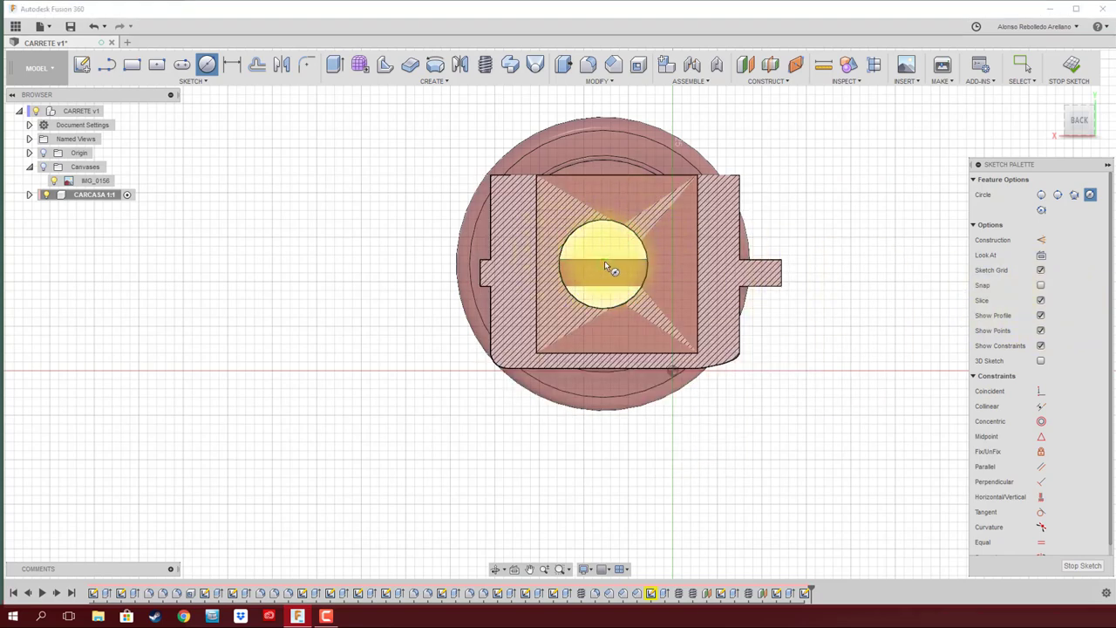
key("F7")
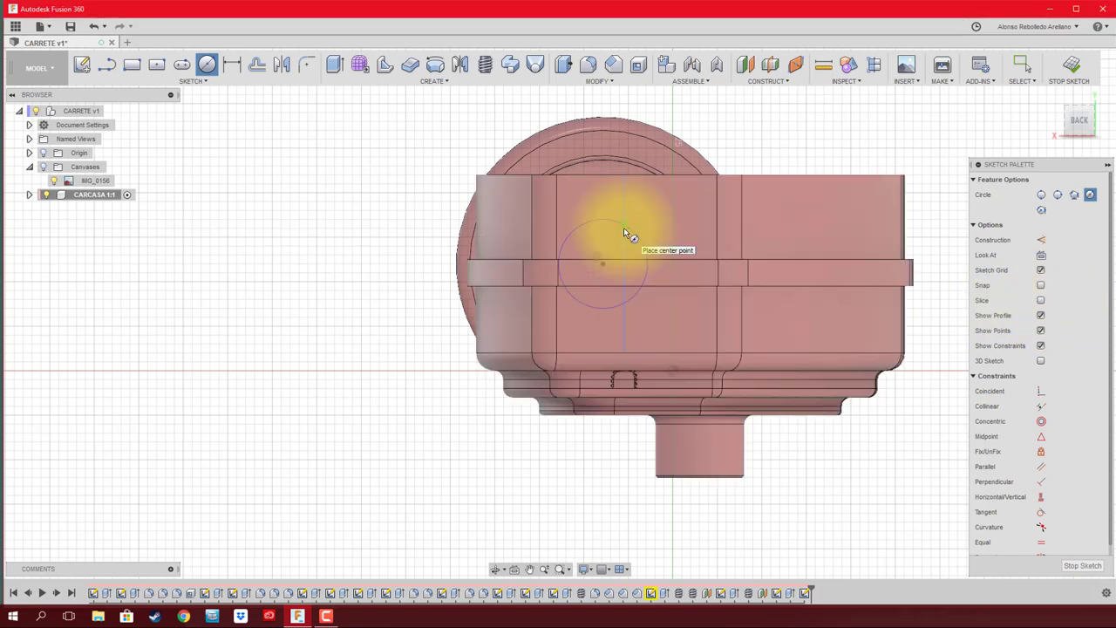
key("e")
left_click(748, 275)
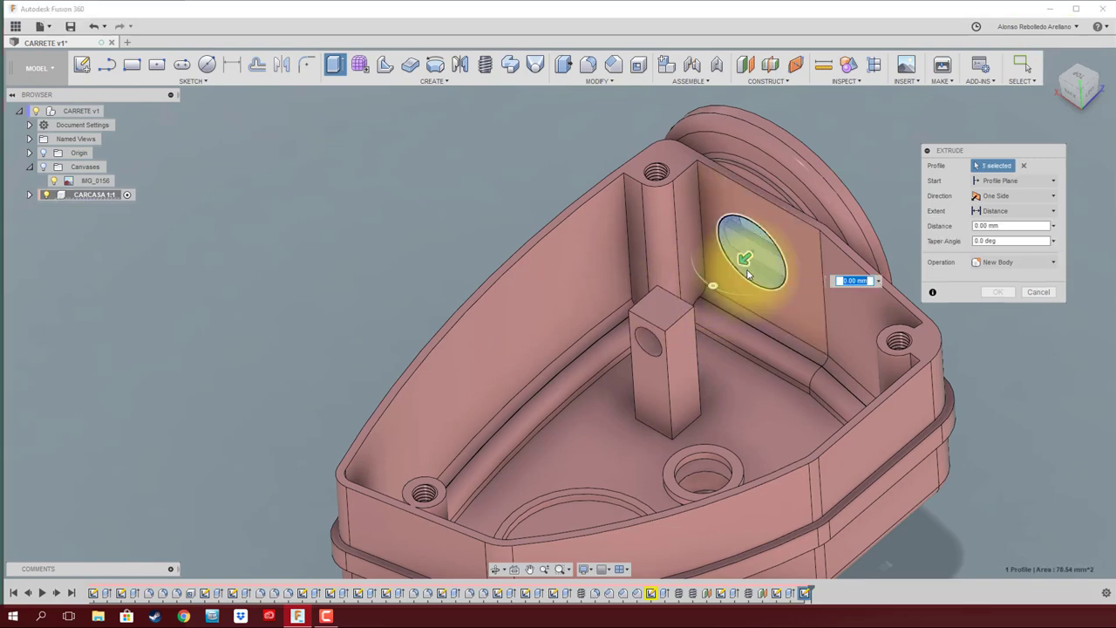
left_click_drag(747, 275, 872, 148)
left_click(997, 292)
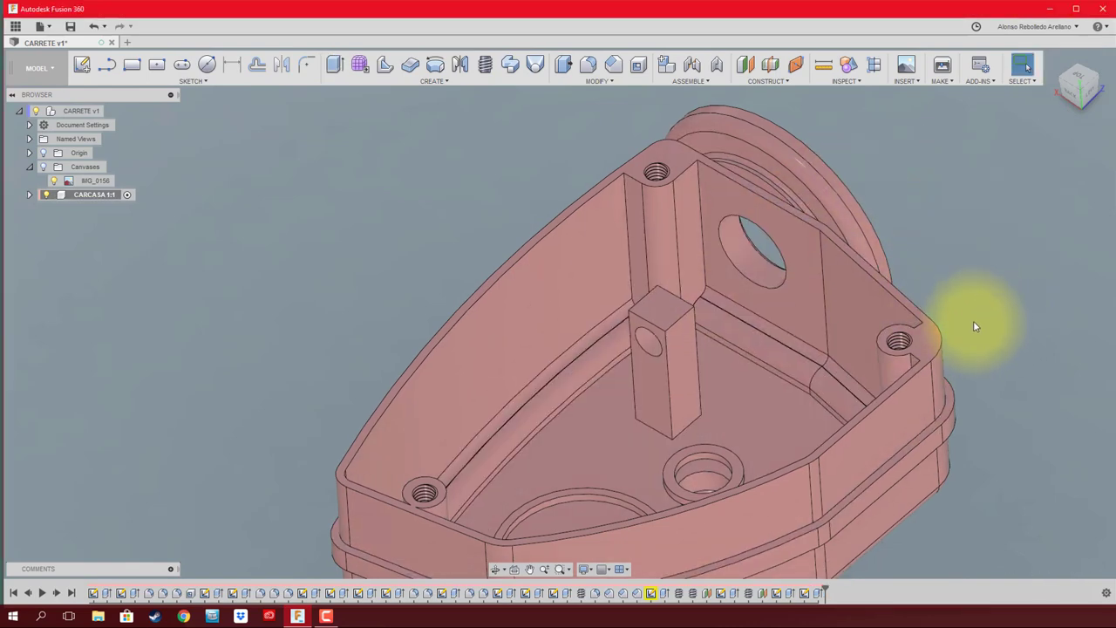
middle_click_drag(975, 326, 769, 382, "shift")
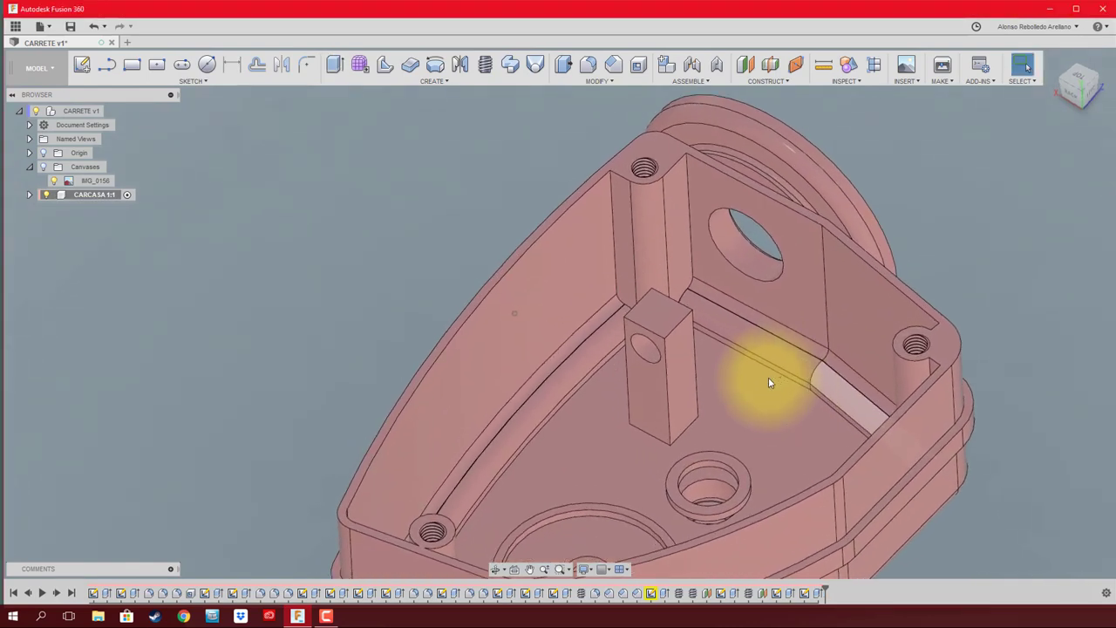
scroll(768, 382, "up", 3)
- Fillet the internal block's three vertical edges
left_click(588, 64)
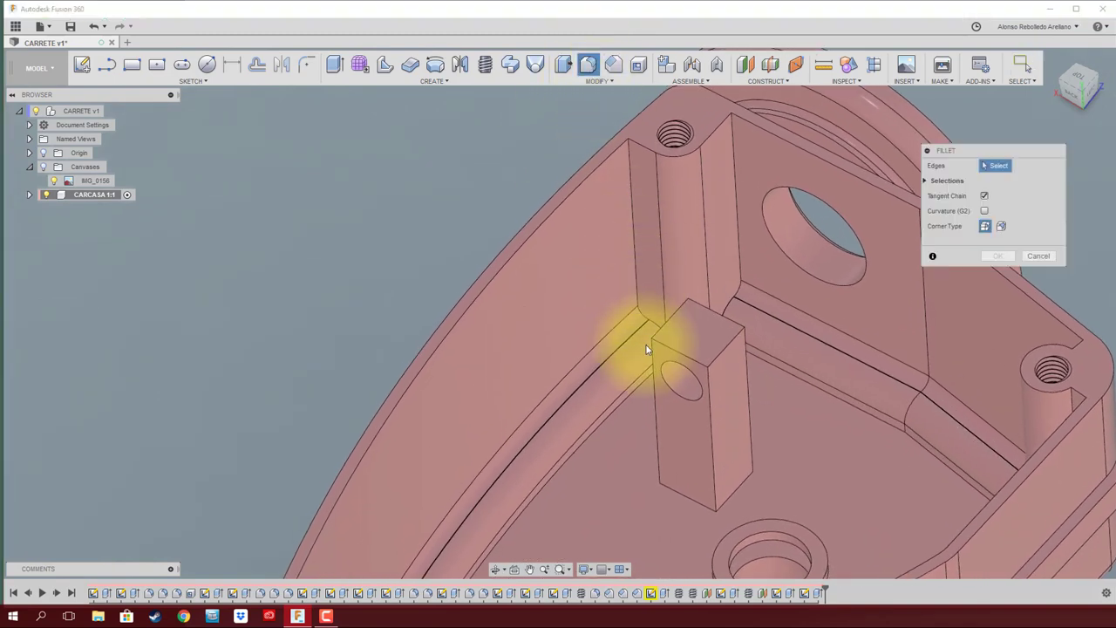
left_click(685, 322)
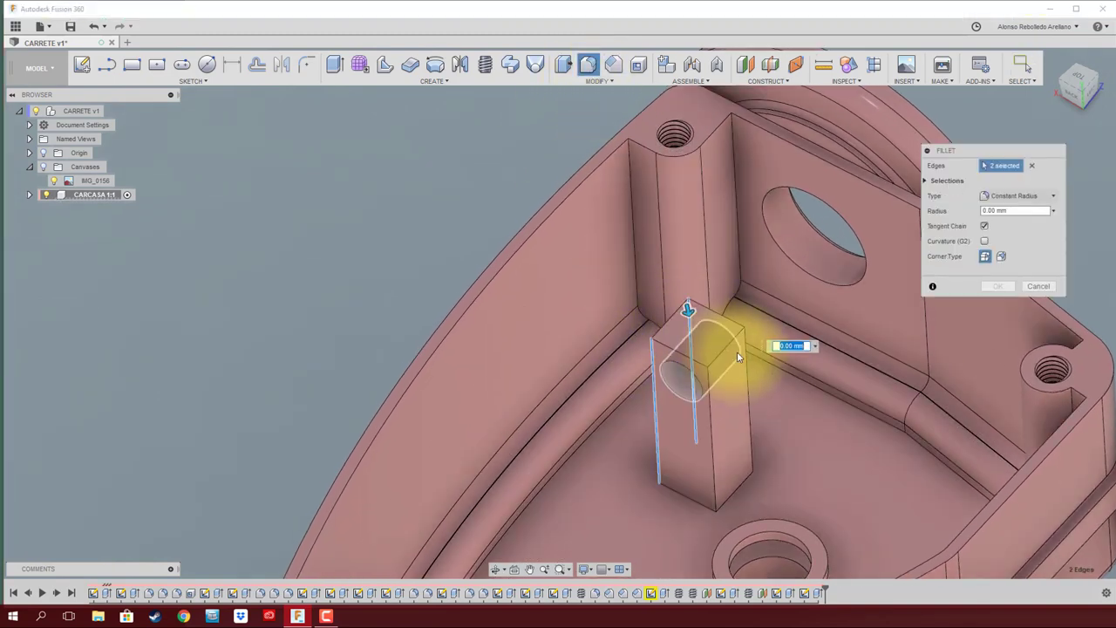
left_click(747, 355)
left_click(712, 442)
type("0.5")
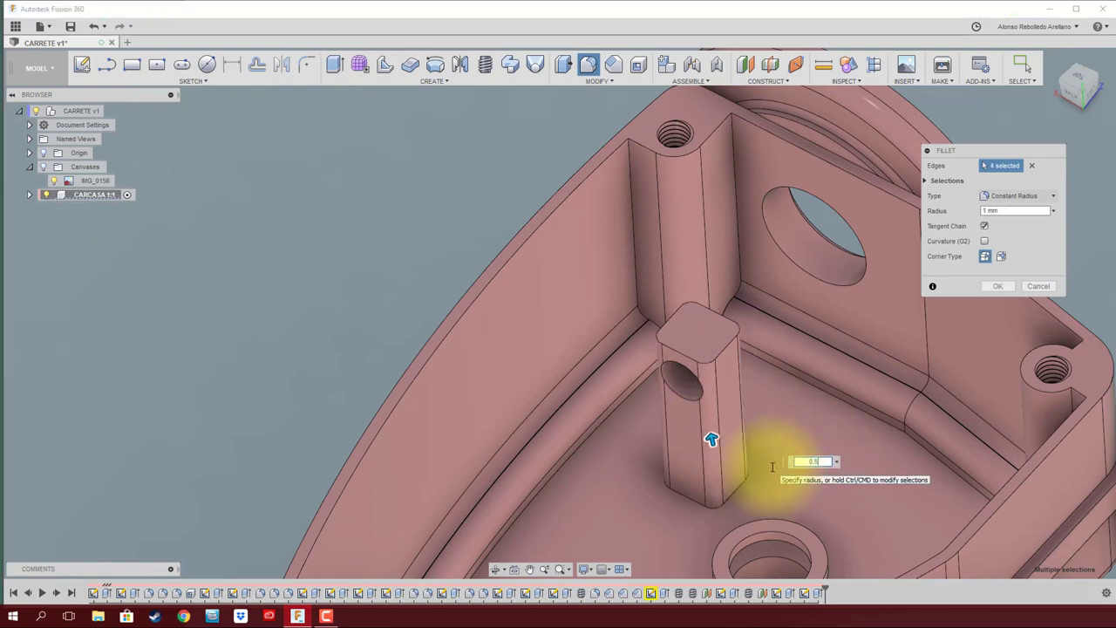
left_click(999, 286)
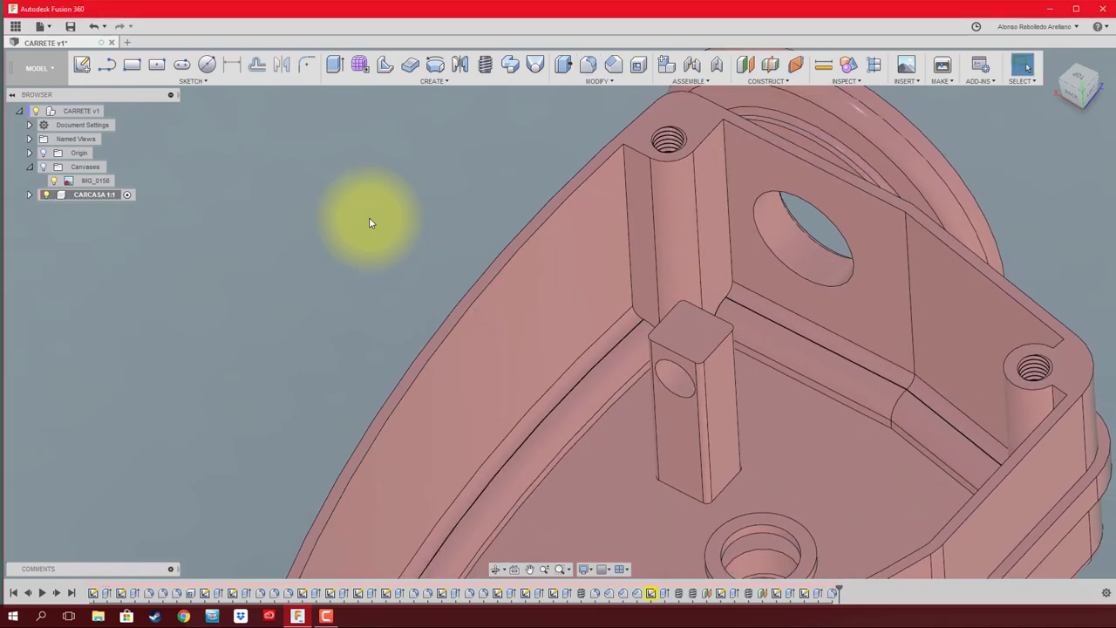
- Save a new version of the CARRETE design
left_click(70, 27)
left_click(556, 322)
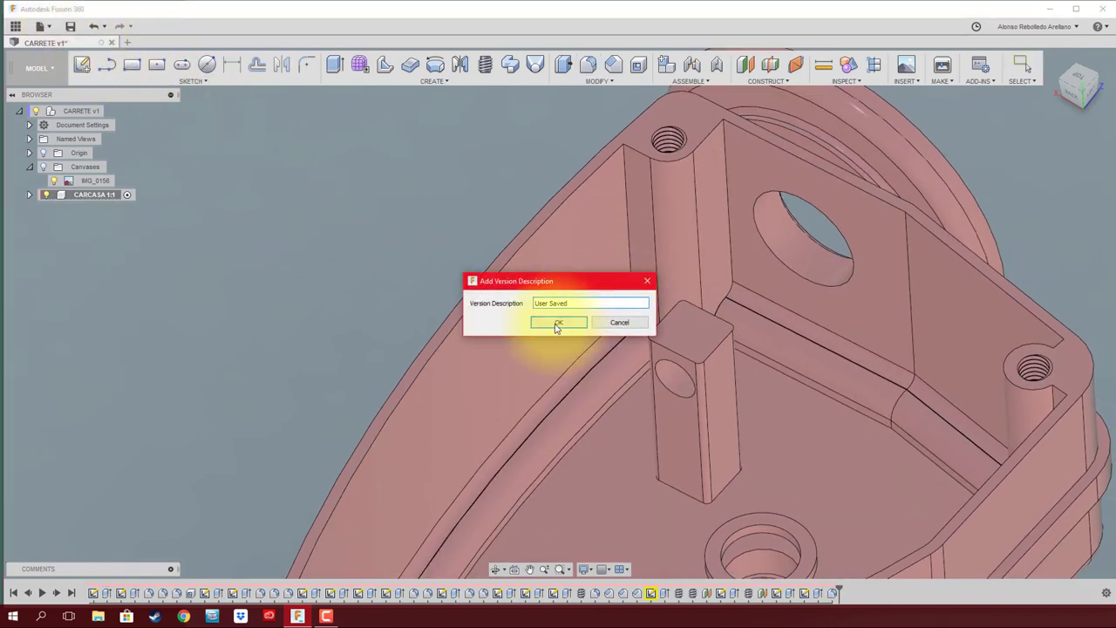
scroll(451, 282, "down", 5)
scroll(451, 282, "down", 2)
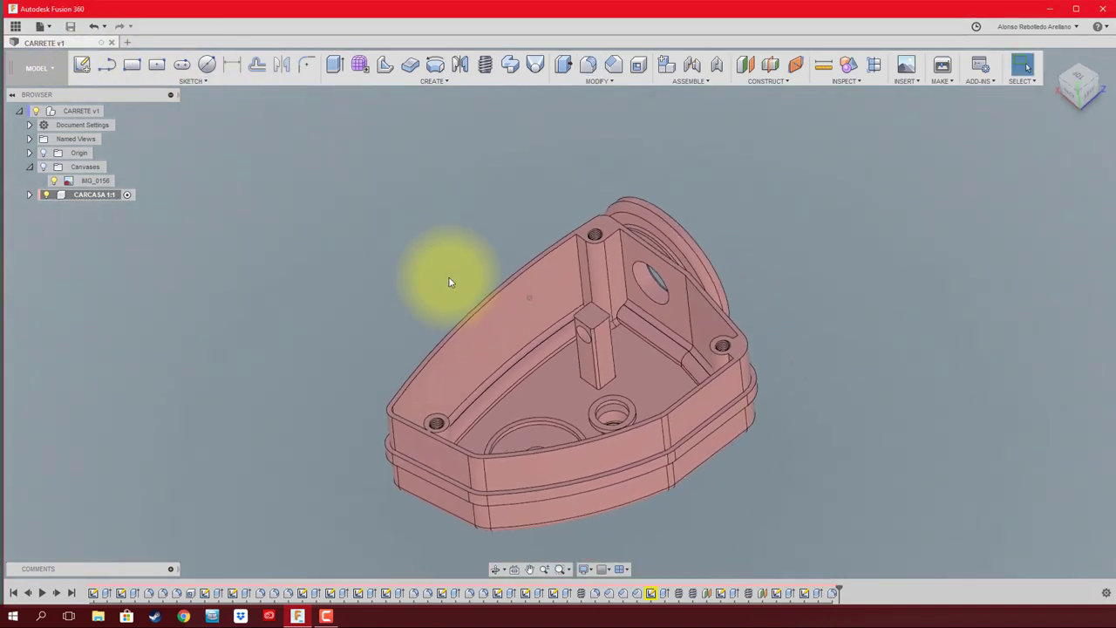
scroll(451, 282, "up", 4)
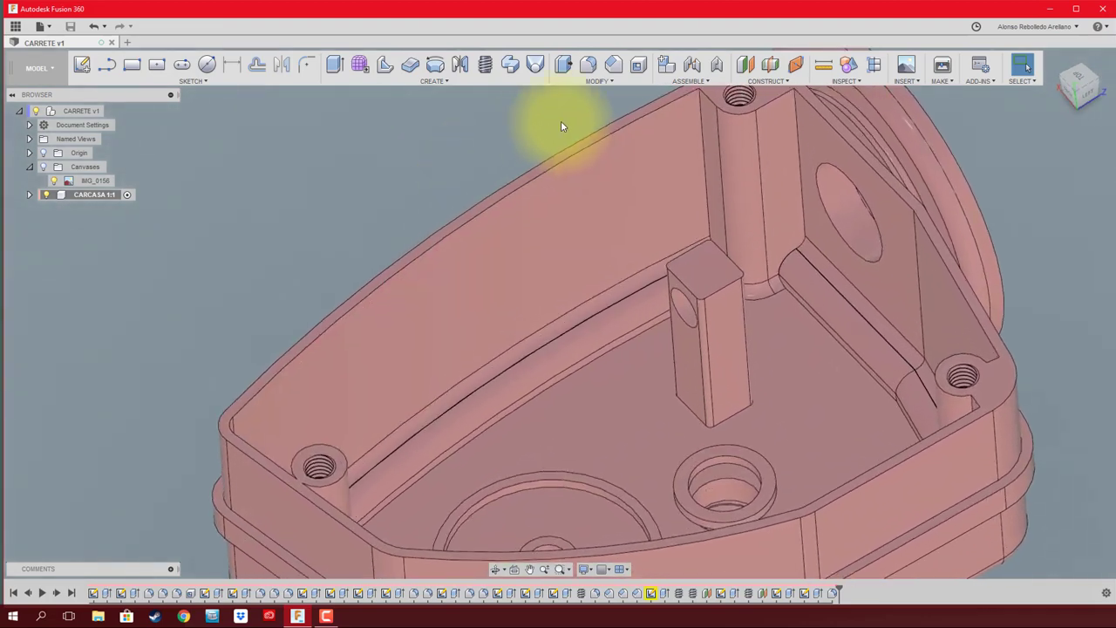
- Fillet the block's base edge into the floor at 1 mm
left_click(588, 64)
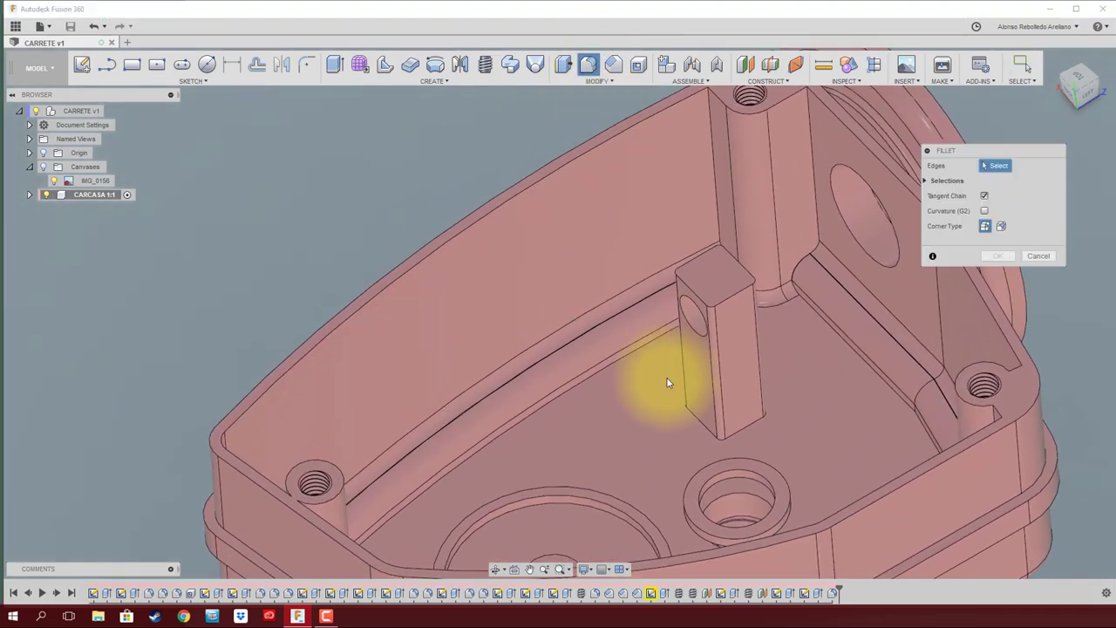
left_click(698, 425)
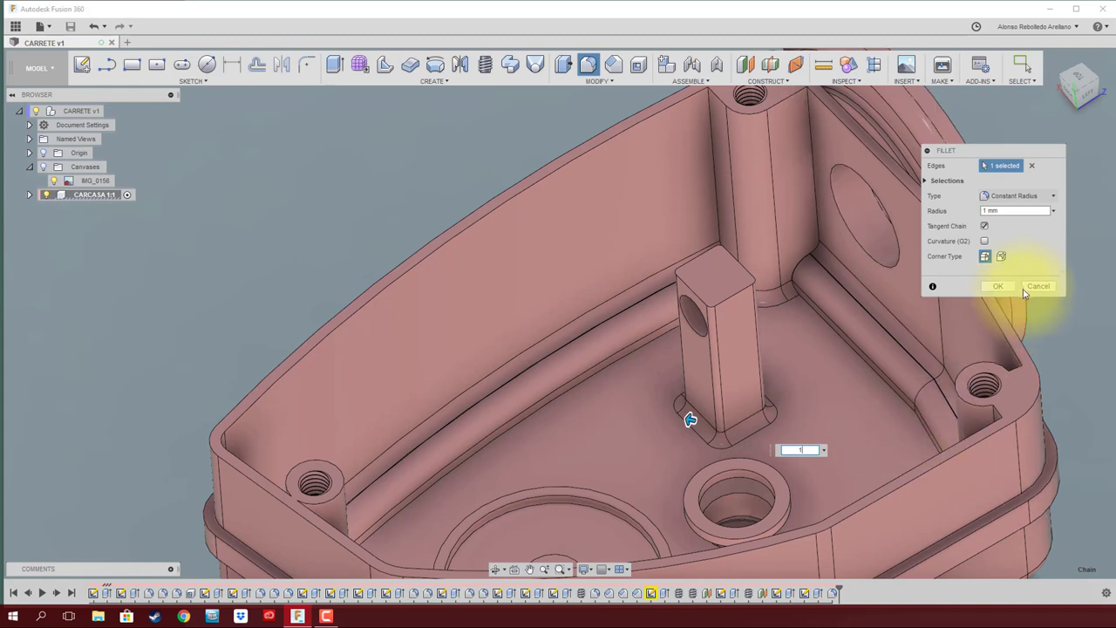
left_click(998, 286)
scroll(834, 365, "down", 5)
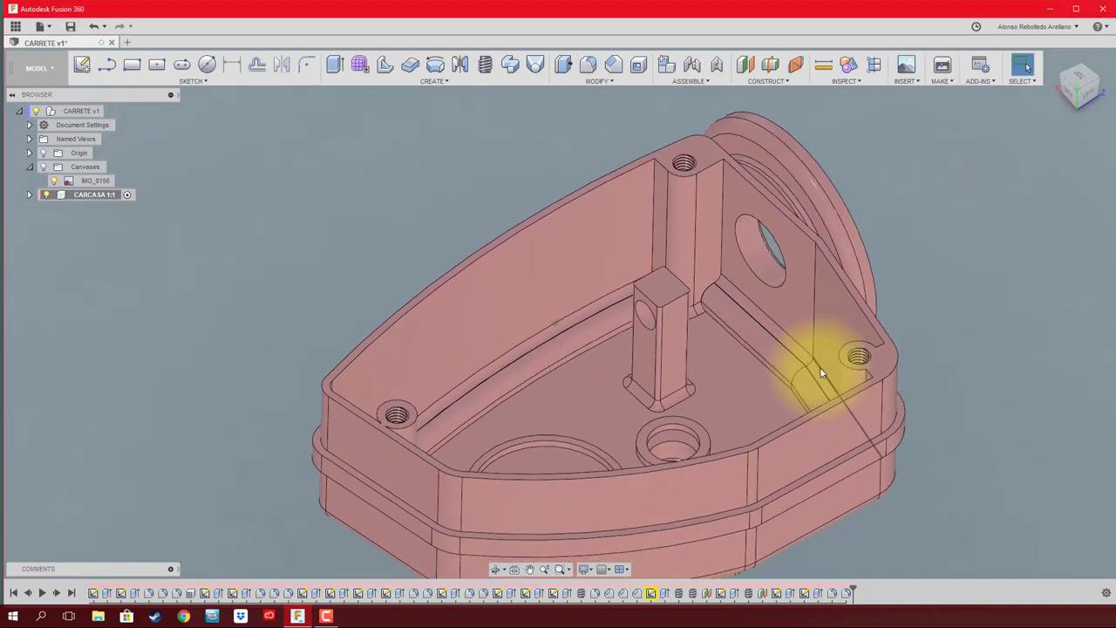
scroll(811, 372, "down", 2)
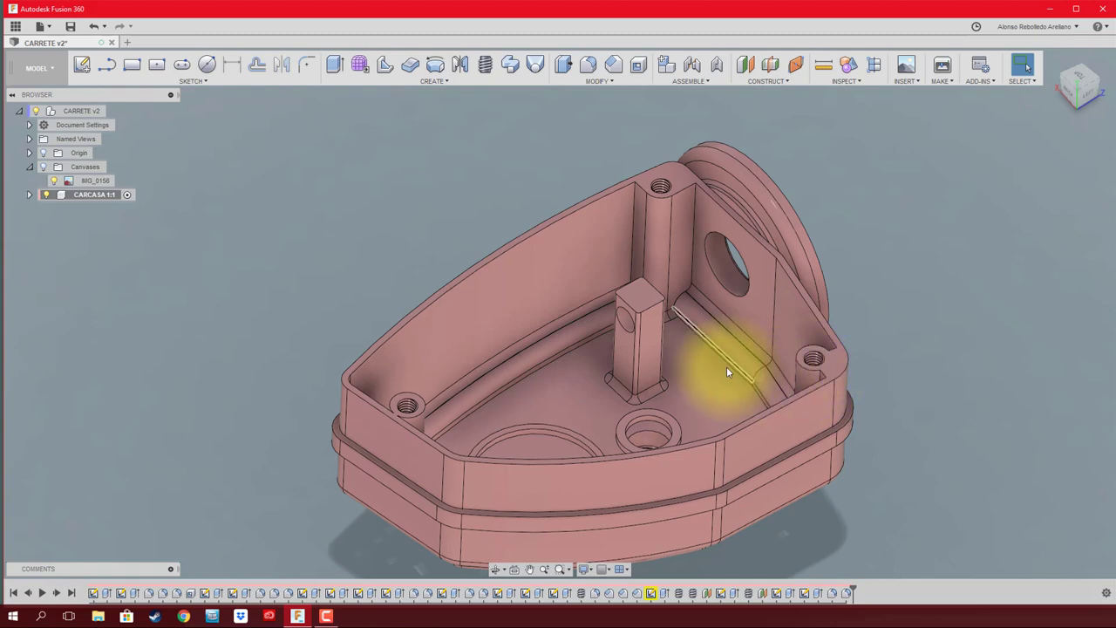
- Switch to the top view and show the IMG_0156 reference photo behind the model
middle_click_drag(726, 366, 681, 388, "shift")
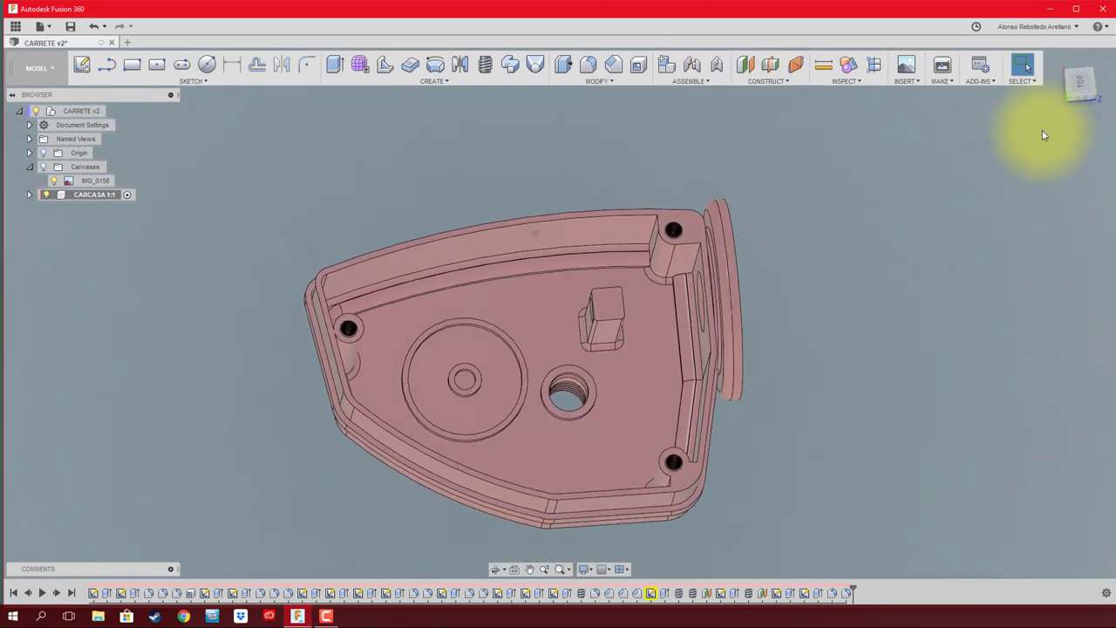
left_click(1078, 85)
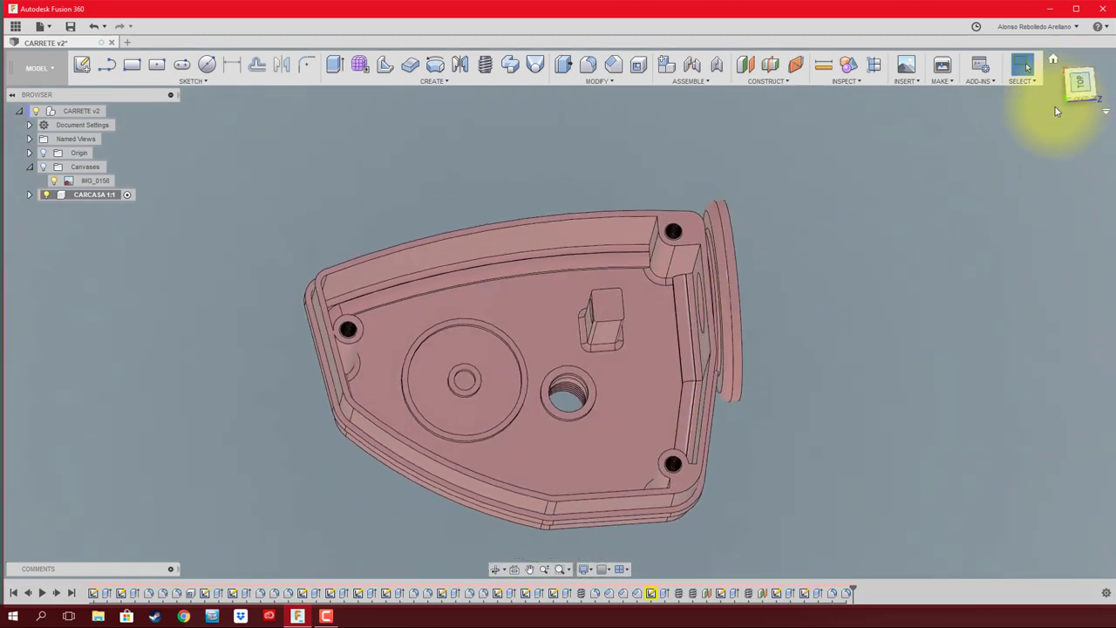
left_click(42, 168)
scroll(662, 386, "up", 1)
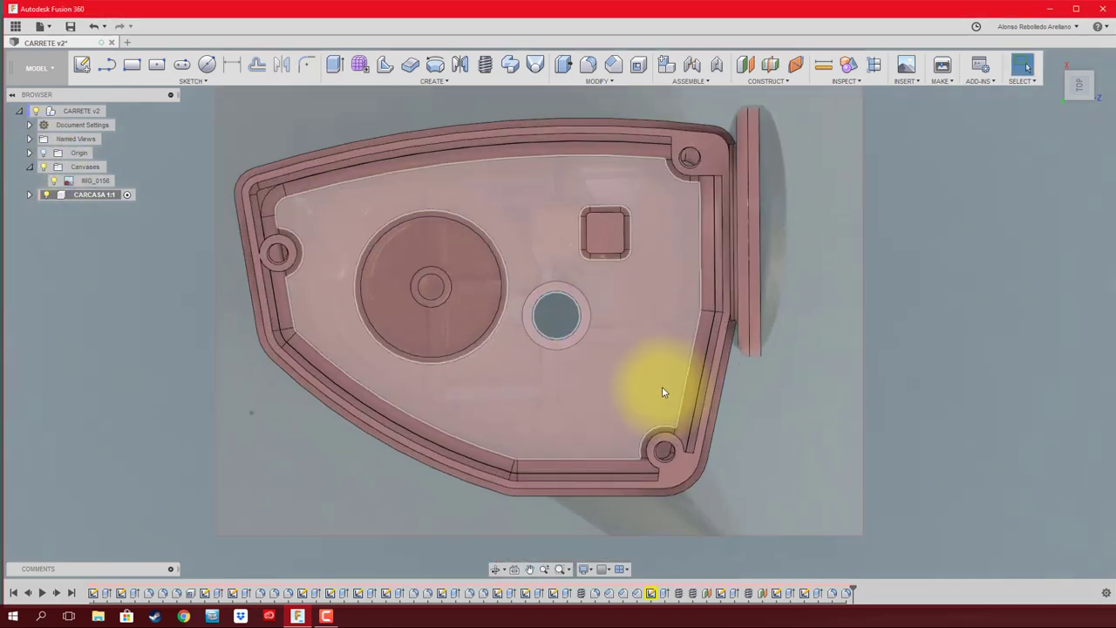
scroll(628, 397, "up", 3)
scroll(628, 397, "down", 3)
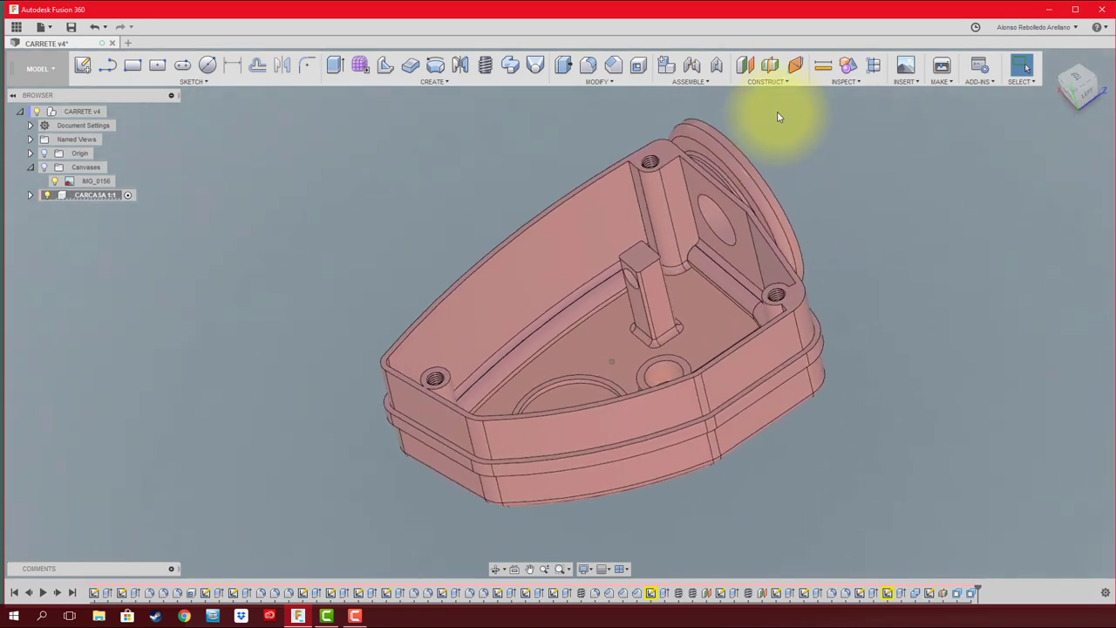
- Create a midplane between the housing's two opposite outer faces
left_click(777, 74)
scroll(837, 340, "up", 5)
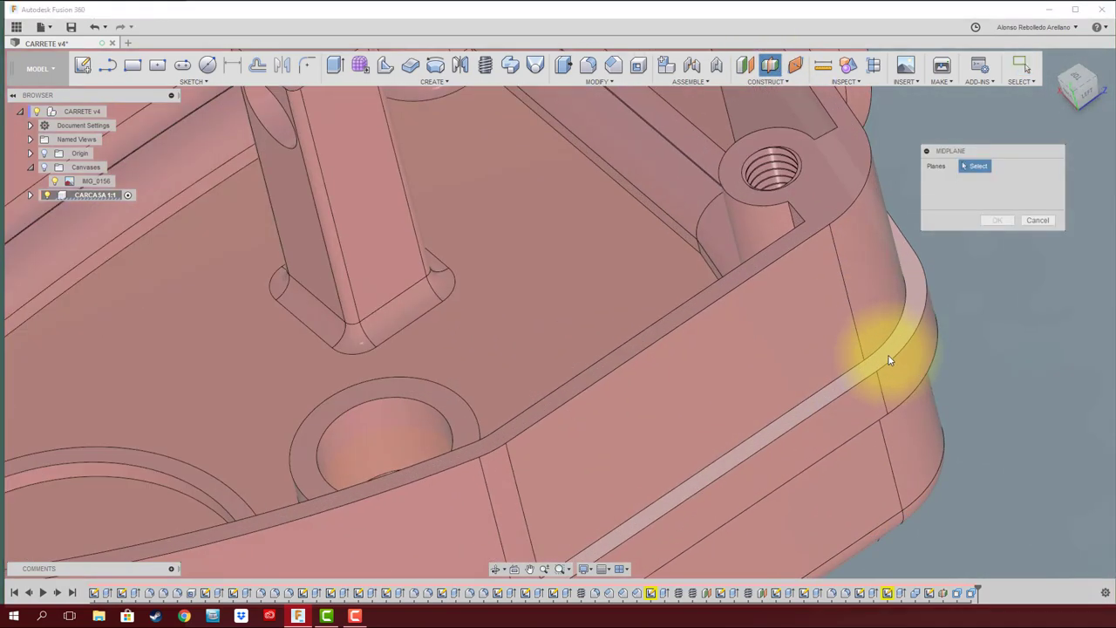
left_click(879, 362)
middle_click_drag(879, 361, 511, 261, "shift")
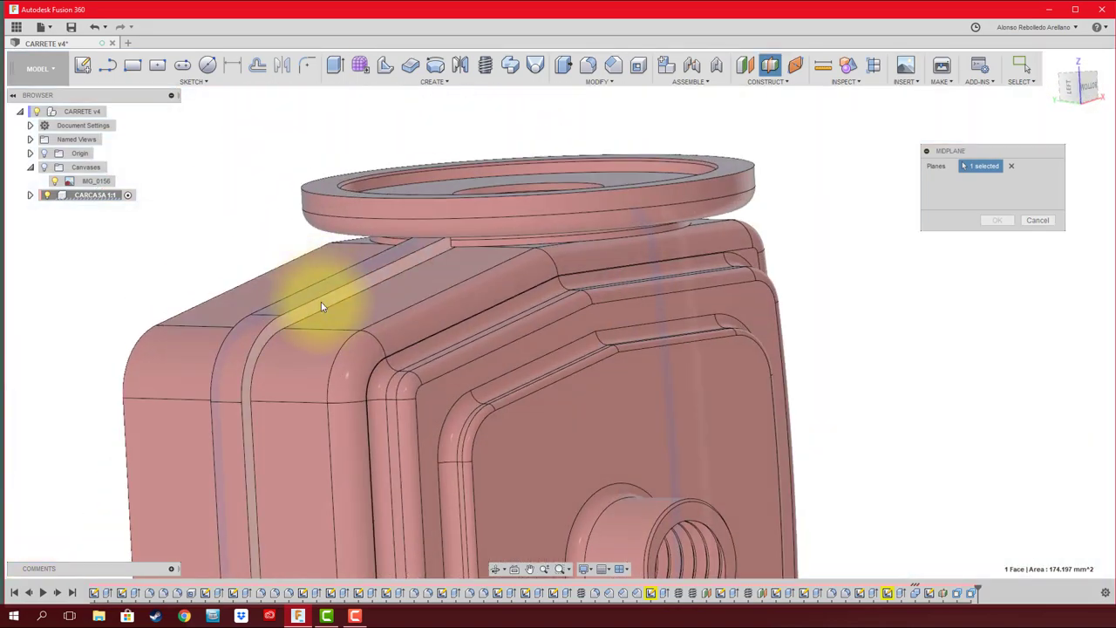
left_click(321, 302)
left_click(996, 220)
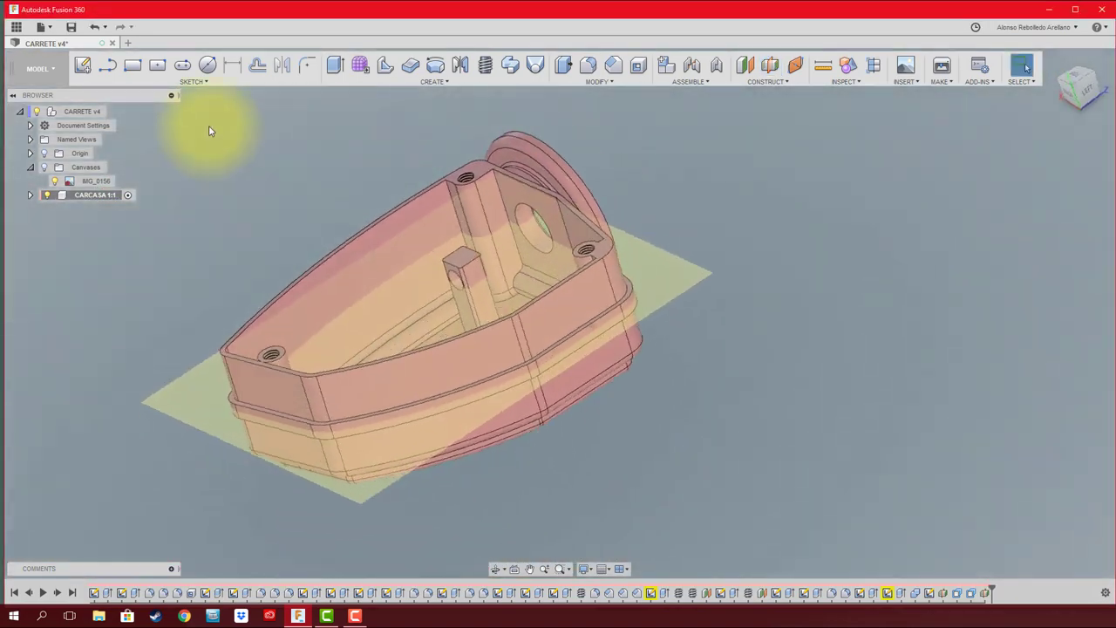
- Sketch on the midplane an angled and a vertical line running from the housing's lower edge
left_click(82, 68)
left_click(708, 280)
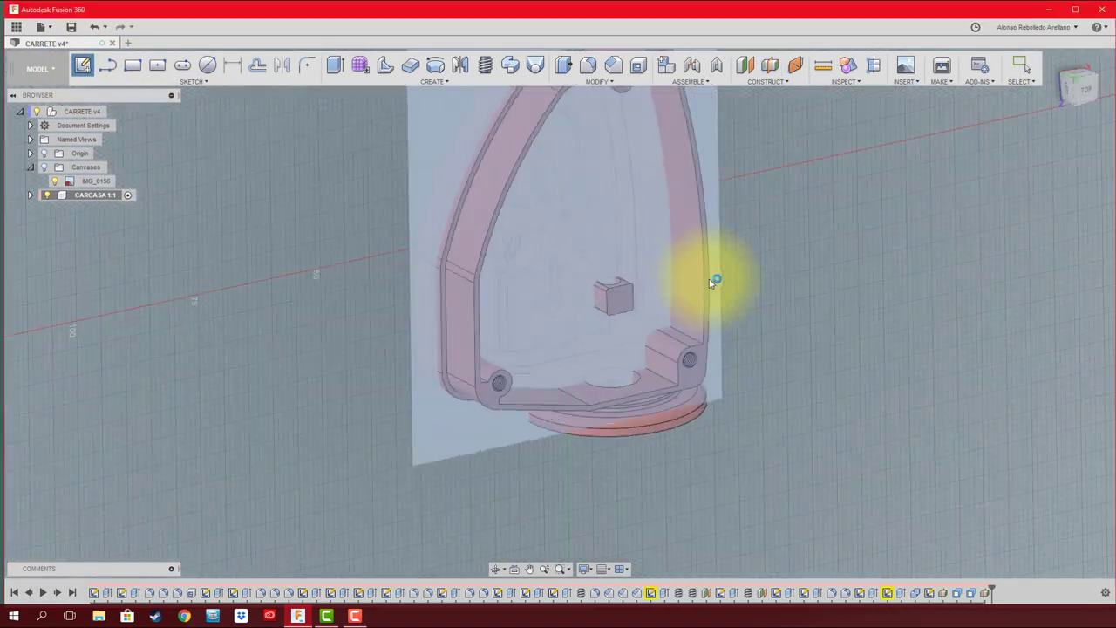
mouse_move(1080, 88)
left_click(1099, 94)
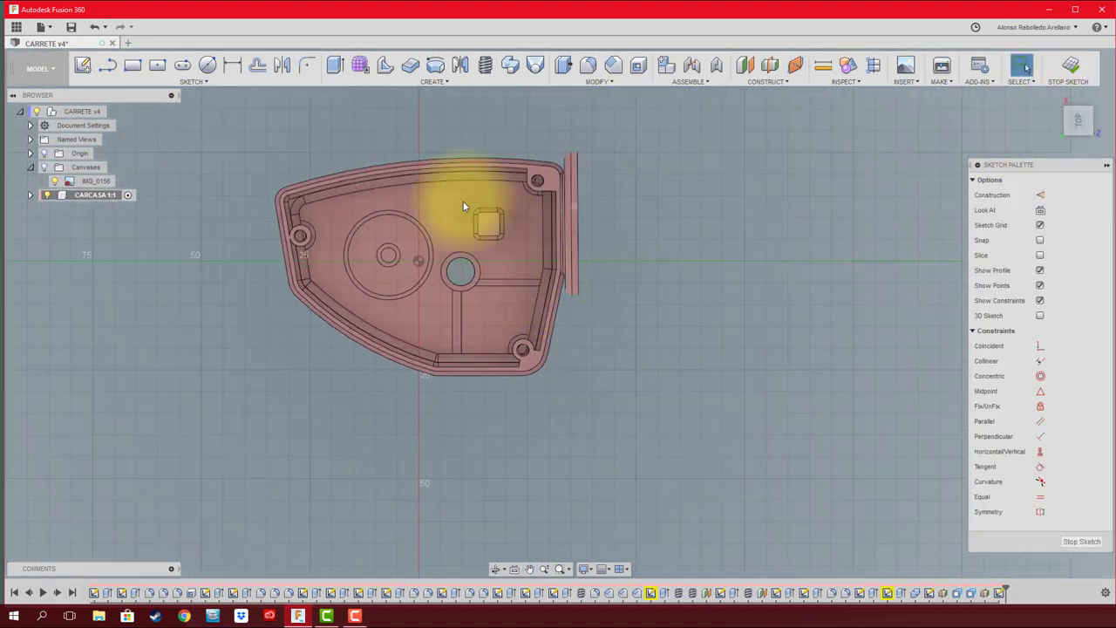
key("l")
scroll(498, 393, "up", 1)
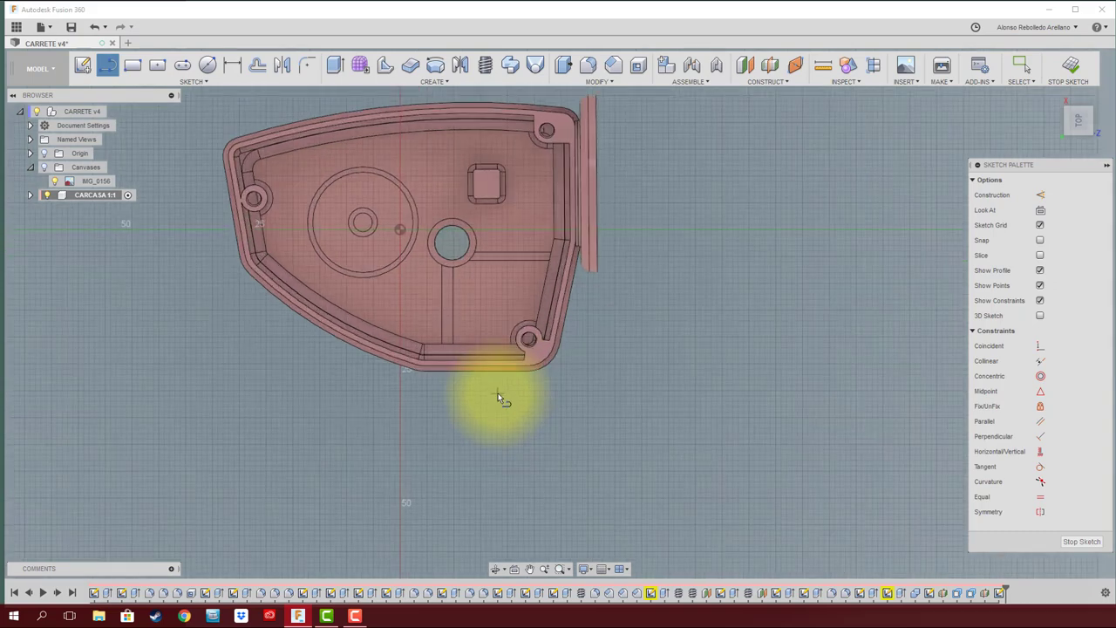
scroll(498, 392, "down", 2)
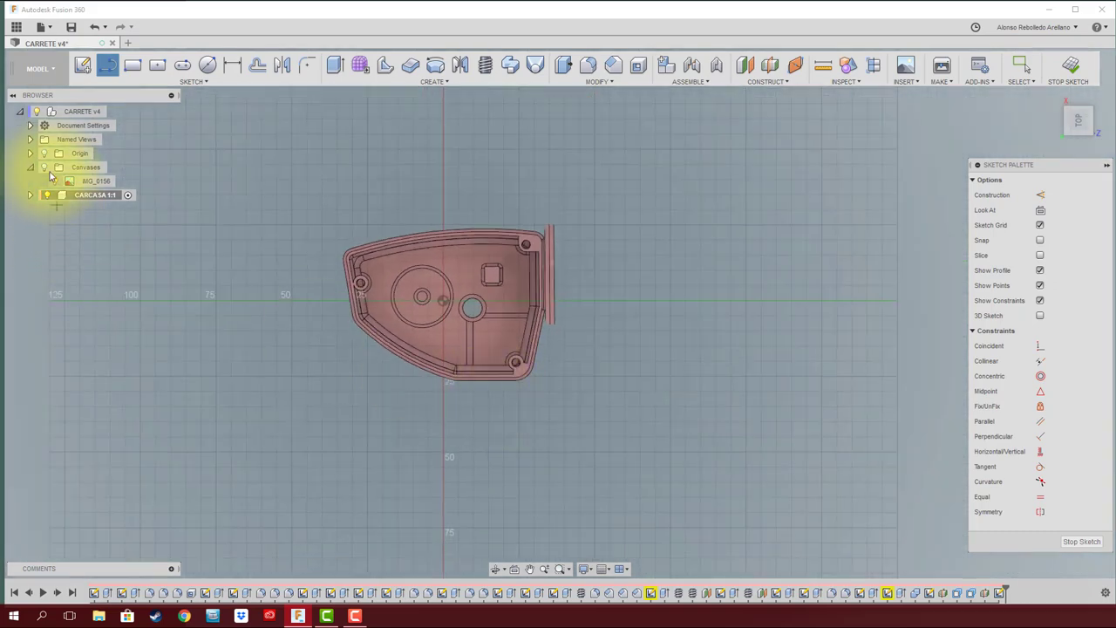
left_click(44, 167)
left_click(502, 388)
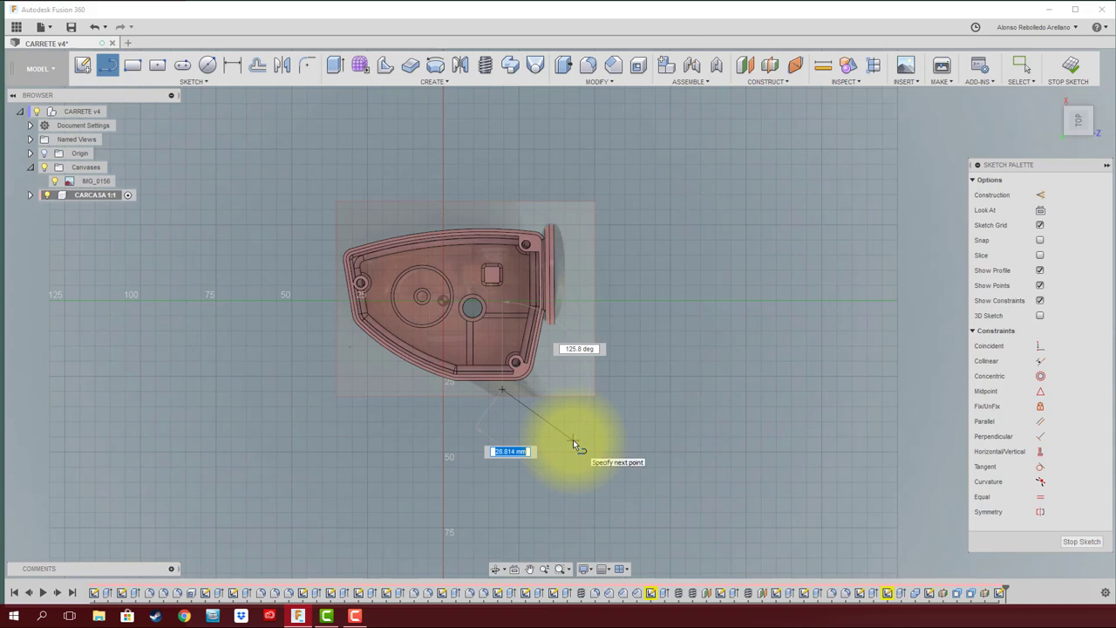
left_click(566, 501)
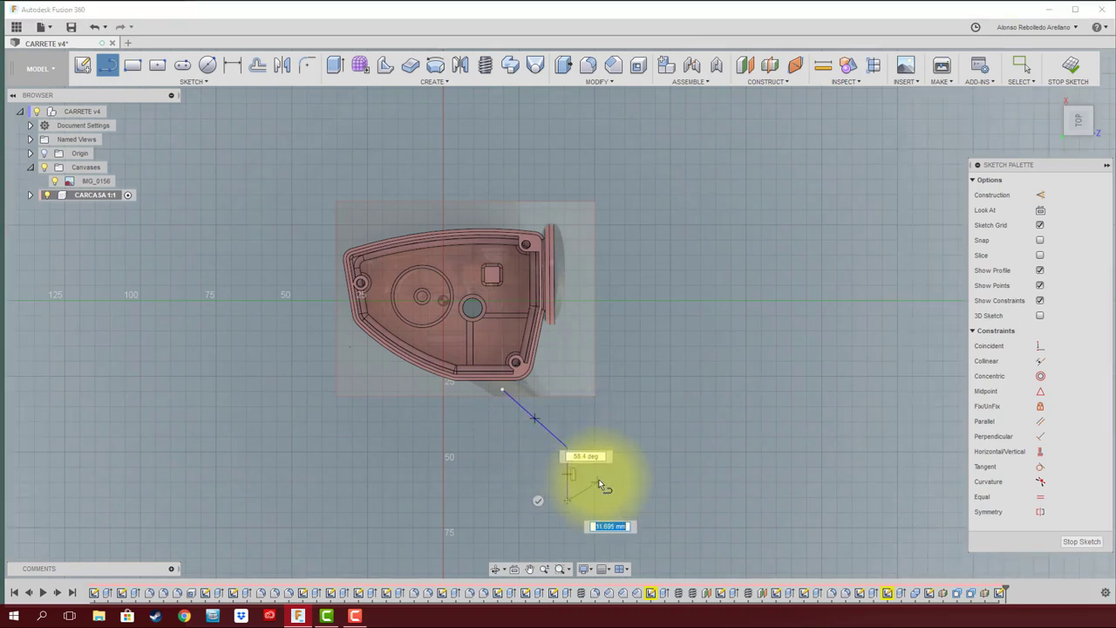
key("Escape")
- Round the bend between the two path segments to 16 mm and finish the sketch
scroll(637, 423, "up", 1)
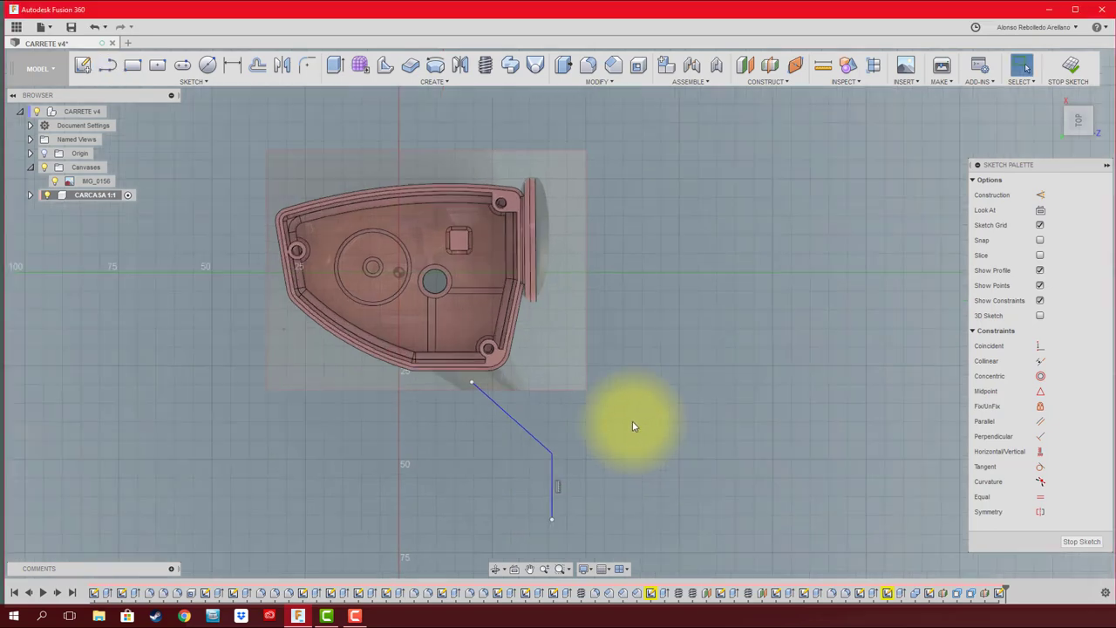
left_click(306, 66)
left_click(540, 454)
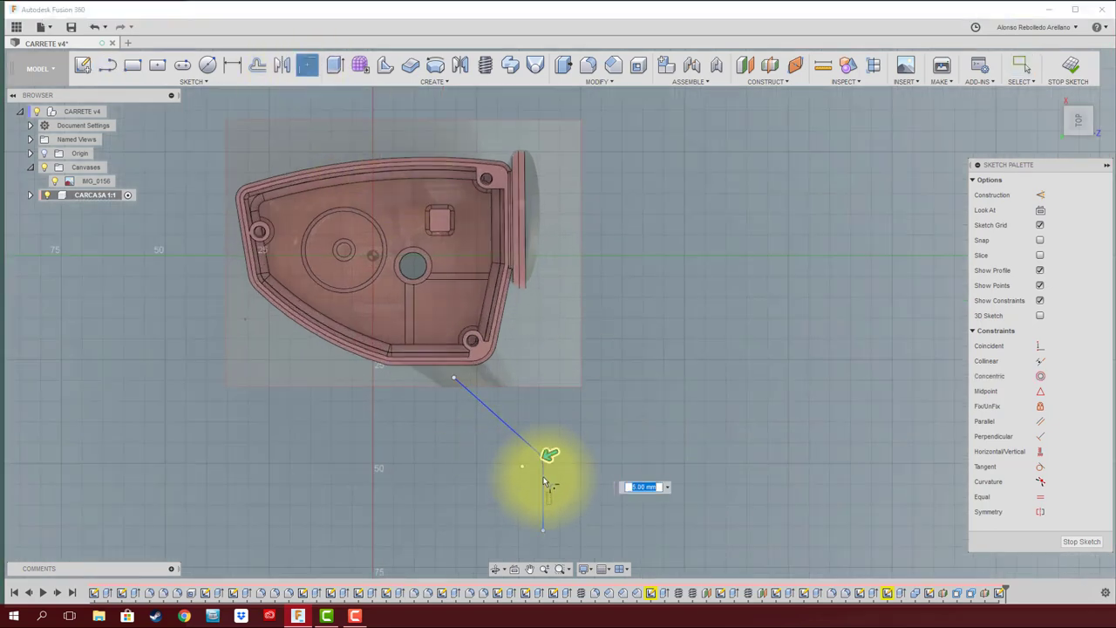
scroll(541, 453, "up", 2)
left_click_drag(540, 456, 541, 449)
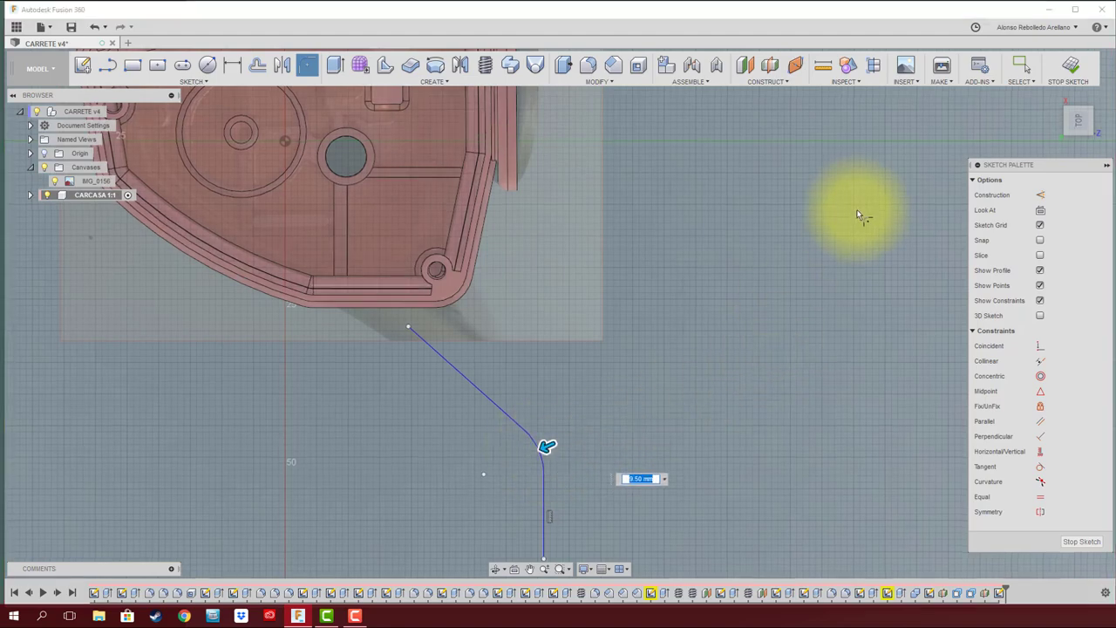
key("Escape")
left_click(1071, 66)
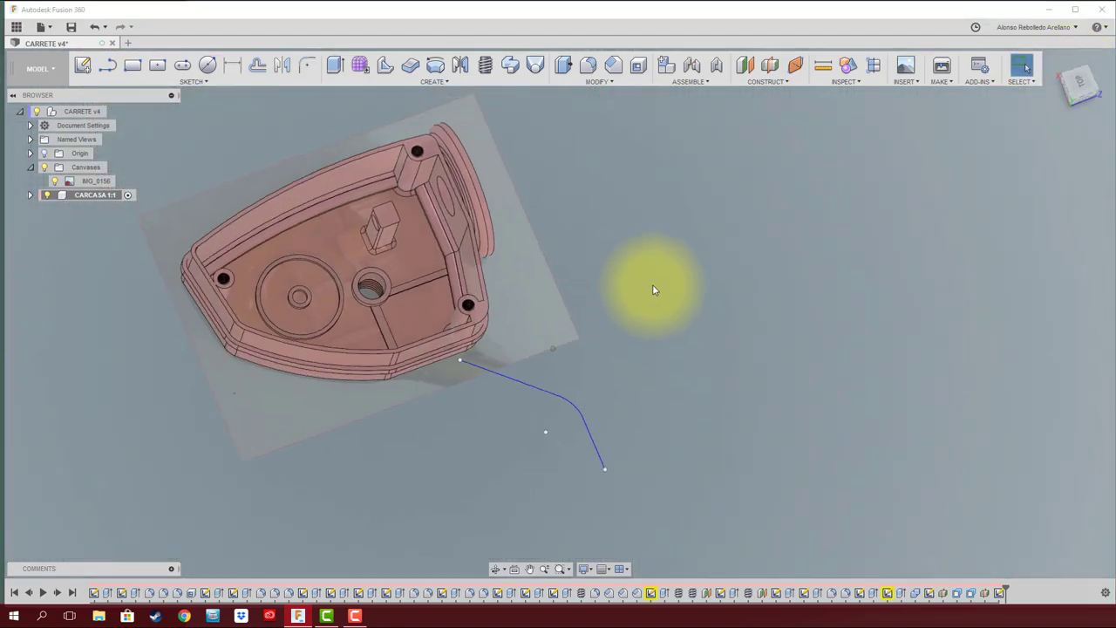
- Add planes along the path at its far end and at its wall end
left_click(792, 68)
left_click(647, 428)
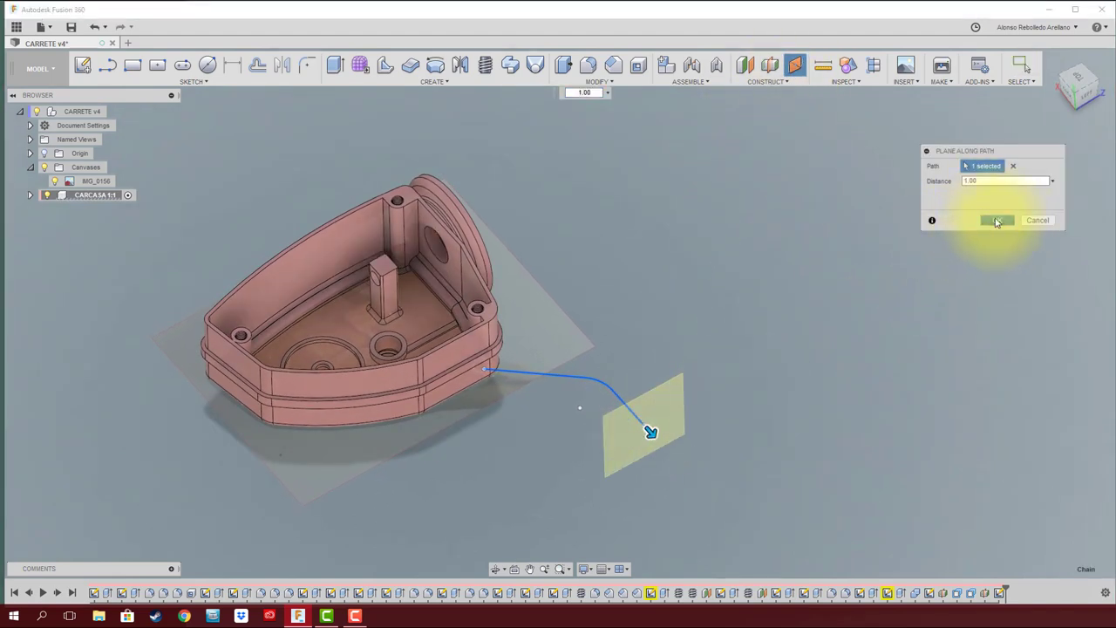
left_click(997, 221)
left_click(770, 66)
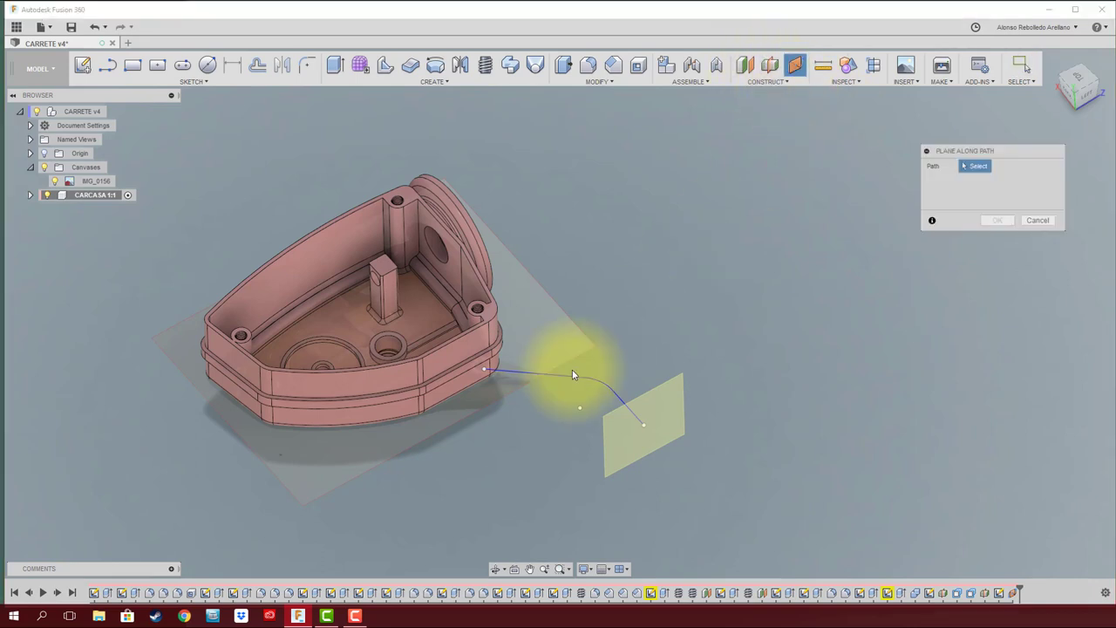
left_click(484, 368)
left_click(998, 221)
middle_click_drag(829, 294, 357, 171, "shift")
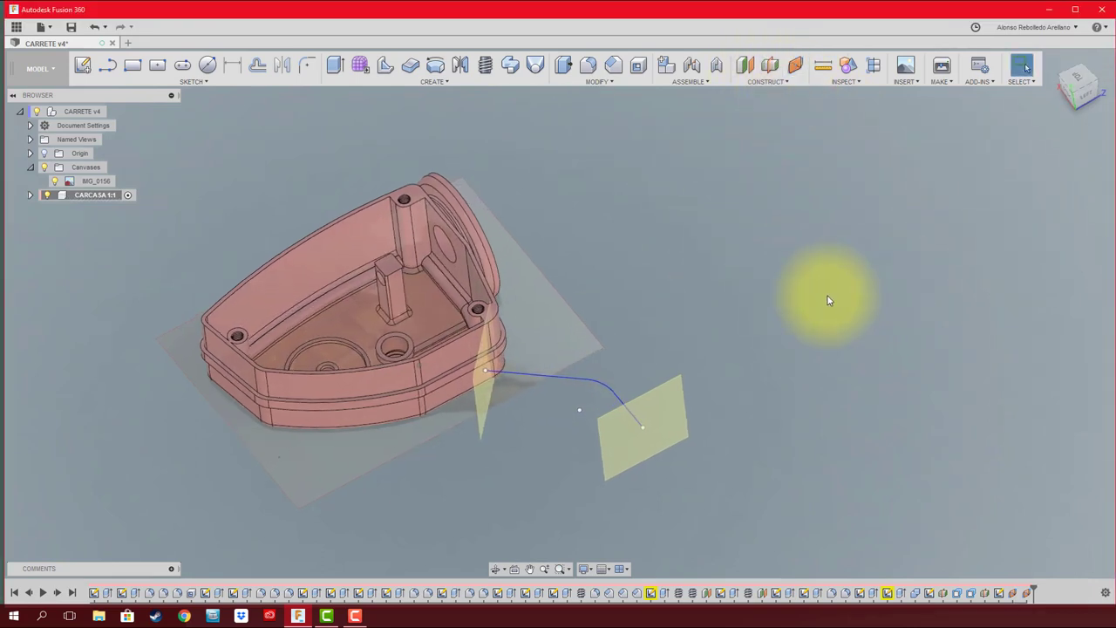
- Sketch an ellipse on the wall-end plane, centred on the path start
left_click(198, 82)
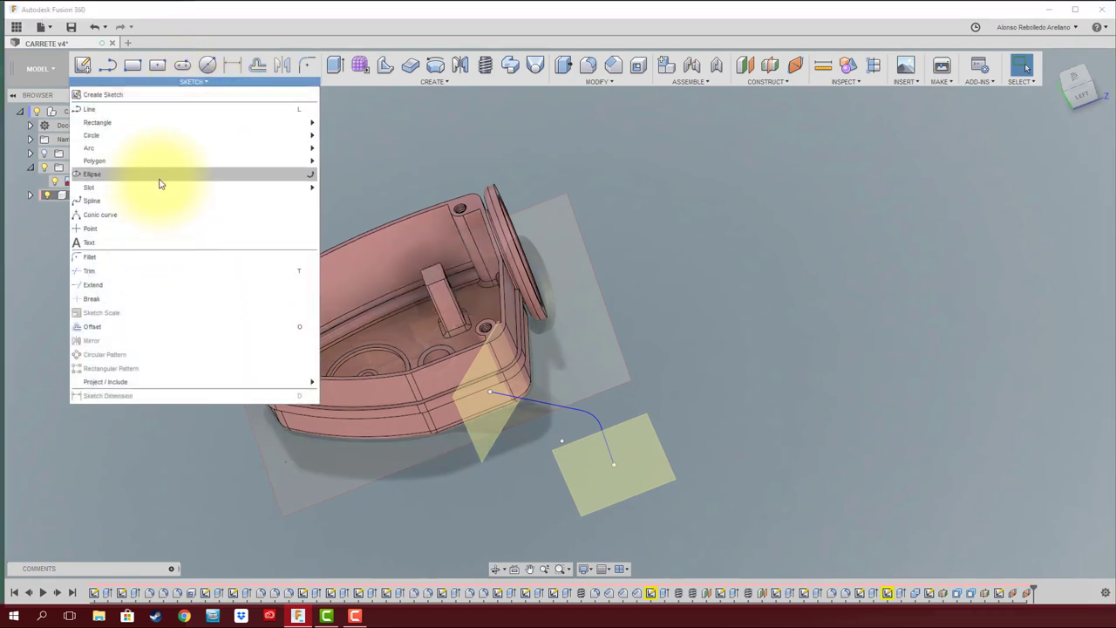
left_click(159, 183)
left_click(490, 444)
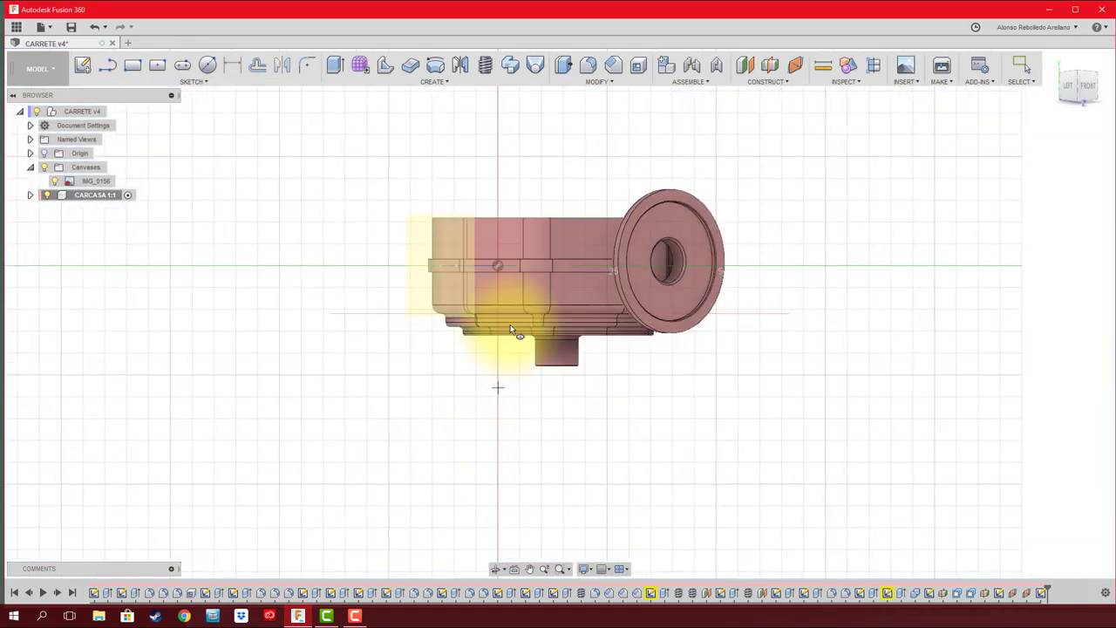
left_click(498, 265)
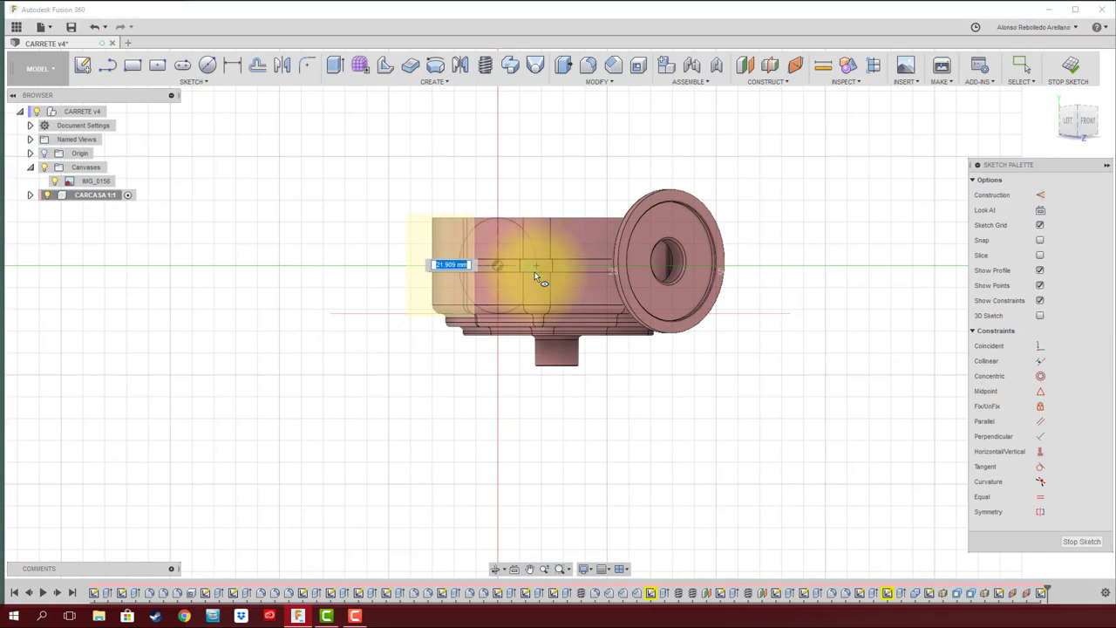
scroll(527, 265, "up", 3)
scroll(520, 259, "up", 3)
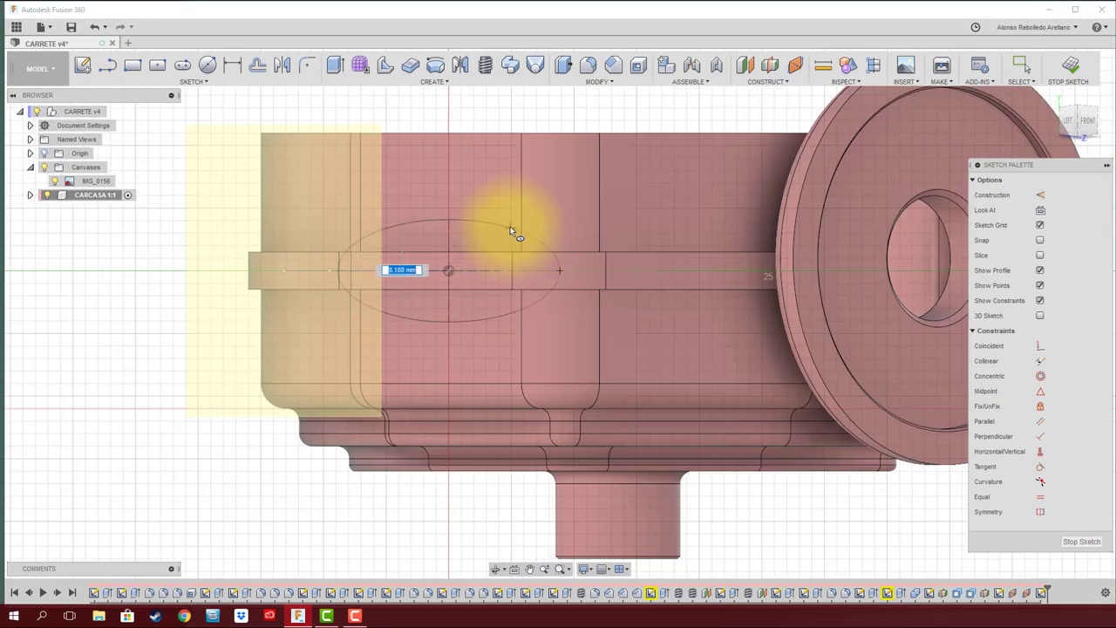
left_click(510, 224)
scroll(594, 264, "down", 1)
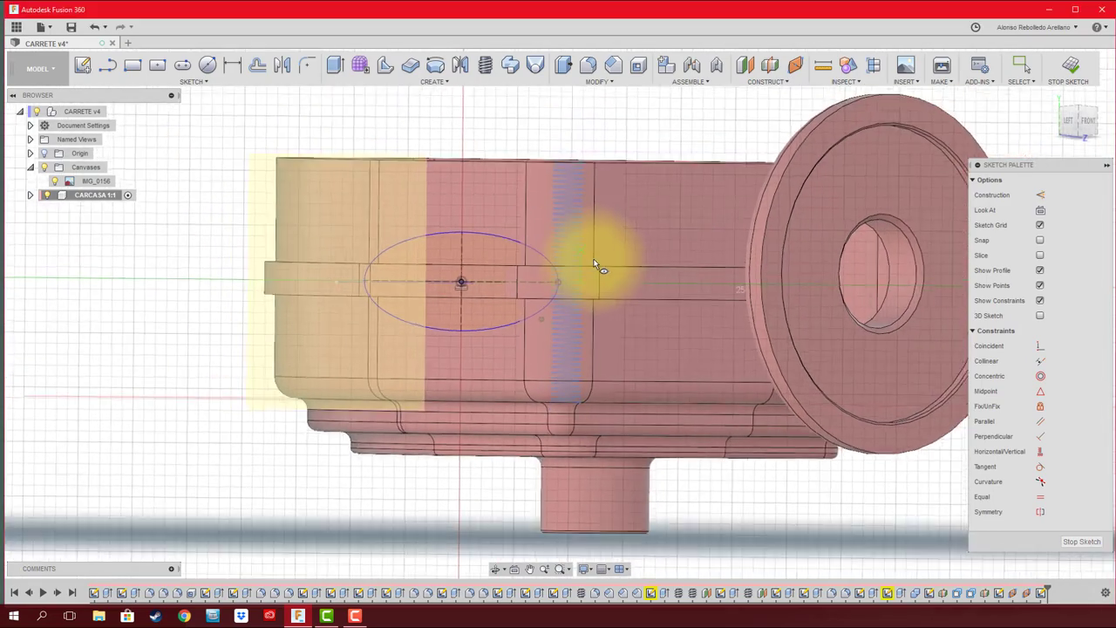
mouse_move(594, 264)
middle_mouse_down("shift")
mouse_move(591, 319)
mouse_move(673, 305)
middle_mouse_up("shift")
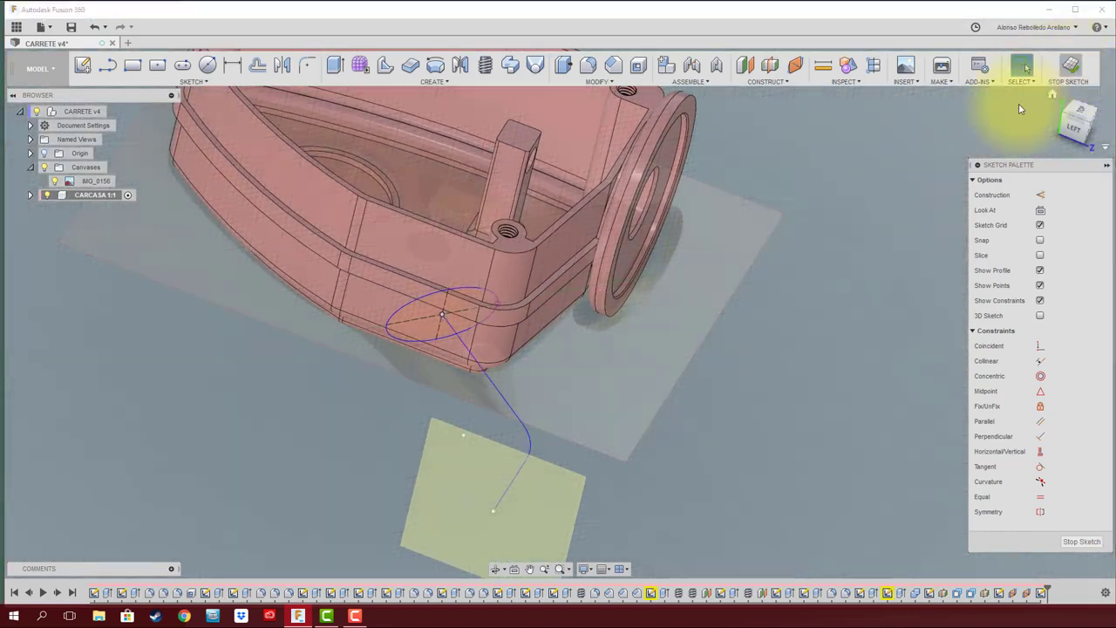
left_click(1070, 65)
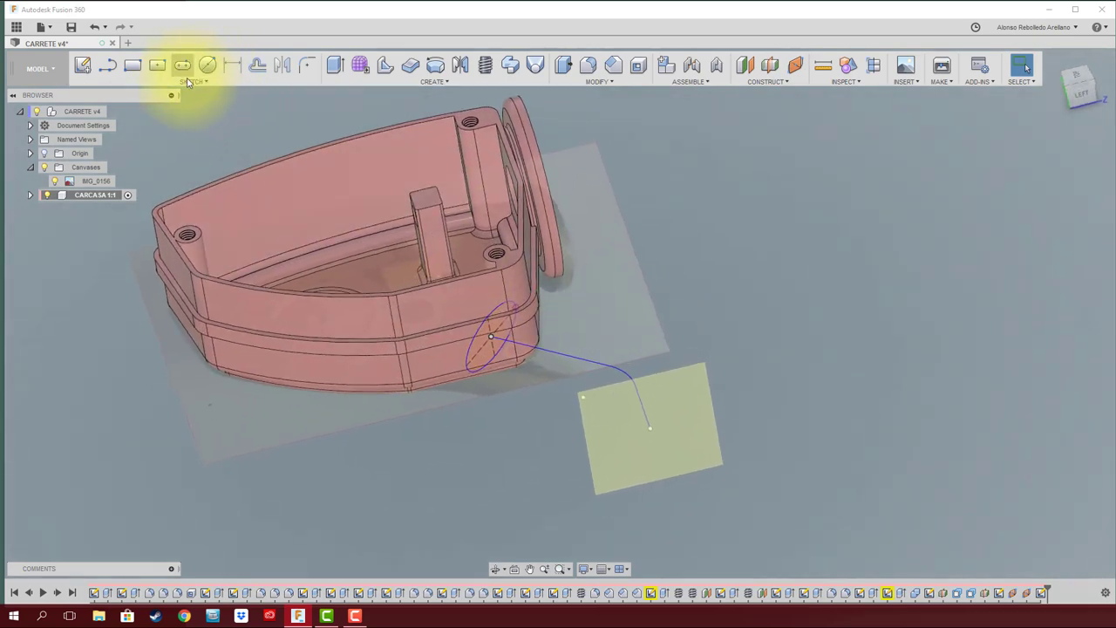
- Sketch a small circle about 3.2 mm across on the far-end plane, centred on the path end
left_click(187, 82)
left_click(162, 182)
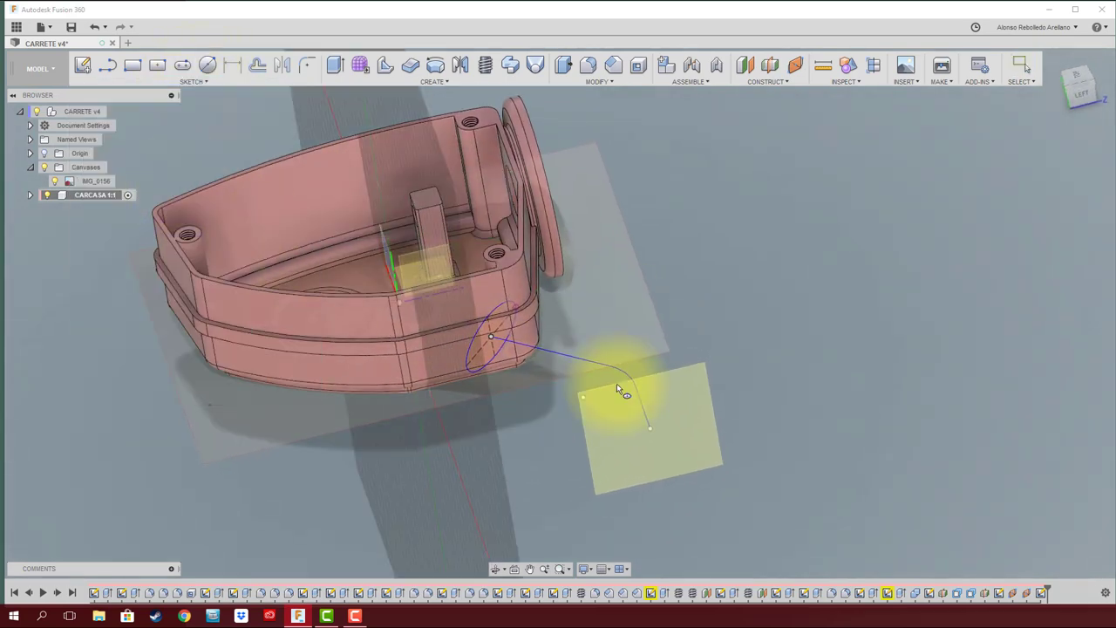
left_click(617, 385)
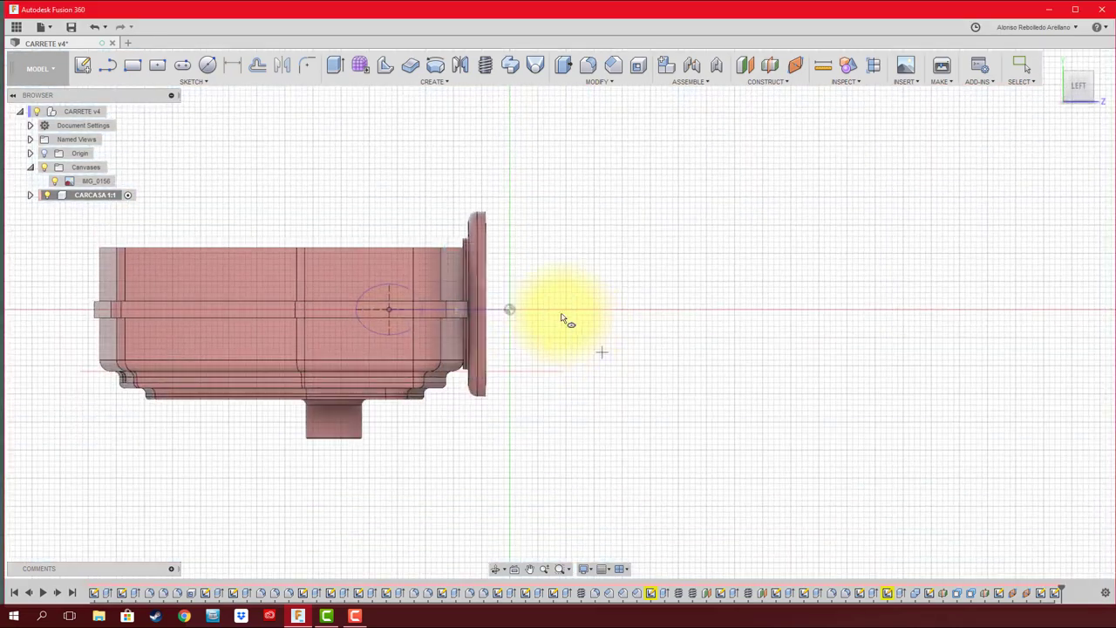
left_click(510, 311)
scroll(520, 320, "up", 2)
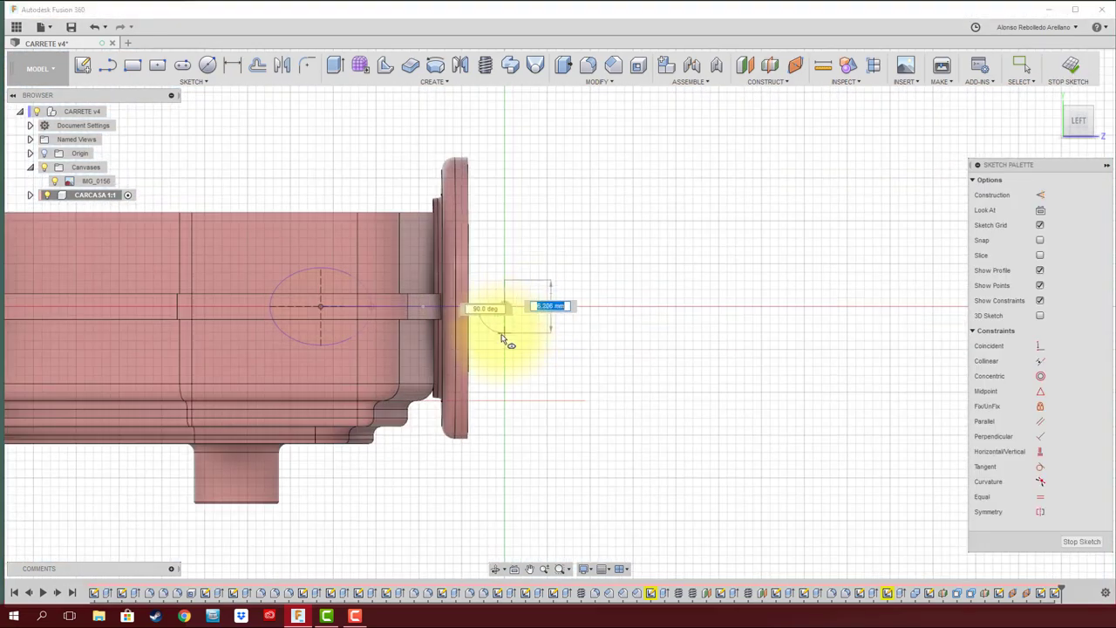
key("Escape")
left_click(504, 306)
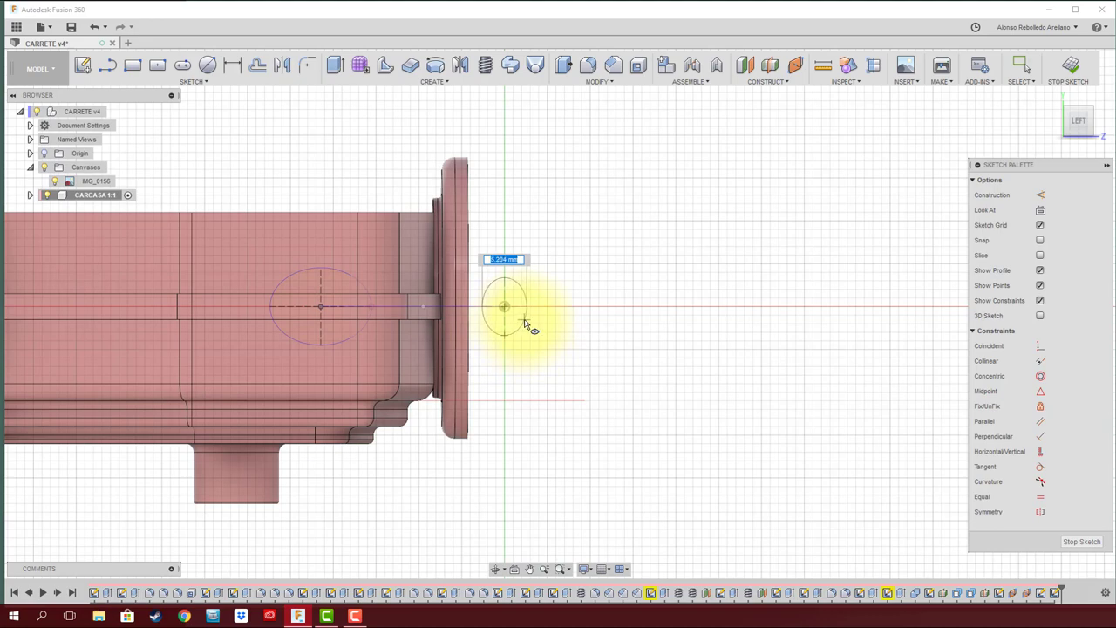
left_click(524, 324)
left_click(1069, 68)
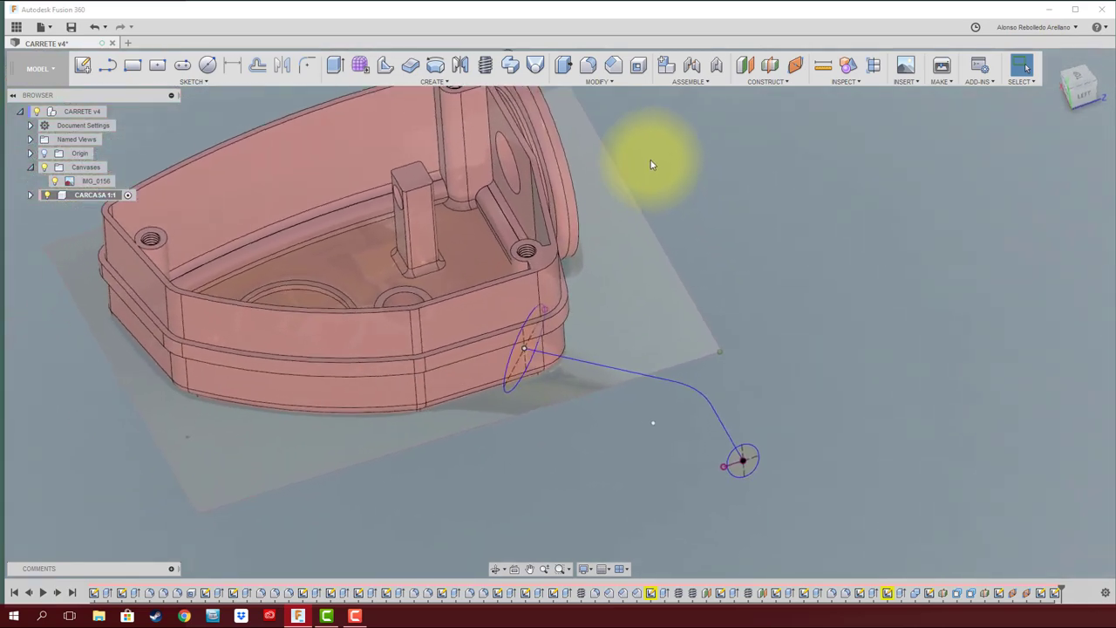
- Loft from the small circle to the wall ellipse along the path centreline, joined to the housing
left_click(545, 71)
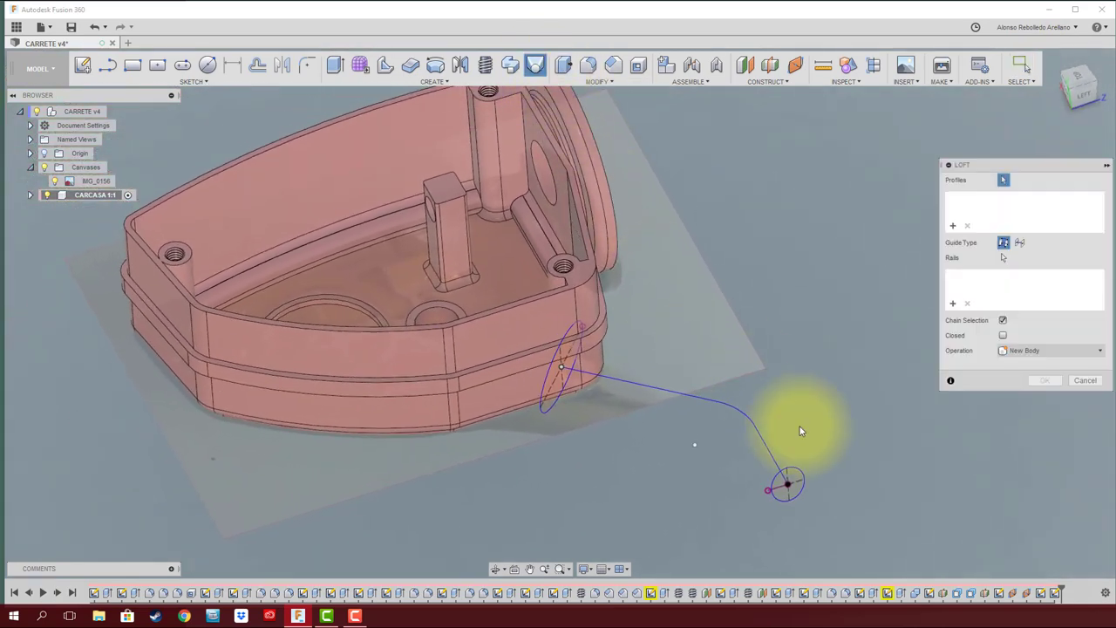
left_click(789, 479)
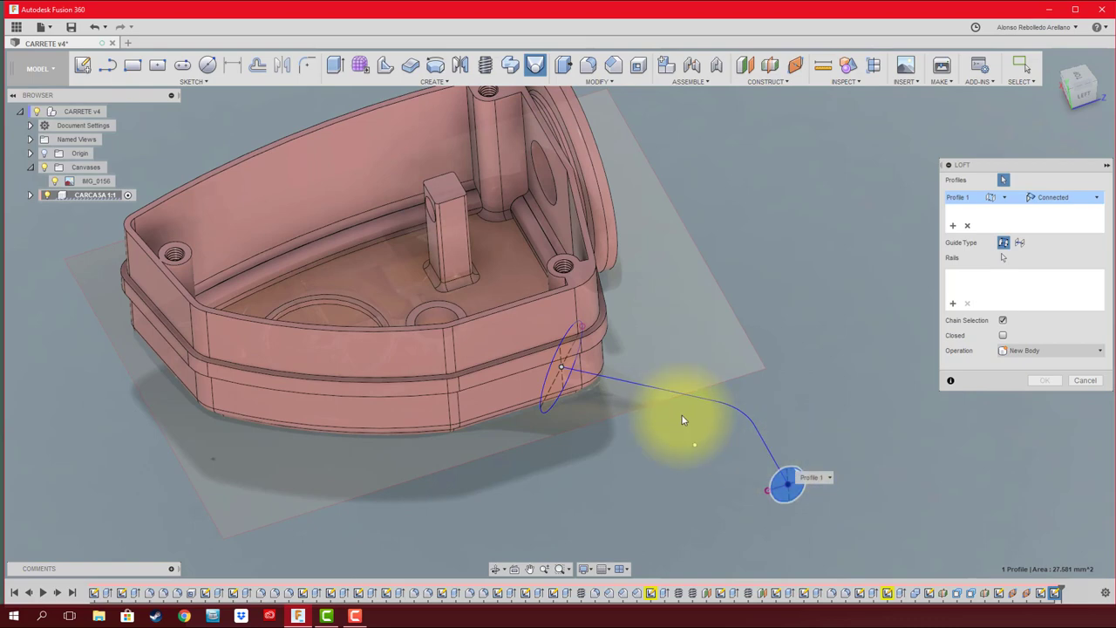
left_click(555, 398)
left_click(1021, 244)
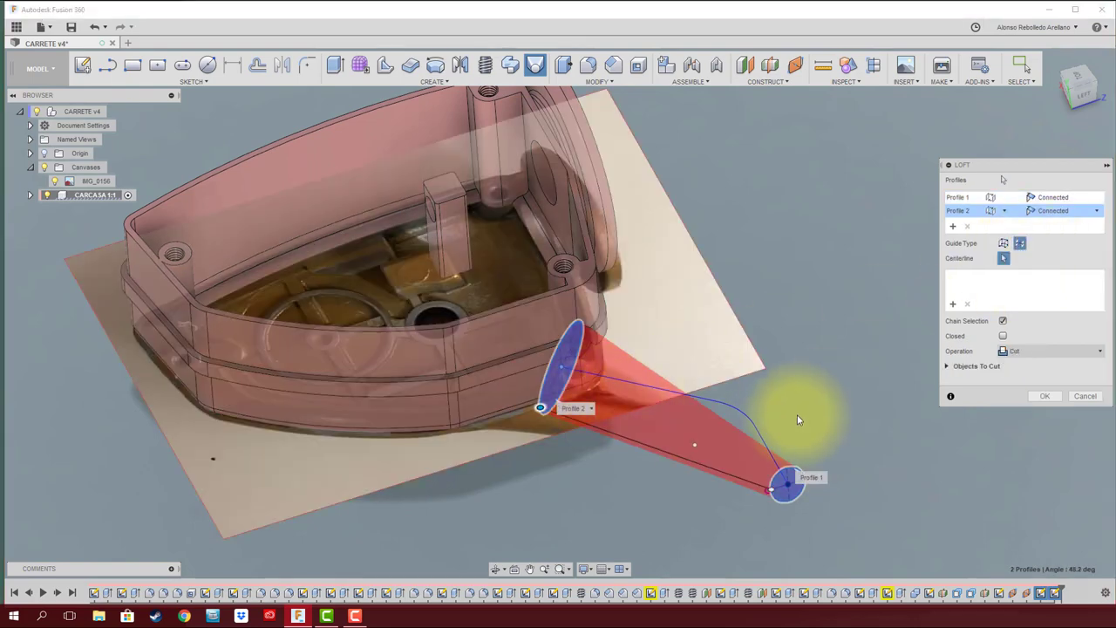
left_click(757, 433)
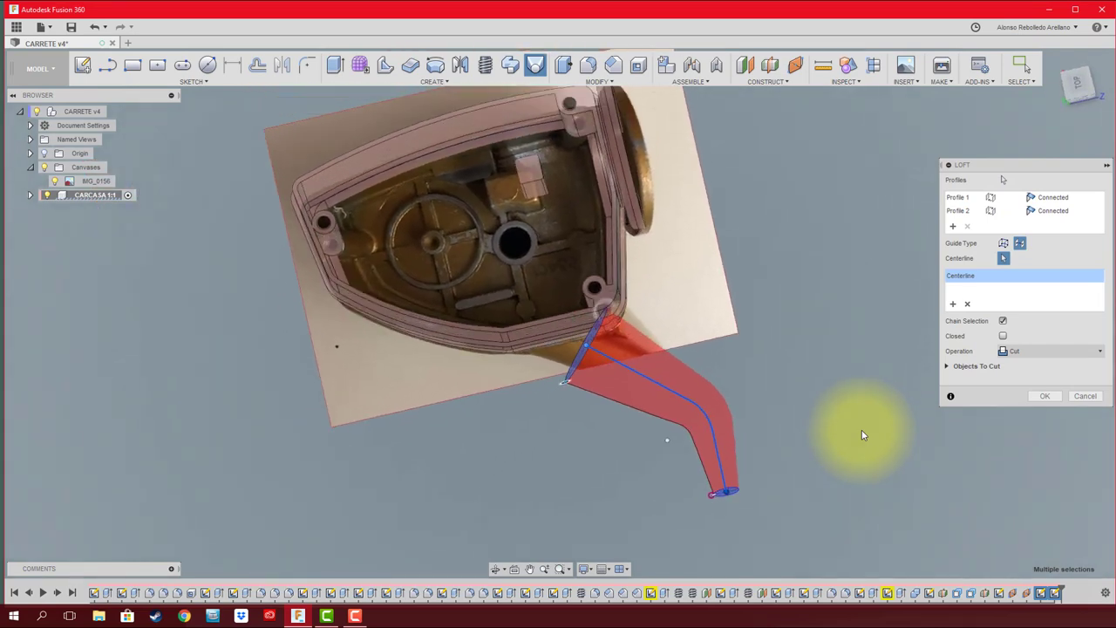
left_click(1046, 350)
left_click(1046, 368)
left_click(1055, 395)
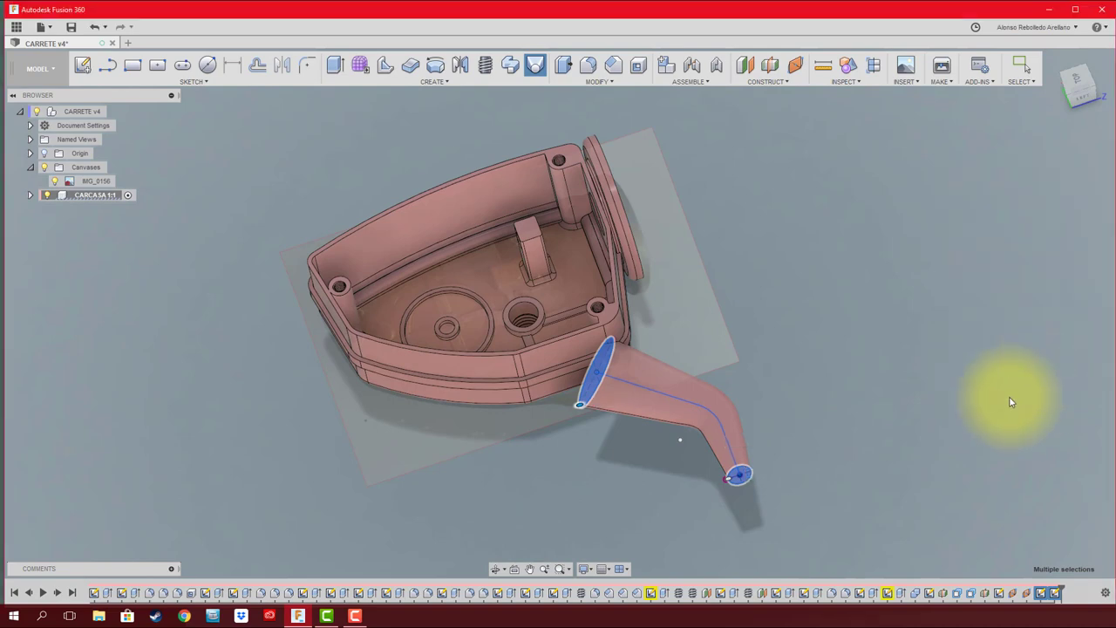
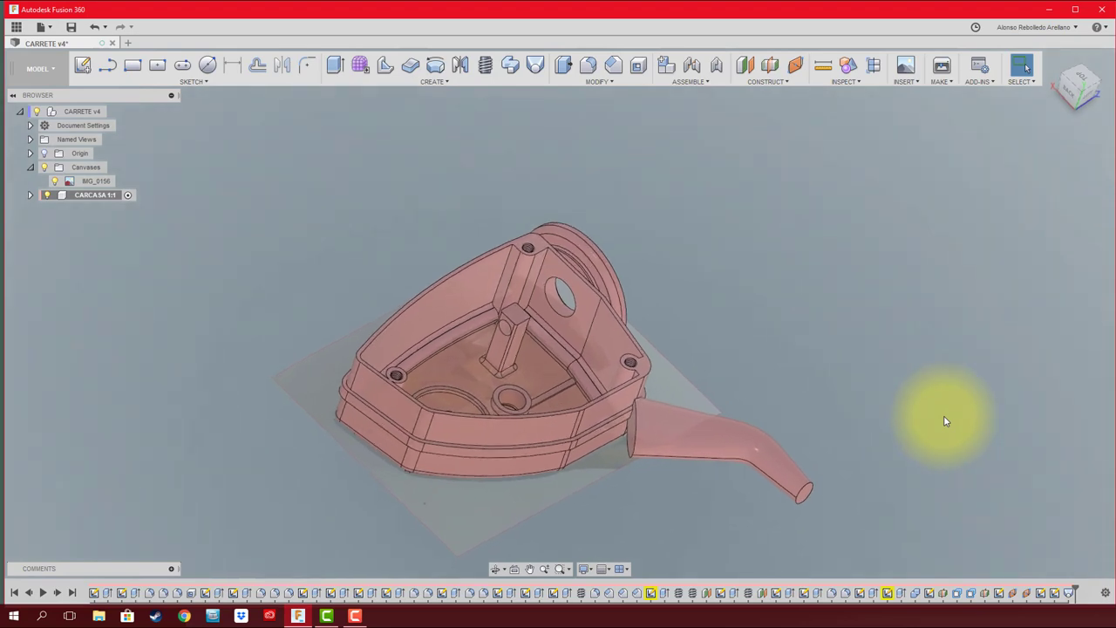
- Reopen Sketch26 and dimension the ellipse at the tube-housing junction to 5.00, then finish the sketch
right_click(1042, 597)
left_click(1072, 476)
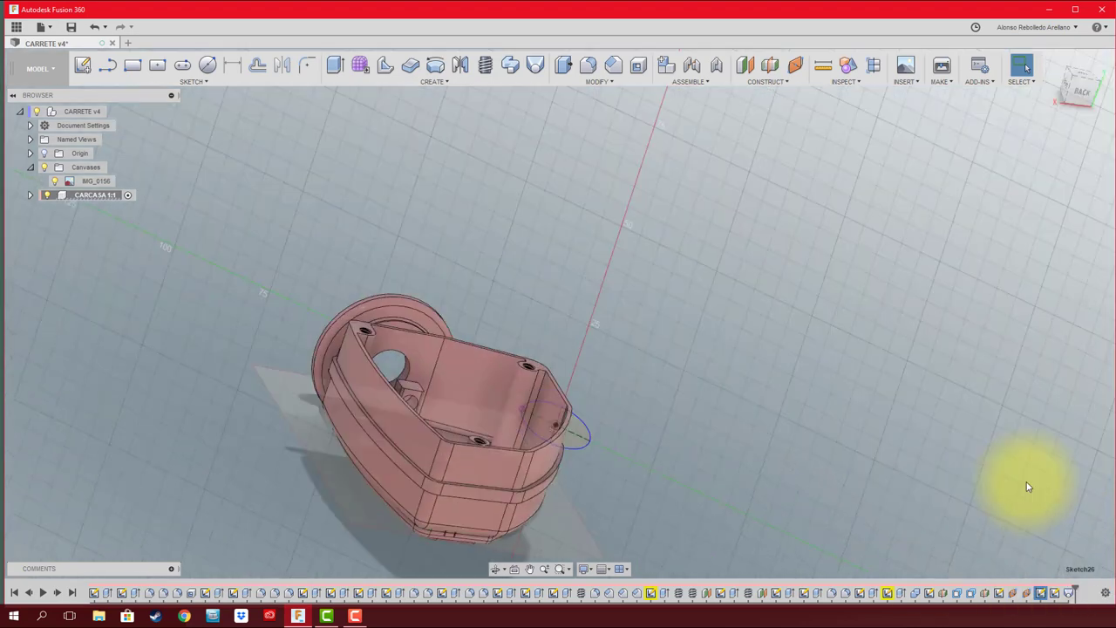
mouse_move(579, 477)
middle_mouse_down("shift")
mouse_move(558, 494)
mouse_move(532, 485)
mouse_move(593, 441)
middle_mouse_up("shift")
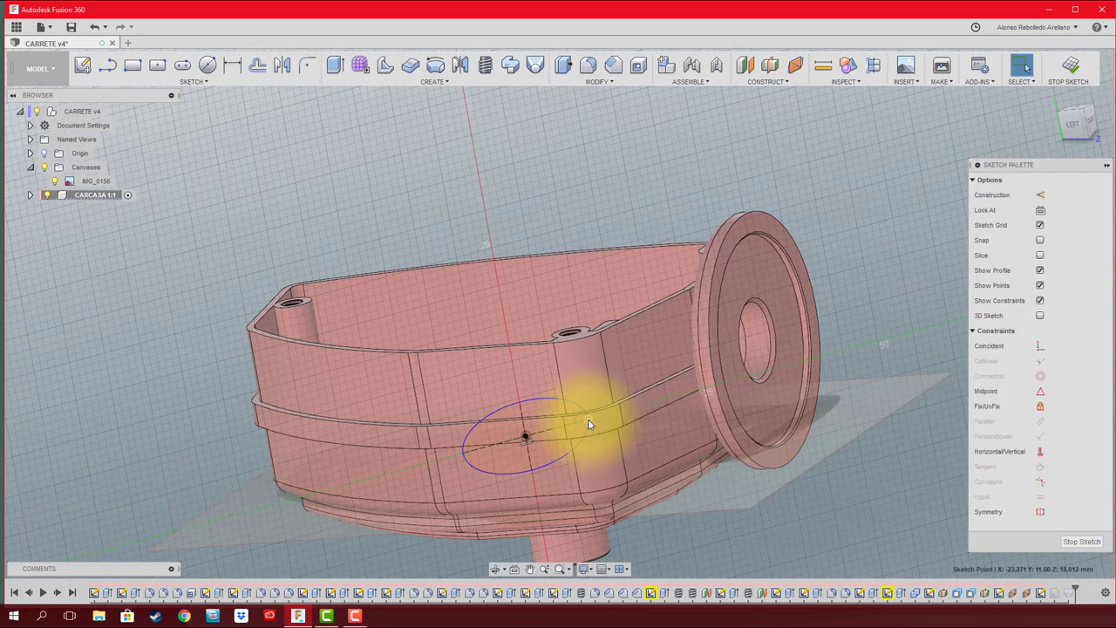
left_click(546, 401)
left_click(544, 398)
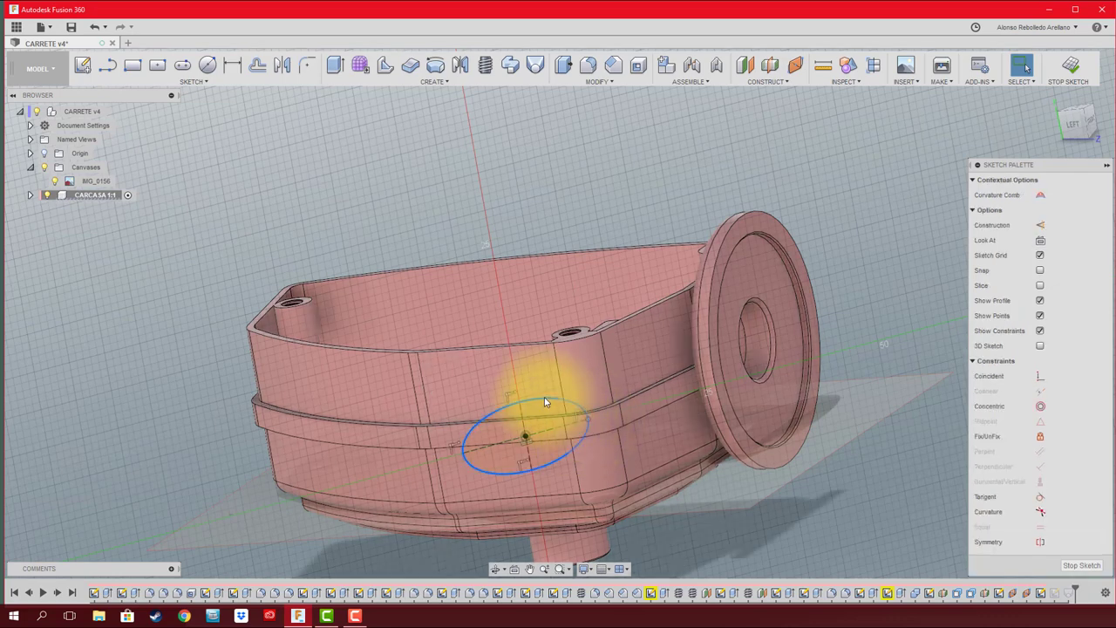
key("d")
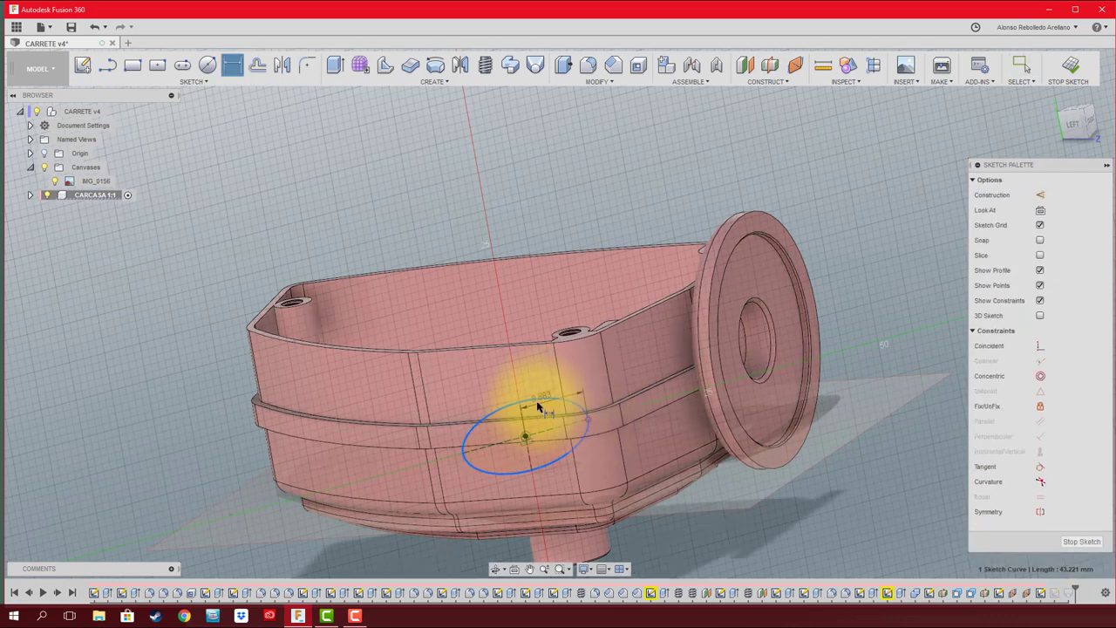
left_click(549, 380)
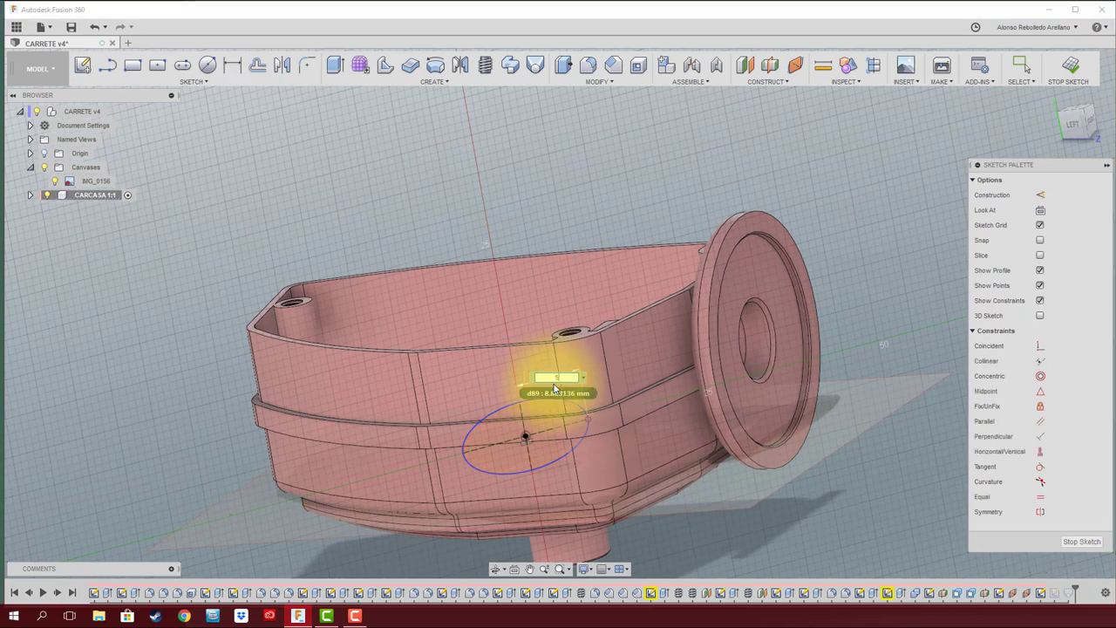
key("Return")
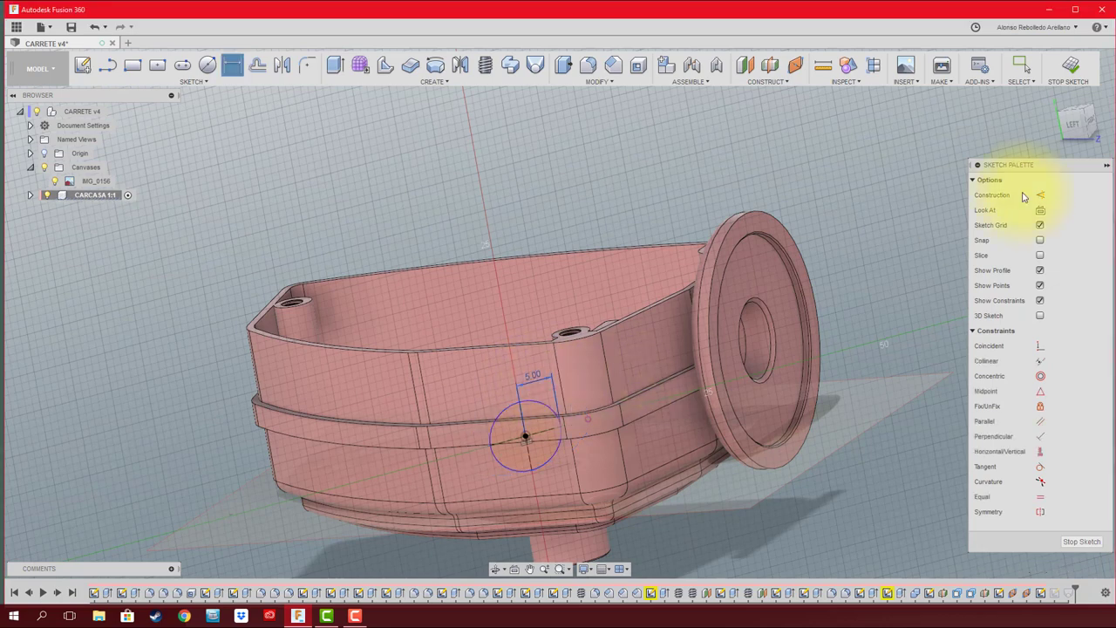
left_click(1069, 82)
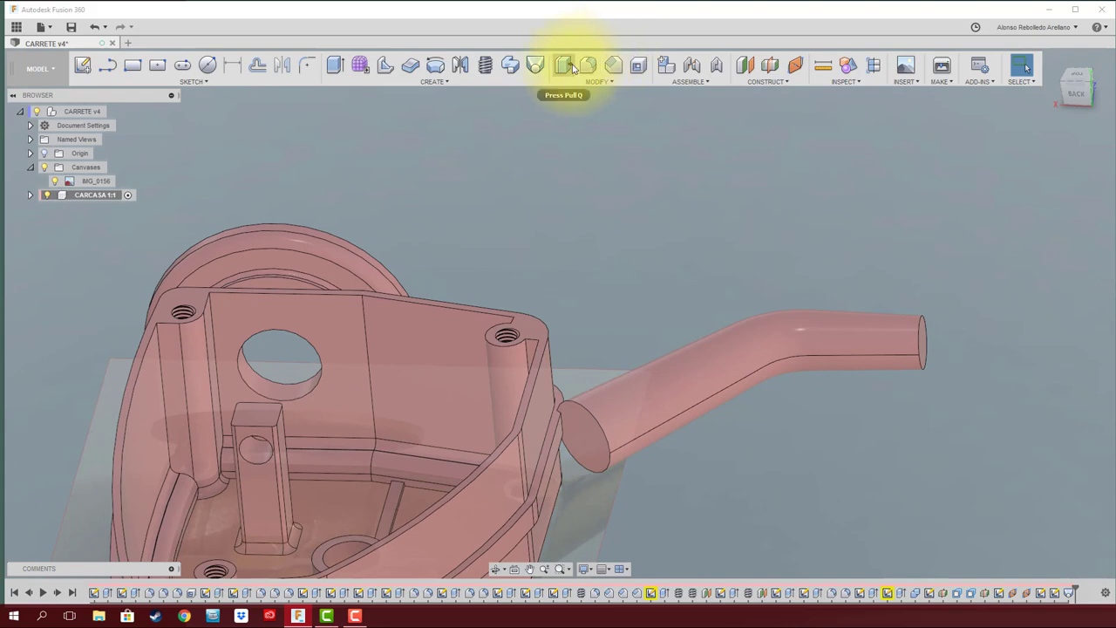
- Offset the bent tube's end face outward by 17 mm
left_click(571, 67)
left_click(576, 428)
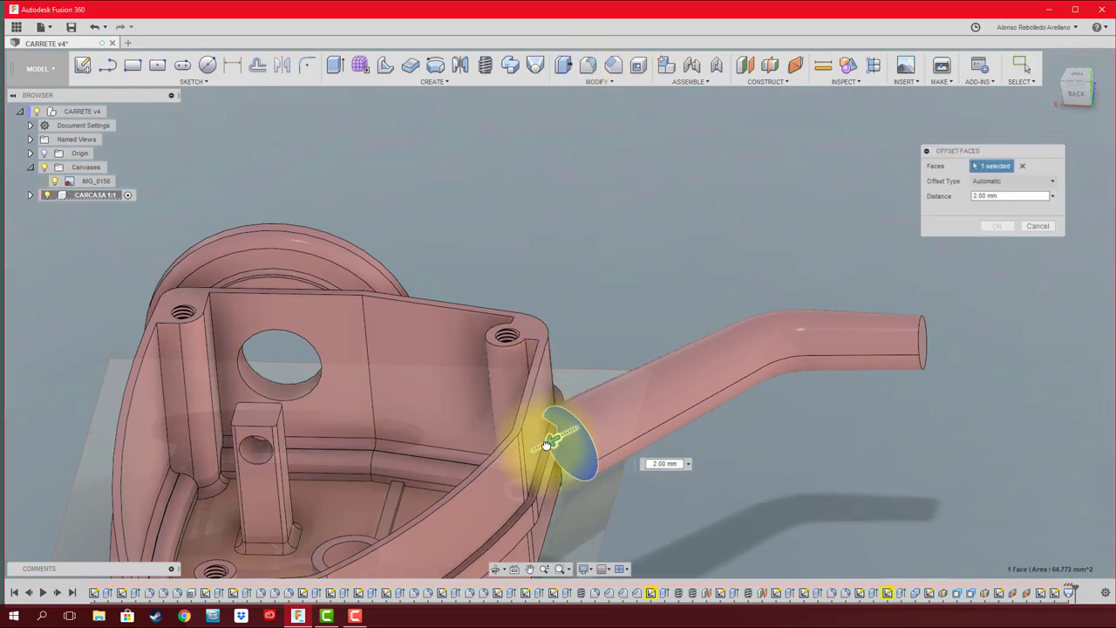
left_click_drag(546, 444, 456, 474)
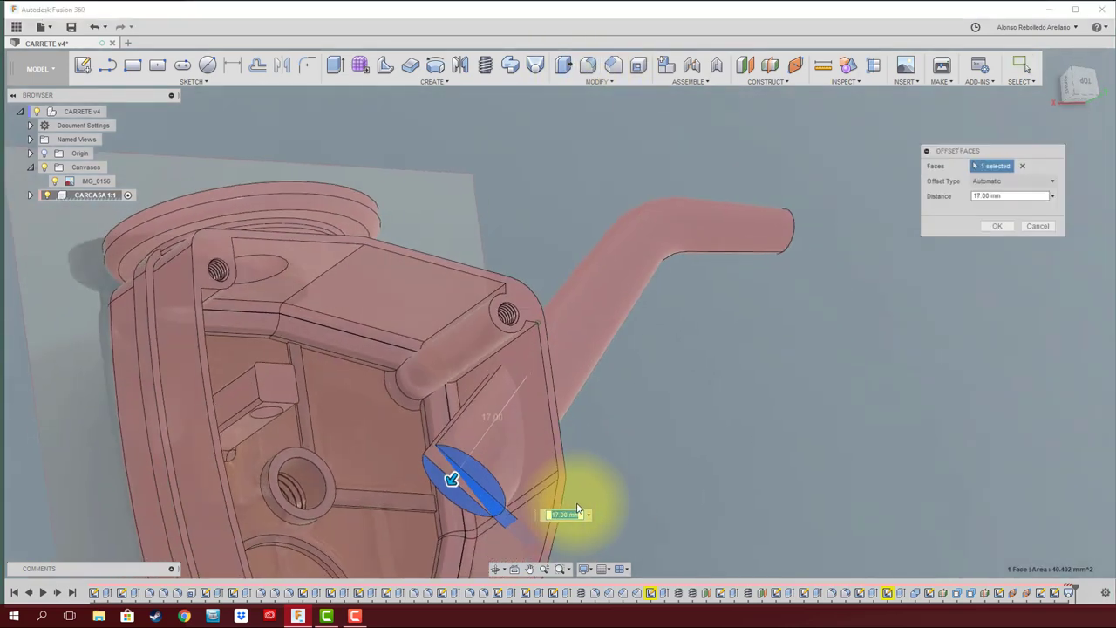
left_click(1036, 225)
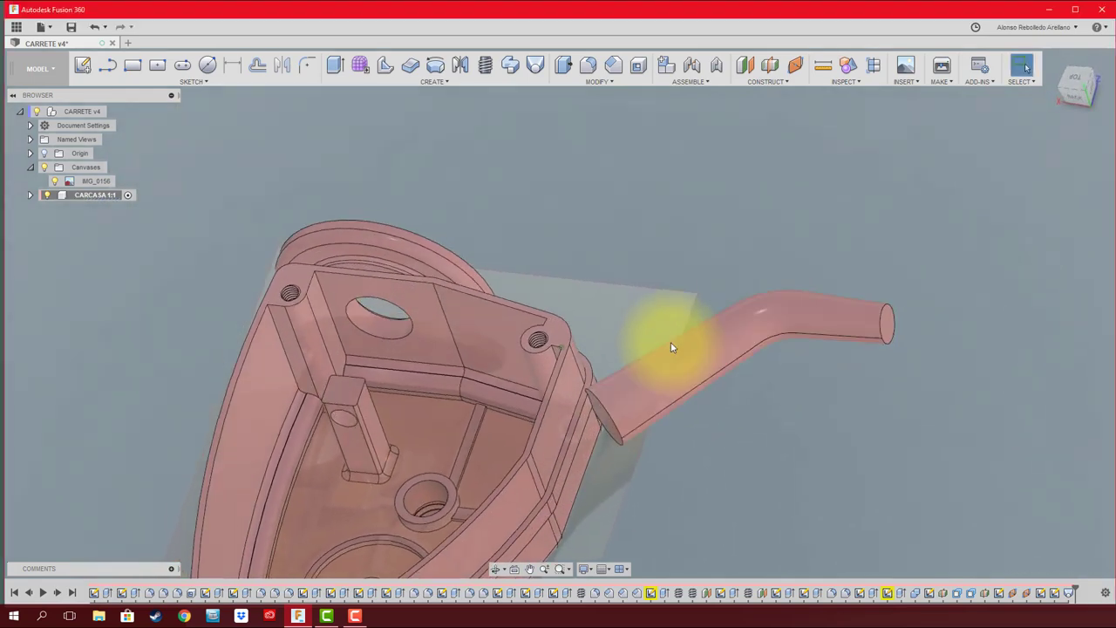
- Extrude the tube's end face as a Join up to the housing face (To Object)
middle_click_drag(672, 348, 587, 142, "shift")
left_click(340, 68)
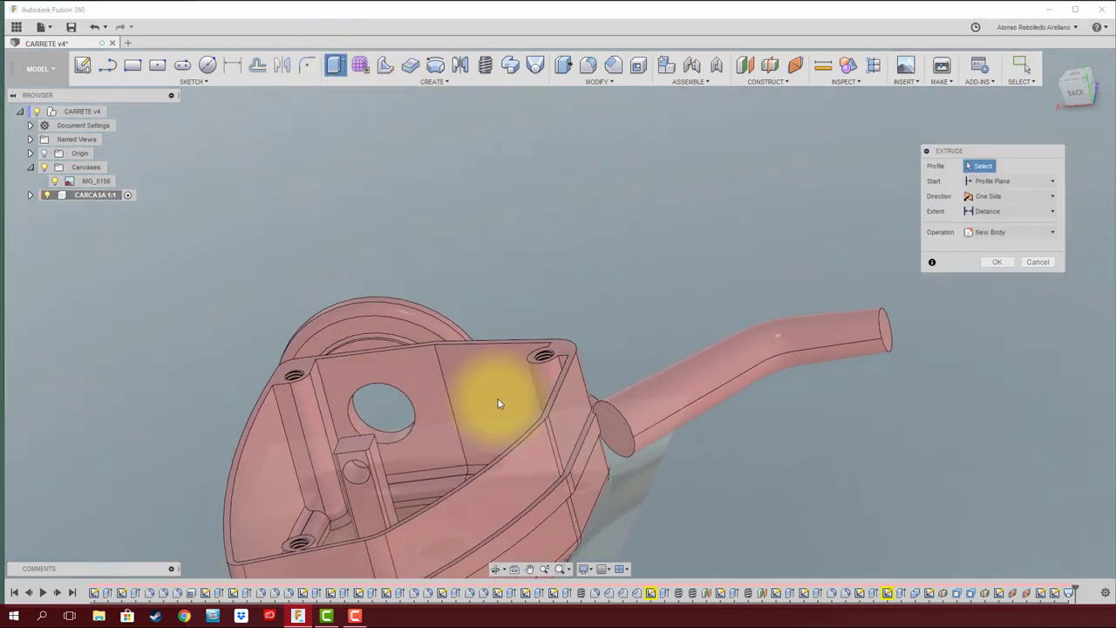
left_click(616, 438)
left_click_drag(608, 439, 509, 492)
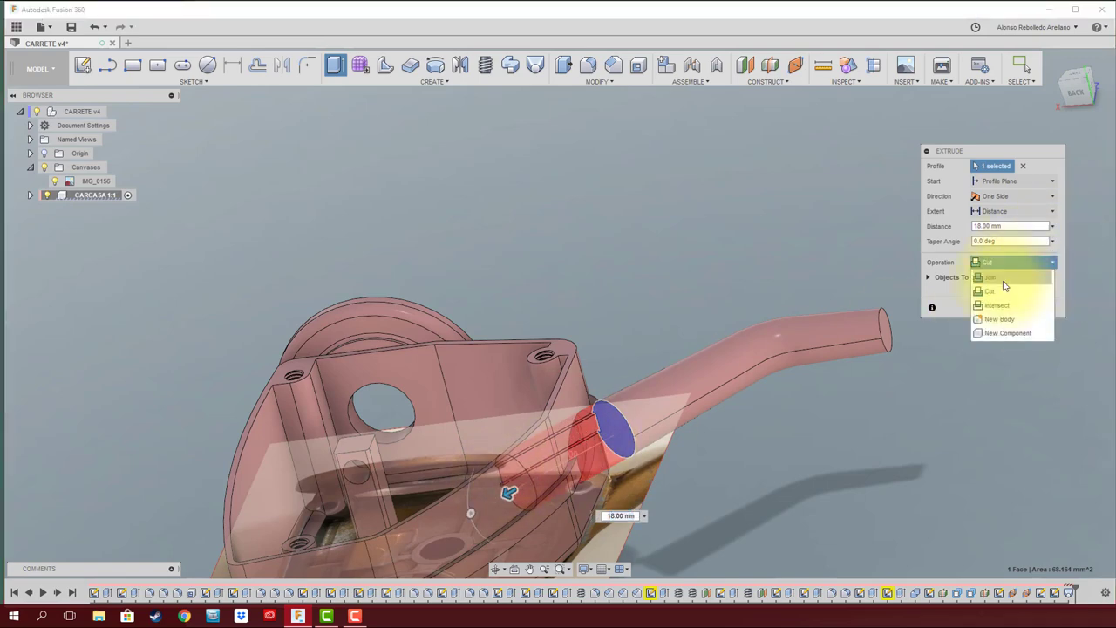
left_click(1004, 279)
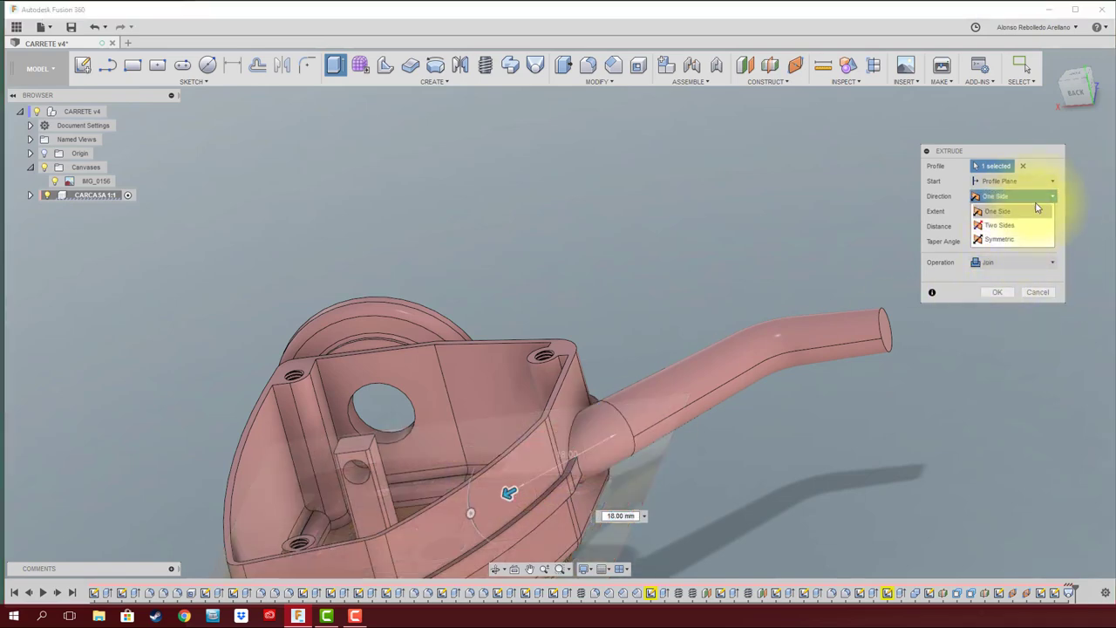
left_click(1032, 211)
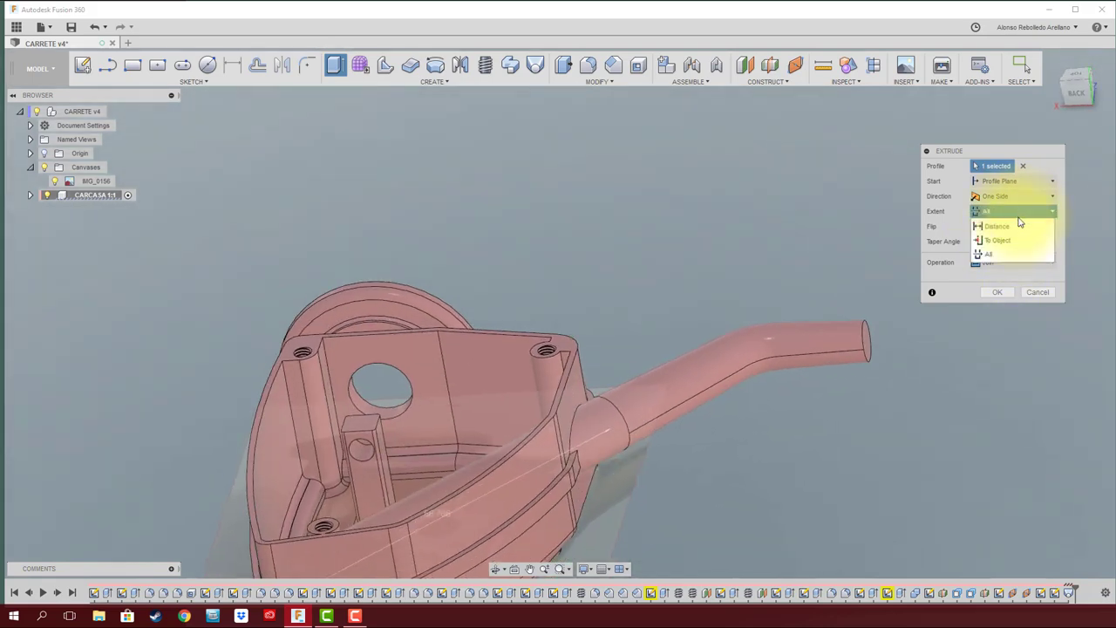
left_click(568, 416)
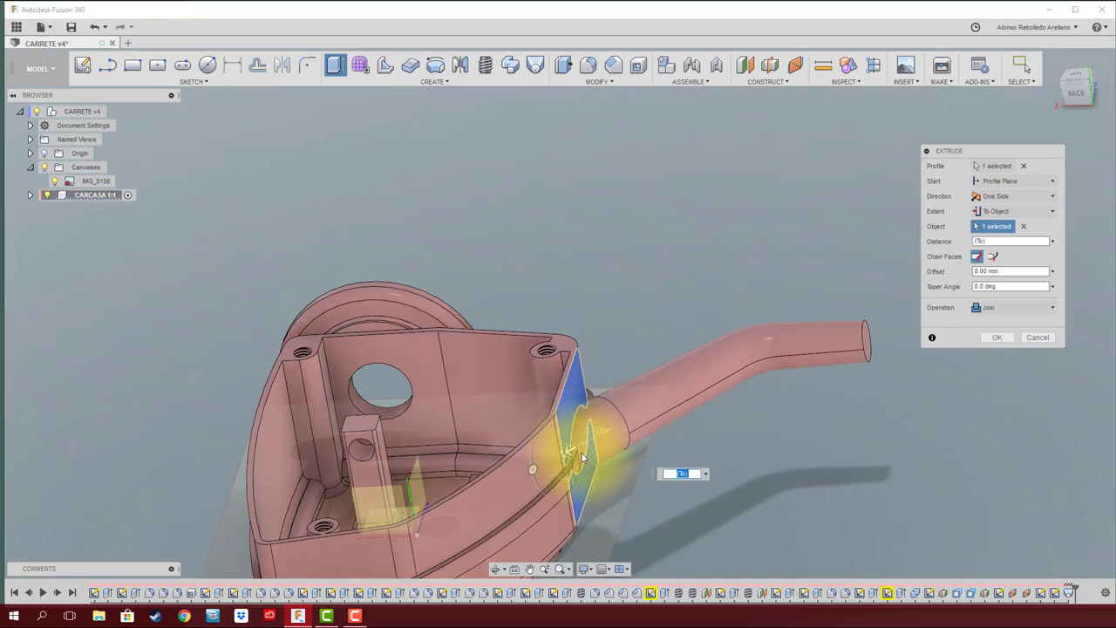
scroll(571, 475, "up", 5)
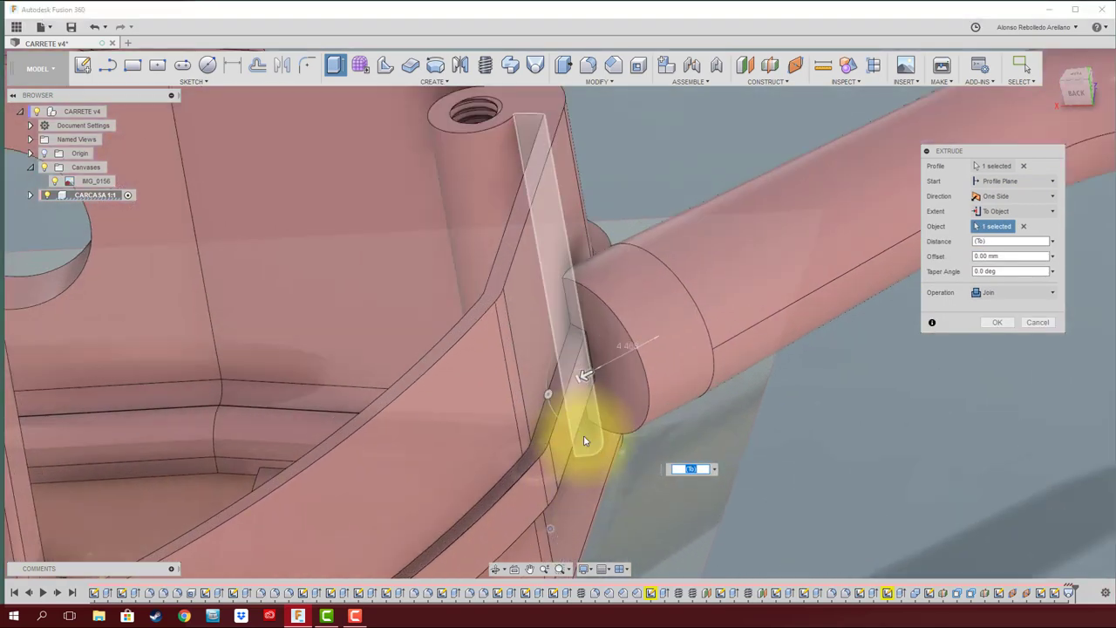
left_click(575, 511)
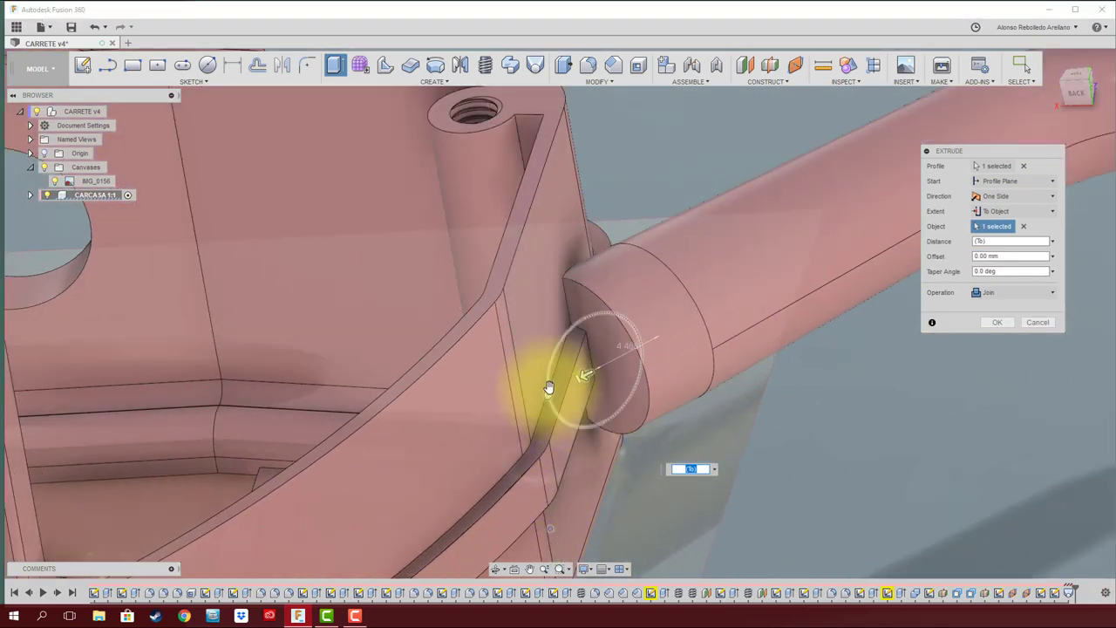
left_click(994, 322)
mouse_move(983, 323)
middle_mouse_down("shift")
mouse_move(668, 304)
mouse_move(662, 322)
mouse_move(747, 323)
mouse_move(672, 304)
mouse_move(668, 241)
mouse_move(601, 150)
mouse_move(541, 122)
middle_mouse_up("shift")
- Extrude the selected face 9 mm as a Join
left_click(335, 64)
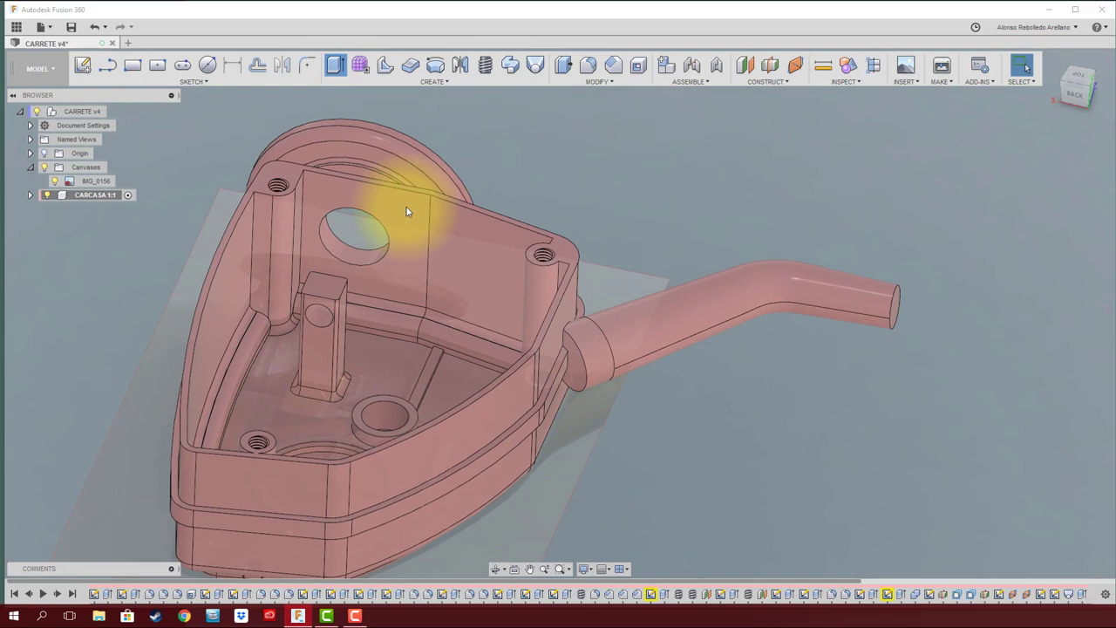
left_click(576, 381)
left_click_drag(560, 374, 517, 399)
left_click(1002, 278)
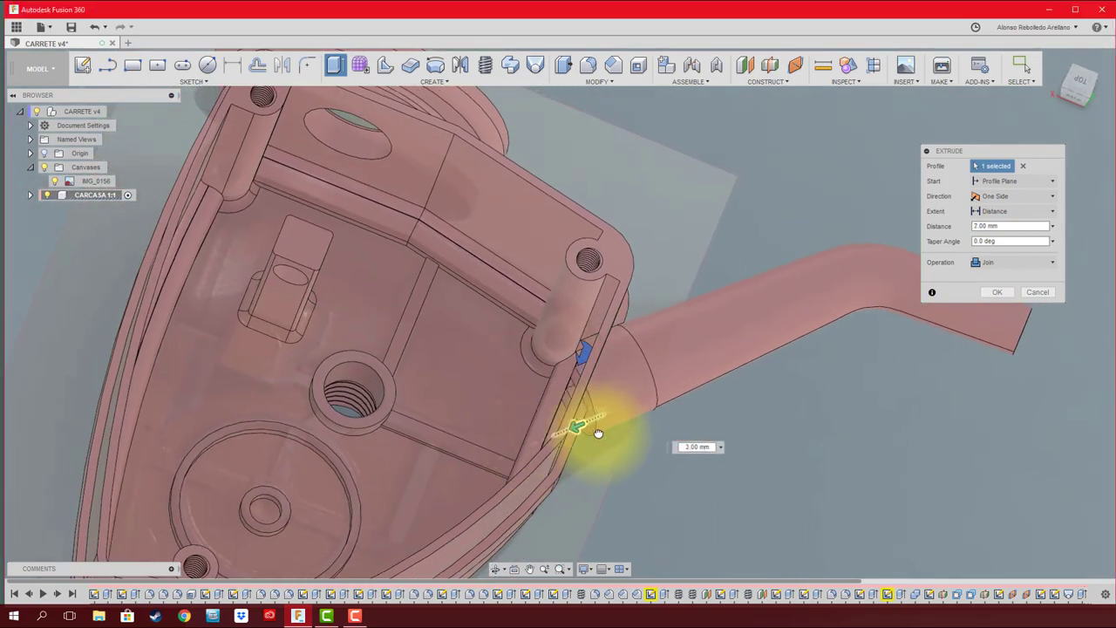
left_click(997, 292)
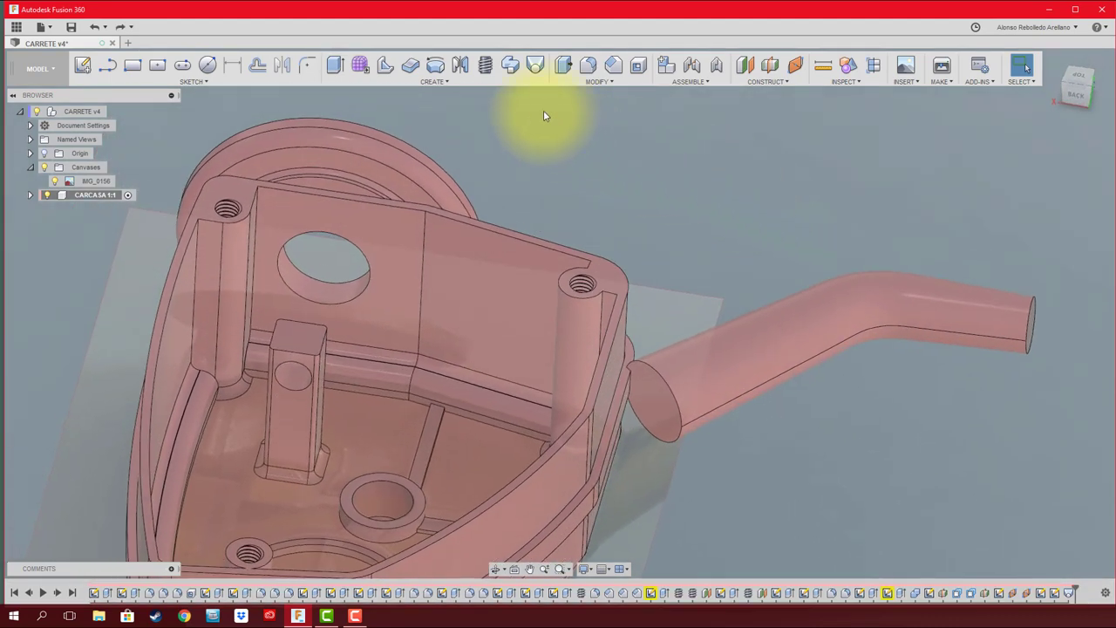
- Extrude the tube's end face as a Join up to the housing body (To Object)
left_click(335, 66)
left_click(651, 414)
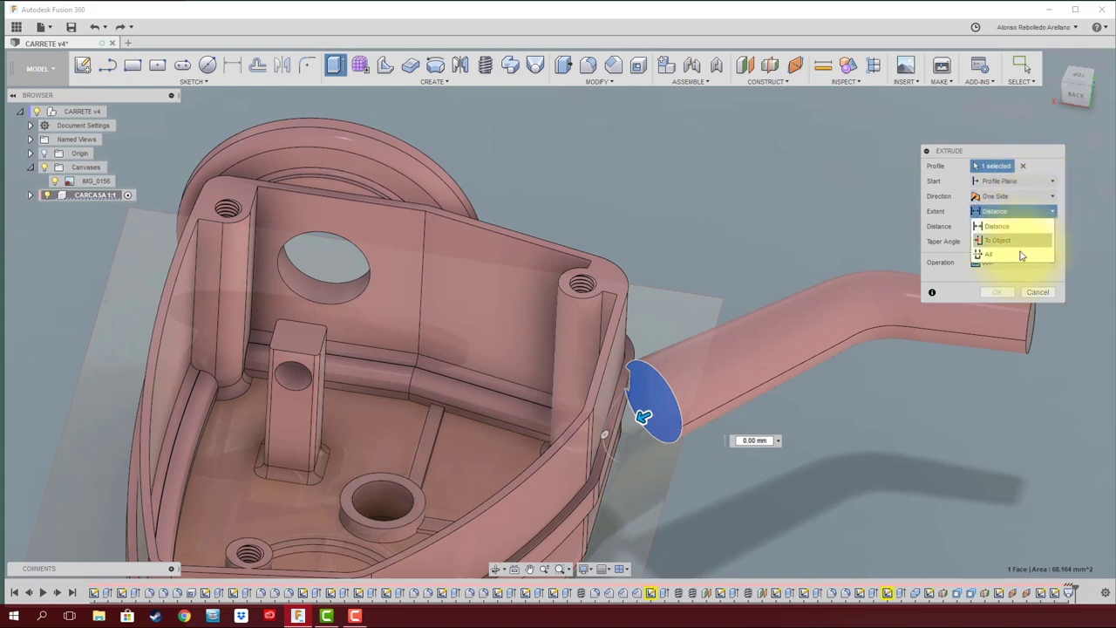
left_click(1019, 252)
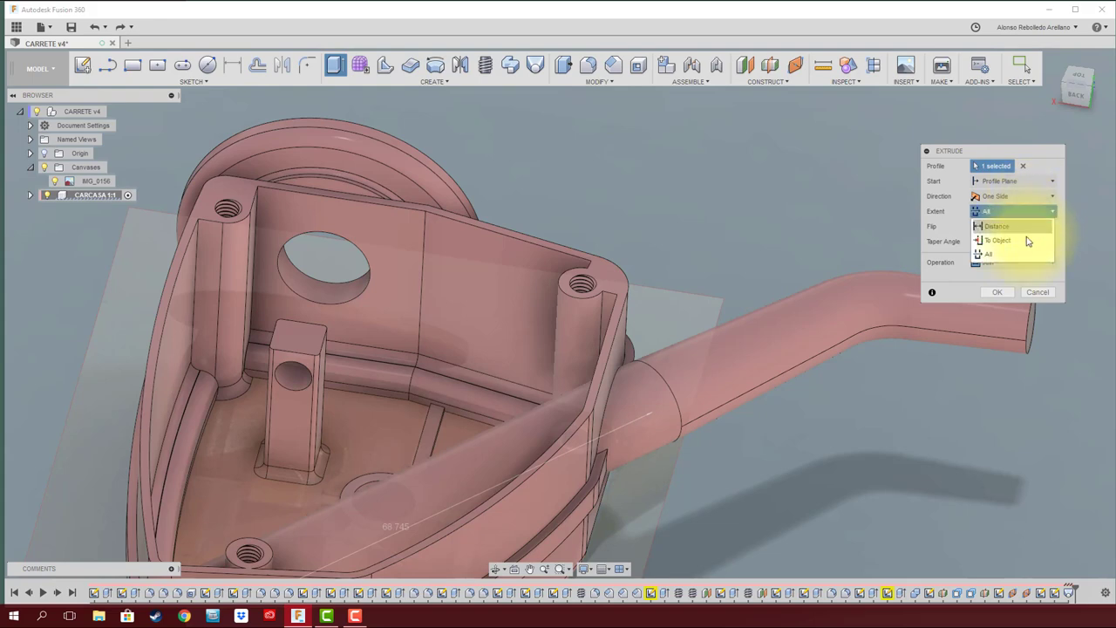
left_click(1026, 242)
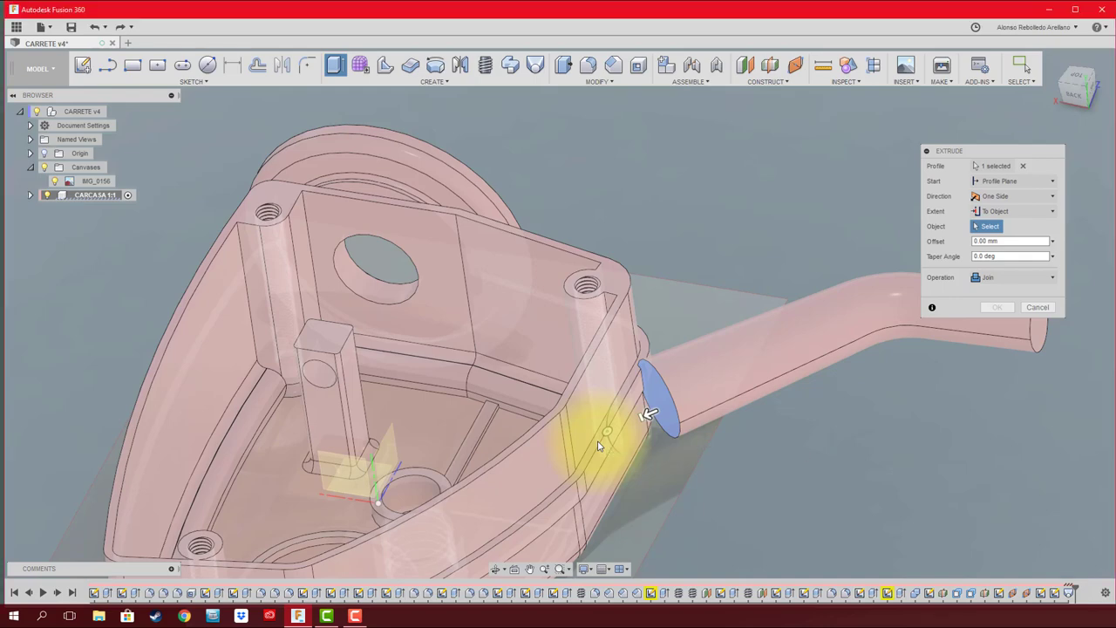
left_click(598, 445)
left_click(994, 338)
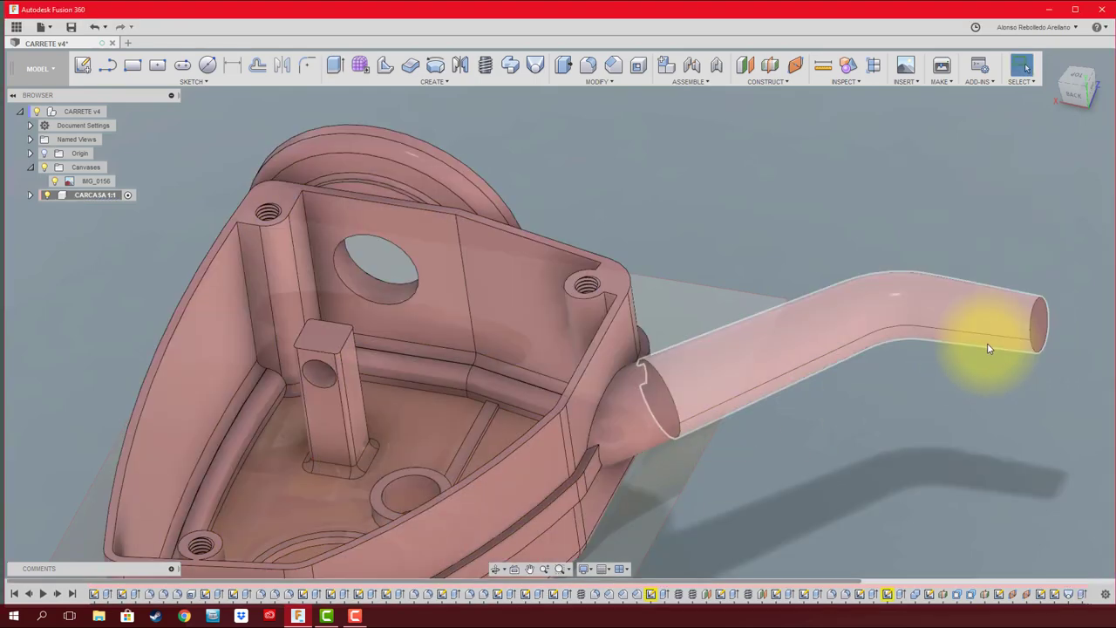
middle_click_drag(989, 342, 336, 133, "shift")
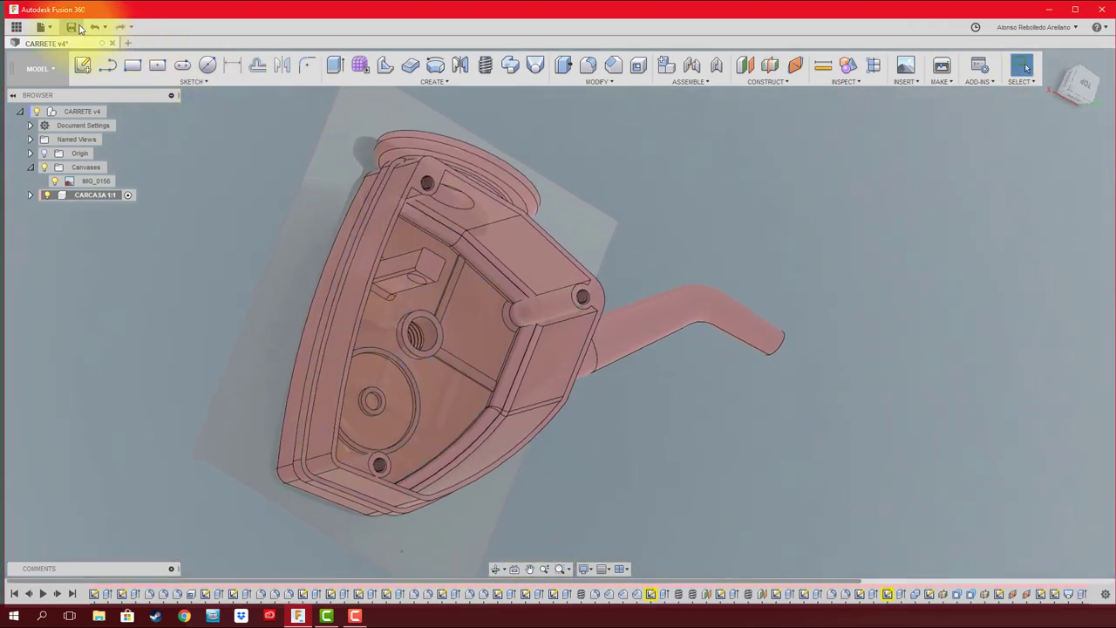
- Save a new version of the design
left_click(70, 28)
left_click(494, 321)
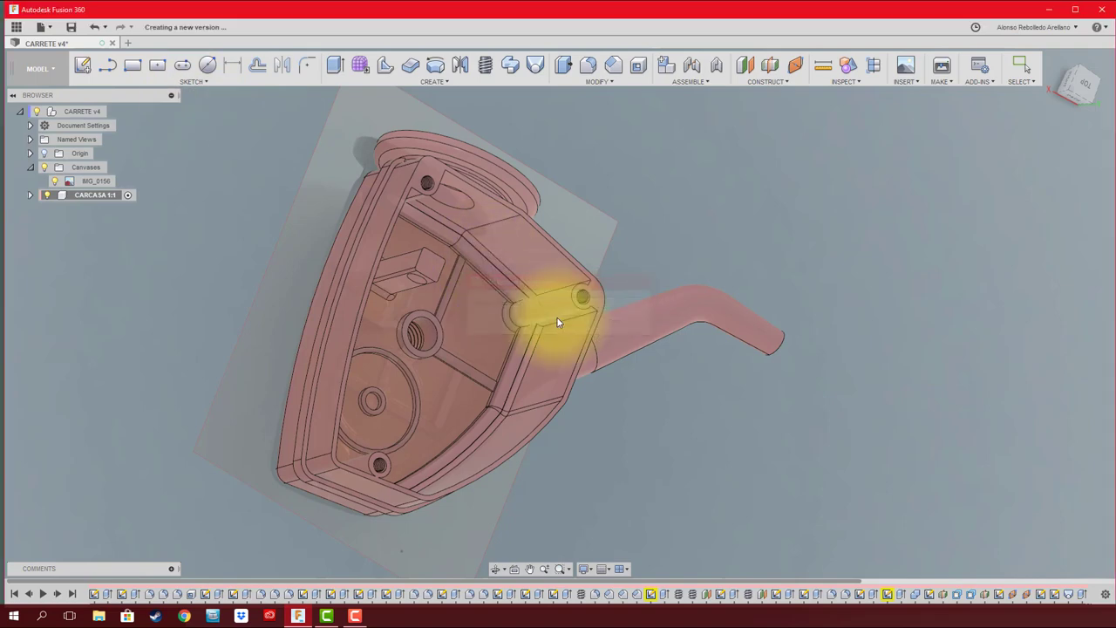
mouse_move(620, 360)
middle_mouse_down("shift")
mouse_move(468, 250)
mouse_move(579, 55)
middle_mouse_up("shift")
- Fillet the two edges at the tube's joint with the housing despite the size warning
left_click(587, 65)
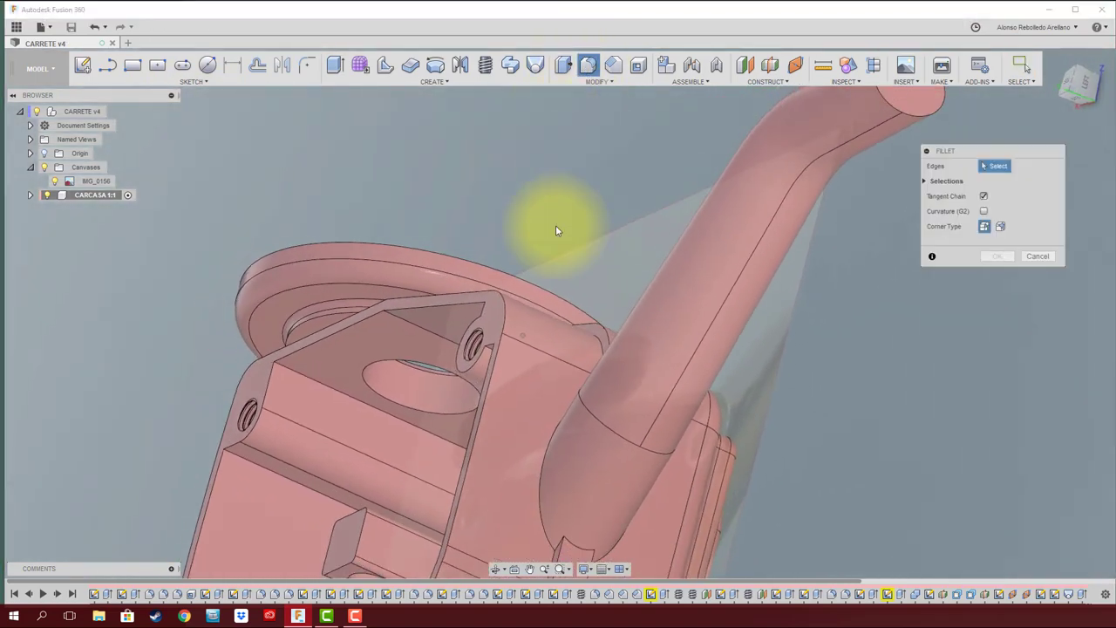
left_click(538, 463)
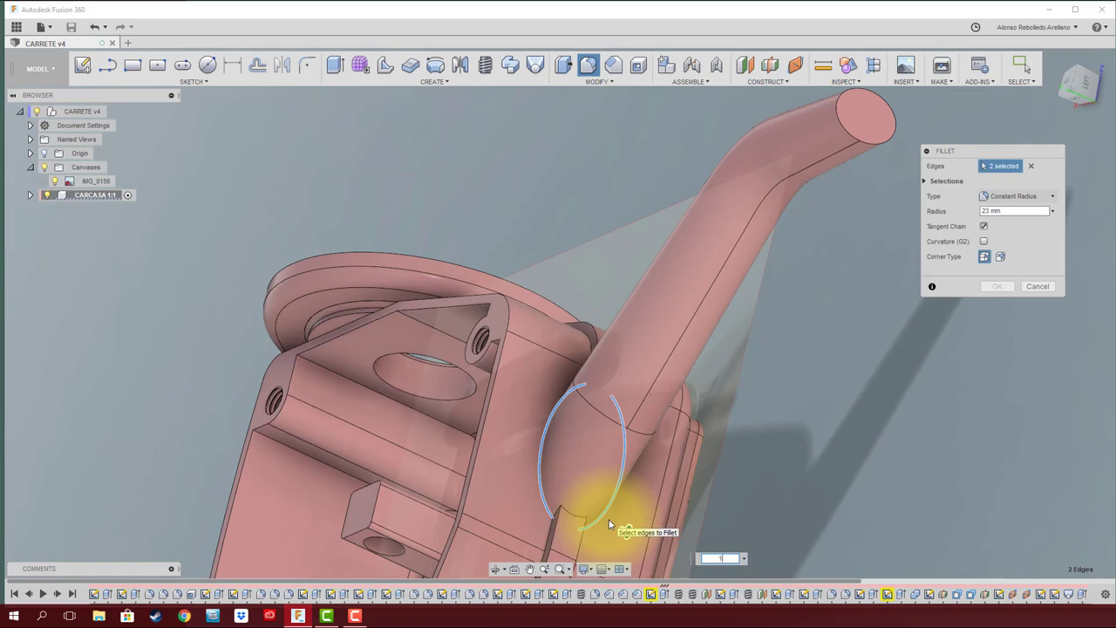
left_click(997, 286)
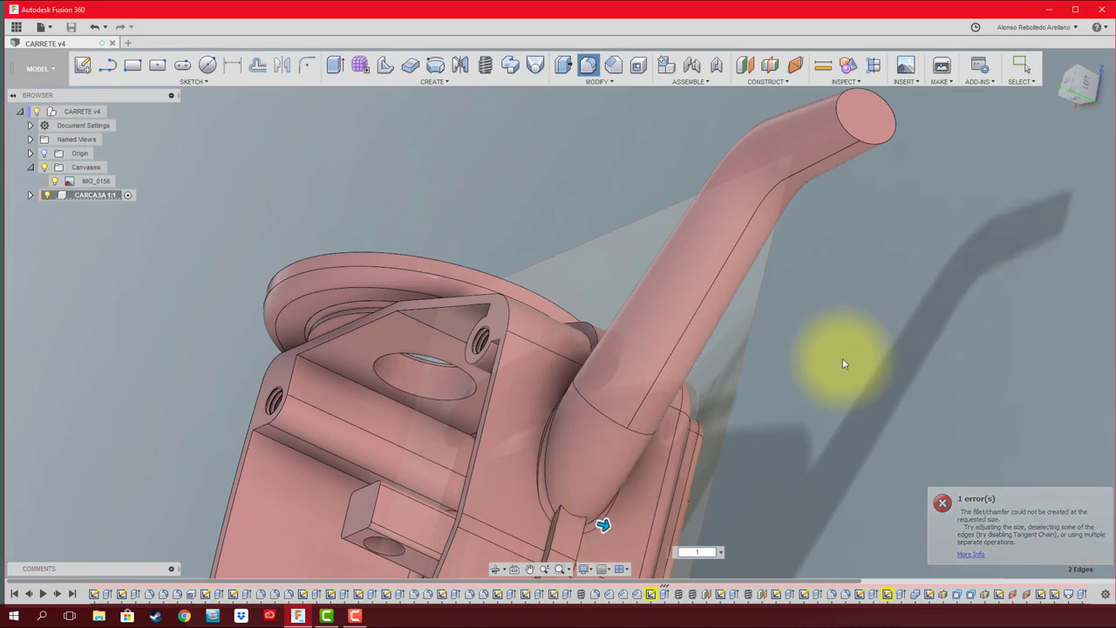
mouse_move(804, 376)
middle_mouse_down("shift")
mouse_move(753, 400)
mouse_move(822, 347)
mouse_move(561, 524)
middle_mouse_up("shift")
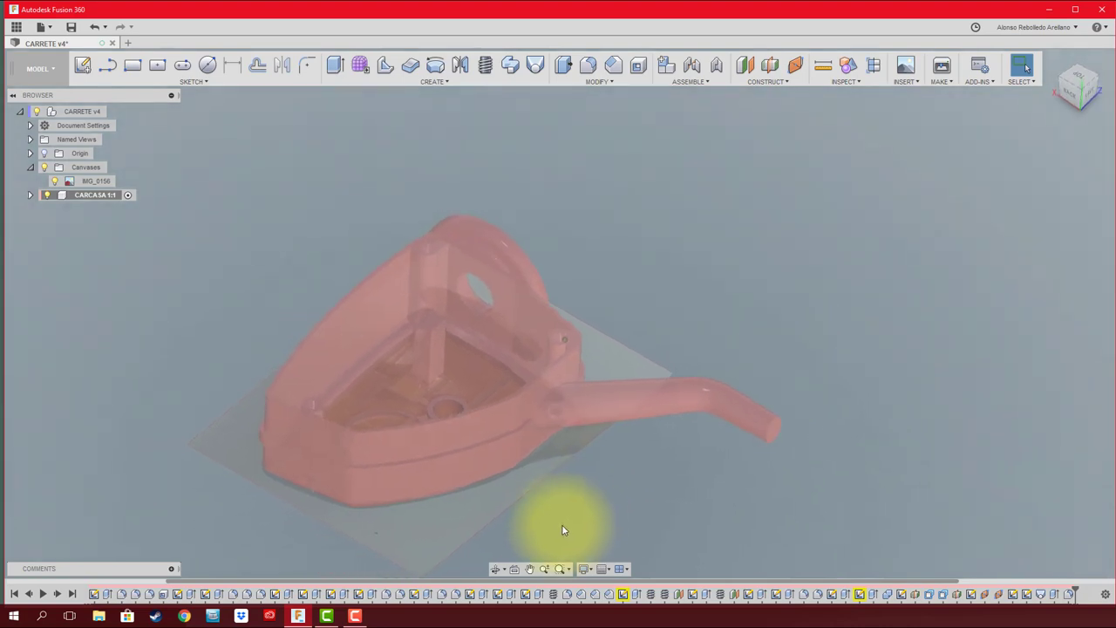
- Set the visual style to Shaded with Visible Edges Only and hide all construction features
left_click(591, 570)
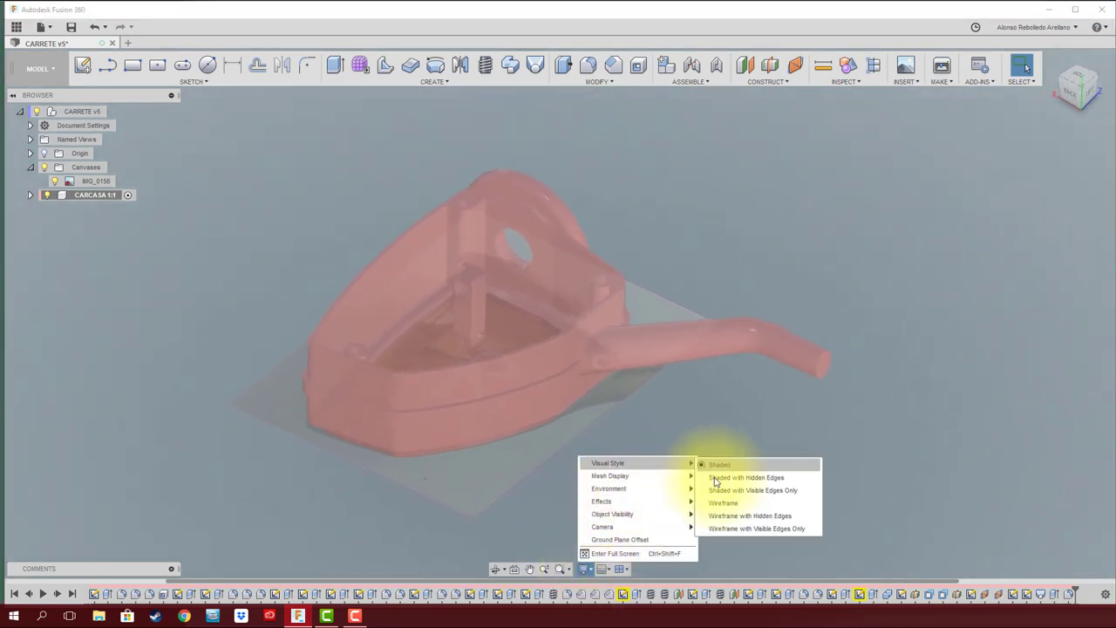
left_click(731, 483)
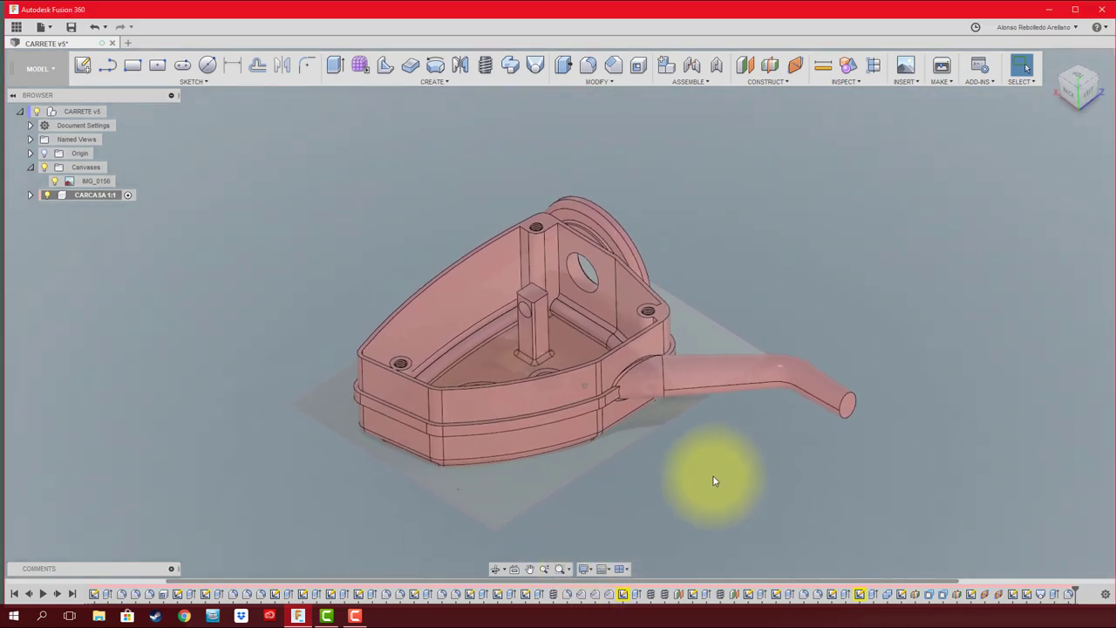
left_click(591, 568)
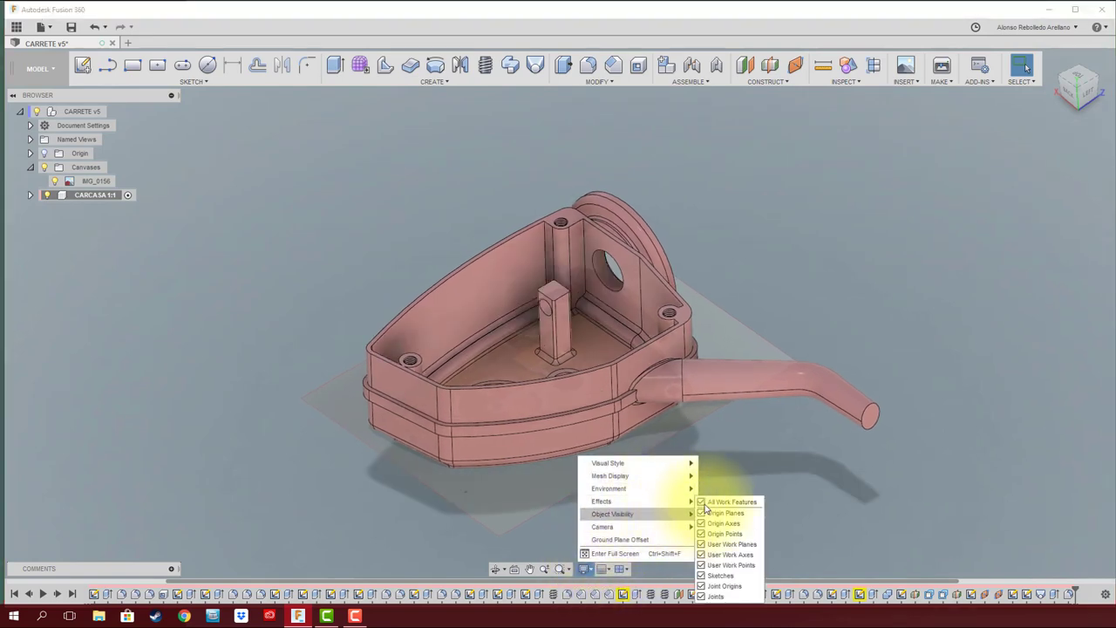
left_click(768, 480)
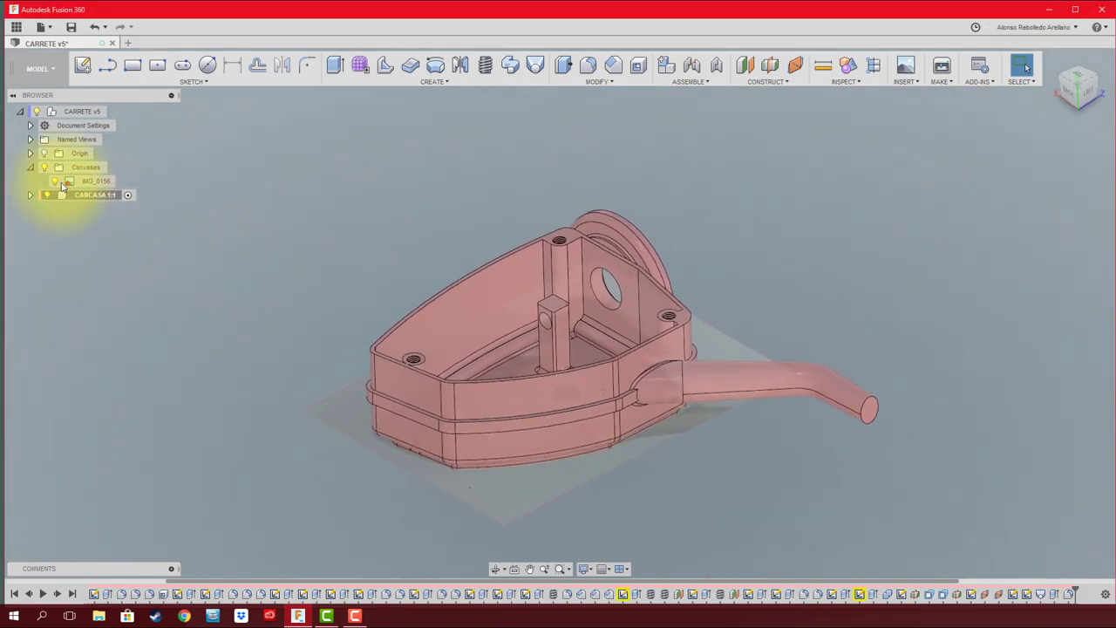
middle_click_drag(294, 209, 529, 474, "shift")
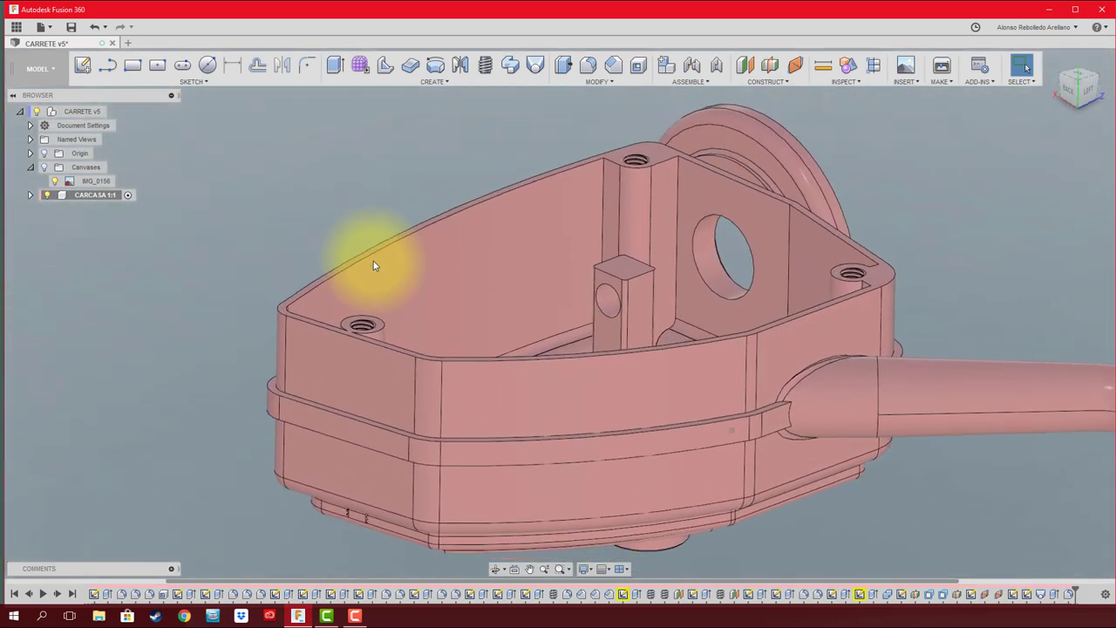
- Create a midplane between the two faces of the housing's outer rim rib
left_click(769, 73)
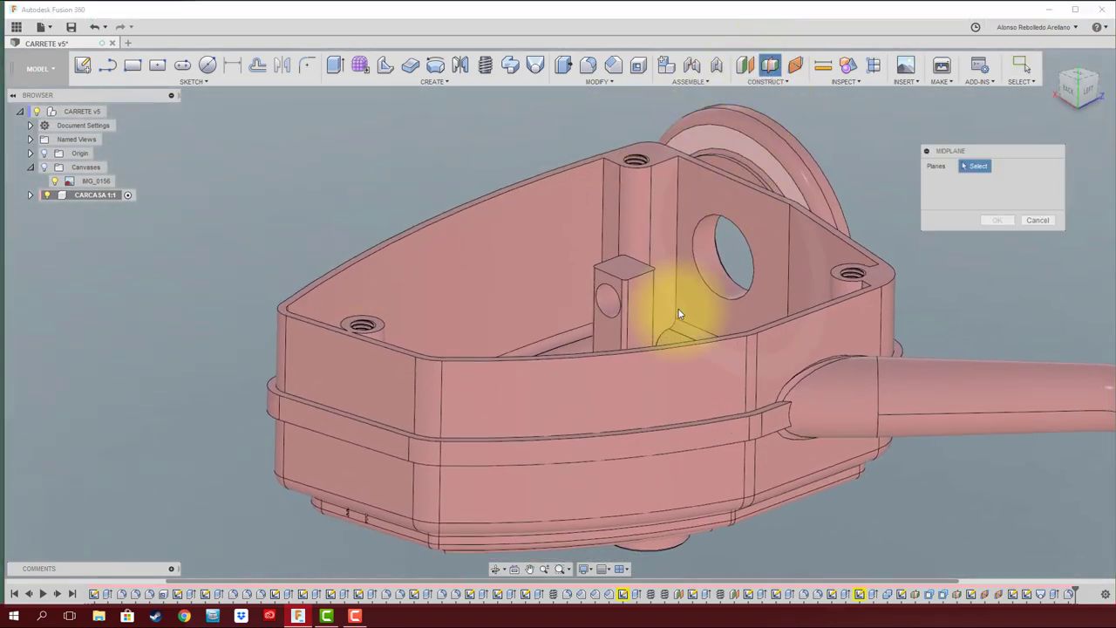
scroll(668, 332, "up", 3)
middle_click_drag(682, 358, 872, 481, "shift")
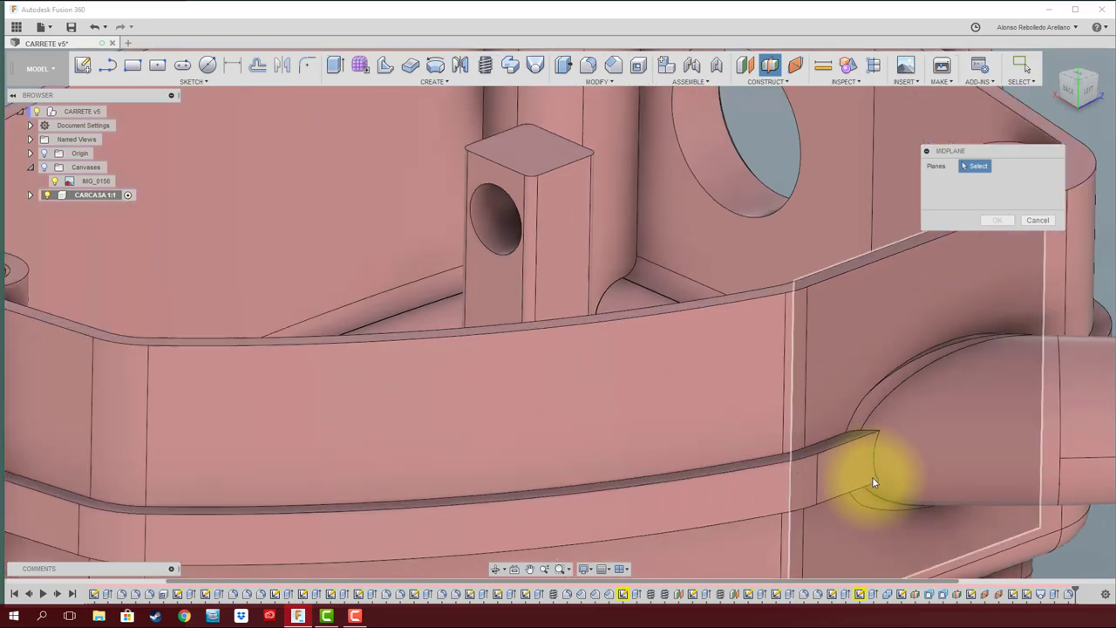
left_click(755, 461)
mouse_move(756, 460)
middle_mouse_down("shift")
mouse_move(682, 433)
mouse_move(693, 410)
middle_mouse_up("shift")
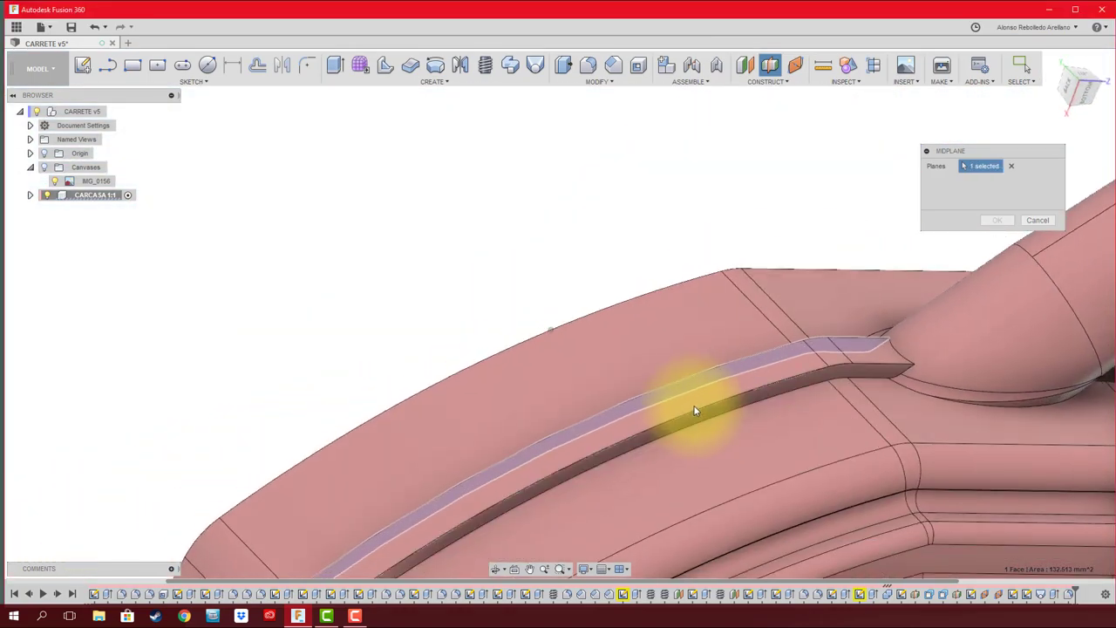
left_click(698, 421)
left_click(995, 221)
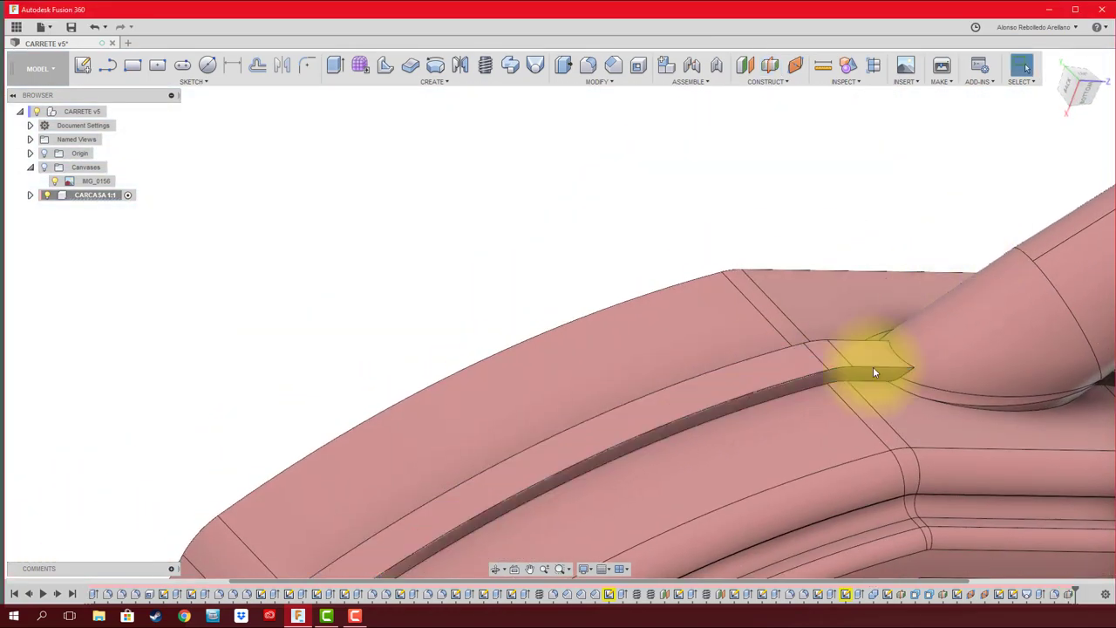
- Show all work features and start a new sketch on the midplane
left_click(588, 568)
mouse_move(628, 514)
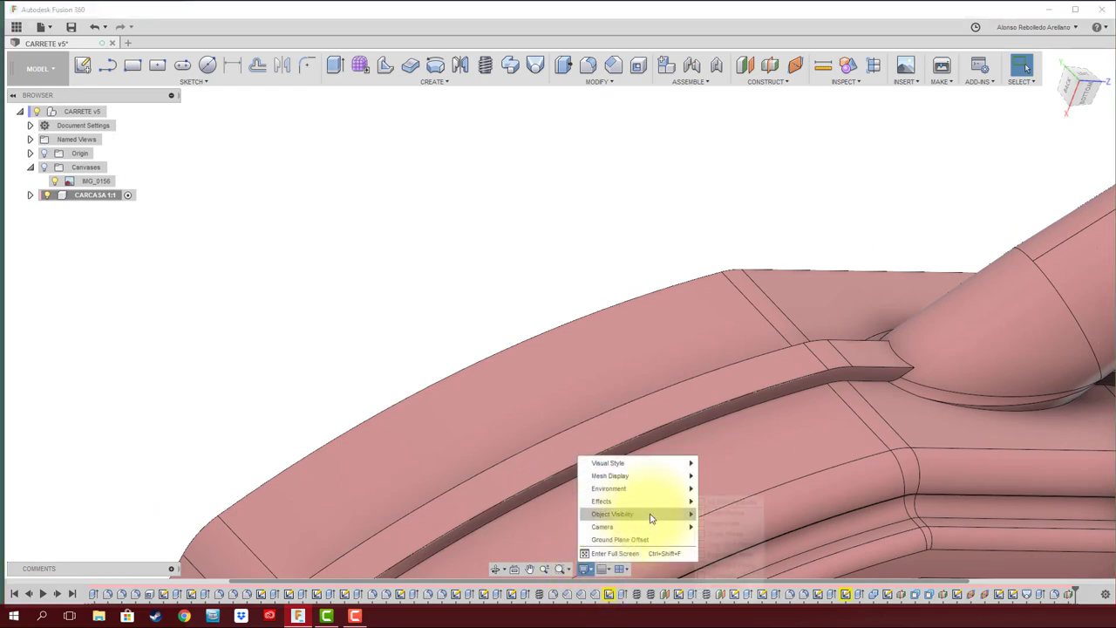
left_click(702, 504)
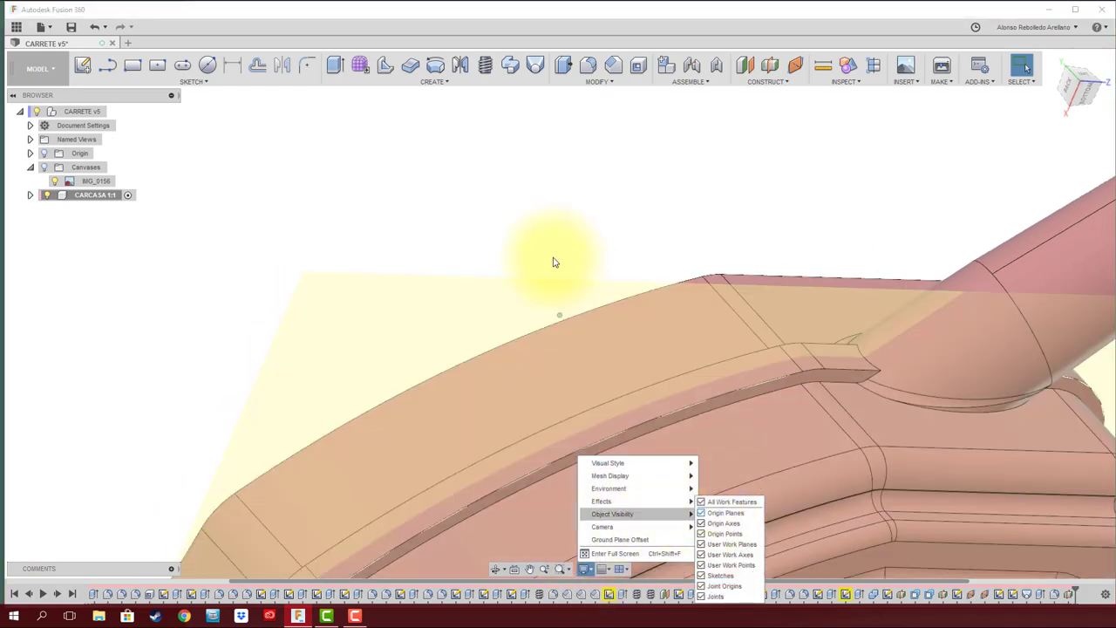
mouse_move(553, 259)
middle_mouse_down("shift")
mouse_move(605, 279)
mouse_move(632, 338)
mouse_move(626, 330)
middle_mouse_up("shift")
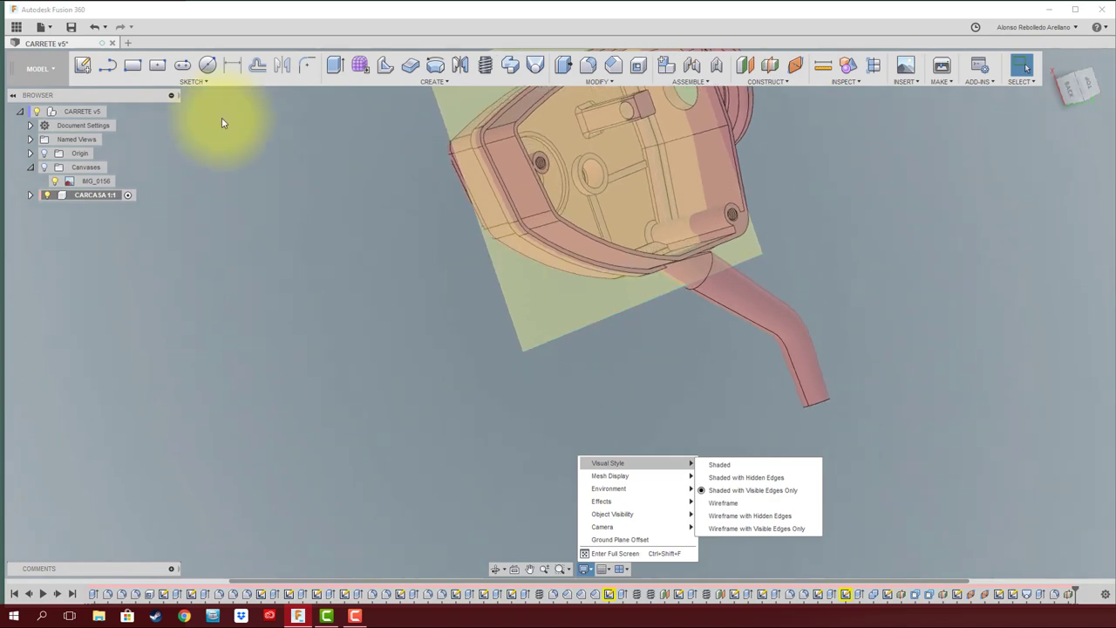
left_click(82, 67)
left_click(578, 329)
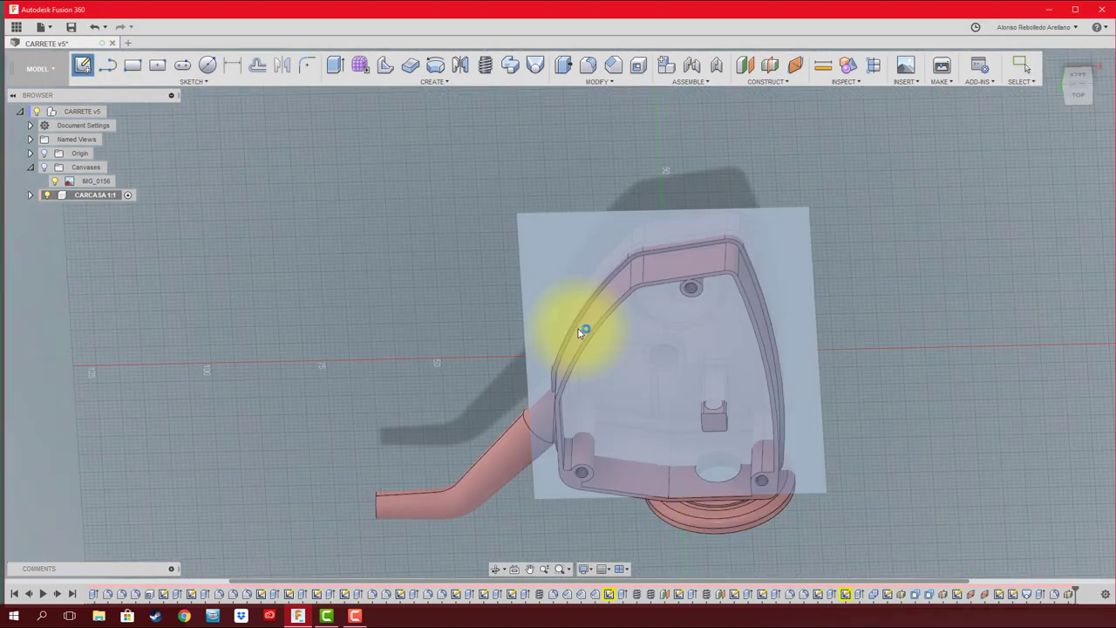
- Draw the horizontal base line across the handle's tip with short end segments at each side
left_click(1097, 94)
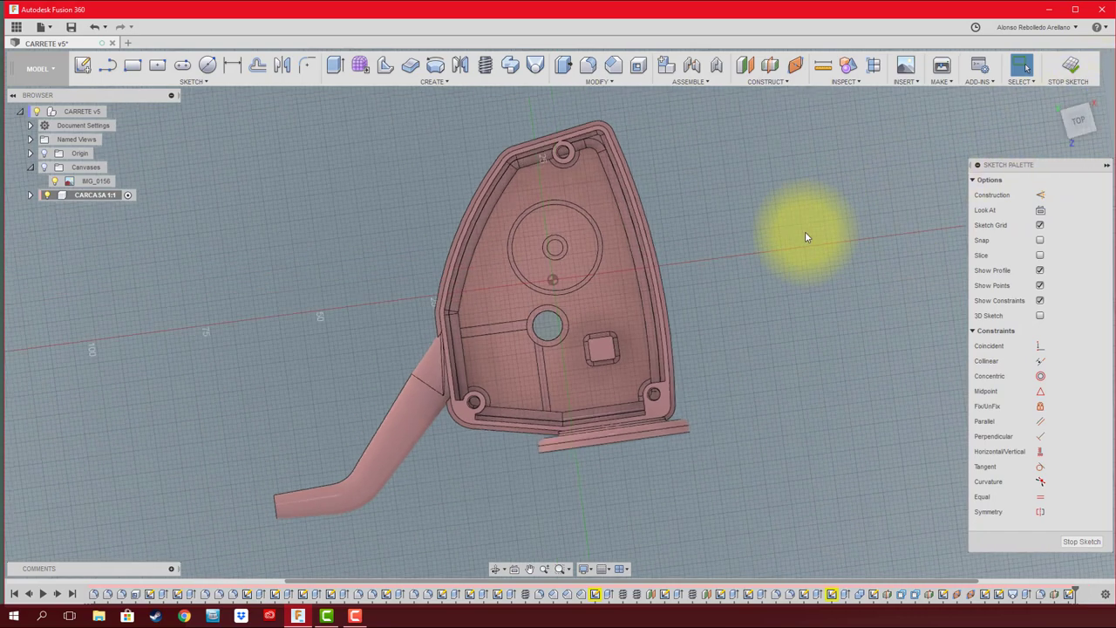
middle_click_drag(769, 408, 658, 258)
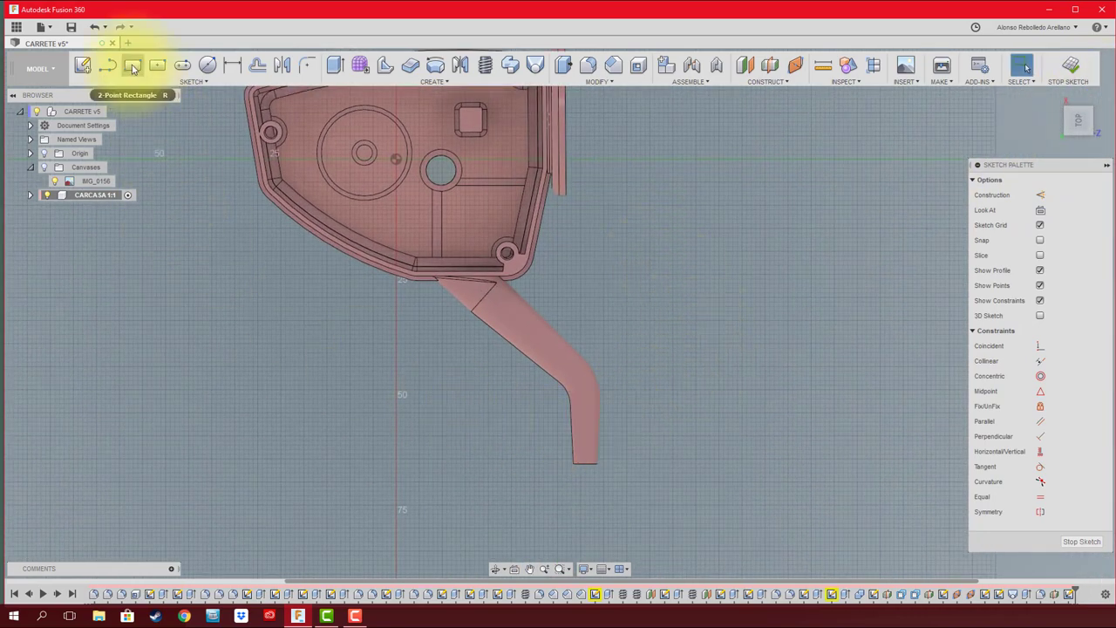
left_click(466, 463)
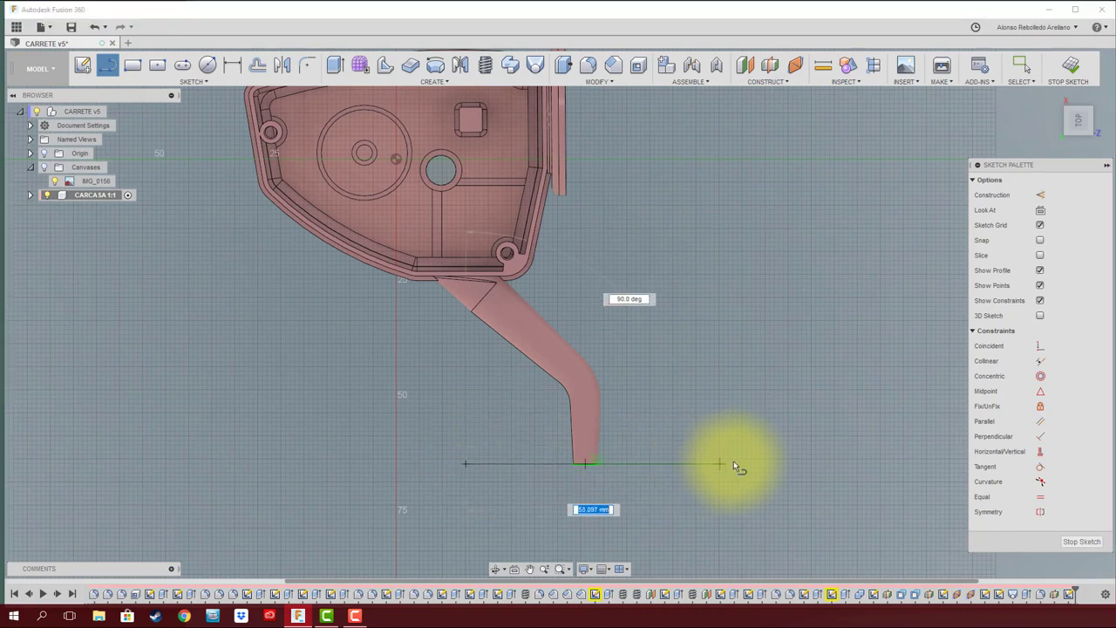
left_click(741, 462)
scroll(747, 443, "up", 2)
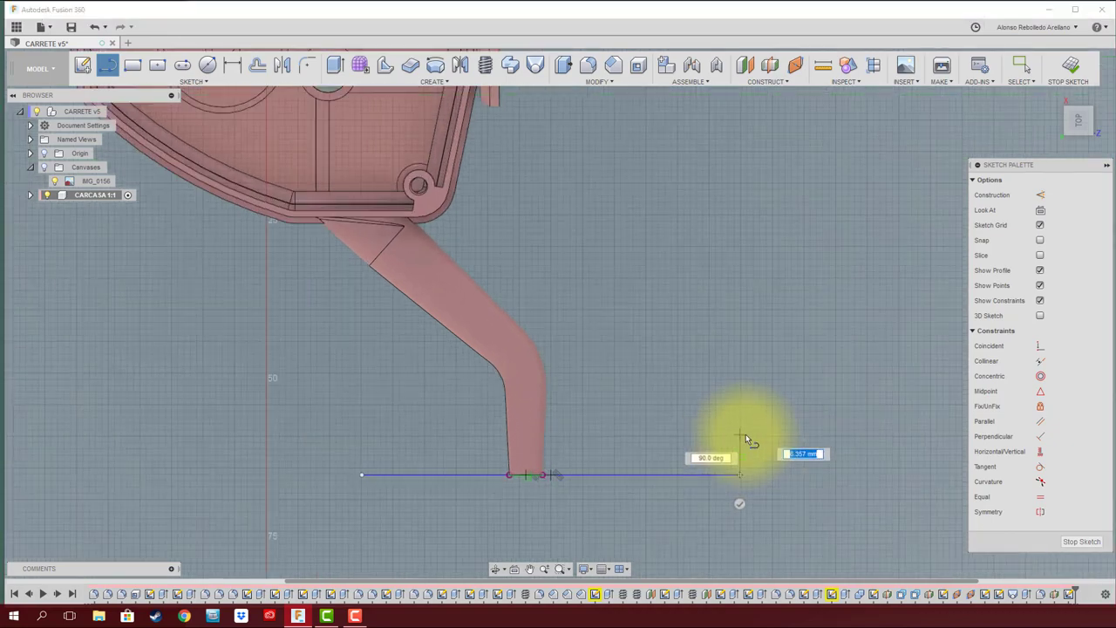
scroll(738, 447, "up", 2)
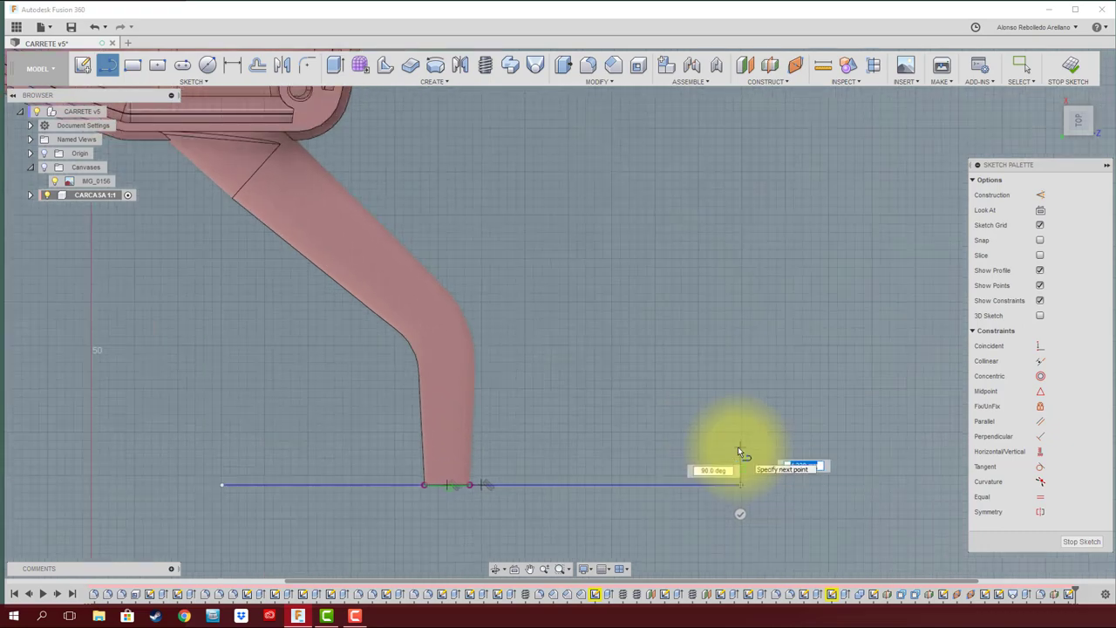
scroll(750, 462, "up", 2)
scroll(750, 475, "up", 2)
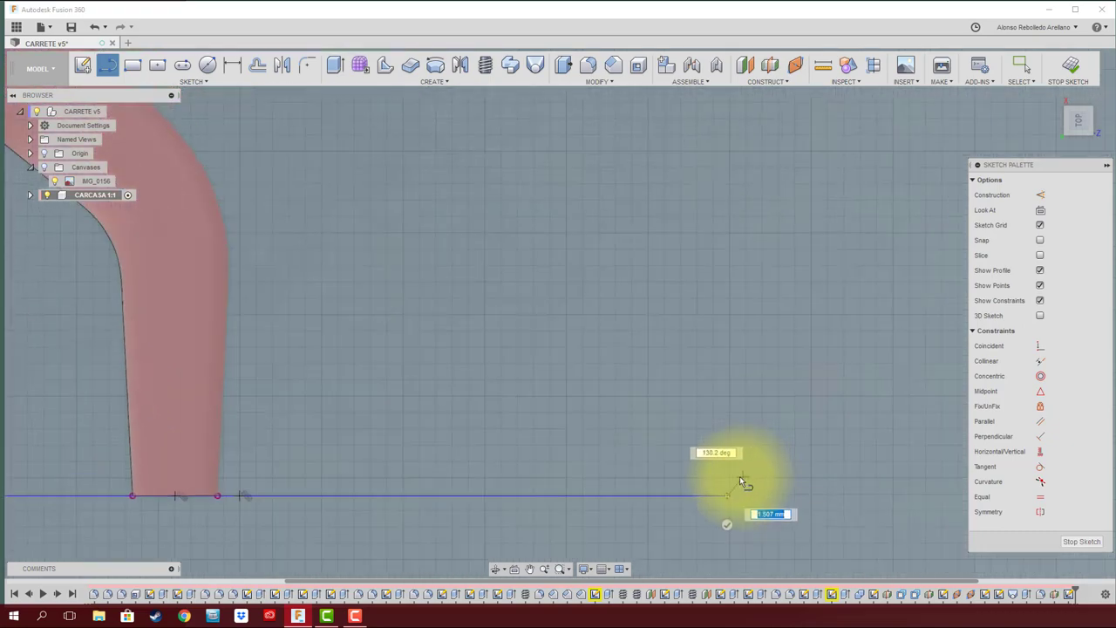
left_click(738, 476)
scroll(703, 458, "down", 3)
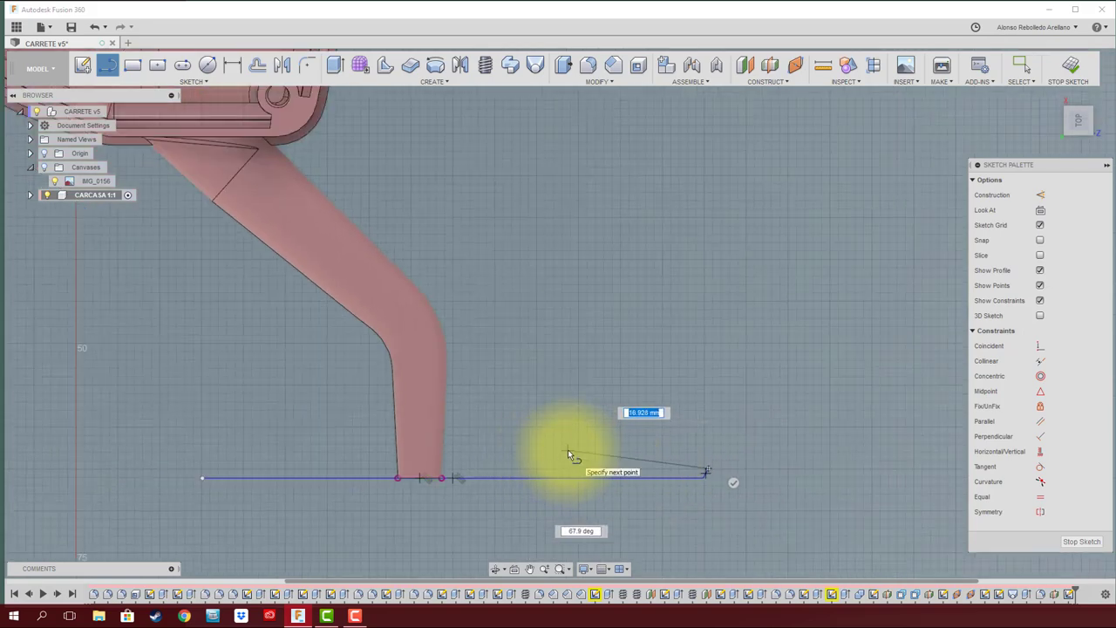
key("Escape")
key("l")
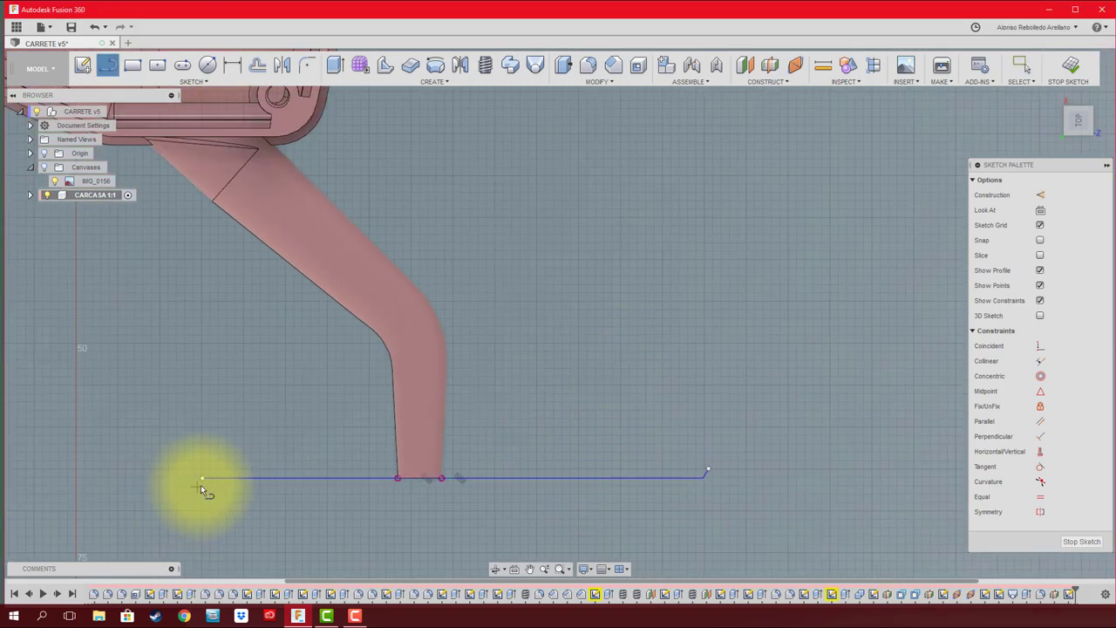
left_click(202, 479)
scroll(193, 459, "up", 3)
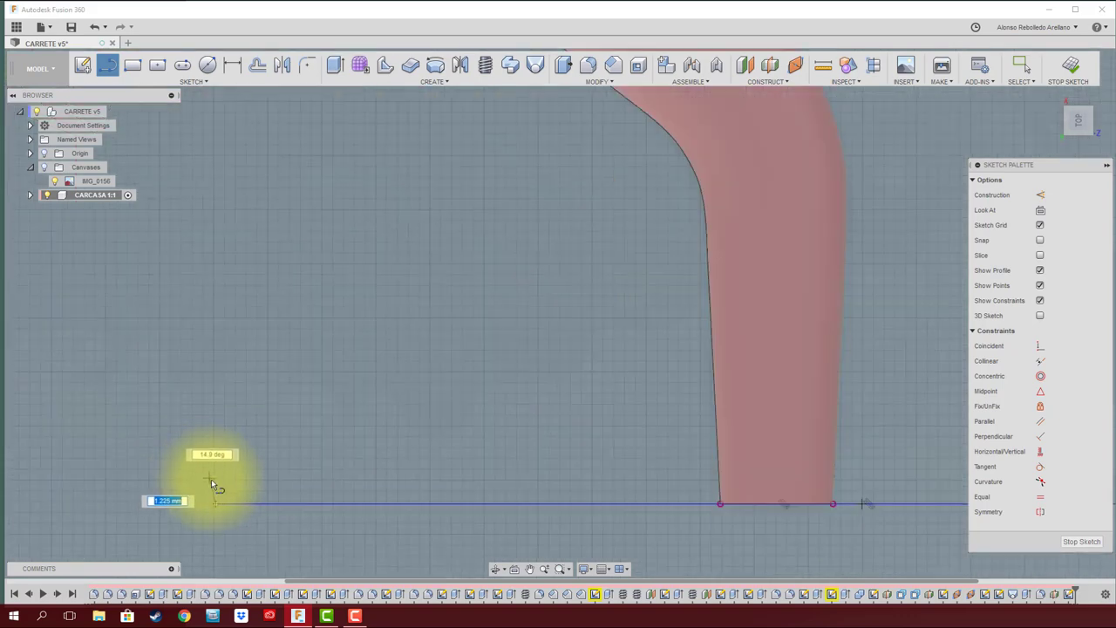
left_click(210, 482)
key("Escape")
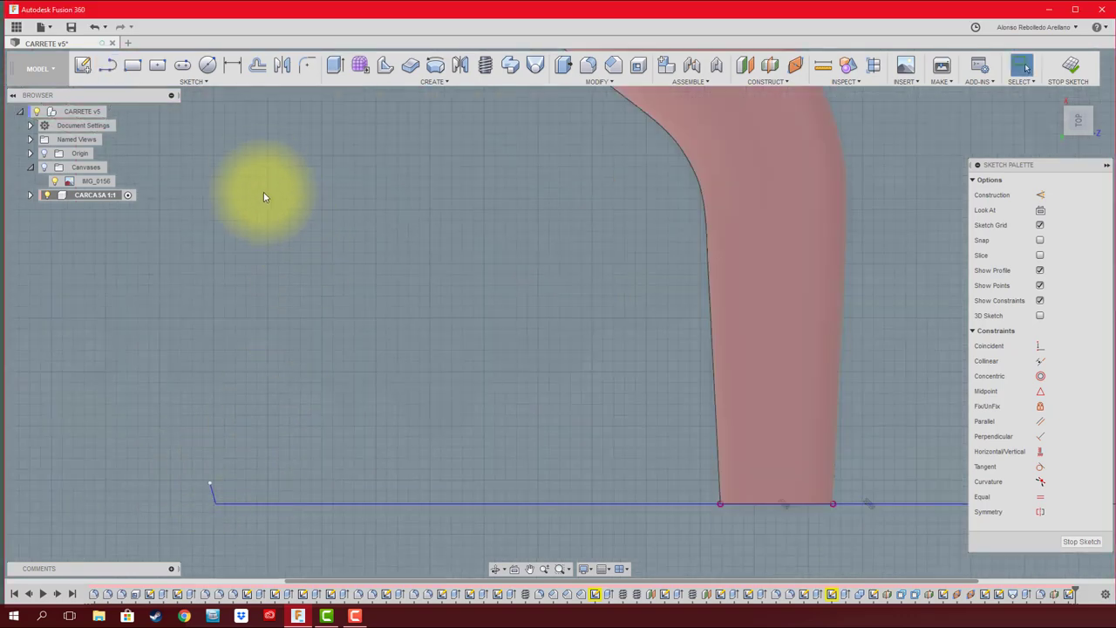
- Add a three-point arc between the line's ends to close the plate profile
left_click(203, 82)
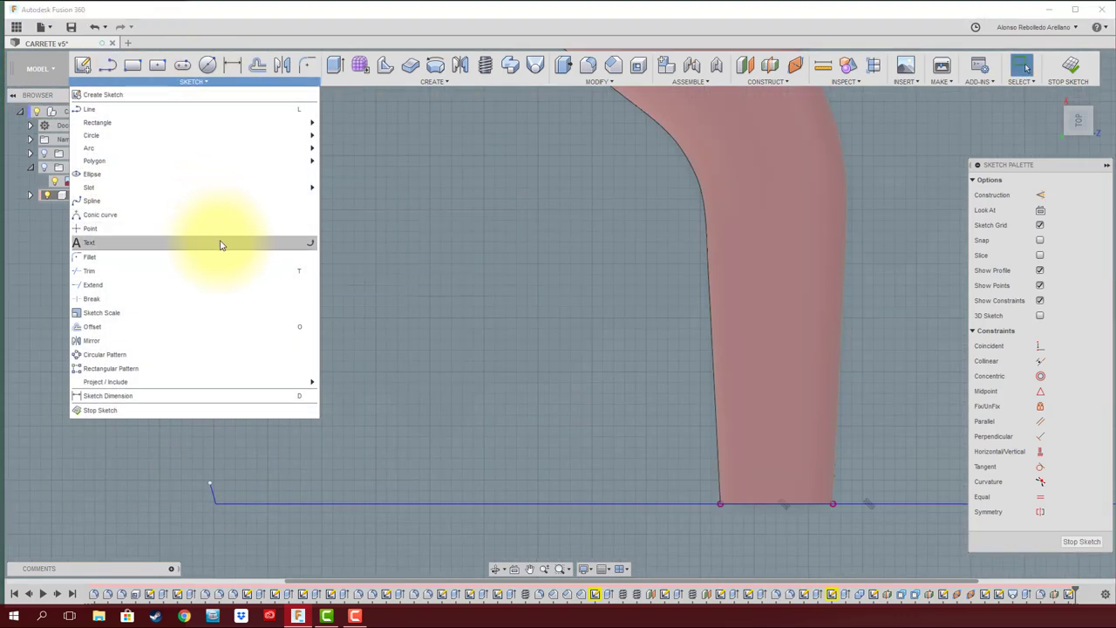
mouse_move(89, 148)
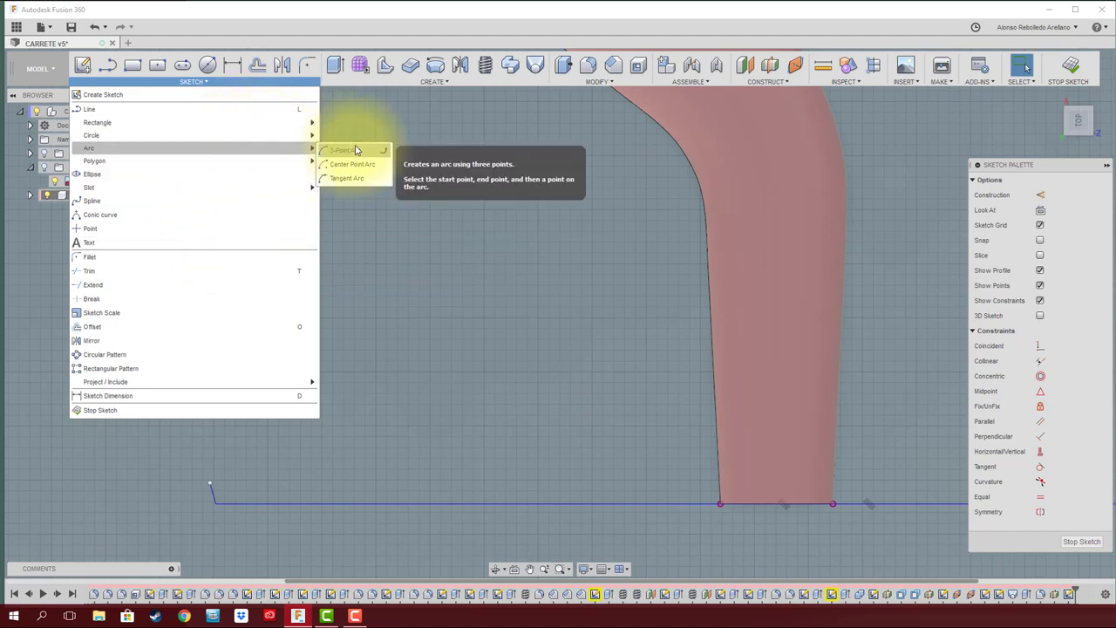
left_click(349, 151)
left_click(210, 485)
scroll(215, 410, "down", 4)
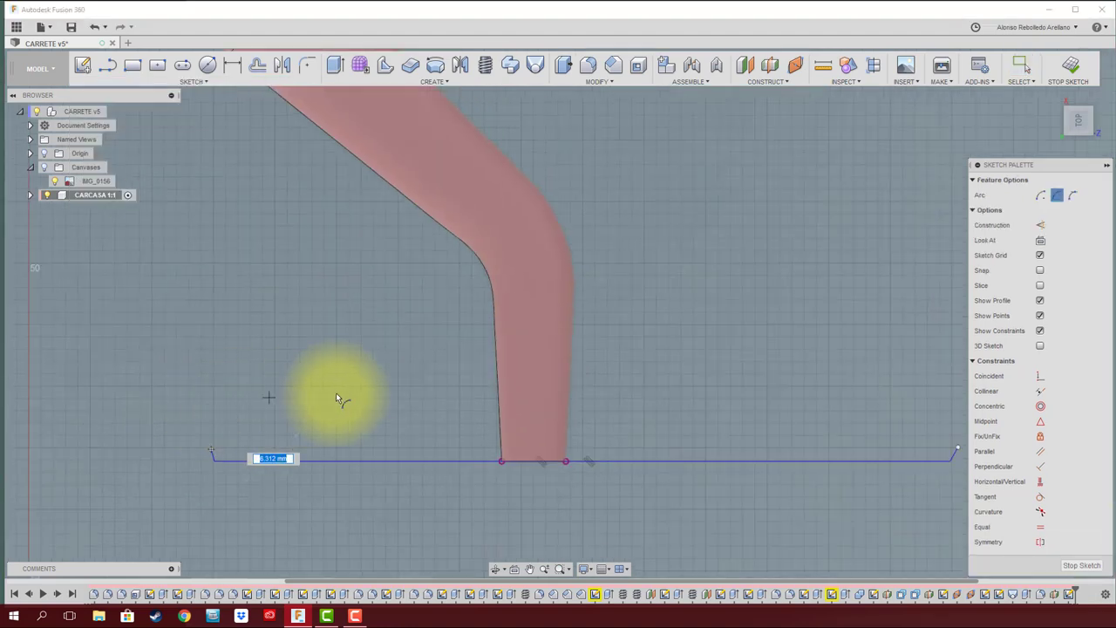
middle_click_drag(332, 411, 248, 377)
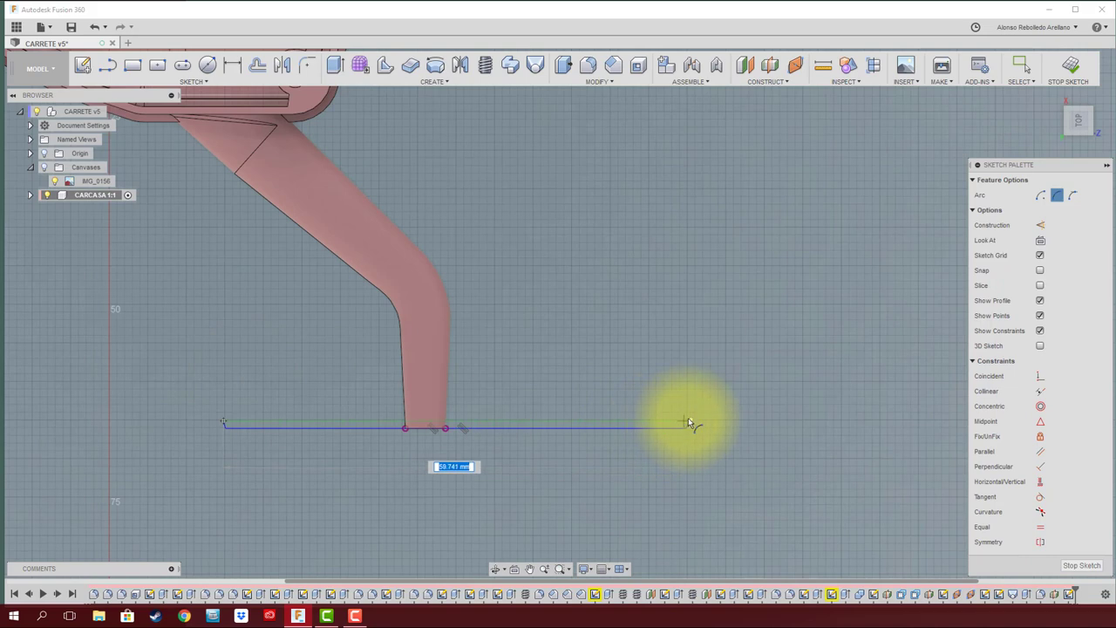
left_click(689, 422)
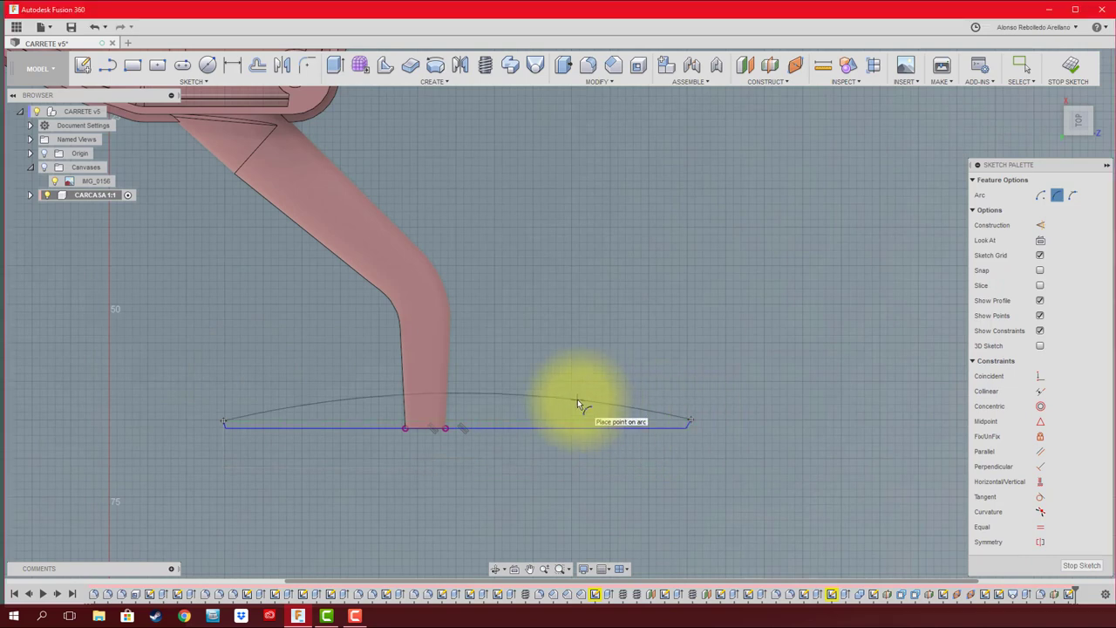
scroll(534, 403, "up", 2)
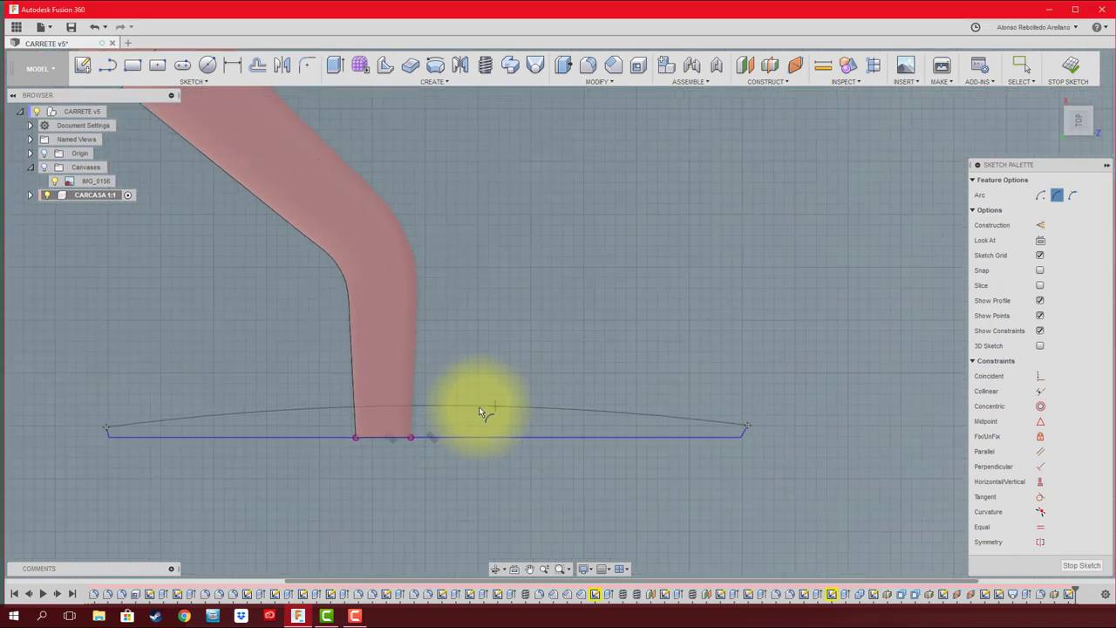
left_click(387, 398)
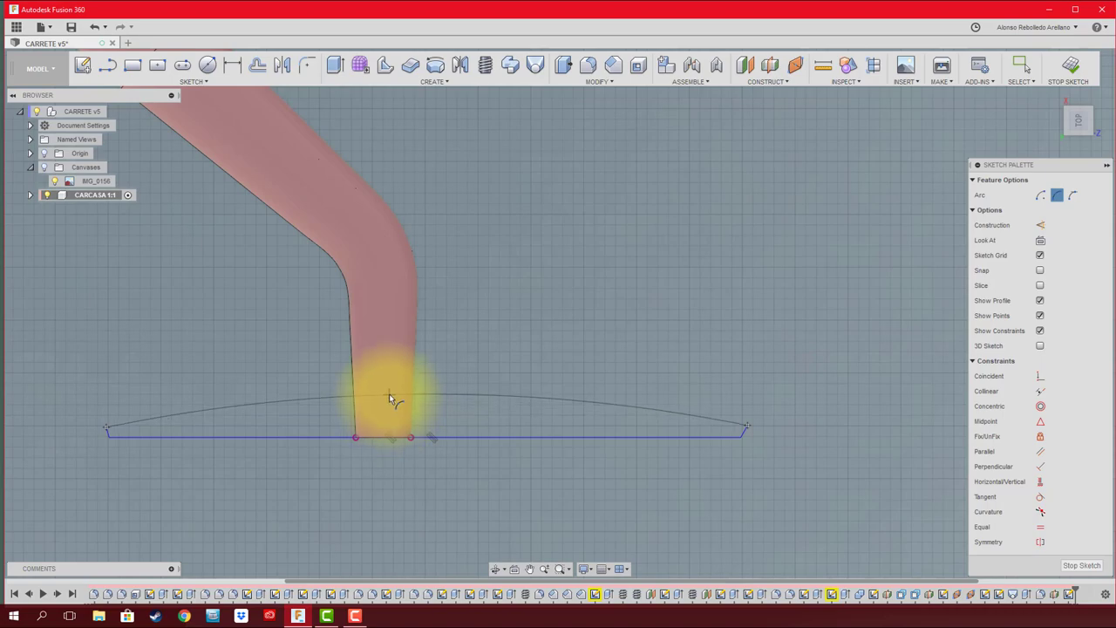
scroll(567, 355, "down", 2)
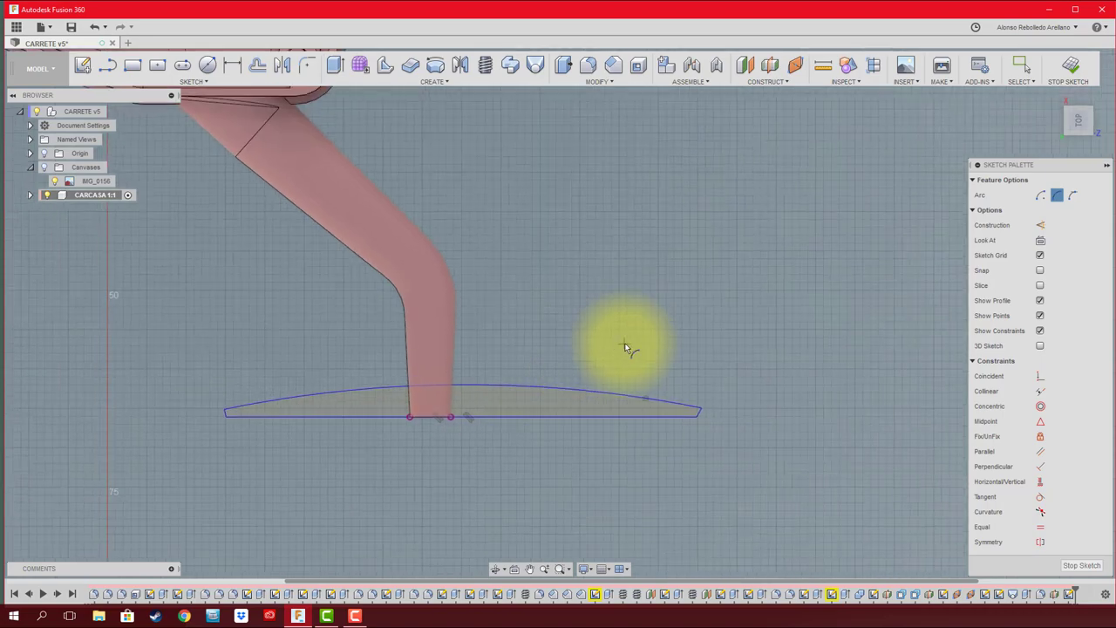
middle_click_drag(622, 349, 615, 350, "shift")
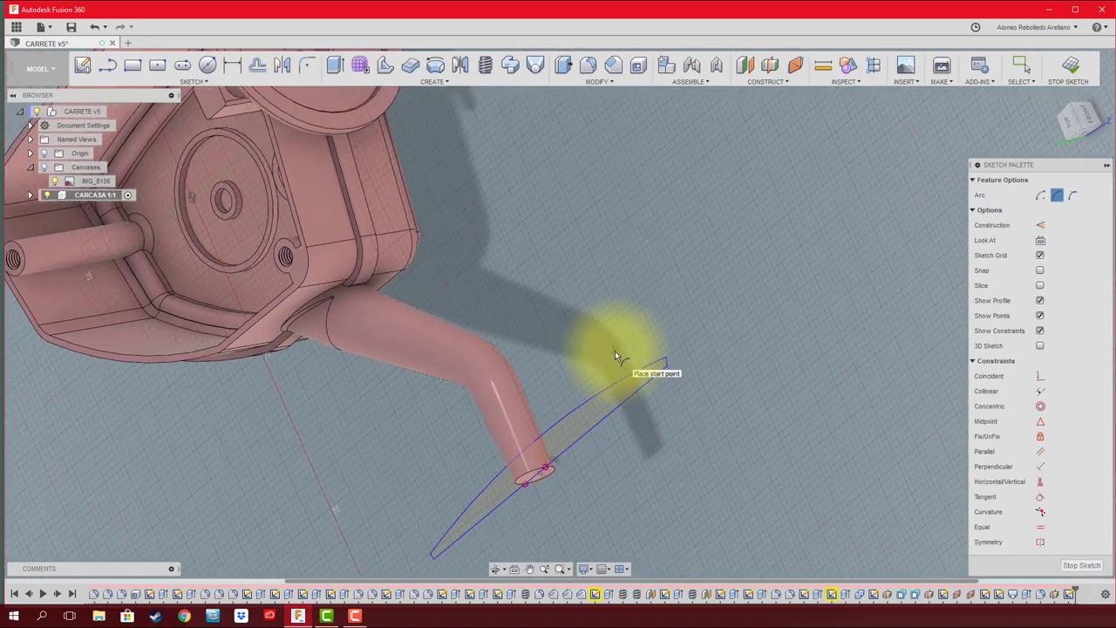
- Extrude the arched profile symmetrically 4 mm as a Join to form the stem's plate
key("e")
left_click(579, 440)
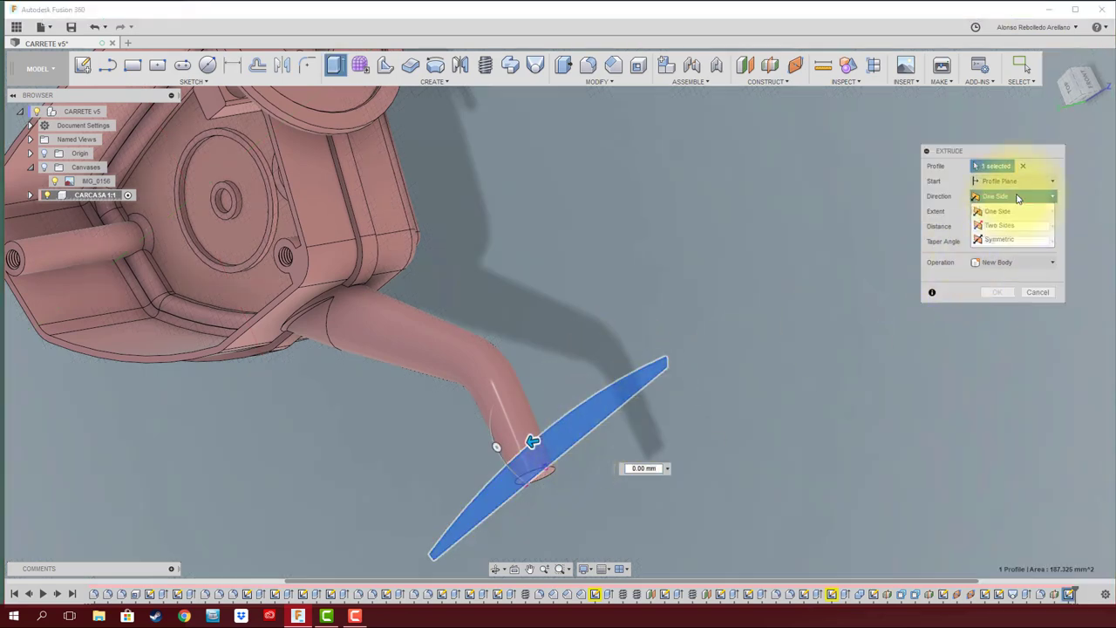
mouse_move(678, 413)
middle_mouse_down("shift")
mouse_move(548, 450)
mouse_move(870, 375)
mouse_move(552, 439)
mouse_move(523, 399)
middle_mouse_up("shift")
left_click(1016, 262)
left_click(1002, 277)
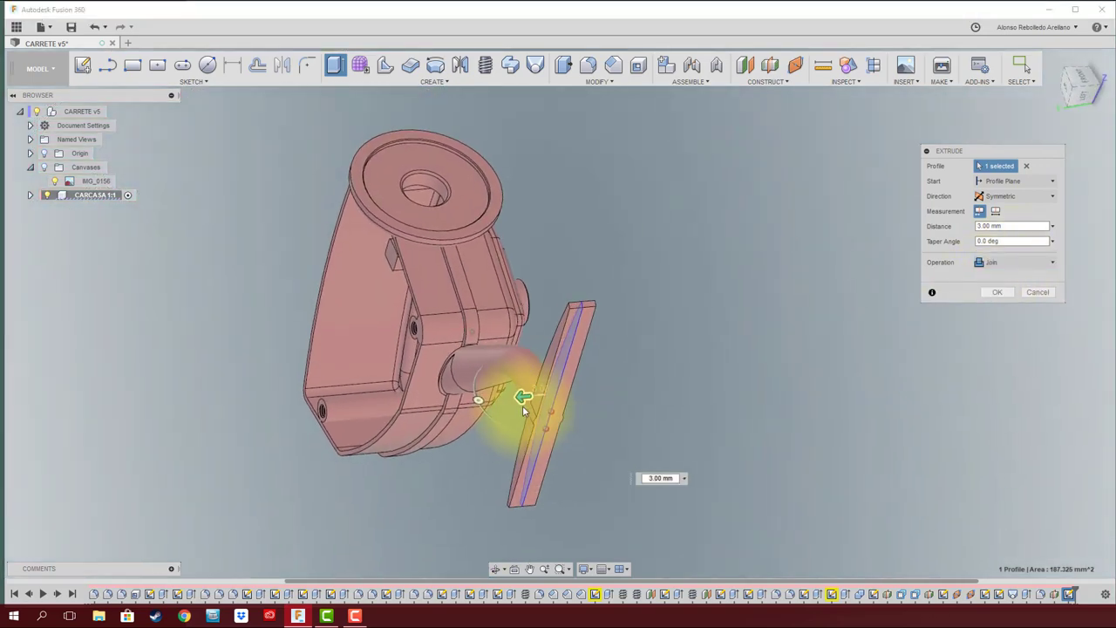
left_click_drag(523, 398, 519, 397)
mouse_move(519, 397)
middle_mouse_down("shift")
mouse_move(755, 424)
mouse_move(954, 368)
middle_mouse_up("shift")
mouse_move(1010, 291)
middle_mouse_down("shift")
mouse_move(735, 387)
mouse_move(975, 324)
middle_mouse_up("shift")
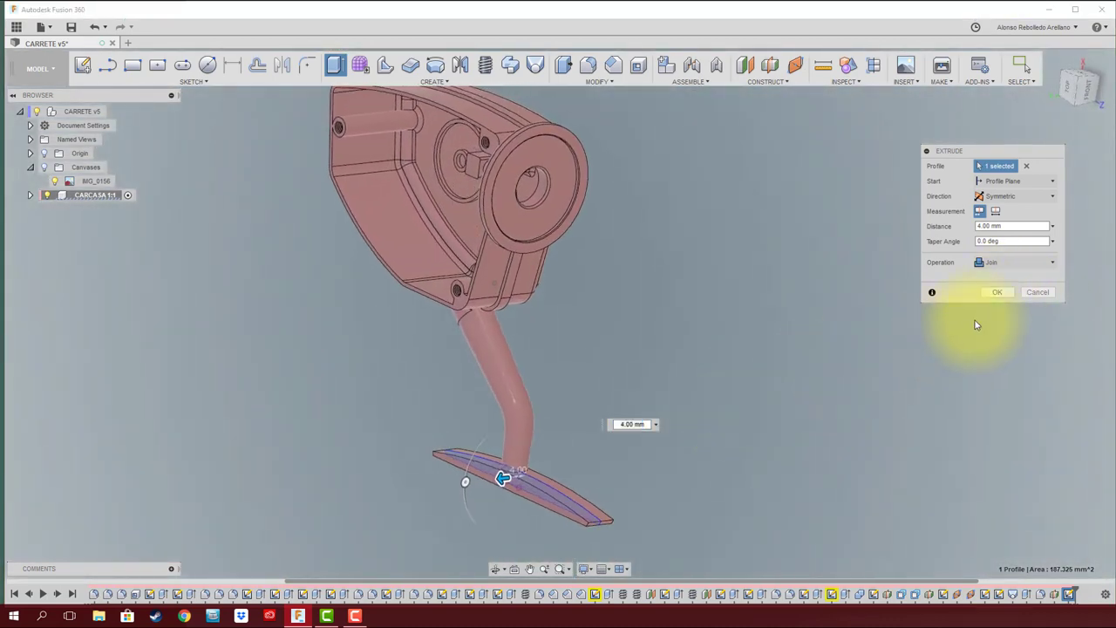
left_click(994, 293)
scroll(630, 480, "up", 2)
scroll(633, 444, "up", 3)
- Fillet the circular edge where the stem meets the plate at 2 mm
scroll(645, 346, "up", 3)
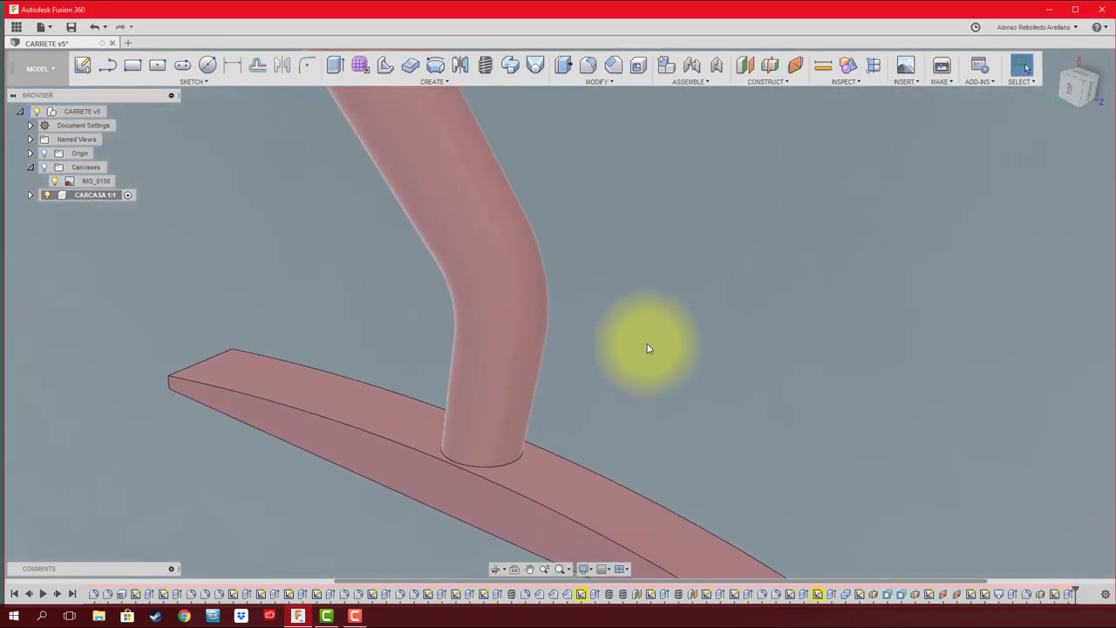
scroll(666, 172, "up", 3)
left_click(587, 65)
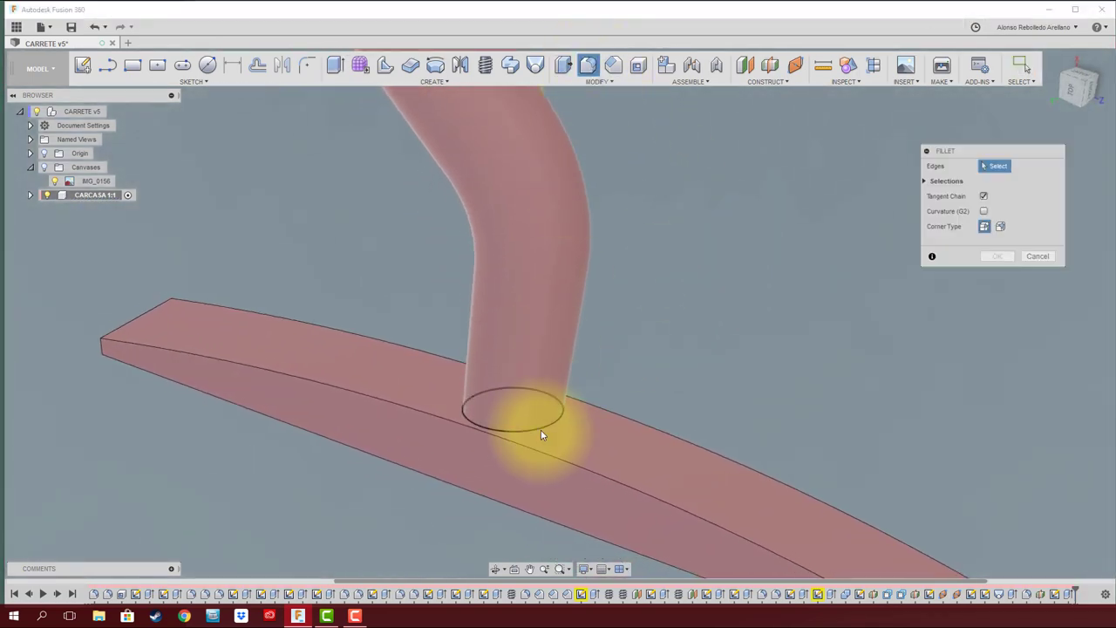
left_click(541, 428)
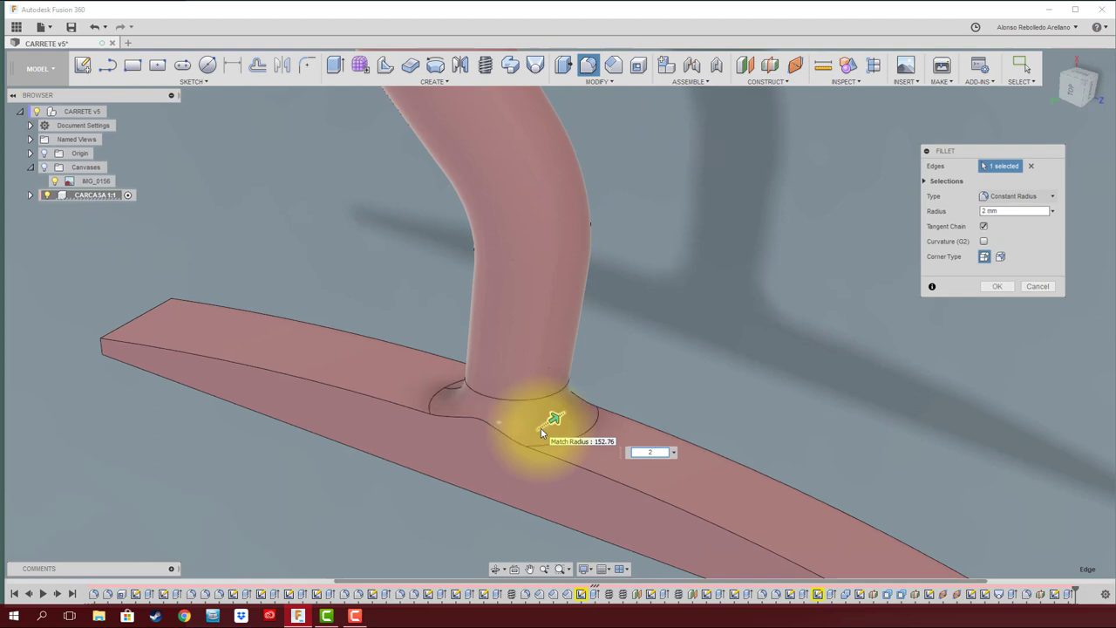
left_click(997, 287)
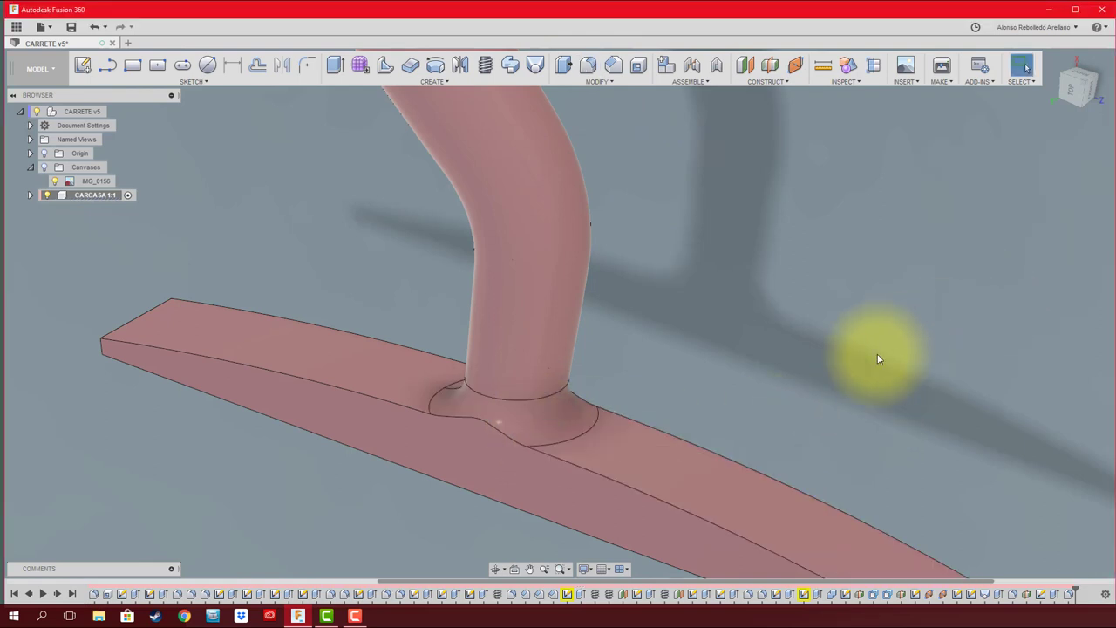
- Fillet the plate's lower edge chain at 1 mm
key("f")
left_click(692, 476)
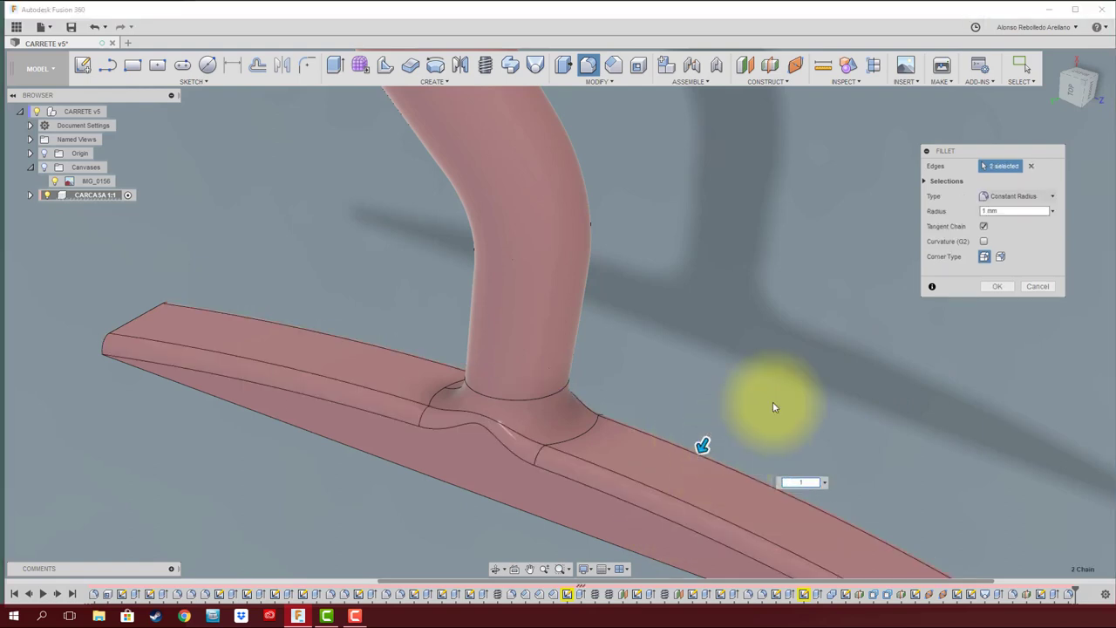
left_click(997, 288)
middle_click_drag(812, 343, 806, 398, "shift")
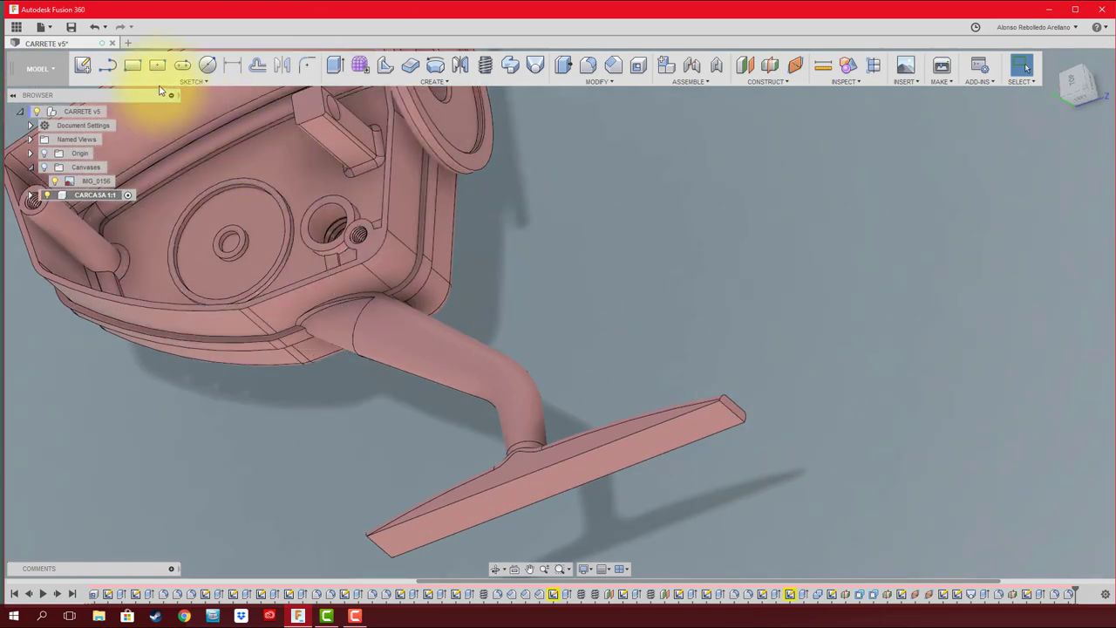
- Sketch a circle on the plate's end face beside its tip
left_click(92, 70)
left_click(731, 373)
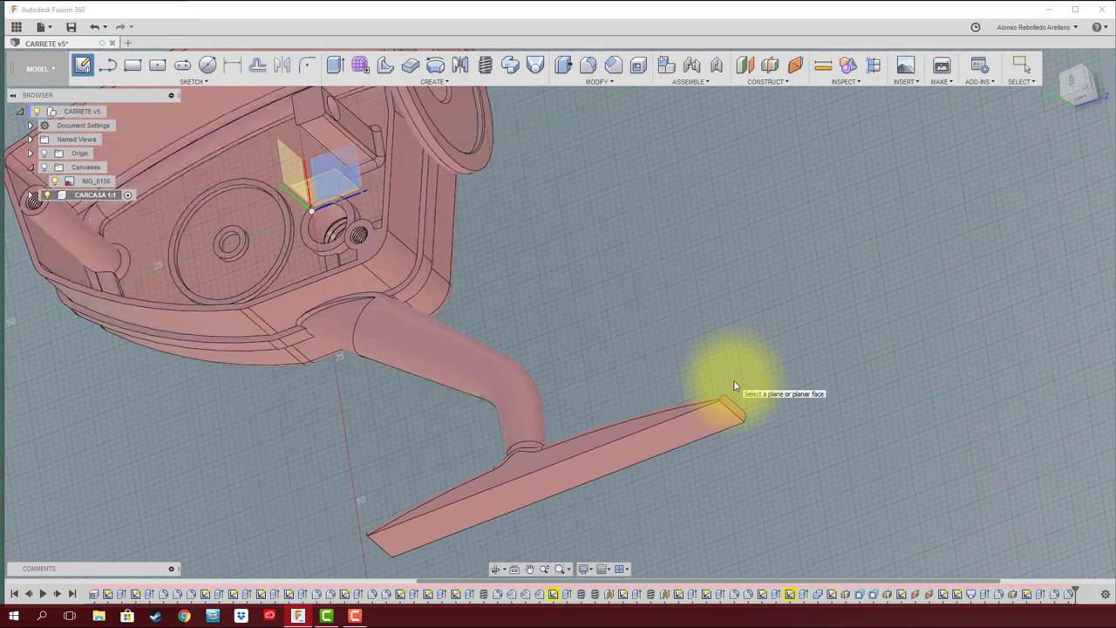
left_click(312, 179)
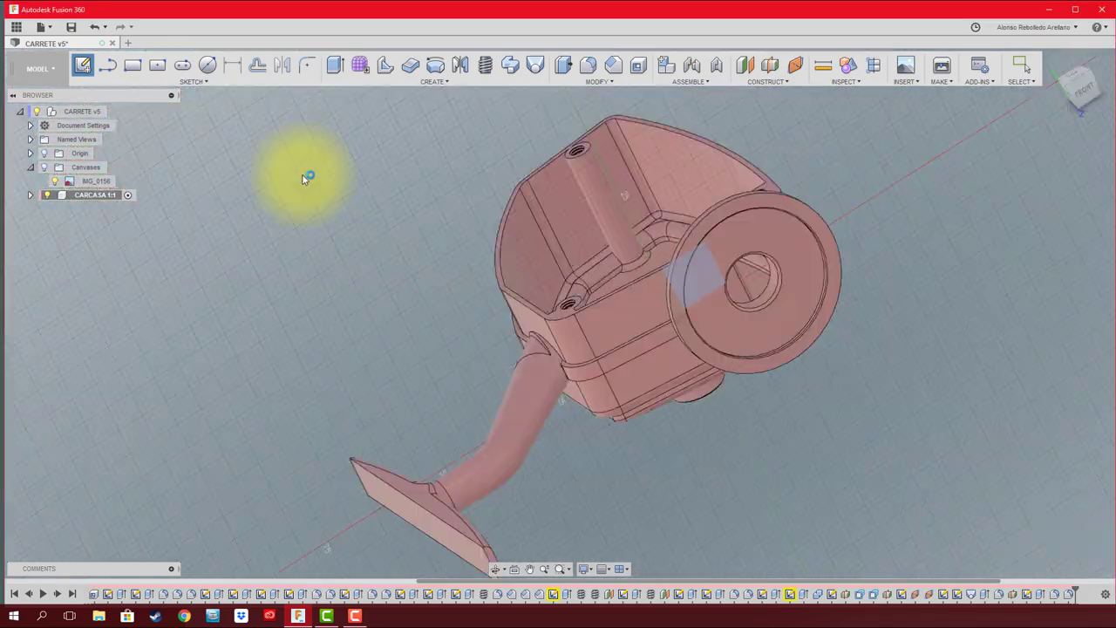
scroll(428, 282, "up", 3)
scroll(348, 271, "up", 3)
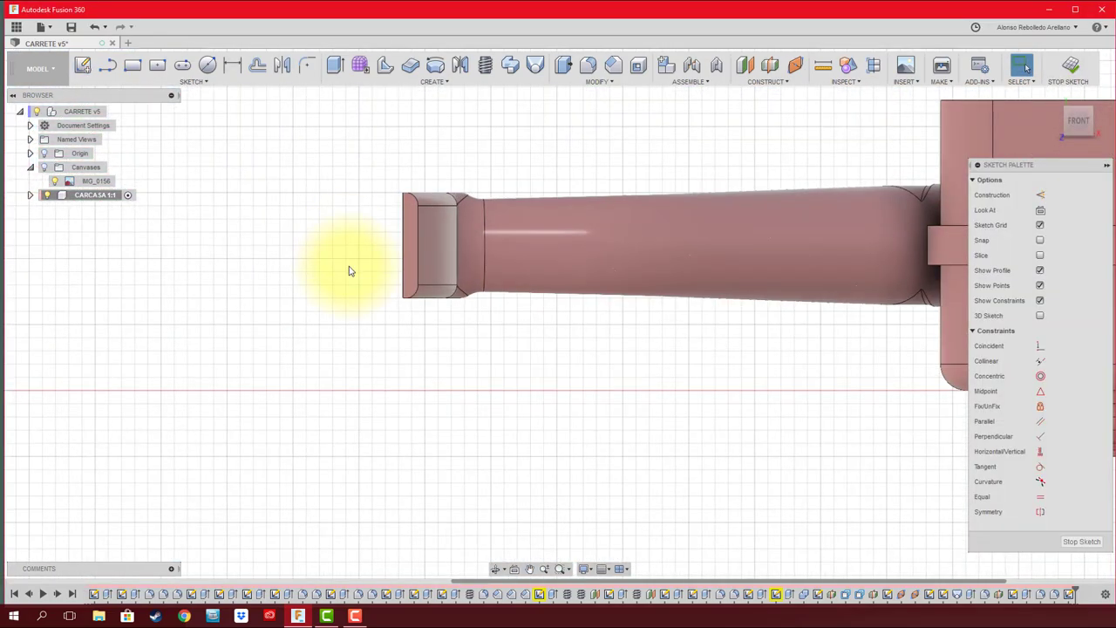
middle_click_drag(356, 299, 344, 356)
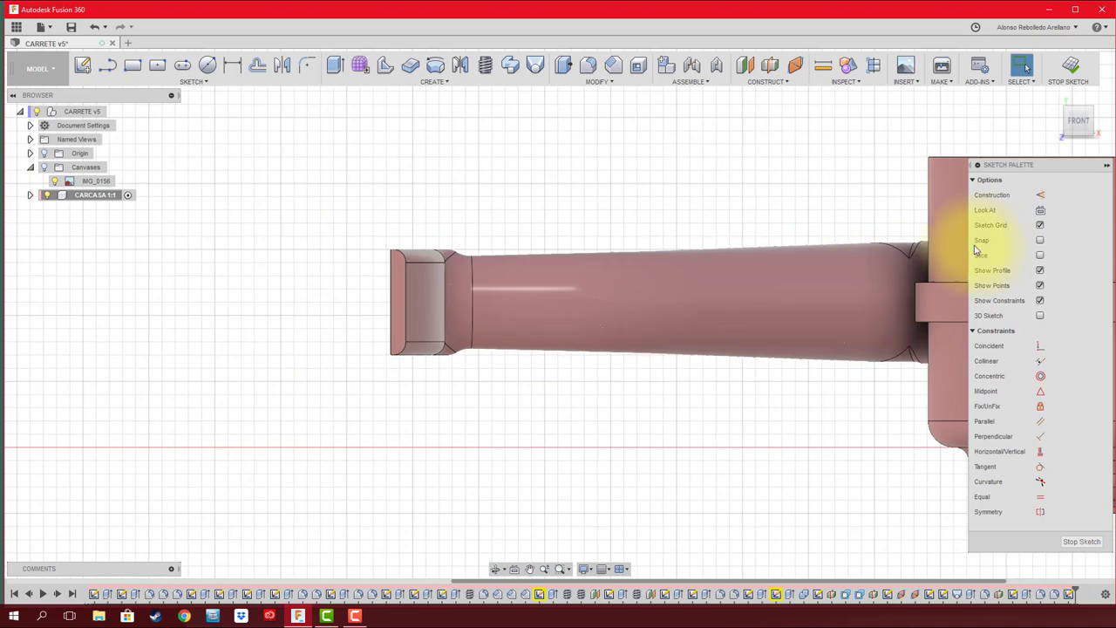
left_click(1040, 255)
left_click(1040, 254)
scroll(427, 257, "up", 2)
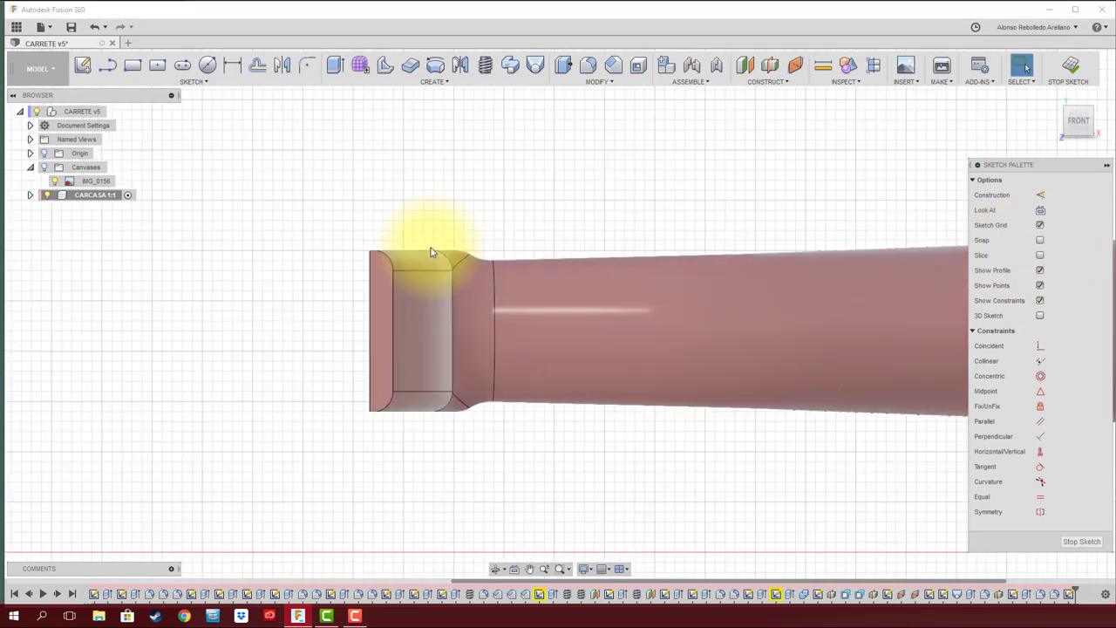
left_click(207, 65)
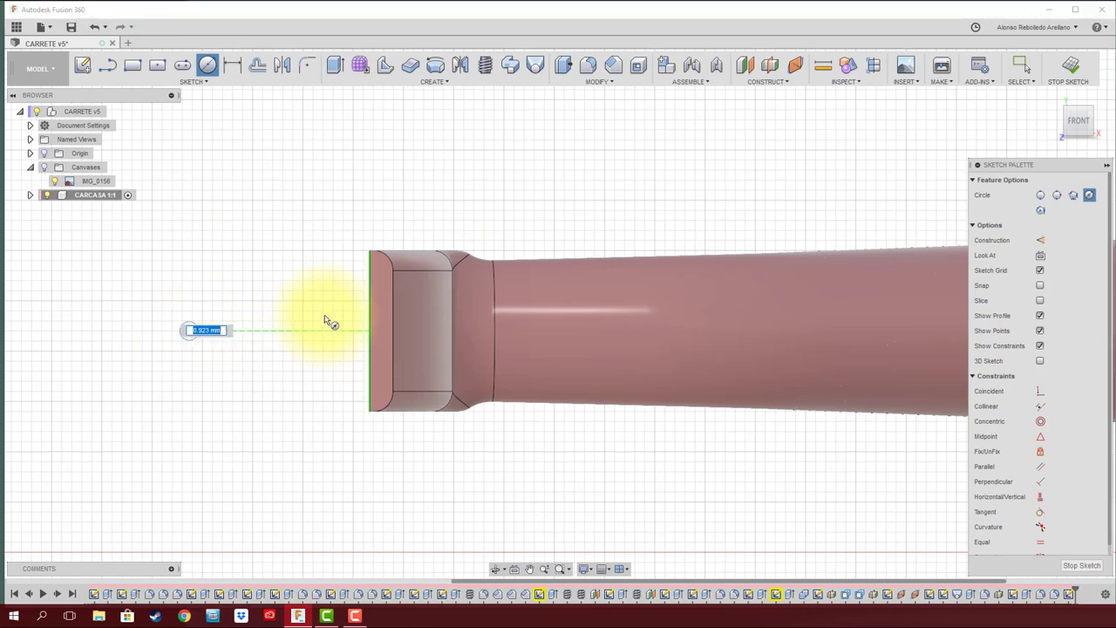
left_click(380, 298)
middle_click_drag(378, 378, 457, 440, "shift")
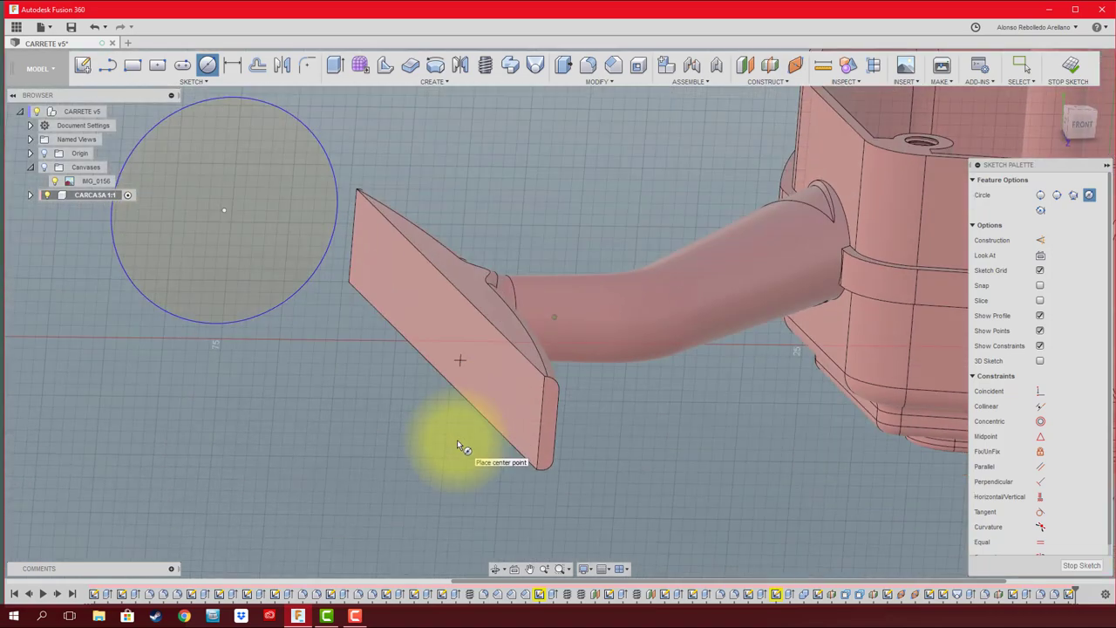
- Extrude the circle 11 mm as a Cut to trim the plate's tip
key("e")
left_click(224, 212)
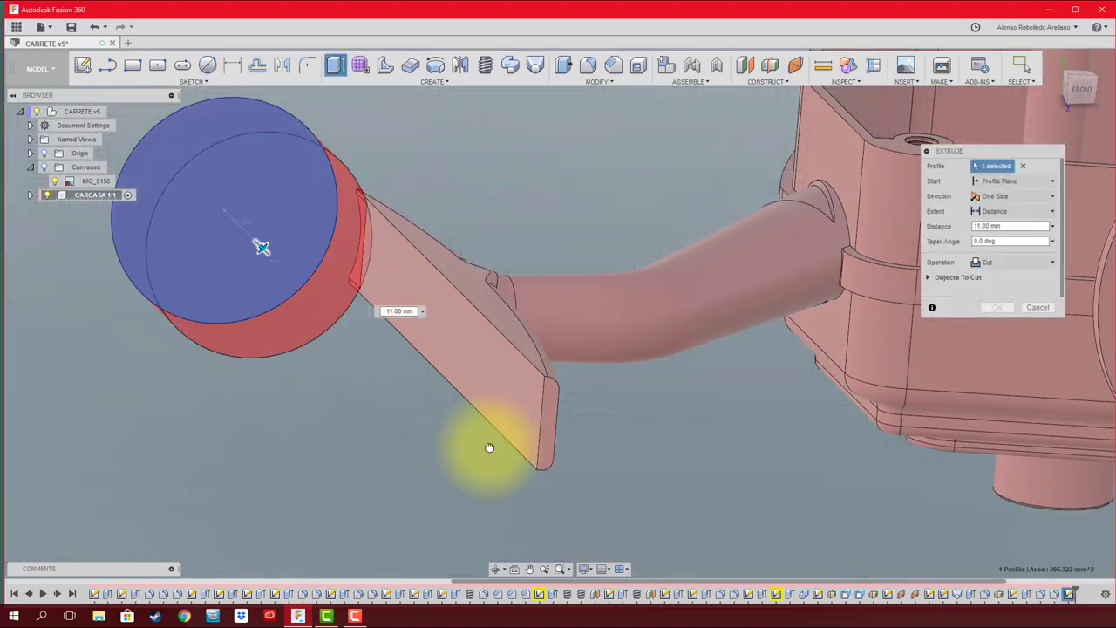
left_click_drag(489, 448, 686, 526)
left_click(997, 307)
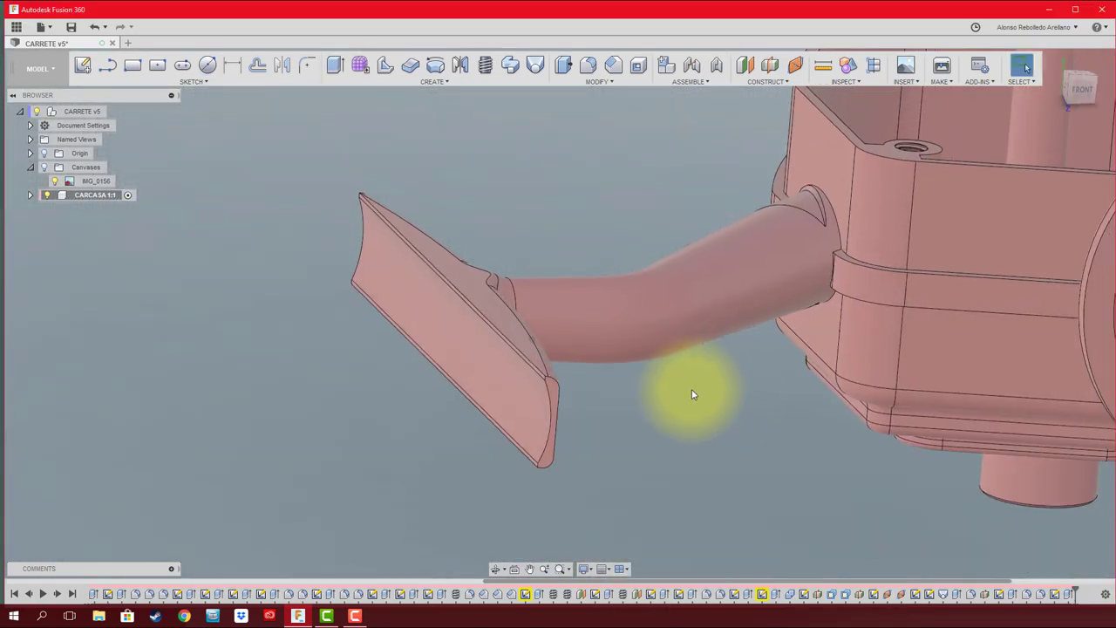
- Save the design as a new version, CARRETE v5
mouse_move(692, 395)
middle_mouse_down("shift")
mouse_move(669, 361)
mouse_move(321, 239)
mouse_move(140, 68)
middle_mouse_up("shift")
left_click(72, 30)
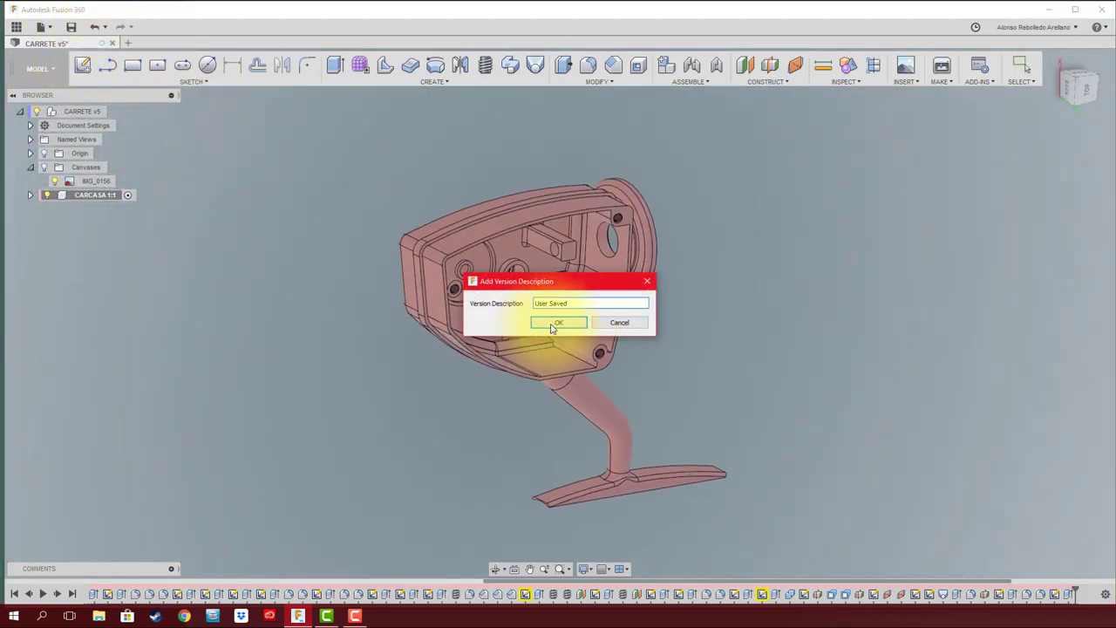
left_click(551, 325)
- Orbit down into the housing's cavity and select its floor face
middle_click_drag(652, 333, 651, 330, "shift")
scroll(605, 320, "up", 2)
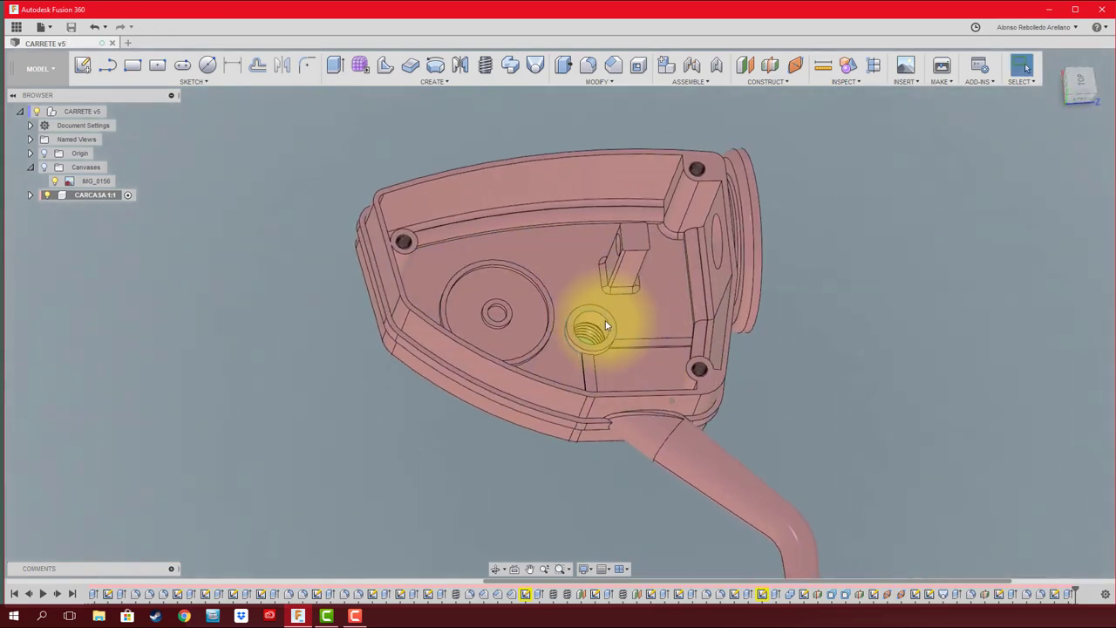
scroll(606, 323, "up", 2)
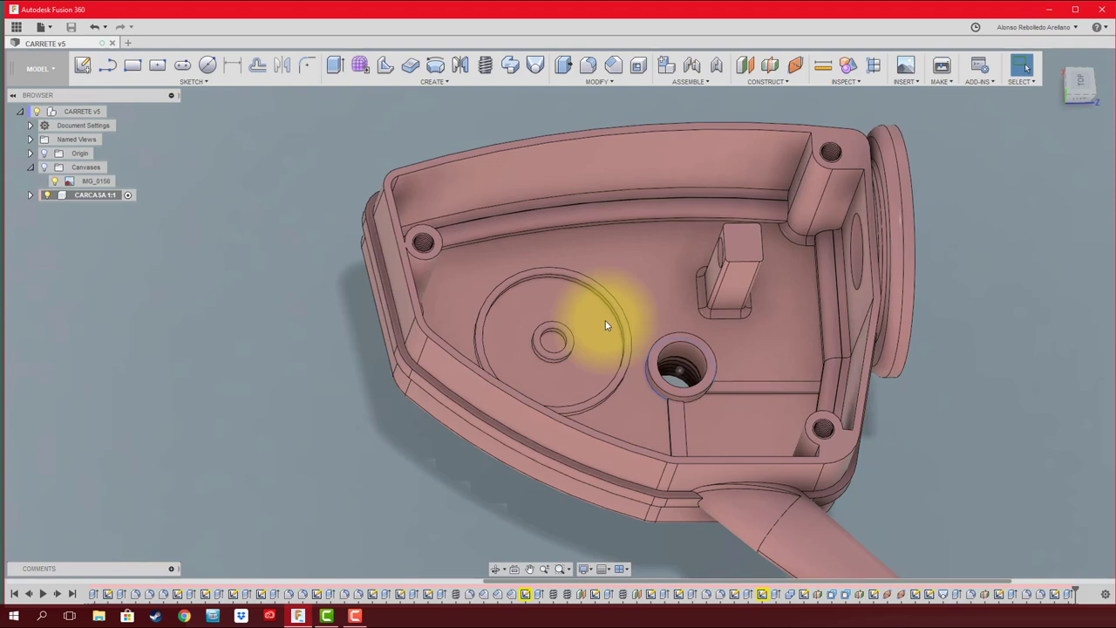
middle_click_drag(606, 325, 618, 295, "shift")
left_click(645, 297)
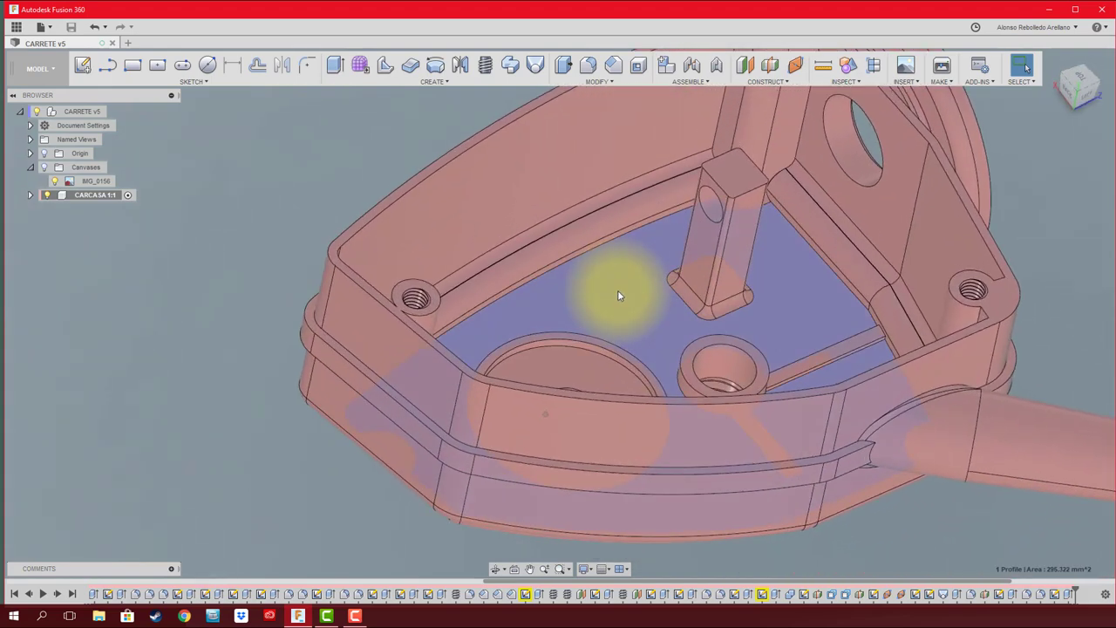
- Start a sketch on the cavity floor with Slice enabled and zoom to the central circle
left_click(83, 67)
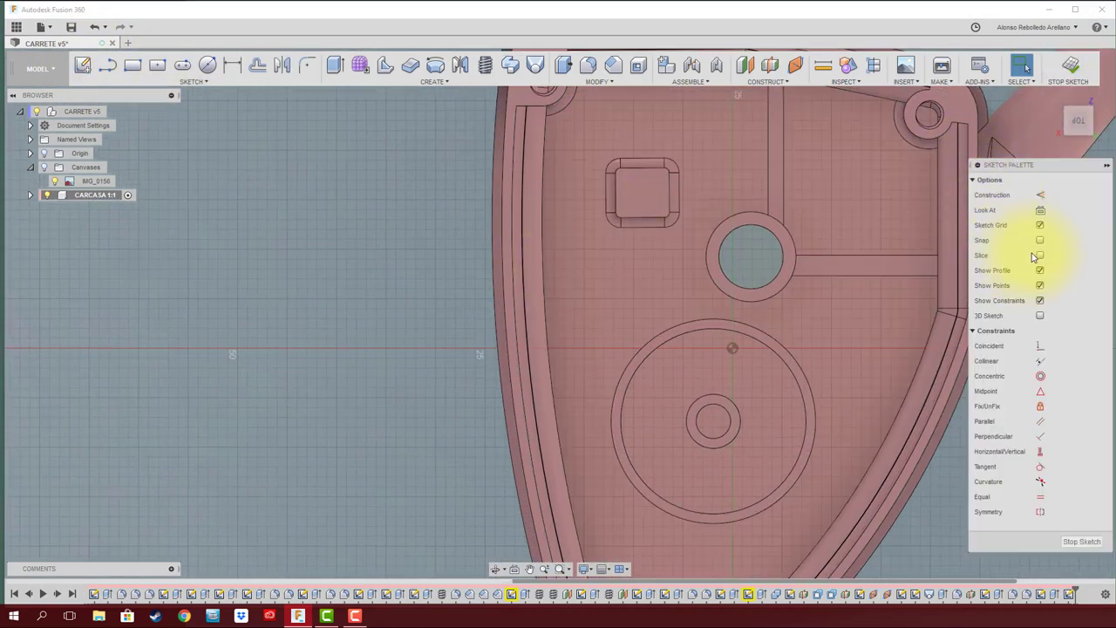
left_click(1040, 255)
mouse_move(648, 428)
middle_mouse_down()
mouse_move(530, 299)
mouse_move(582, 289)
middle_mouse_up()
scroll(583, 289, "up", 3)
- Draw the right and left thin rib rectangles from the central circle
left_click(157, 66)
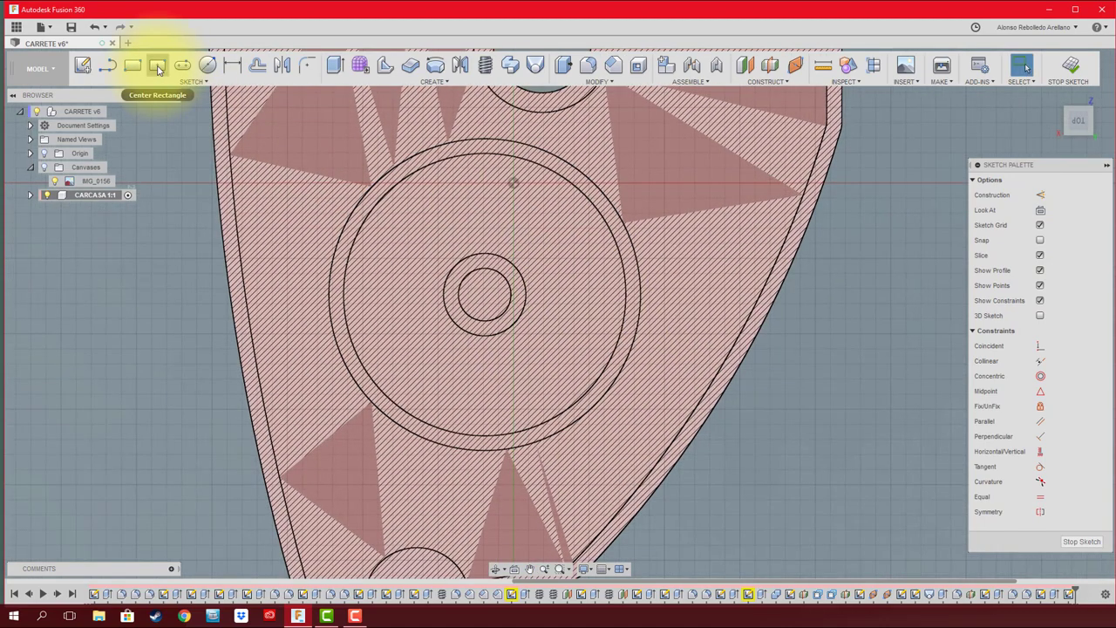
left_click(519, 289)
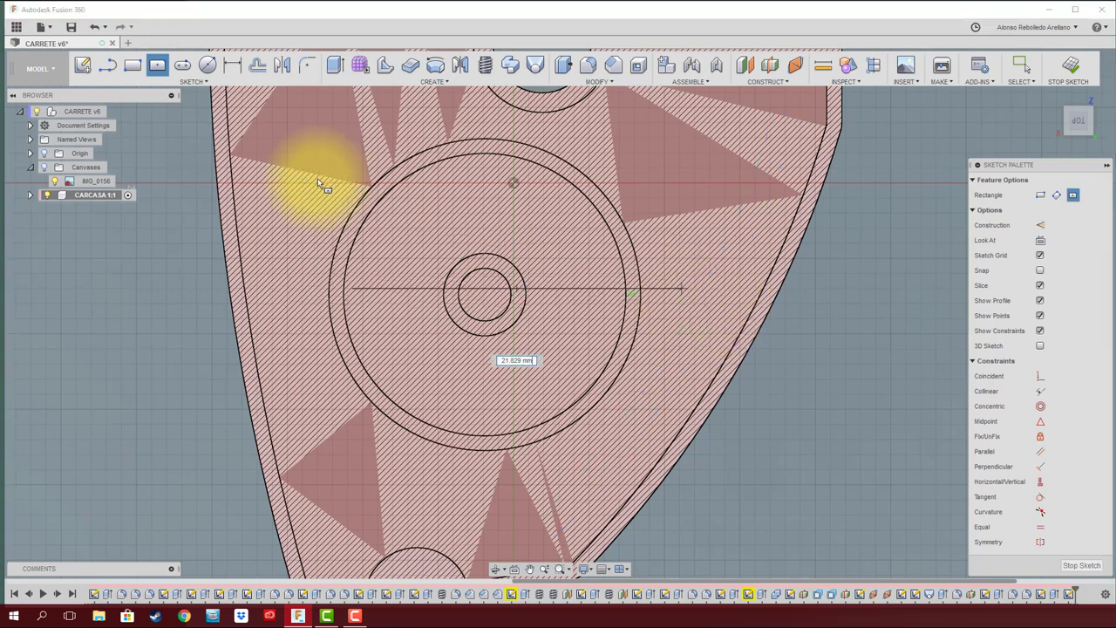
left_click(133, 66)
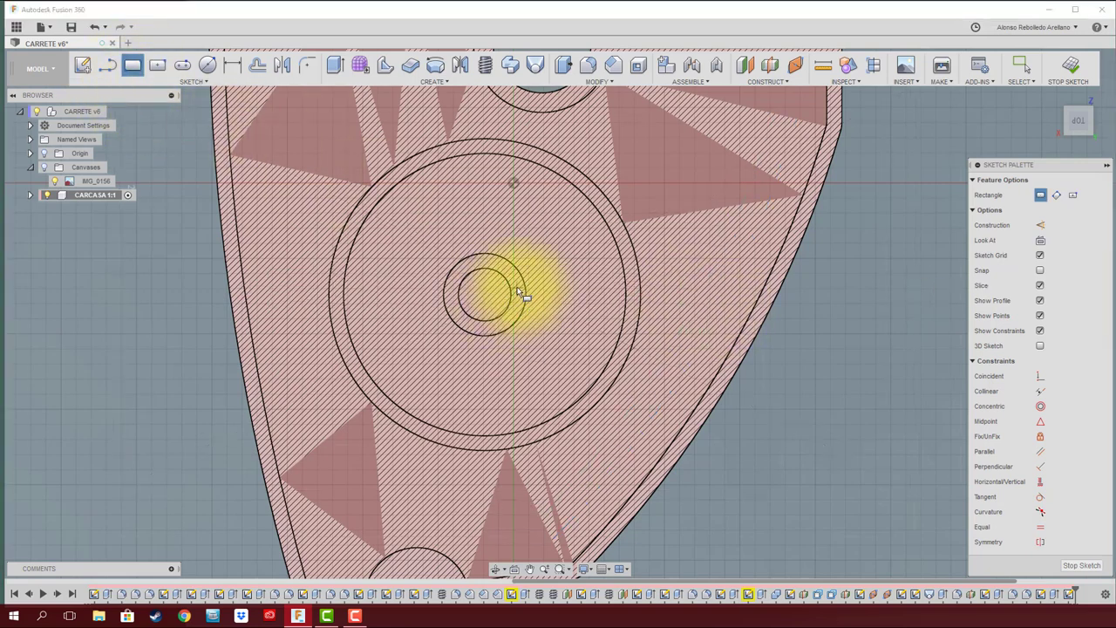
left_click(519, 293)
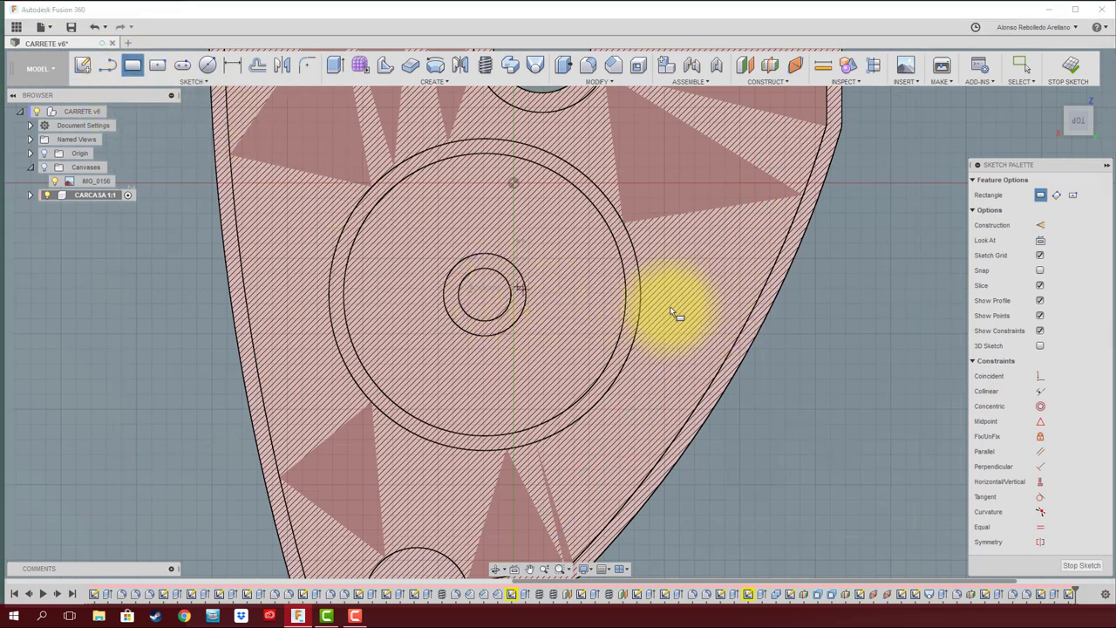
left_click(766, 310)
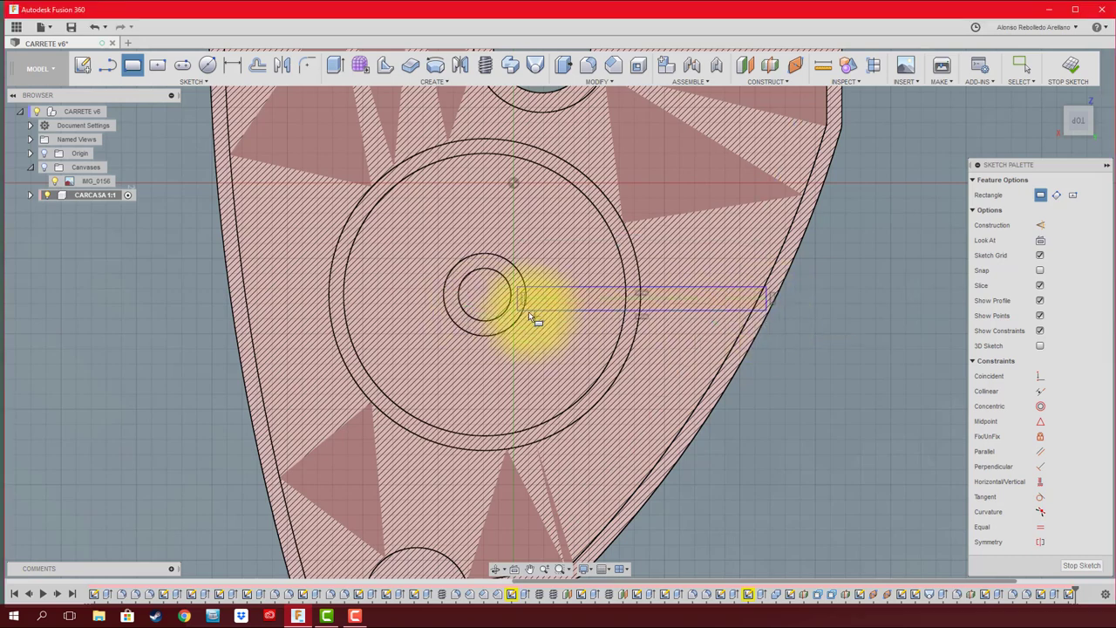
left_click(454, 316)
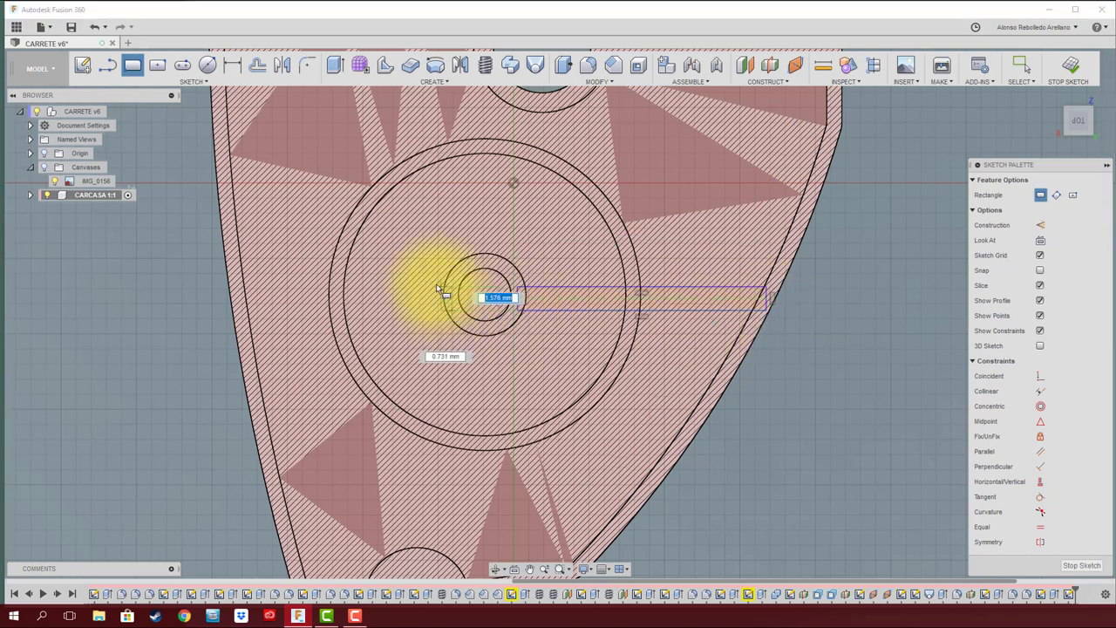
left_click(240, 291)
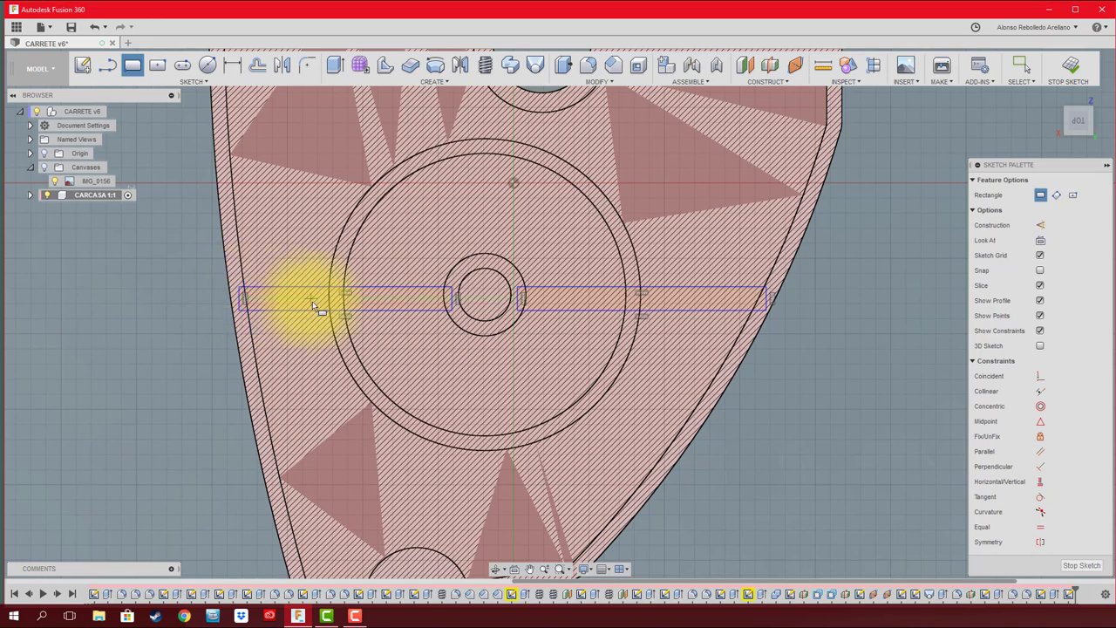
- Draw the upper and lower vertical rib rectangles around the central circle
left_click(477, 260)
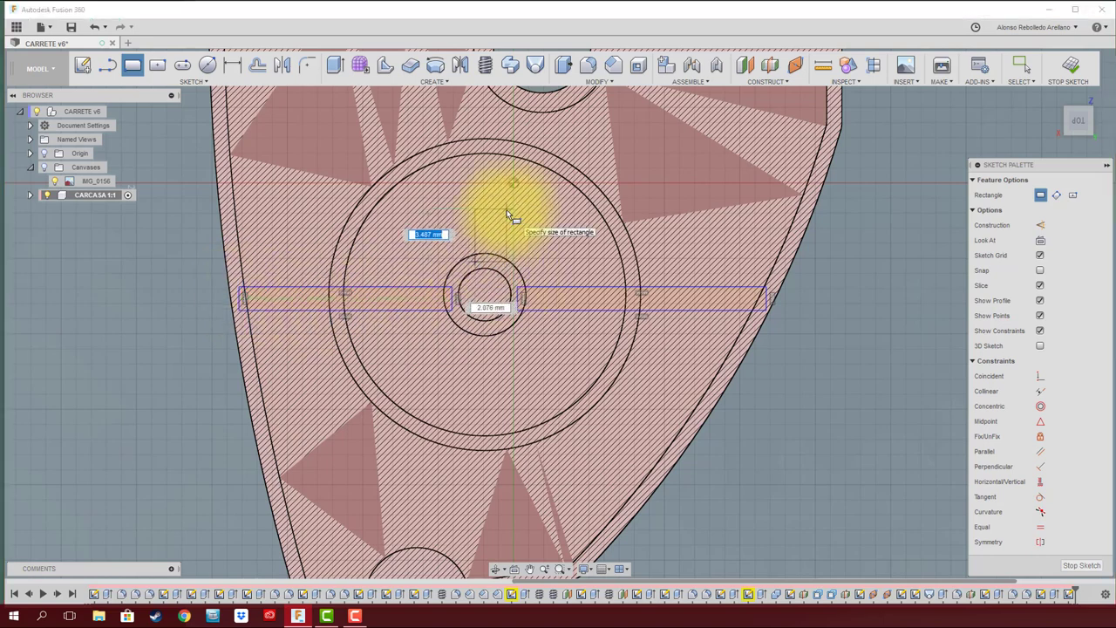
left_click(494, 150)
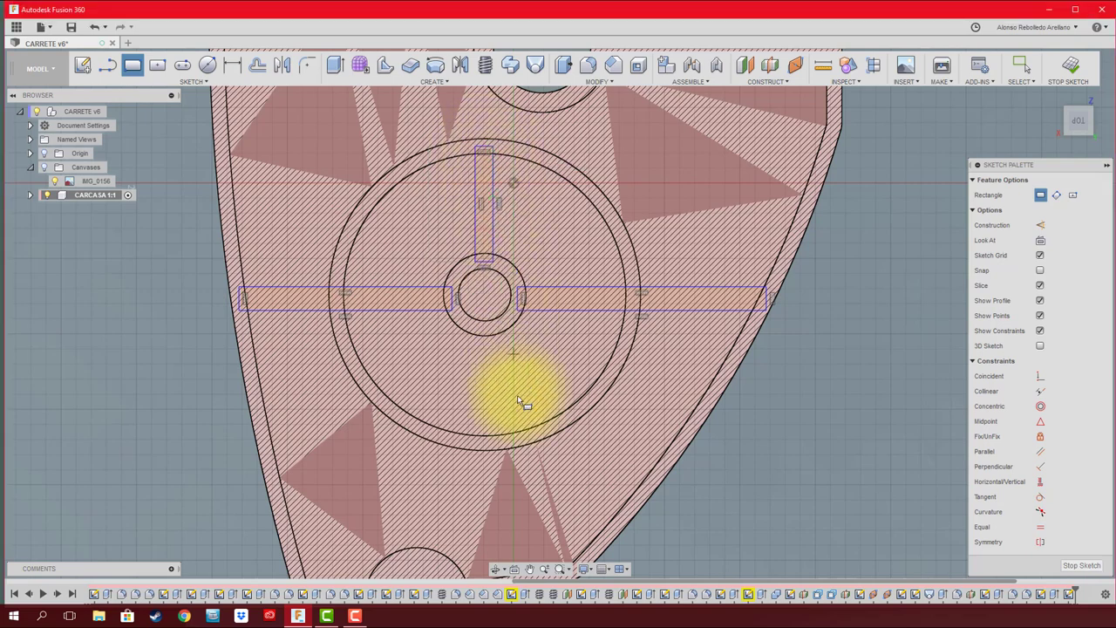
left_click(479, 444)
scroll(499, 449, "down", 2)
scroll(498, 445, "down", 2)
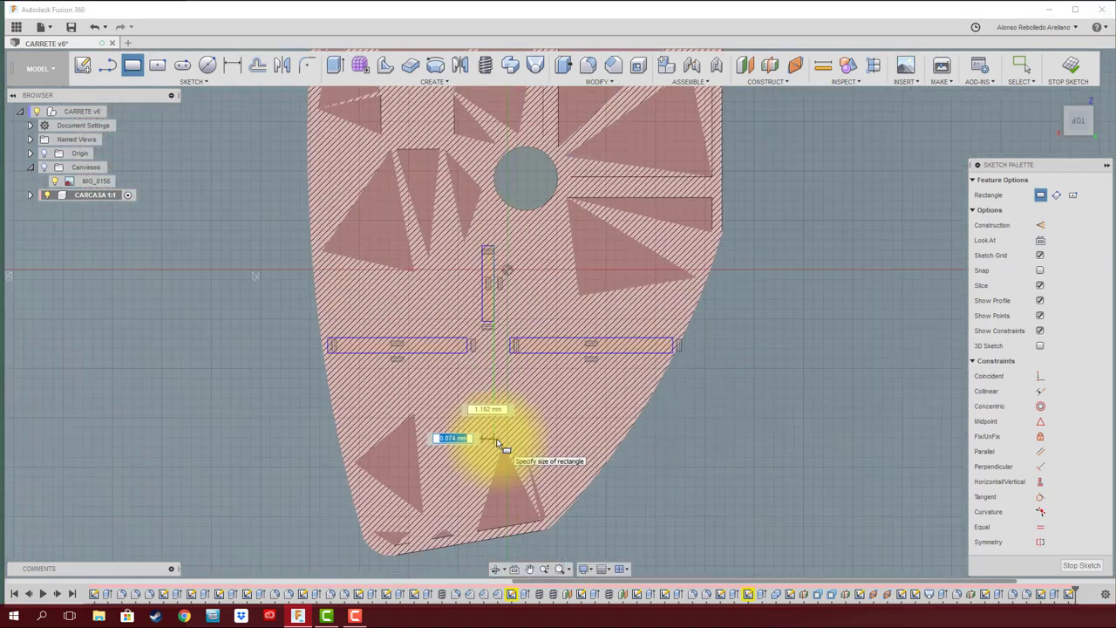
scroll(500, 453, "down", 2)
scroll(497, 490, "up", 3)
scroll(497, 504, "up", 2)
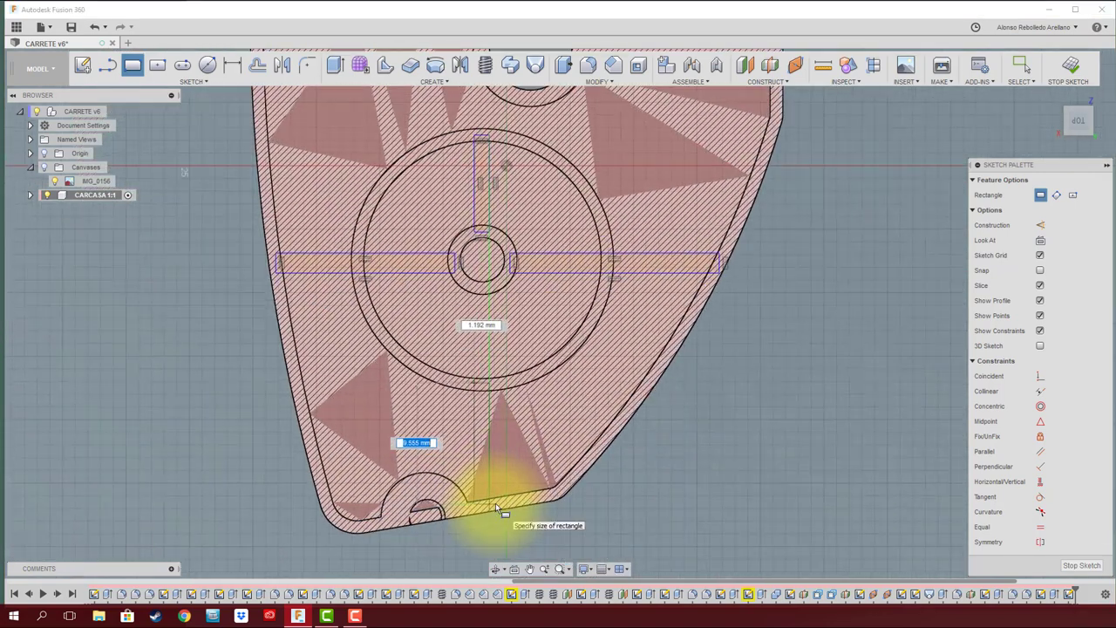
left_click(495, 502)
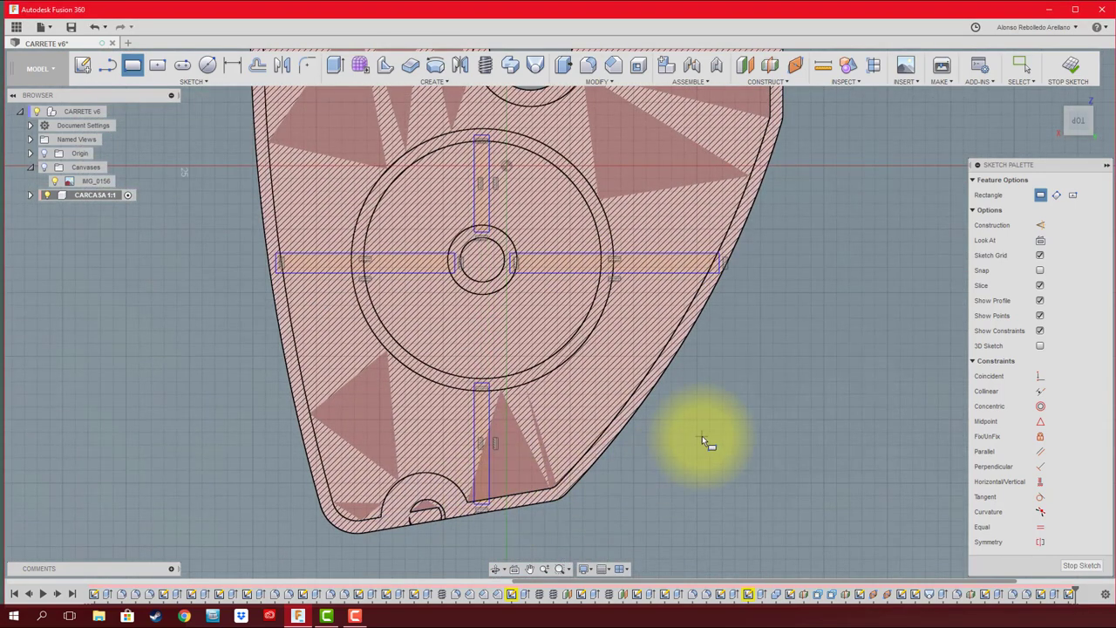
- Turn Slice off, stop drawing rectangles and inspect the rib profiles in 3D
middle_click_drag(702, 436, 959, 297, "shift")
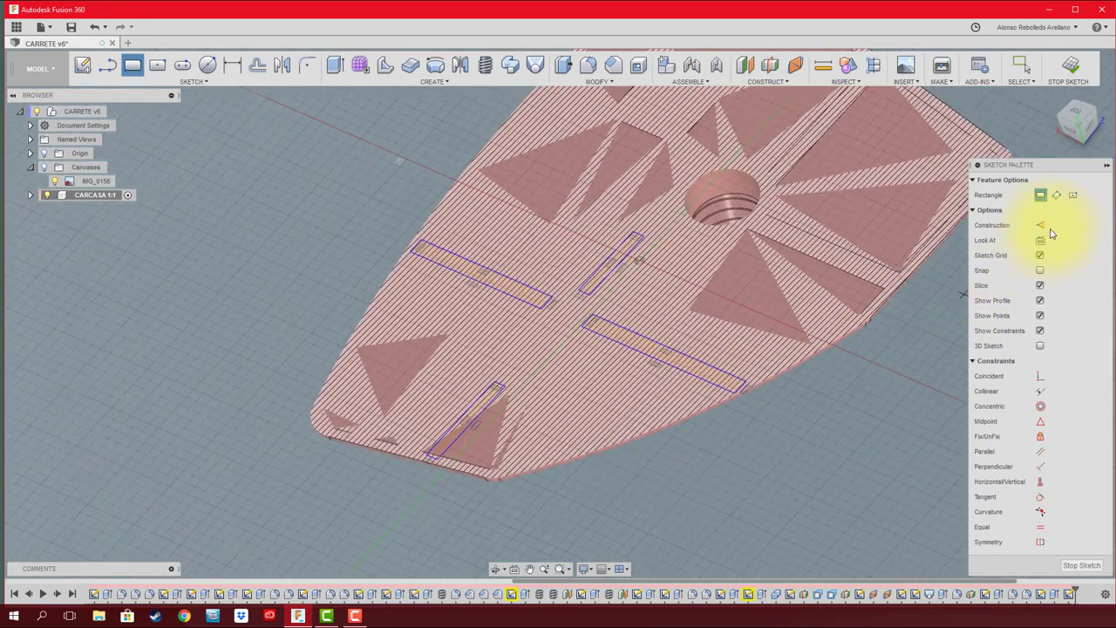
left_click(1040, 286)
key("Escape")
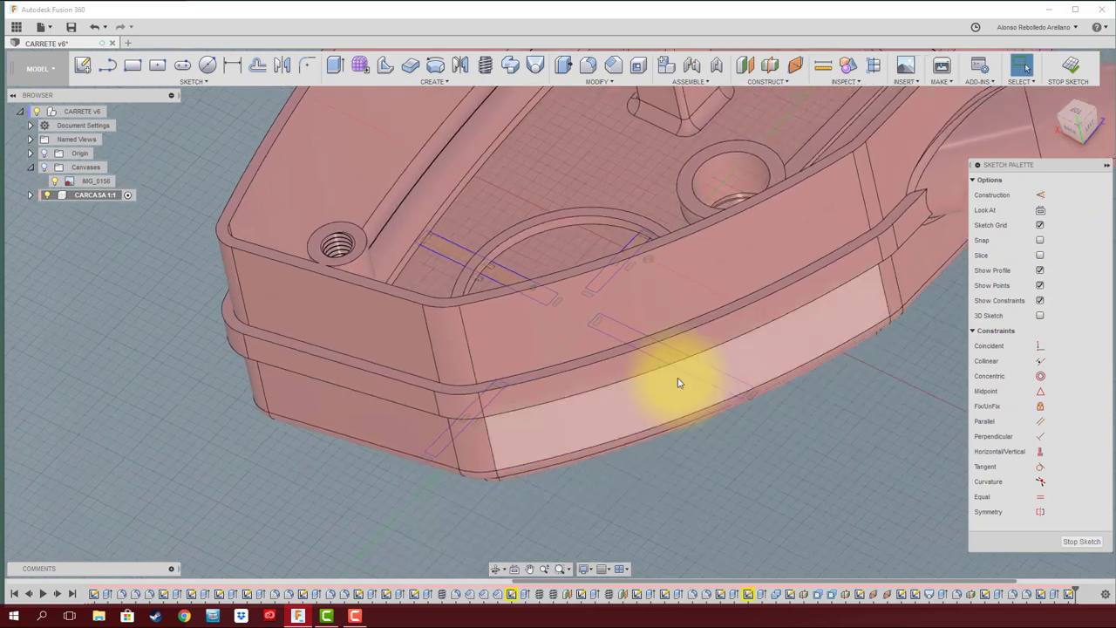
scroll(540, 256, "up", 3)
scroll(551, 261, "up", 2)
scroll(551, 261, "down", 5)
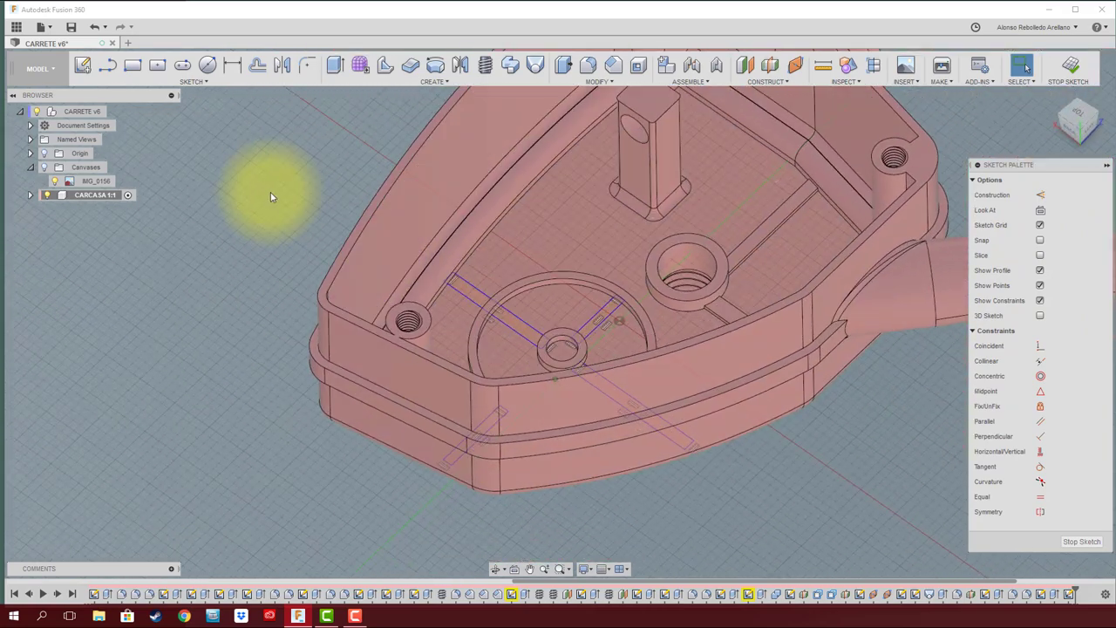
left_click(519, 326)
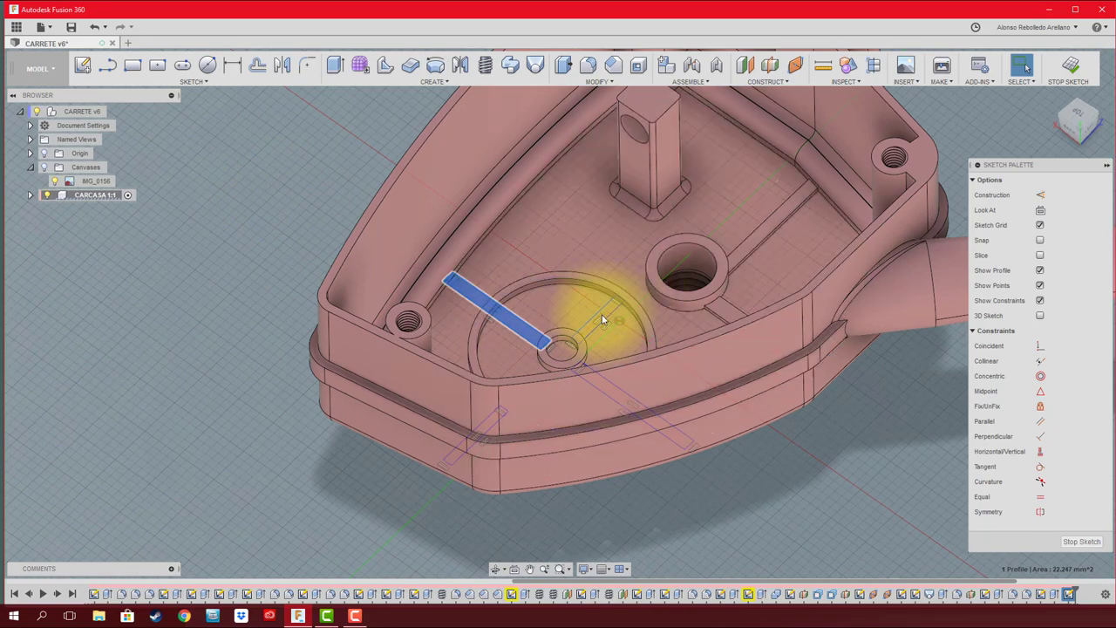
mouse_move(590, 334)
middle_mouse_down("shift")
mouse_move(585, 356)
mouse_move(811, 354)
middle_mouse_up("shift")
left_click(588, 358)
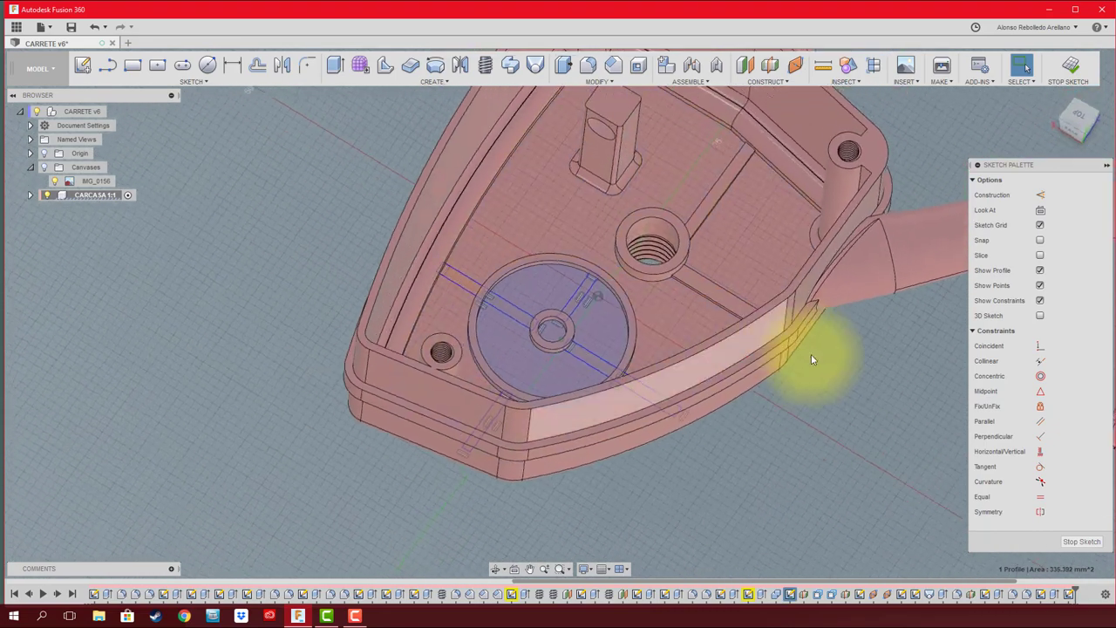
left_click(831, 452)
middle_click_drag(358, 306, 312, 294, "shift")
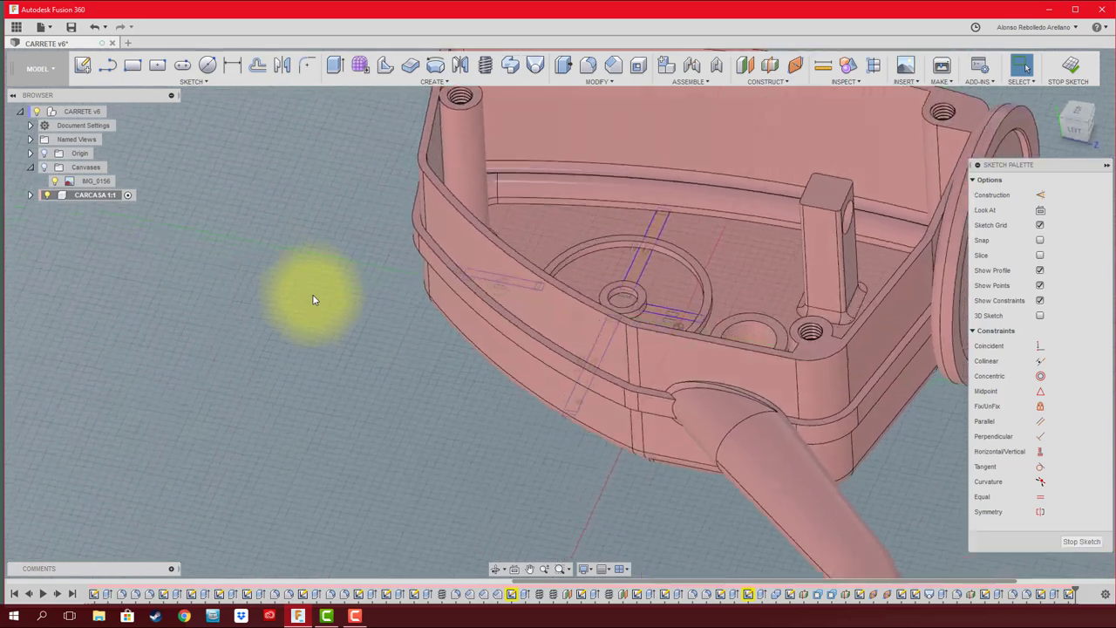
- Extrude the four rib profiles 0.5 mm as a Join to the housing floor
key("e")
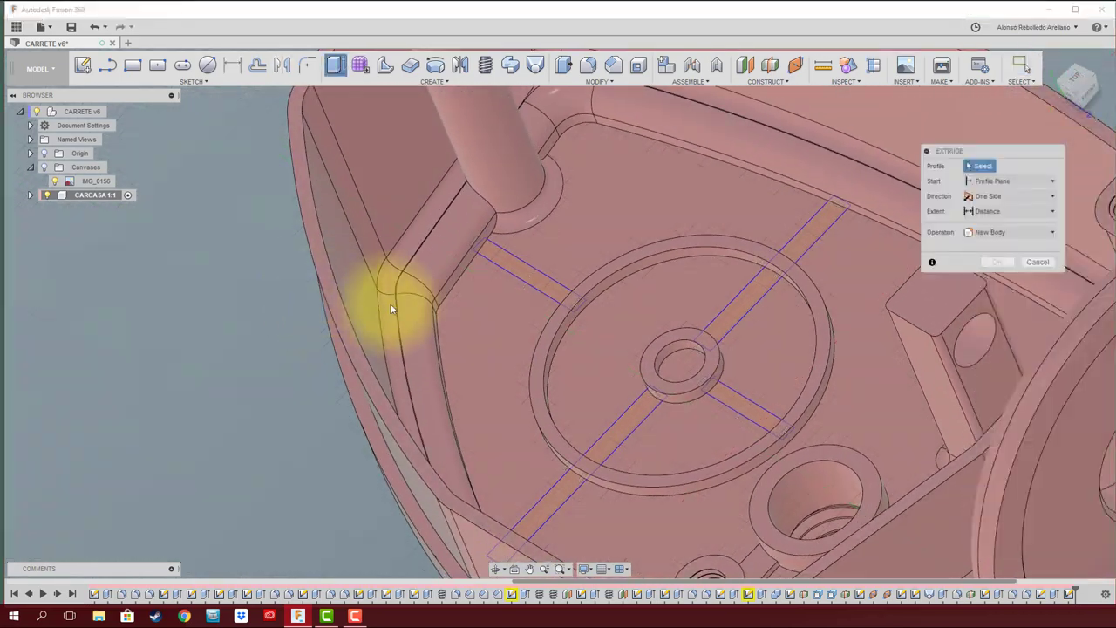
left_click(538, 281)
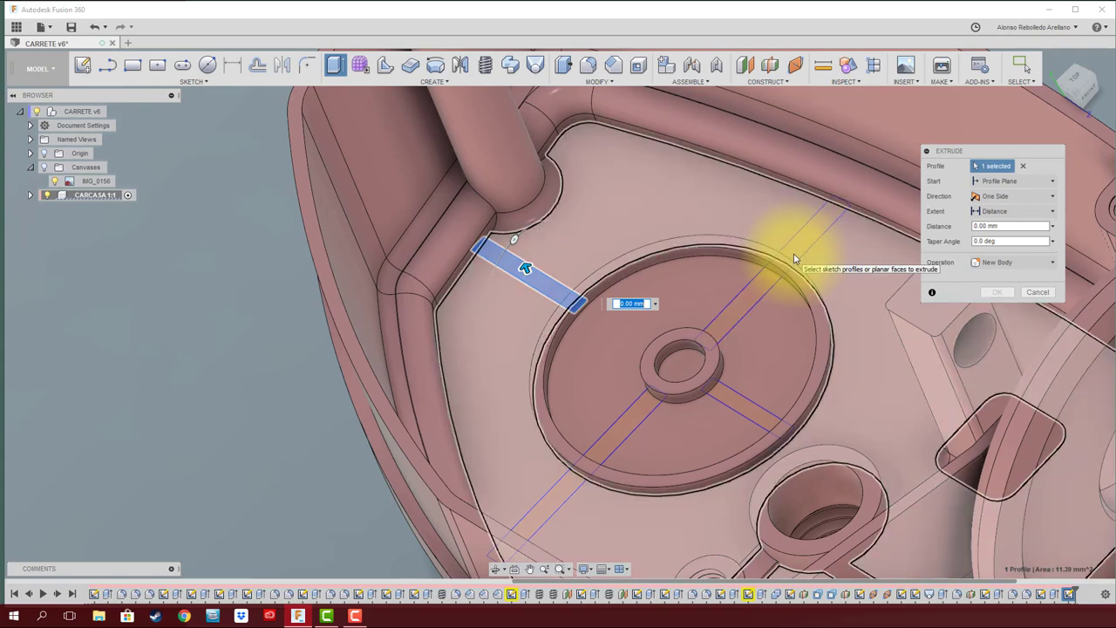
left_click(795, 257)
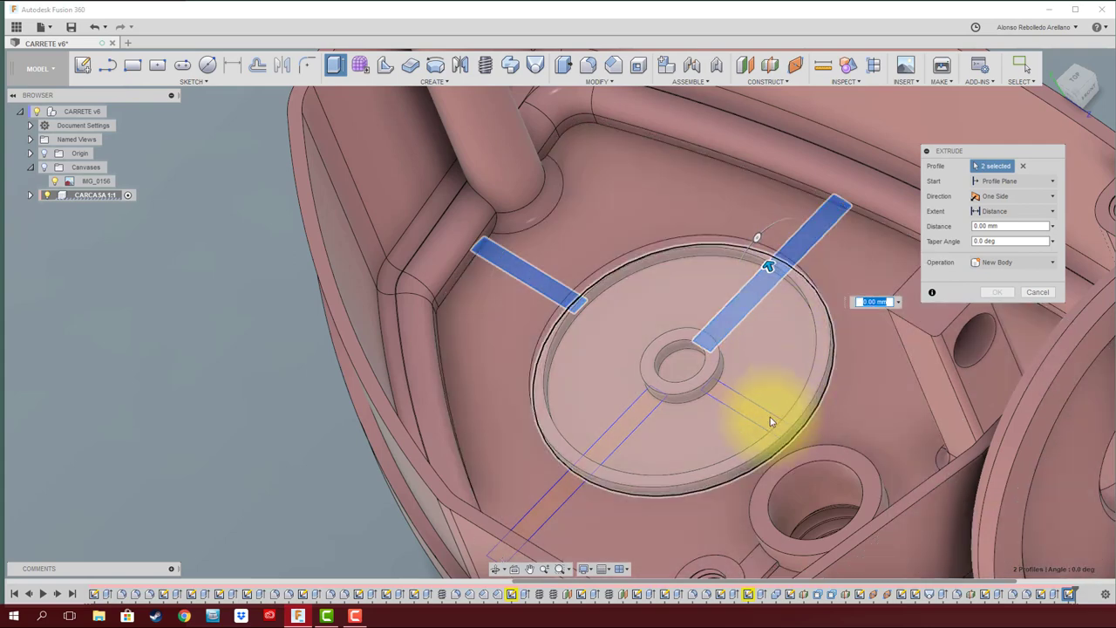
left_click(741, 406)
left_click(622, 431)
type("0.5")
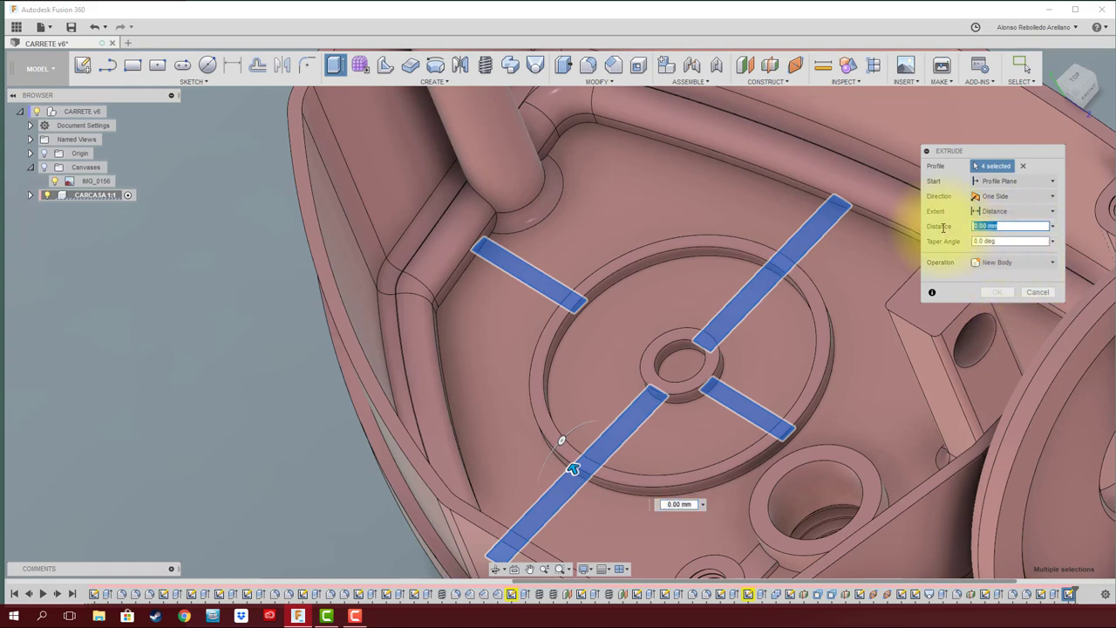
left_click(1002, 261)
left_click(999, 279)
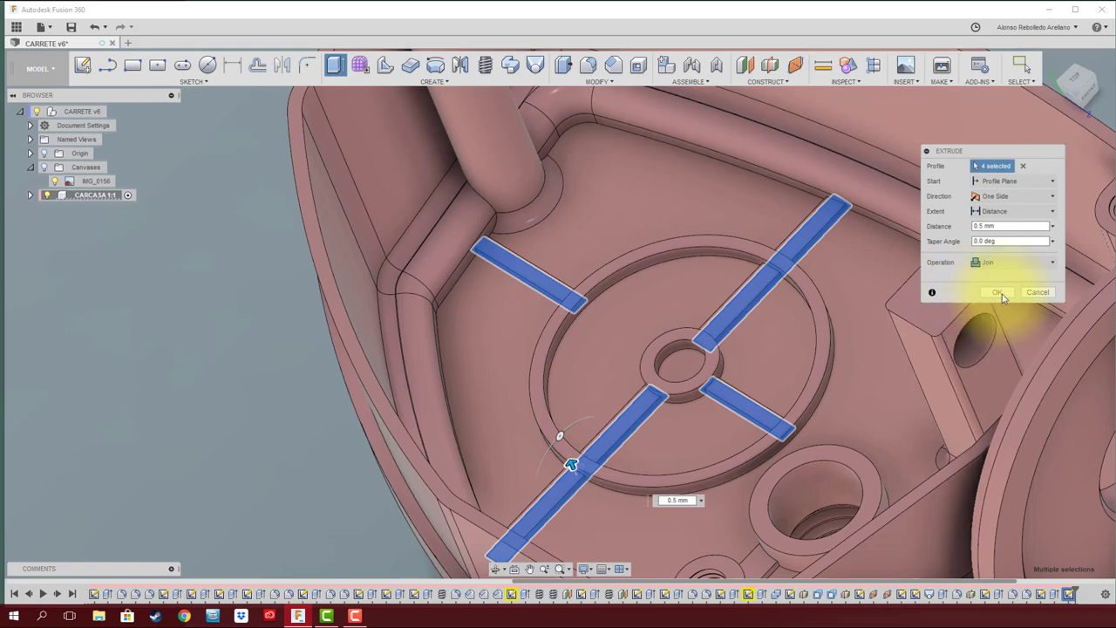
left_click(999, 292)
- Orbit around the housing to inspect the new ribs from several angles
mouse_move(960, 292)
middle_mouse_down("shift")
mouse_move(784, 293)
mouse_move(372, 417)
middle_mouse_up("shift")
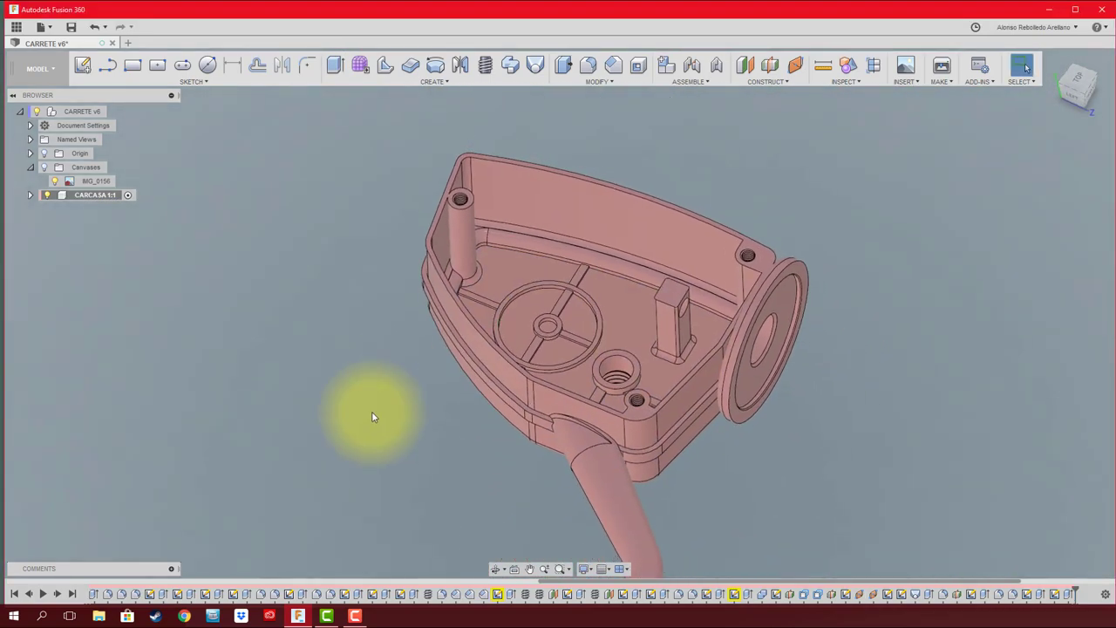
middle_click_drag(371, 417, 387, 399, "shift")
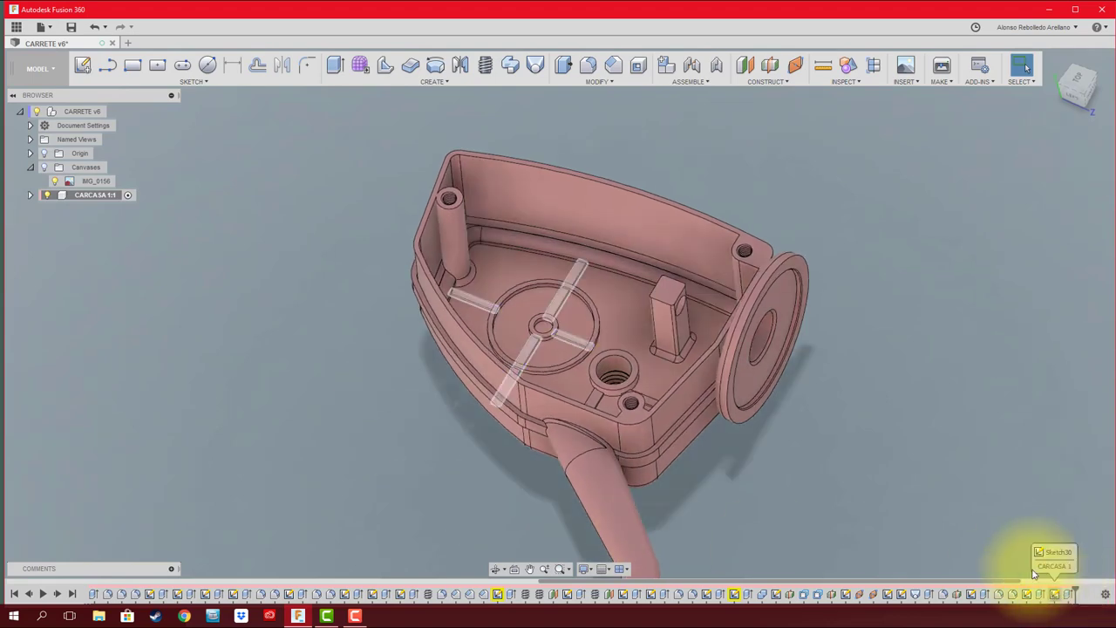
middle_click_drag(1021, 549, 833, 403, "shift")
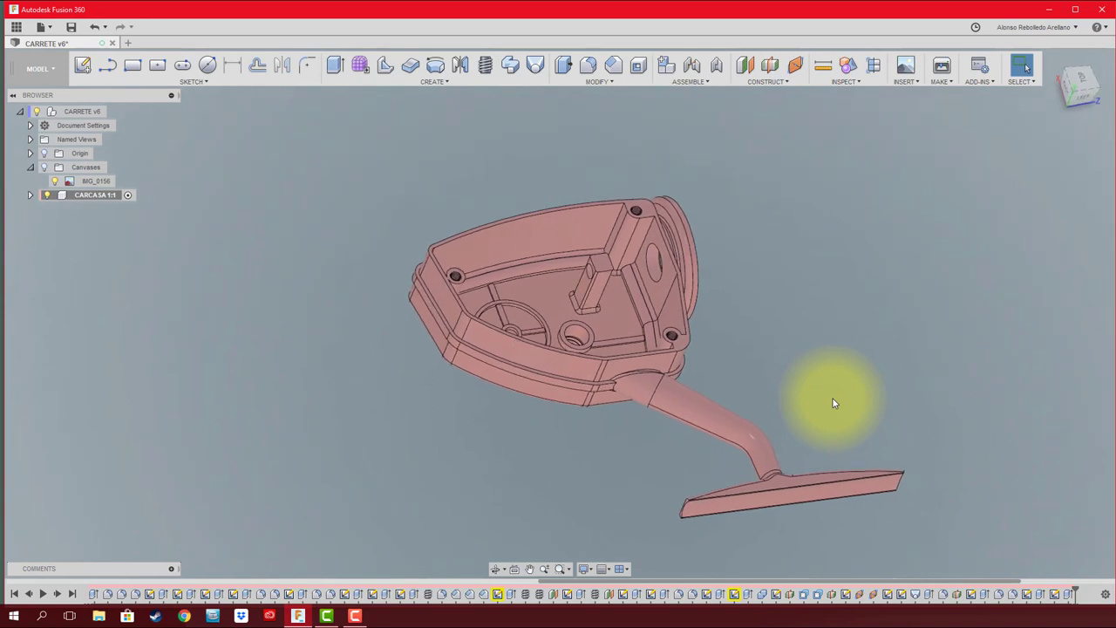
middle_click_drag(833, 403, 833, 403, "shift")
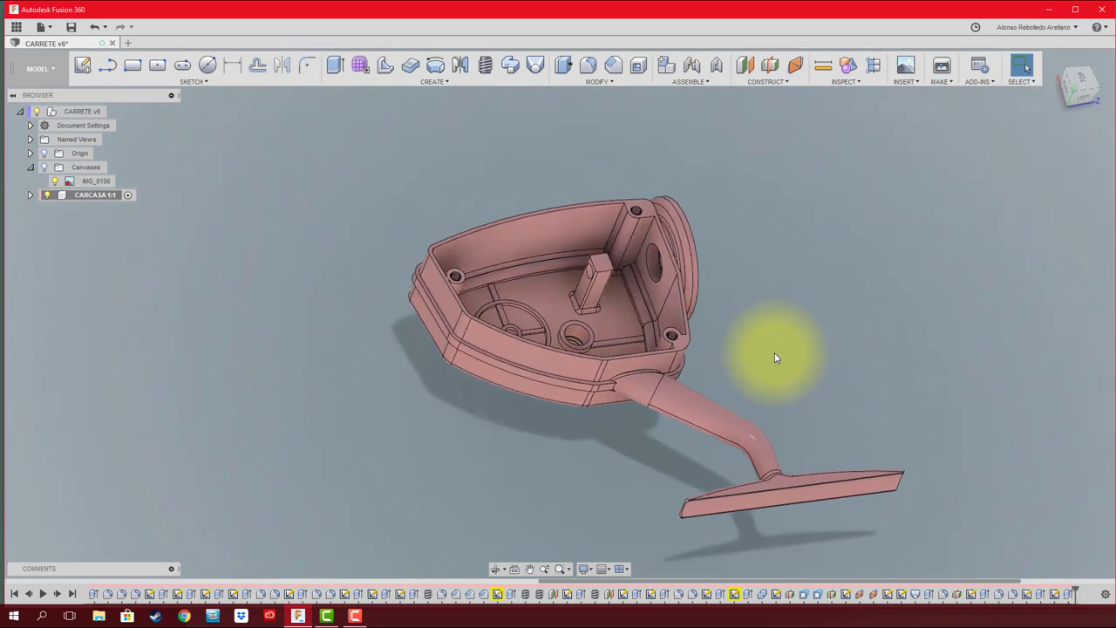
scroll(560, 300, "up", 2)
middle_click_drag(560, 302, 583, 317, "shift")
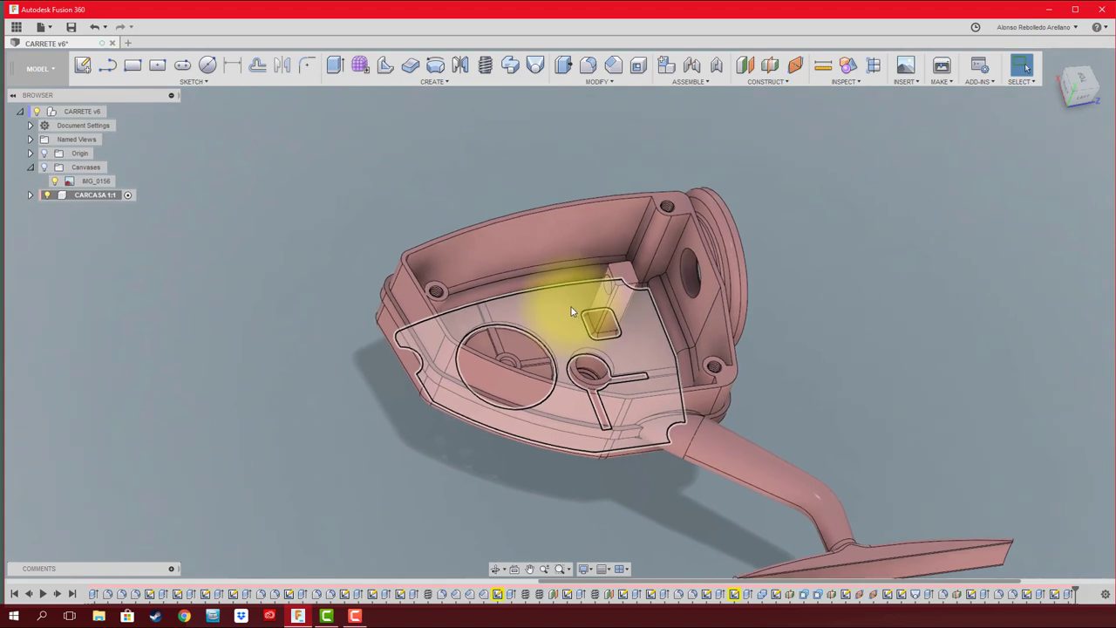
scroll(583, 317, "up", 2)
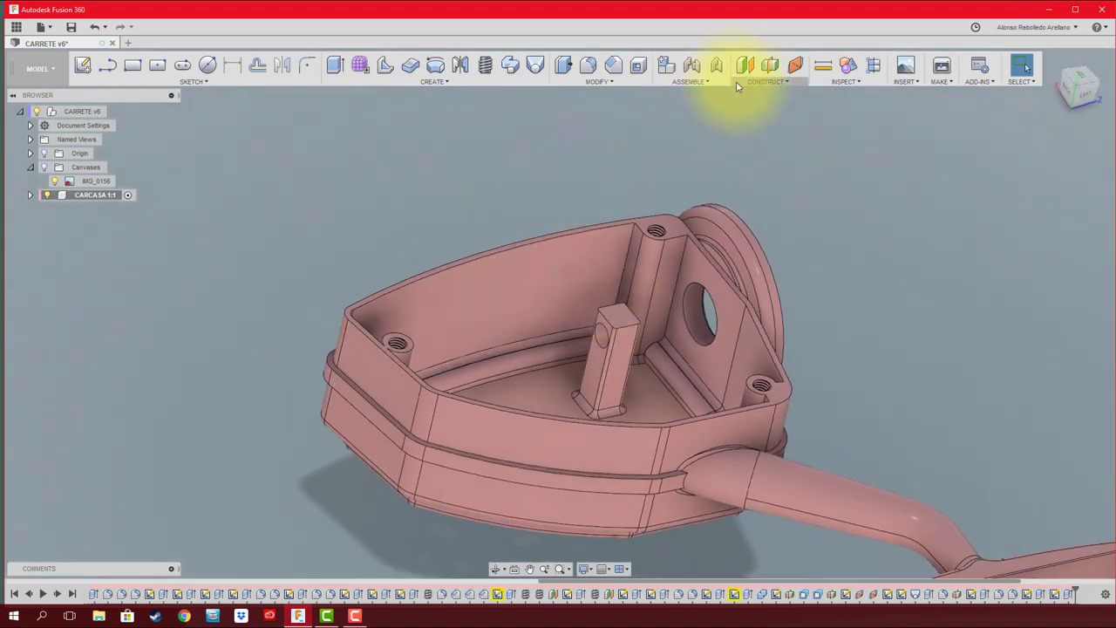
- Create a construction plane offset -21.00 mm from the top rim face
left_click(745, 65)
left_click(673, 223)
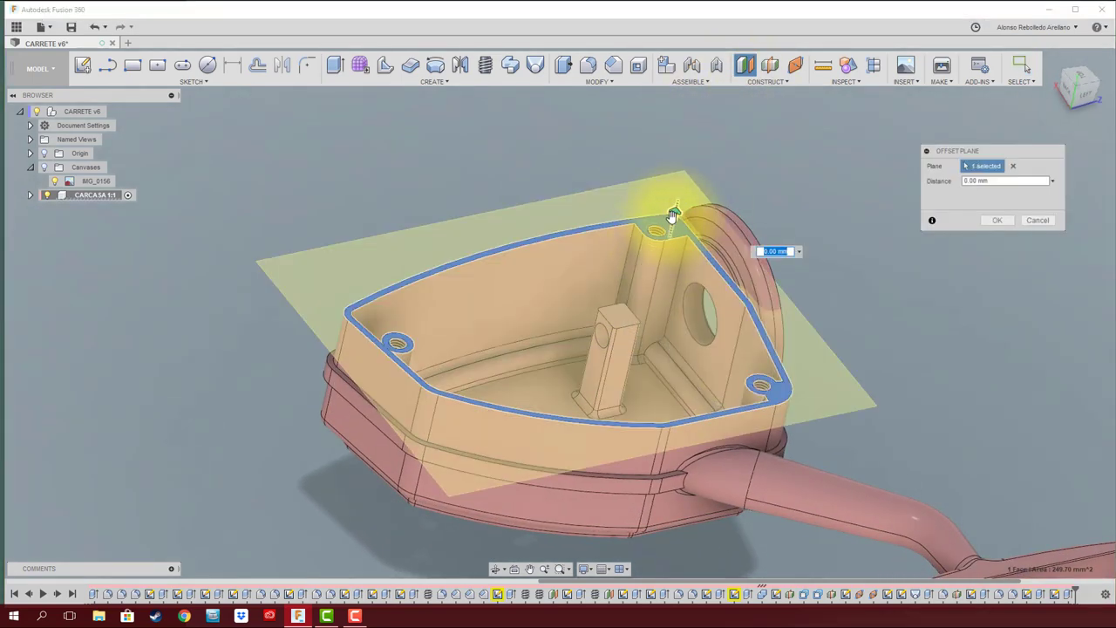
left_click_drag(672, 218, 650, 324)
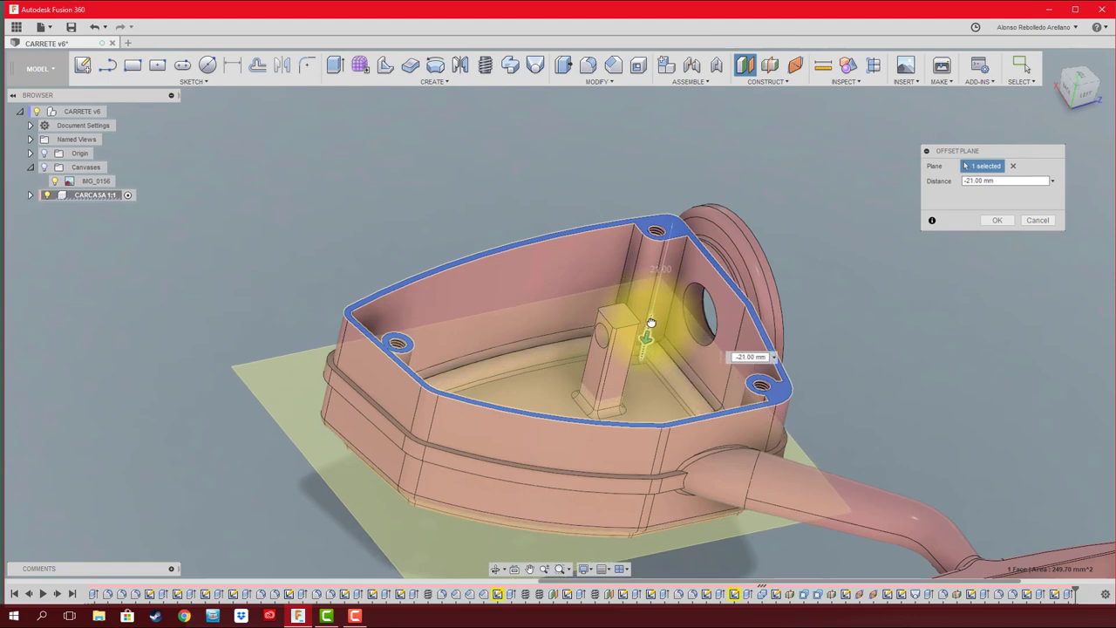
left_click(997, 220)
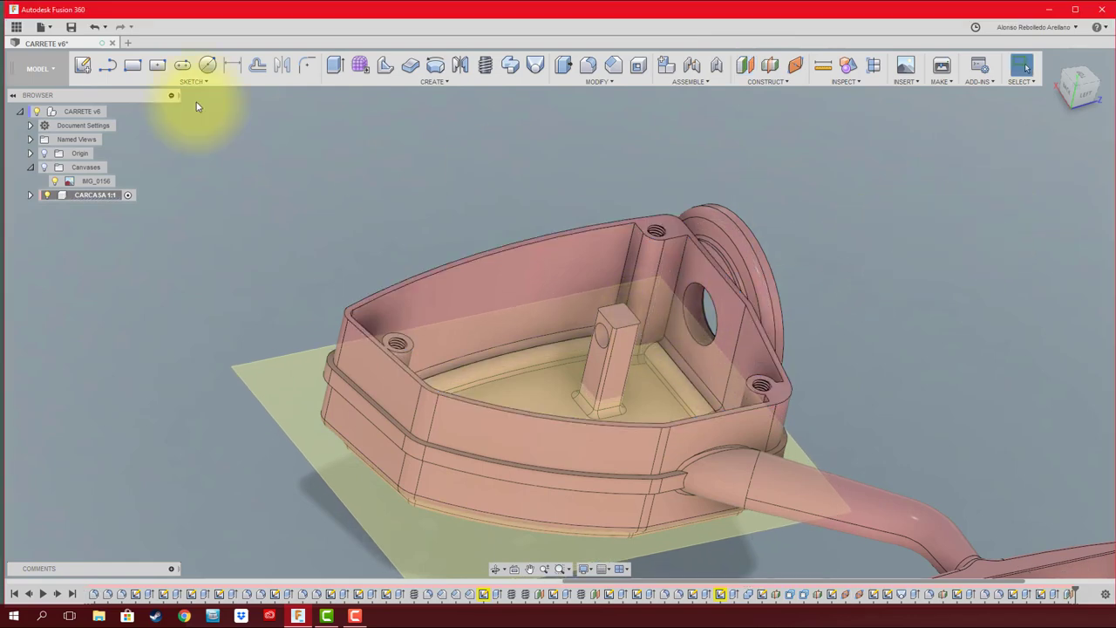
- Start a sketch on the offset plane with Slice on, showing the cross-section
left_click(88, 70)
left_click(279, 368)
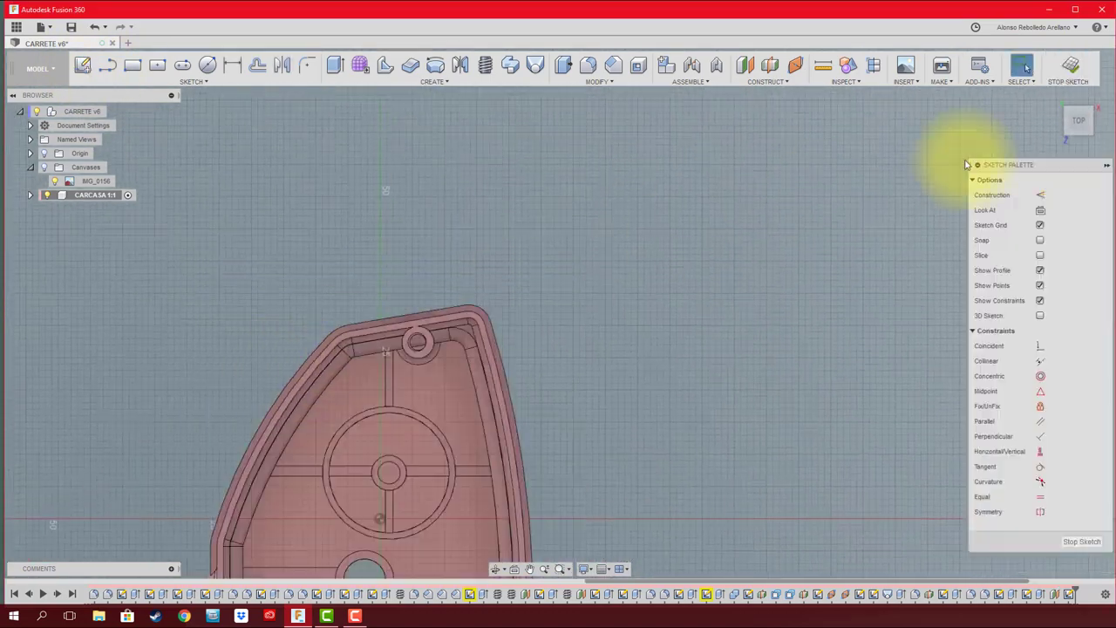
left_click(1100, 103)
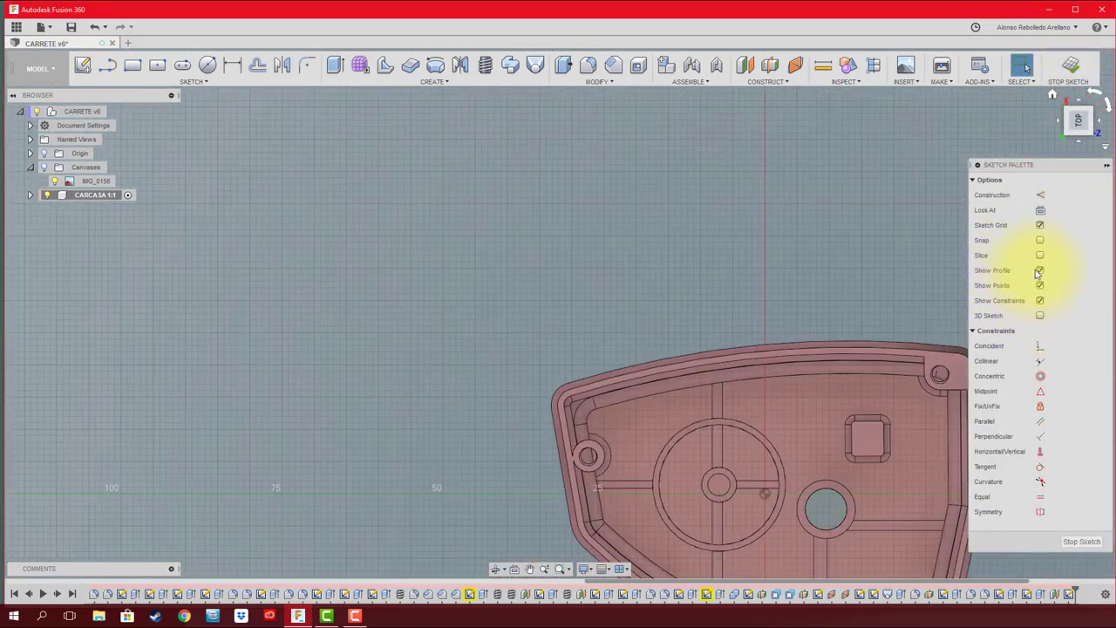
left_click(1040, 256)
middle_click_drag(768, 273, 479, 207)
scroll(462, 218, "up", 2)
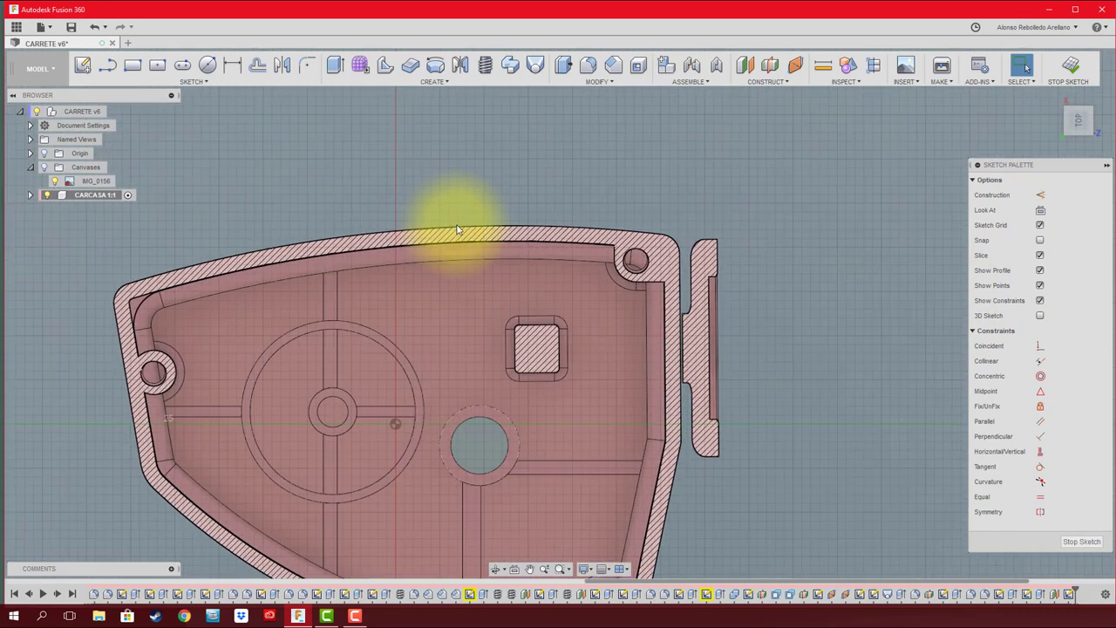
scroll(471, 279, "up", 2)
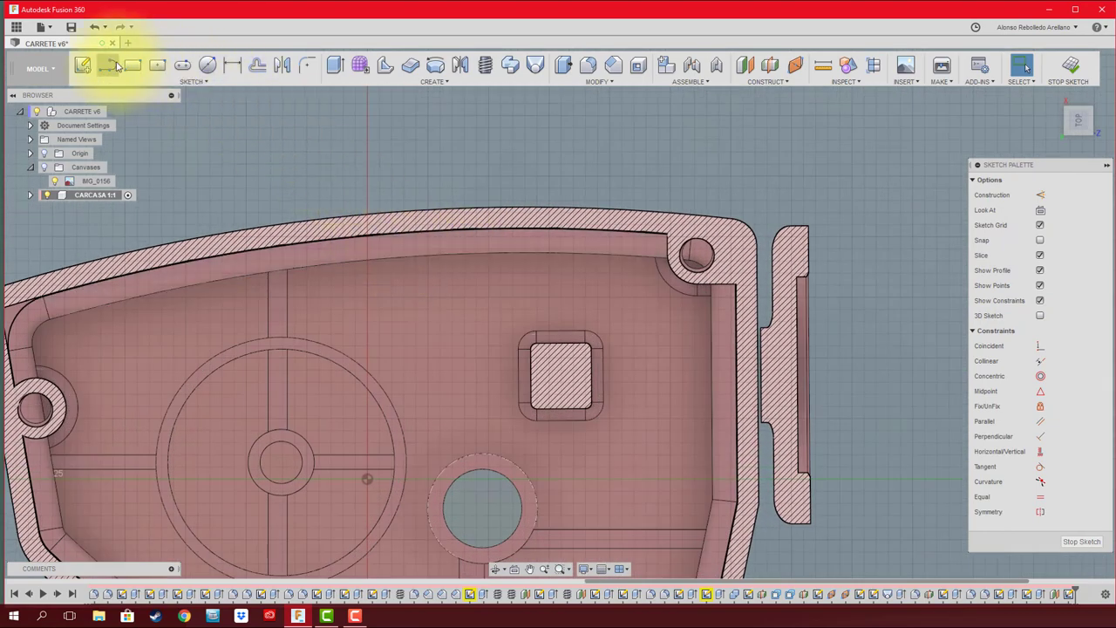
- Draw a two-corner rectangle against the housing's inner top wall
left_click(117, 66)
left_click(138, 68)
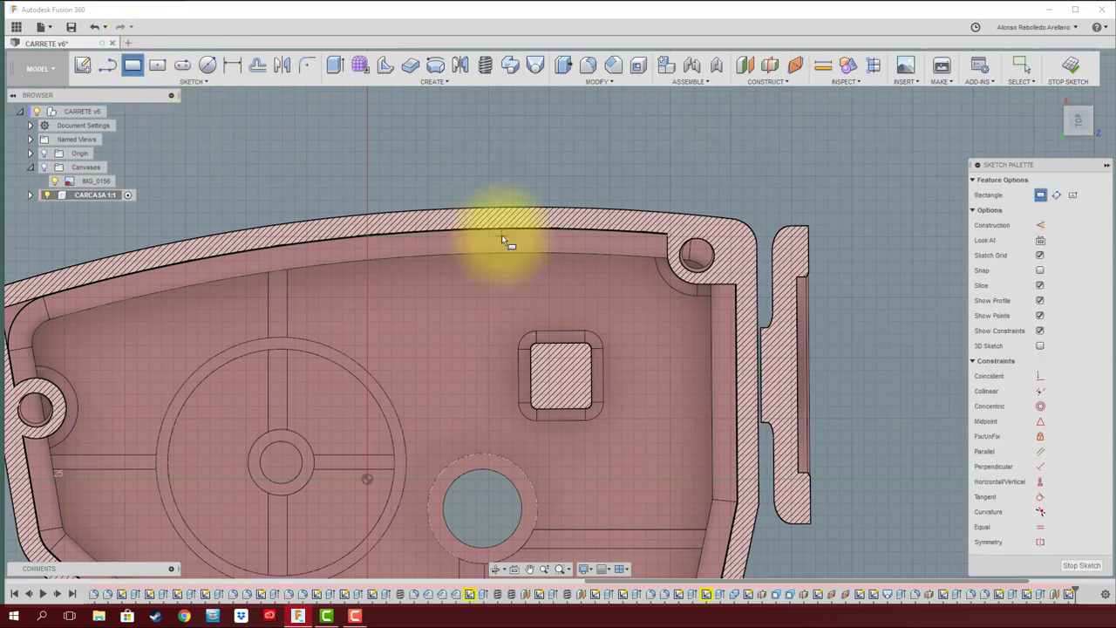
left_click(548, 295)
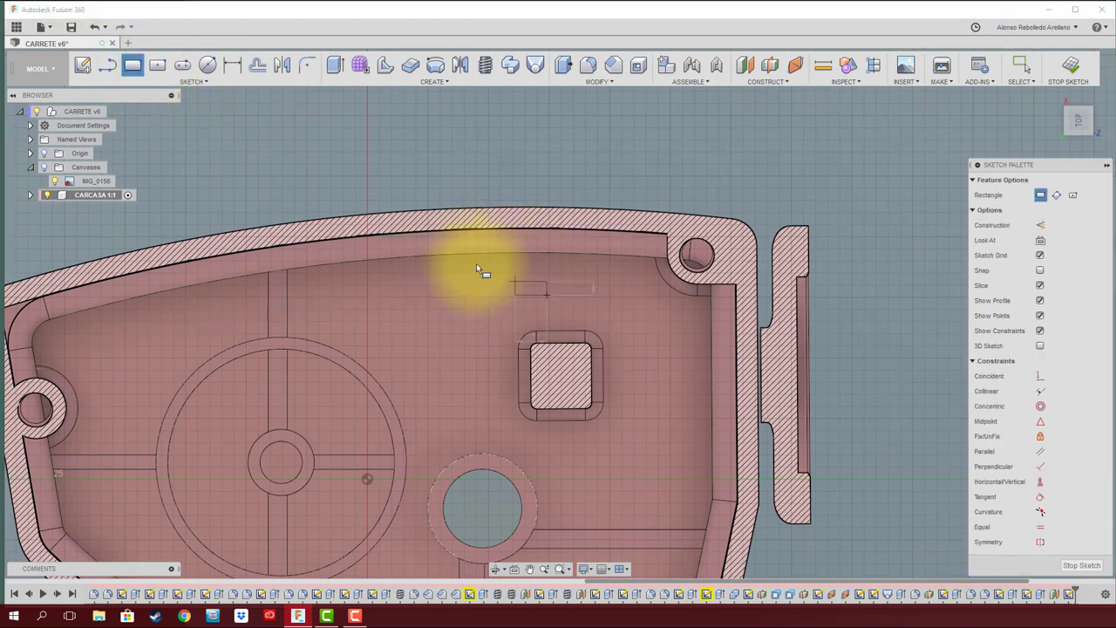
left_click(411, 222)
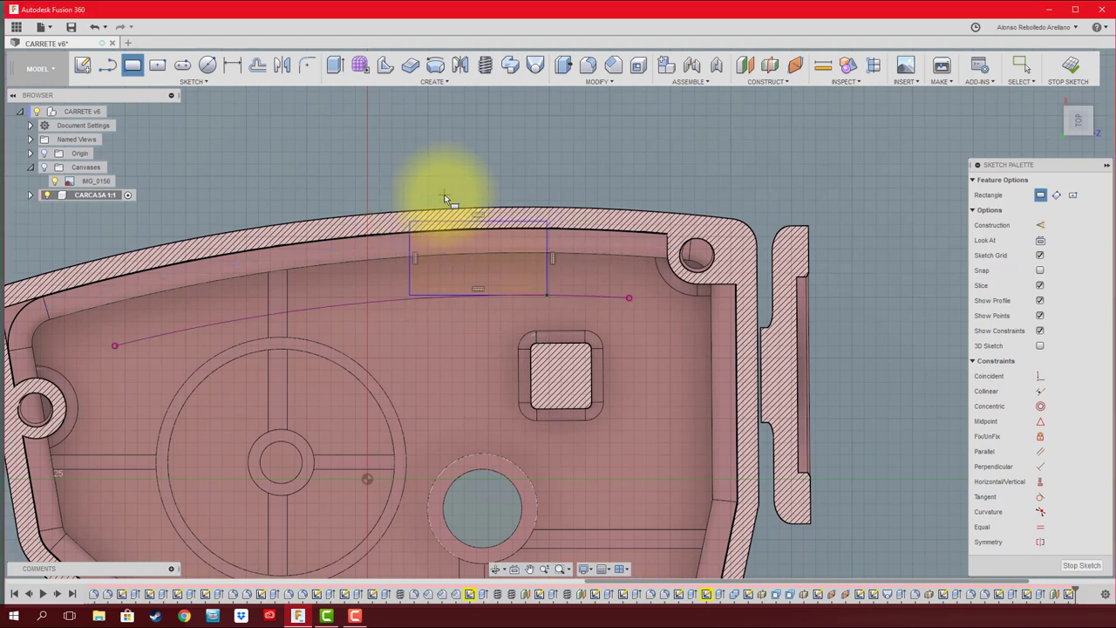
key("Escape")
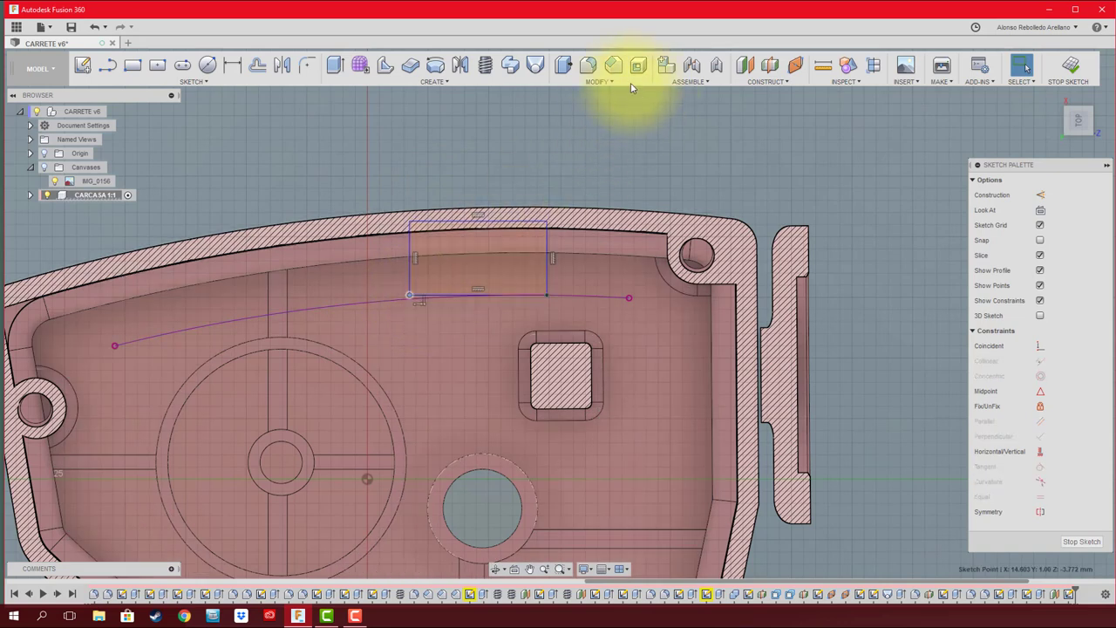
- Add a two-point spline across the rectangle and trim its lower left side
left_click(107, 64)
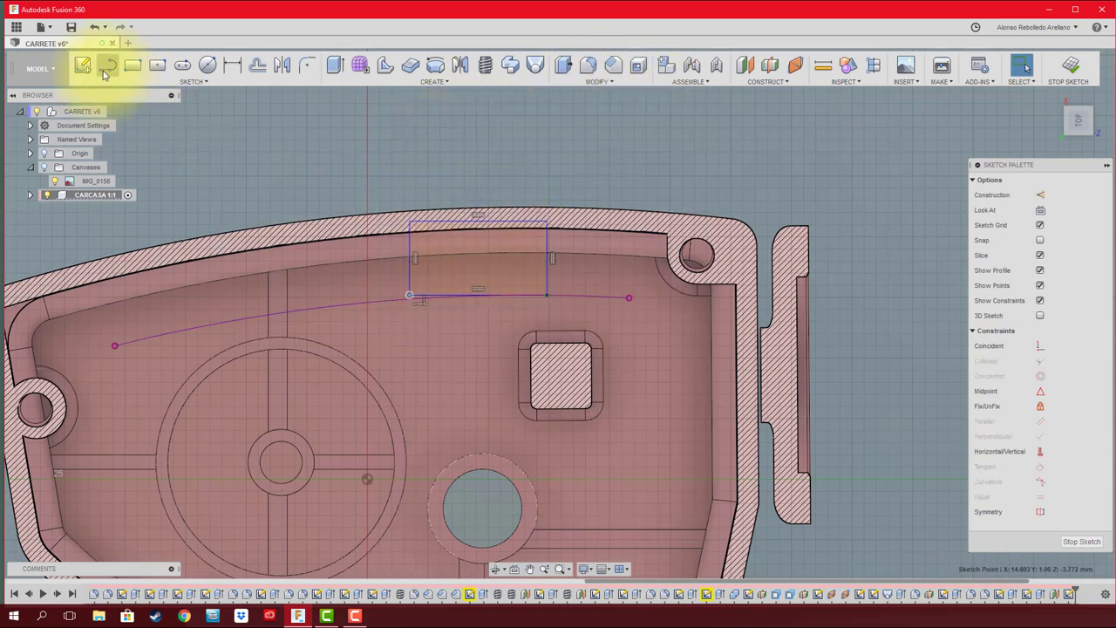
left_click(385, 251)
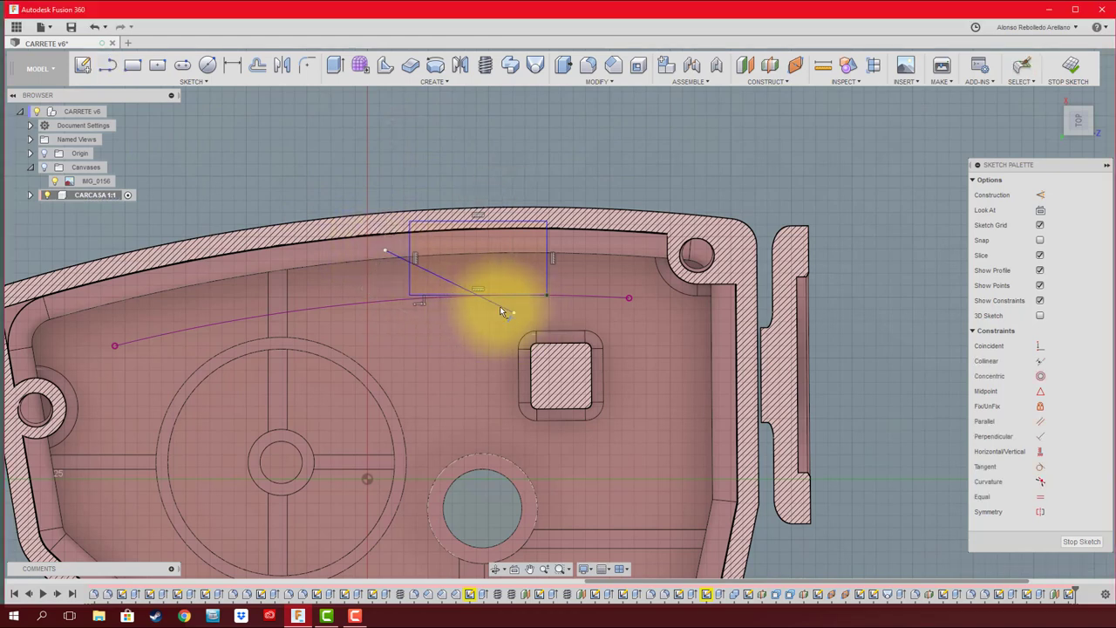
left_click(500, 306)
key("t")
left_click(408, 282)
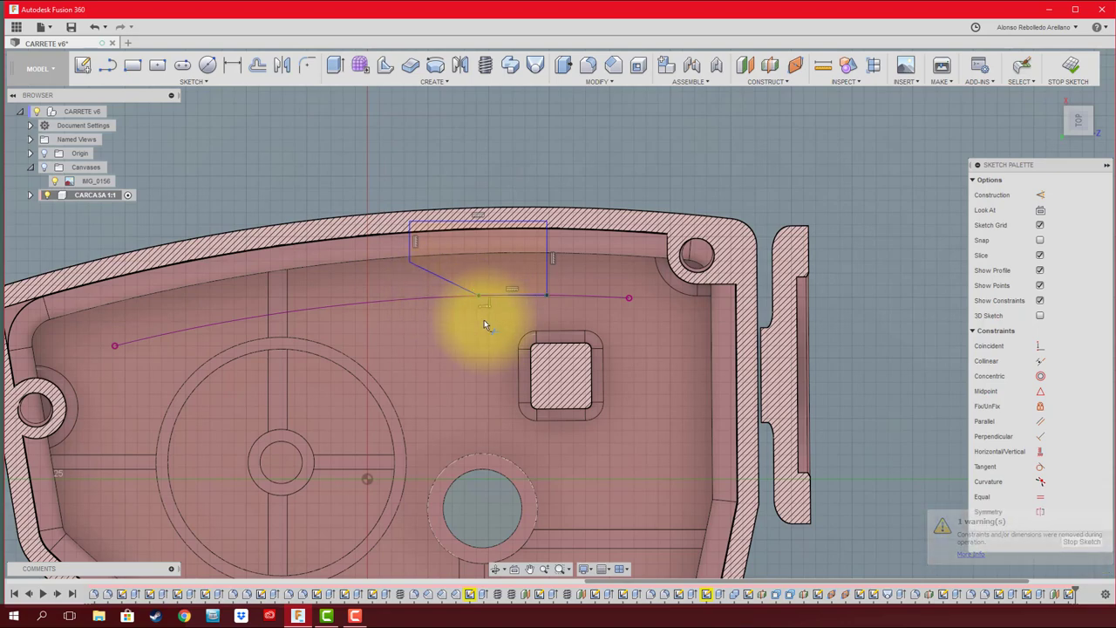
middle_click_drag(484, 325, 885, 224, "shift")
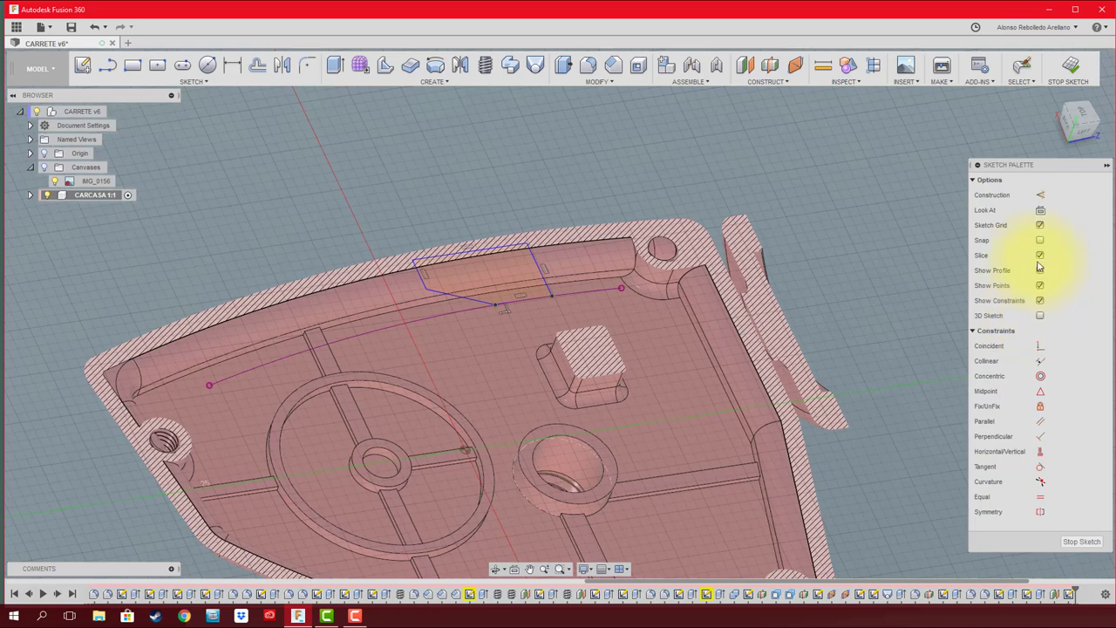
- Extrude the new wall profile with the Join operation
mouse_move(1040, 266)
middle_mouse_down("shift")
mouse_move(1047, 249)
mouse_move(847, 249)
middle_mouse_up("shift")
key("e")
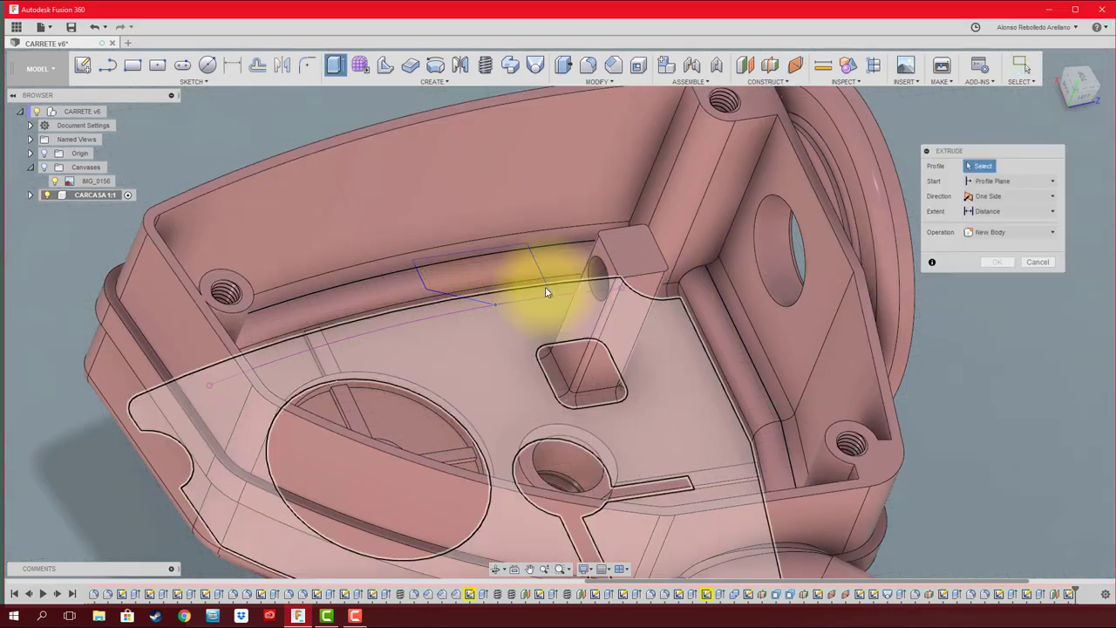
left_click(514, 292)
left_click_drag(486, 271, 469, 319)
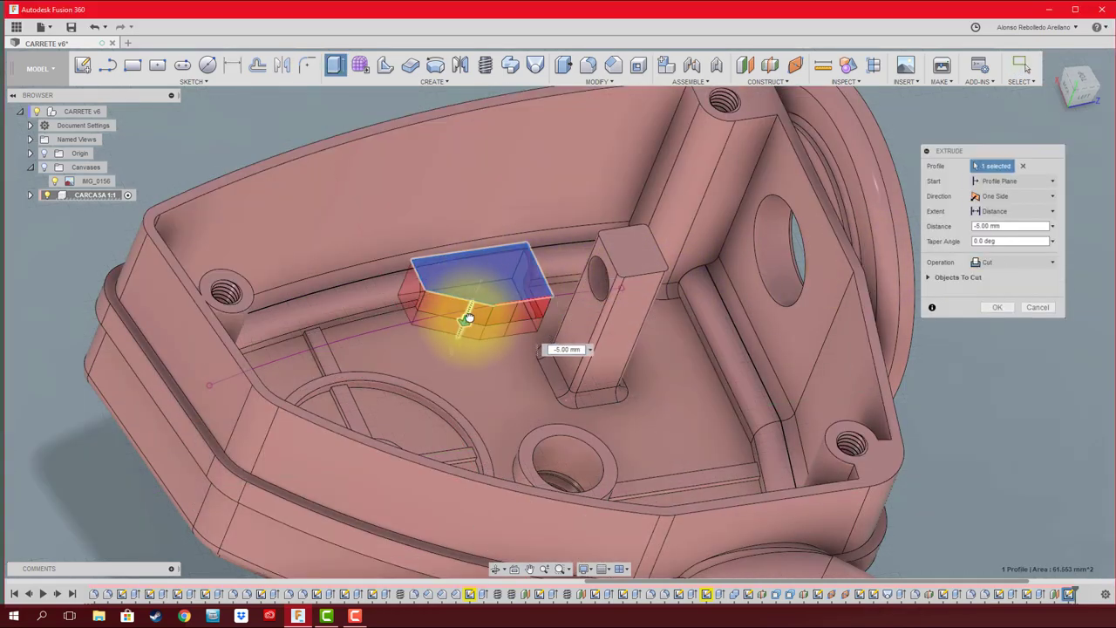
left_click(1012, 262)
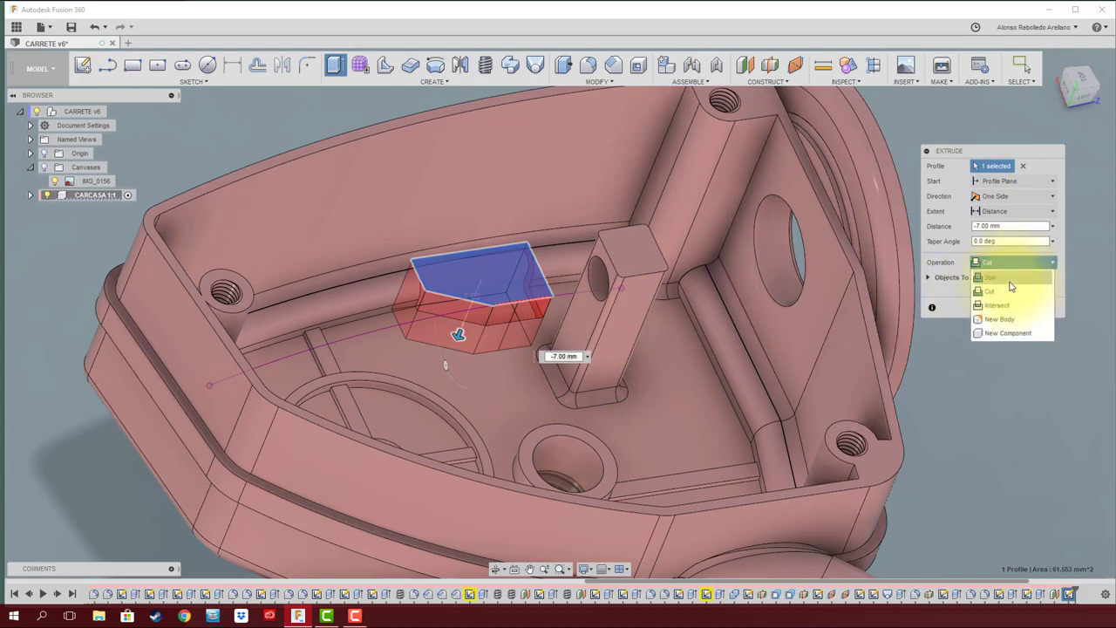
left_click(1012, 284)
middle_click_drag(1011, 284, 1043, 221, "shift")
- Set the extent to To Object, targeting the housing body, then close the extrusion
left_click(1046, 214)
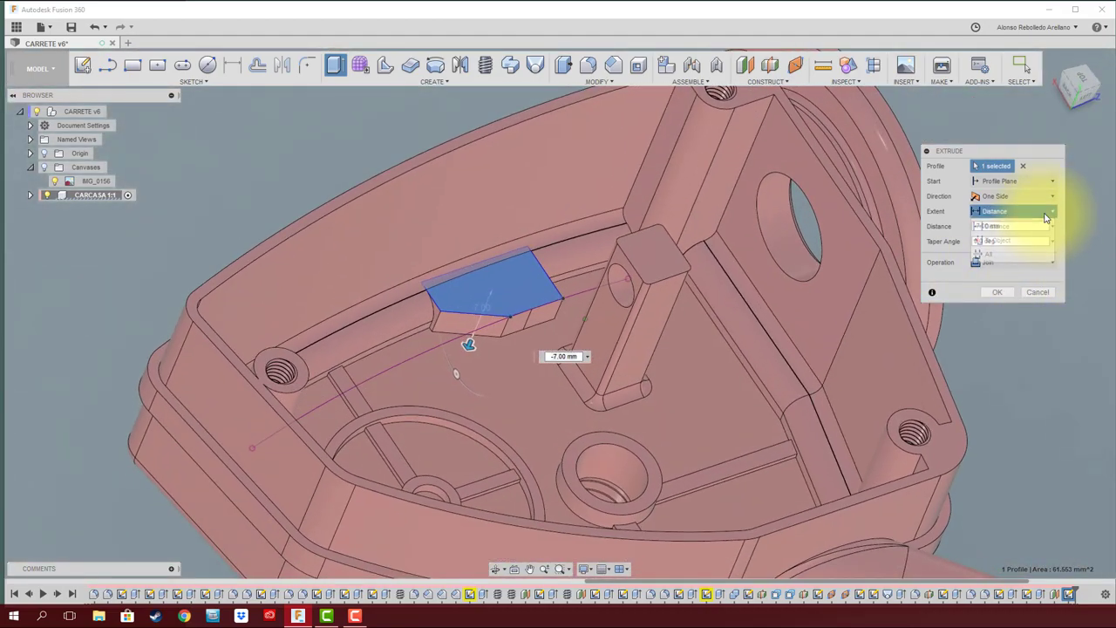
left_click(1019, 242)
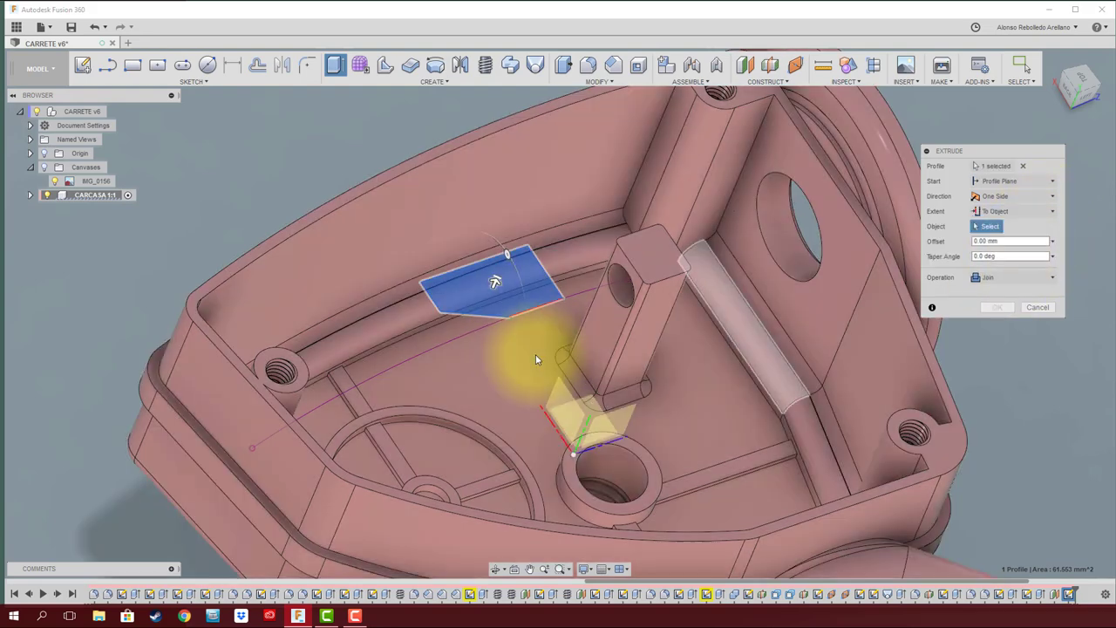
left_click(537, 367)
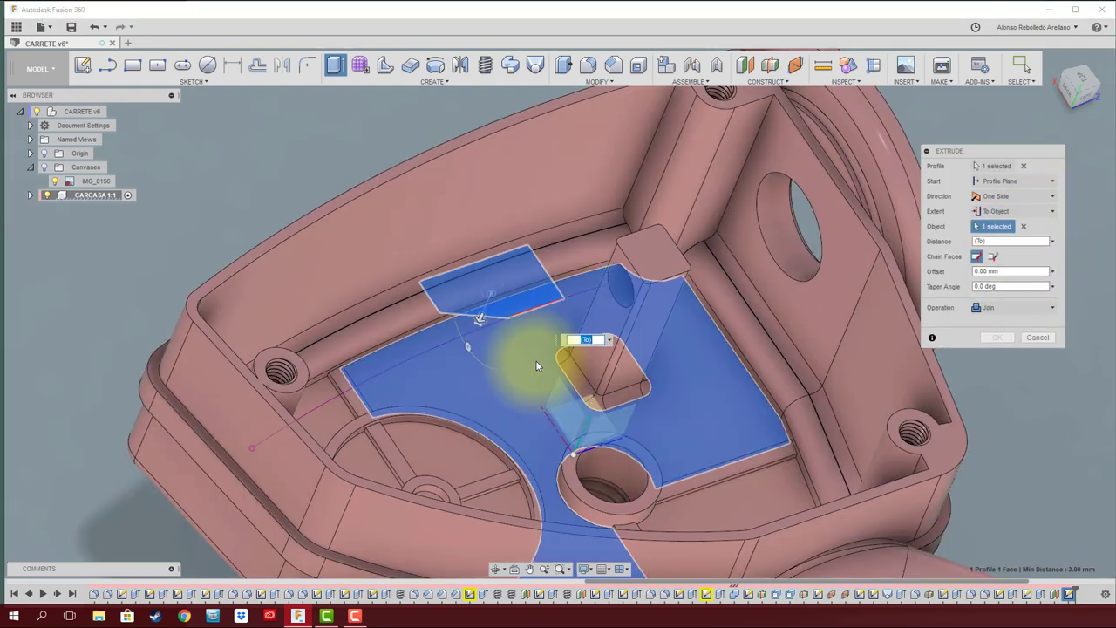
left_click(415, 334)
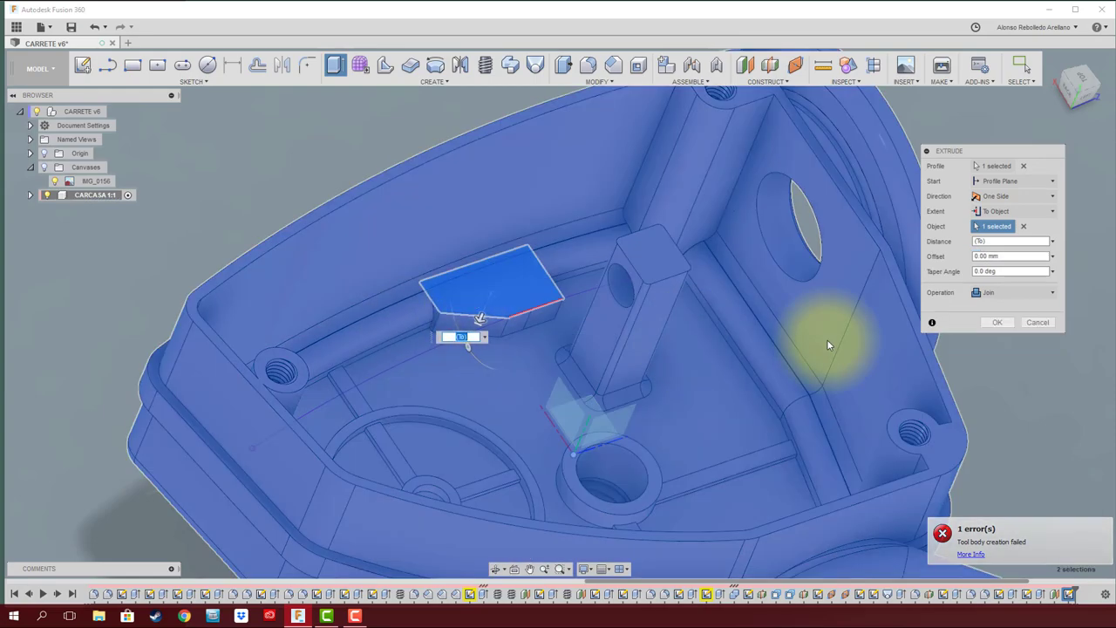
left_click(992, 325)
middle_click_drag(990, 327, 377, 248, "shift")
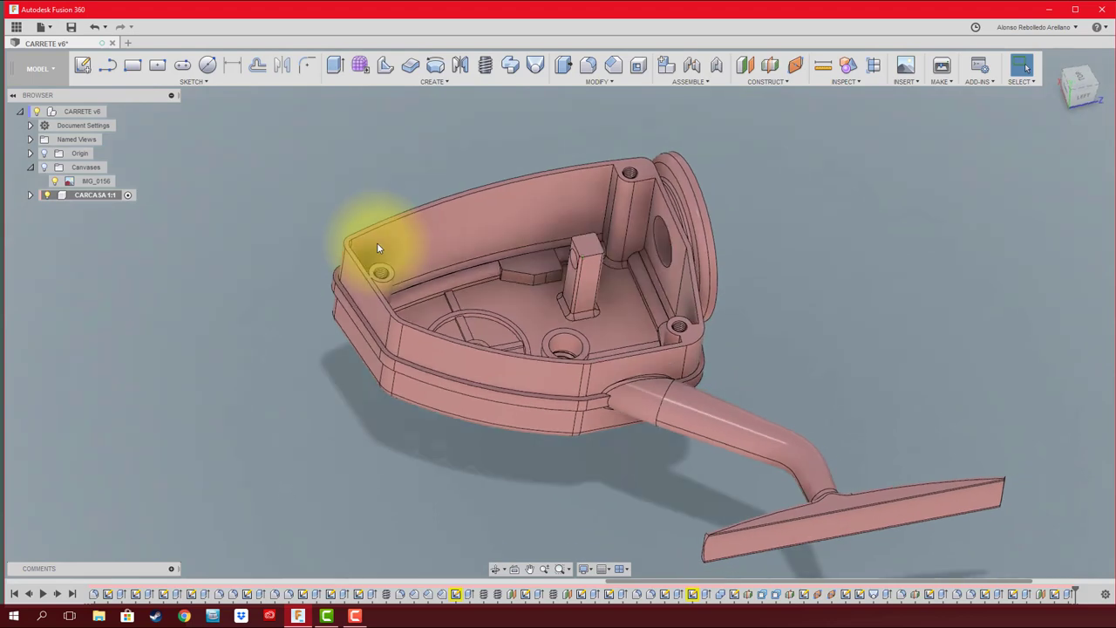
- Offset a construction plane -6.00 mm from the housing's top rim face
mouse_move(388, 257)
middle_mouse_down("shift")
mouse_move(423, 311)
mouse_move(511, 374)
mouse_move(528, 367)
mouse_move(493, 361)
mouse_move(503, 356)
mouse_move(486, 277)
mouse_move(570, 277)
mouse_move(538, 309)
mouse_move(541, 335)
mouse_move(451, 229)
mouse_move(655, 103)
middle_mouse_up("shift")
scroll(515, 348, "up", 3)
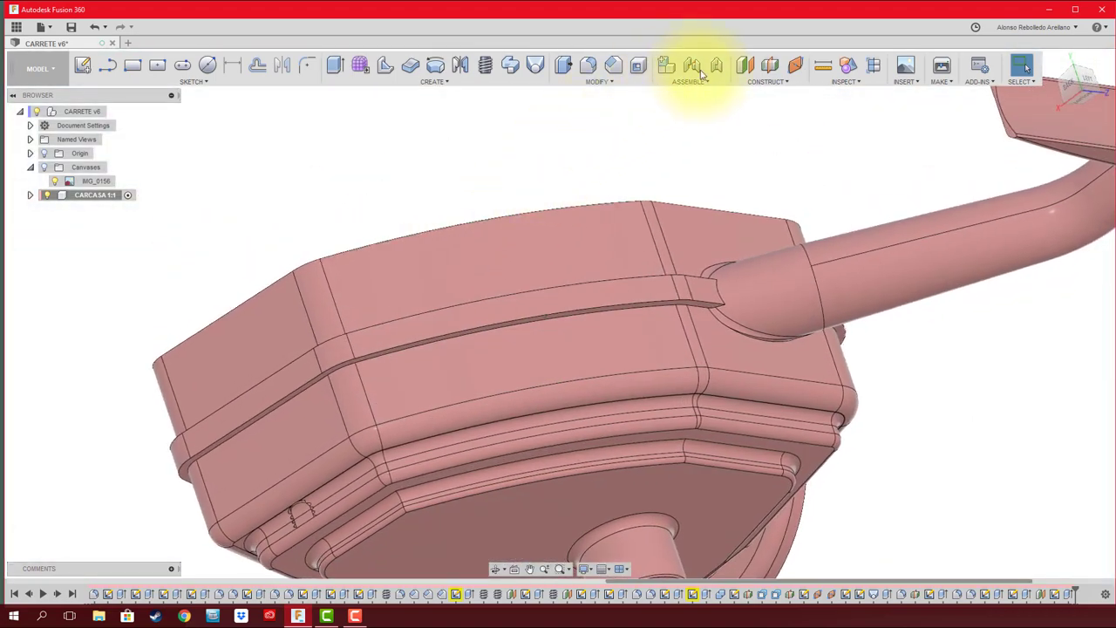
left_click(753, 73)
mouse_move(668, 184)
middle_mouse_down("shift")
mouse_move(598, 224)
mouse_move(608, 169)
mouse_move(615, 230)
middle_mouse_up("shift")
left_click(594, 196)
left_click(593, 197)
left_click(995, 219)
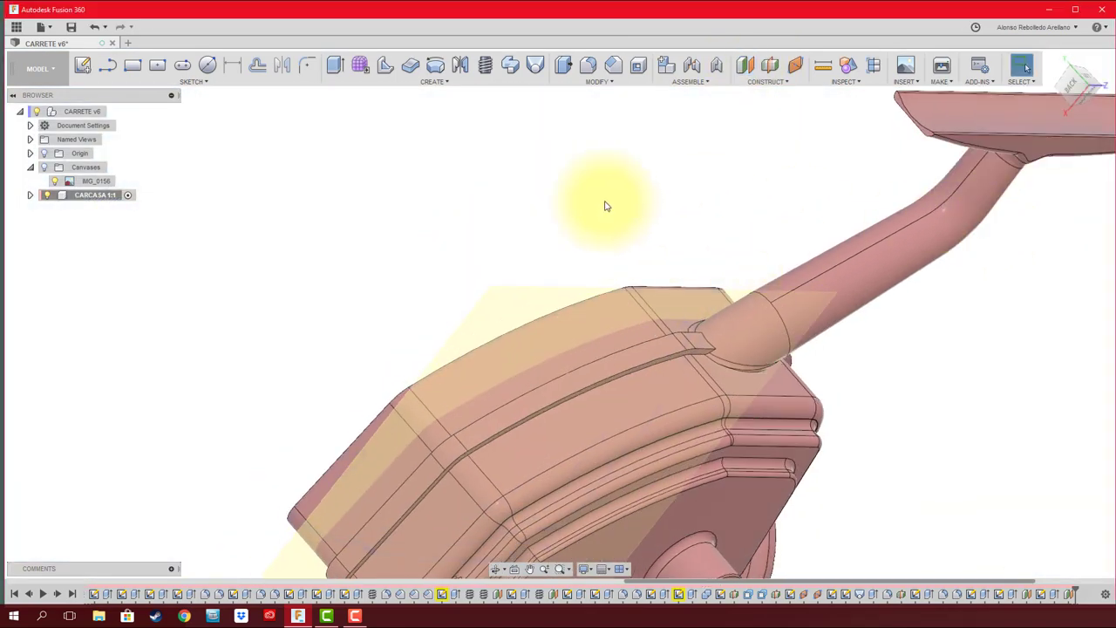
- Start a sketch on the -6 mm offset plane with Slice enabled
left_click(86, 74)
left_click(523, 289)
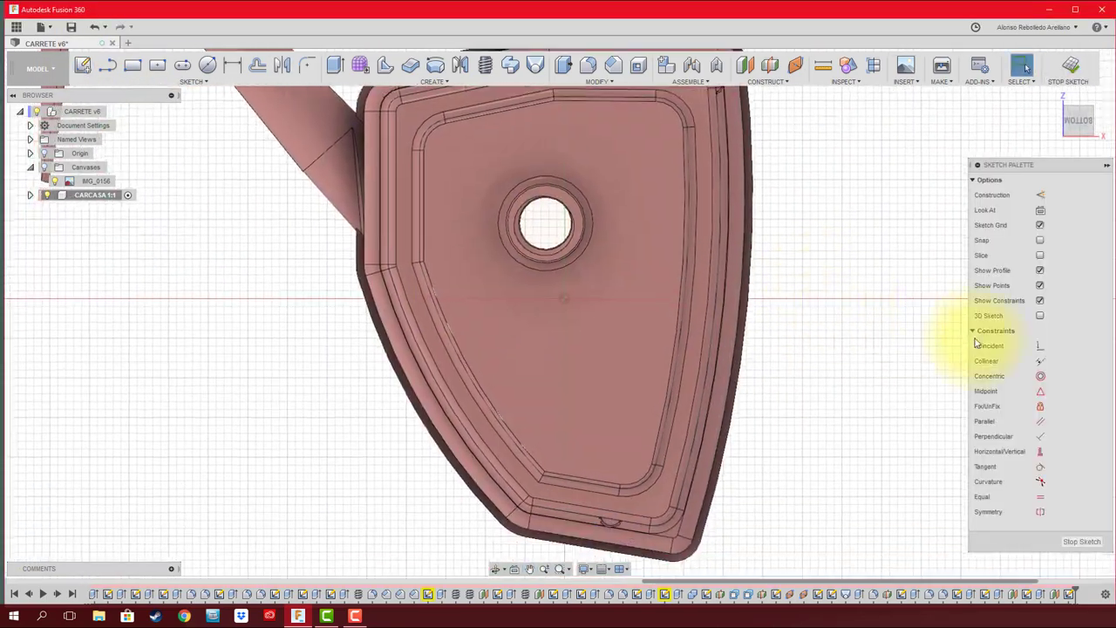
left_click(1040, 256)
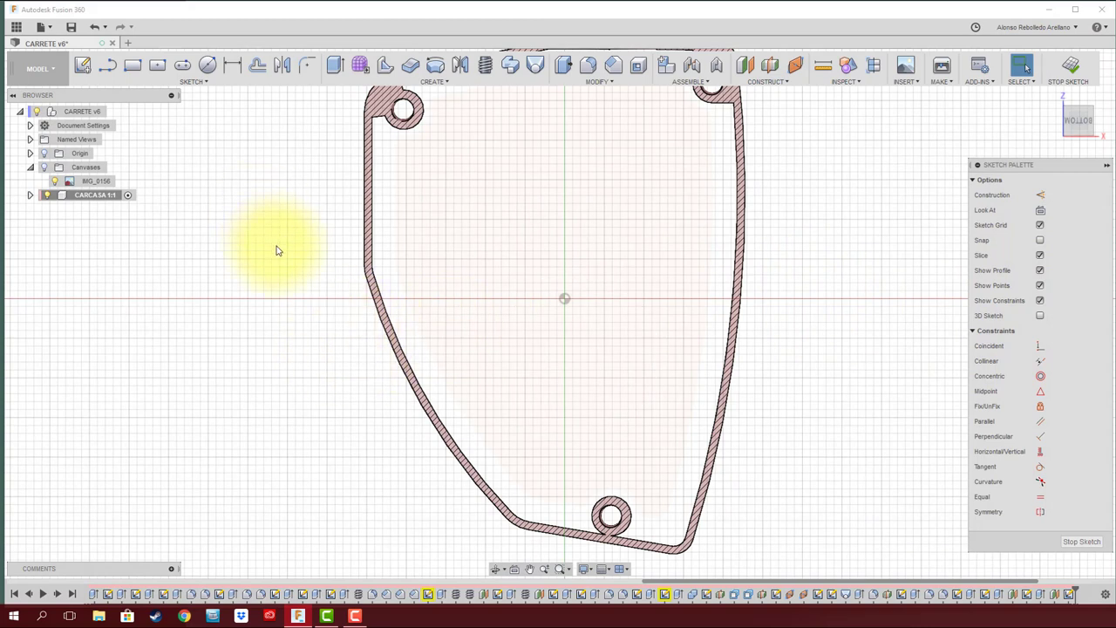
- Project the housing's outer side edge into the sketch, then turn Slice off
left_click(196, 82)
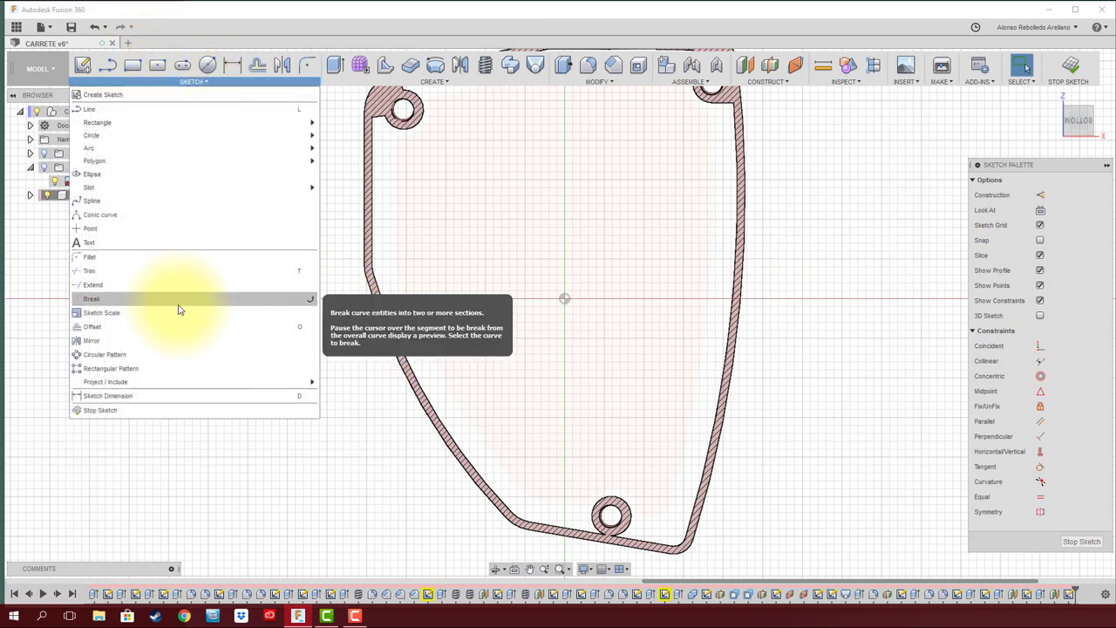
mouse_move(106, 382)
left_click(332, 384)
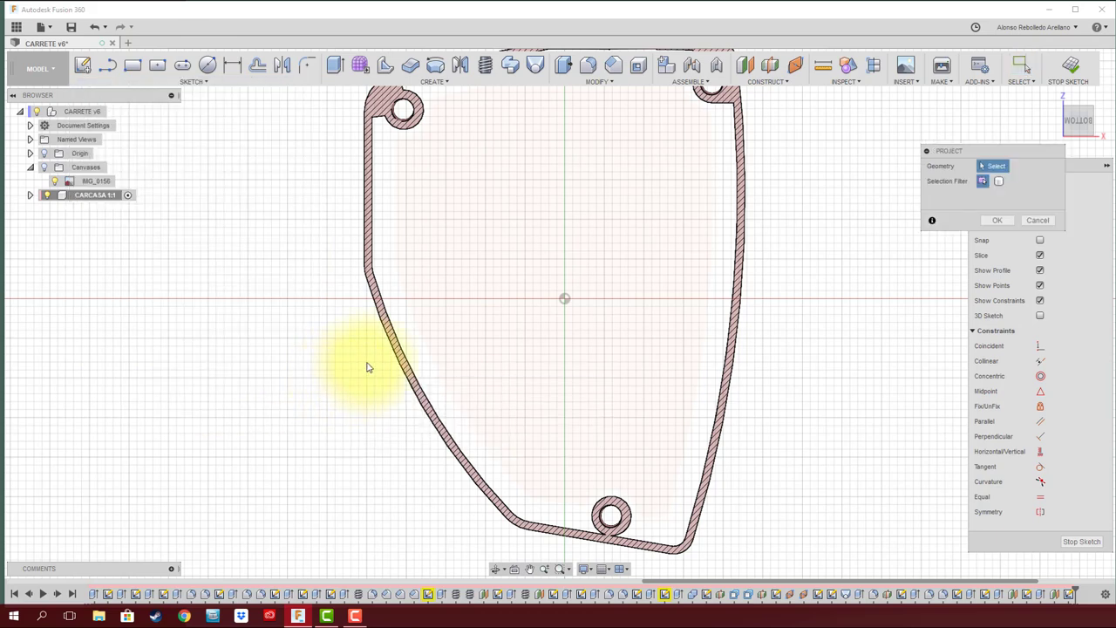
left_click(394, 358)
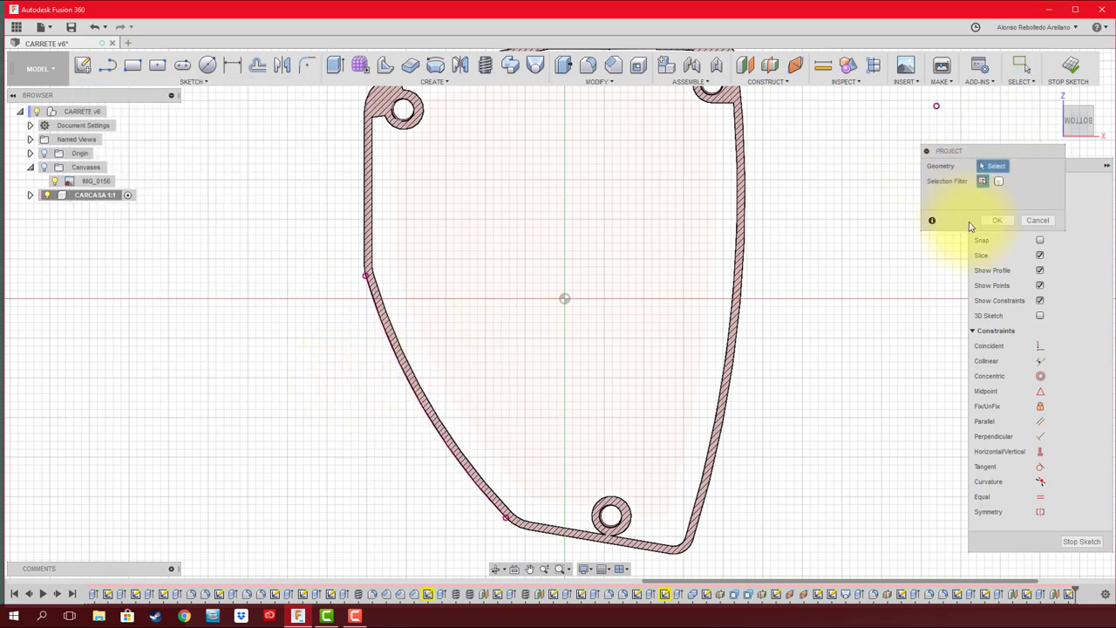
left_click(1003, 224)
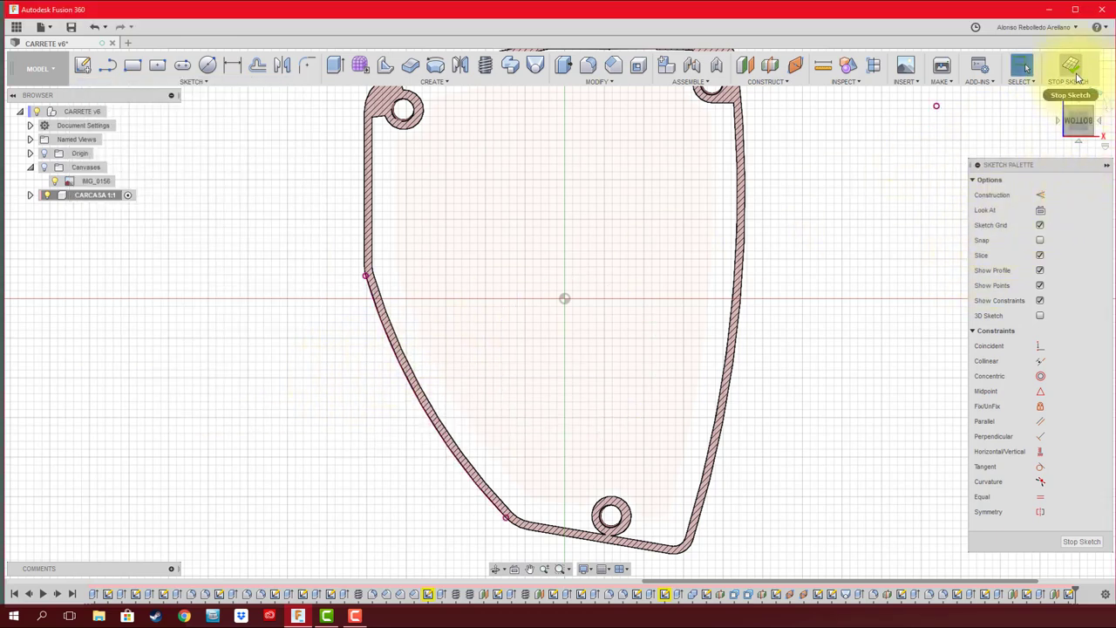
left_click(1040, 255)
mouse_move(1032, 256)
middle_mouse_down("shift")
mouse_move(846, 341)
mouse_move(852, 331)
mouse_move(737, 449)
mouse_move(676, 480)
mouse_move(691, 495)
mouse_move(530, 434)
mouse_move(538, 456)
mouse_move(436, 320)
mouse_move(419, 241)
mouse_move(290, 86)
middle_mouse_up("shift")
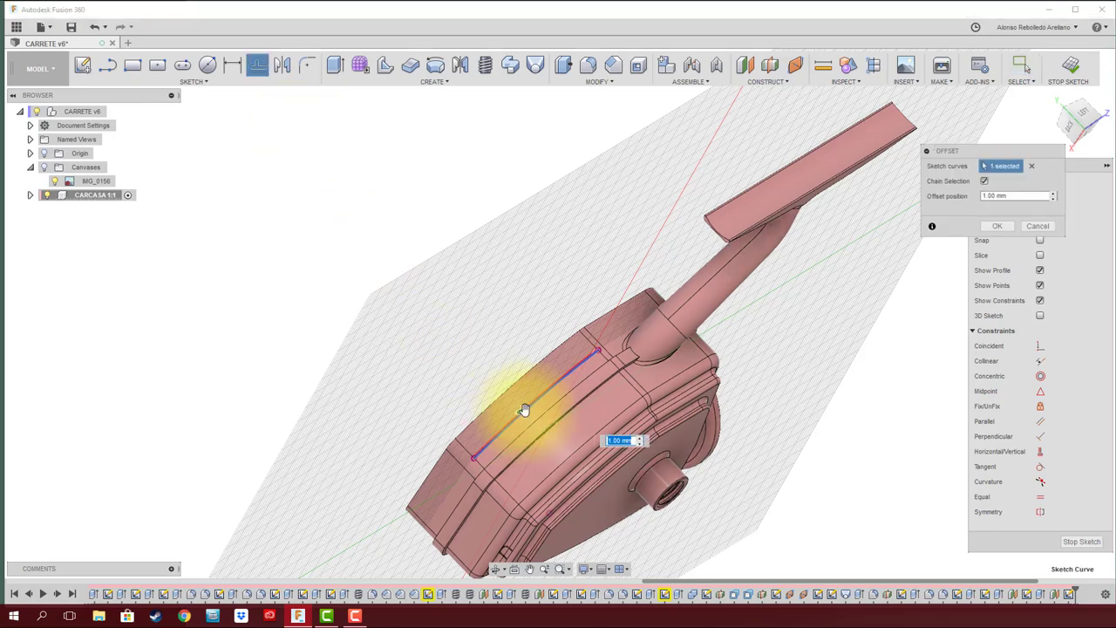
- Offset the projected curve by 2.214 mm
left_click_drag(523, 410, 556, 435)
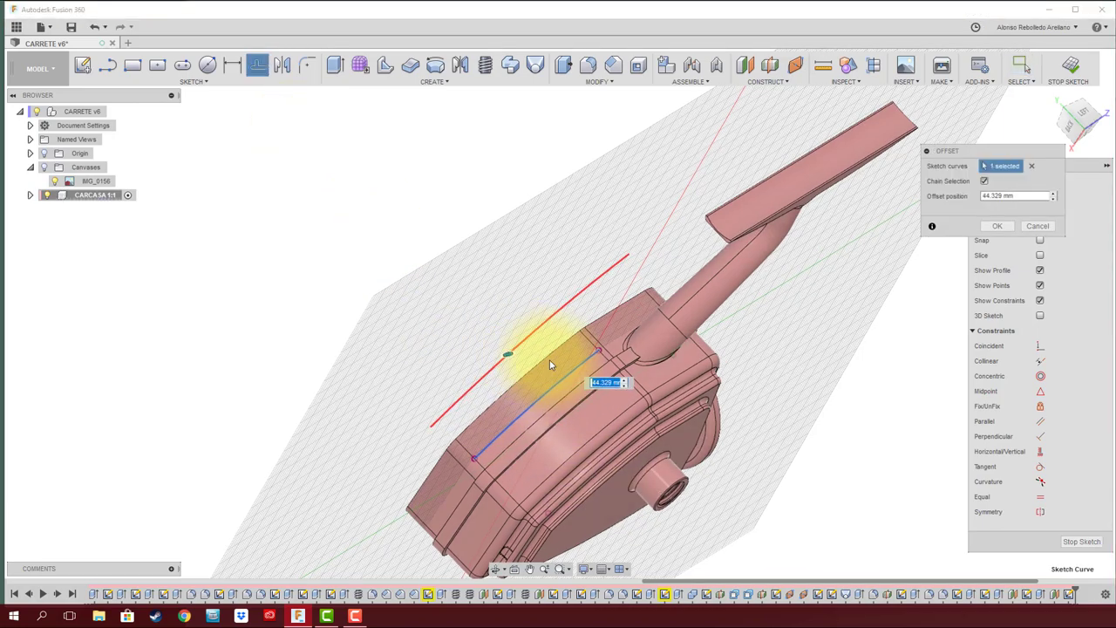
middle_click_drag(547, 361, 635, 398, "shift")
left_click_drag(662, 484, 610, 450)
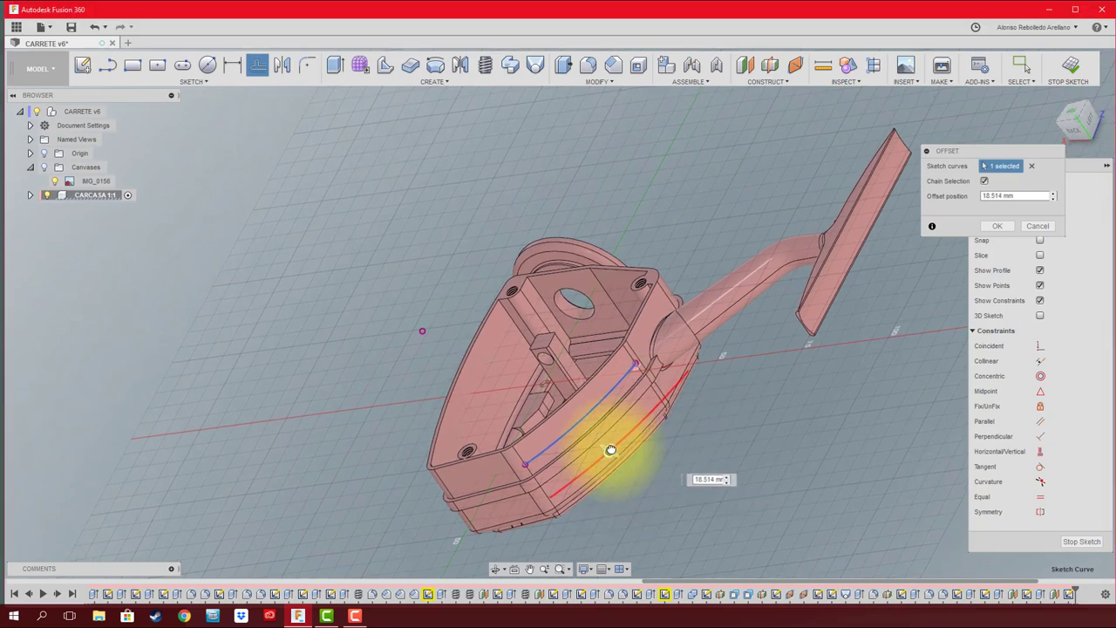
mouse_move(594, 443)
middle_mouse_down("shift")
mouse_move(650, 457)
mouse_move(616, 475)
middle_mouse_up("shift")
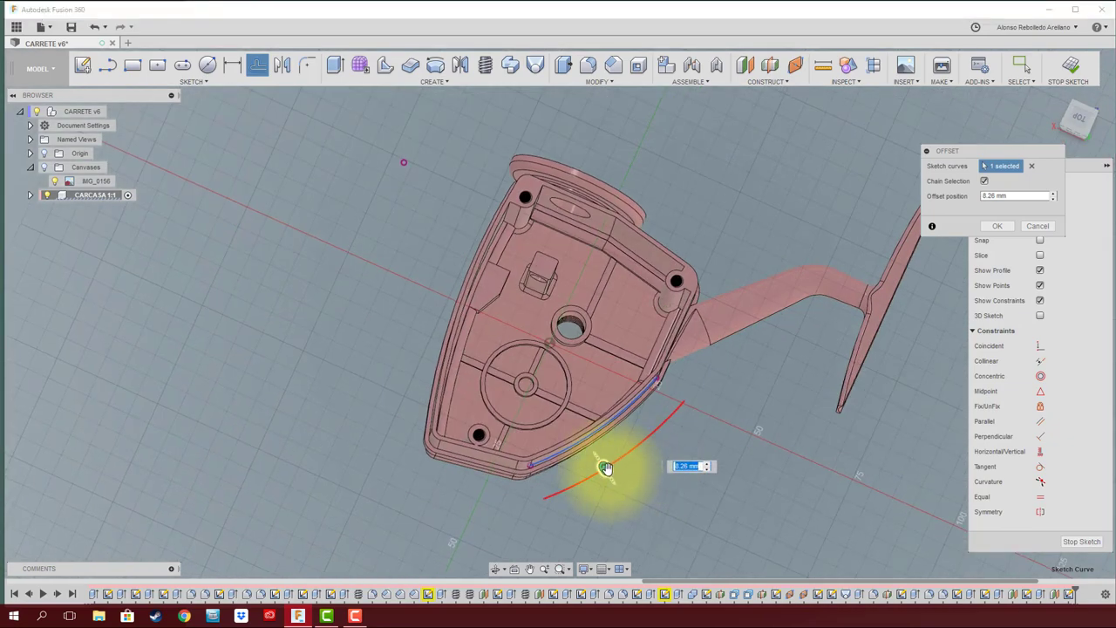
left_click_drag(605, 468, 594, 456)
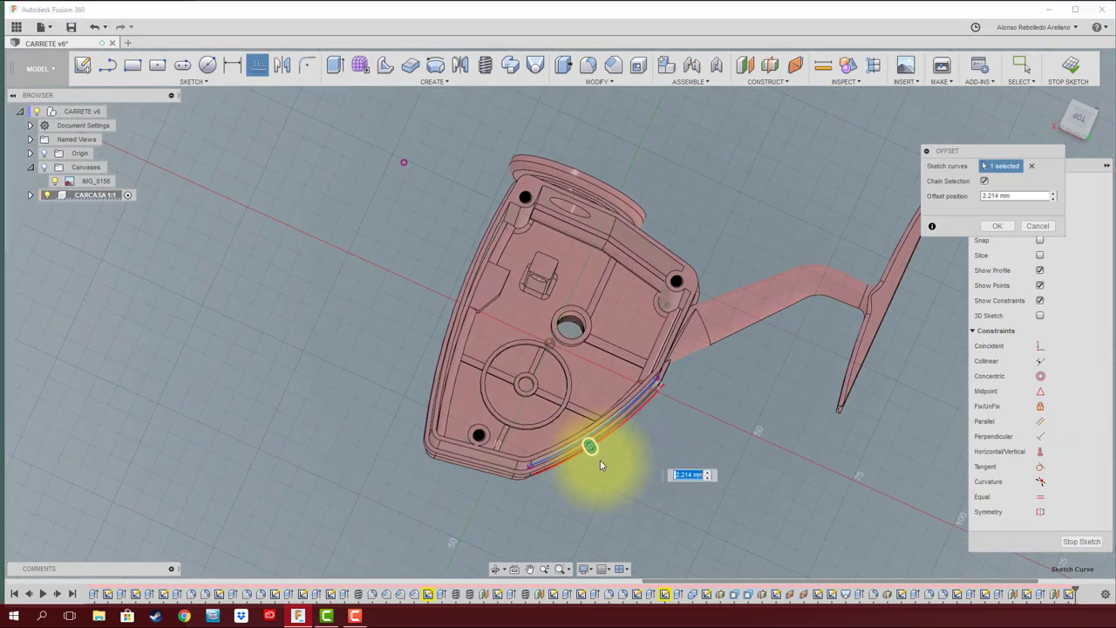
middle_click_drag(600, 461, 920, 297, "shift")
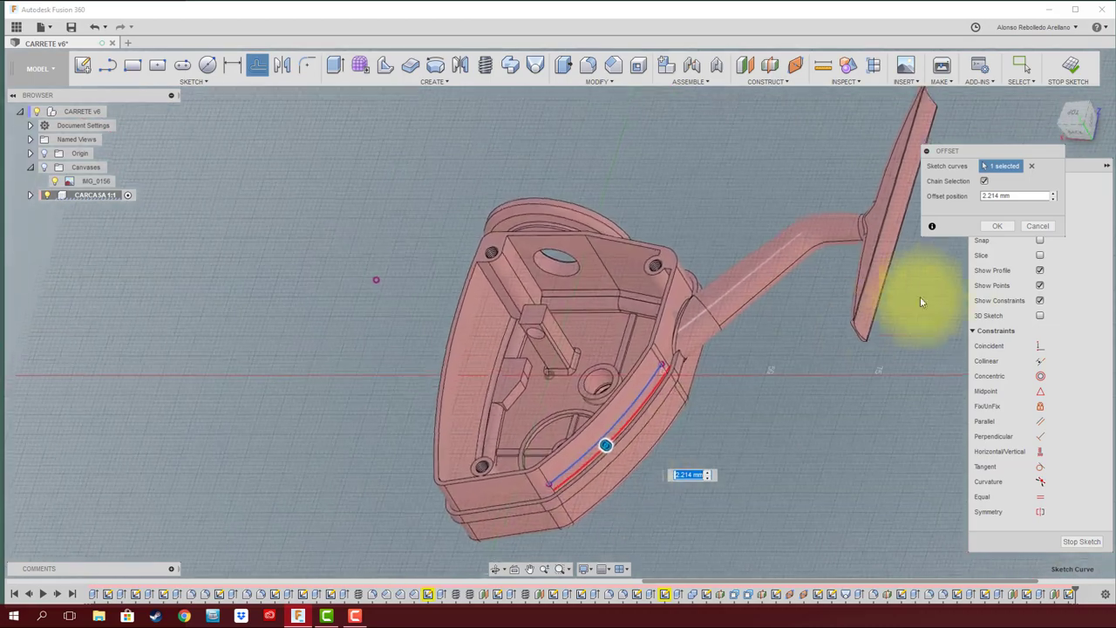
left_click(997, 226)
mouse_move(822, 374)
middle_mouse_down("shift")
mouse_move(740, 427)
mouse_move(140, 127)
middle_mouse_up("shift")
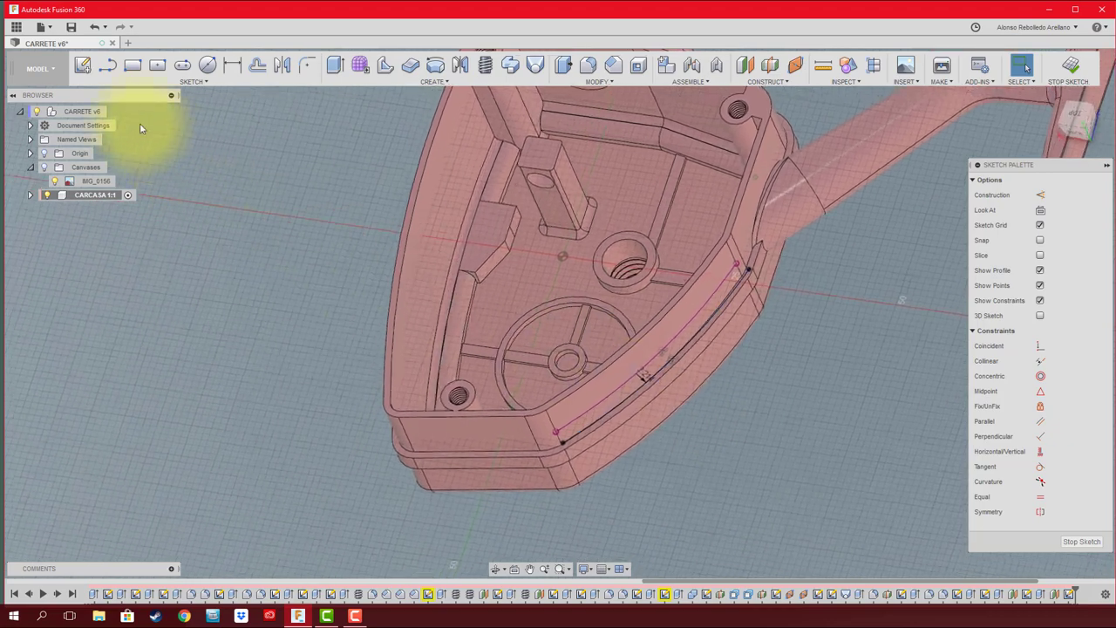
- Close the strip with two end lines and an arc, trimming the leftover corner segments
left_click(107, 66)
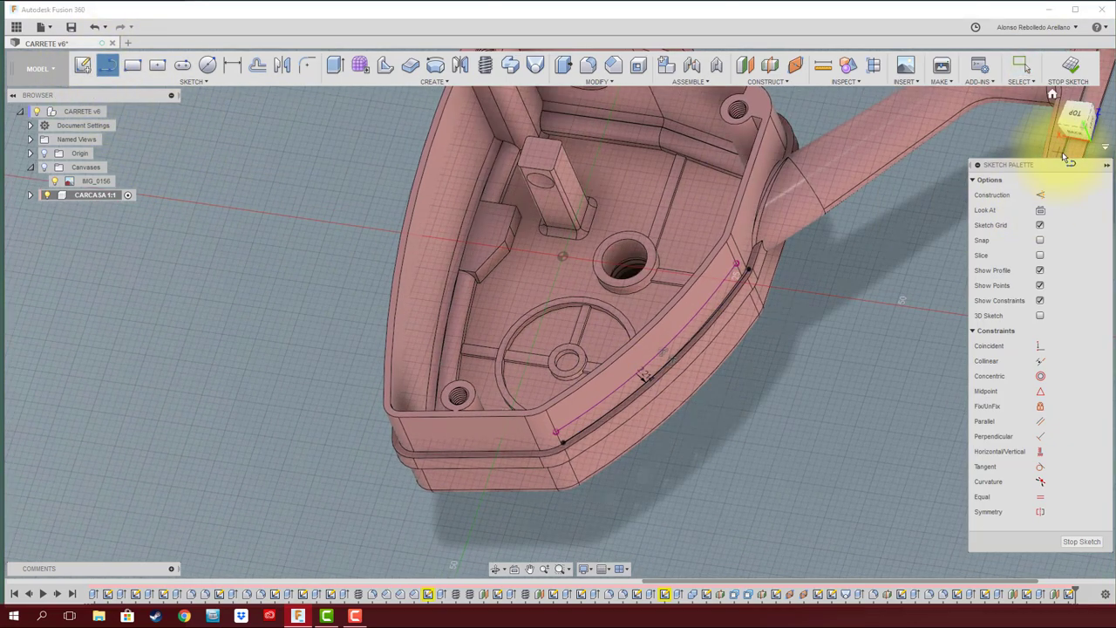
left_click(1075, 120)
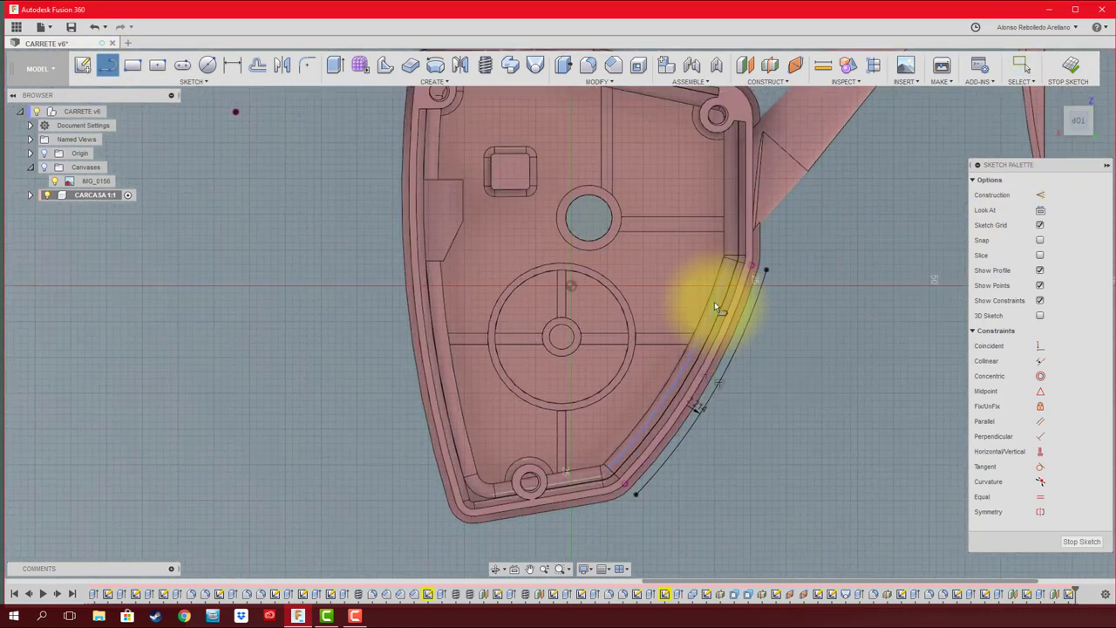
left_click(703, 277)
left_click(807, 352)
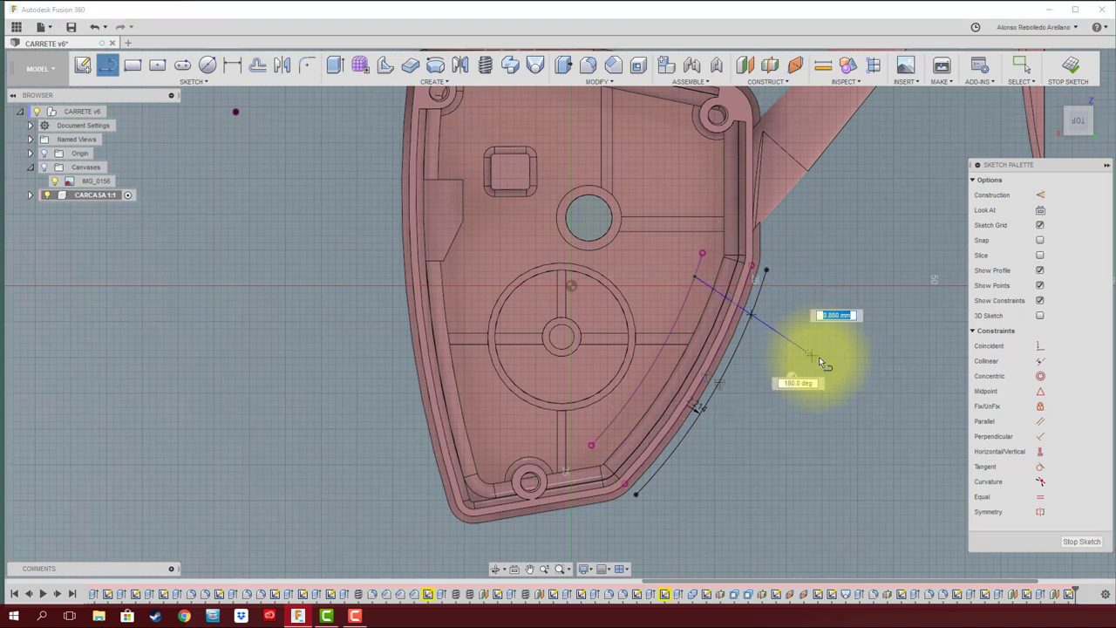
key("Escape")
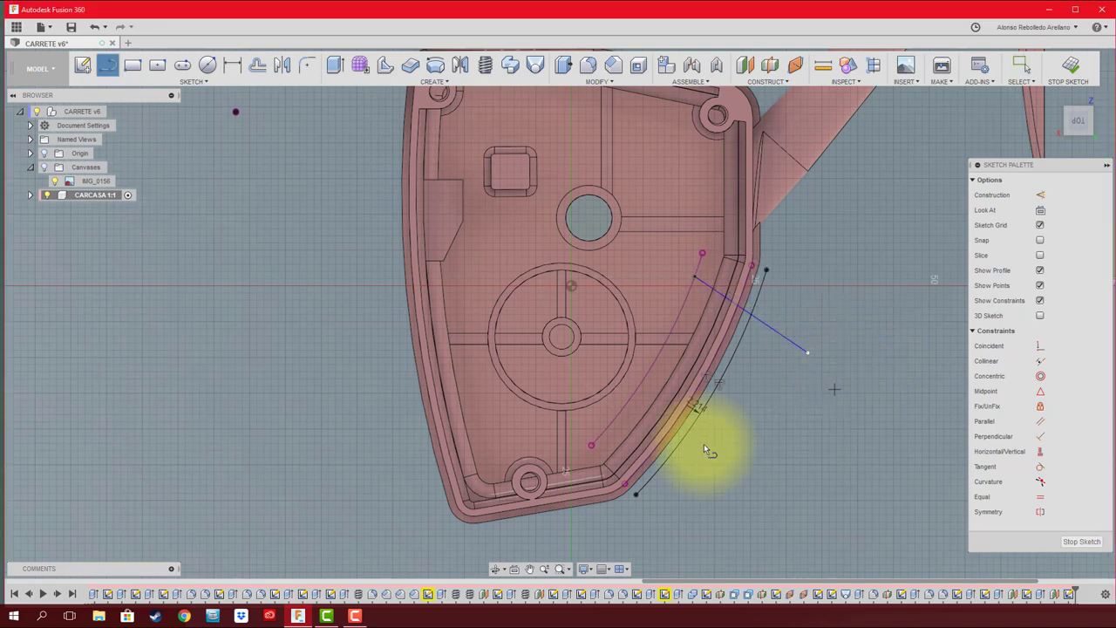
left_click(611, 435)
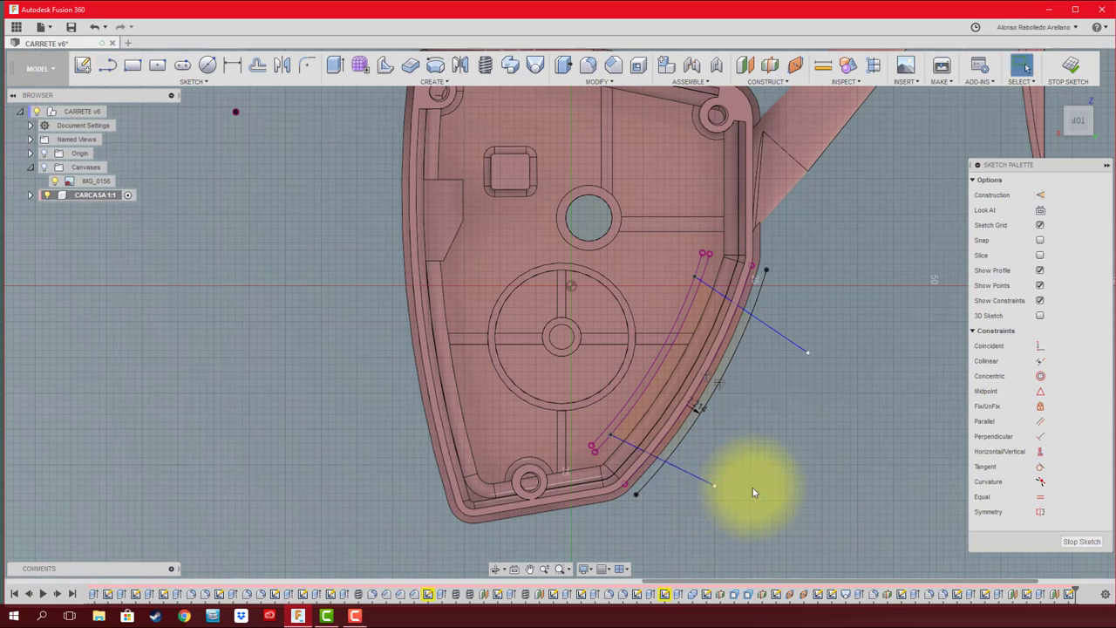
left_click(764, 303)
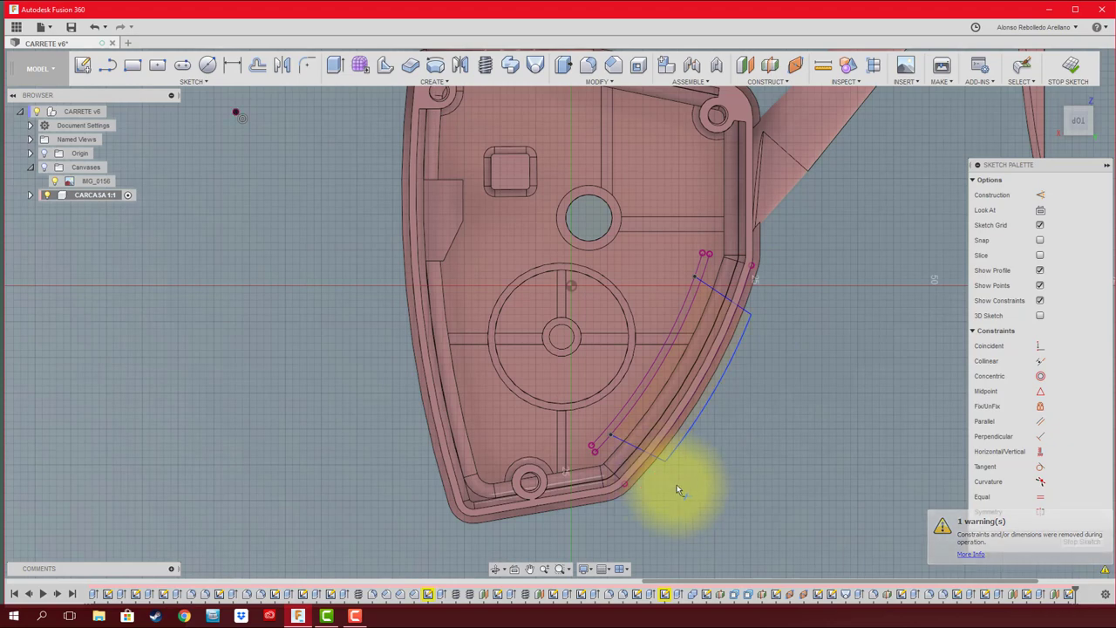
mouse_move(677, 489)
middle_mouse_down("shift")
mouse_move(819, 285)
mouse_move(810, 270)
middle_mouse_up("shift")
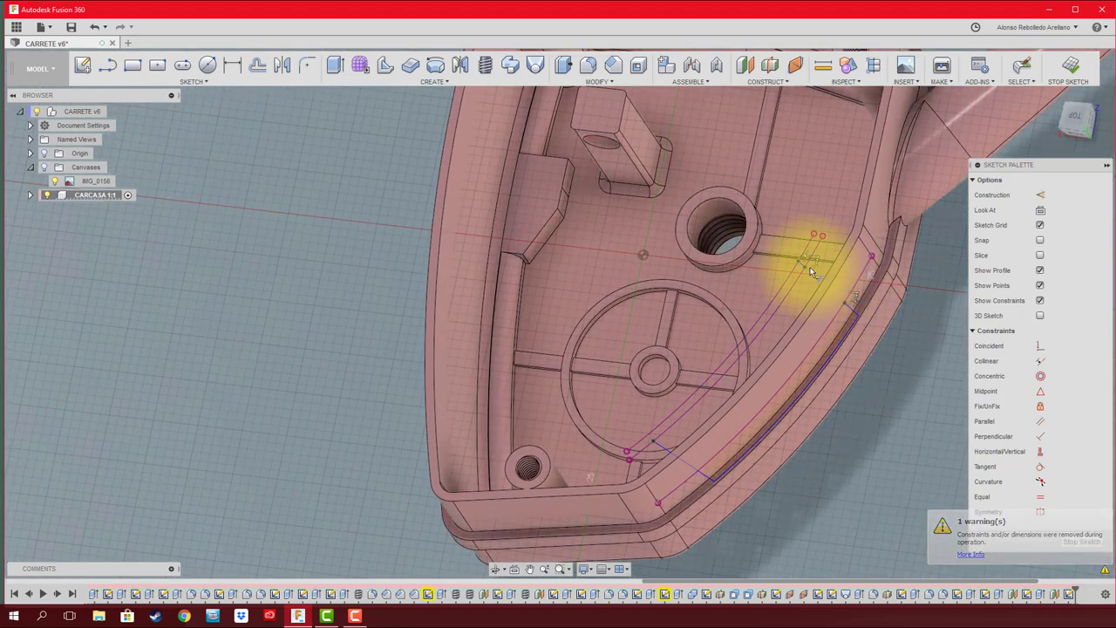
left_click(688, 462)
mouse_move(663, 477)
middle_mouse_down("shift")
mouse_move(697, 497)
mouse_move(732, 497)
middle_mouse_up("shift")
- Cut the strip profile -9.00 mm into the housing wall, checking from the LEFT view
key("e")
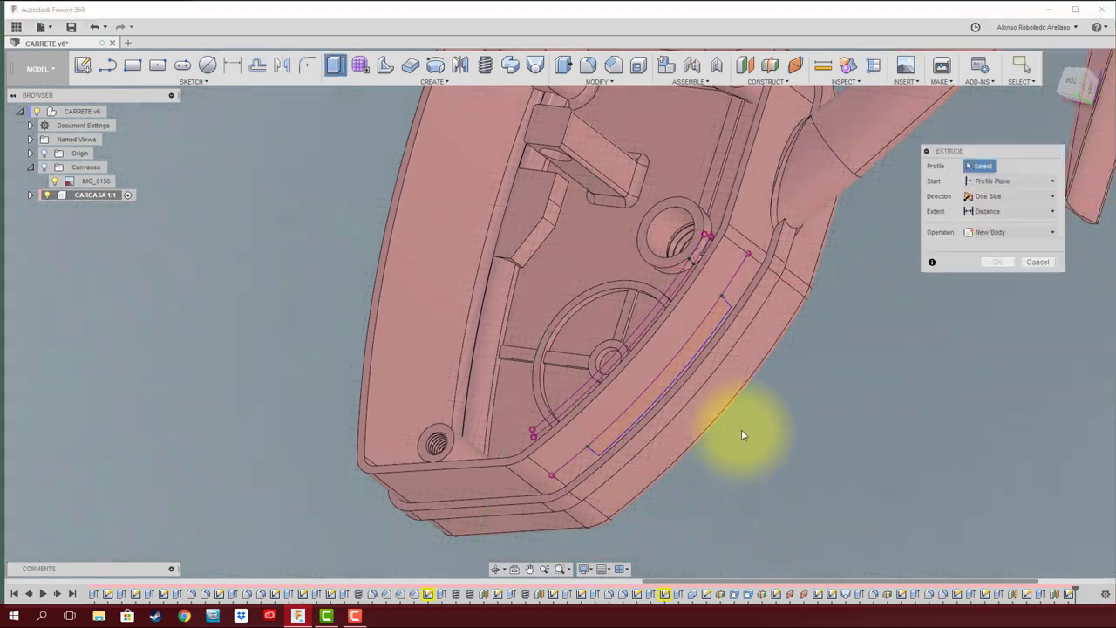
left_click(660, 398)
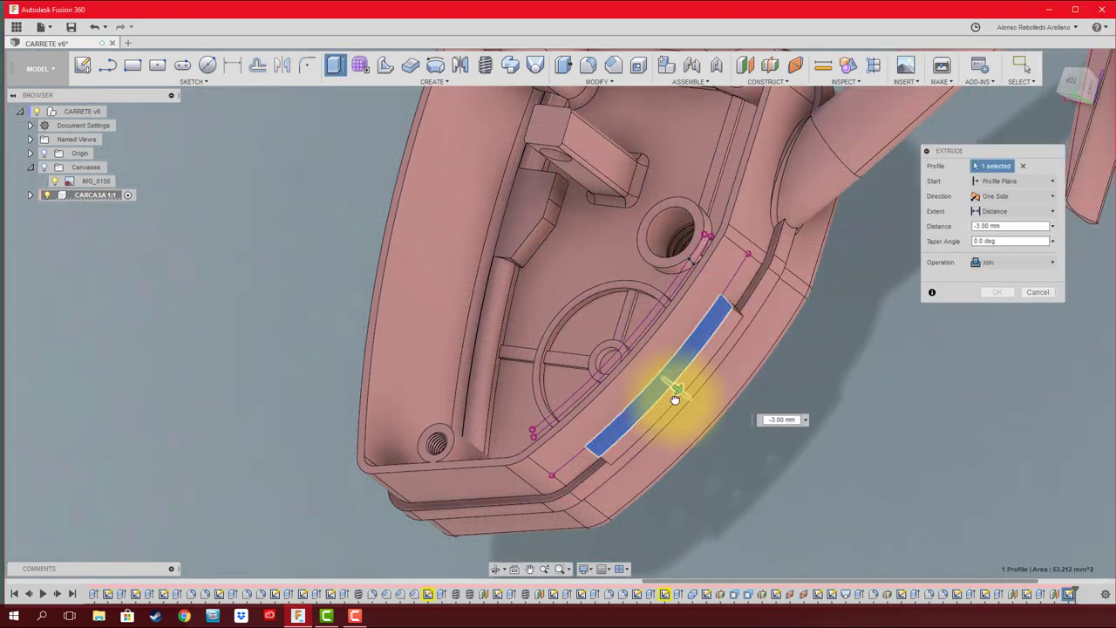
left_click_drag(672, 392, 693, 407)
mouse_move(693, 407)
middle_mouse_down("shift")
mouse_move(794, 415)
mouse_move(636, 398)
mouse_move(596, 417)
middle_mouse_up("shift")
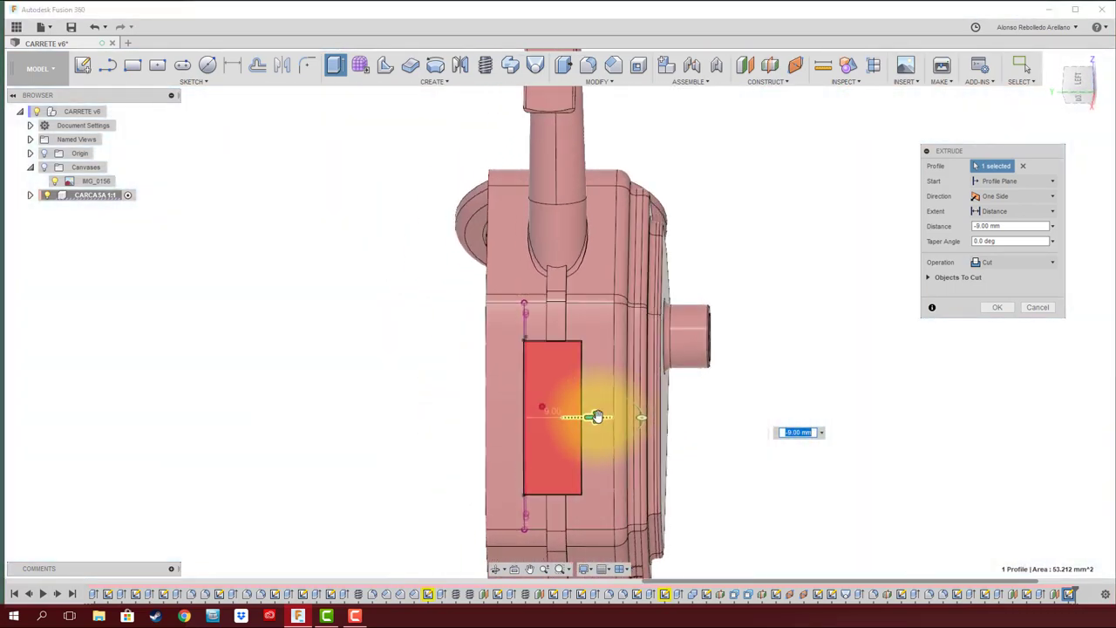
left_click(1080, 82)
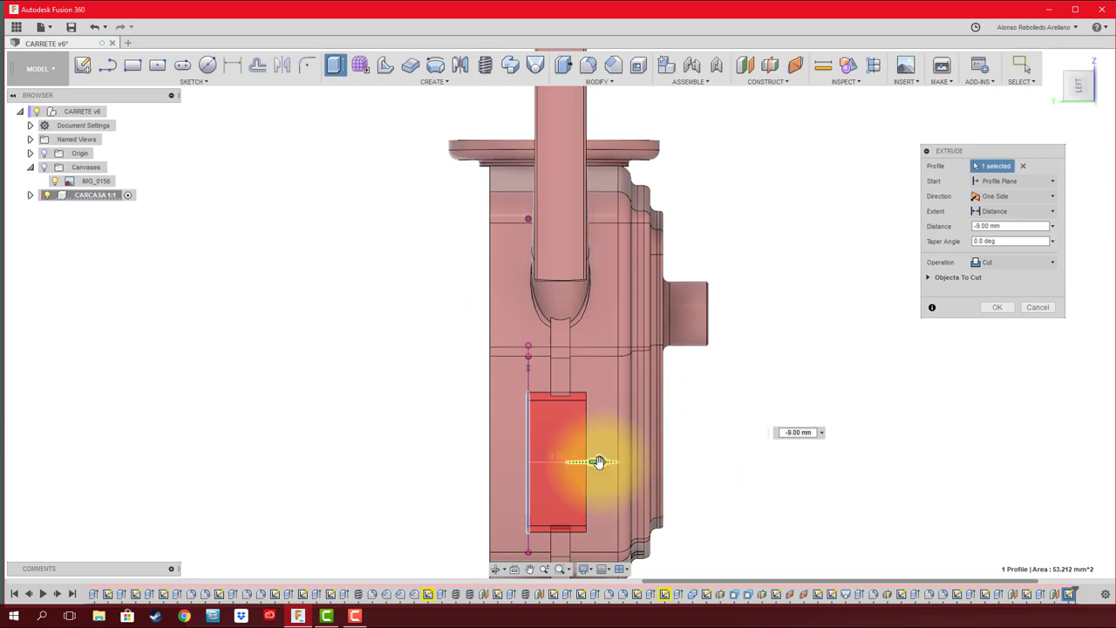
left_click(1001, 298)
mouse_move(805, 375)
middle_mouse_down("shift")
mouse_move(698, 439)
mouse_move(723, 448)
mouse_move(610, 219)
middle_mouse_up("shift")
scroll(699, 439, "up", 5)
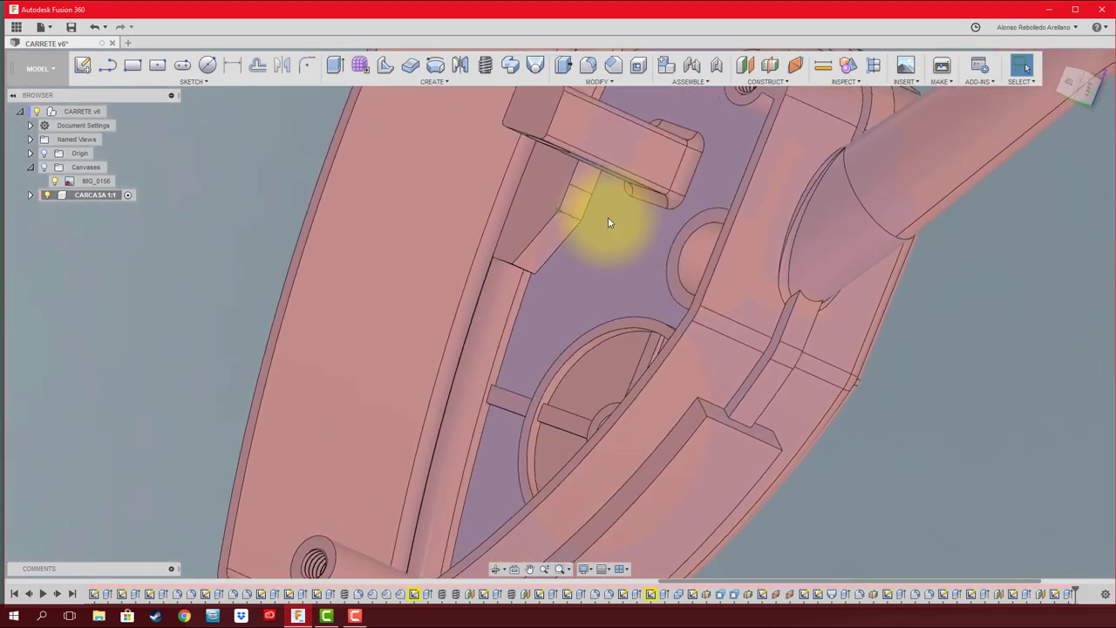
- Apply an equal-distance 2.00 mm chamfer to both notch edges
left_click(622, 68)
mouse_move(735, 429)
middle_mouse_down("shift")
mouse_move(692, 442)
mouse_move(677, 236)
middle_mouse_up("shift")
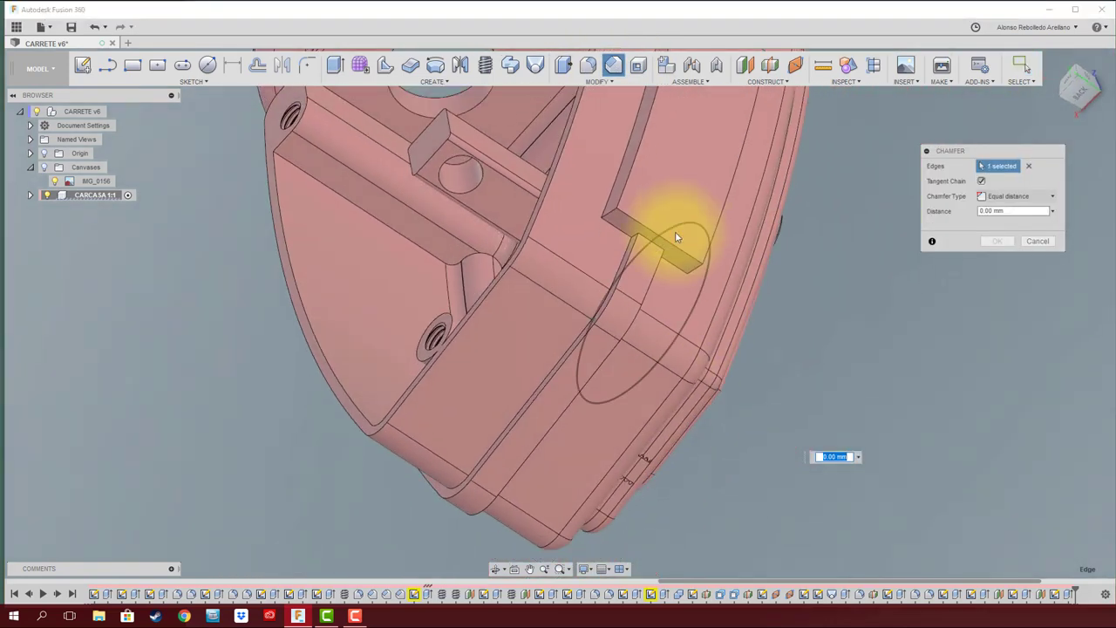
left_click(1002, 211)
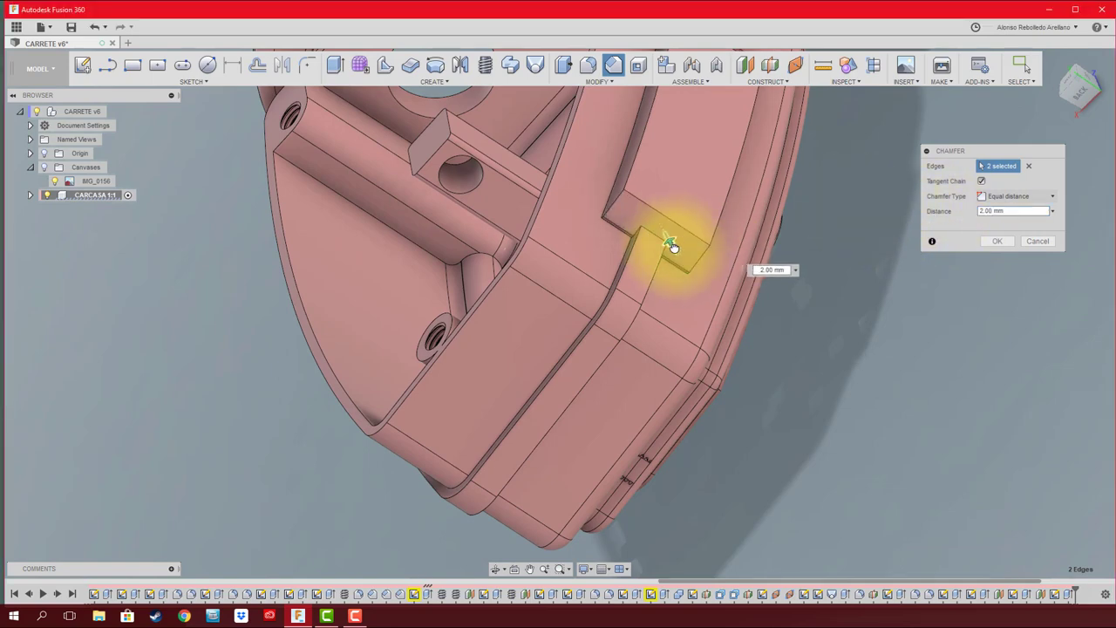
left_click(994, 243)
mouse_move(991, 249)
middle_mouse_down("shift")
mouse_move(787, 298)
mouse_move(823, 306)
mouse_move(814, 312)
mouse_move(710, 325)
mouse_move(709, 306)
mouse_move(723, 310)
middle_mouse_up("shift")
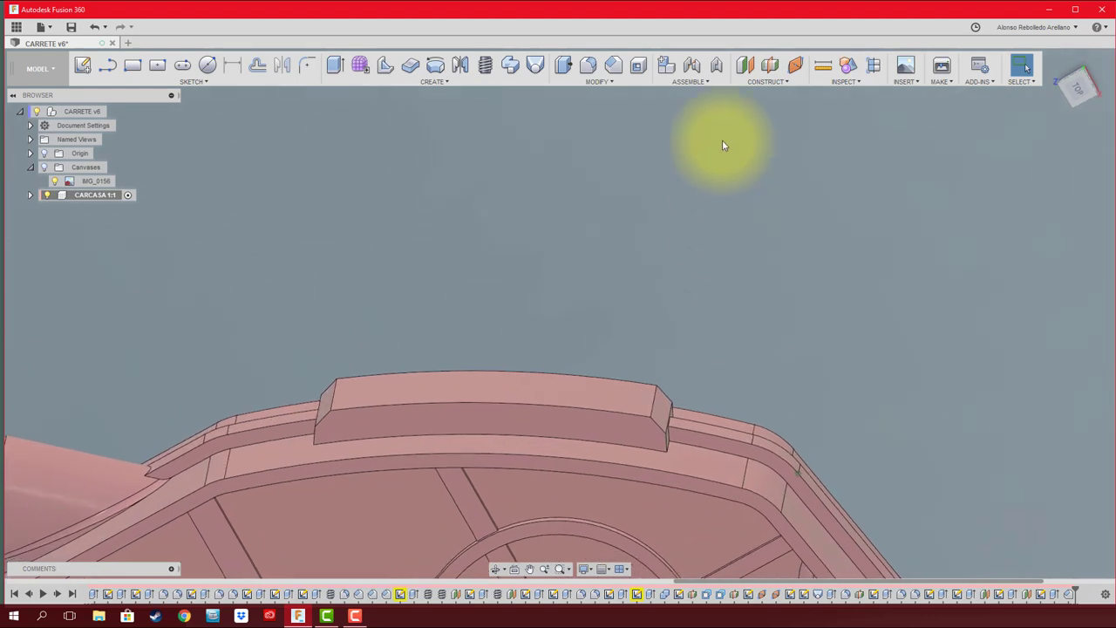
- Add a Plane Through Three Points on the raised block's vertices
left_click(761, 82)
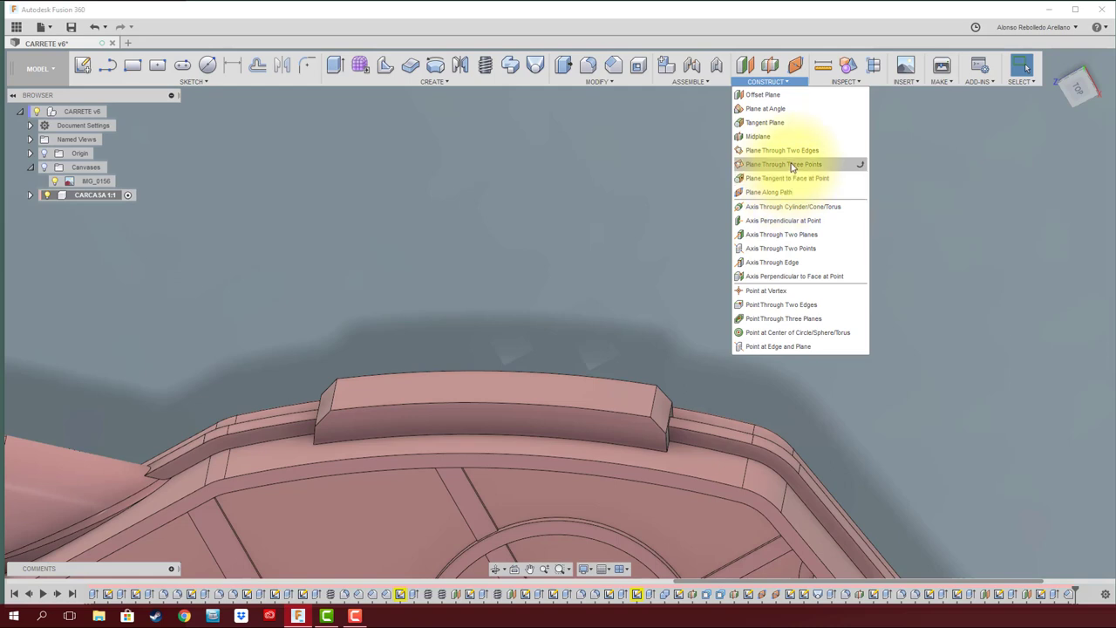
left_click(791, 164)
left_click(328, 408)
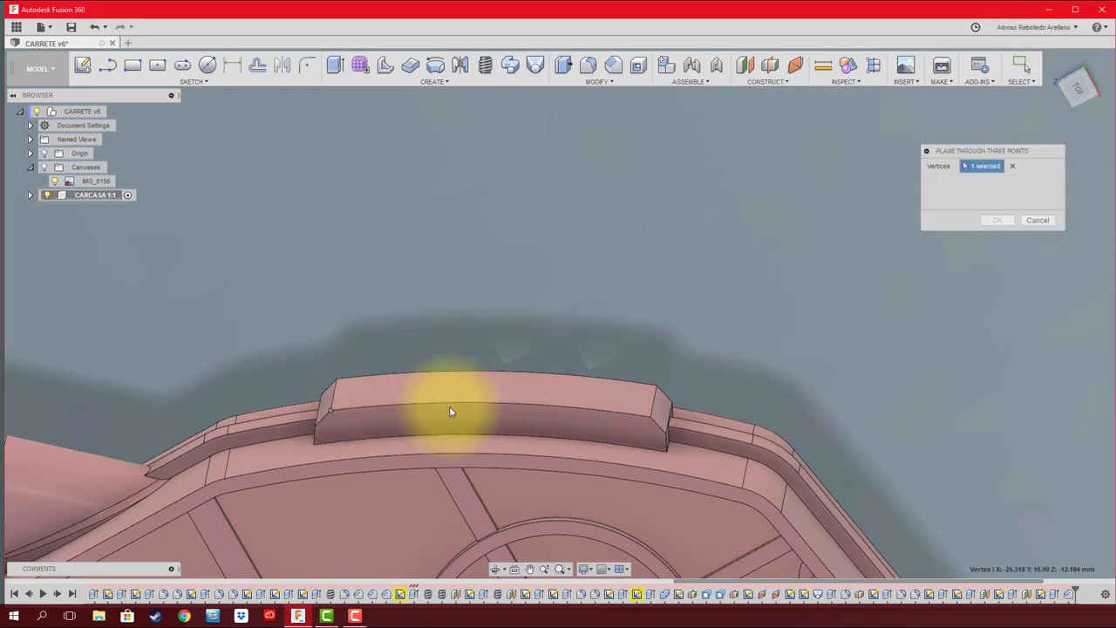
left_click(650, 414)
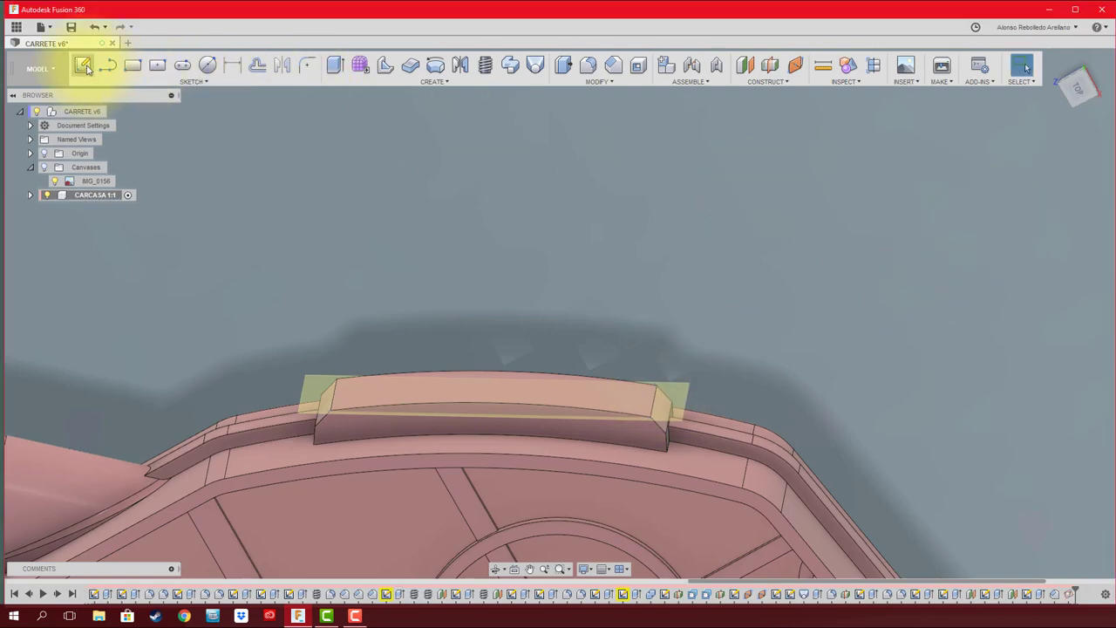
- Sketch a rounded slot on the new plane across the block face
left_click(316, 379)
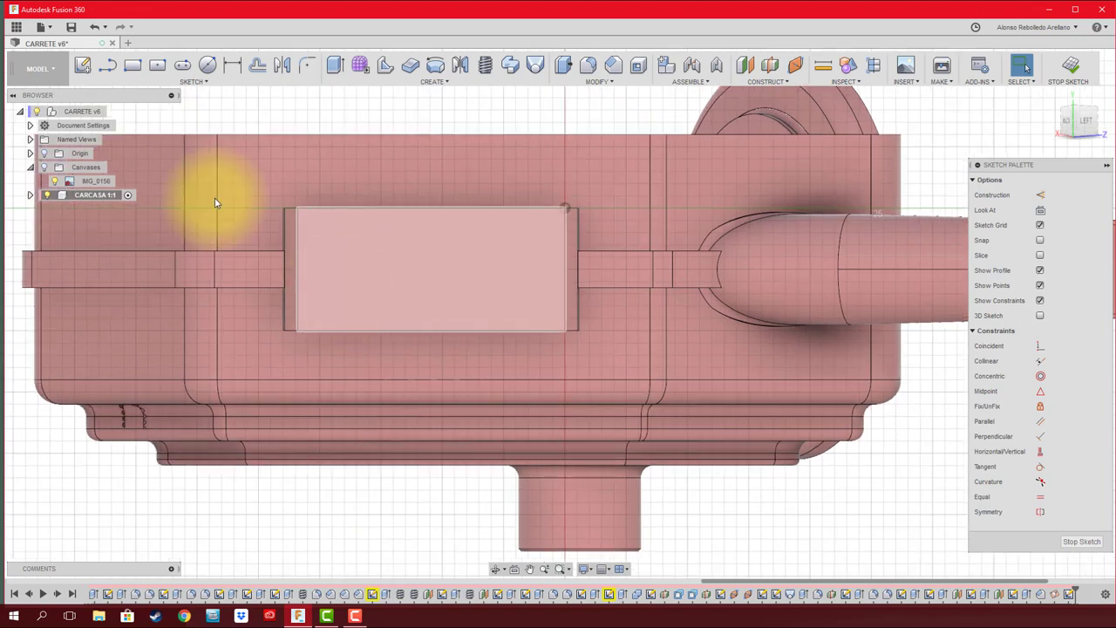
left_click(184, 68)
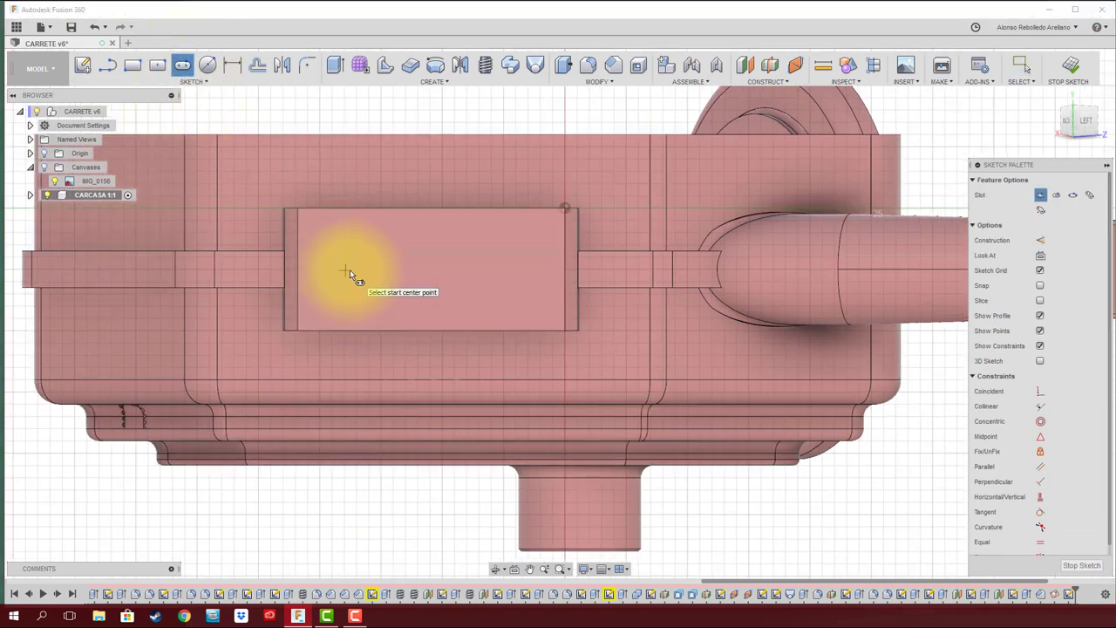
left_click(349, 270)
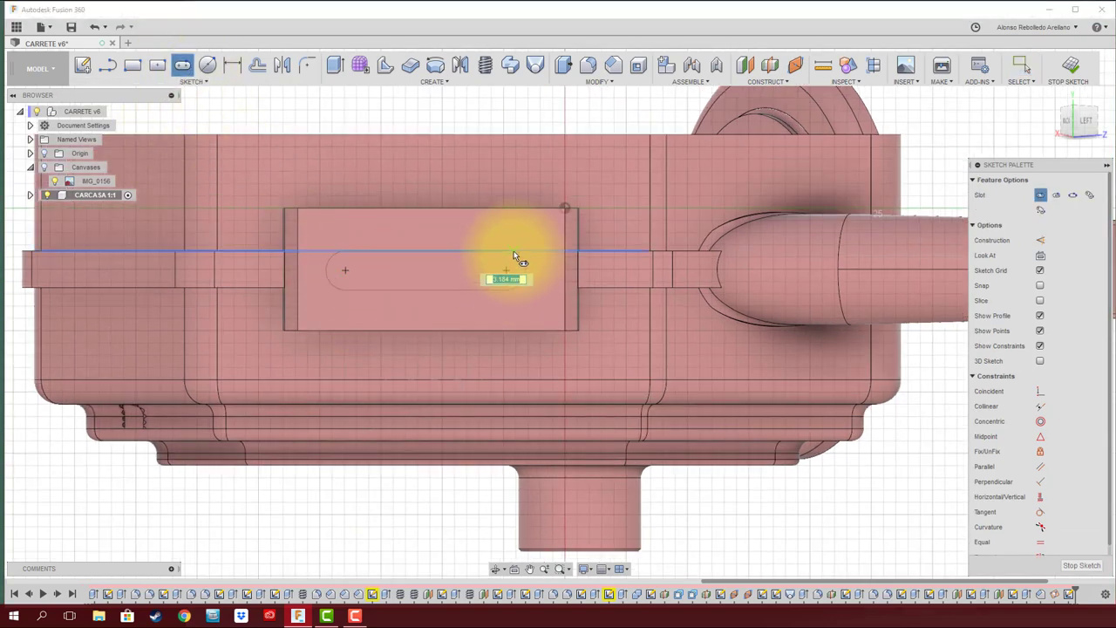
left_click(514, 251)
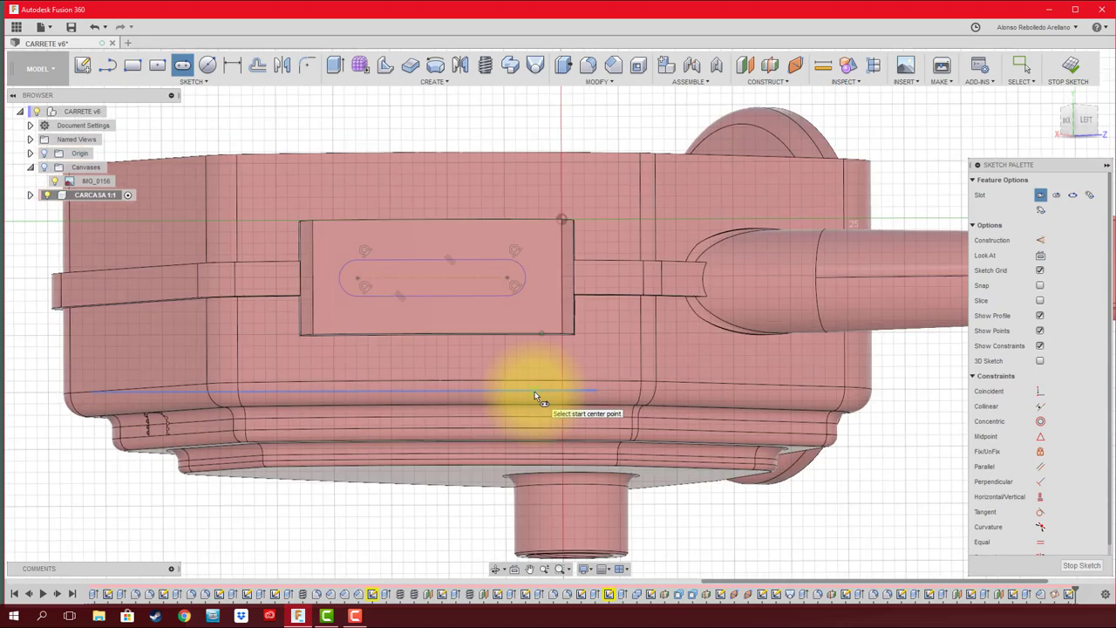
middle_click_drag(536, 394, 535, 396, "shift")
- Extrude the slot as a 23 mm symmetric cut through the curved front wall
key("e")
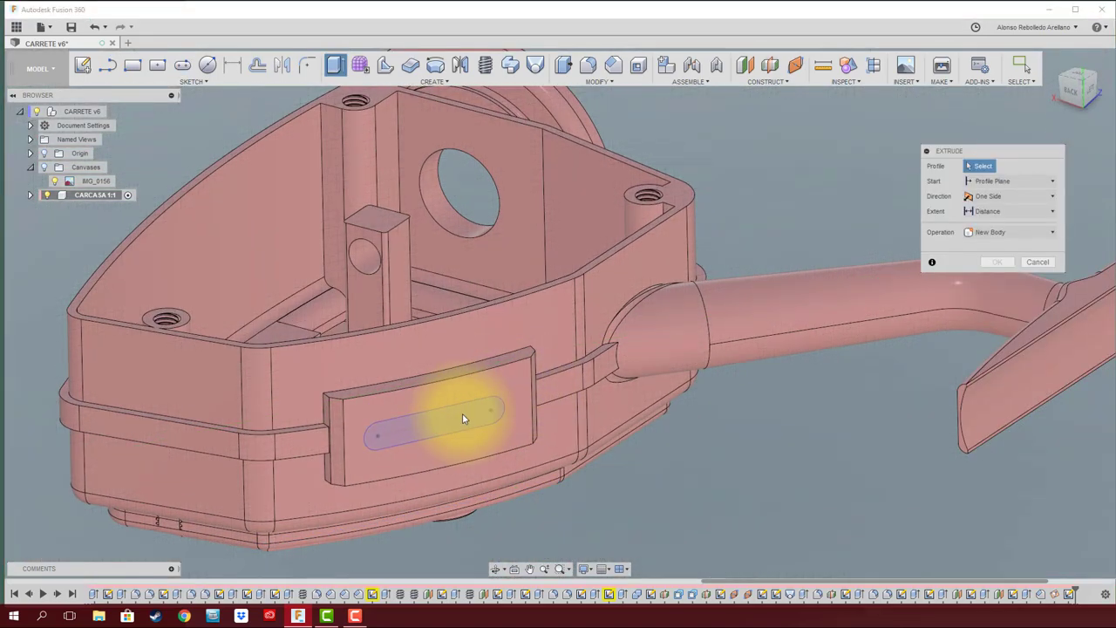
left_click(462, 425)
left_click_drag(459, 443, 535, 511)
middle_click_drag(535, 511, 564, 477, "shift")
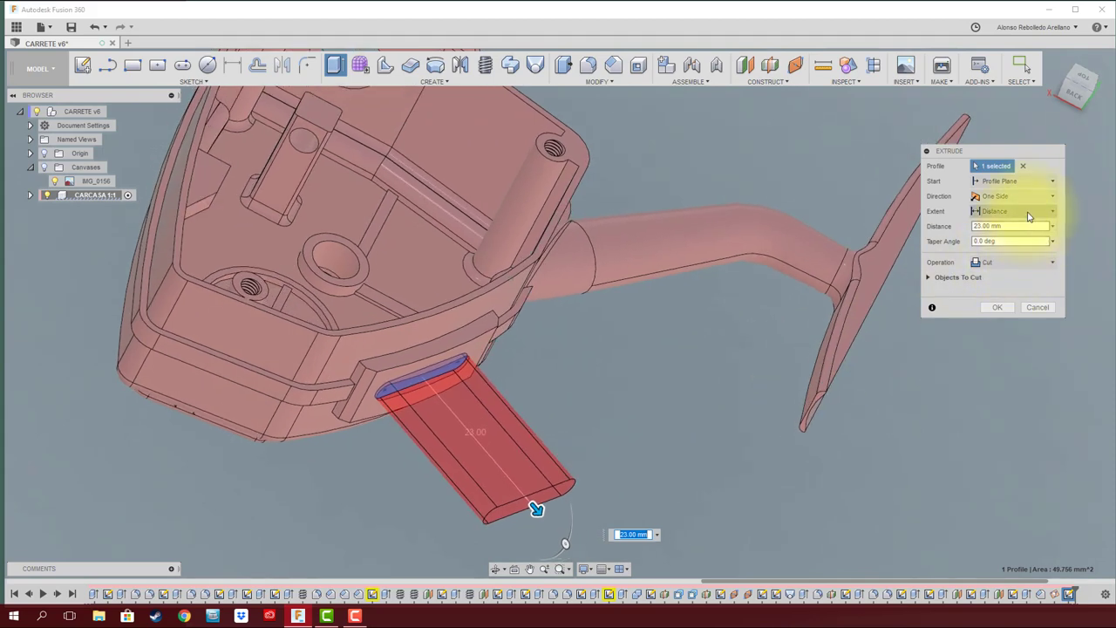
left_click(1029, 211)
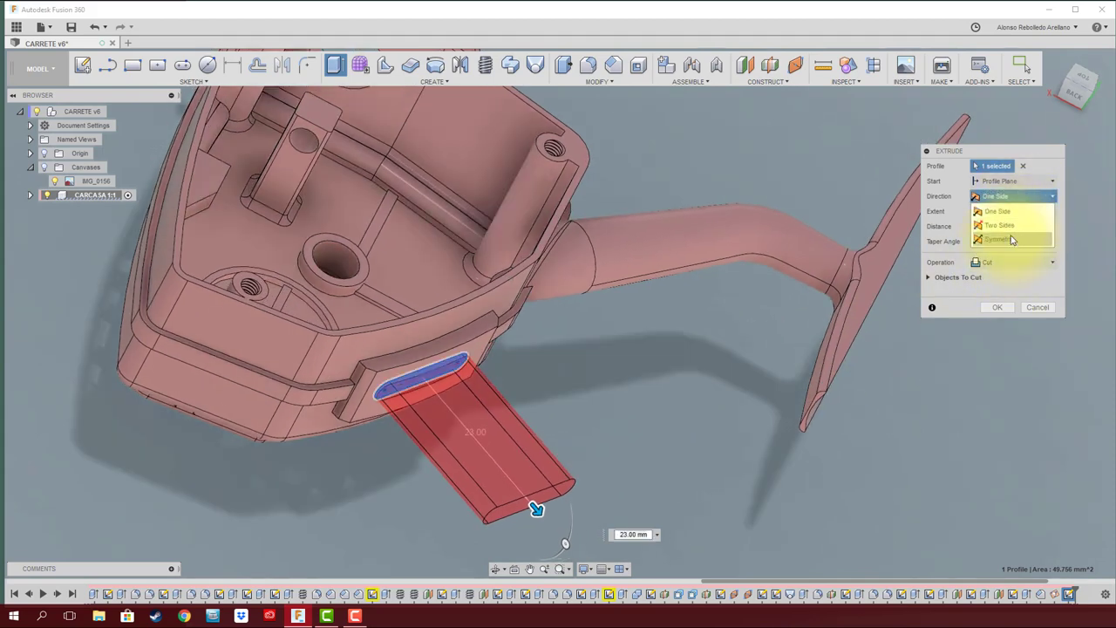
left_click(1012, 240)
mouse_move(580, 381)
middle_mouse_down("shift")
mouse_move(622, 374)
mouse_move(653, 349)
mouse_move(634, 375)
mouse_move(780, 337)
mouse_move(803, 346)
middle_mouse_up("shift")
left_click(992, 308)
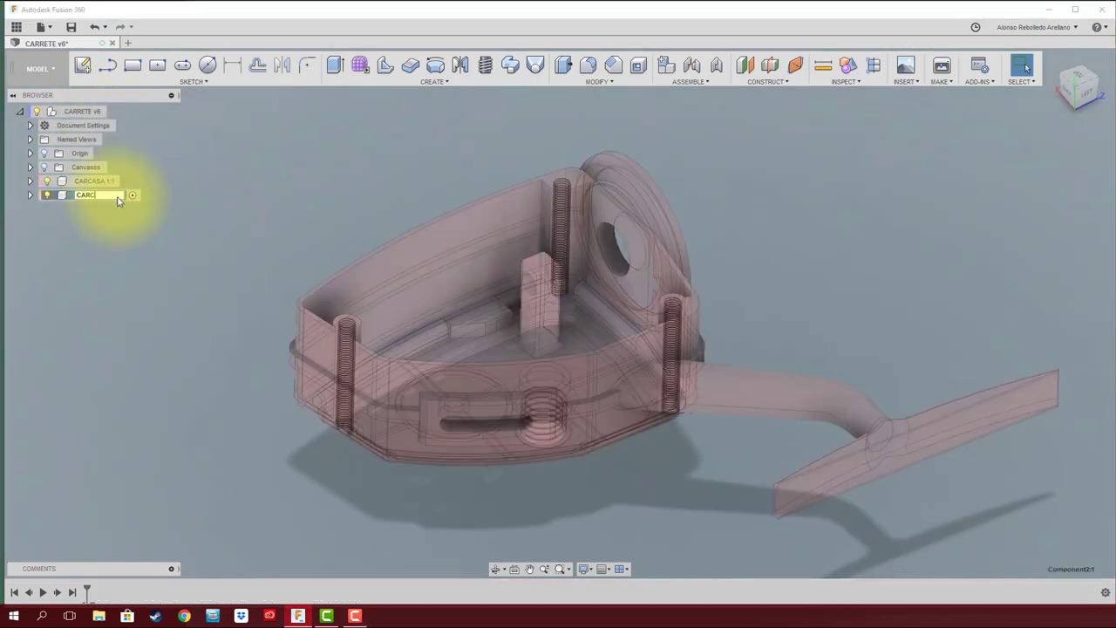
- Sketch on the housing's top face and project its rim edges
left_click(82, 62)
left_click(480, 206)
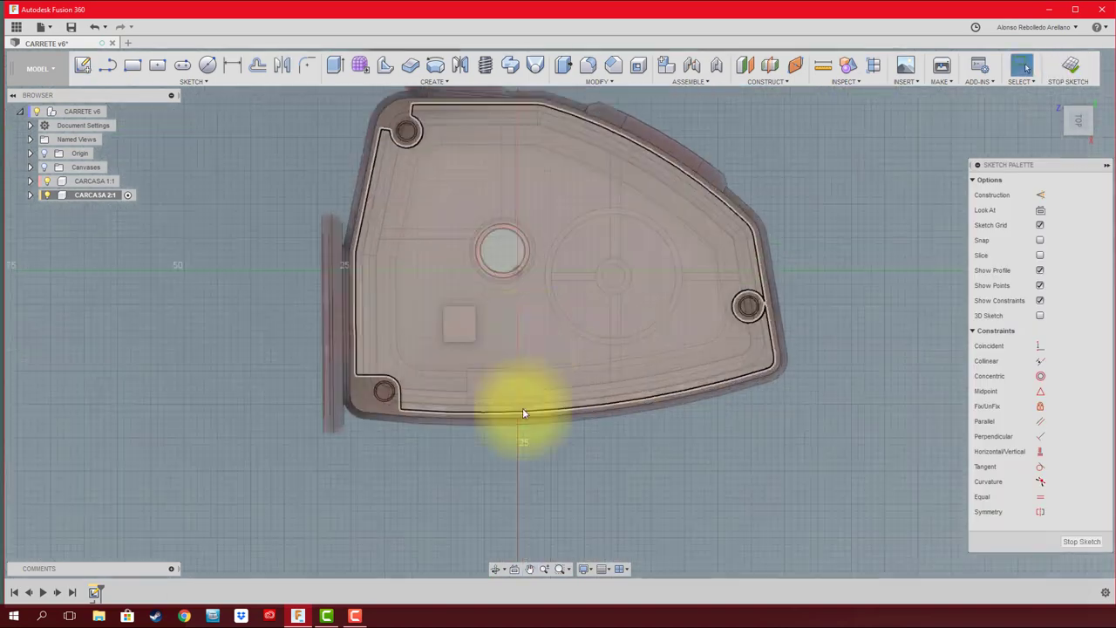
left_click(157, 67)
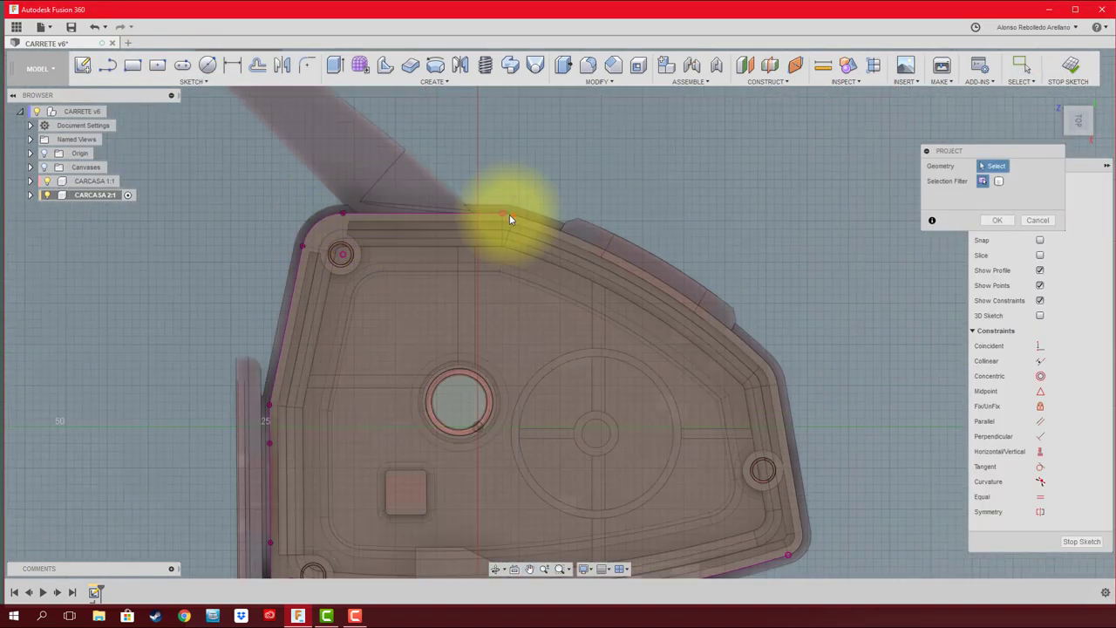
mouse_move(509, 219)
middle_mouse_down("shift")
mouse_move(456, 475)
mouse_move(773, 386)
mouse_move(428, 267)
mouse_move(392, 218)
mouse_move(707, 160)
middle_mouse_up("shift")
- Extrude the projected outline into a 2 mm lid plate as a new body
key("e")
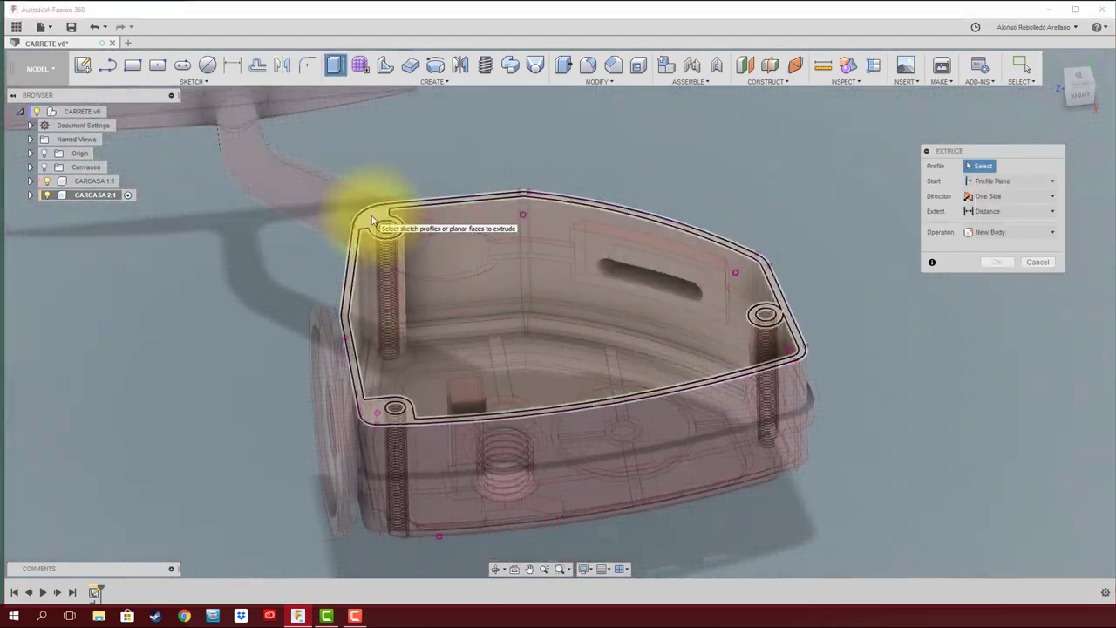
left_click(567, 294)
middle_click_drag(568, 294, 581, 229, "shift")
mouse_move(910, 224)
middle_mouse_down("shift")
mouse_move(996, 291)
mouse_move(635, 212)
middle_mouse_up("shift")
left_click(996, 291)
scroll(635, 216, "up", 3)
- Hide CARCASA 1:1, shell the lid plate and fillet its outer edges
left_click(47, 180)
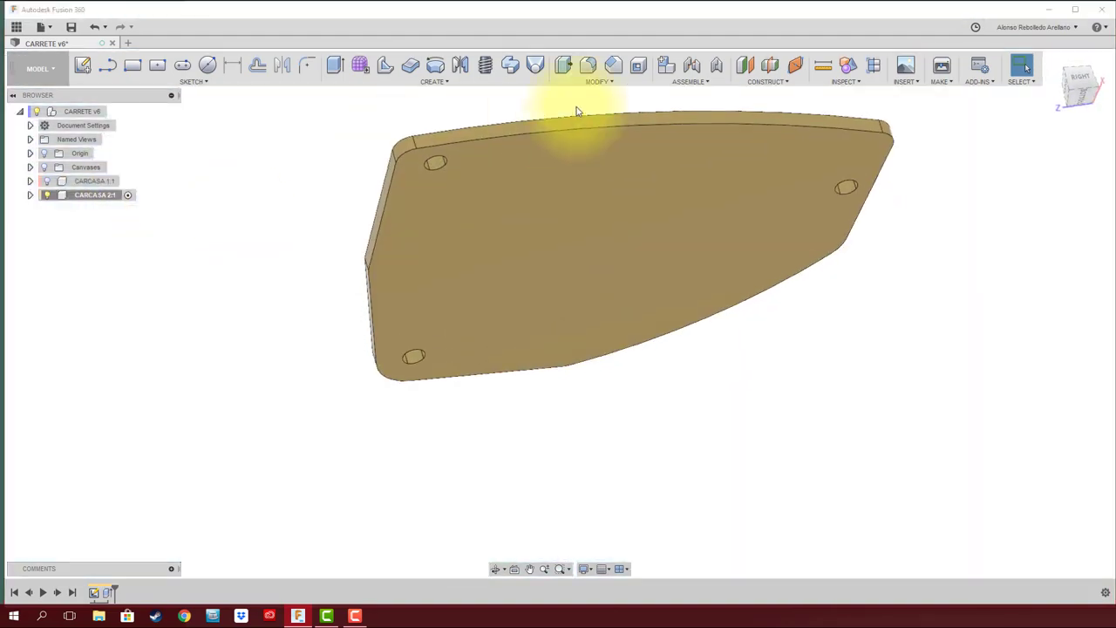
left_click(638, 65)
left_click(625, 166)
left_click(994, 242)
mouse_move(994, 242)
middle_mouse_down("shift")
mouse_move(410, 167)
mouse_move(576, 303)
middle_mouse_up("shift")
key("f")
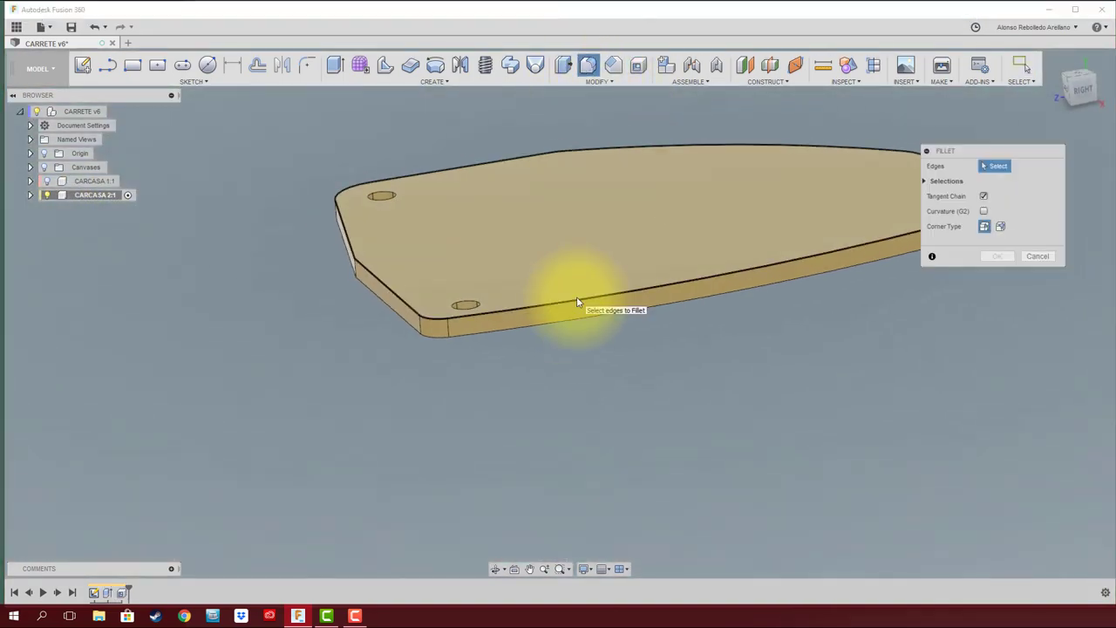
left_click(997, 286)
middle_click_drag(997, 286, 340, 305, "shift")
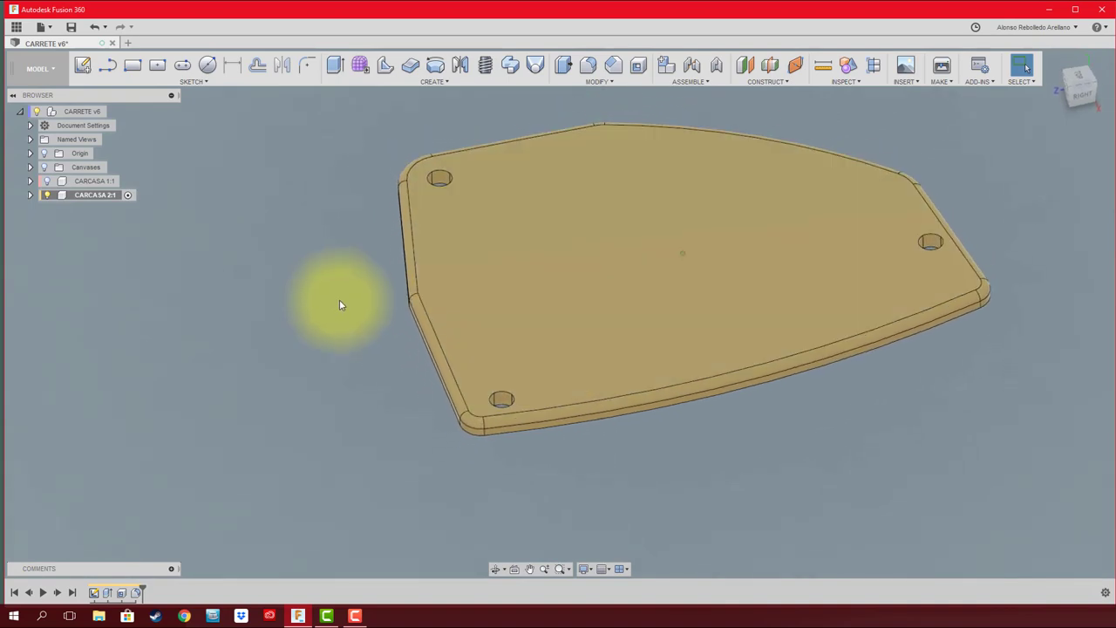
- Add a cosmetic, non-modeled M3 thread to a screw hole
left_click(905, 85)
left_click(485, 66)
left_click(702, 270)
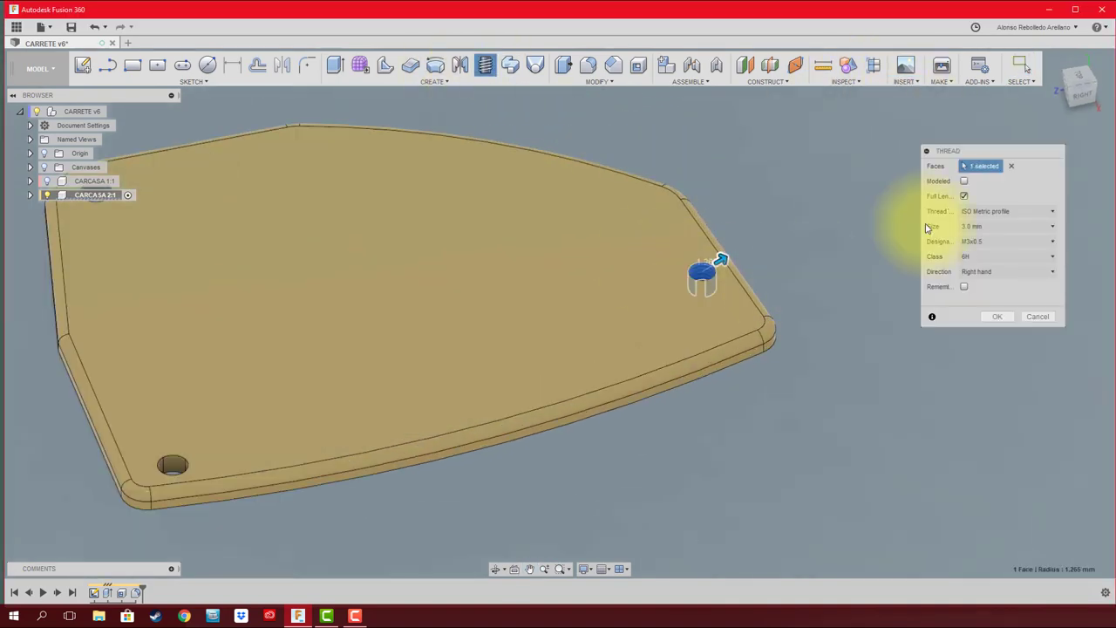
left_click(964, 181)
mouse_move(822, 292)
middle_mouse_down("shift")
mouse_move(901, 339)
mouse_move(523, 113)
mouse_move(676, 359)
mouse_move(714, 255)
middle_mouse_up("shift")
left_click(997, 315)
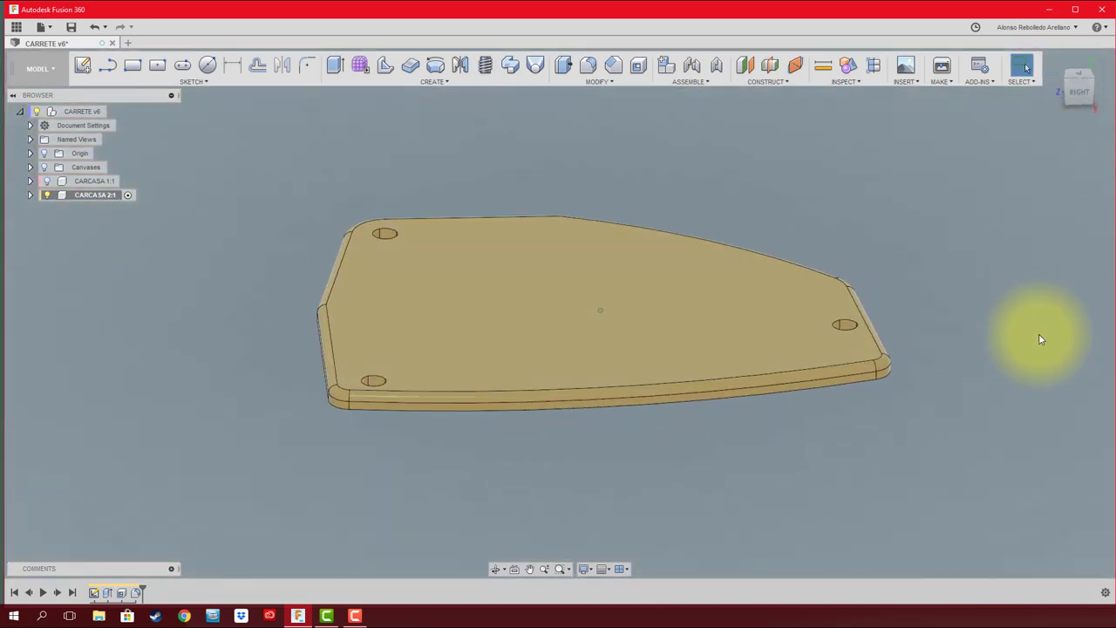
left_click(905, 81)
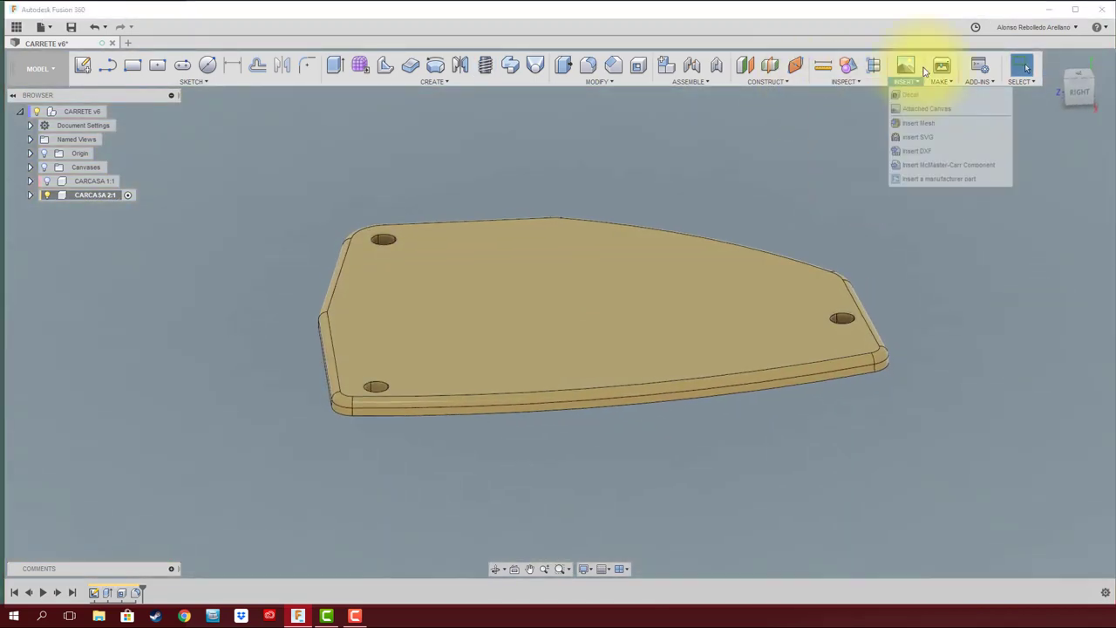
- Find the metric M3 × 12 mm Phillips pan-head screw 92000A122 in McMaster-Carr
left_click(870, 190)
left_click(473, 295)
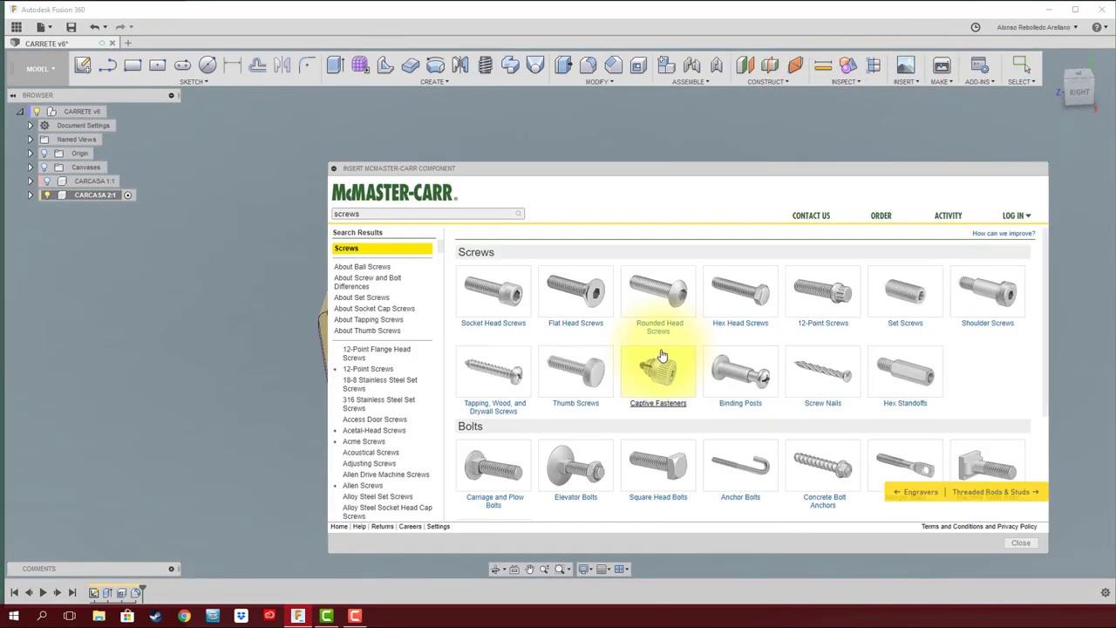
left_click(663, 315)
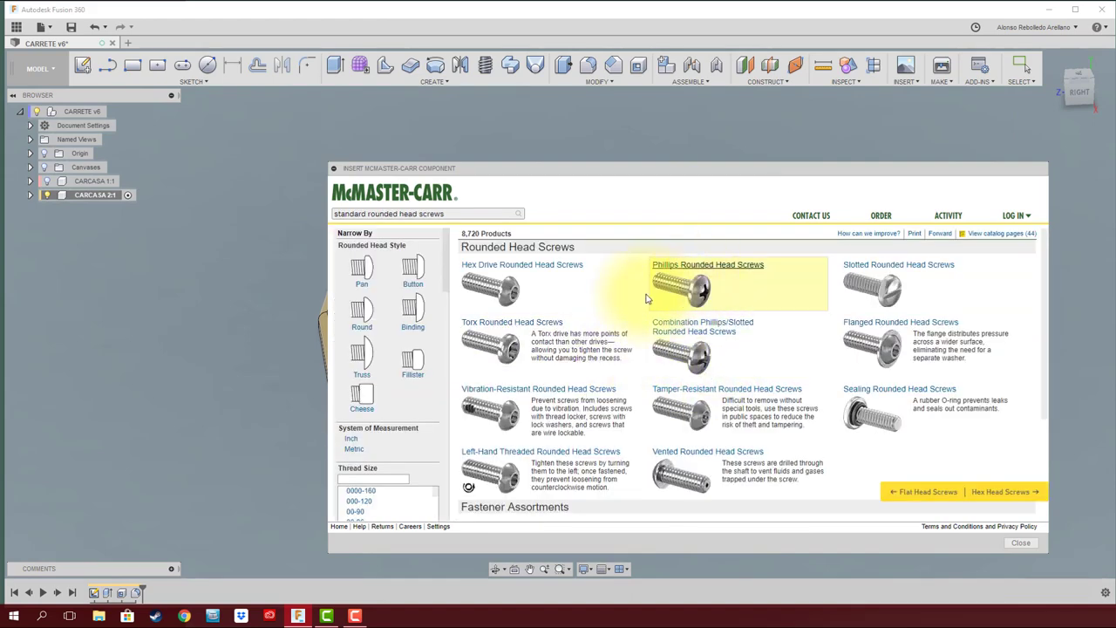
left_click(646, 299)
left_click(365, 457)
left_click(409, 449)
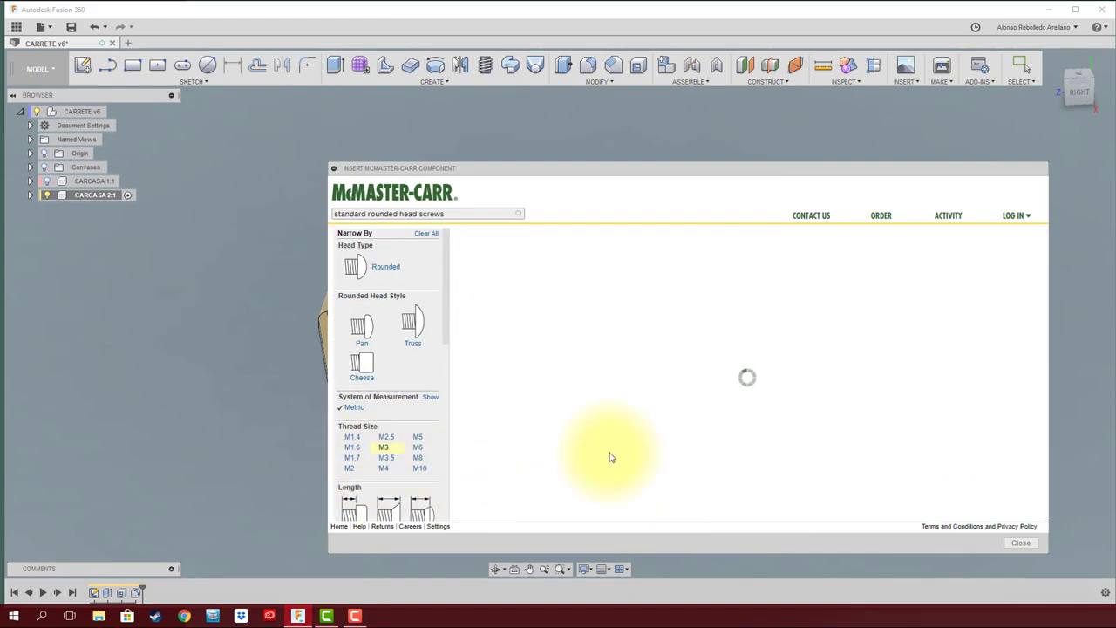
left_click(387, 417)
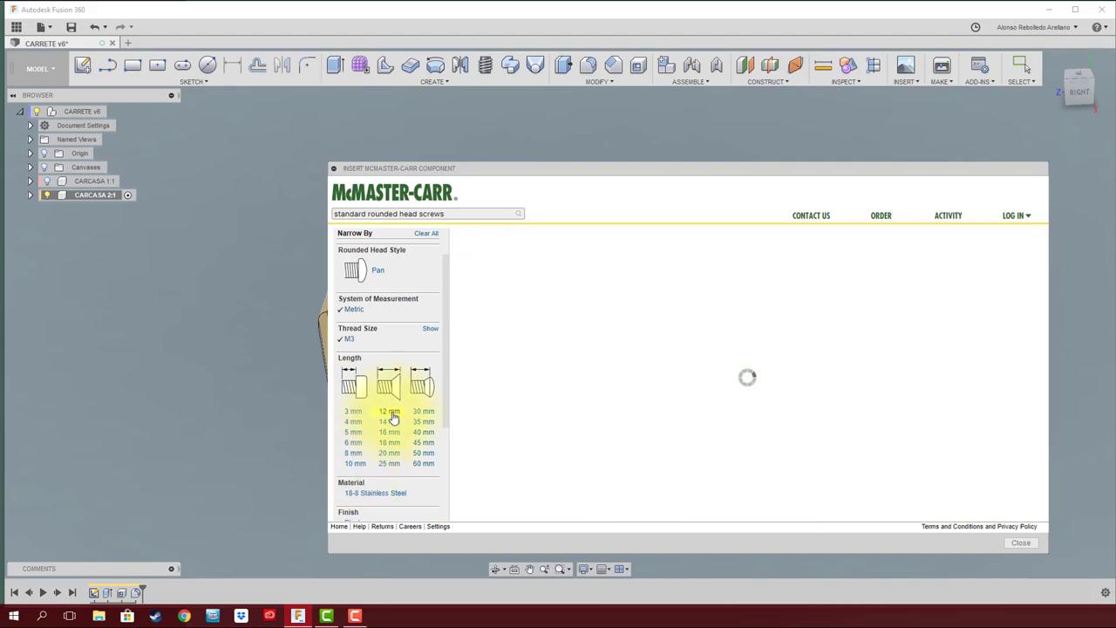
left_click(785, 384)
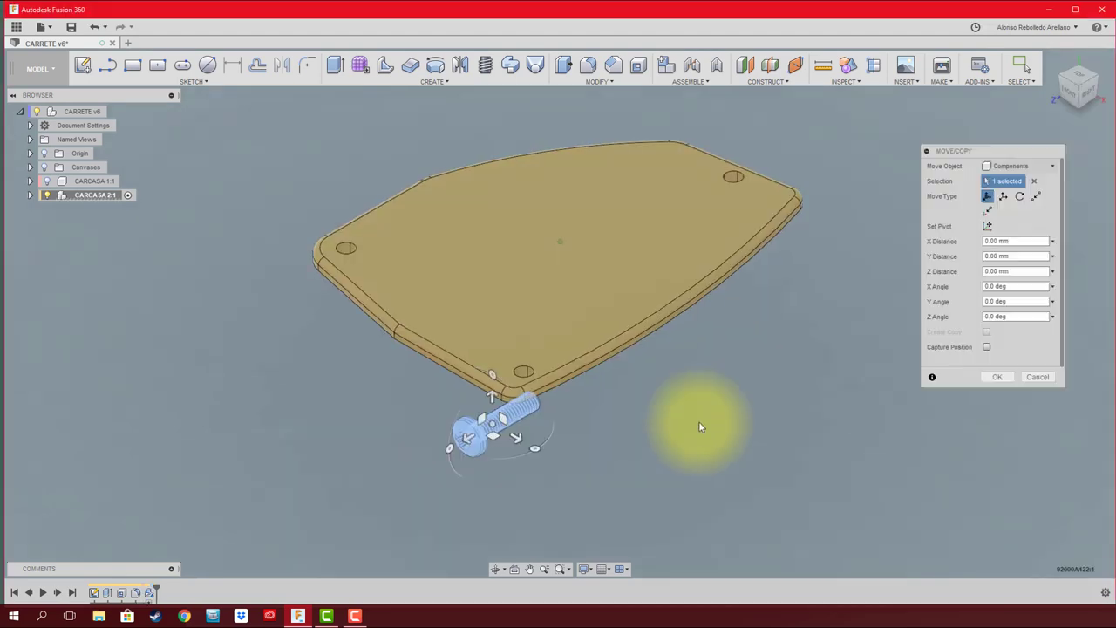
- Insert the screw upright and joint its head into the plate's corner hole
left_click_drag(411, 436, 421, 433)
left_click(996, 376)
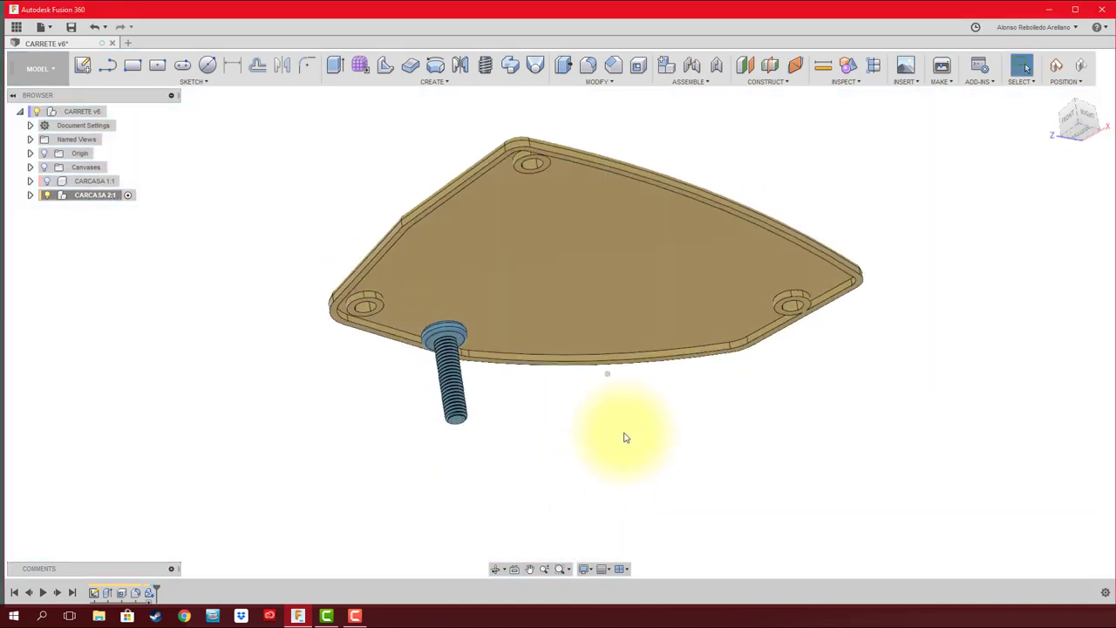
scroll(624, 432, "up", 5)
key("j")
key("Return")
left_click(497, 471)
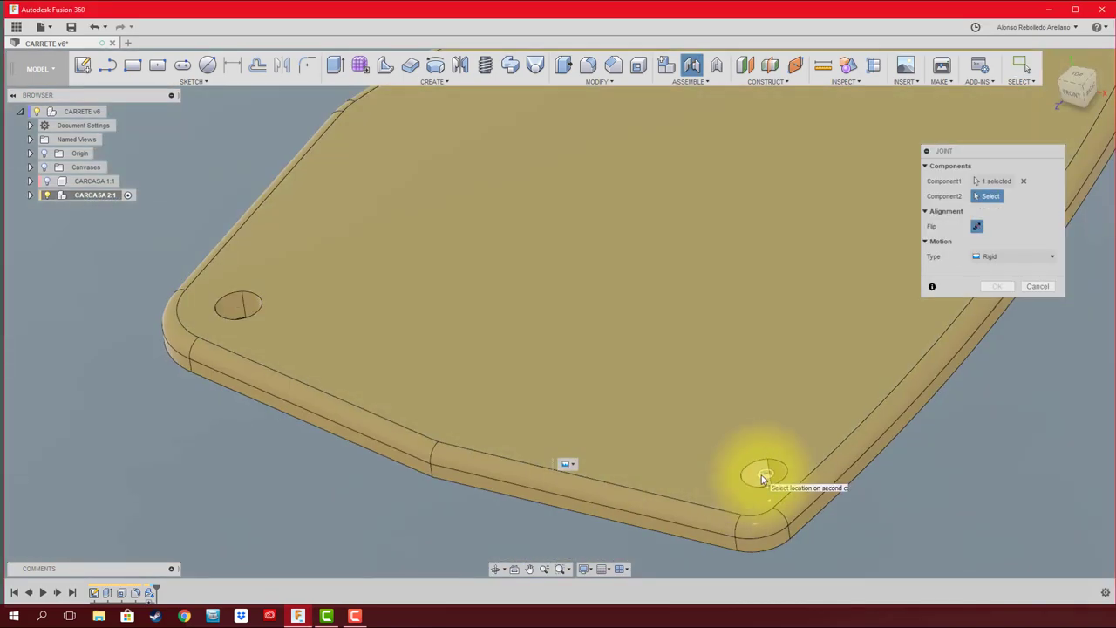
left_click(760, 471)
left_click(994, 361)
- Delete the trial screw from CARCASA 2:1 and add a new component at top level
left_click(31, 166)
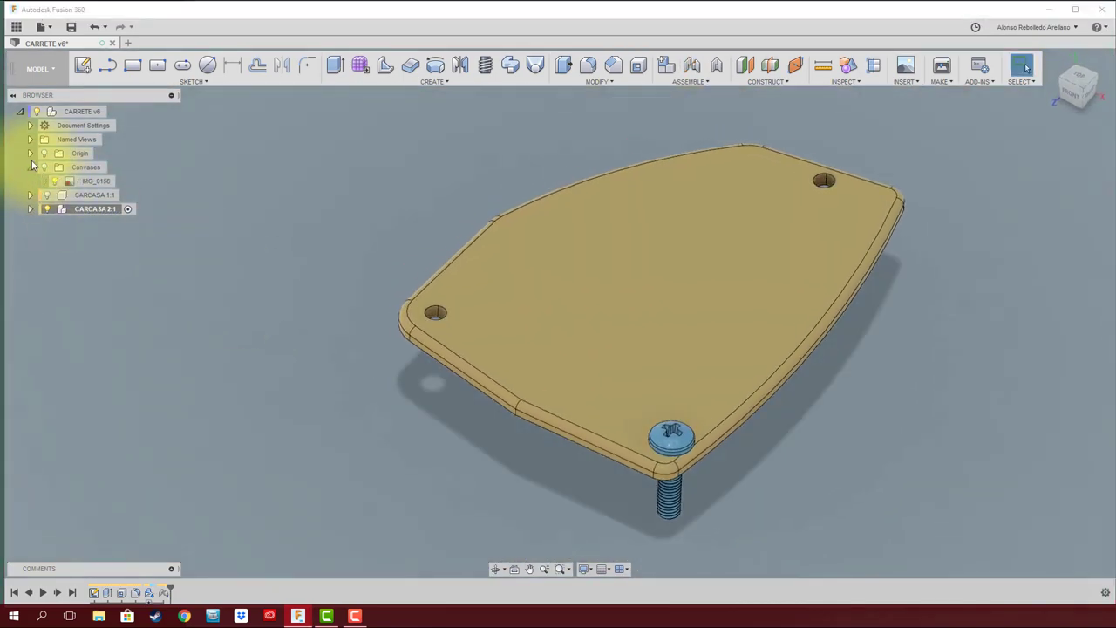
left_click(30, 194)
right_click(149, 261)
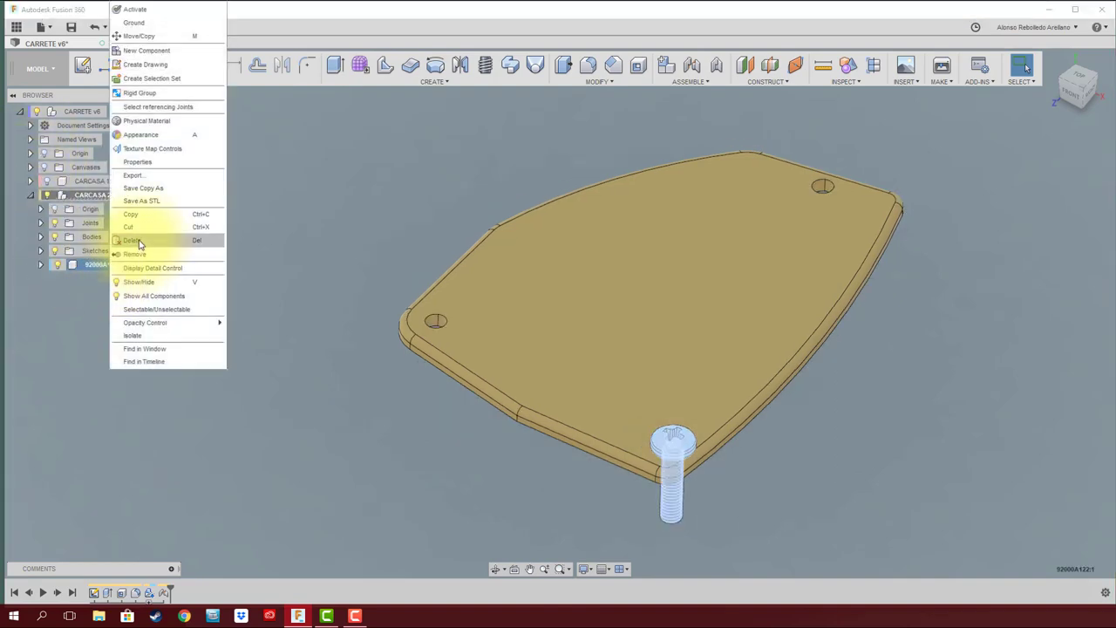
left_click(149, 236)
left_click(113, 111)
left_click(34, 196)
right_click(83, 111)
left_click(119, 212)
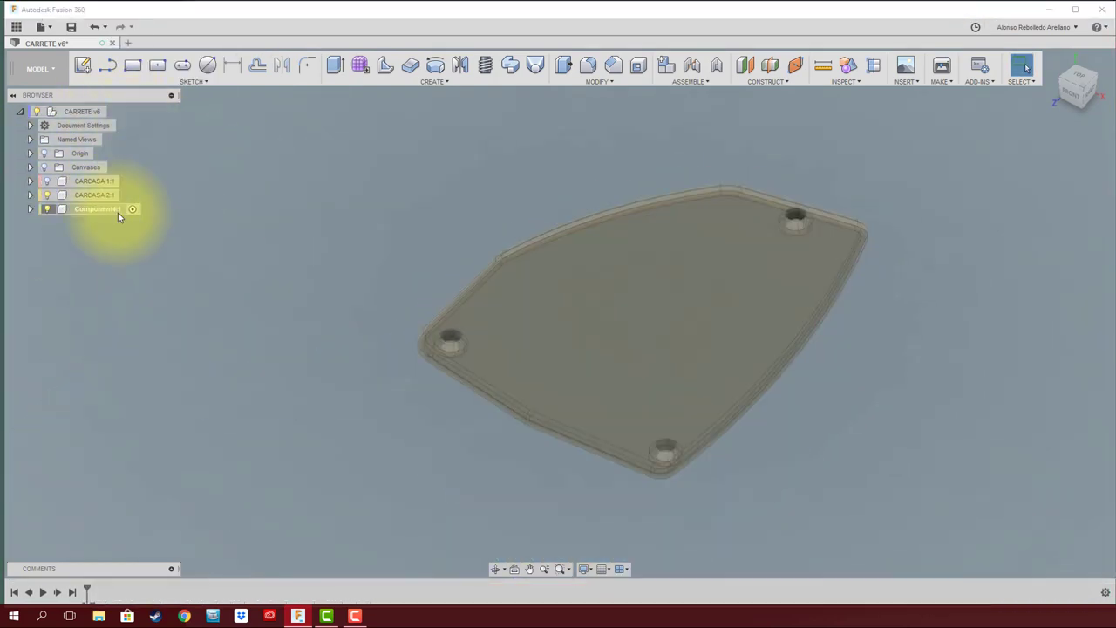
- Insert the M3 × 12 mm 92000A122 stainless pan-head screw from McMaster-Carr
left_click(885, 89)
left_click(924, 210)
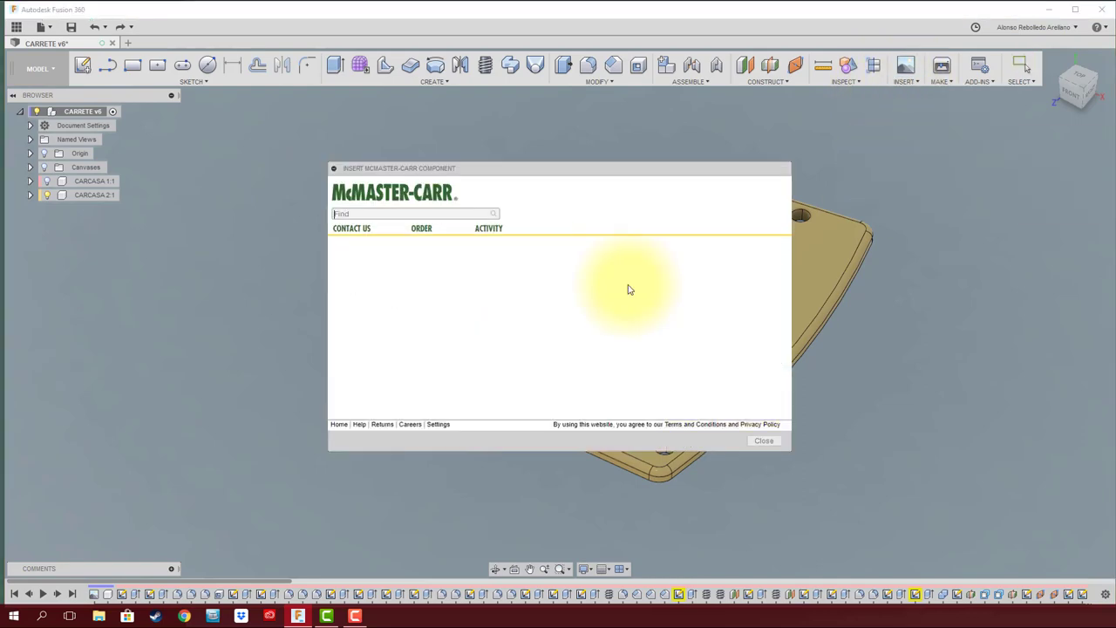
type("screws")
scroll(748, 448, "down", 3)
left_click(722, 349)
type("standard rounded head")
left_click(660, 299)
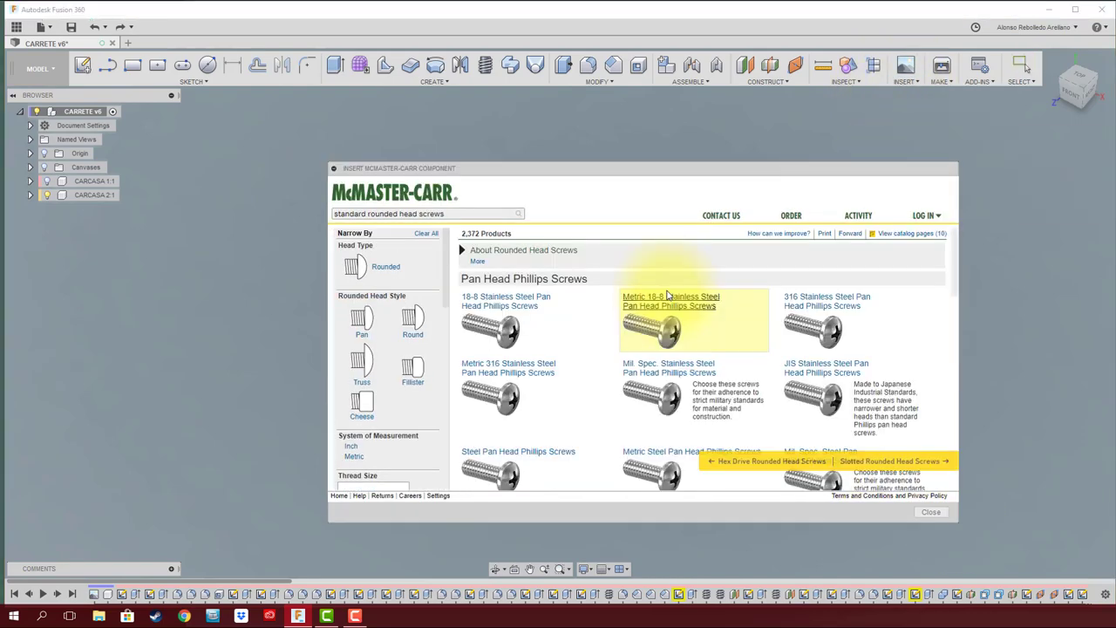
left_click(383, 447)
scroll(366, 375, "down", 1)
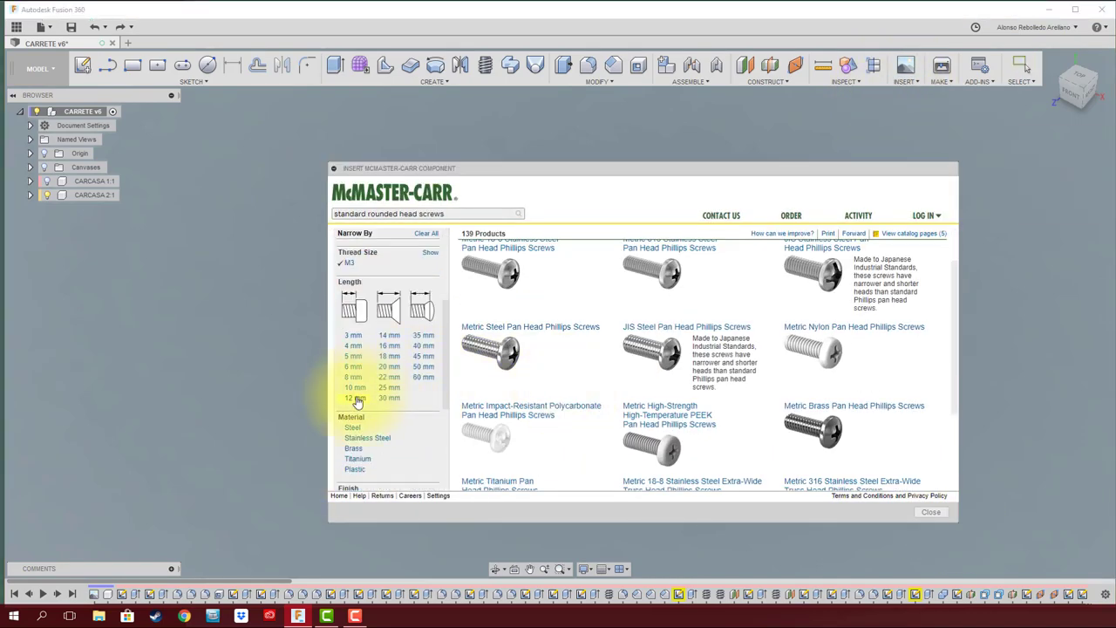
left_click(349, 375)
left_click(575, 368)
left_click(575, 381)
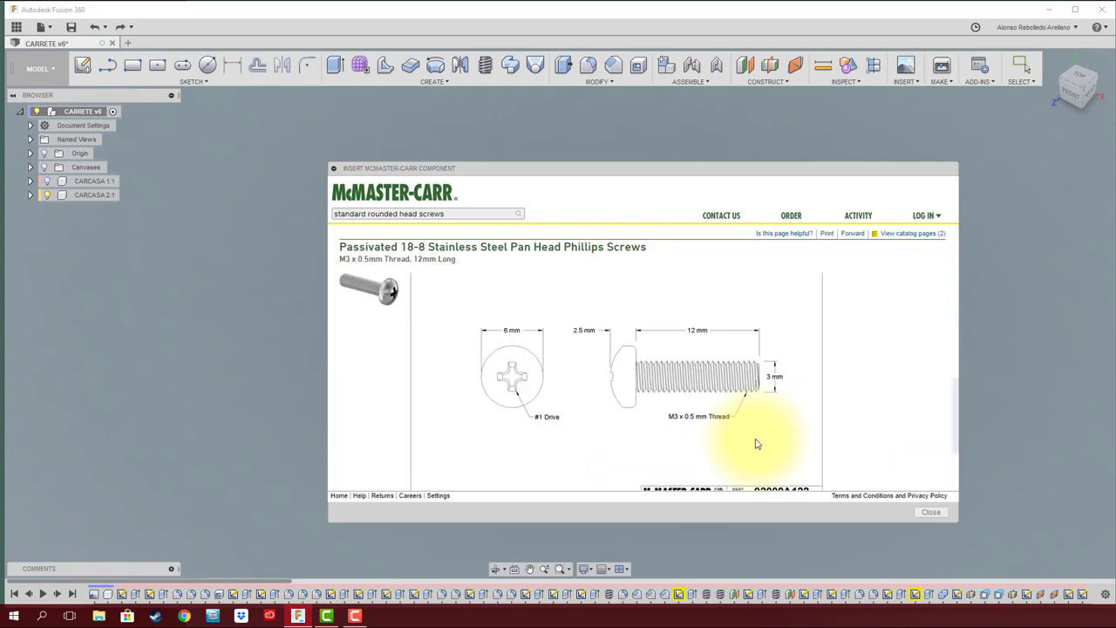
key("Return")
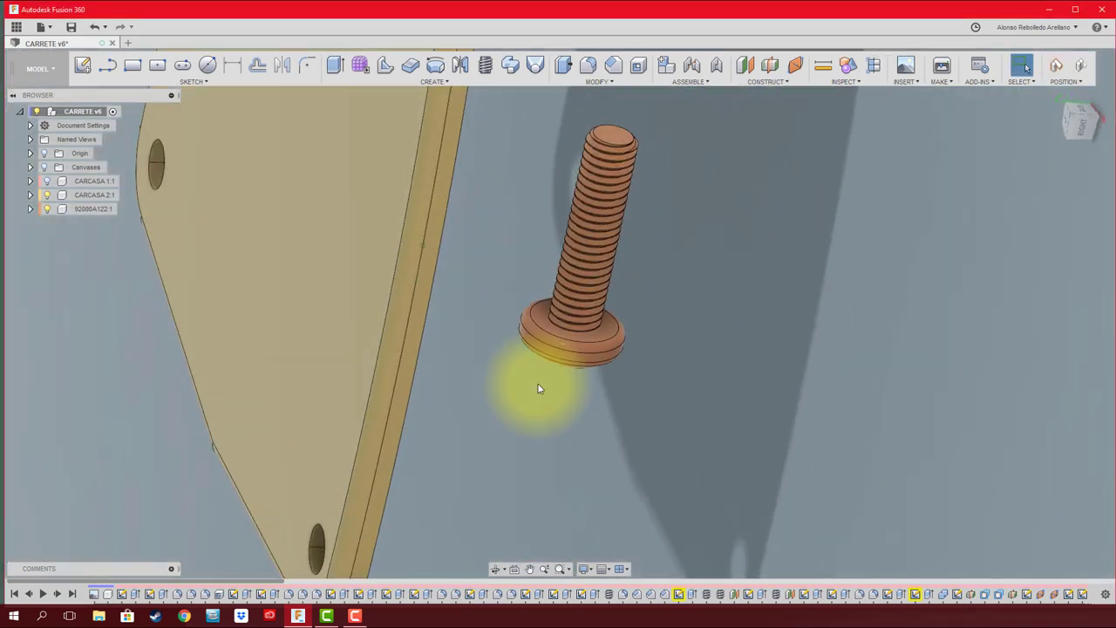
- Joint the screw head into the first lid plate hole
key("j")
left_click(572, 330)
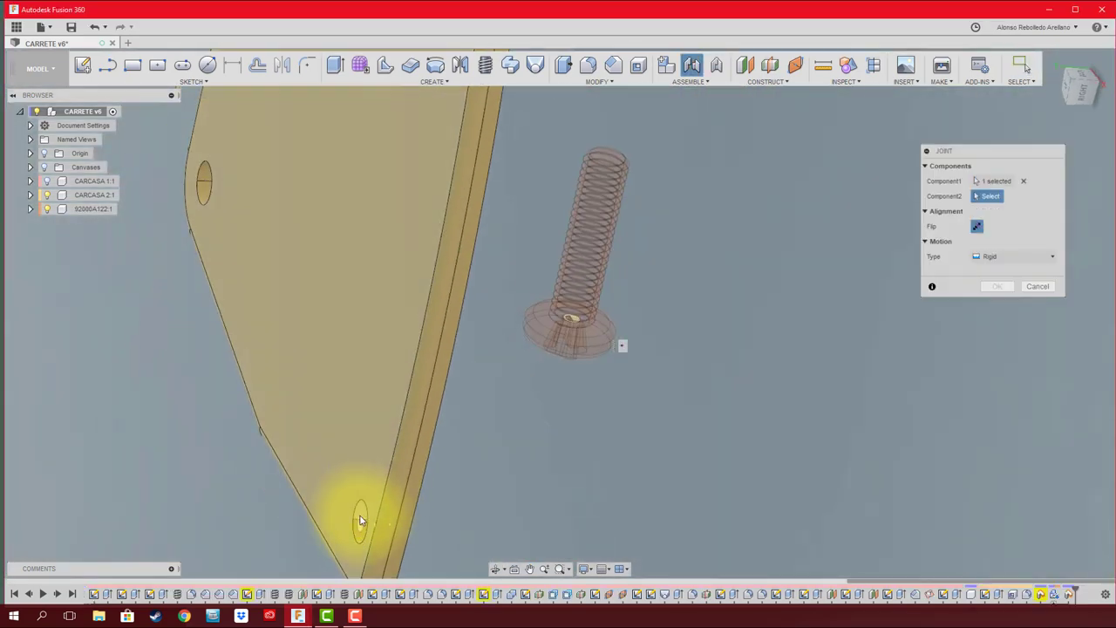
left_click(353, 523)
left_click(997, 361)
- Copy and paste a second screw and joint it into a corner hole
left_click(108, 231)
key("ctrl+c")
key("ctrl+v")
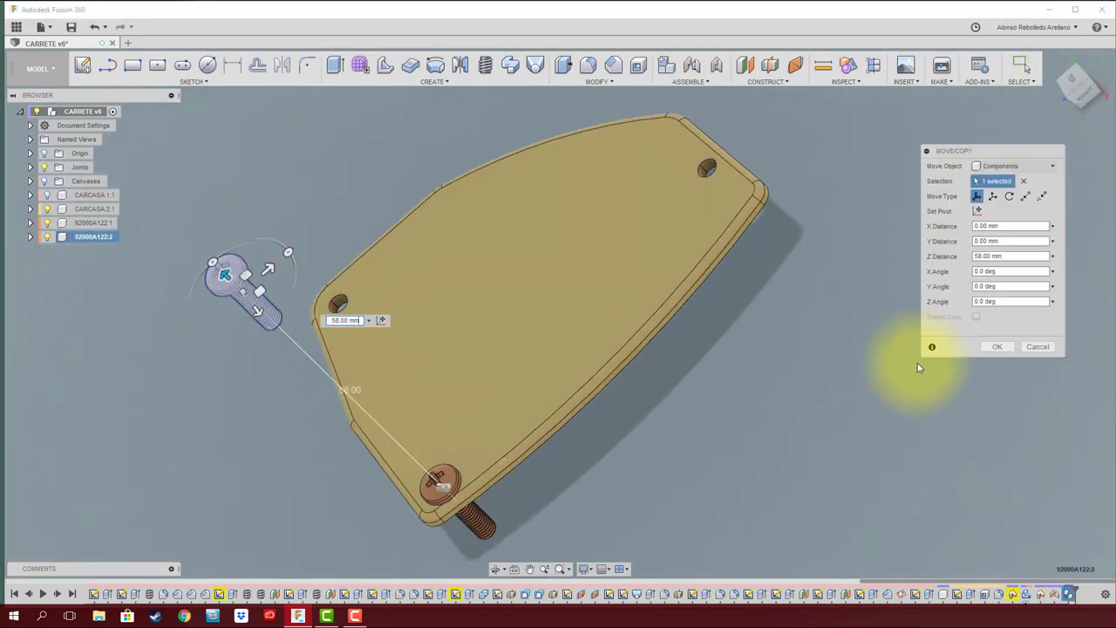
left_click(996, 344)
key("j")
left_click(635, 315)
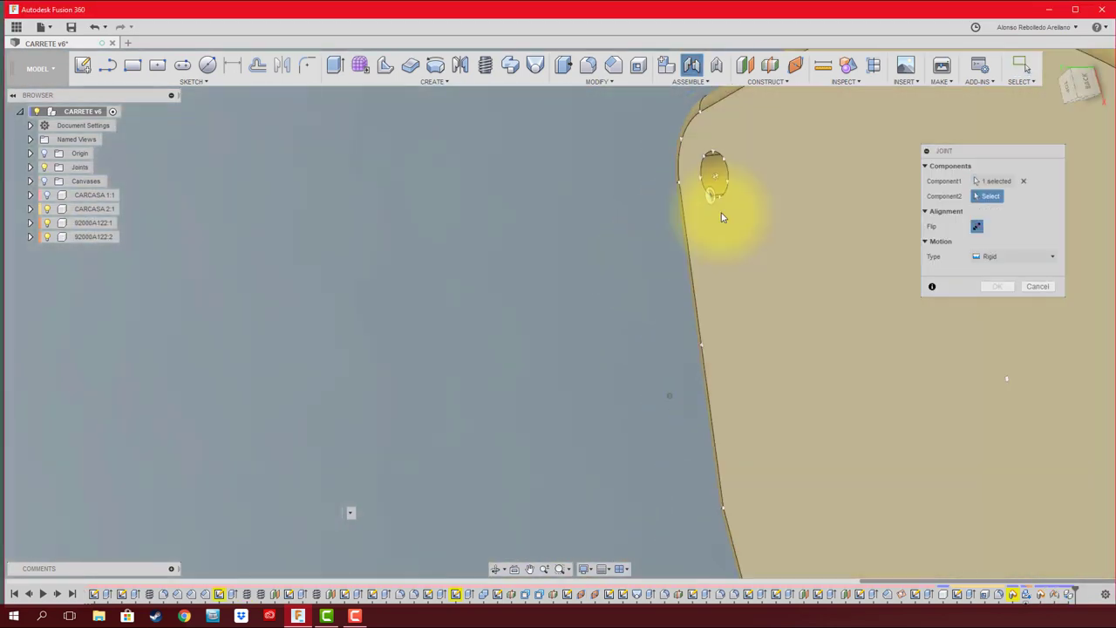
scroll(765, 249, "up", 5)
mouse_move(766, 249)
middle_mouse_down("shift")
mouse_move(712, 282)
mouse_move(747, 294)
mouse_move(686, 349)
mouse_move(730, 303)
mouse_move(99, 348)
mouse_move(737, 338)
mouse_move(317, 456)
middle_mouse_up("shift")
left_click(731, 303)
scroll(714, 318, "down", 5)
scroll(272, 399, "up", 3)
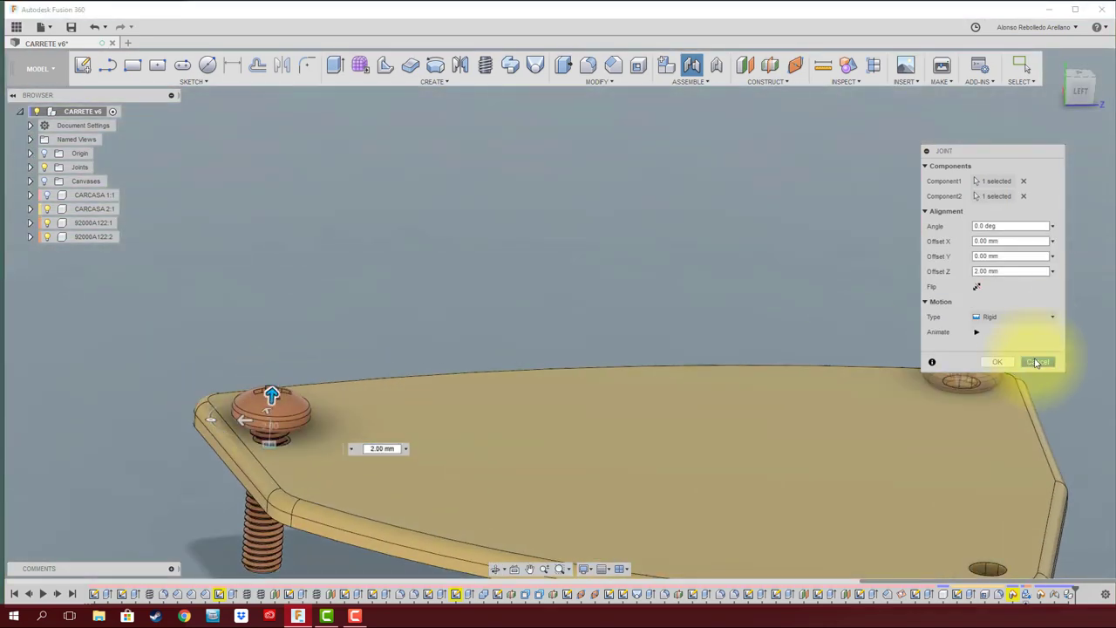
left_click(998, 361)
scroll(458, 443, "up", 5)
scroll(457, 443, "down", 5)
scroll(372, 456, "down", 5)
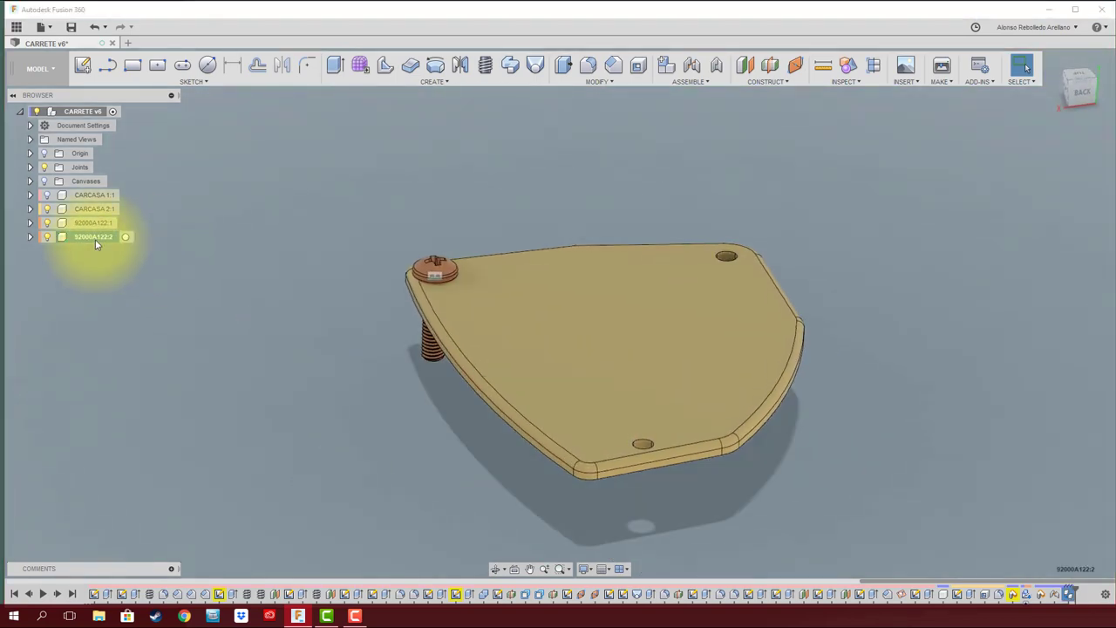
- Rejoint the second screw's head into its intended hole
right_click(95, 237)
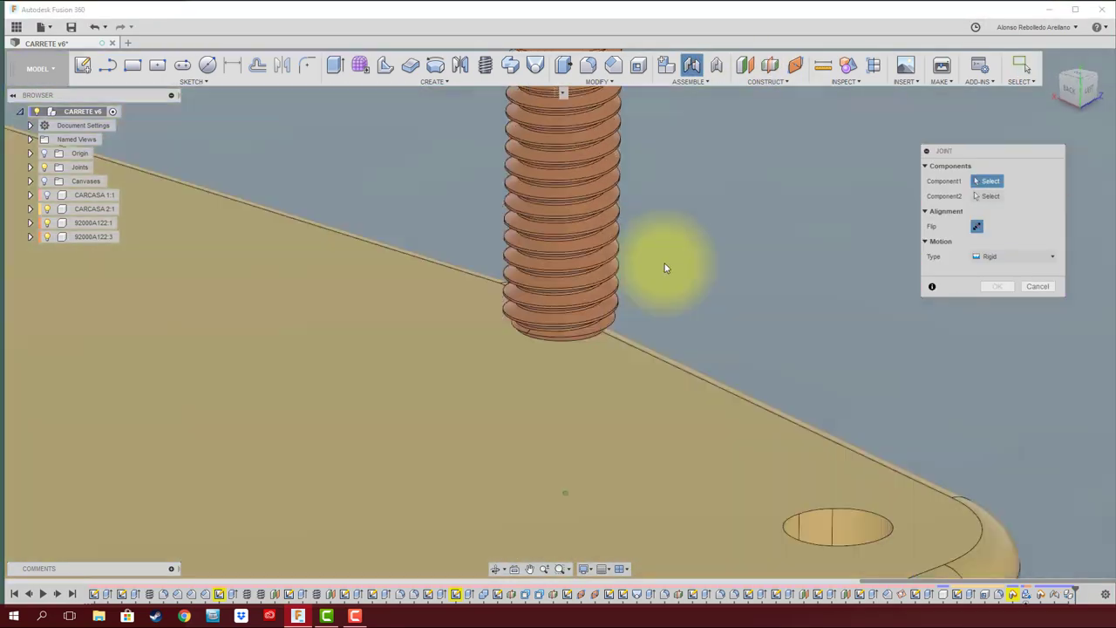
left_click(617, 212)
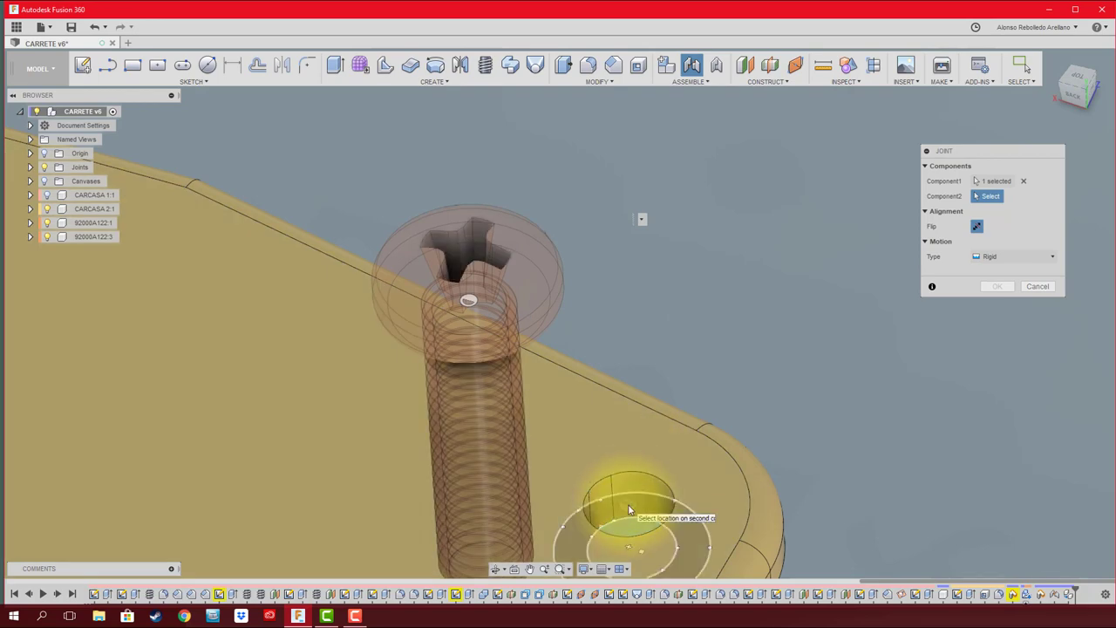
left_click(598, 504)
left_click(996, 361)
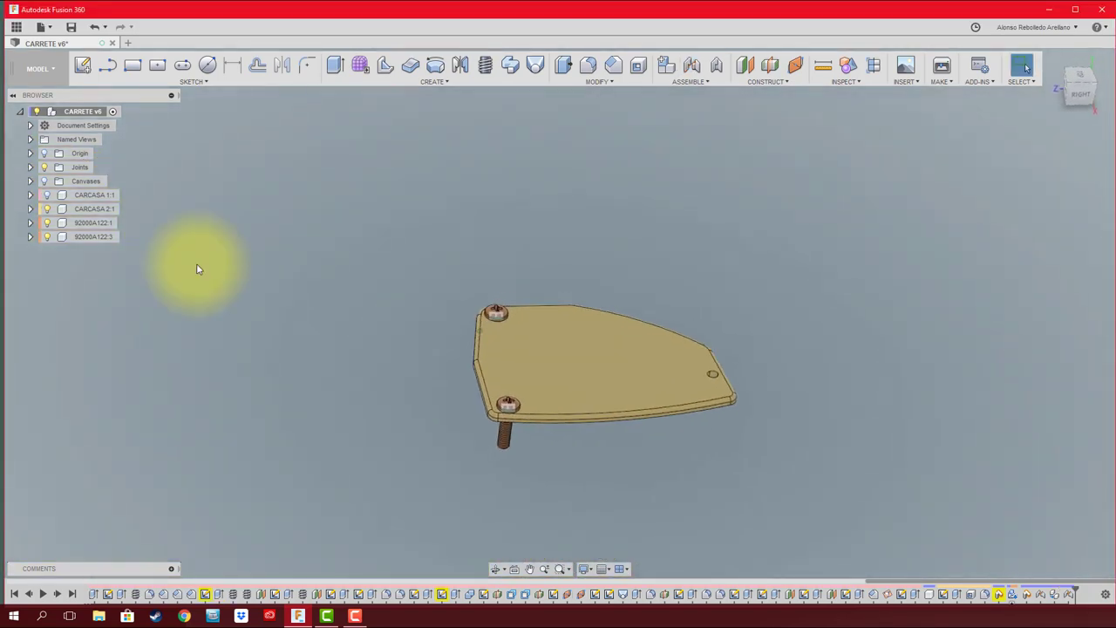
- Paste a third screw, joint it into the last corner hole, and show the lid plate
key("ctrl+v")
left_click(999, 349)
key("j")
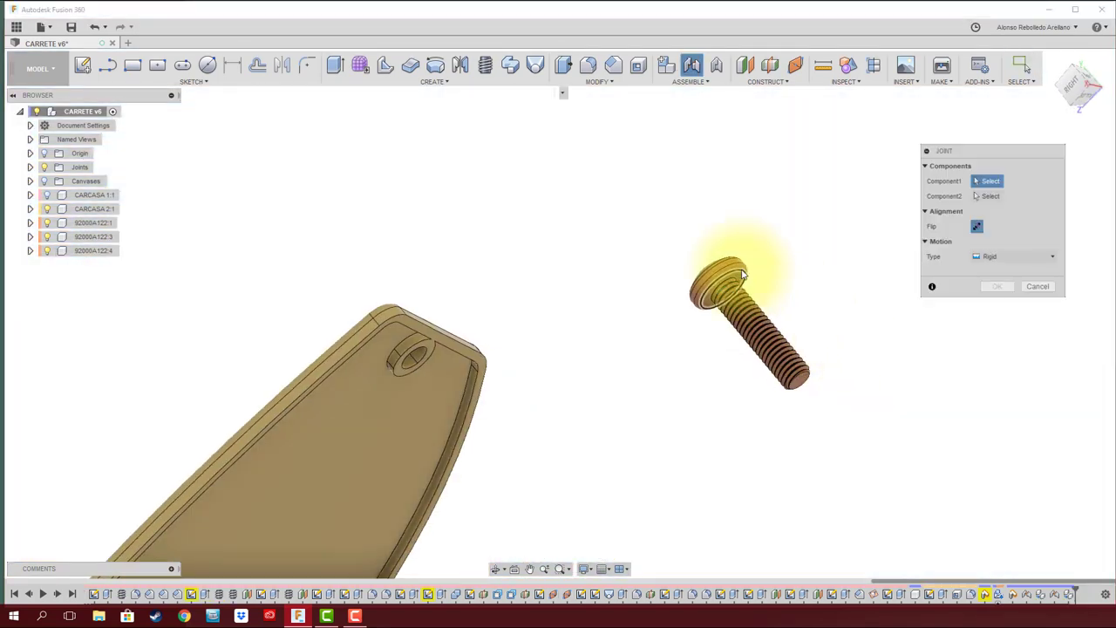
left_click(727, 266)
left_click(377, 501)
key("Return")
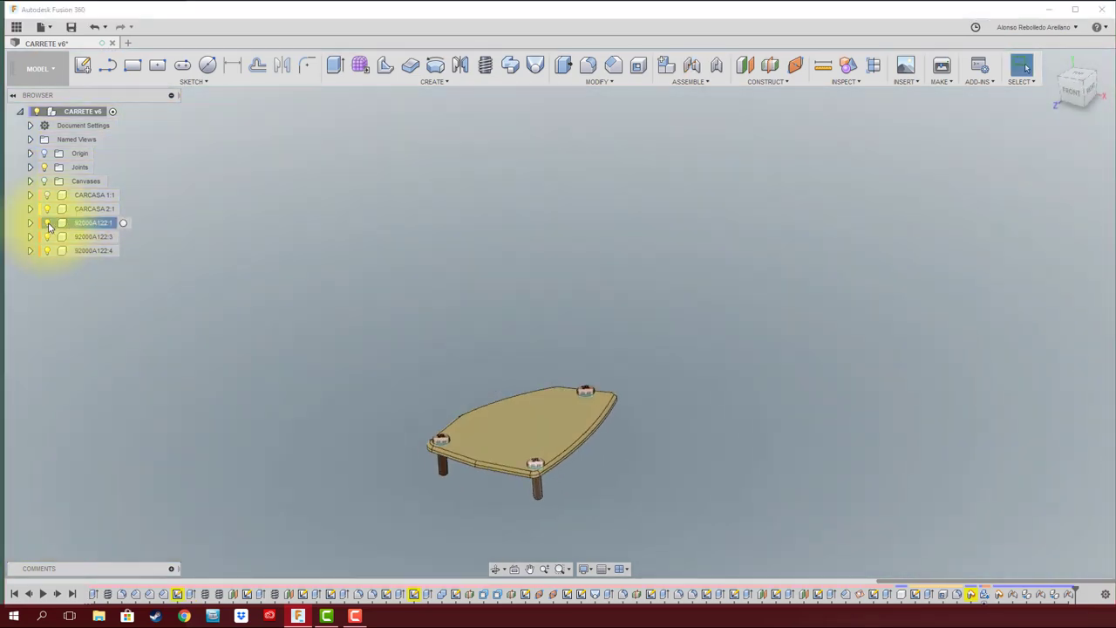
left_click(48, 209)
mouse_move(285, 239)
middle_mouse_down("shift")
mouse_move(125, 214)
mouse_move(205, 87)
middle_mouse_up("shift")
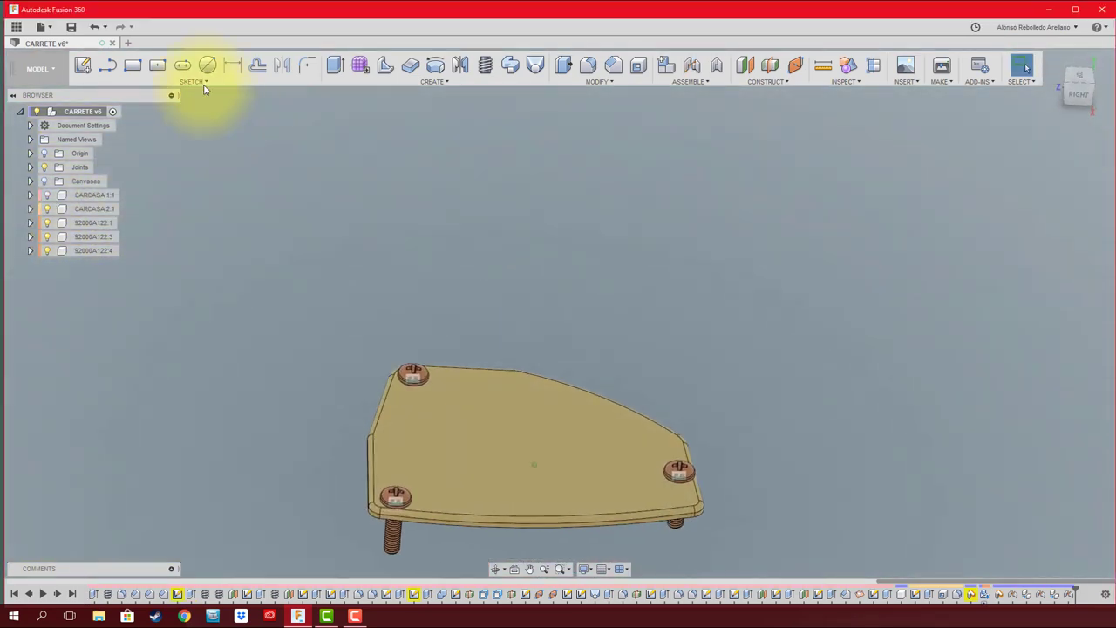
- Sketch an offset of the lid outline with clearance circles around the screw holes
key("o")
left_click(693, 166)
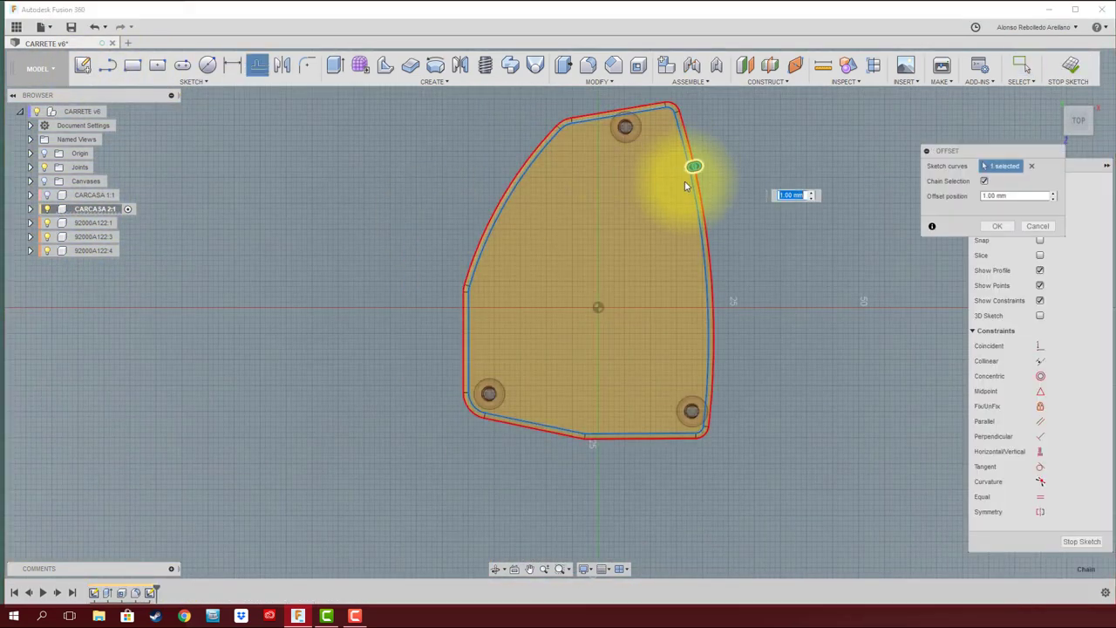
scroll(732, 162, "up", 3)
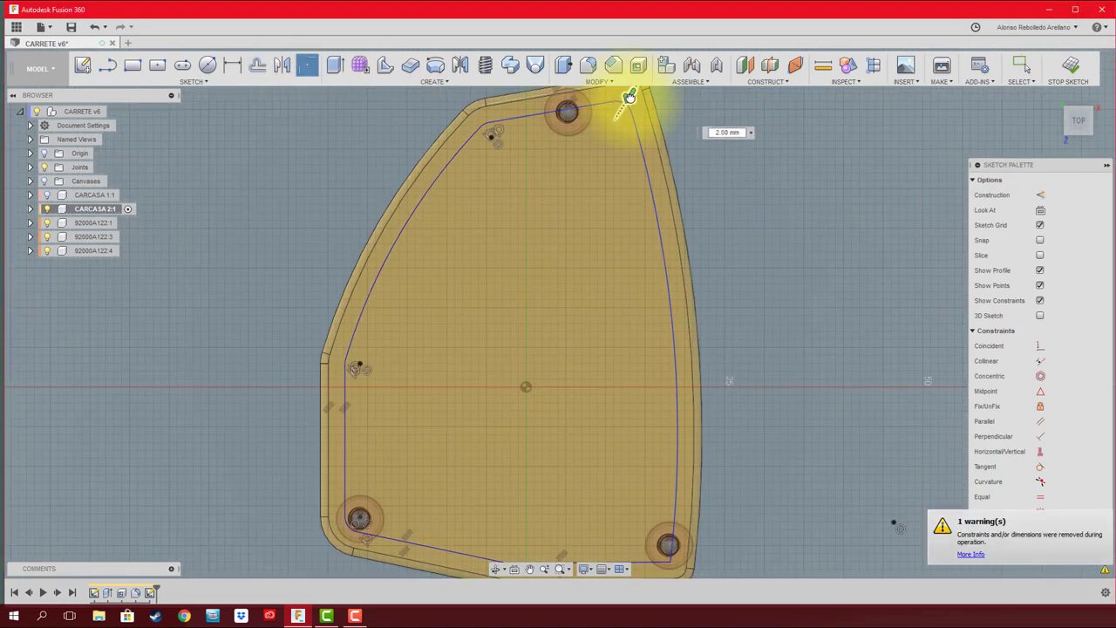
key("Escape")
scroll(288, 207, "up", 3)
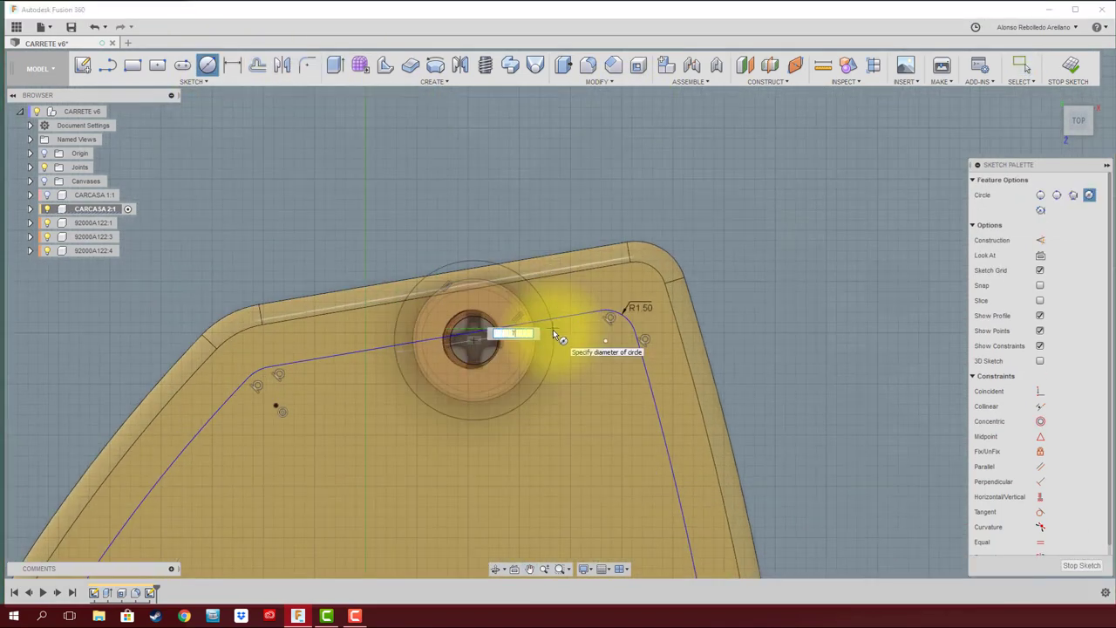
scroll(446, 369, "down", 3)
scroll(357, 415, "up", 3)
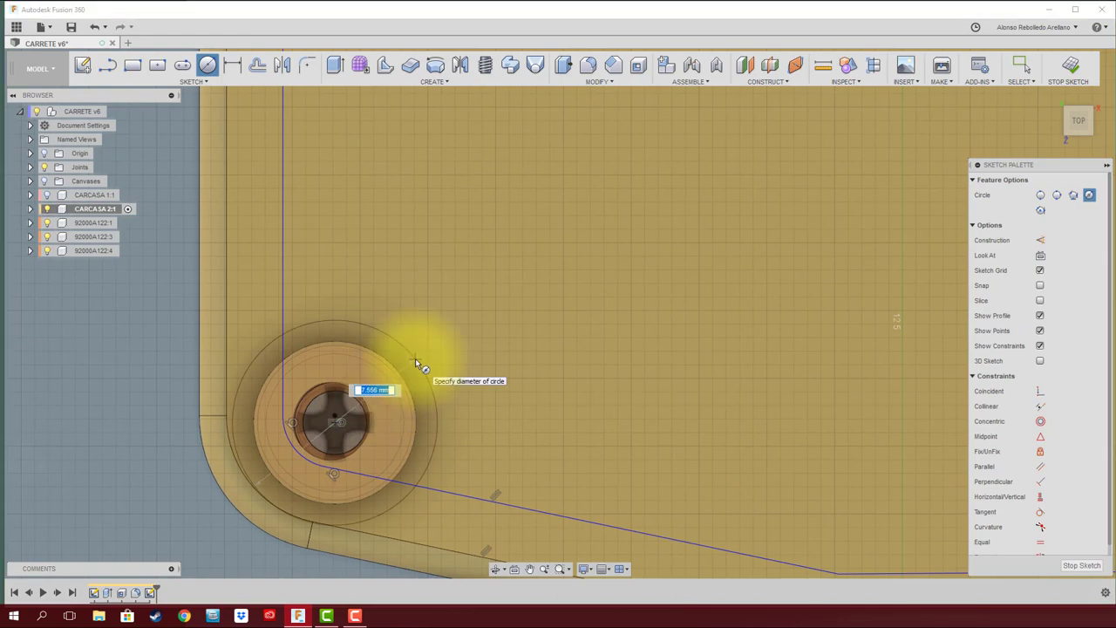
key("Escape")
scroll(516, 357, "down", 3)
scroll(704, 456, "up", 3)
scroll(556, 354, "down", 3)
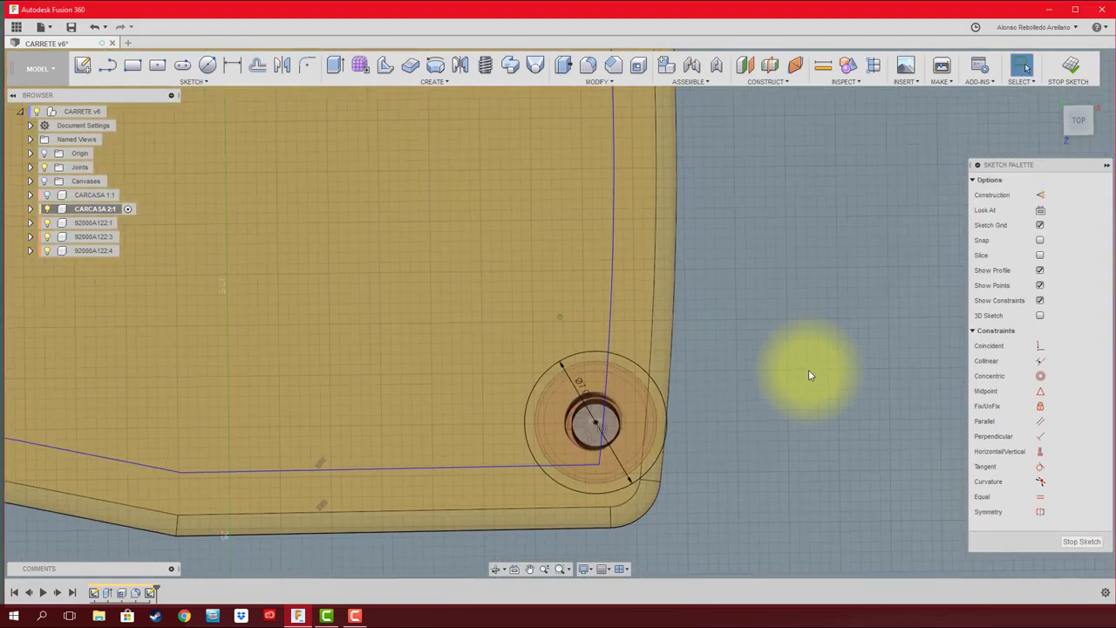
- Extrude the raised inset top and round a plate edge with a 1 mm fillet
key("e")
mouse_move(808, 369)
middle_mouse_down("shift")
mouse_move(517, 373)
mouse_move(528, 376)
mouse_move(474, 486)
middle_mouse_up("shift")
key("Return")
key("f")
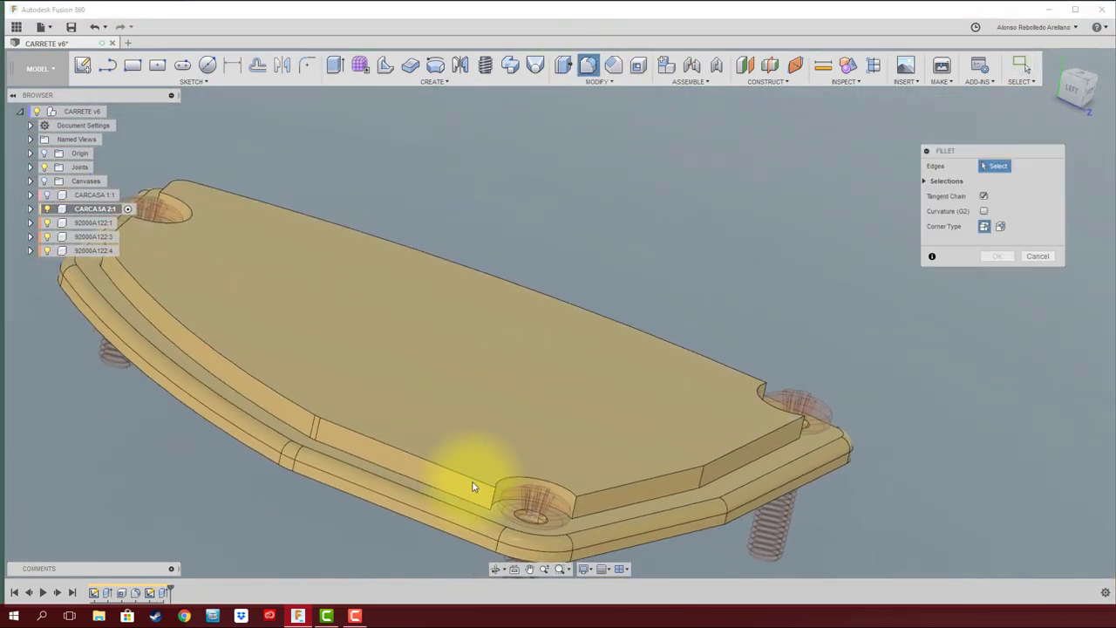
left_click(488, 479)
middle_click_drag(723, 443, 572, 386, "shift")
scroll(330, 355, "up", 5)
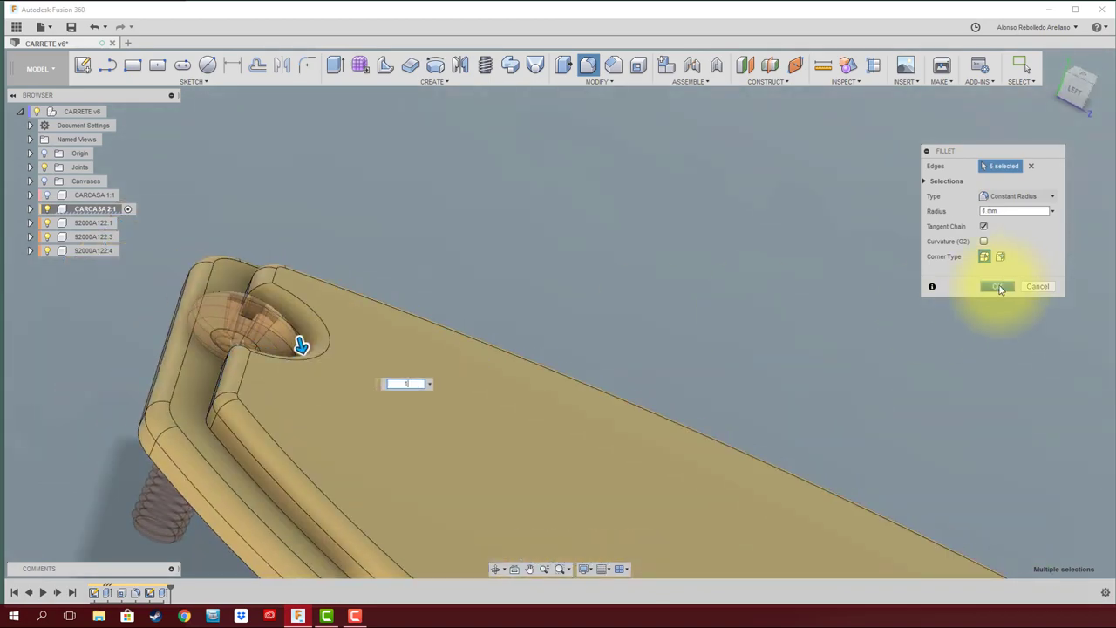
left_click(999, 288)
scroll(543, 169, "down", 3)
- Round the inner screw-hole edges with a second 1 mm fillet
key("f")
left_click(822, 523)
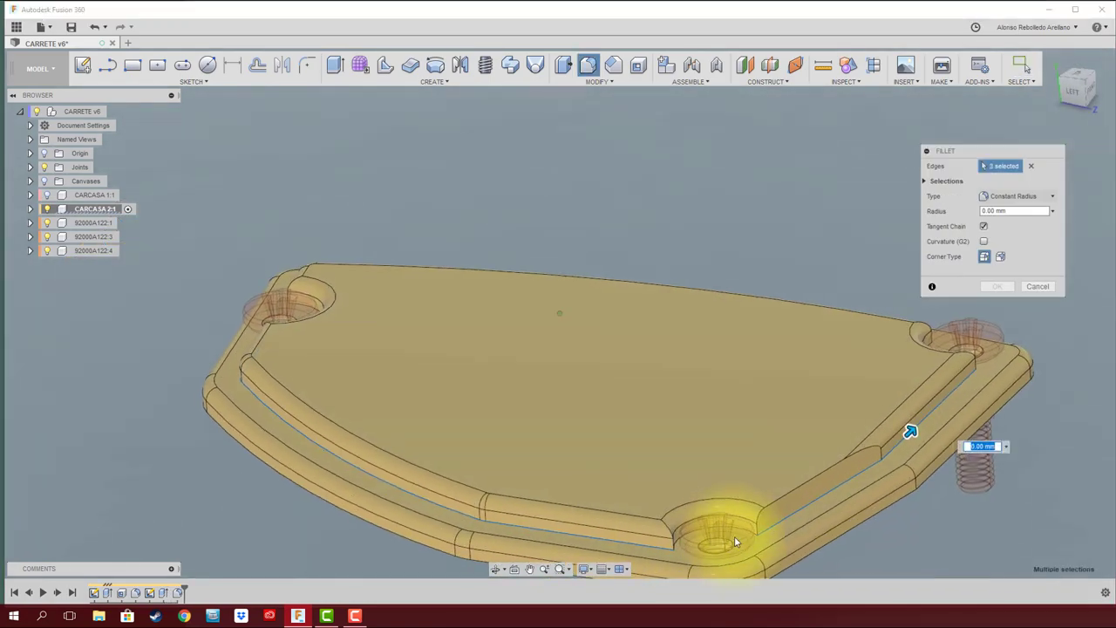
mouse_move(735, 541)
middle_mouse_down("shift")
mouse_move(890, 391)
mouse_move(370, 489)
mouse_move(886, 342)
mouse_move(861, 360)
mouse_move(397, 206)
middle_mouse_up("shift")
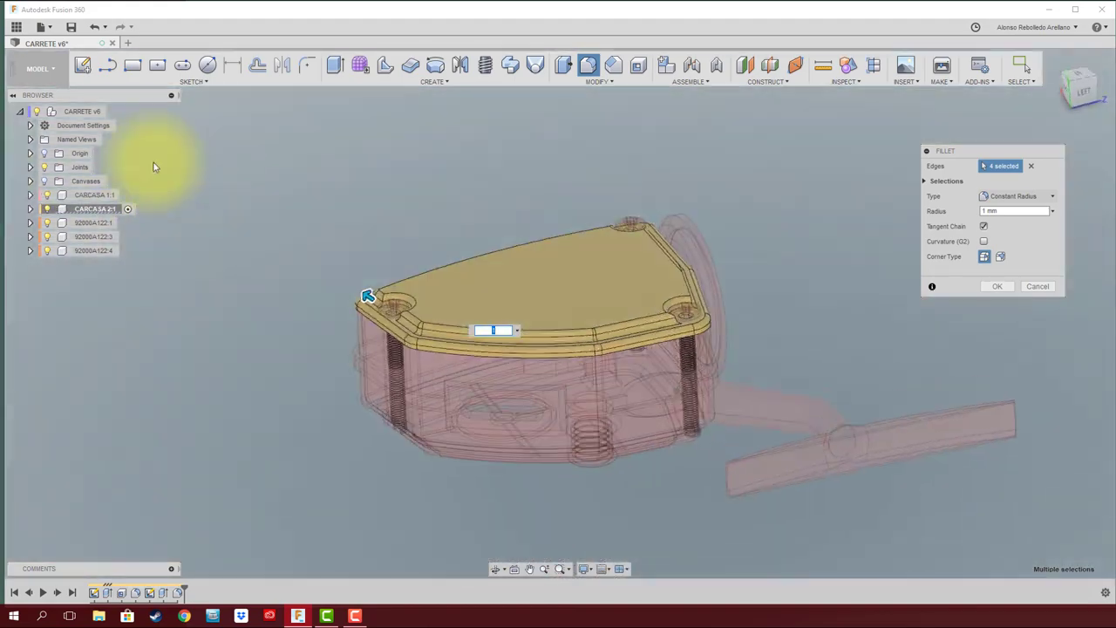
key("c")
left_click(533, 324)
- Sketch a circle at the lid centre and extrude it as a cut to make the centre hole
left_click(746, 477)
scroll(544, 346, "up", 5)
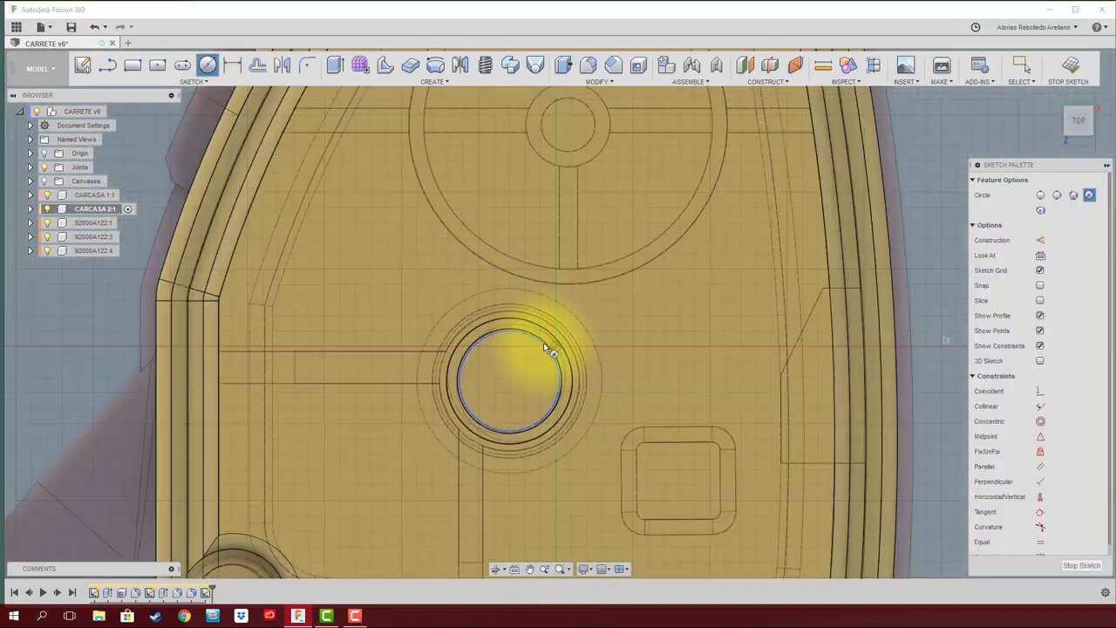
left_click(535, 338)
scroll(650, 362, "down", 5)
key("e")
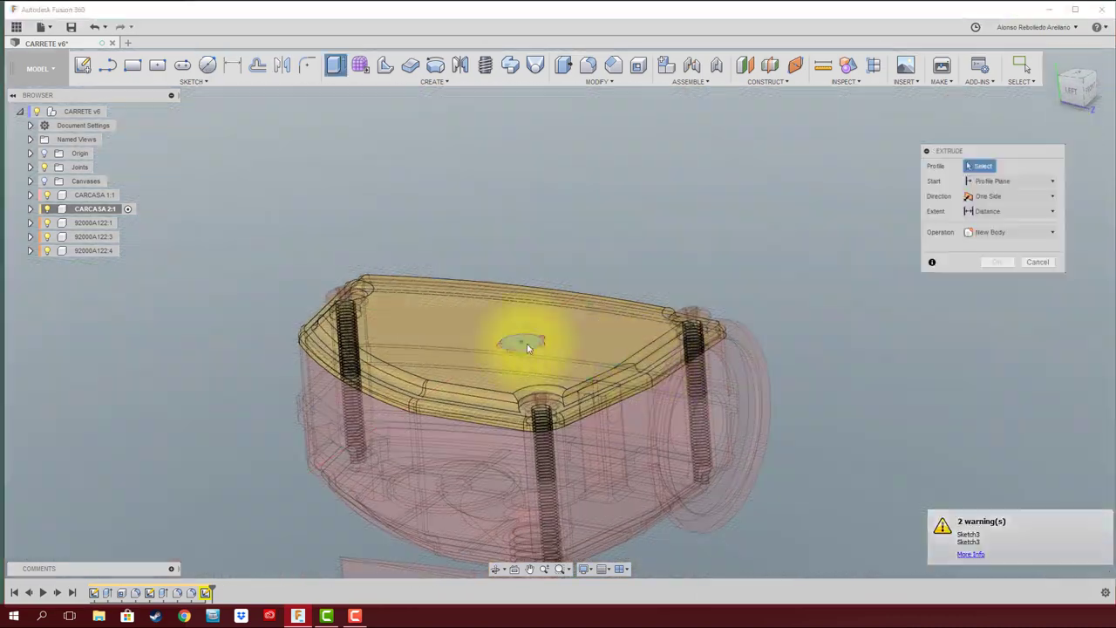
left_click(1012, 262)
left_click(1009, 239)
- Sketch a concentric circle on the lid face around the hole and extrude it into a raised boss
key("Return")
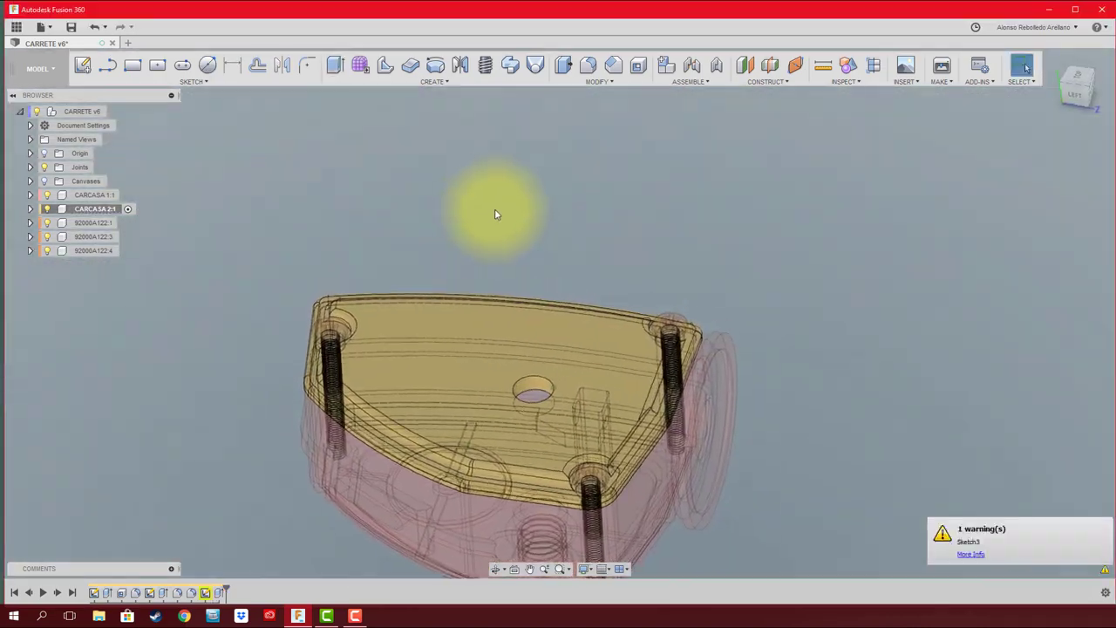
left_click(207, 65)
left_click(499, 315)
scroll(527, 268, "up", 5)
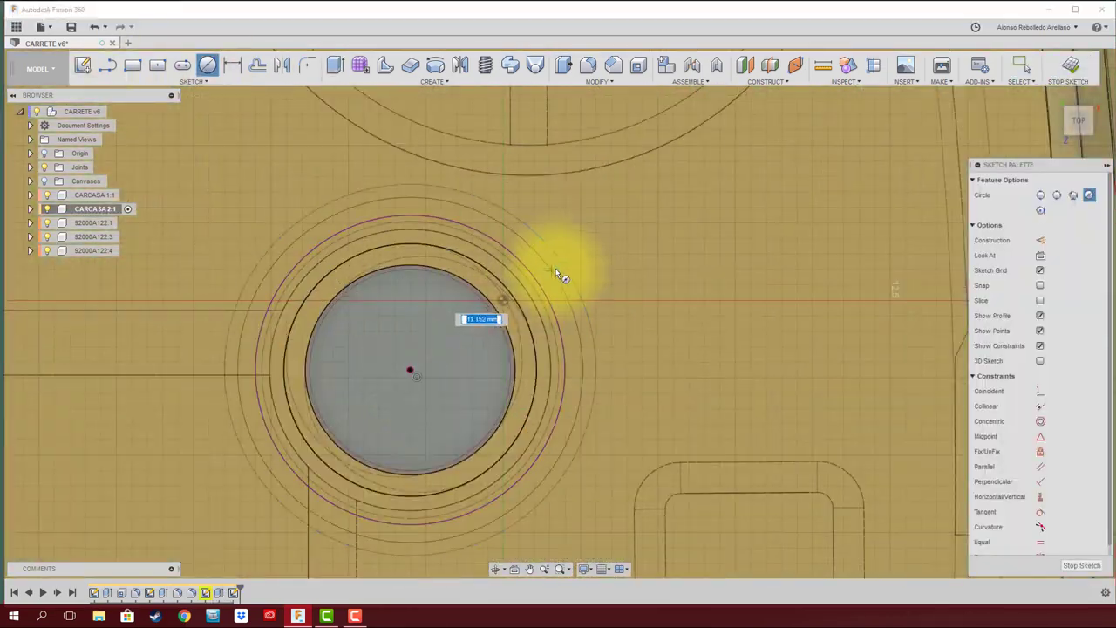
left_click(558, 274)
key("e")
left_click(411, 353)
left_click(997, 293)
- Fillet the boss base and add a modeled M10x1.5 thread to the boss's inner face
key("f")
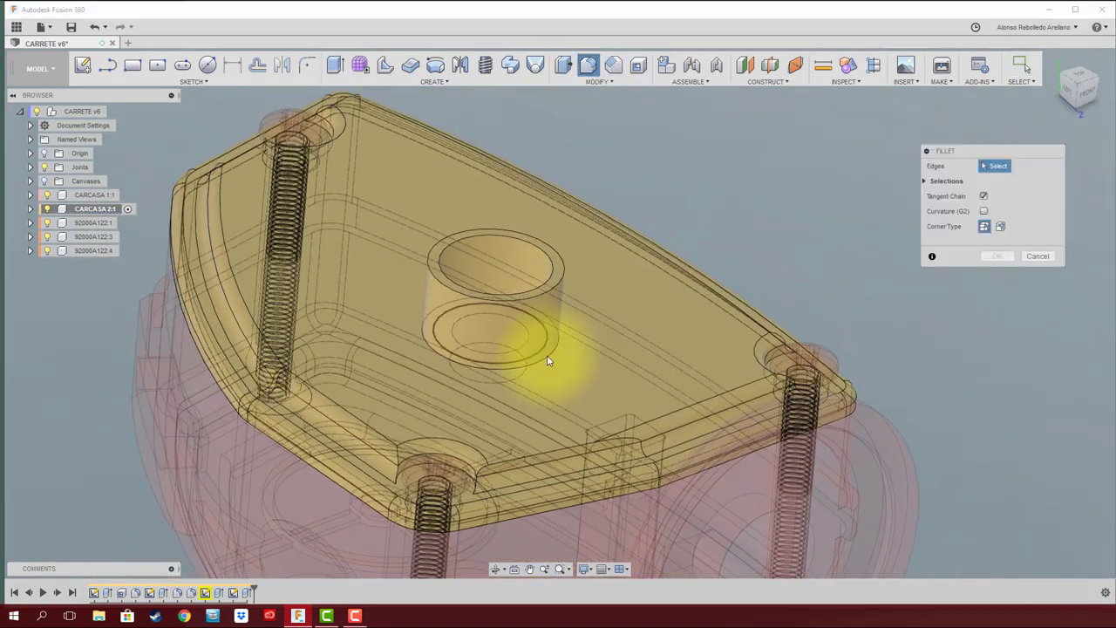
left_click(549, 360)
left_click(997, 293)
left_click(484, 65)
left_click(497, 262)
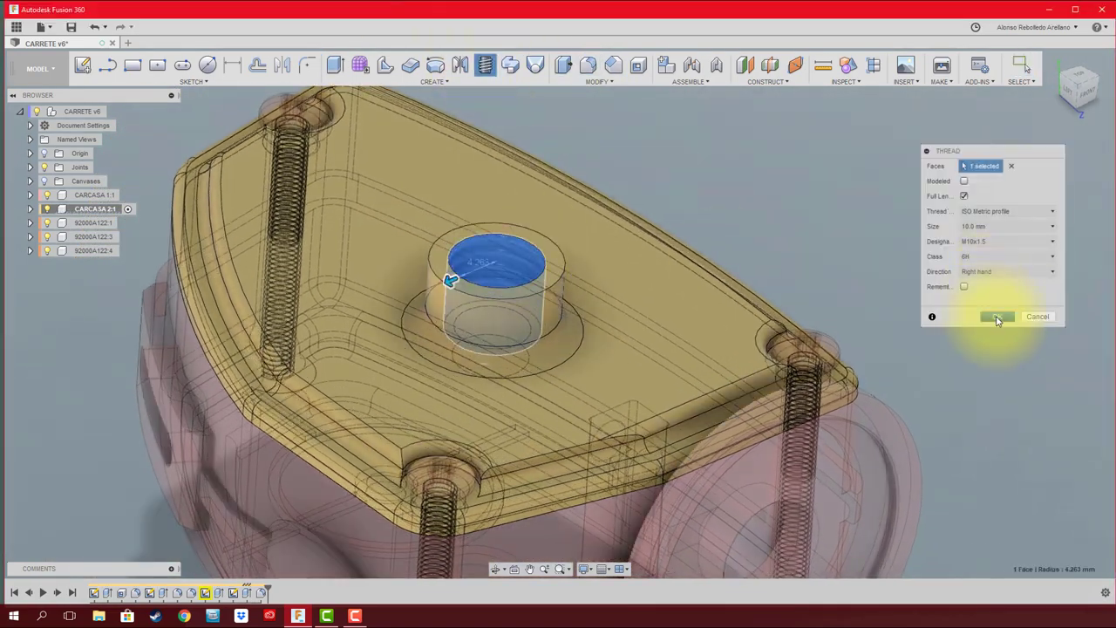
left_click(998, 317)
left_click(964, 180)
- Activate the top-level assembly, seat the lid onto the housing base, and show the full housing
left_click(997, 316)
left_click(111, 112)
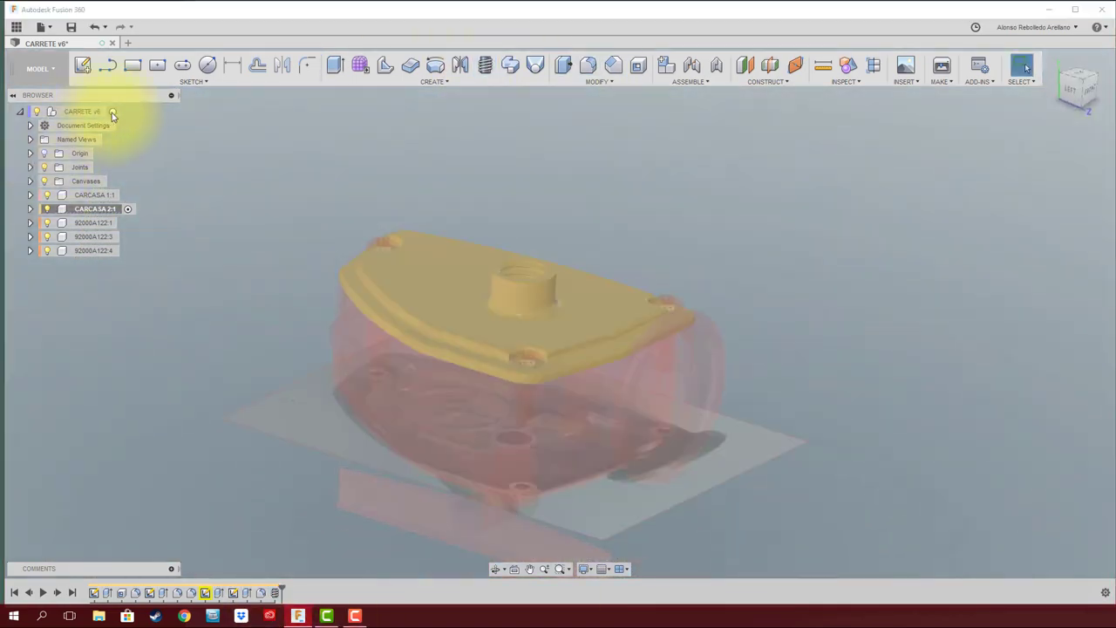
left_click(584, 569)
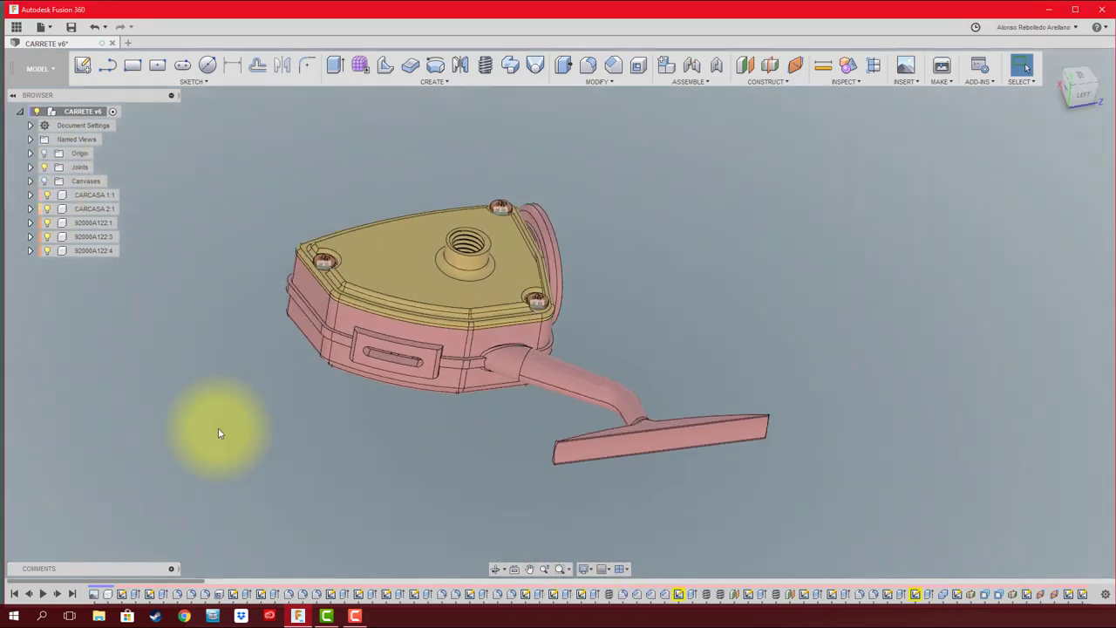
left_click(716, 65)
left_click(933, 250)
left_click(739, 256)
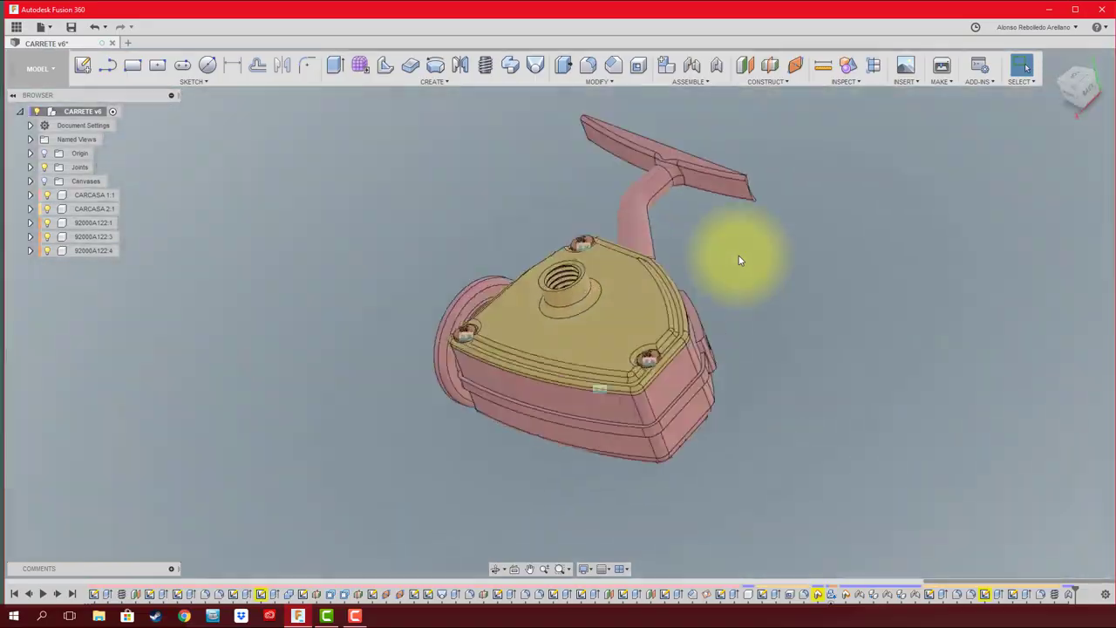